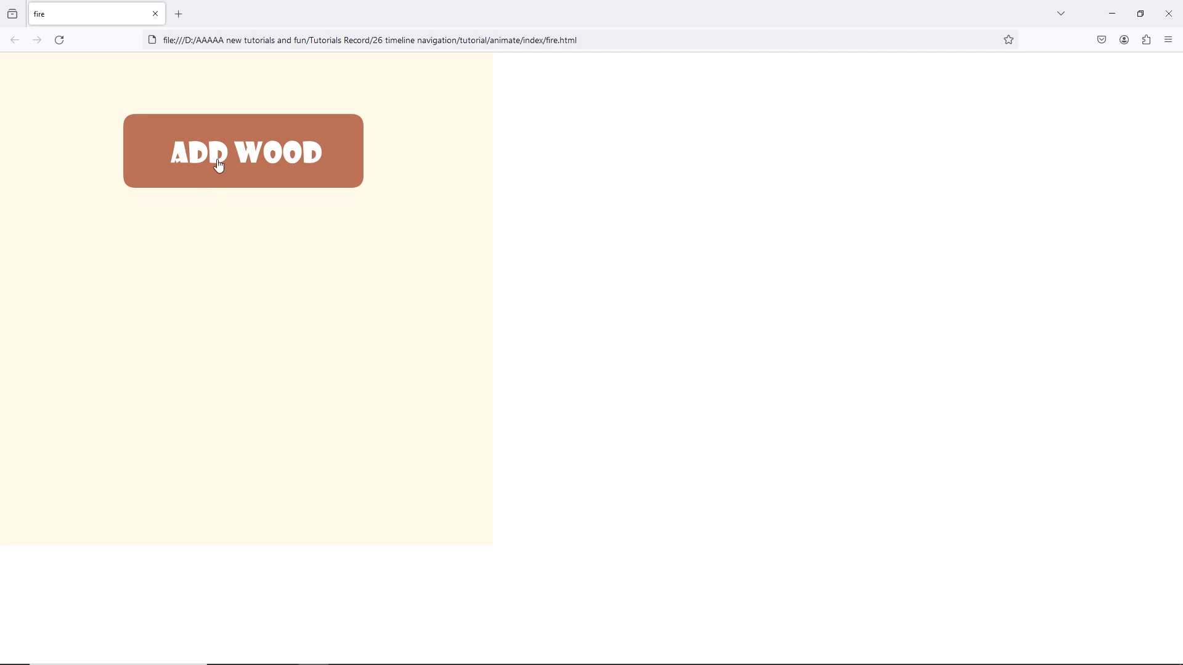
# Test the finished campfire animation in the browser: add wood, start and stop the fire twice, and start again
pyautogui.click(220, 165)
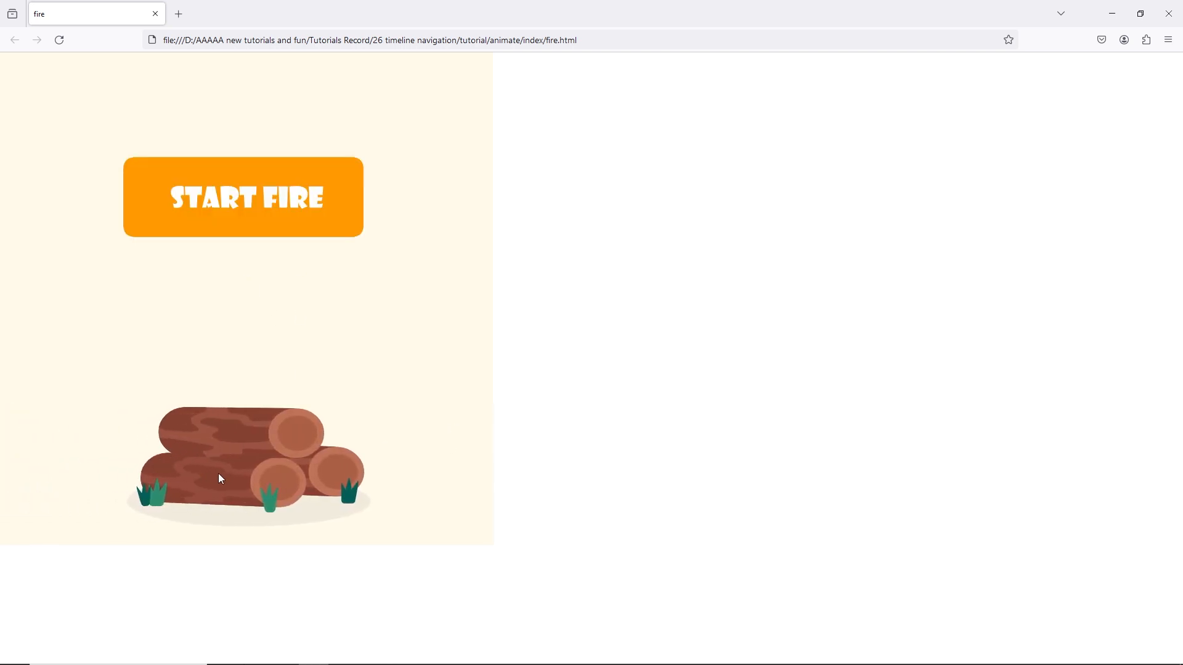
pyautogui.click(238, 216)
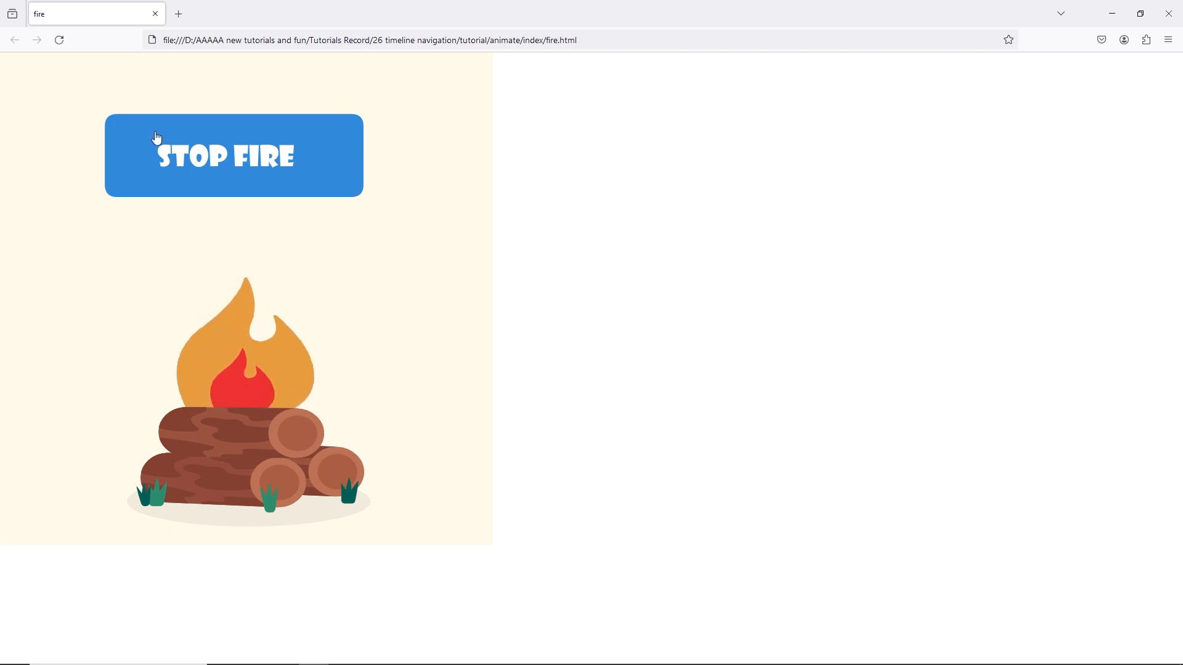
pyautogui.click(234, 168)
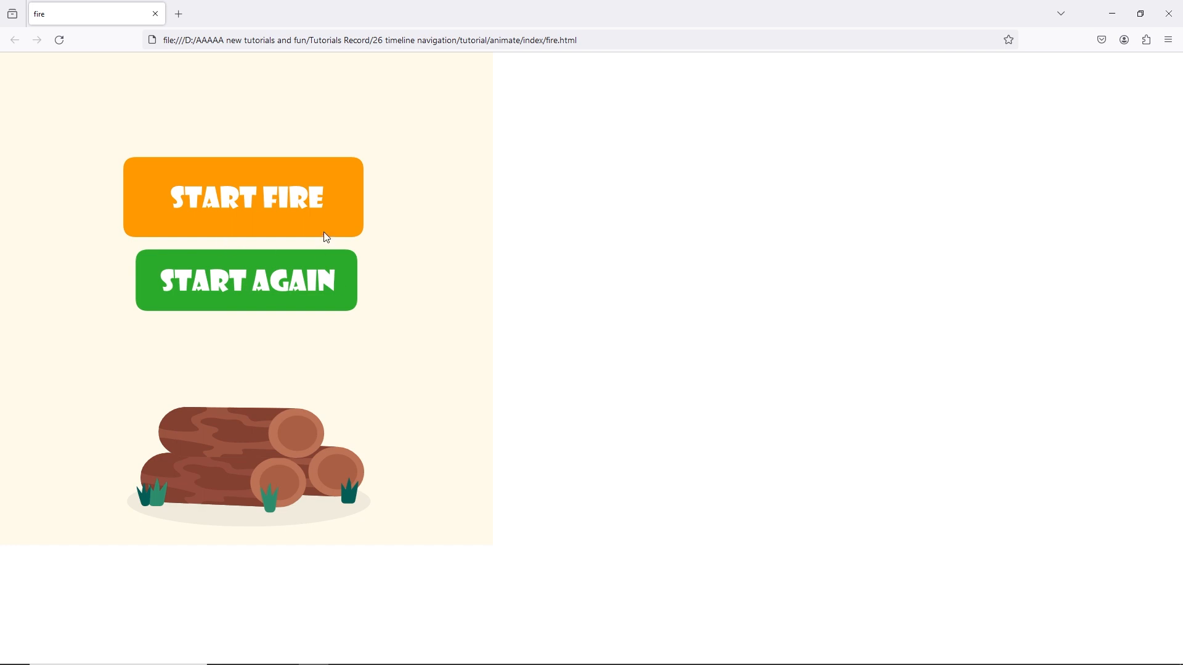
pyautogui.click(223, 205)
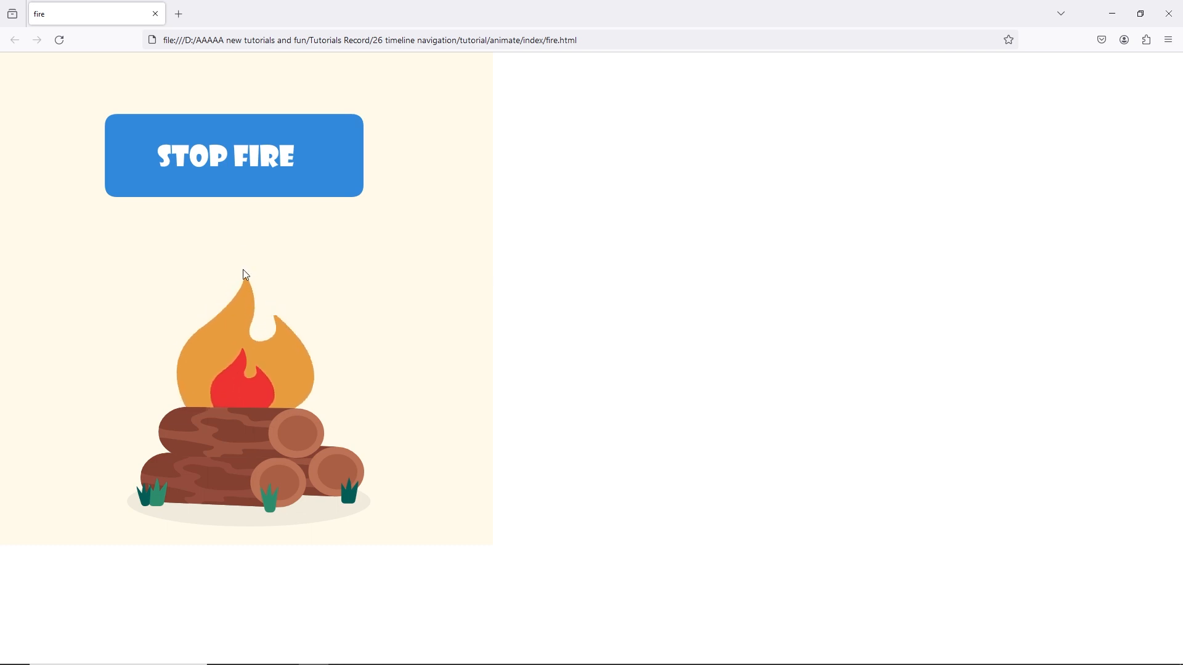
pyautogui.click(228, 166)
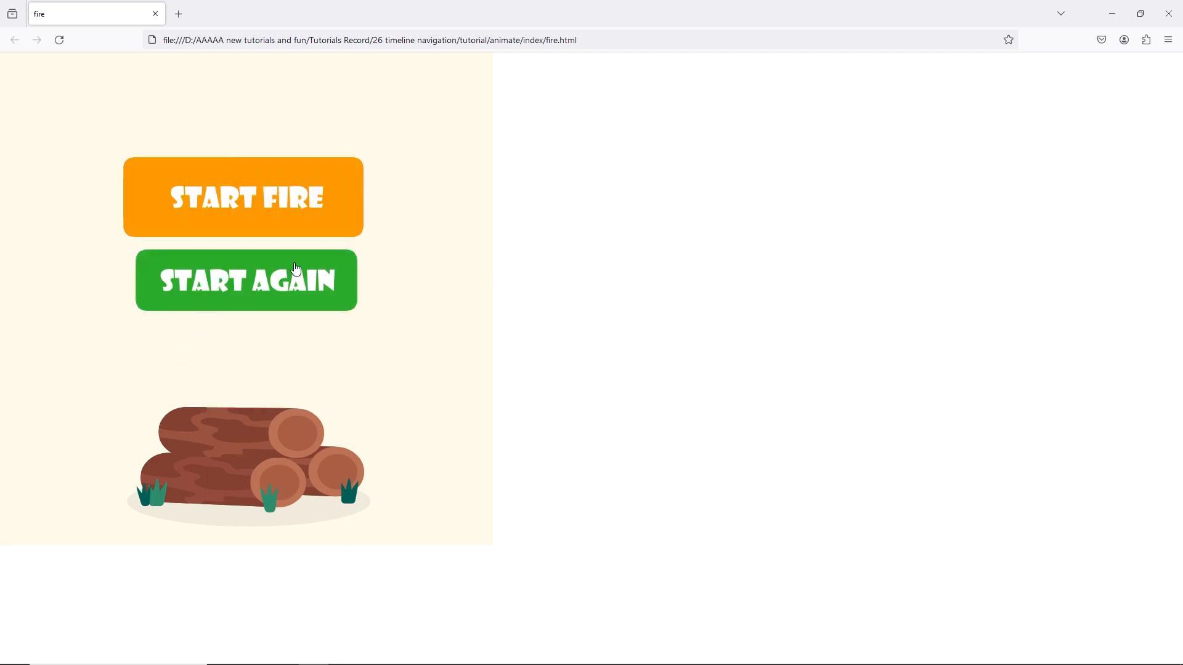
pyautogui.click(233, 289)
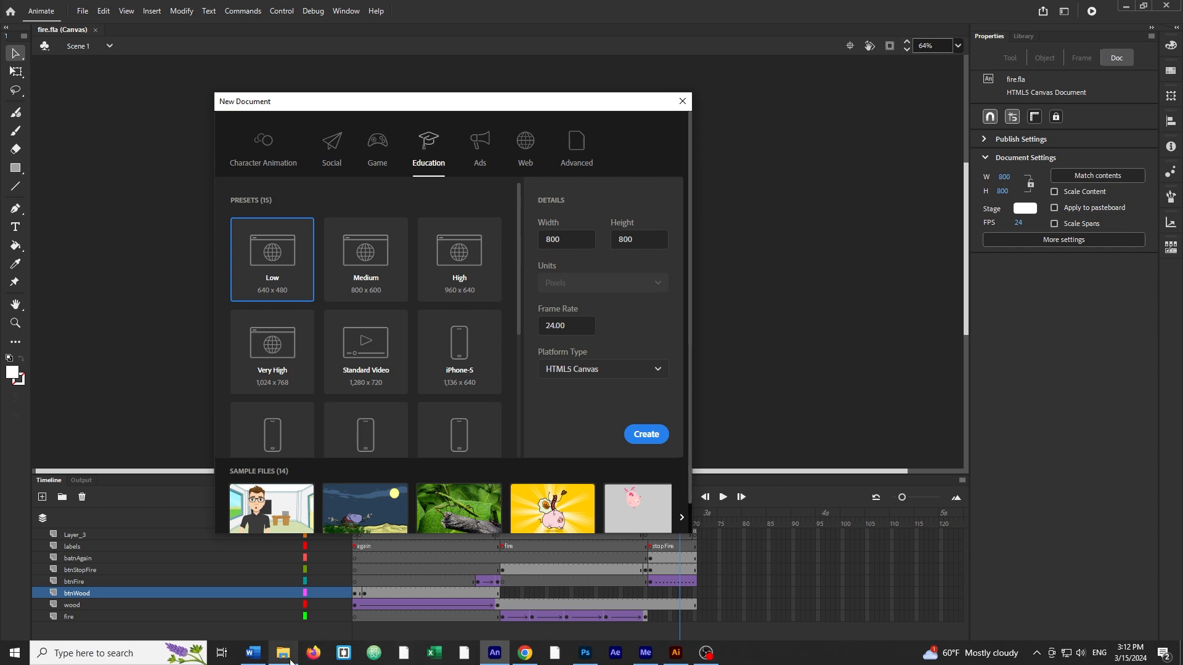
# Examine the source artwork fire.ai in its folder and in Illustrator, selecting the flame and the wood separately, and view its Freepik source page
pyautogui.click(283, 654)
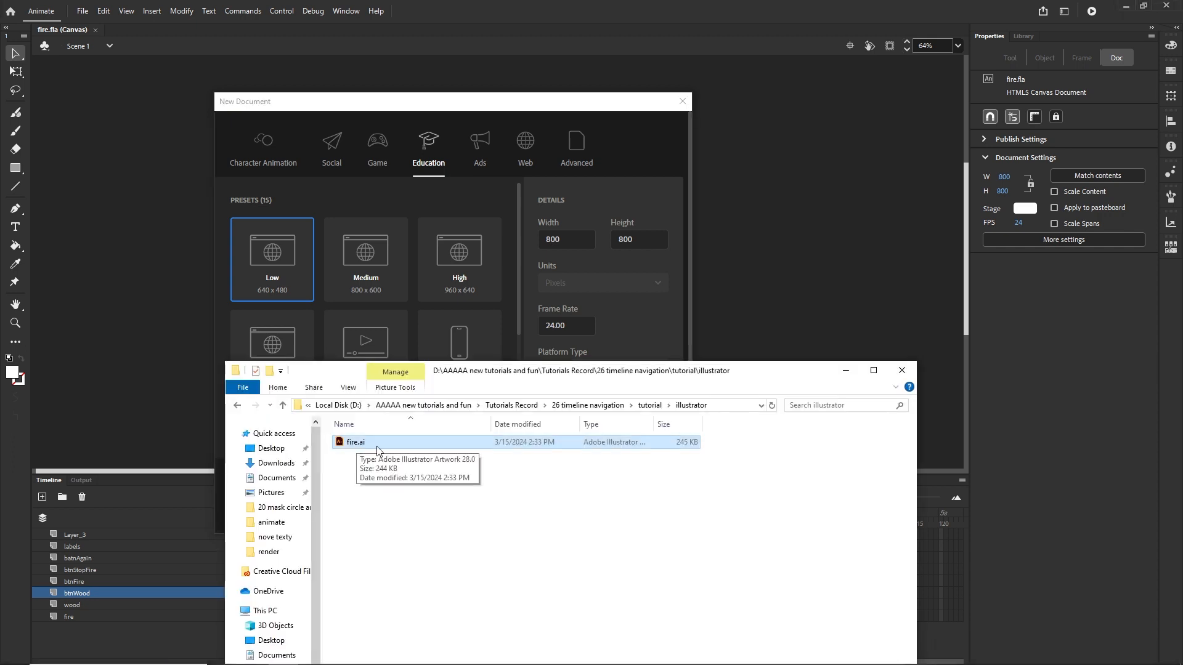
pyautogui.click(686, 659)
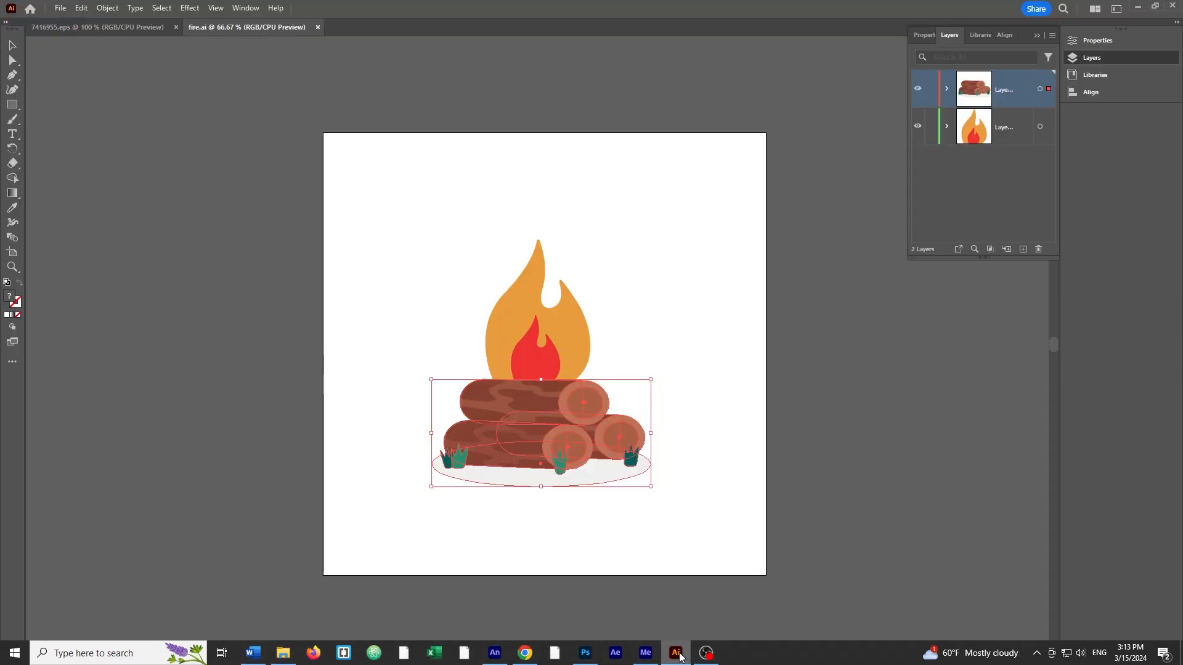
pyautogui.click(826, 411)
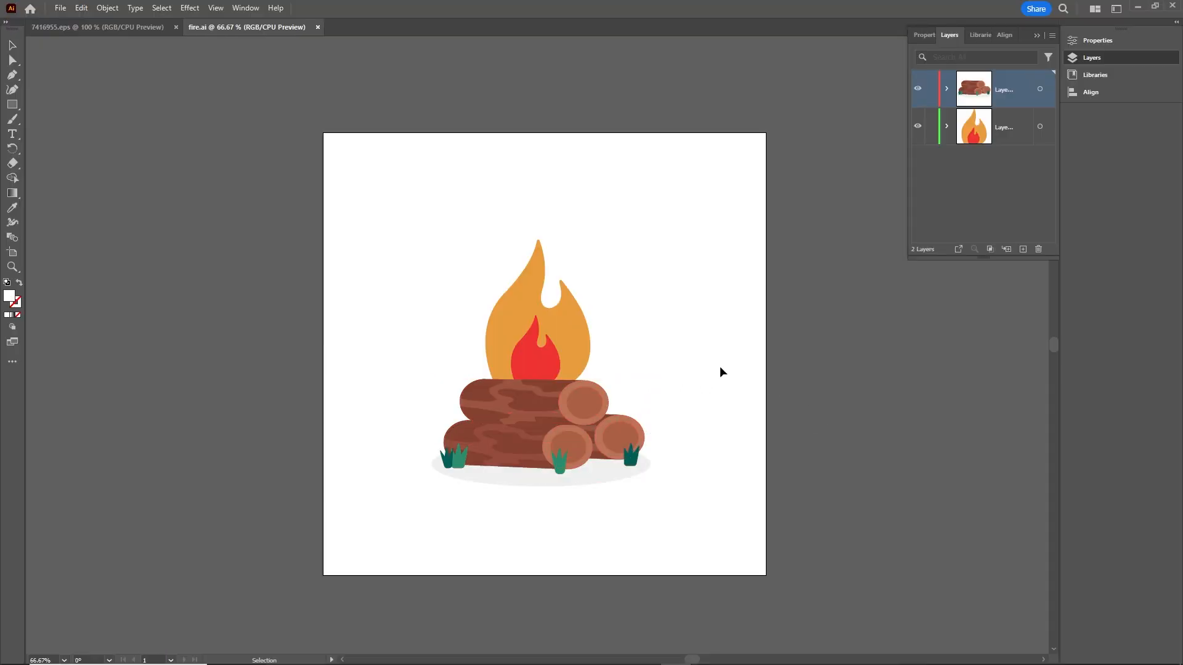
pyautogui.click(534, 327)
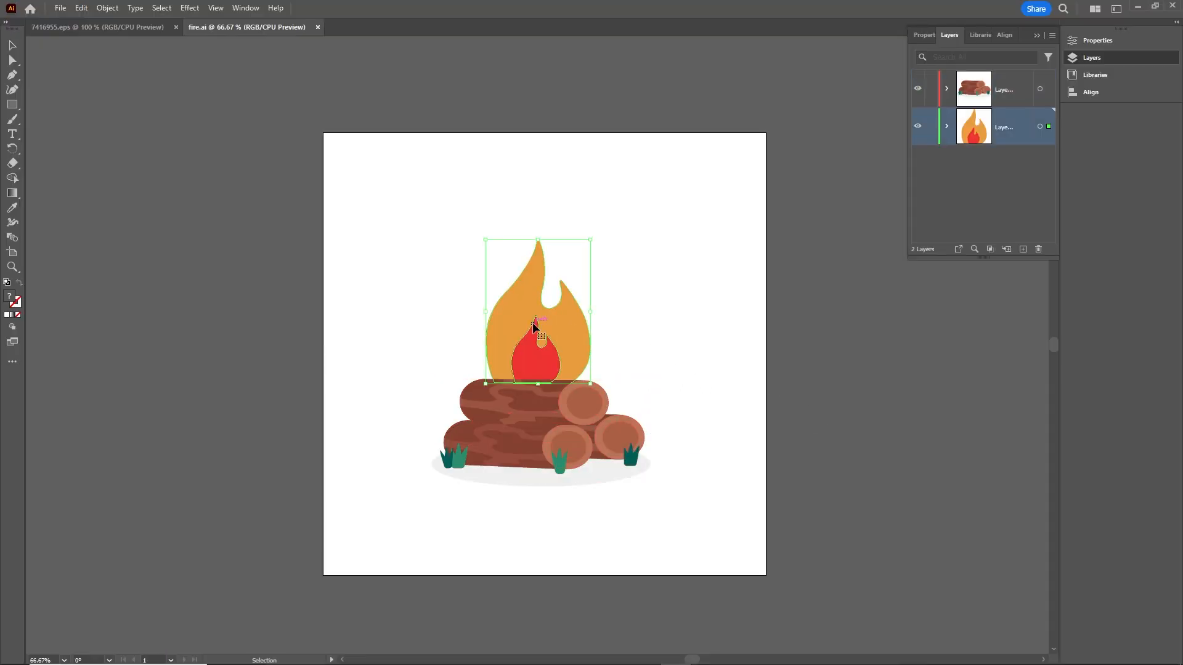
pyautogui.click(527, 434)
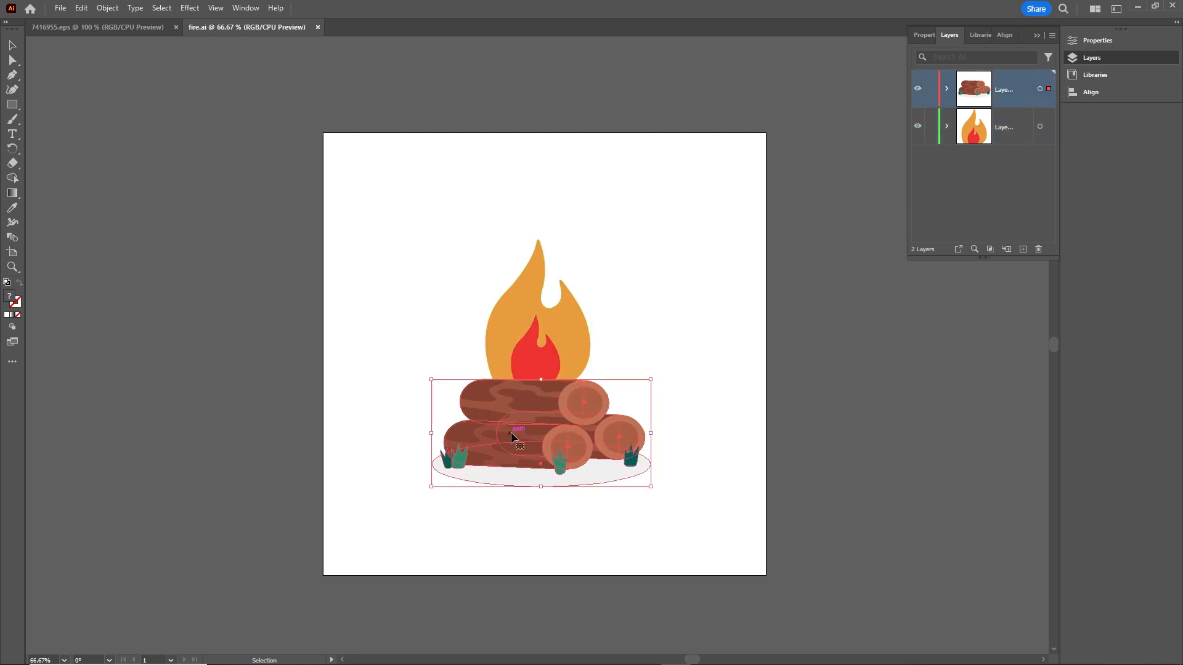
pyautogui.click(525, 654)
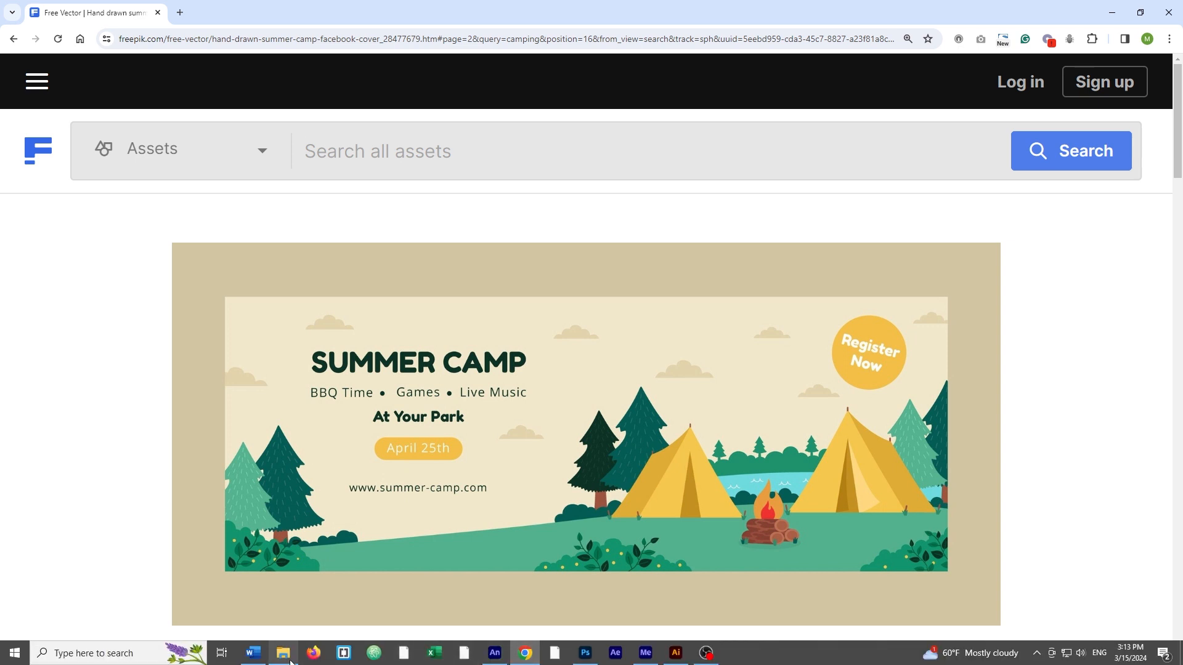
pyautogui.click(676, 652)
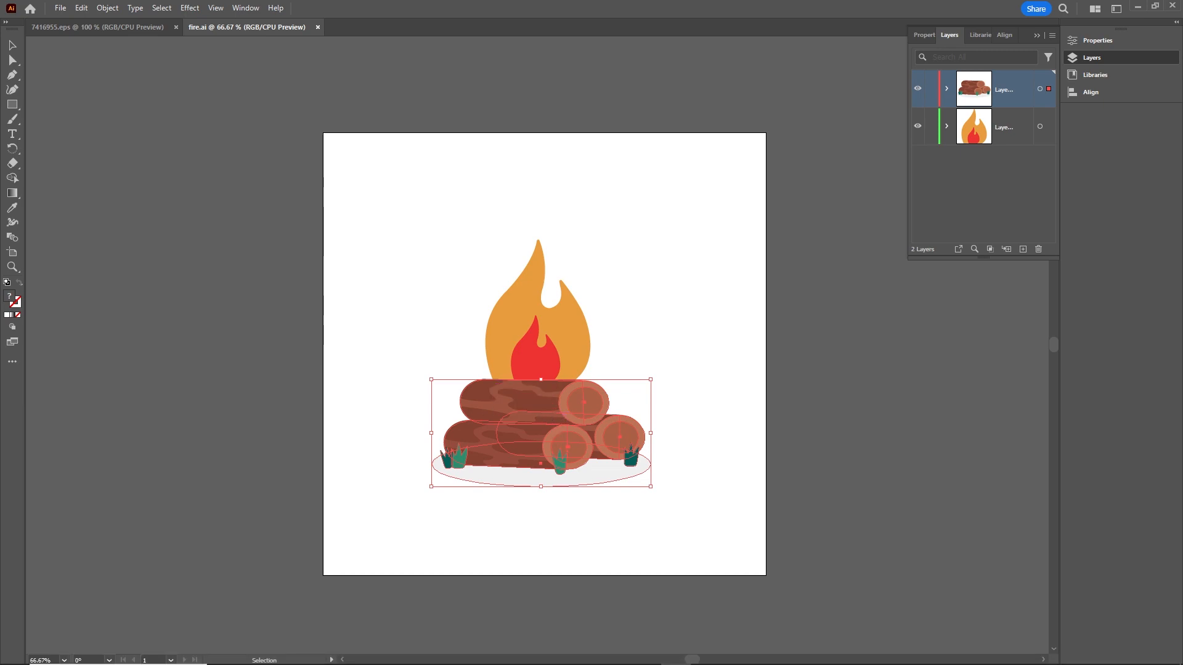
# Switch to Animate, create an 800 × 800 HTML5 Canvas document at 24 fps and import fire.ai to the stage as Animate layers at original position
pyautogui.click(496, 654)
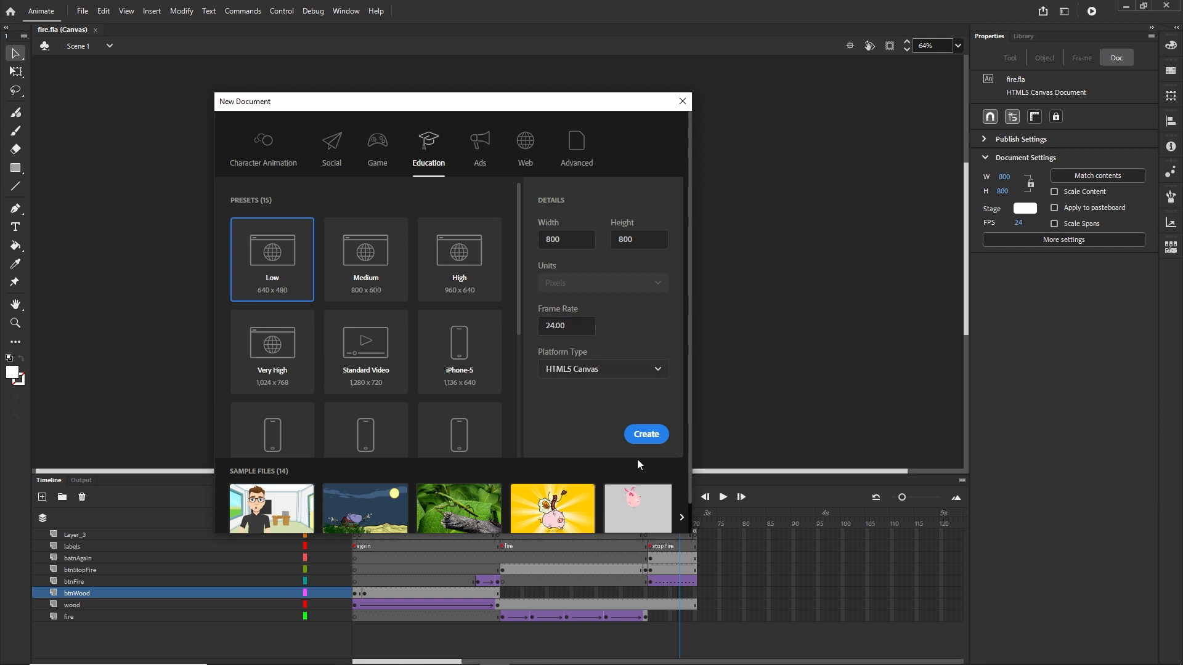
pyautogui.click(646, 435)
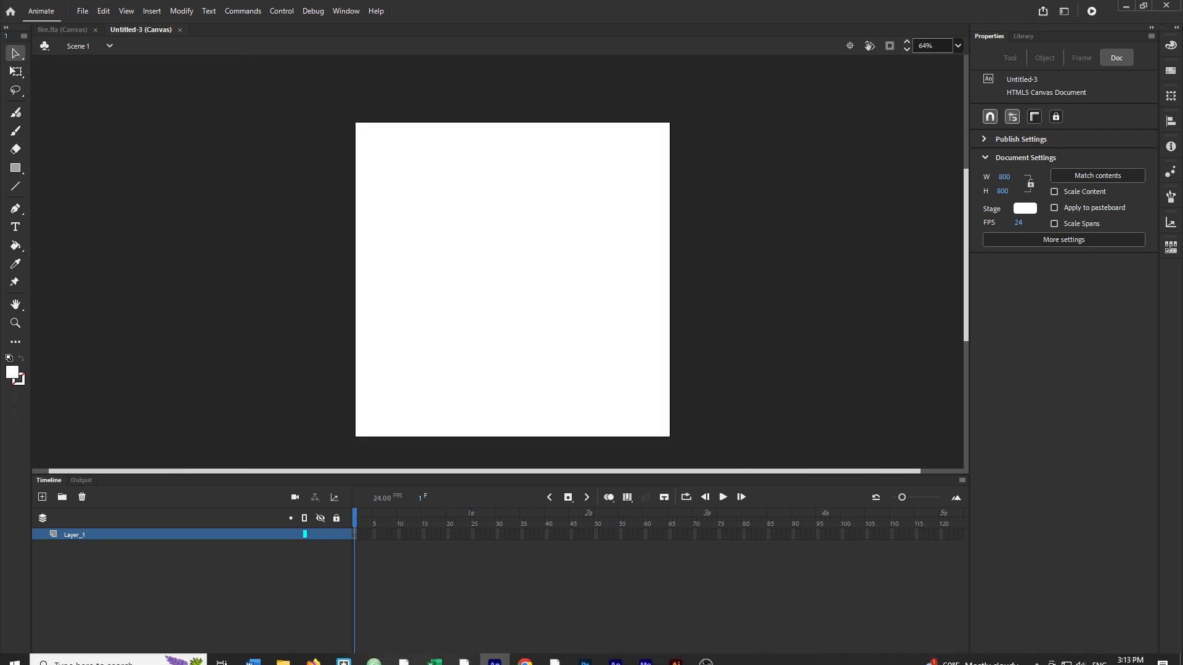
pyautogui.click(298, 657)
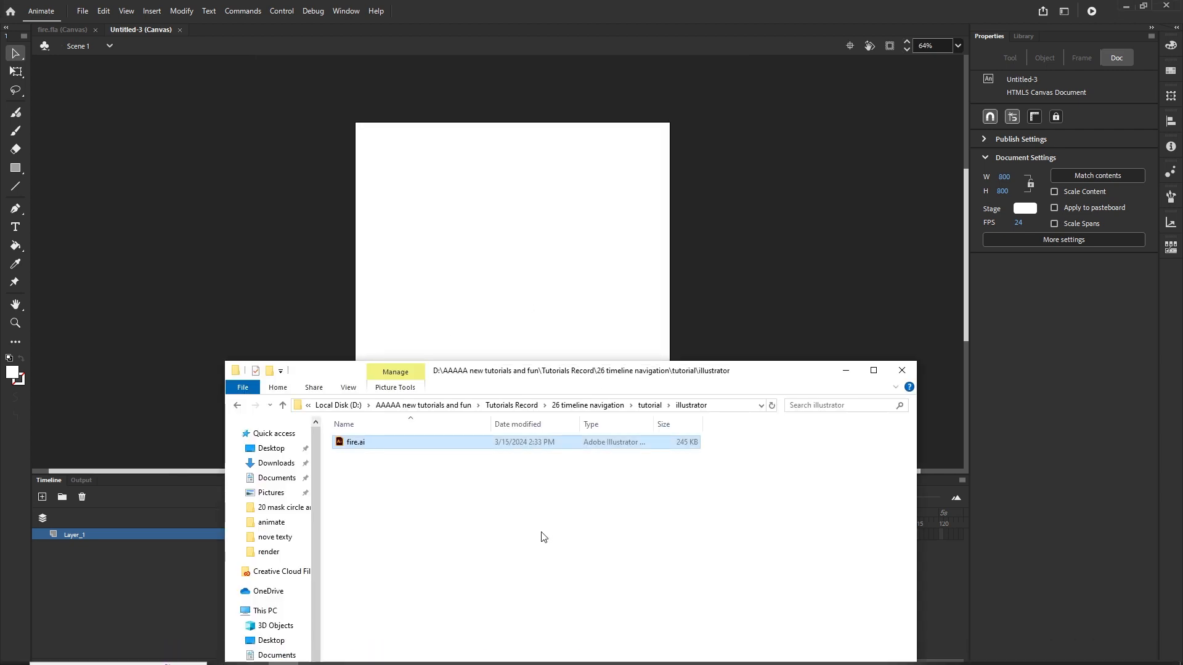
pyautogui.moveTo(359, 451); pyautogui.dragTo(554, 246)
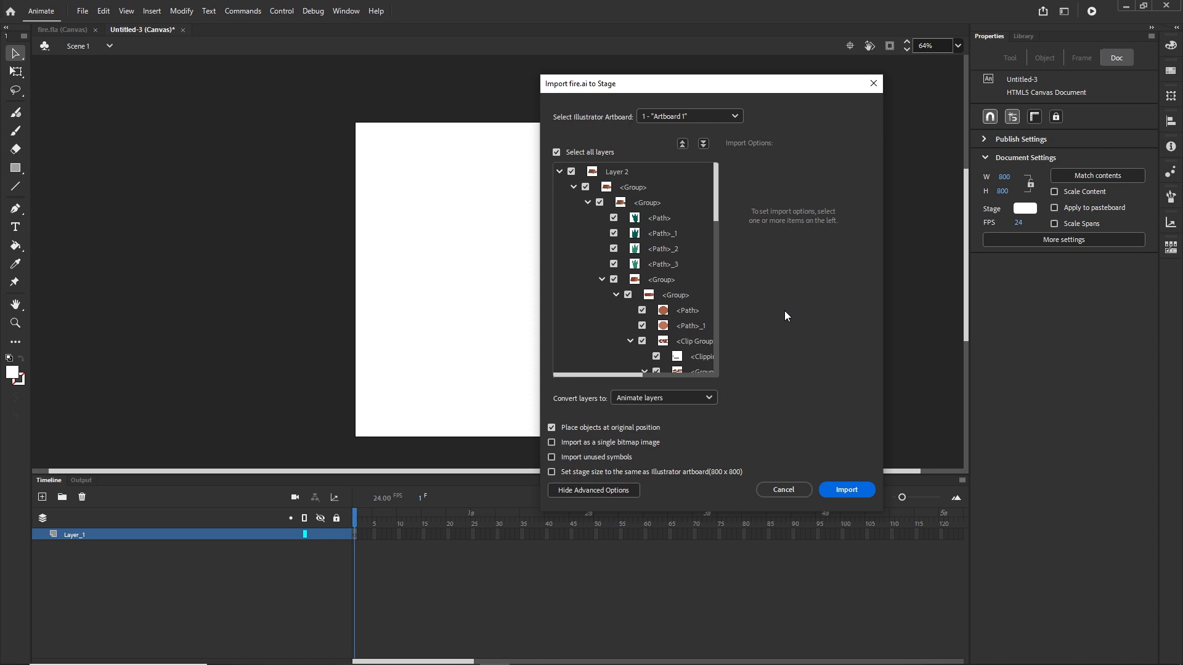
pyautogui.click(847, 490)
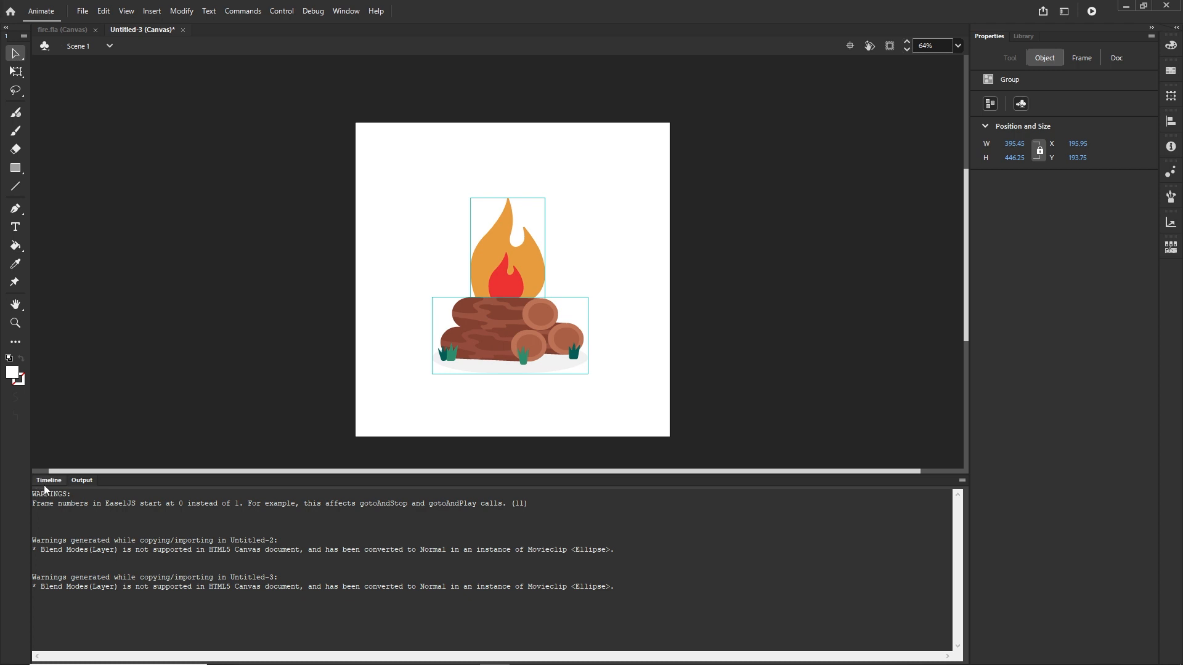
pyautogui.click(46, 481)
pyautogui.click(700, 331)
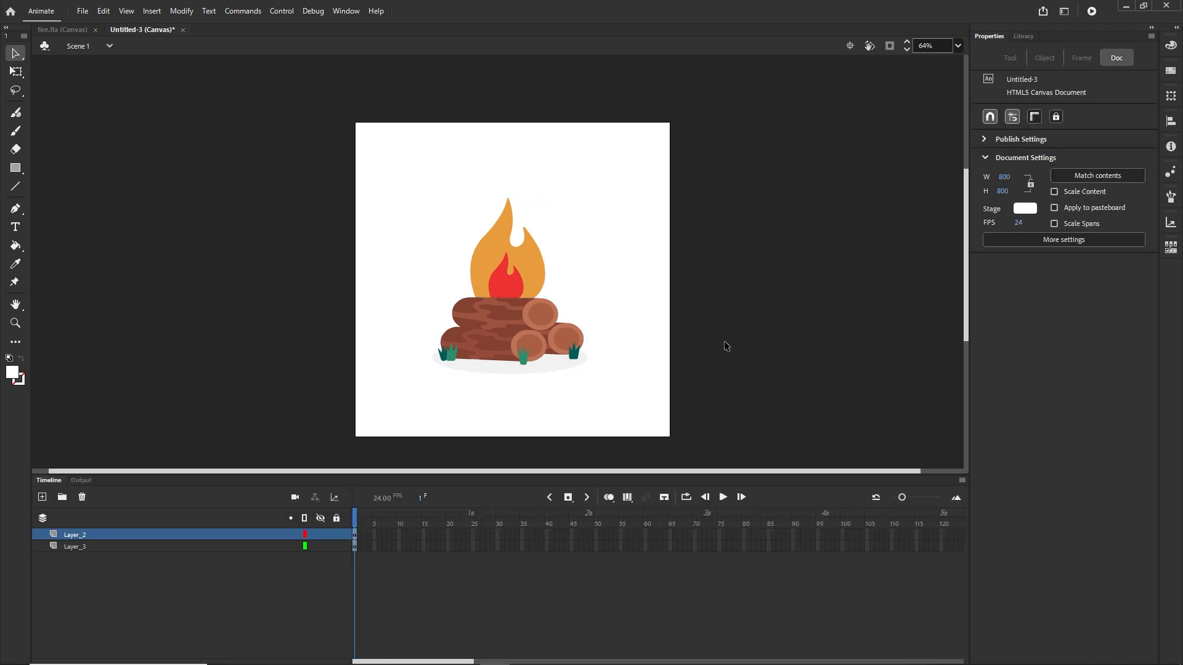
# Identify which layers hold the flame and the logs, and rename the logs' layer as wood
pyautogui.click(506, 274)
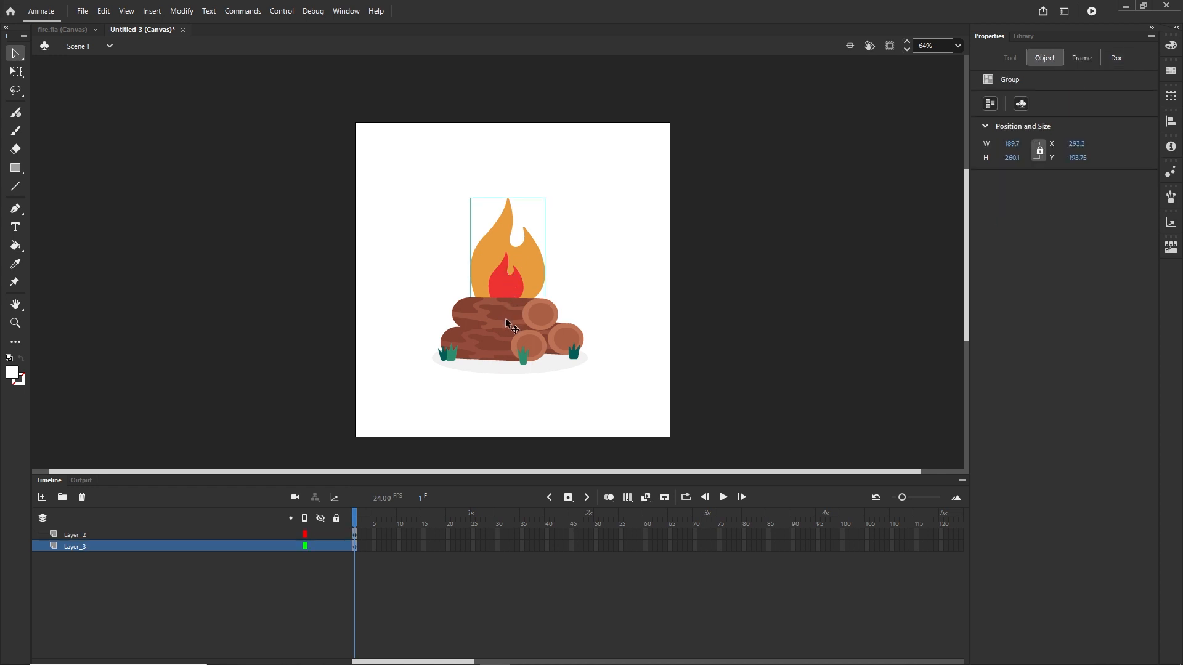
pyautogui.click(513, 349)
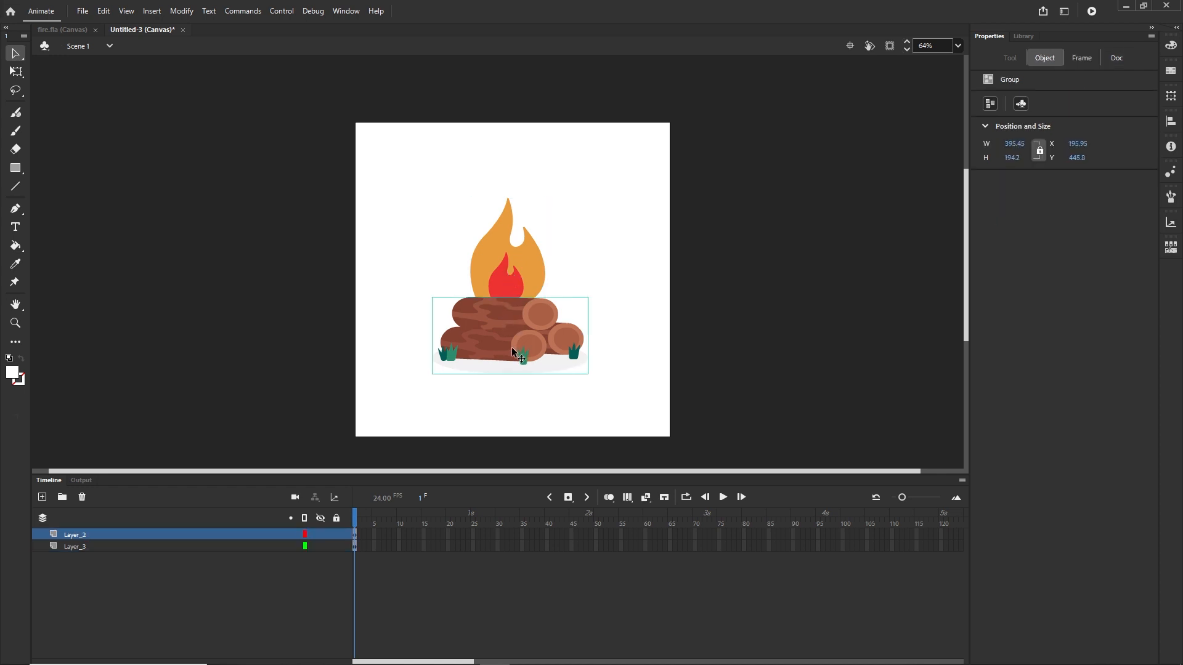
pyautogui.click(129, 593)
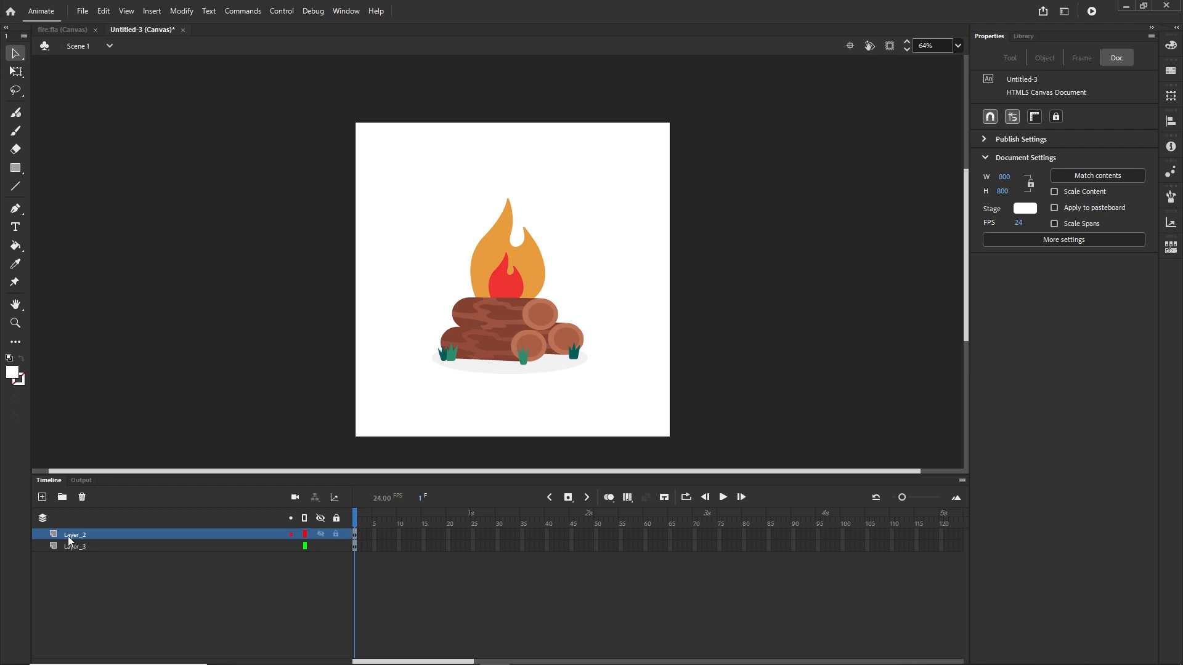
pyautogui.click(75, 546)
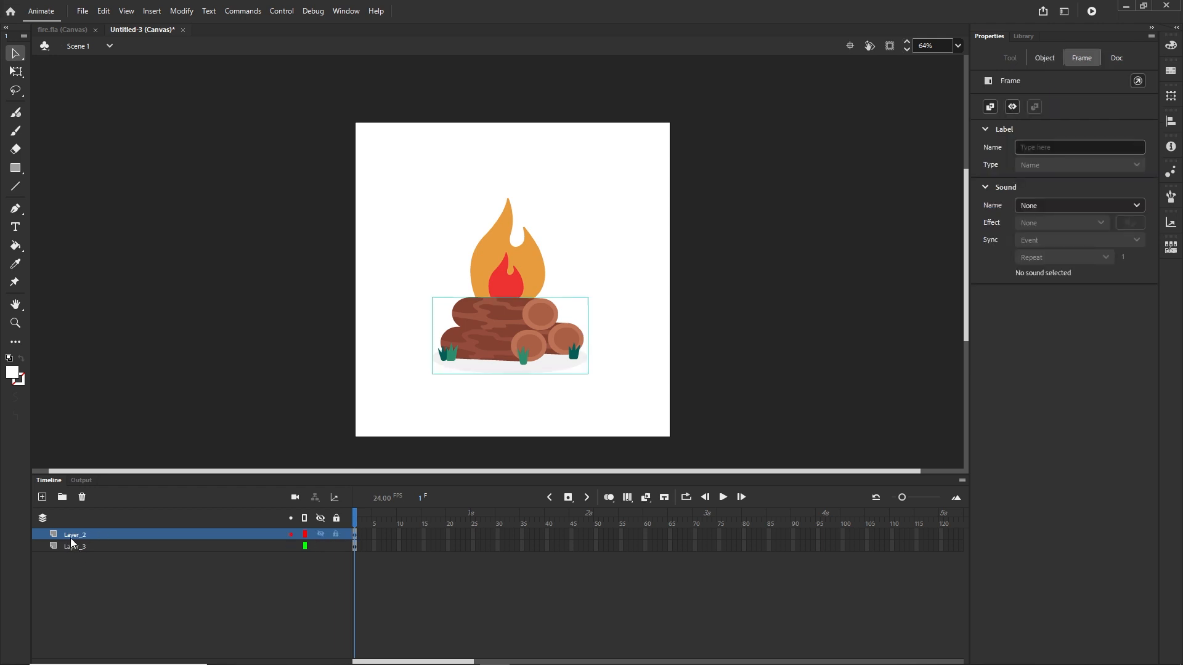
pyautogui.doubleClick(71, 536)
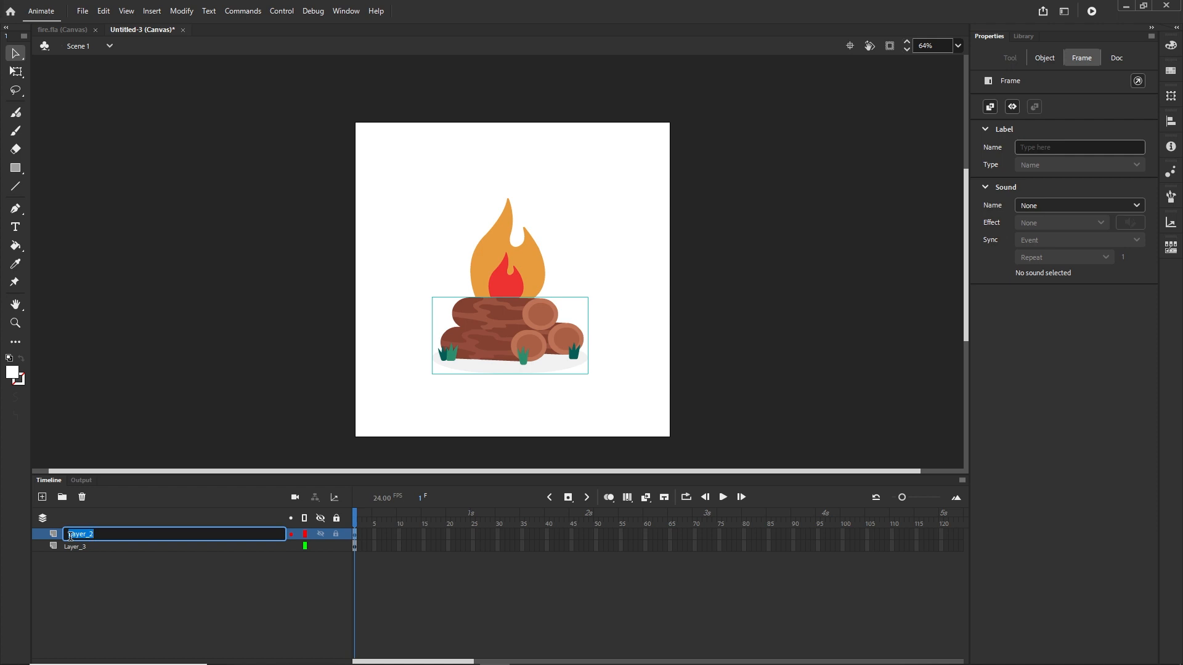
pyautogui.write('wood')
pyautogui.press('Return')
# Rename the flame's layer as fire
pyautogui.click(69, 547)
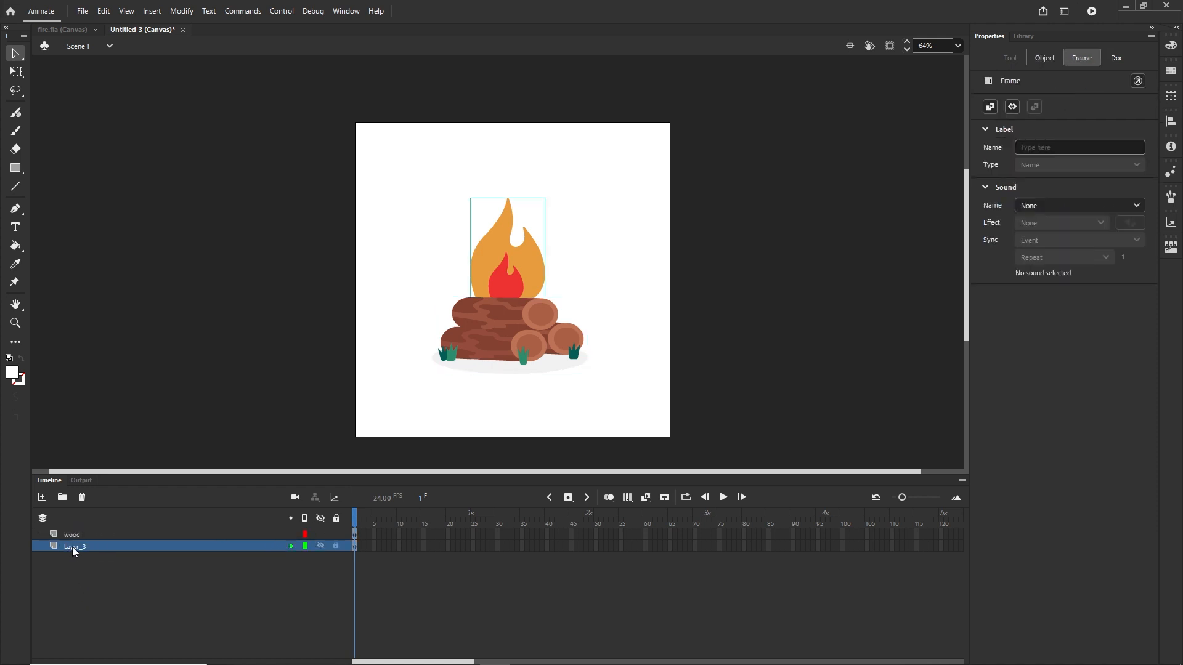
pyautogui.doubleClick(72, 546)
pyautogui.write('fire')
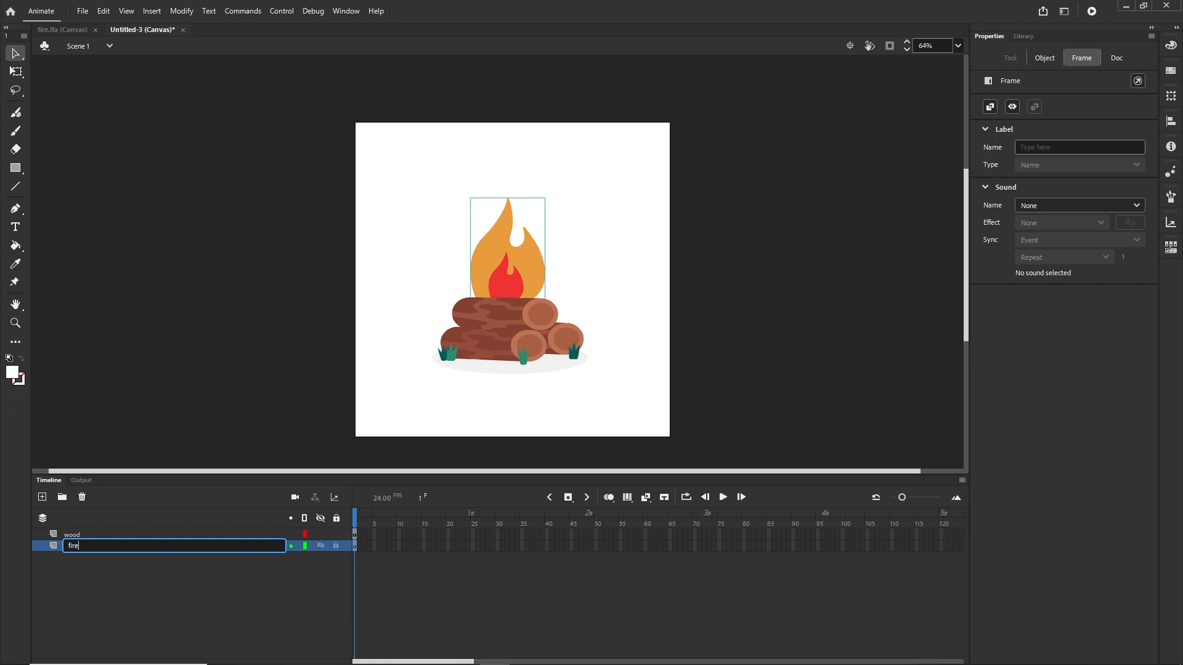
pyautogui.click(121, 610)
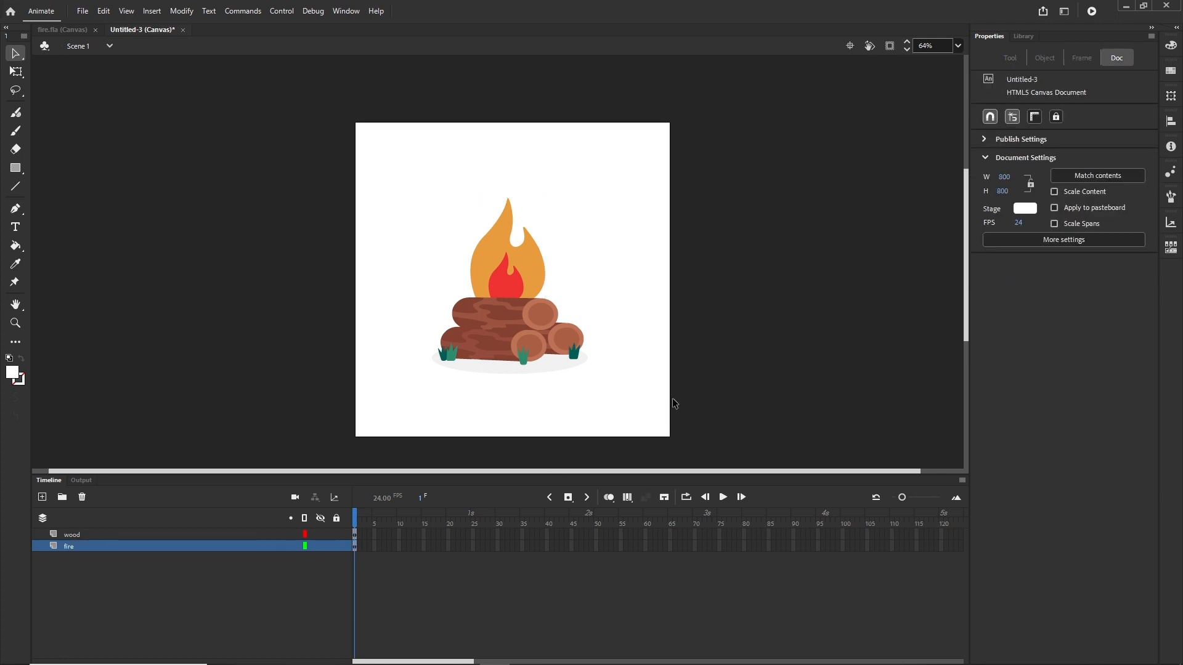
# Move the flame and logs together 130 px down and 10 px right, to X 205.95 and Y 323.75
pyautogui.moveTo(642, 408); pyautogui.dragTo(392, 159)
pyautogui.hotkey('shift', 'Down')
pyautogui.hotkey('shift', 'Down')
pyautogui.hotkey('shift', 'Down')
pyautogui.hotkey('shift', 'Down')
pyautogui.hotkey('shift', 'Down')
pyautogui.hotkey('shift', 'Down')
pyautogui.hotkey('shift', 'Down')
pyautogui.hotkey('shift', 'Down')
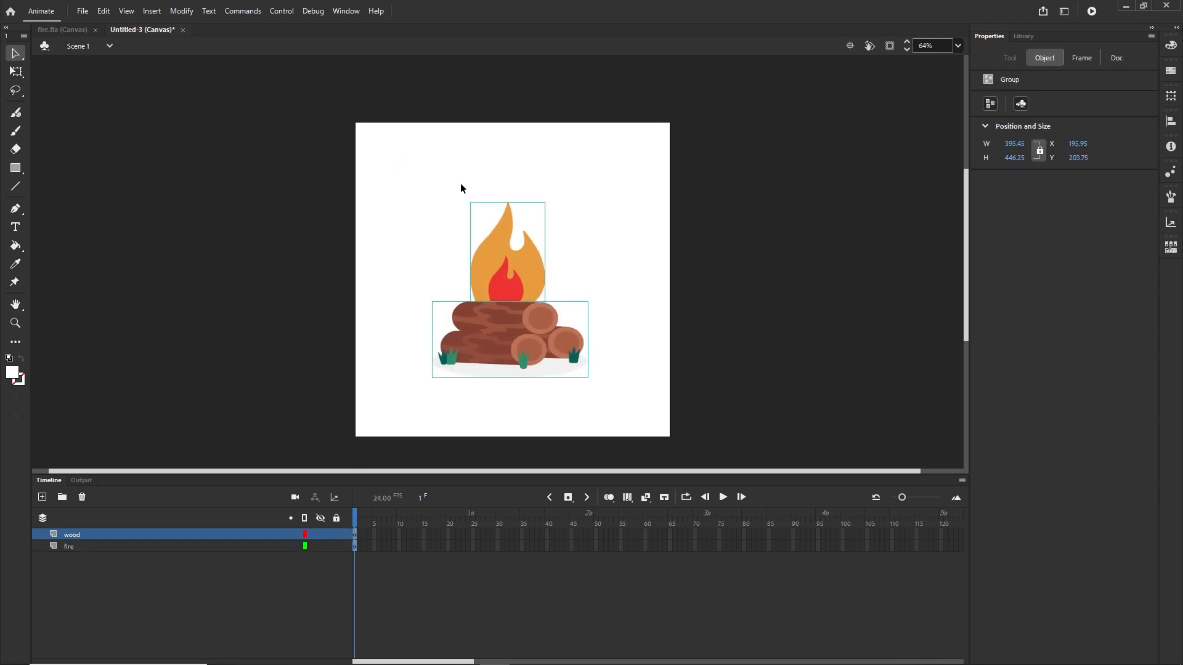
pyautogui.hotkey('shift', 'Down')
pyautogui.hotkey('shift', 'Down')
pyautogui.hotkey('shift', 'Down')
pyautogui.hotkey('shift', 'Down')
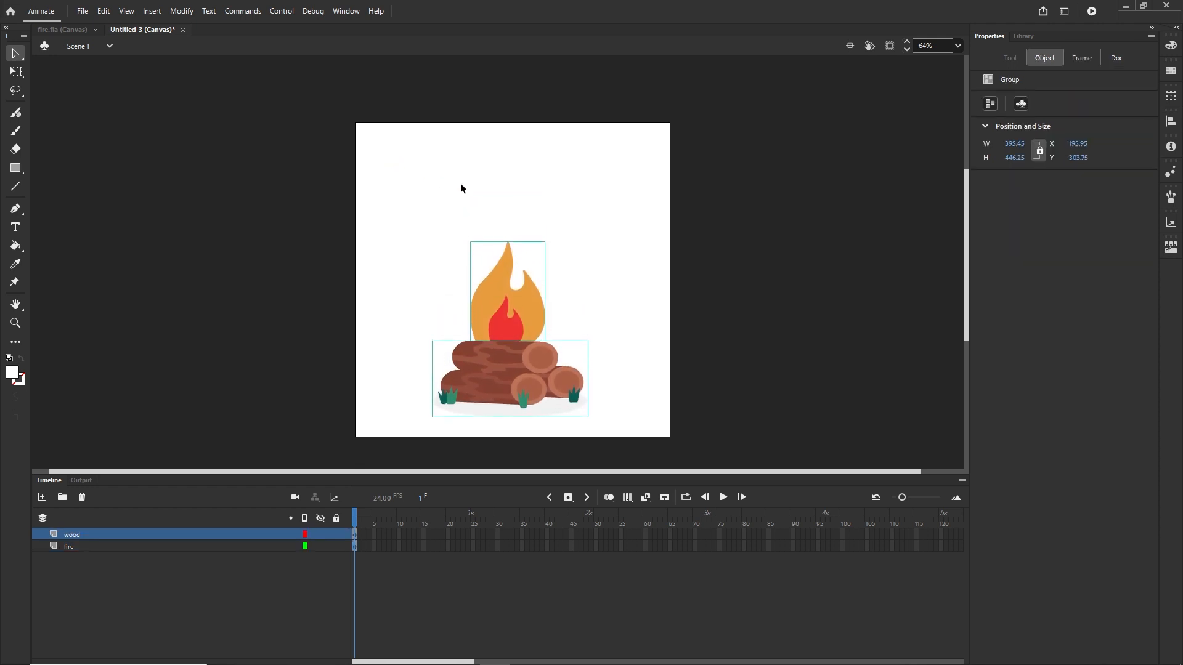
pyautogui.hotkey('shift', 'Right')
pyautogui.hotkey('shift', 'Right')
pyautogui.hotkey('shift', 'Down')
pyautogui.hotkey('shift', 'Left')
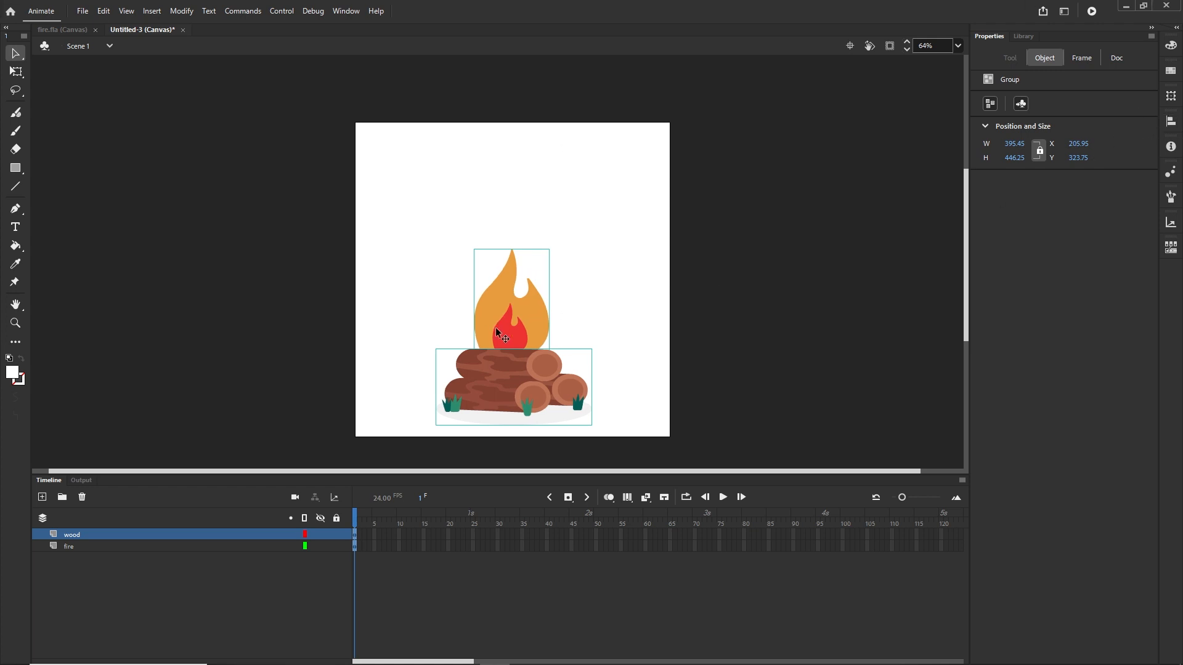
pyautogui.click(827, 359)
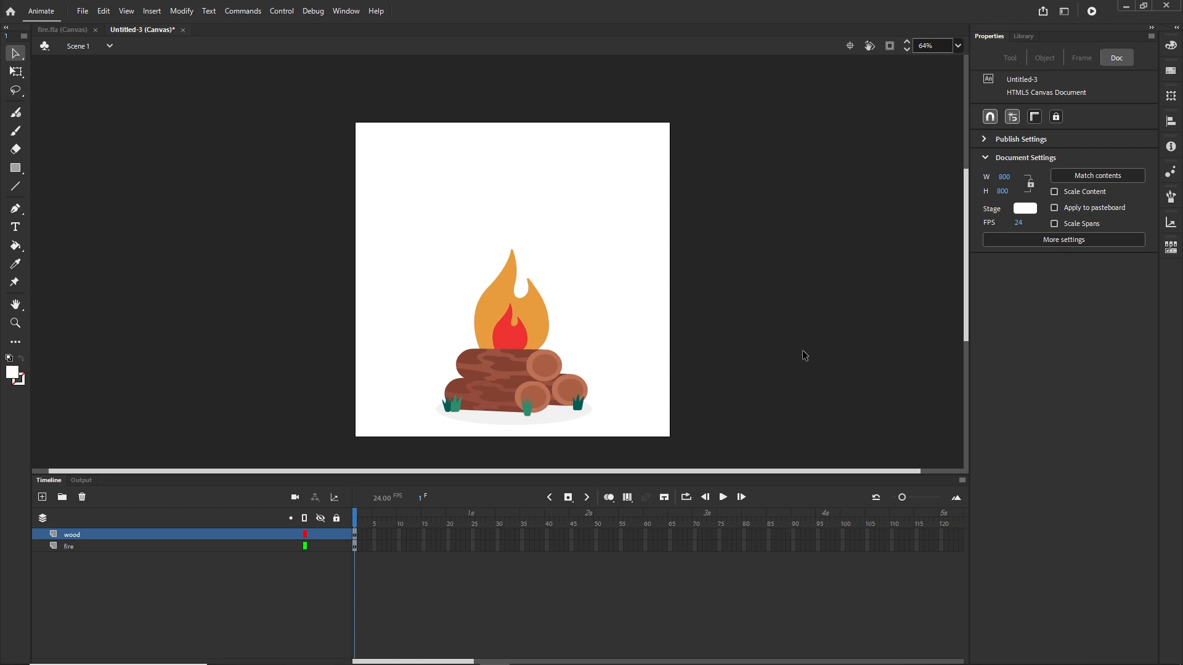
# Convert the flame to a Movie Clip symbol named fire and view it in the library
pyautogui.click(504, 302)
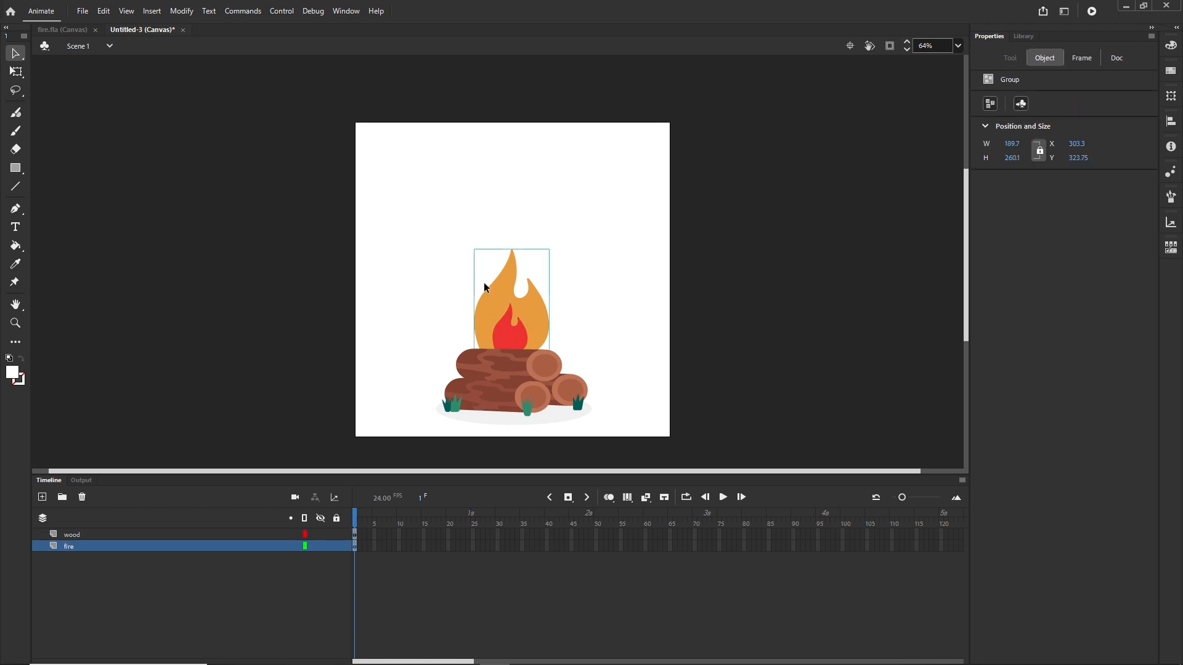
pyautogui.click(181, 11)
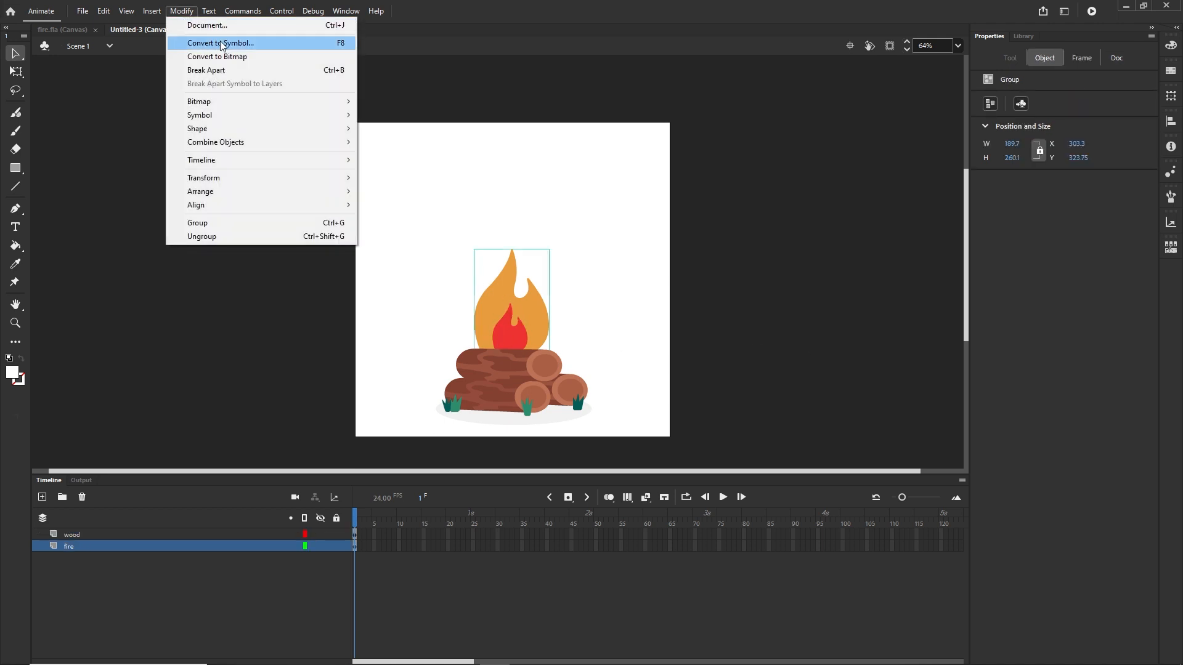
pyautogui.click(338, 44)
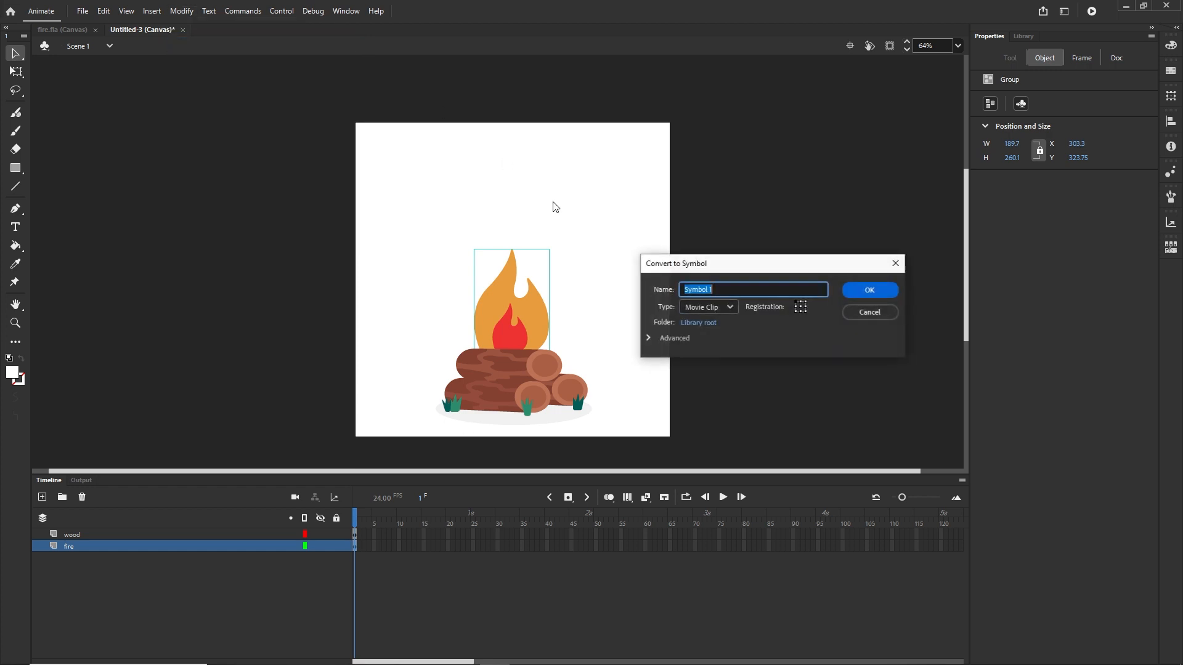
pyautogui.click(729, 308)
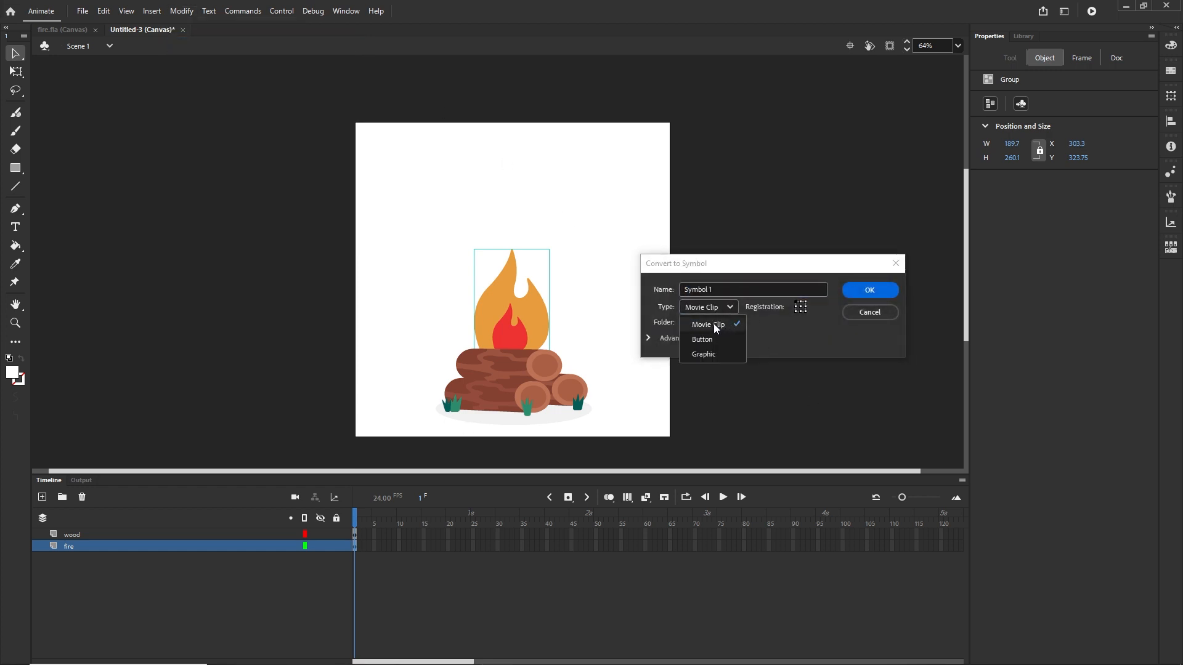
pyautogui.click(713, 325)
pyautogui.click(720, 288)
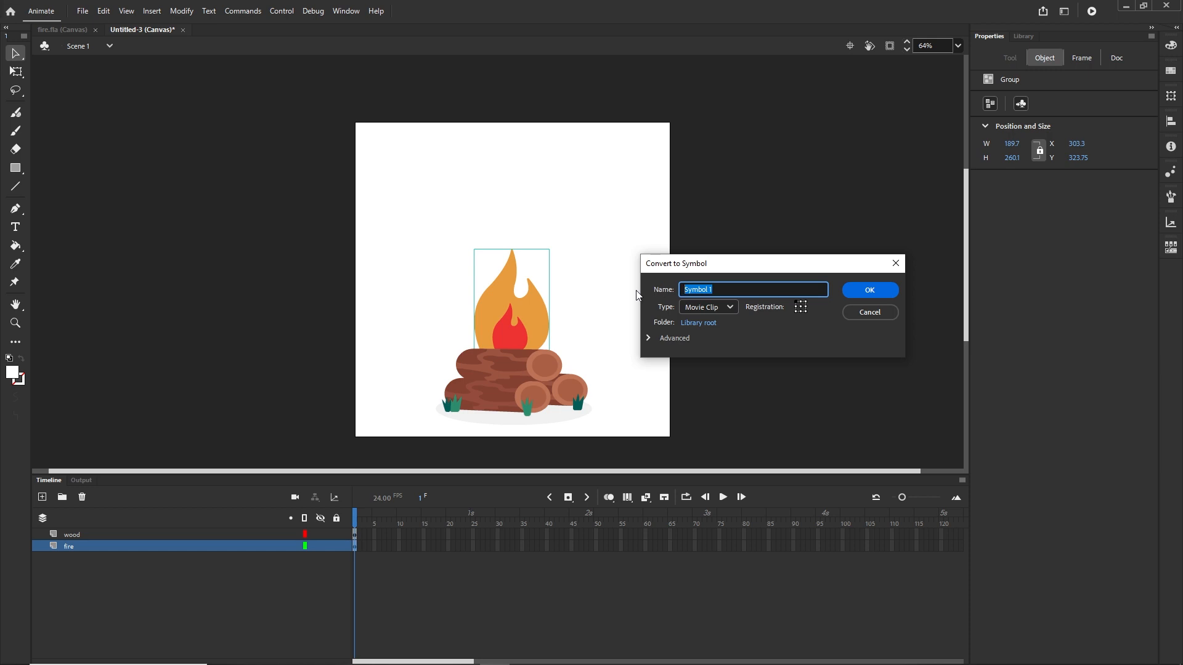
pyautogui.write('fire')
pyautogui.click(870, 289)
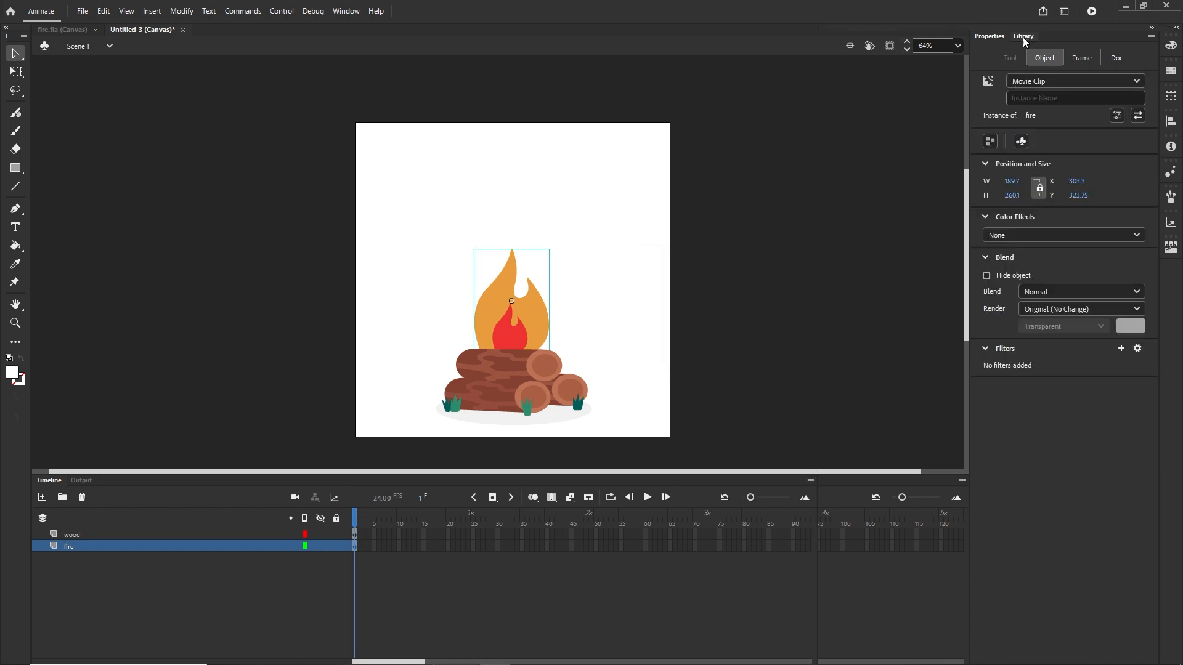
pyautogui.click(1022, 37)
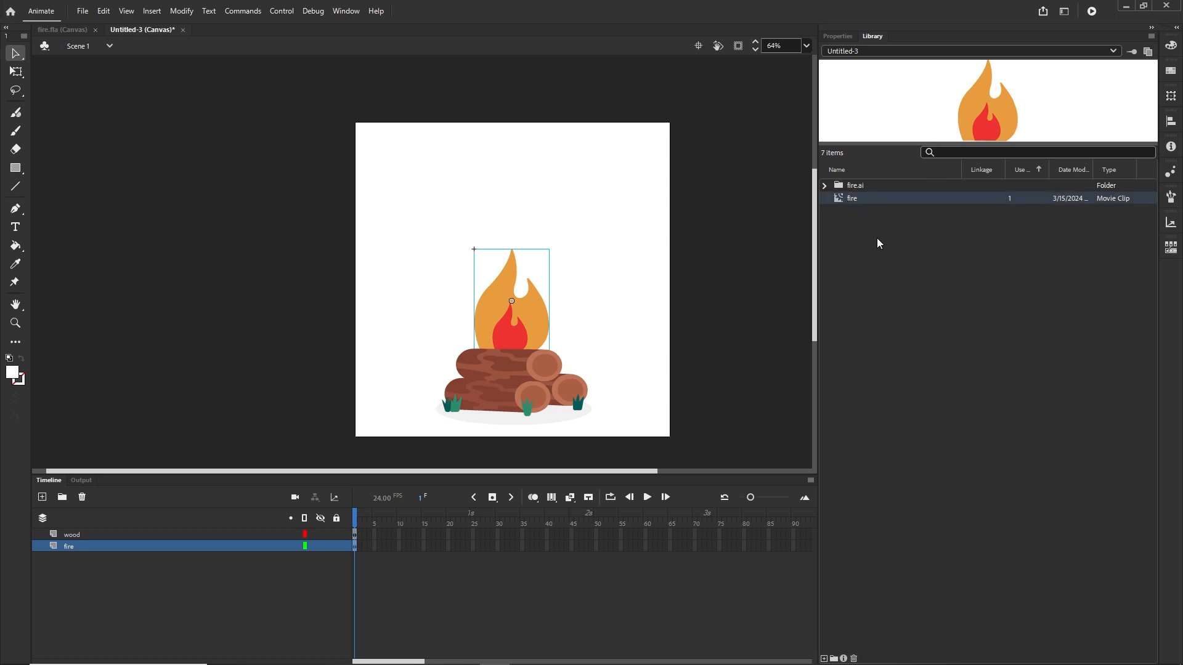
# Convert the logs to a Movie Clip symbol named wood
pyautogui.click(509, 397)
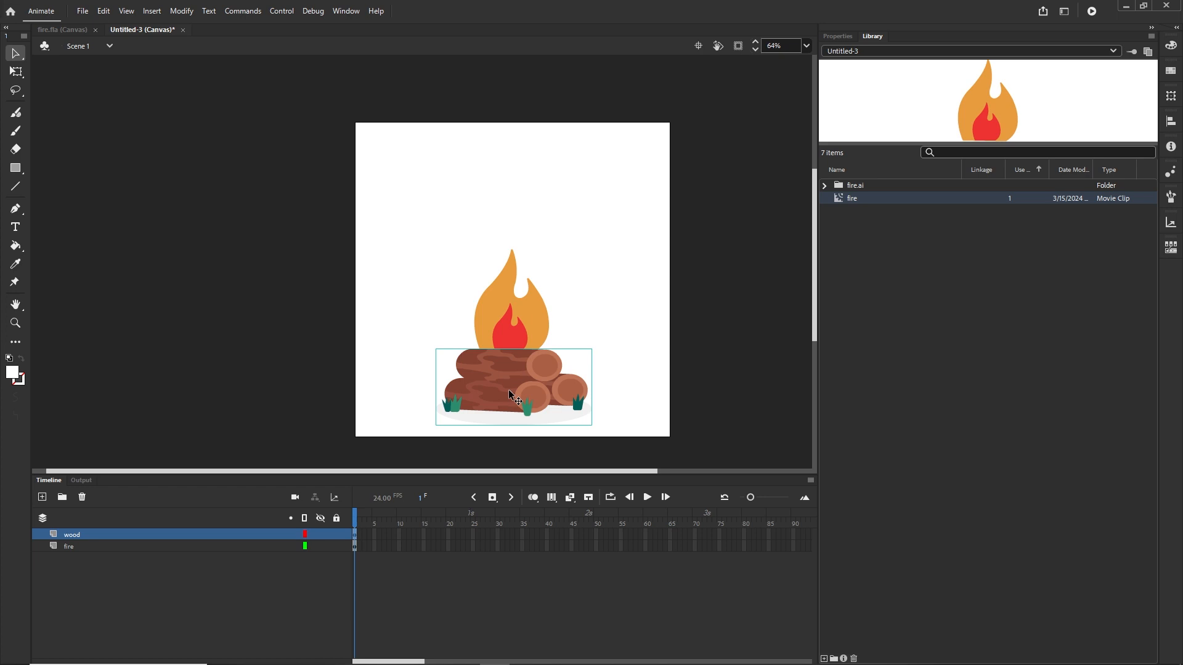
pyautogui.press('F8')
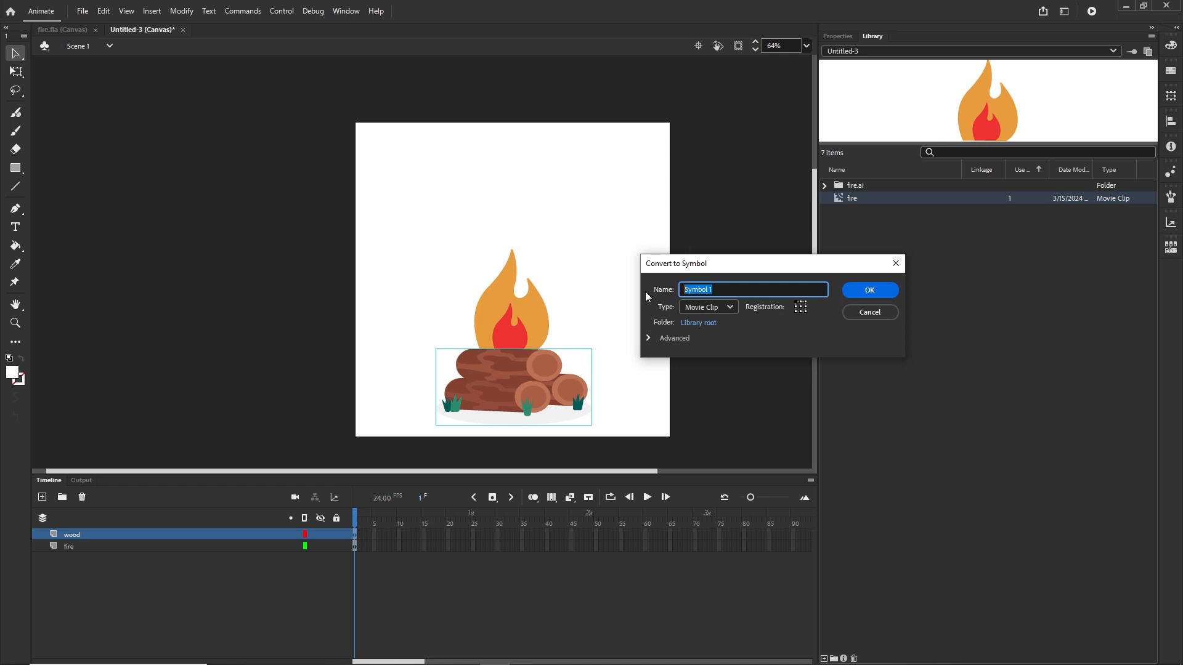
pyautogui.write('wood')
pyautogui.click(875, 290)
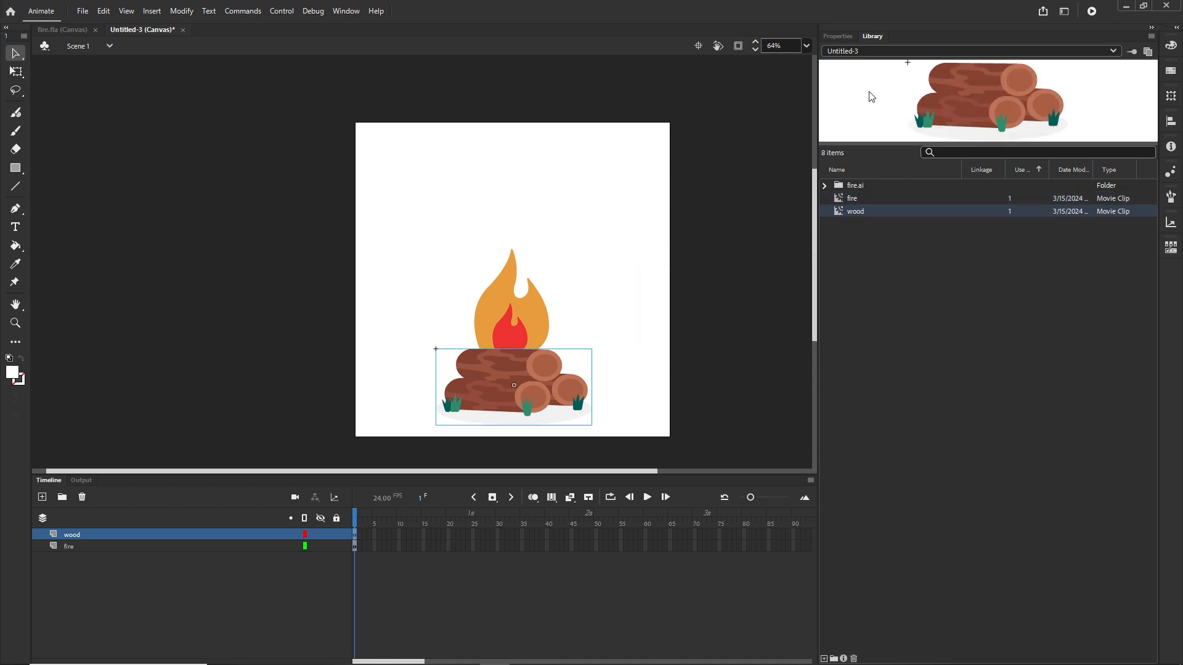
pyautogui.click(839, 35)
pyautogui.click(724, 329)
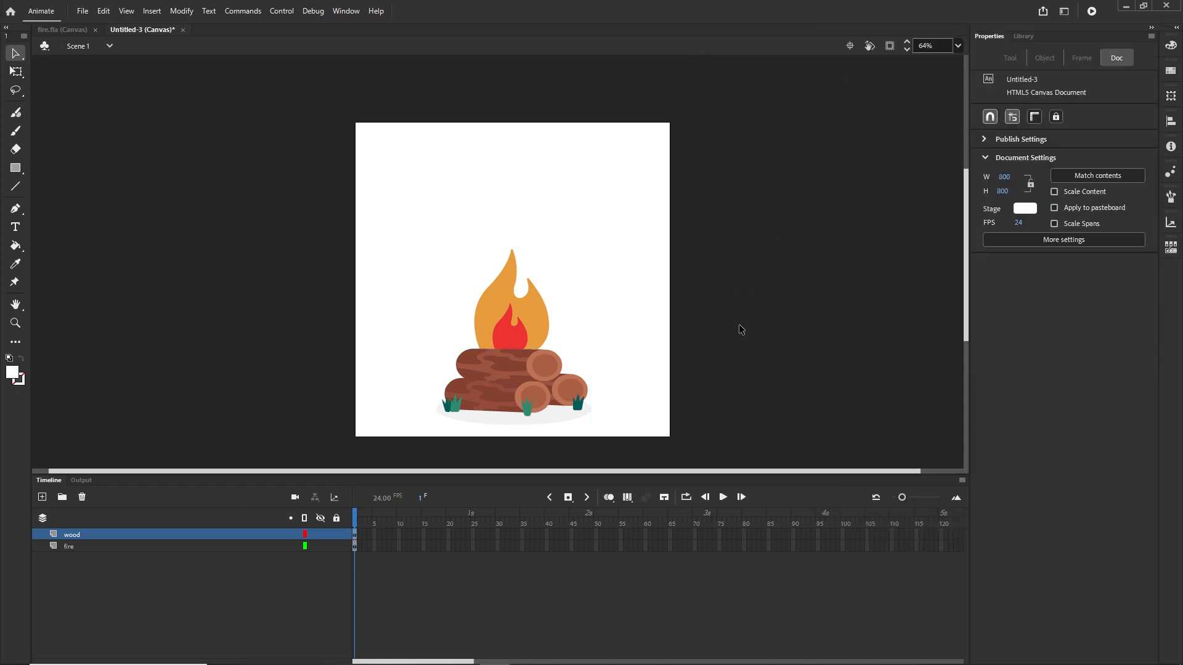
# Compare the fire and wood movie clip symbols in the library, and return to the flame's object properties
pyautogui.click(520, 312)
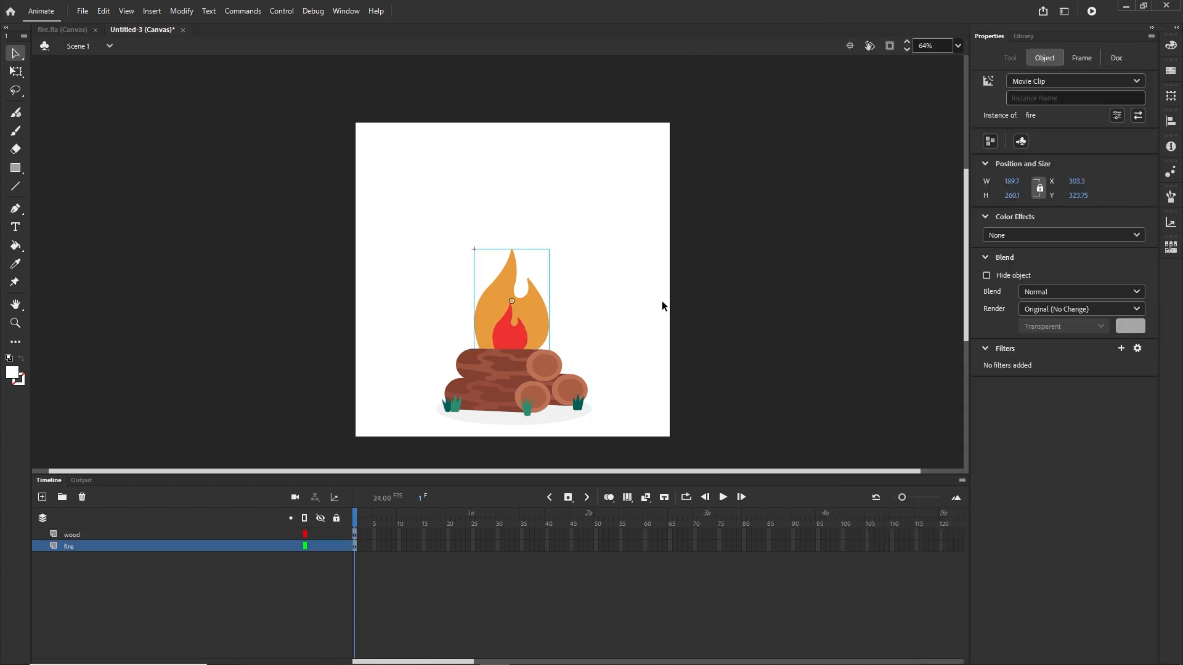
pyautogui.click(1035, 98)
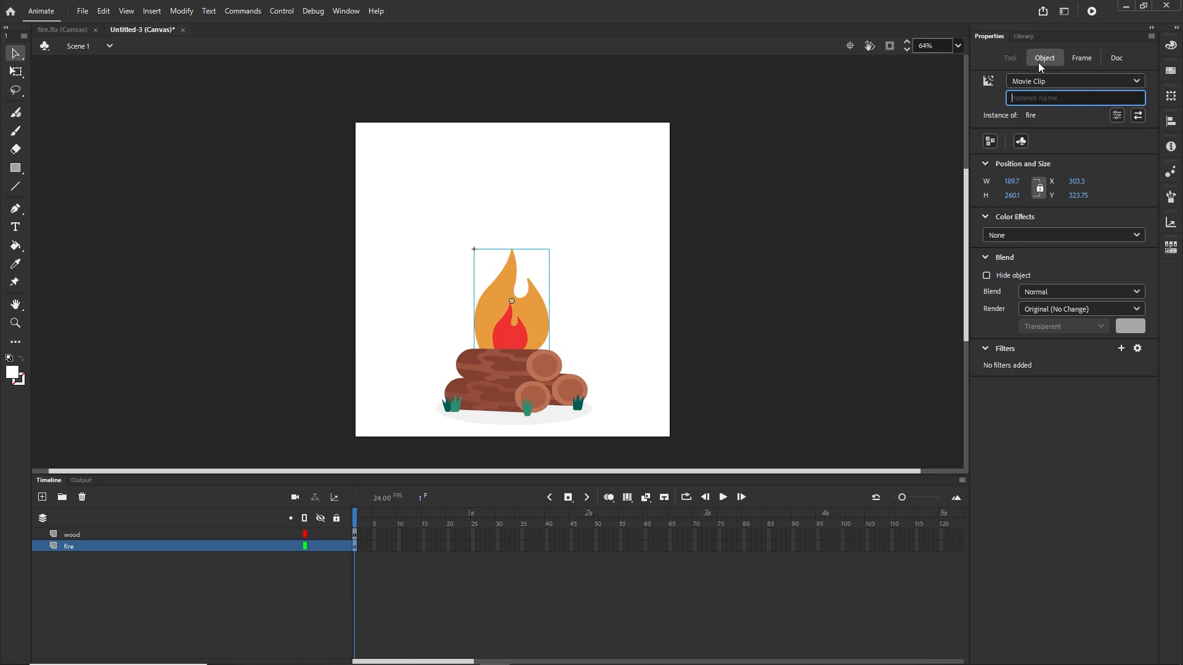
pyautogui.click(1027, 39)
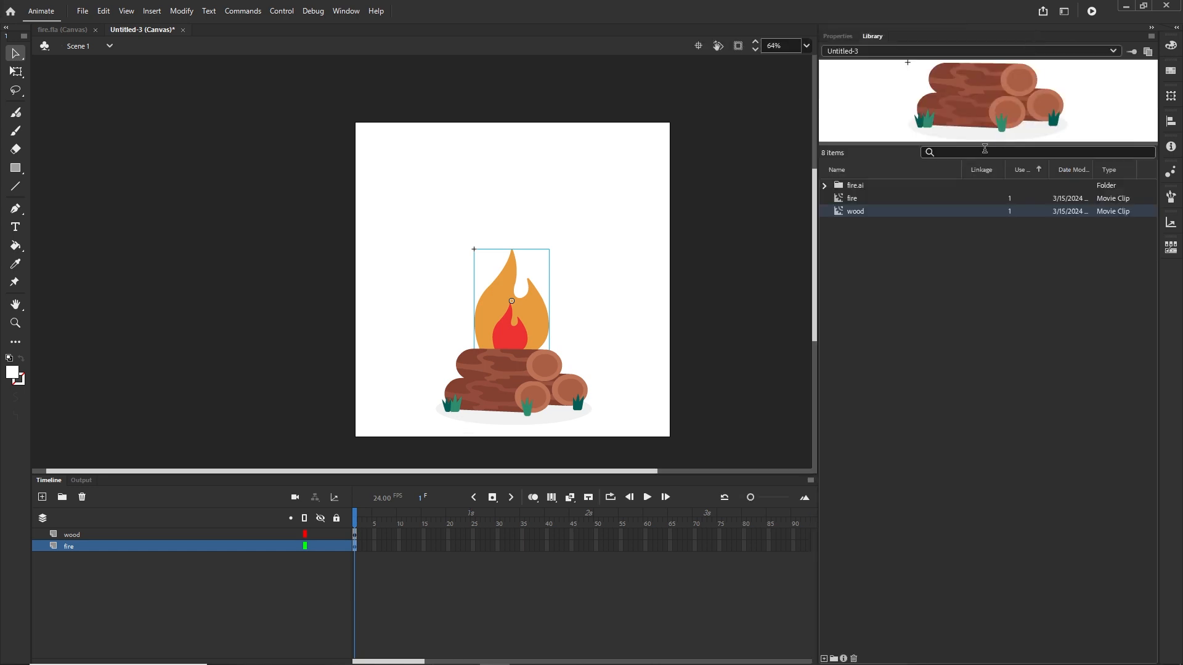
pyautogui.click(856, 199)
pyautogui.click(853, 211)
pyautogui.click(858, 199)
pyautogui.click(856, 210)
pyautogui.click(852, 199)
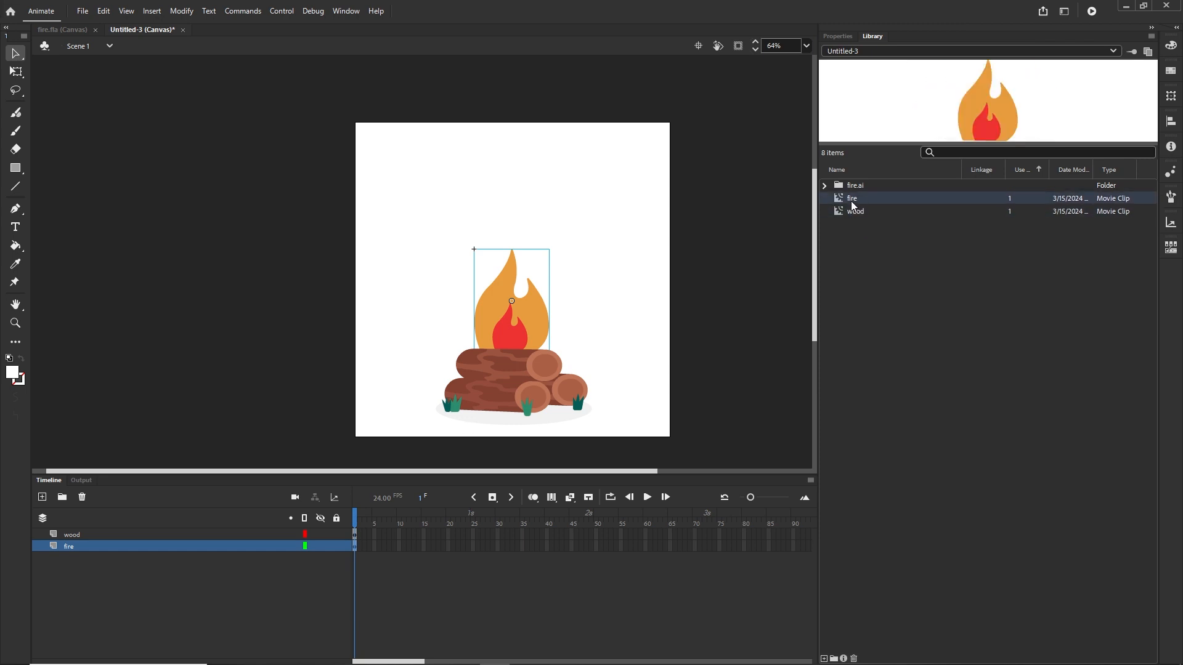
pyautogui.click(859, 212)
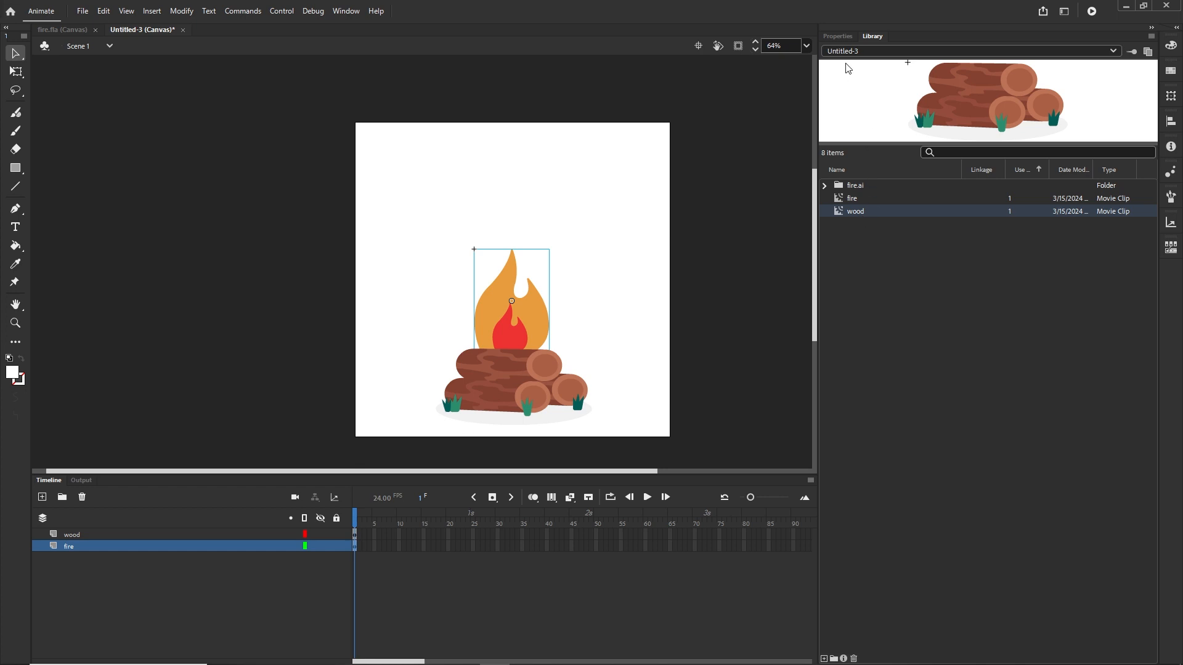
pyautogui.click(839, 37)
pyautogui.click(579, 323)
pyautogui.click(542, 323)
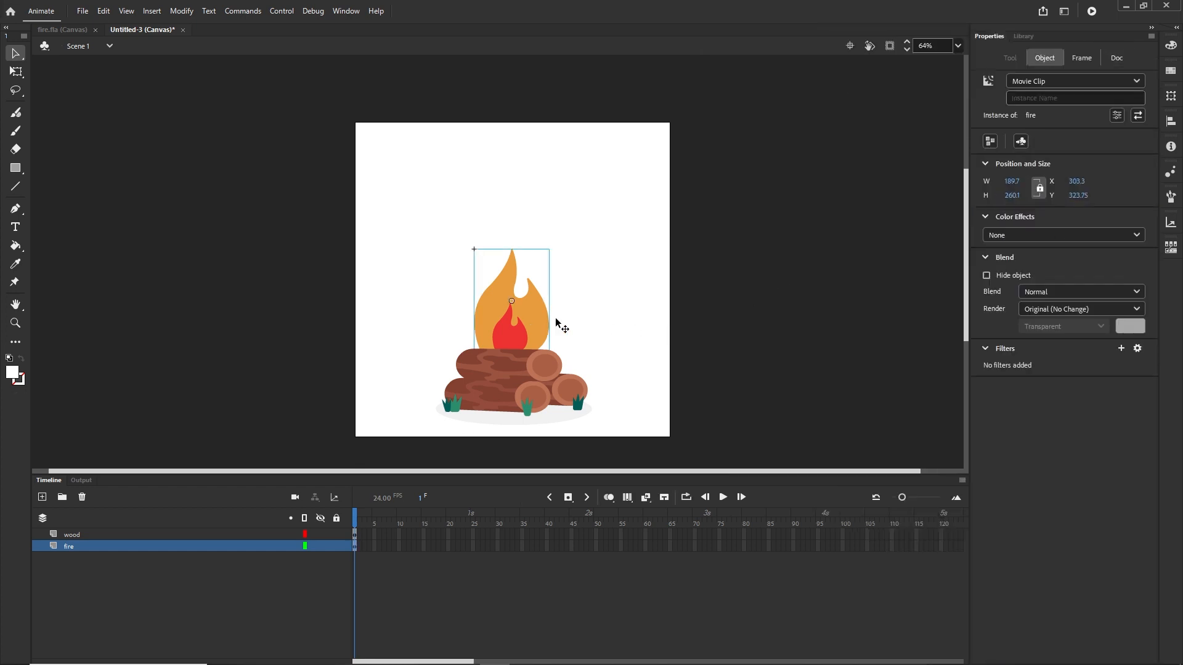
# Give the flame on the stage the instance name fire
pyautogui.click(1041, 96)
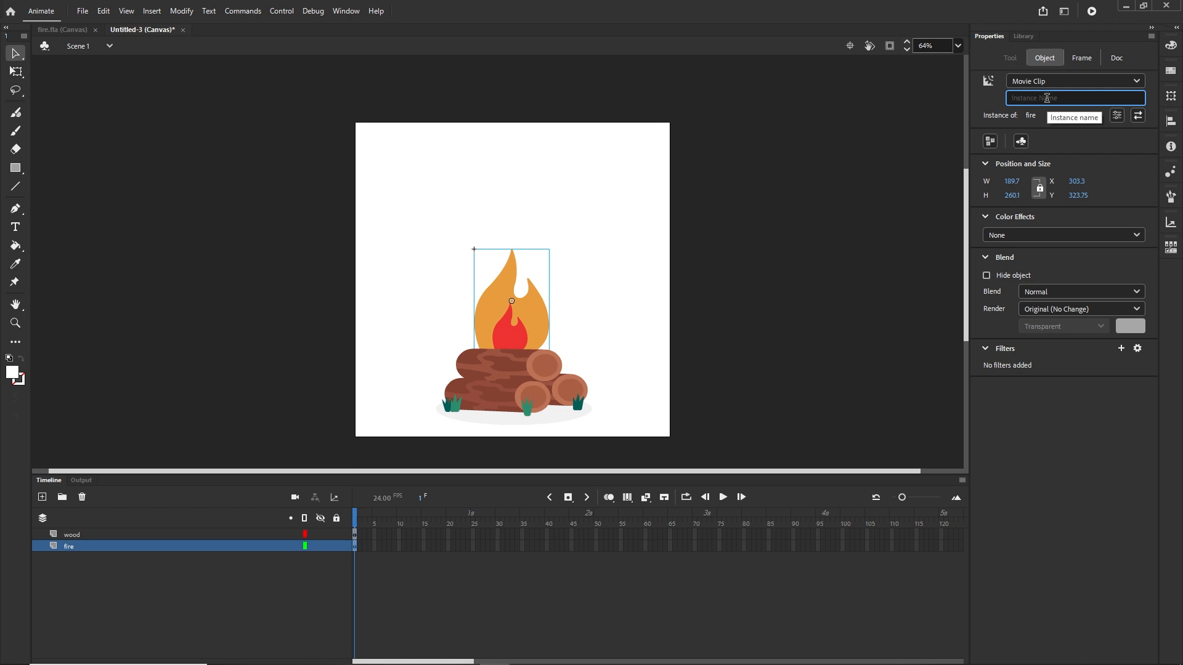
pyautogui.write('fire')
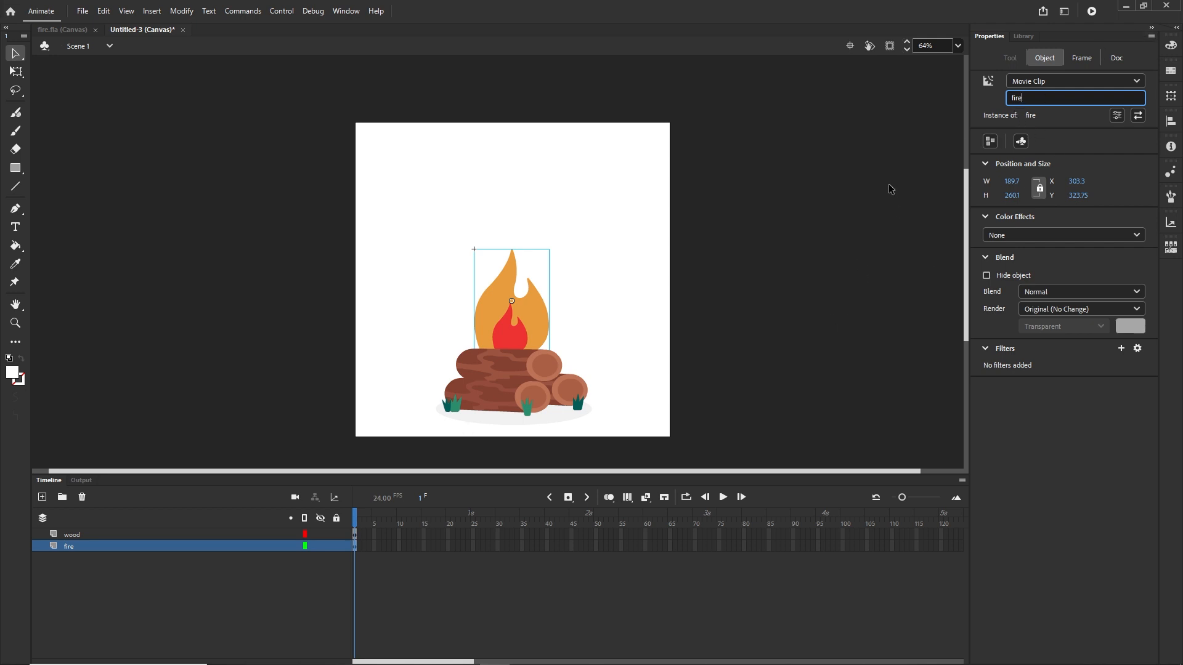
pyautogui.click(757, 317)
# Give the logs on the stage the instance name wood
pyautogui.click(502, 398)
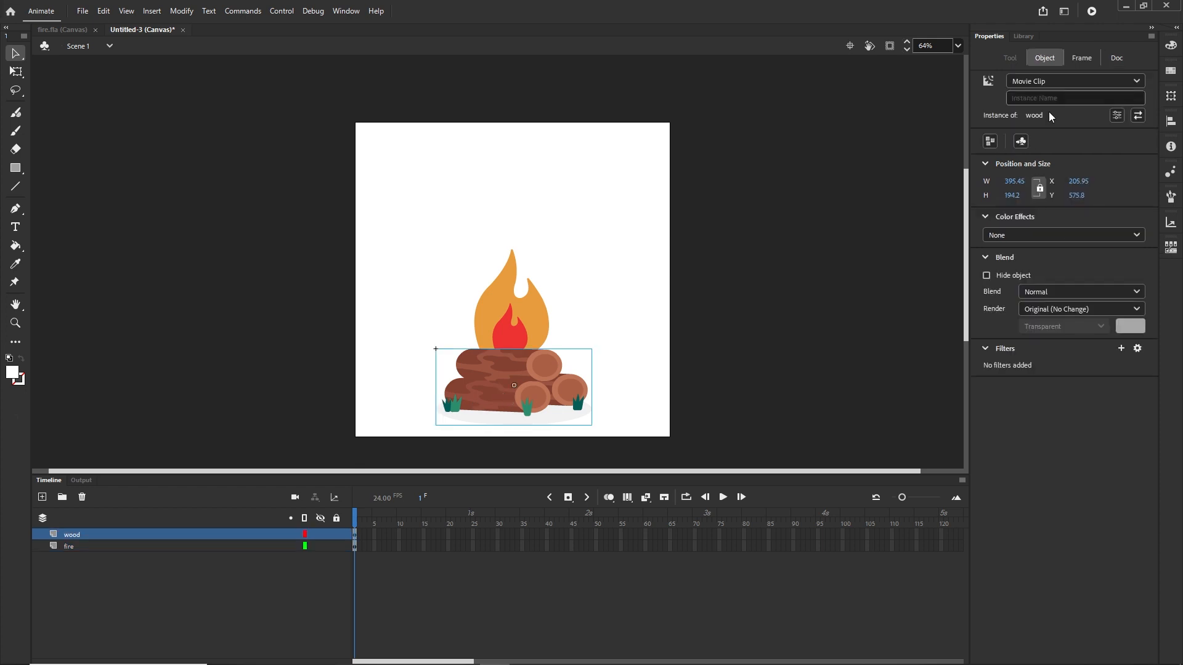
pyautogui.click(1033, 99)
pyautogui.write('wood')
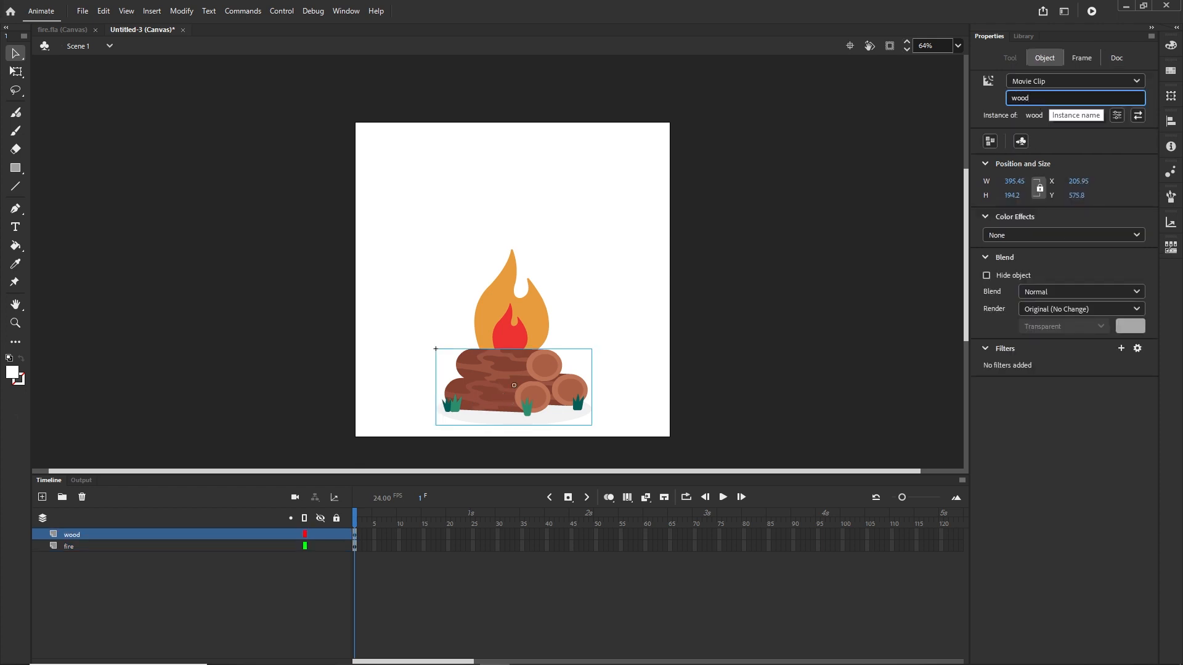
pyautogui.click(842, 322)
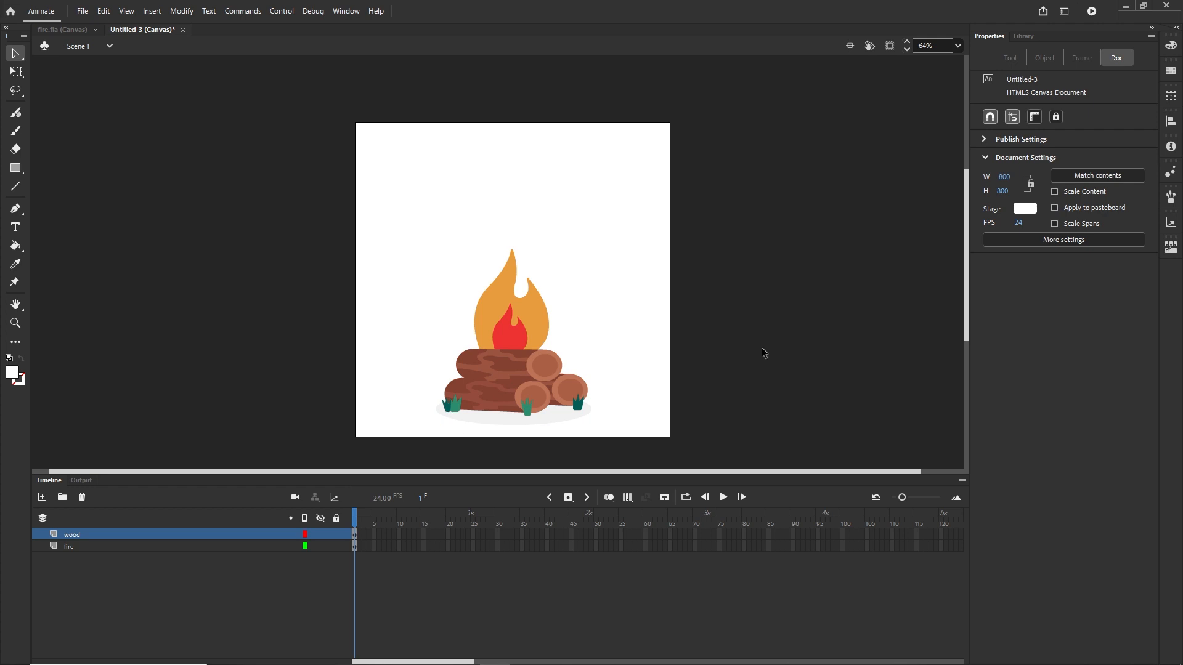
# Insert a keyframe at frame 35 of the wood layer
pyautogui.click(69, 535)
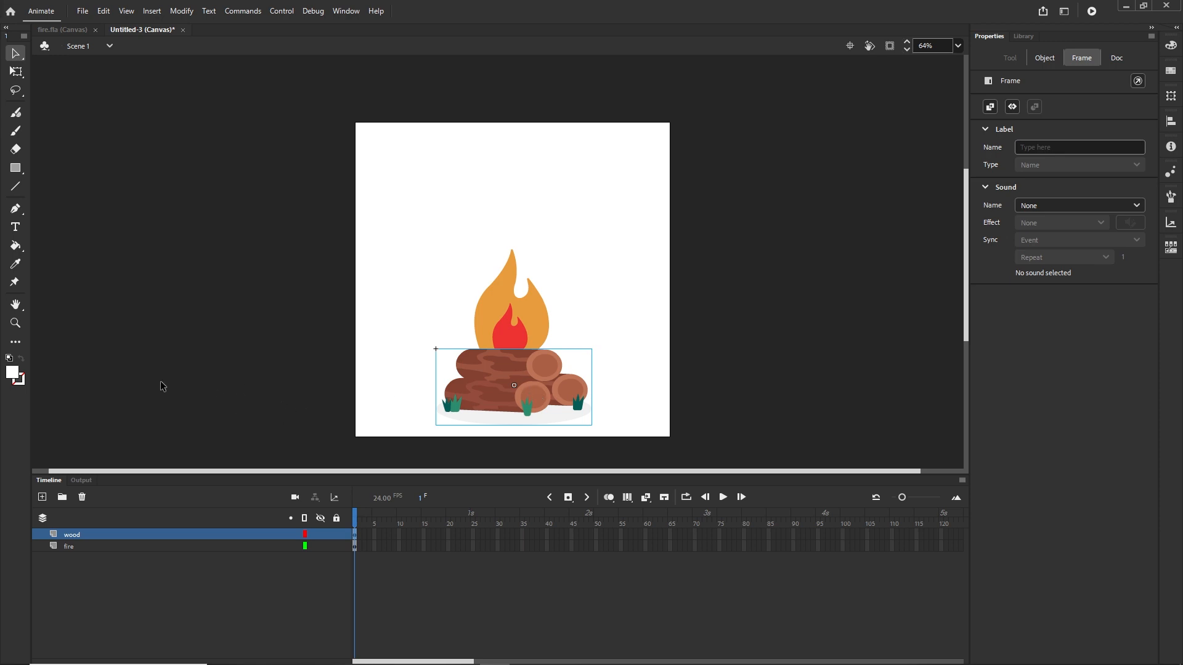
pyautogui.click(523, 534)
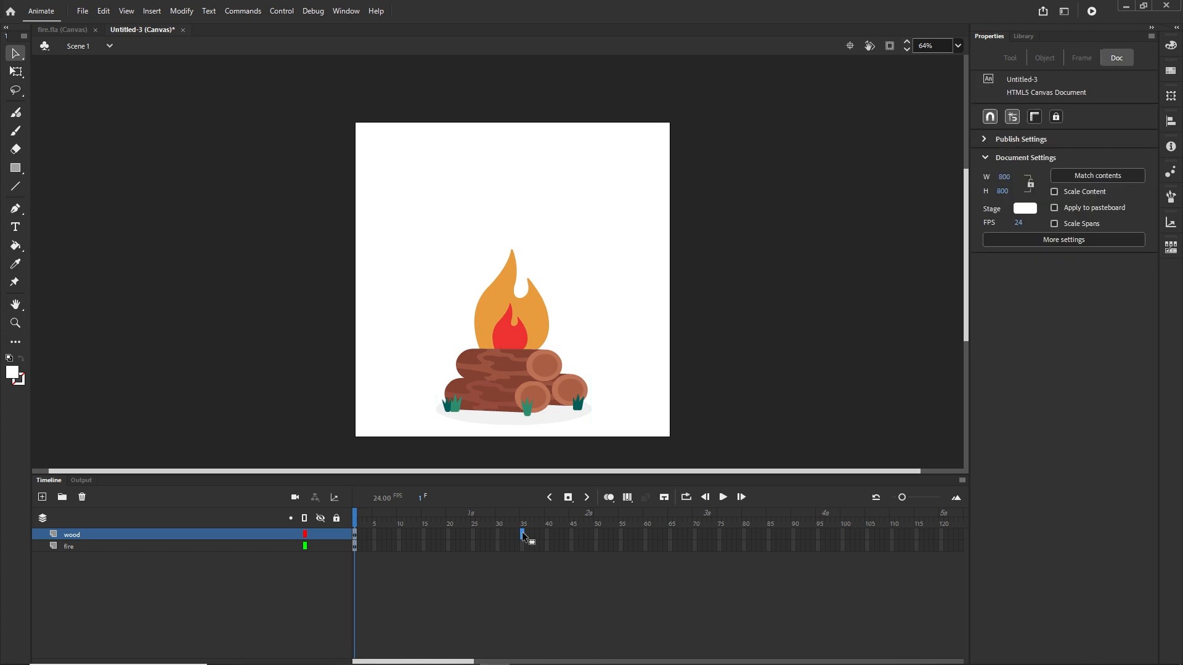
pyautogui.press('F5')
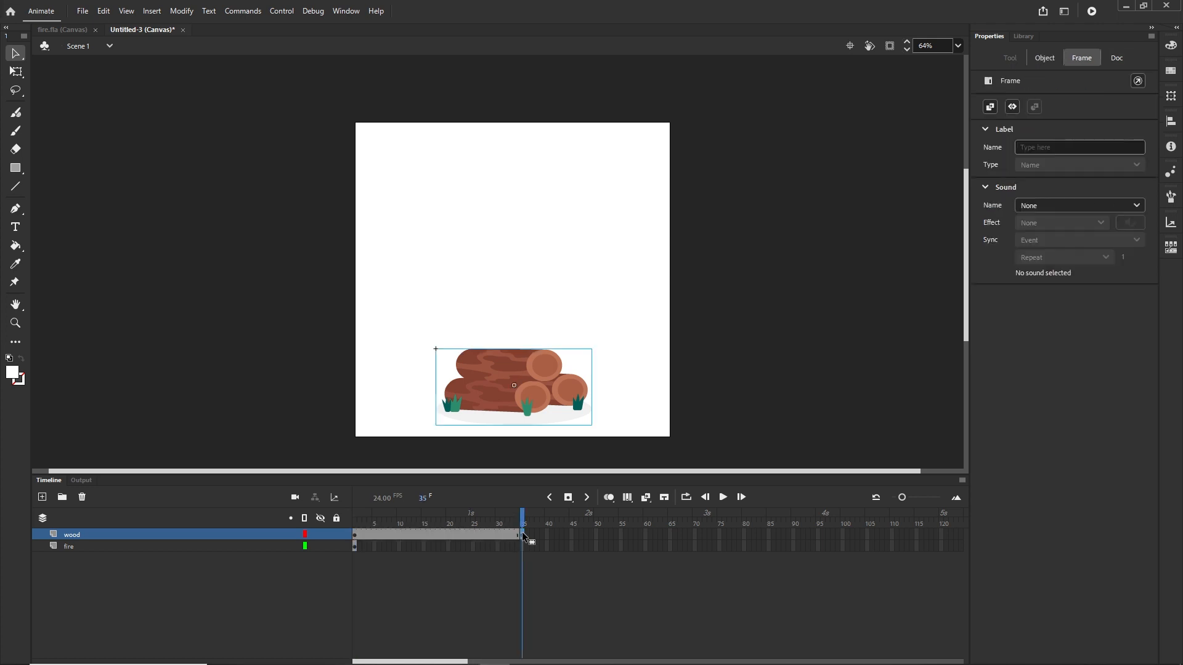
pyautogui.rightClick(522, 534)
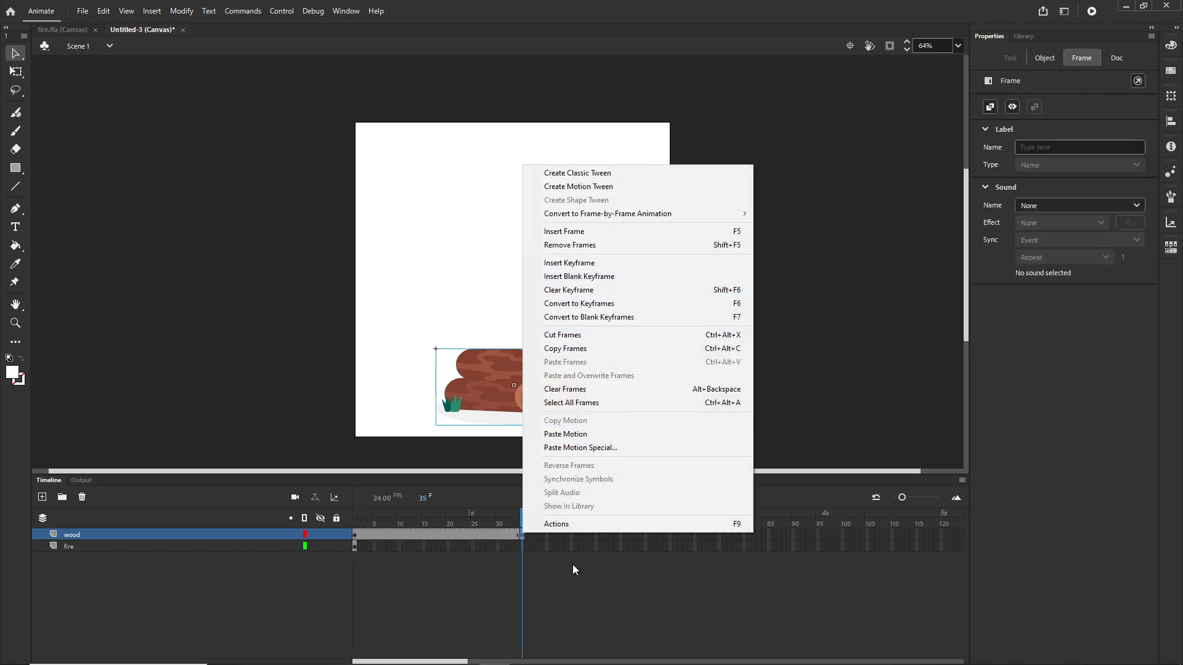
pyautogui.click(385, 570)
# At frame 1, shift the logs horizontally until they sit fully outside the stage's left edge, checking with content clipped to the stage
pyautogui.click(357, 536)
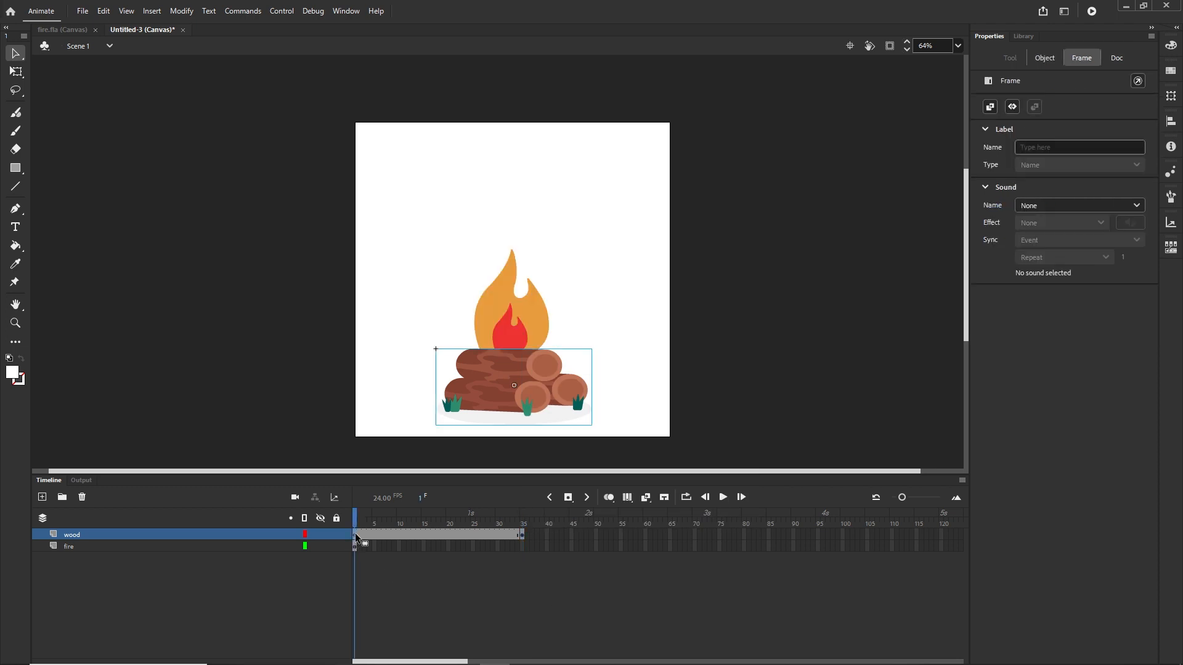
pyautogui.hotkey('shift', 'Left')
pyautogui.hotkey('shift', 'Left')
pyautogui.hotkey('shift', 'Left')
pyautogui.hotkey('shift', 'Left')
pyautogui.hotkey('shift', 'Left')
pyautogui.hotkey('shift', 'Left')
pyautogui.hotkey('shift', 'Left')
pyautogui.hotkey('shift', 'Left')
pyautogui.hotkey('shift', 'Left')
pyautogui.hotkey('shift', 'Left')
pyautogui.hotkey('shift', 'Left')
pyautogui.hotkey('shift', 'Left')
pyautogui.hotkey('shift', 'Left')
pyautogui.hotkey('shift', 'Left')
pyautogui.hotkey('shift', 'Left')
pyautogui.hotkey('shift', 'Left')
pyautogui.hotkey('shift', 'Left')
pyautogui.hotkey('shift', 'Left')
pyautogui.hotkey('shift', 'Left')
pyautogui.hotkey('shift', 'Left')
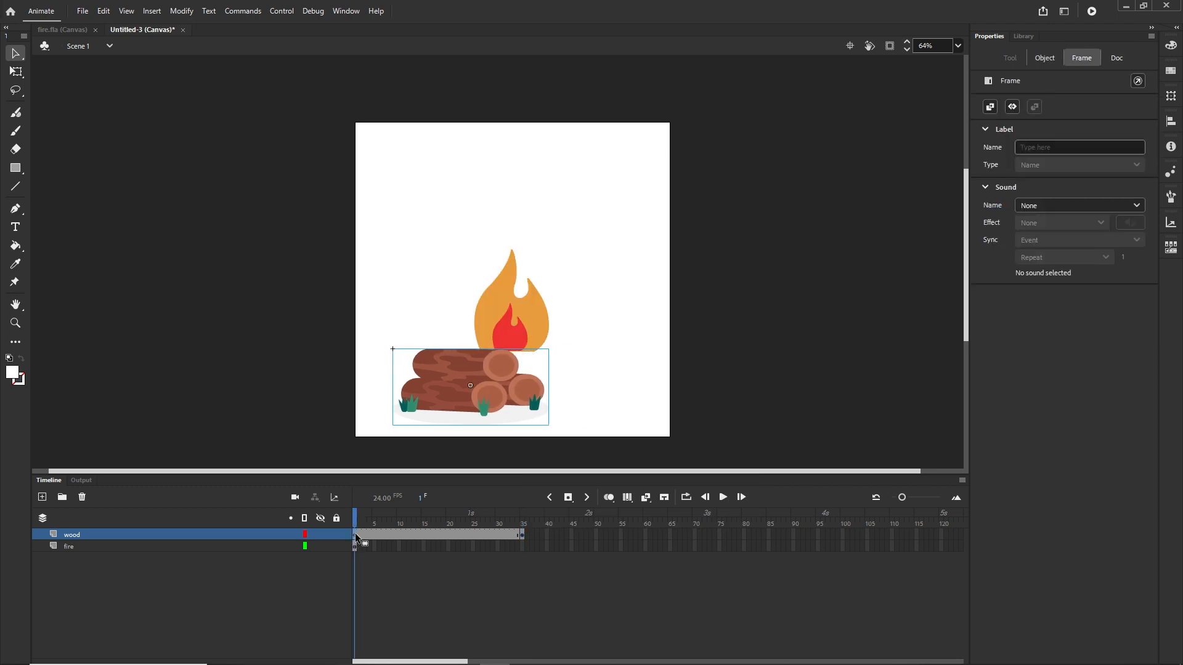
pyautogui.hotkey('shift', 'Left')
pyautogui.hotkey('shift', 'Left')
pyautogui.hotkey('shift', 'Left')
pyautogui.hotkey('shift', 'Left')
pyautogui.hotkey('shift', 'Left')
pyautogui.hotkey('shift', 'Left')
pyautogui.hotkey('shift', 'Left')
pyautogui.hotkey('shift', 'Left')
pyautogui.hotkey('shift', 'Left')
pyautogui.hotkey('shift', 'Left')
pyautogui.hotkey('shift', 'Left')
pyautogui.hotkey('shift', 'Left')
pyautogui.hotkey('shift', 'Left')
pyautogui.hotkey('shift', 'Left')
pyautogui.hotkey('shift', 'Left')
pyautogui.hotkey('shift', 'Left')
pyautogui.hotkey('shift', 'Left')
pyautogui.hotkey('shift', 'Left')
pyautogui.hotkey('shift', 'Left')
pyautogui.hotkey('shift', 'Left')
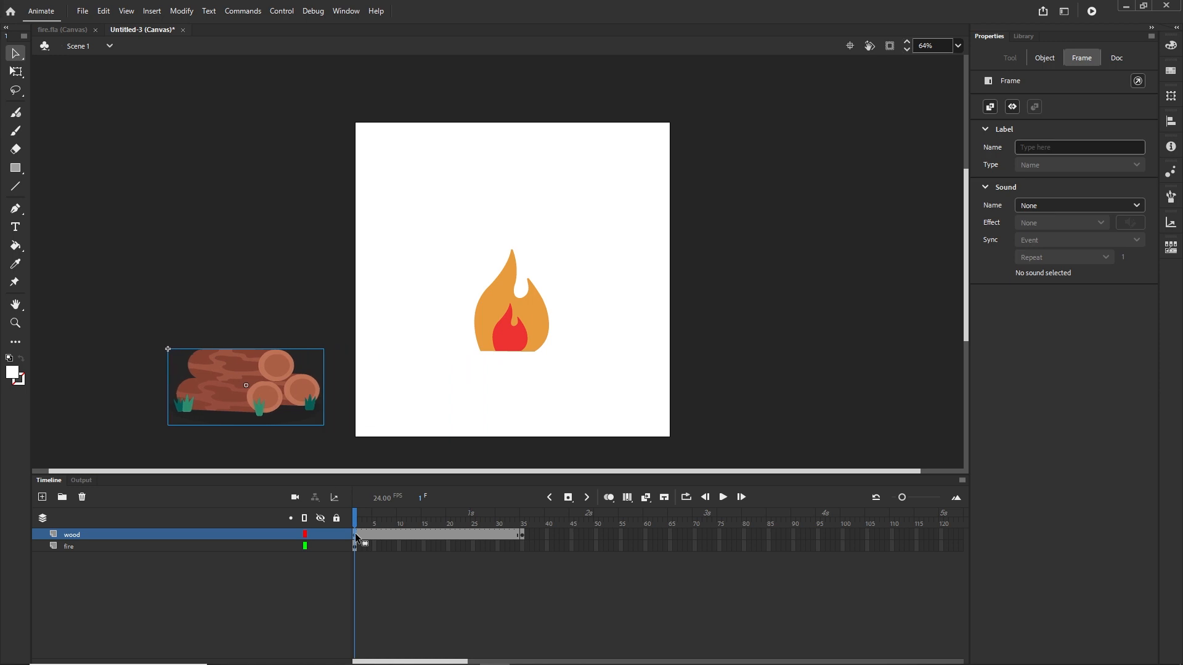
pyautogui.hotkey('shift', 'Right')
pyautogui.hotkey('shift', 'Right')
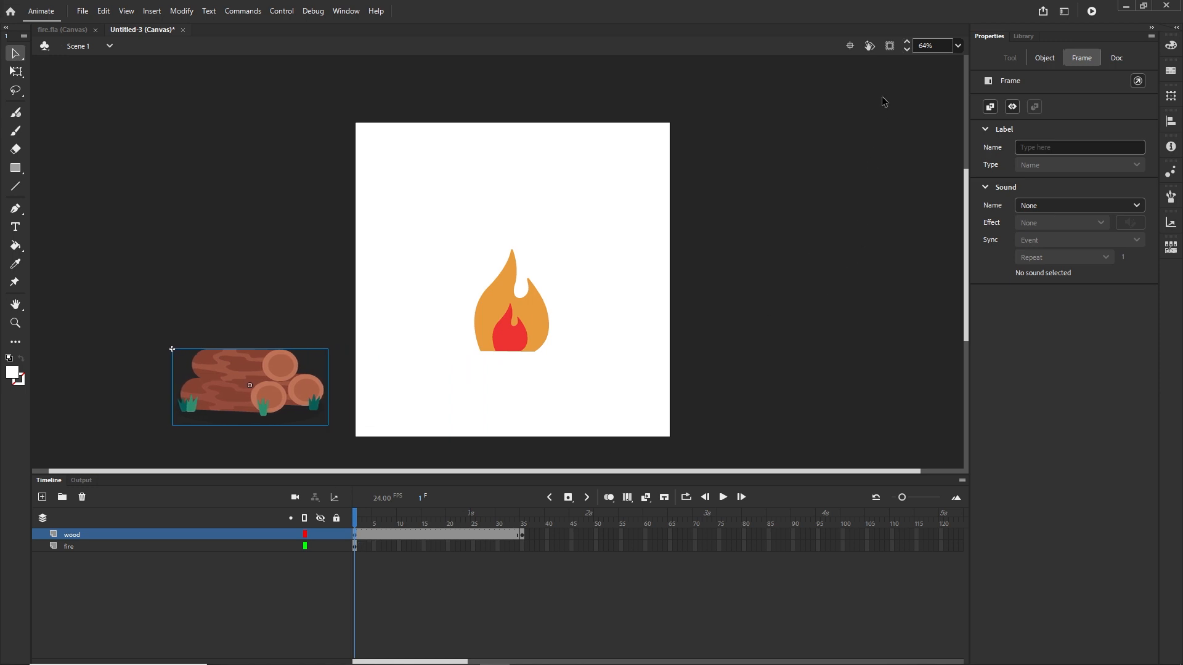
pyautogui.click(890, 47)
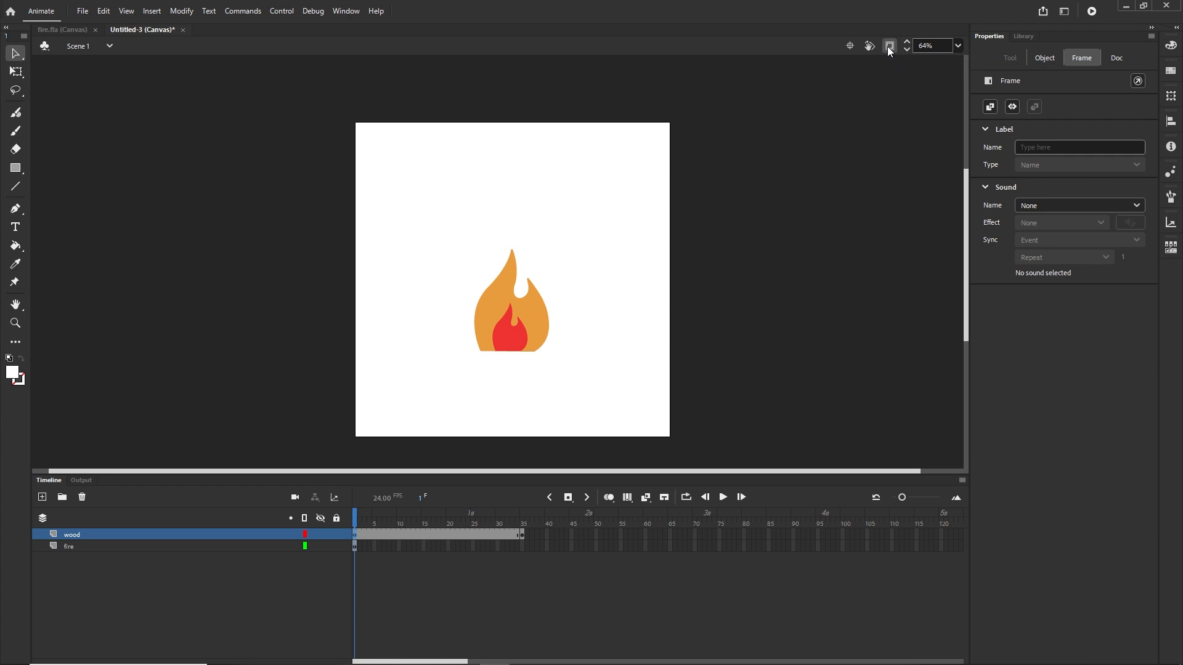
pyautogui.click(891, 47)
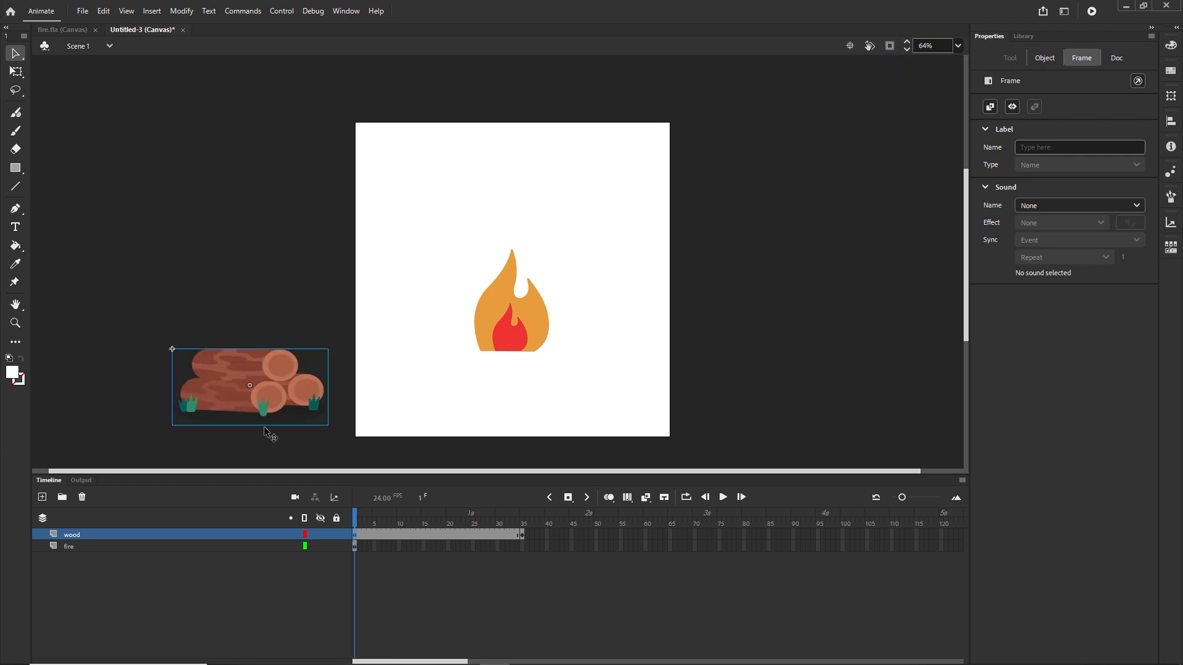
# Create a classic tween on the wood layer between the keyframes at frames 1 and 35
pyautogui.click(432, 567)
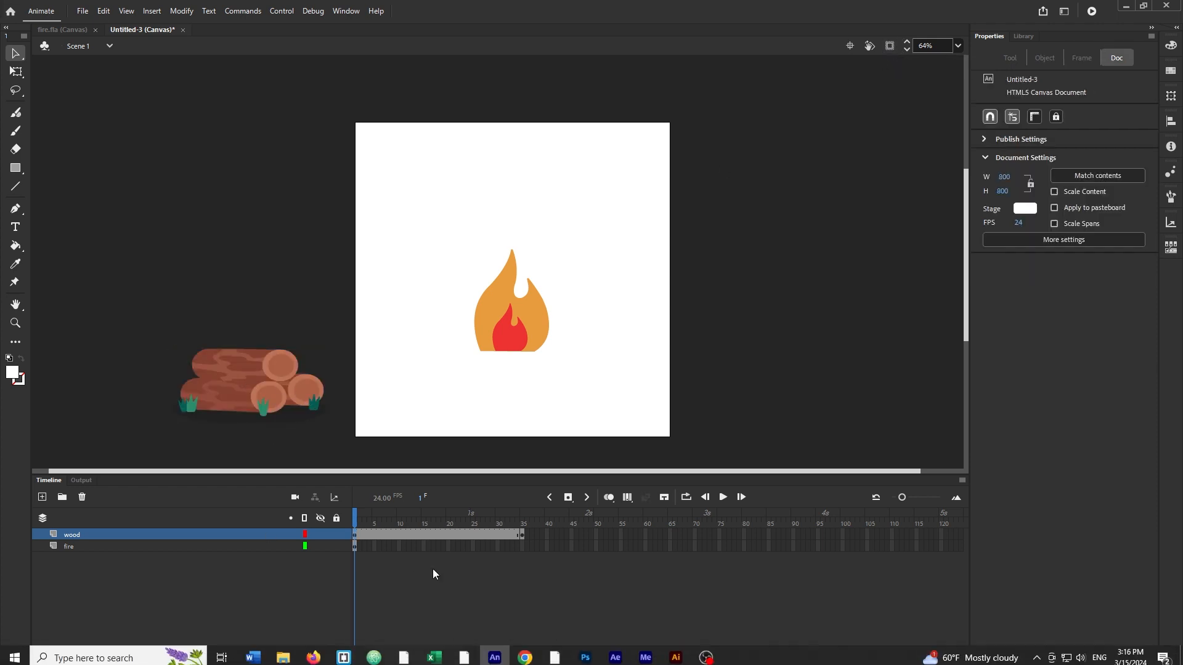
pyautogui.moveTo(419, 535); pyautogui.dragTo(433, 533)
pyautogui.rightClick(429, 534)
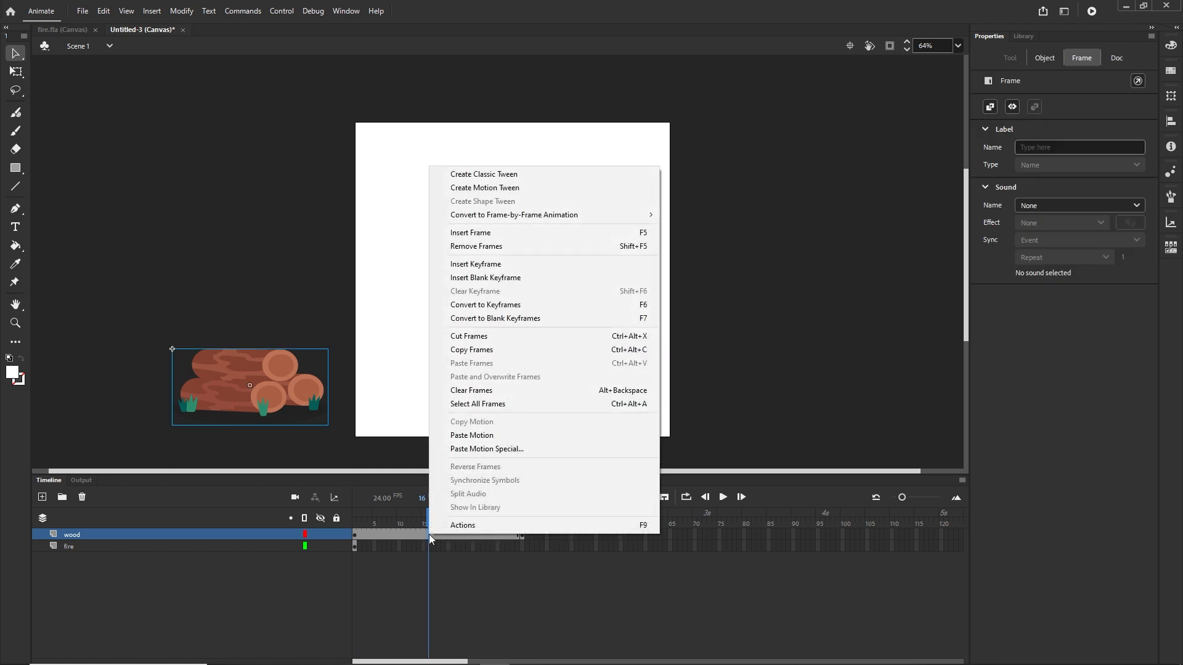
pyautogui.click(482, 175)
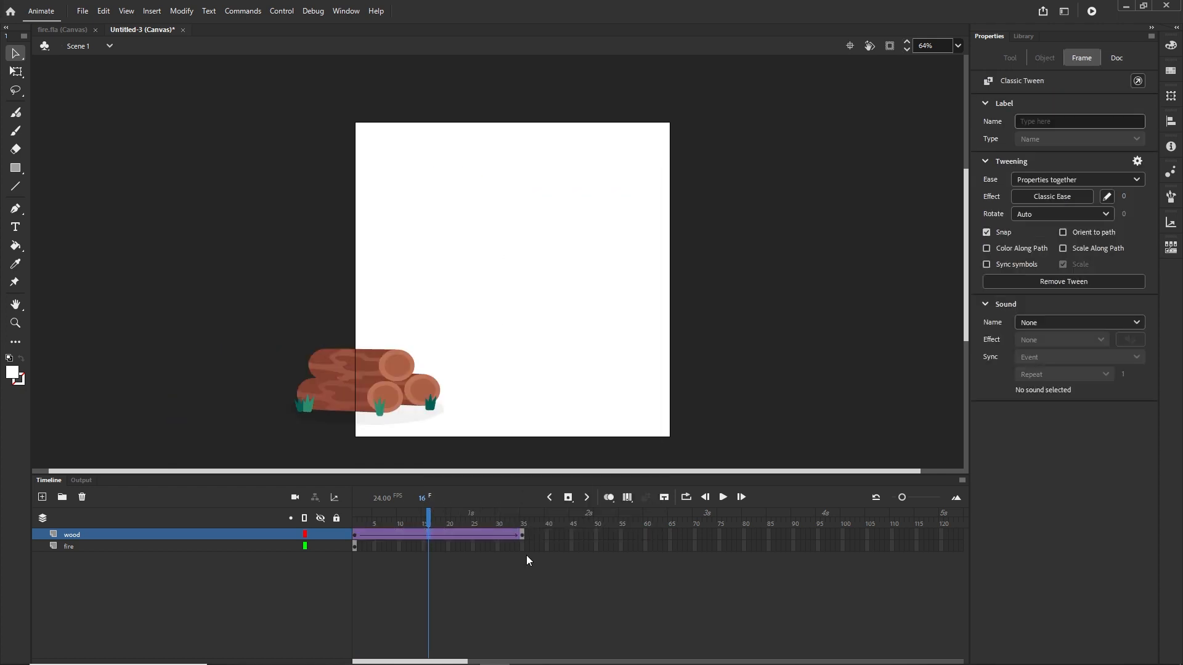
# Scrub the playhead between frames 1 and 35 to check the wood layer's slide-in tween
pyautogui.click(508, 576)
pyautogui.moveTo(430, 520); pyautogui.dragTo(522, 520)
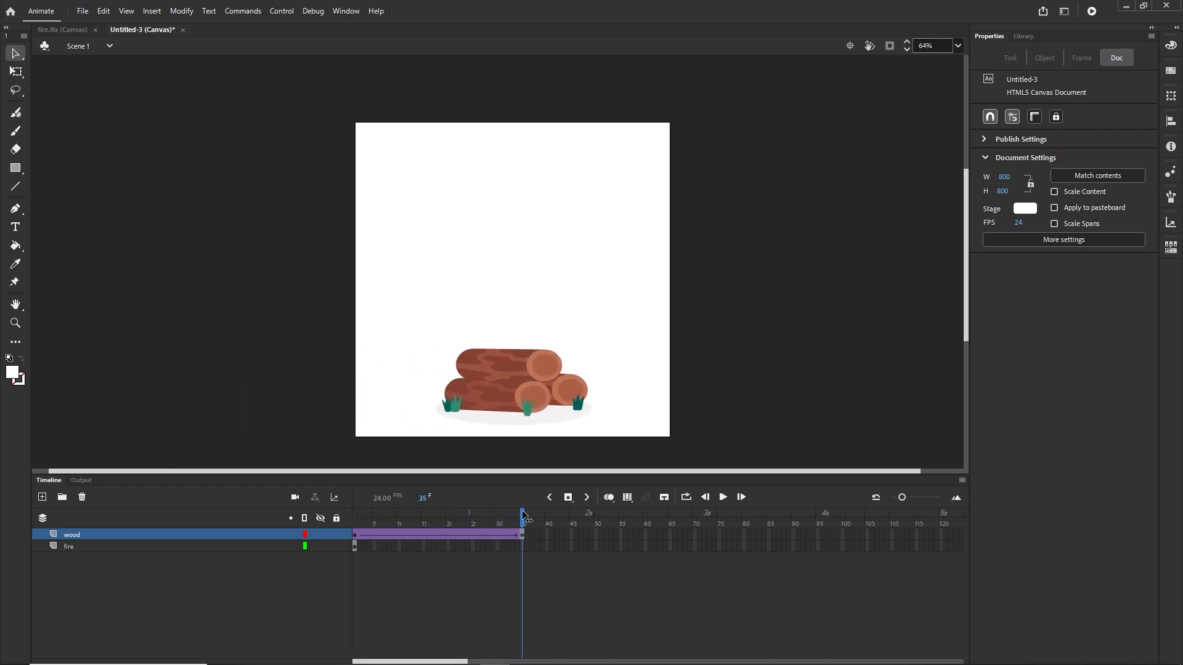
pyautogui.click(355, 534)
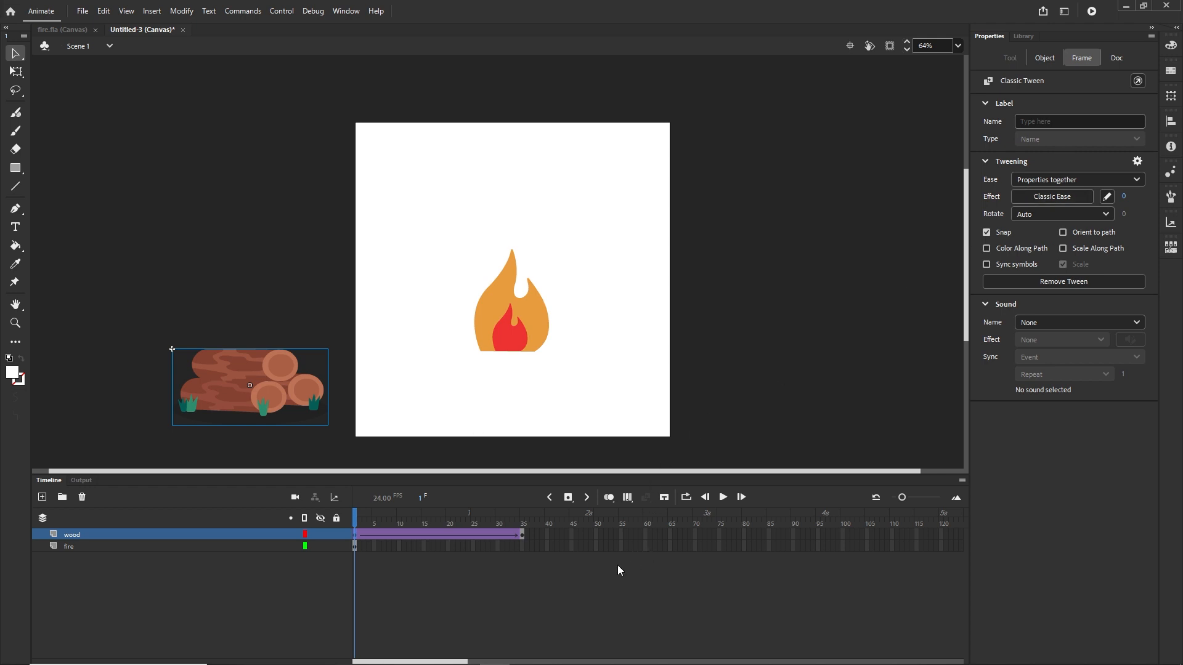
pyautogui.click(590, 575)
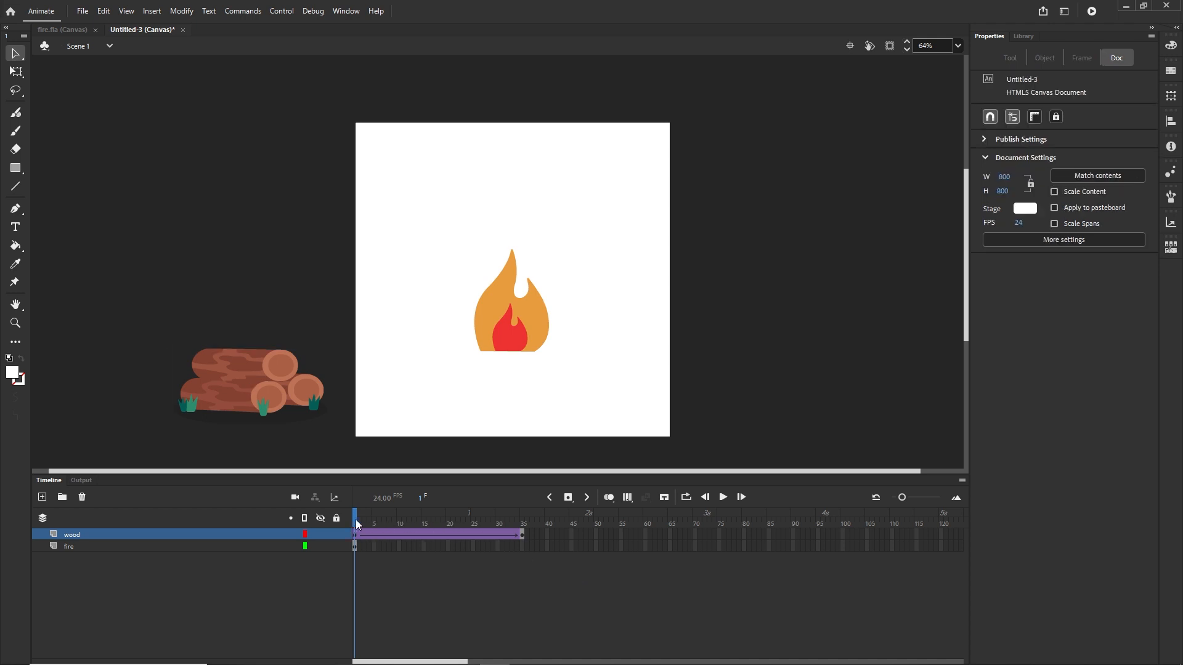
pyautogui.moveTo(356, 519); pyautogui.dragTo(525, 518)
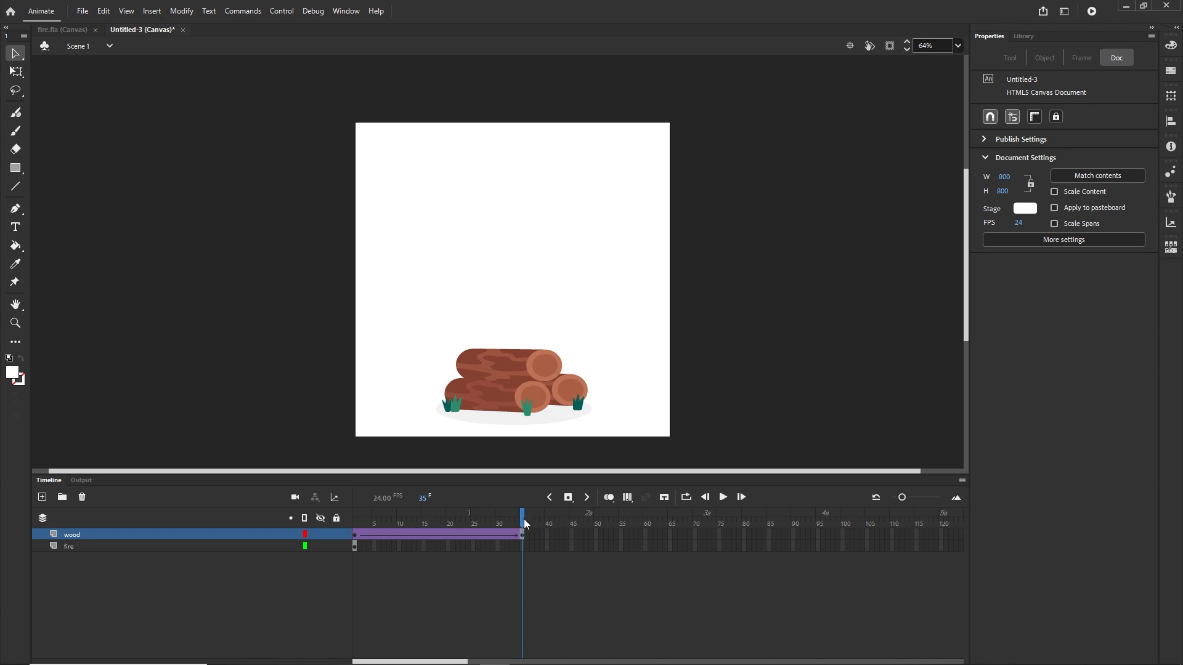
# Test the movie in the browser to watch the logs move, and return to the Animate timeline
pyautogui.hotkey('ctrl', 'Return')
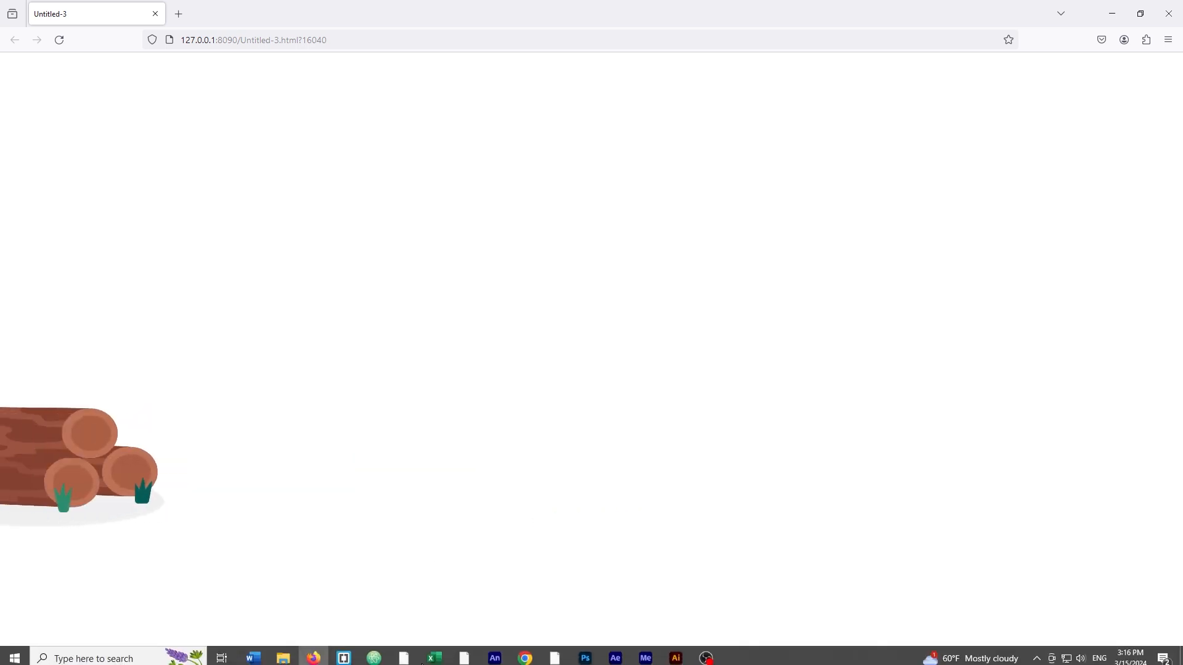
pyautogui.click(494, 653)
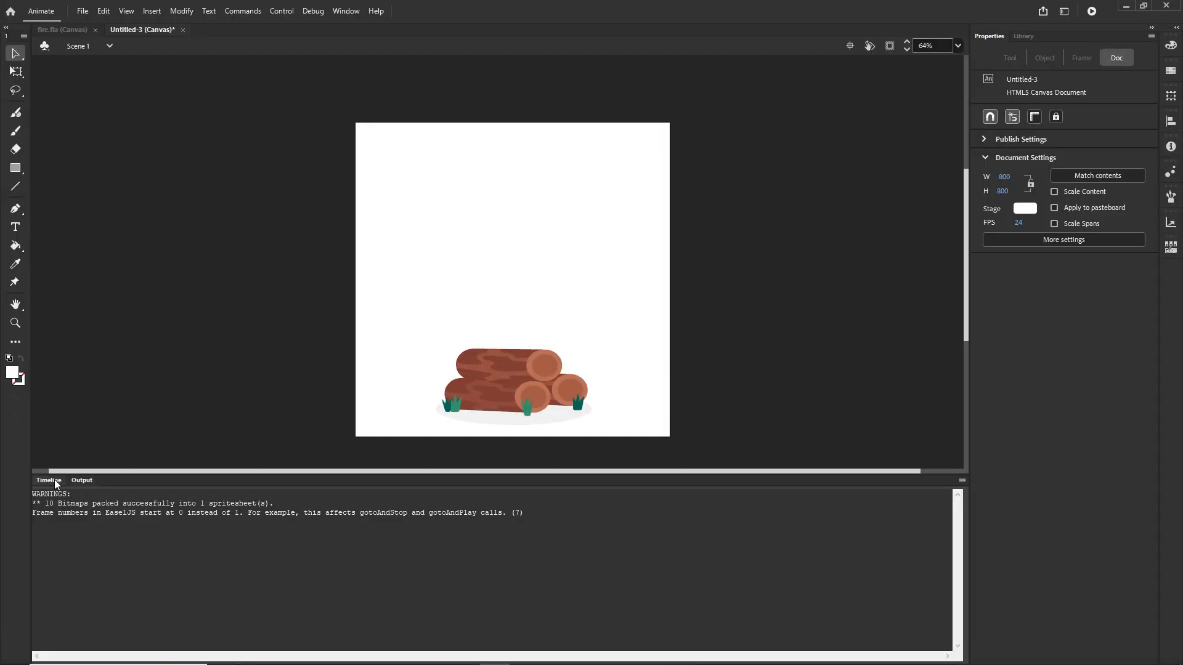
pyautogui.click(54, 479)
# Add a new layer above the wood layer and name it code
pyautogui.click(42, 496)
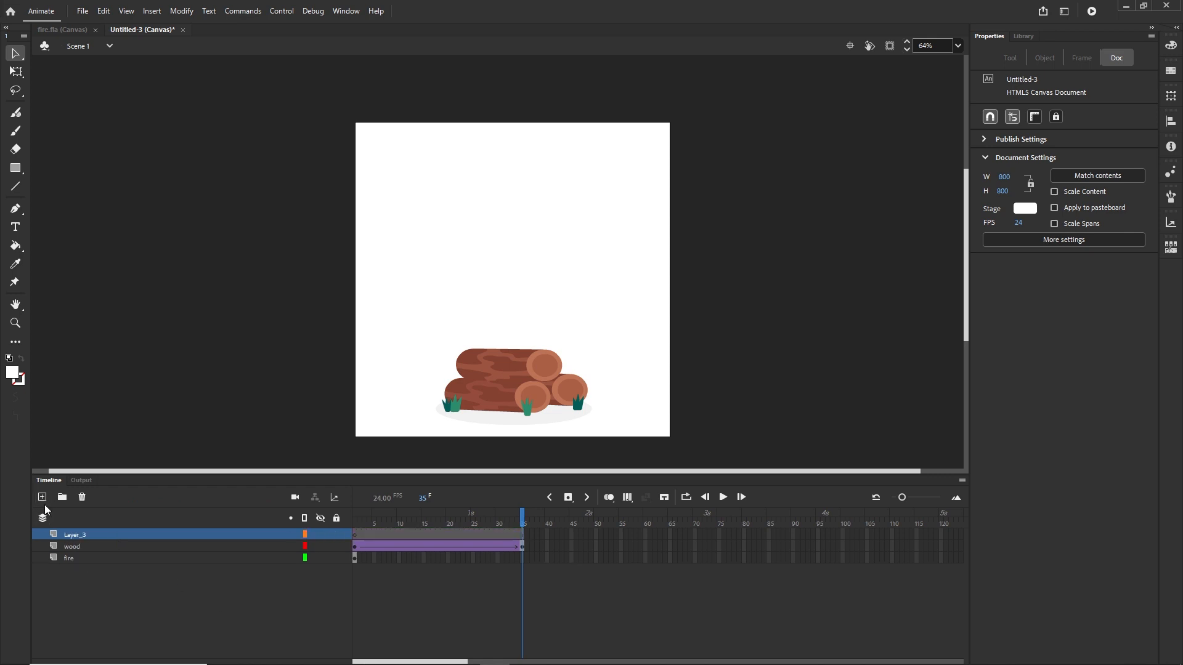
pyautogui.doubleClick(80, 534)
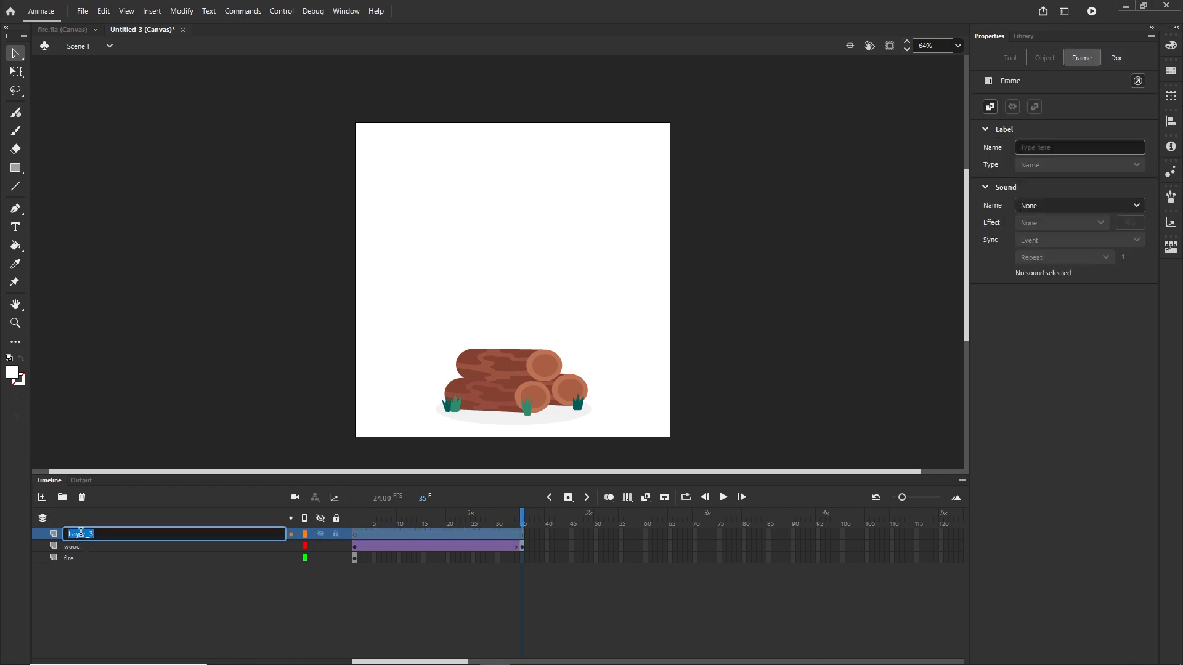
pyautogui.write('coode')
pyautogui.click(154, 611)
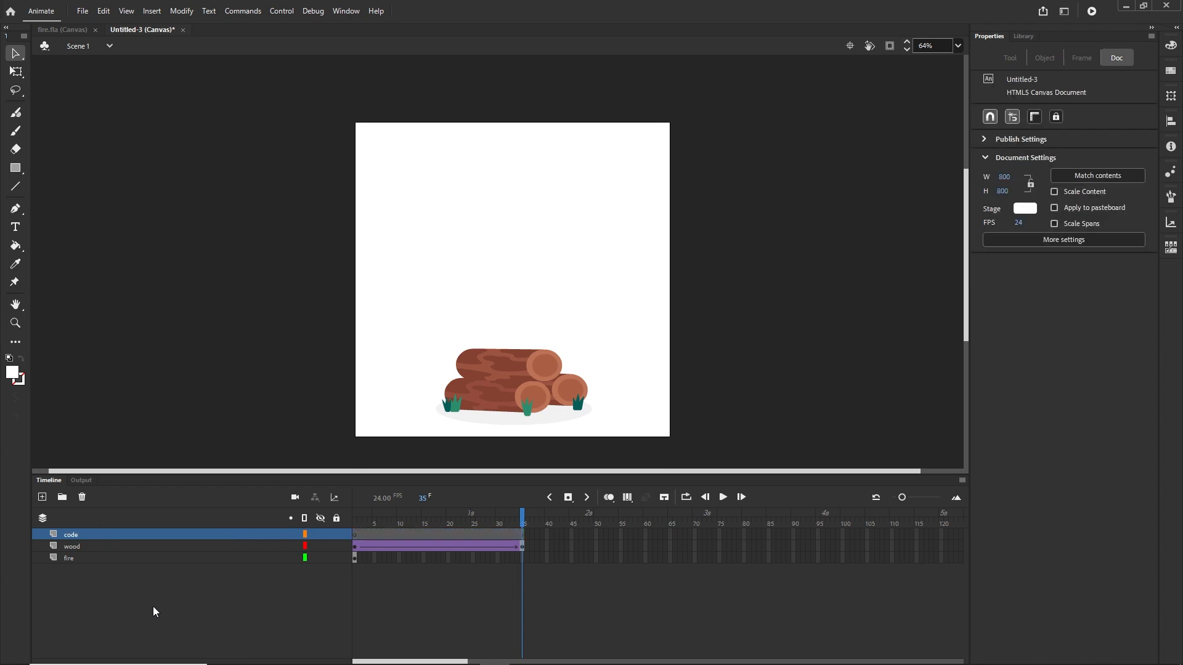
# Open the Actions for frame 1 of the code layer and enter the script this.stop();
pyautogui.click(354, 534)
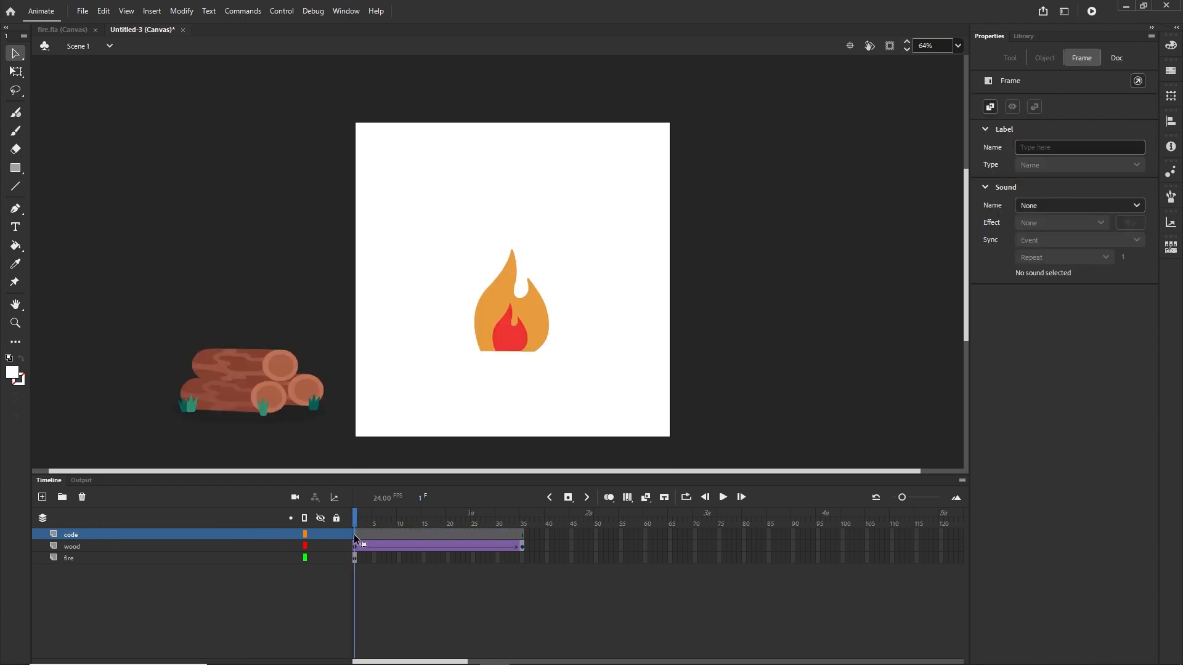
pyautogui.rightClick(354, 535)
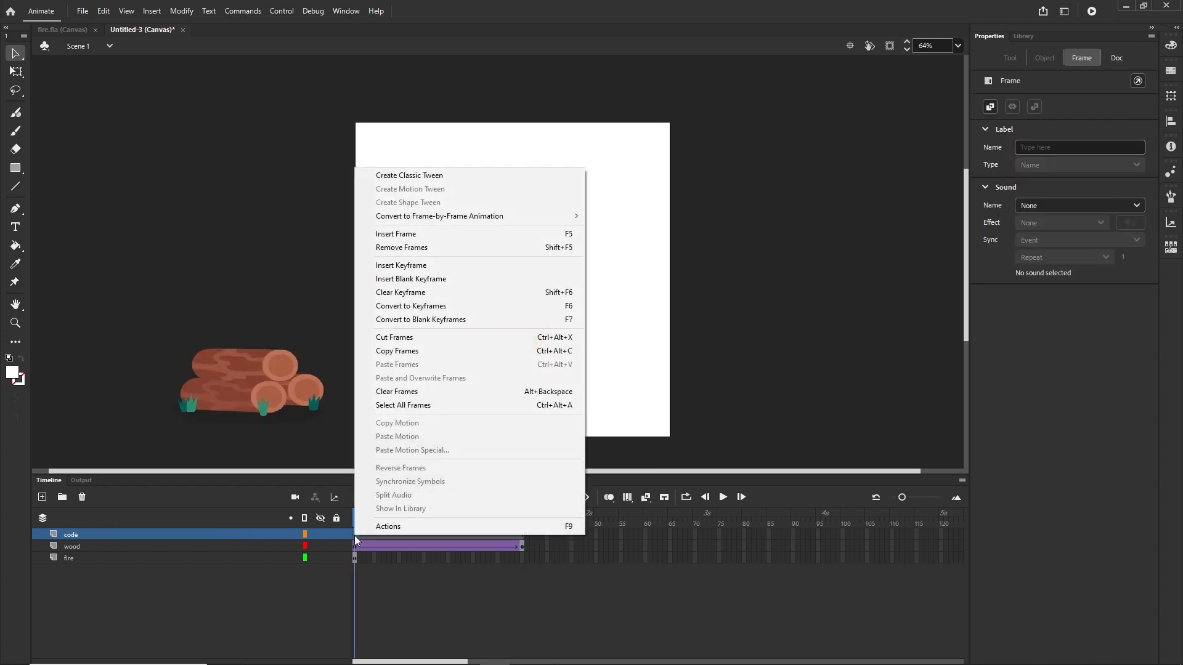
pyautogui.click(565, 527)
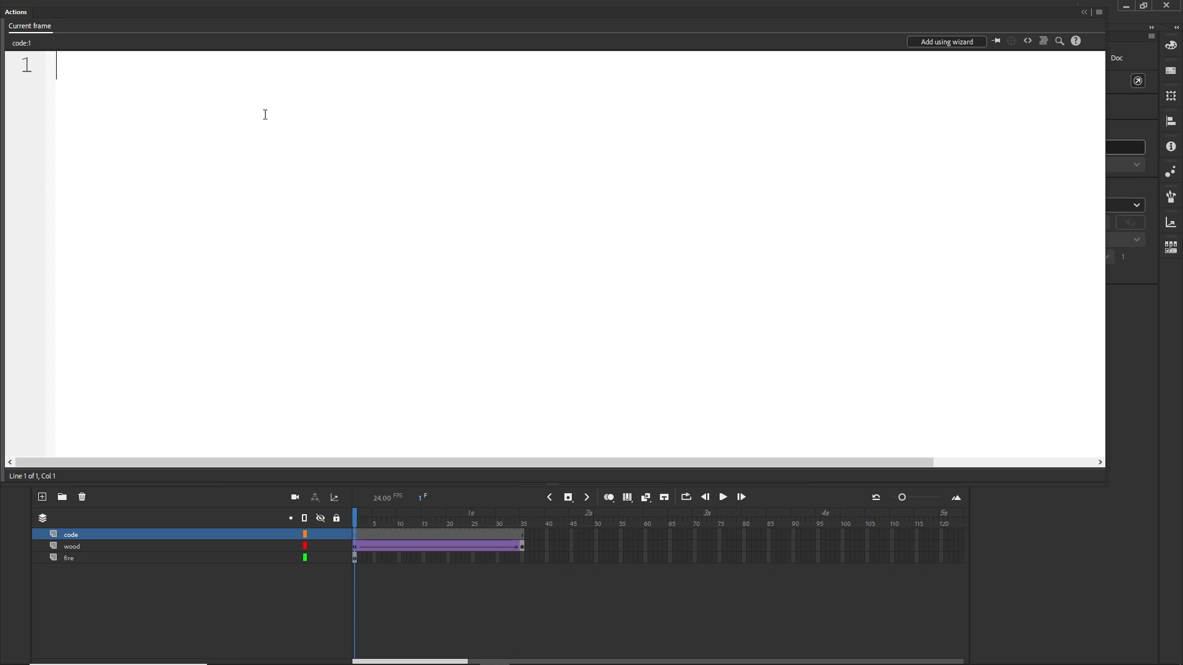
pyautogui.moveTo(269, 15); pyautogui.dragTo(402, 75)
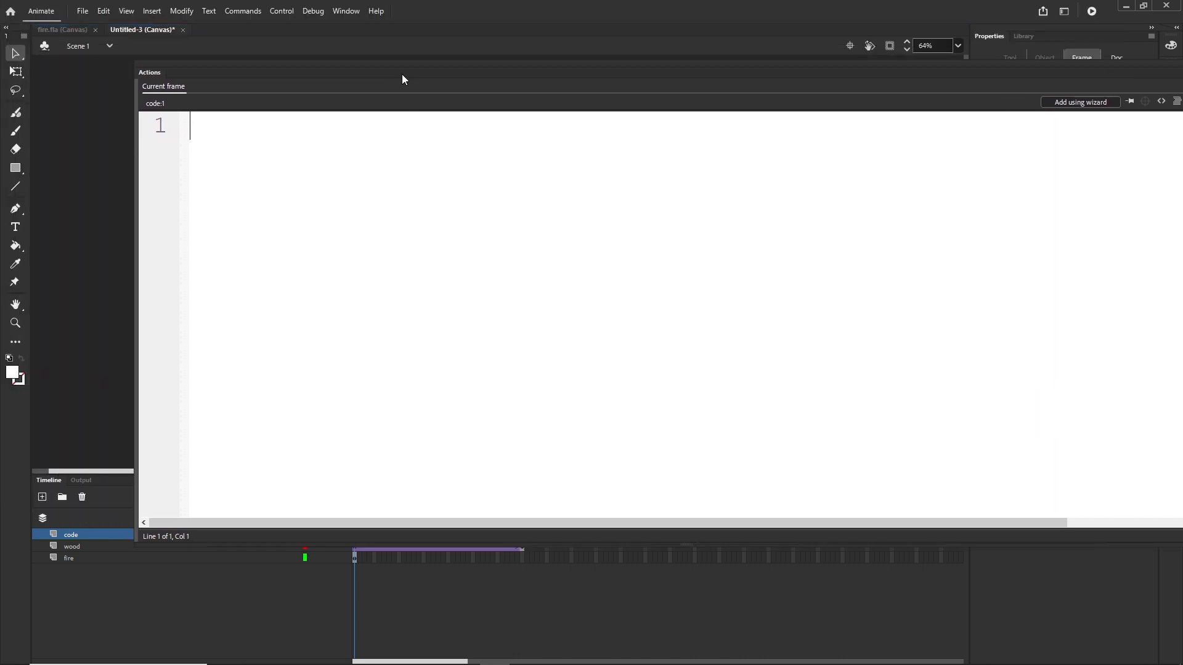
pyautogui.moveTo(138, 240)
pyautogui.mouseDown()
pyautogui.moveTo(446, 216)
pyautogui.moveTo(130, 234)
pyautogui.mouseUp()
pyautogui.moveTo(487, 72); pyautogui.dragTo(464, 120)
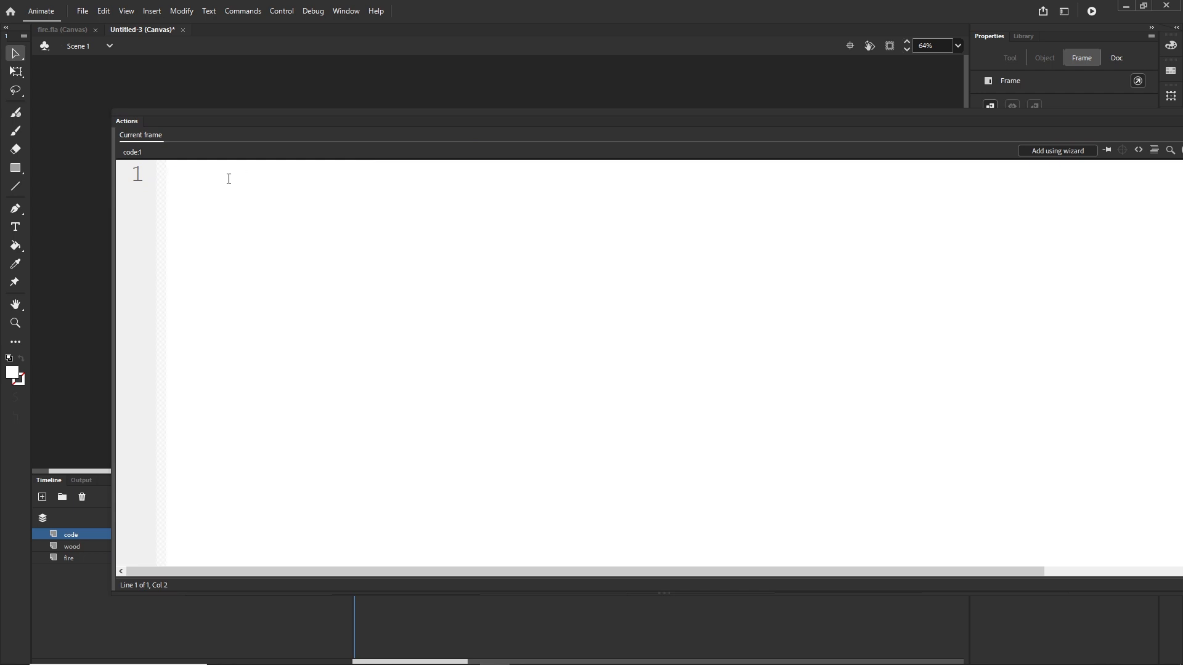
pyautogui.write('this.stop')
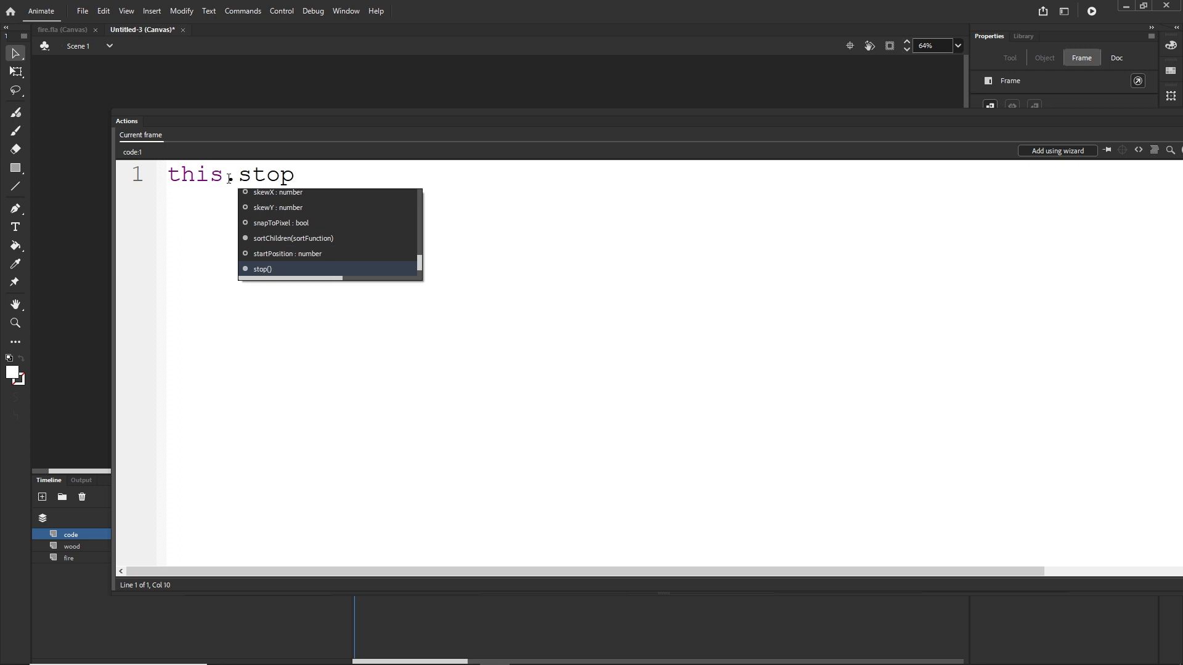
pyautogui.write('()')
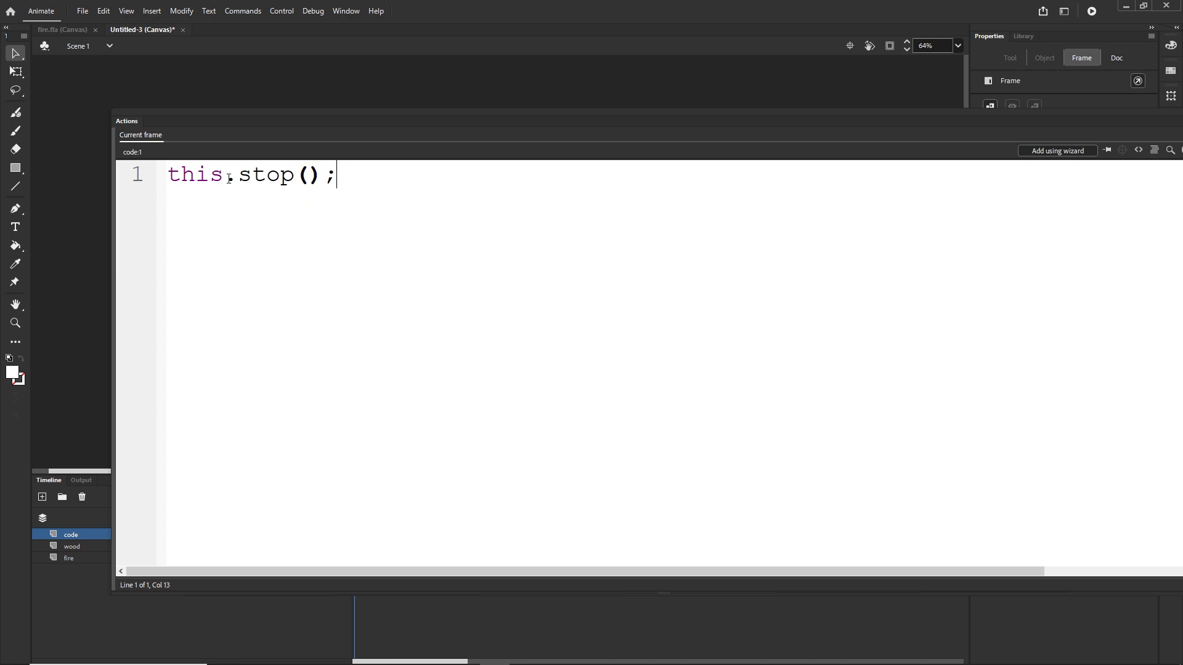
pyautogui.write(';')
pyautogui.moveTo(224, 177); pyautogui.dragTo(158, 179)
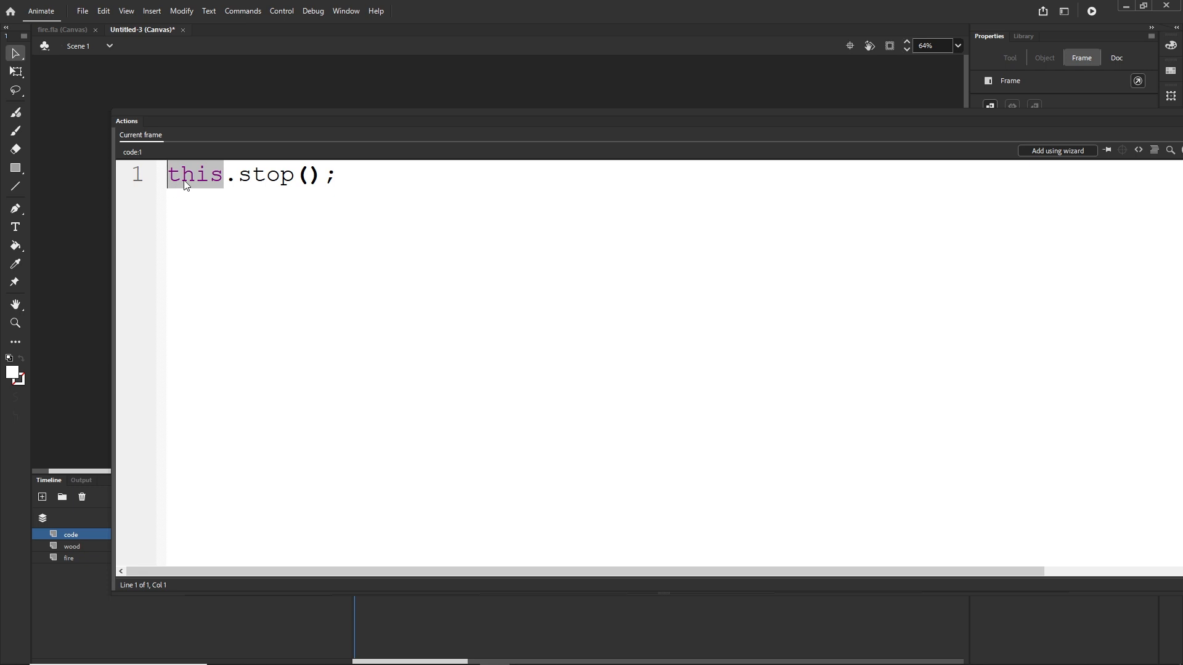
pyautogui.click(225, 174)
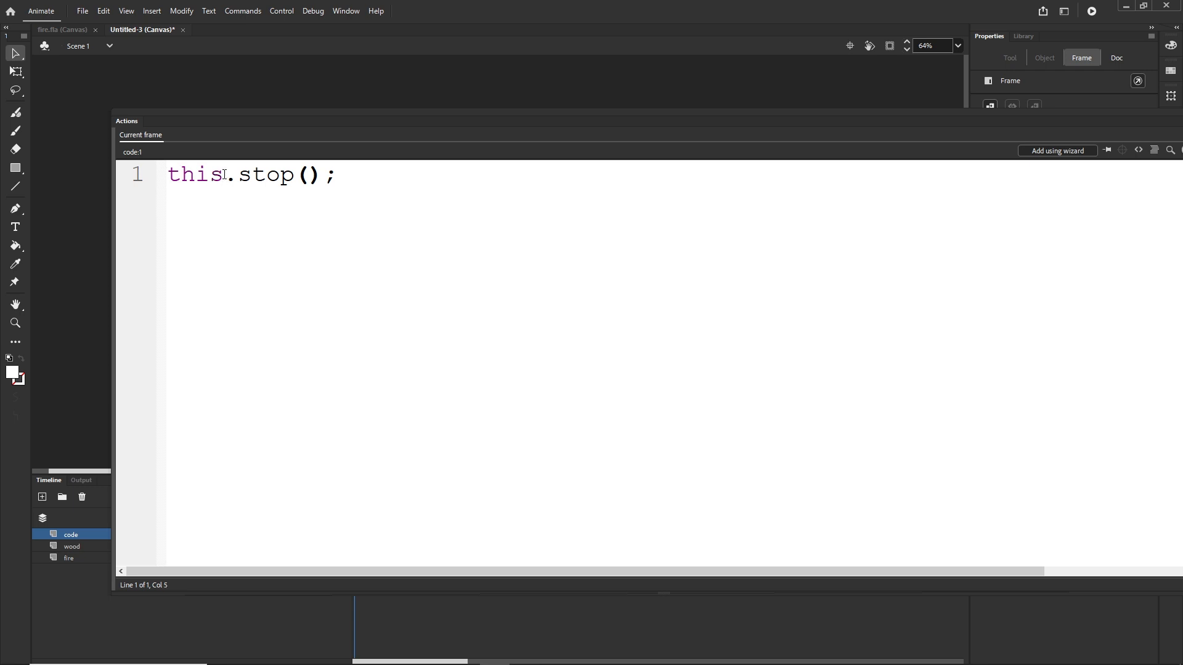
pyautogui.moveTo(225, 174); pyautogui.dragTo(165, 173)
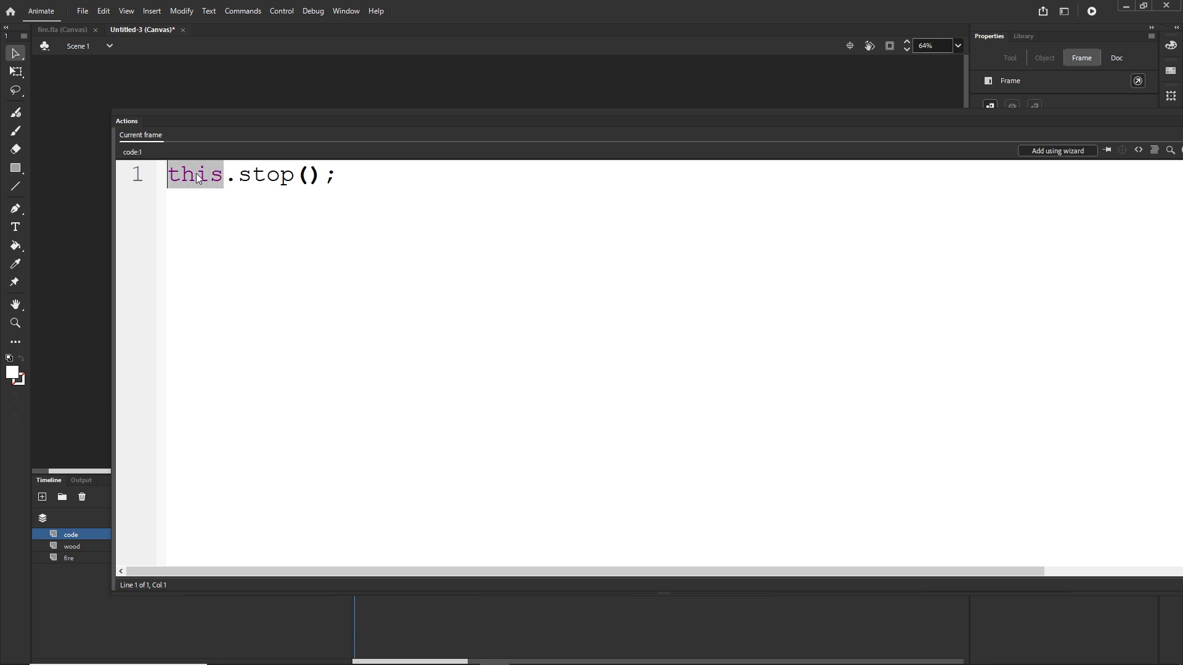
pyautogui.moveTo(327, 177); pyautogui.dragTo(302, 178)
pyautogui.click(342, 176)
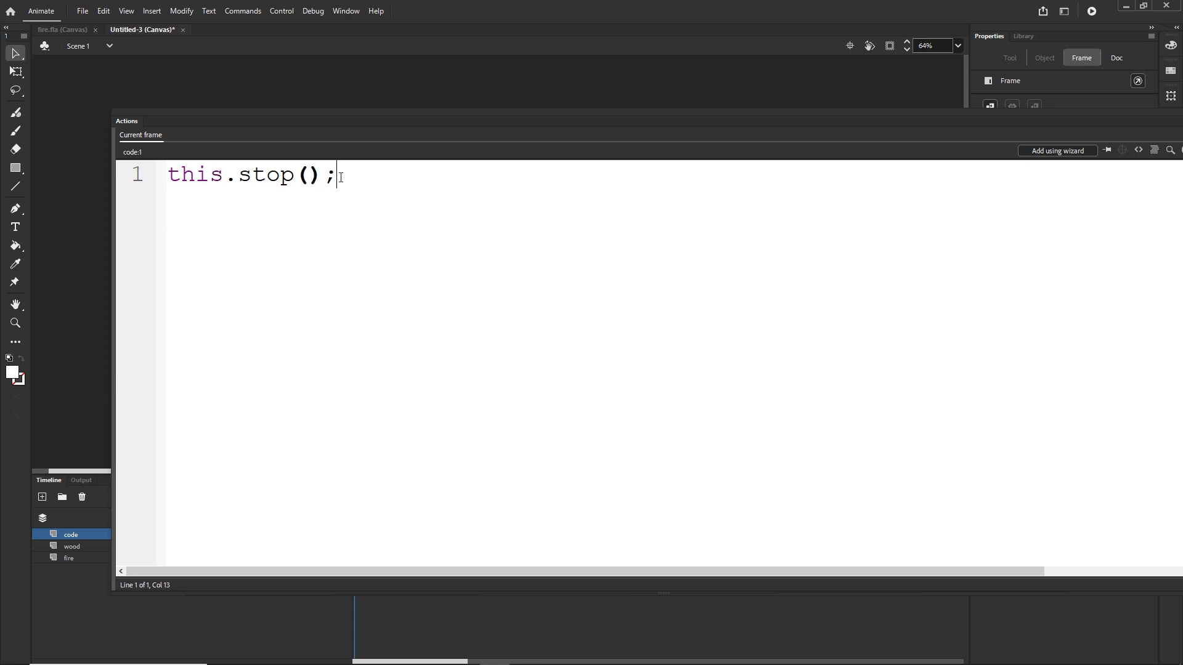
pyautogui.hotkey('shift', 'Left')
pyautogui.press('BackSpace')
# Reposition the Actions panel and collapse it to uncover the stage and timeline
pyautogui.moveTo(955, 103); pyautogui.dragTo(876, 120)
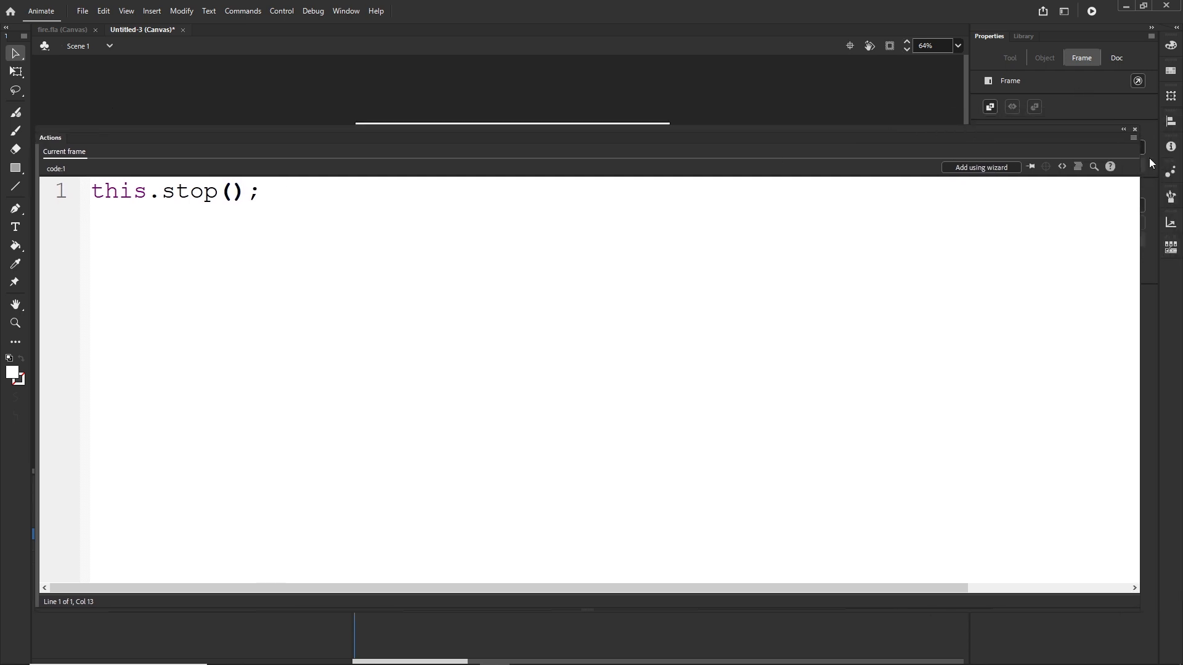
pyautogui.click(1122, 130)
pyautogui.click(764, 423)
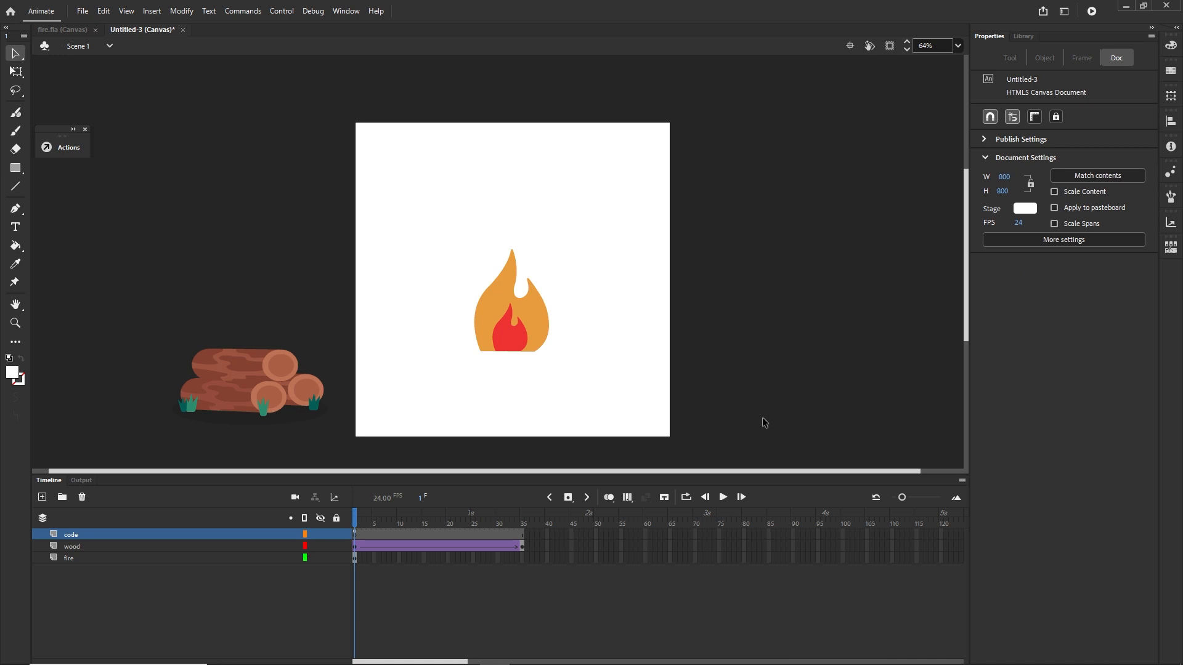
# Test the movie in the browser with the frame 1 stop script, and return to the Animate timeline
pyautogui.moveTo(359, 518)
pyautogui.mouseDown()
pyautogui.moveTo(395, 523)
pyautogui.moveTo(348, 522)
pyautogui.mouseUp()
pyautogui.hotkey('ctrl', 'Return')
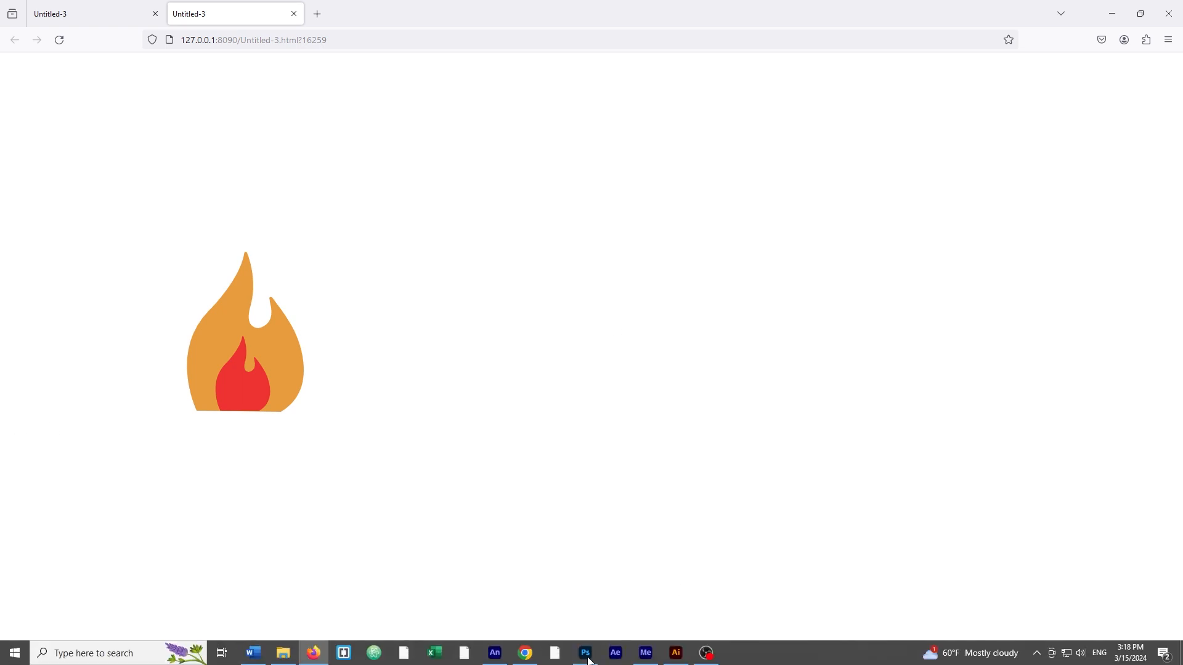
pyautogui.click(494, 653)
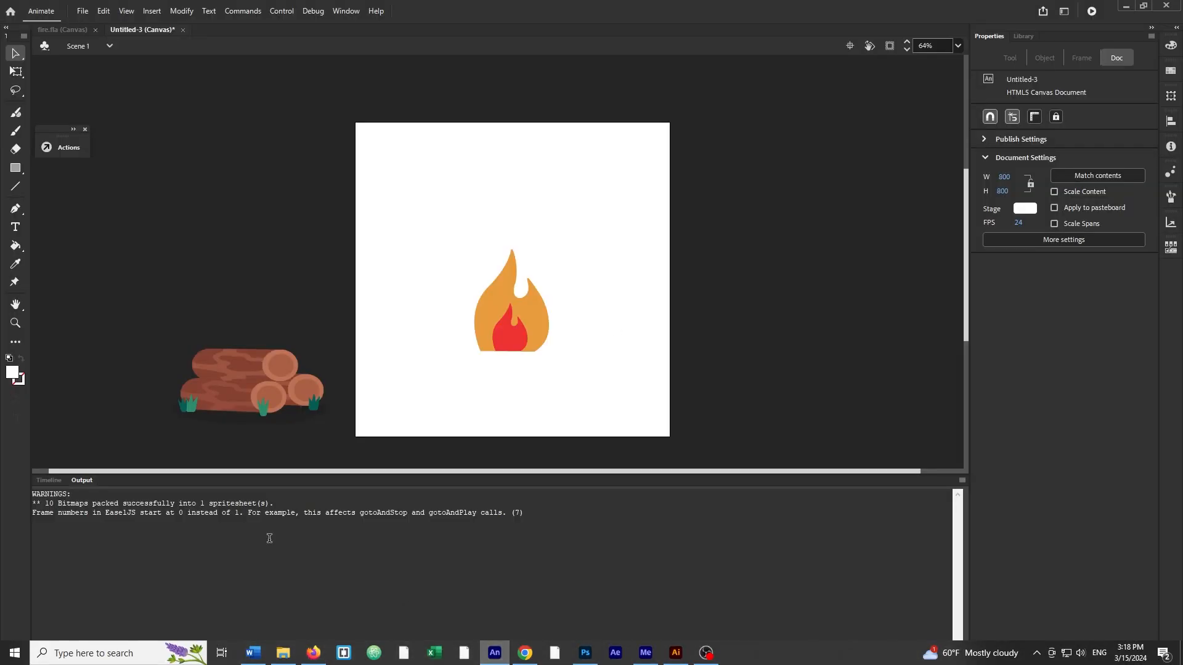
pyautogui.click(42, 482)
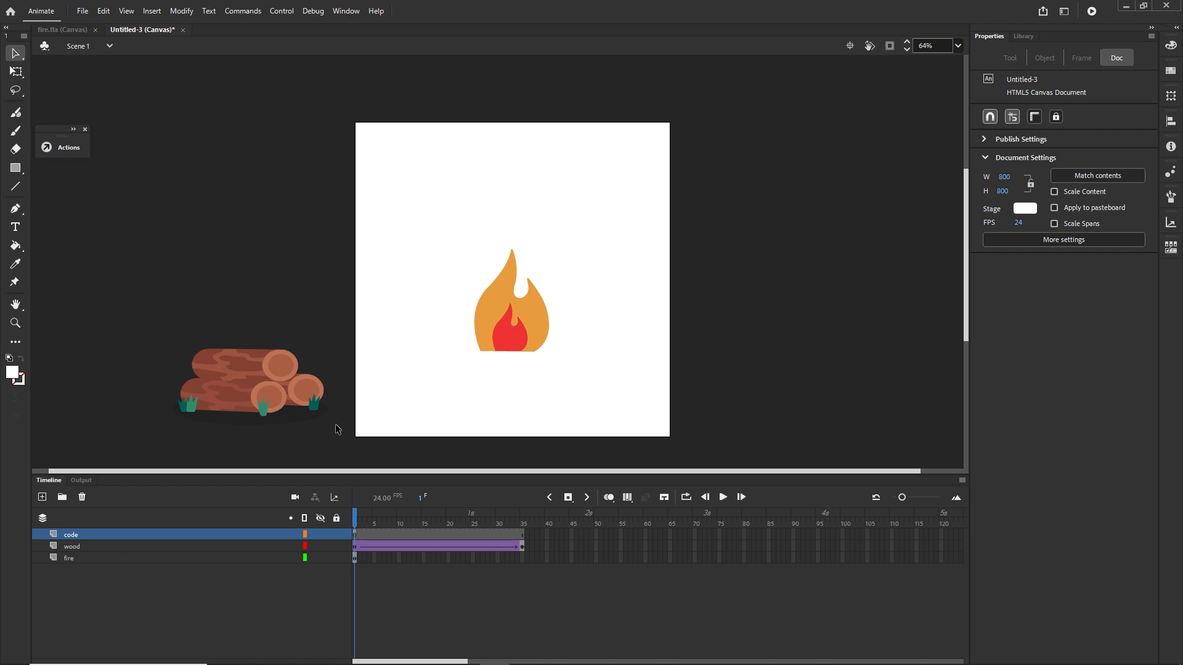
# Add a new layer directly above the wood layer and name it btnWood
pyautogui.moveTo(356, 518)
pyautogui.mouseDown()
pyautogui.moveTo(520, 520)
pyautogui.moveTo(345, 521)
pyautogui.mouseUp()
pyautogui.click(71, 545)
pyautogui.click(42, 498)
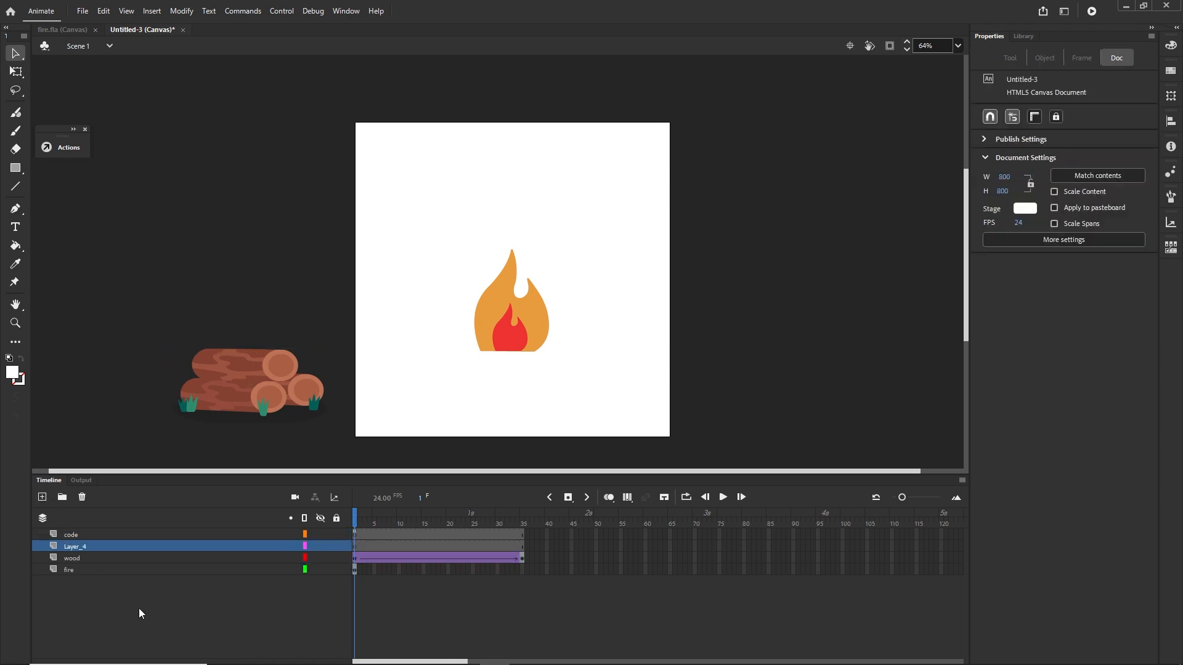
pyautogui.click(73, 547)
pyautogui.doubleClick(73, 546)
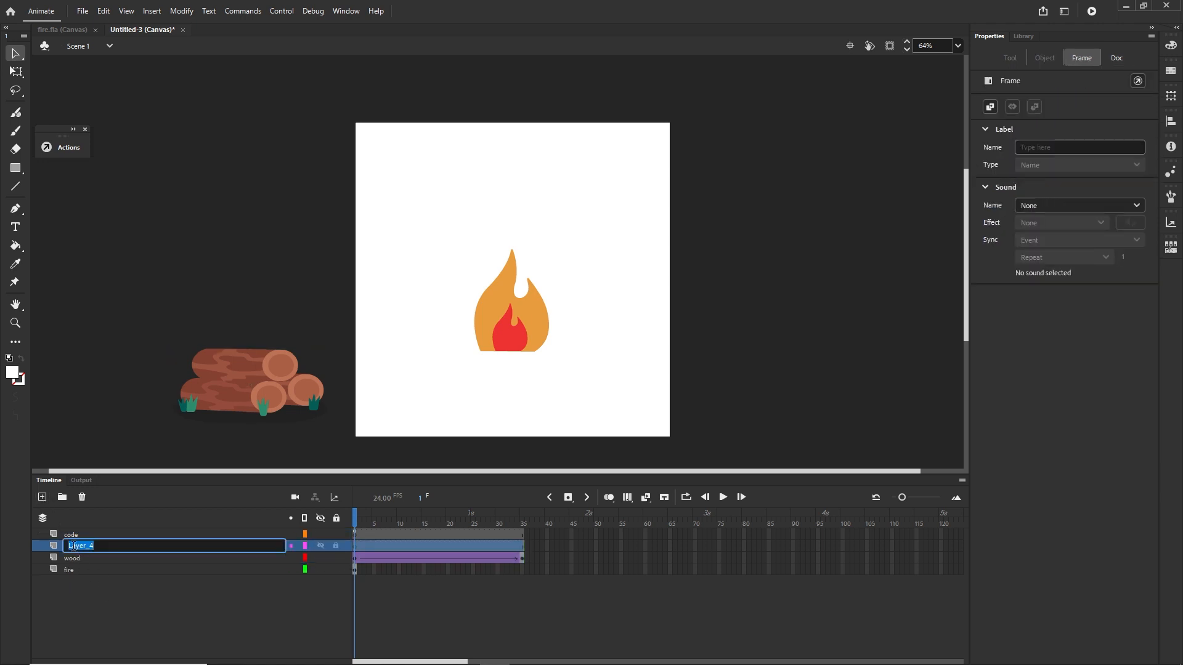
pyautogui.write('btnWood')
pyautogui.click(80, 596)
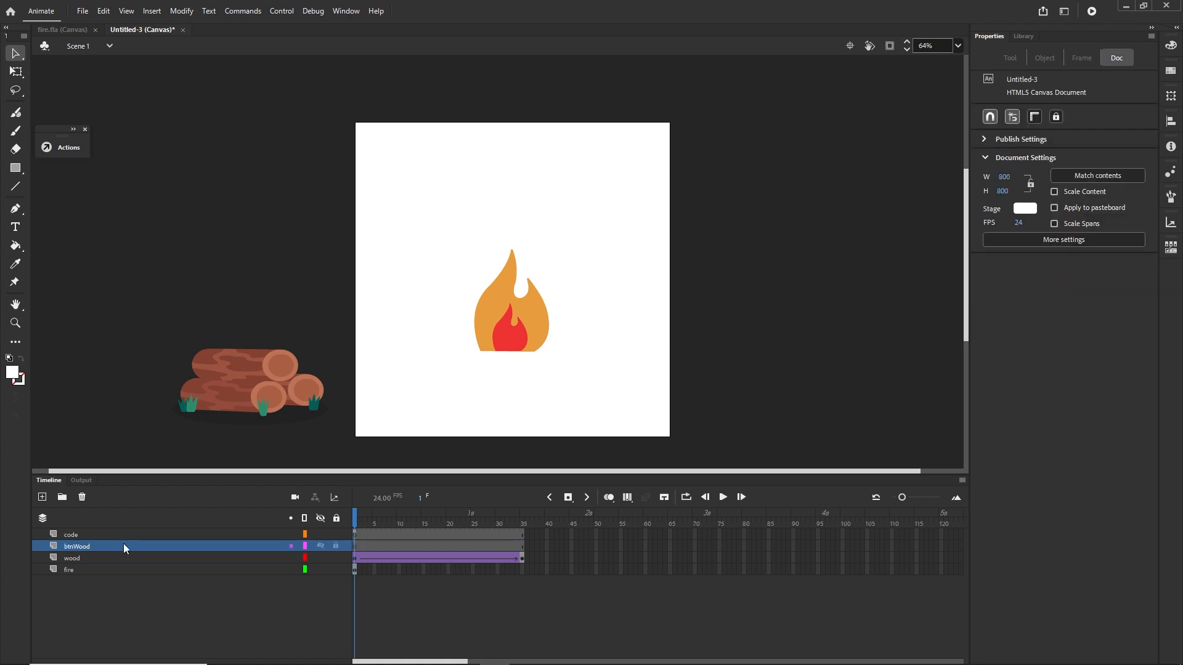
# Set up the Rectangle tool with no stroke and a bright green fill for the btnWood layer
pyautogui.click(16, 167)
pyautogui.click(62, 174)
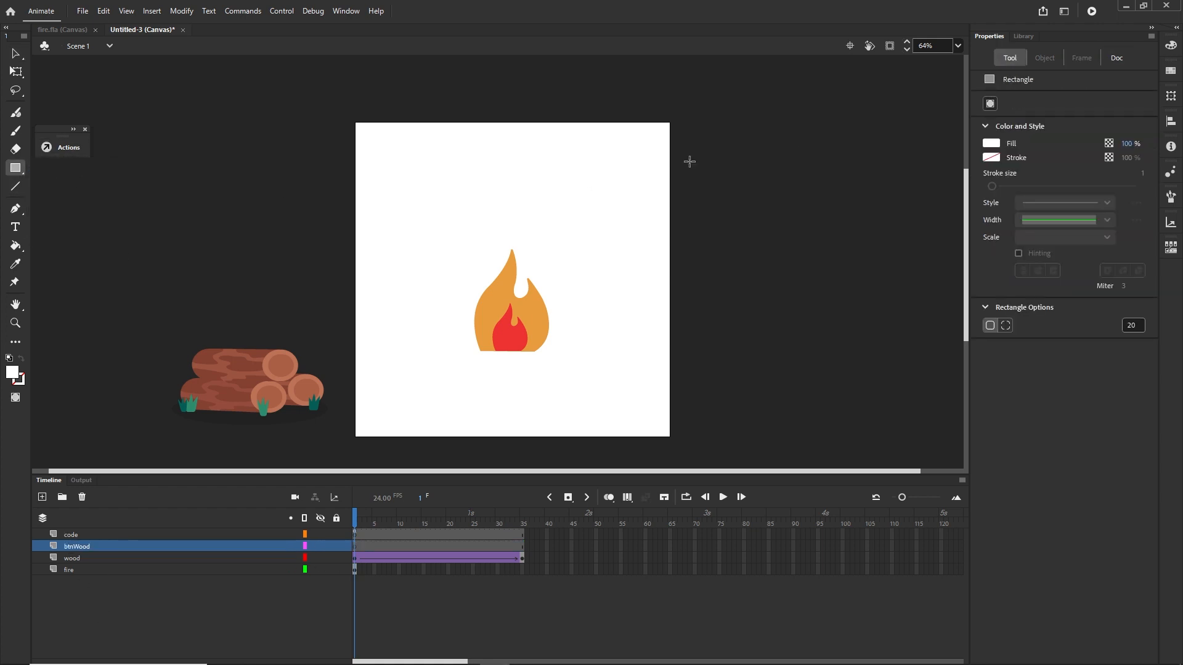
pyautogui.click(991, 158)
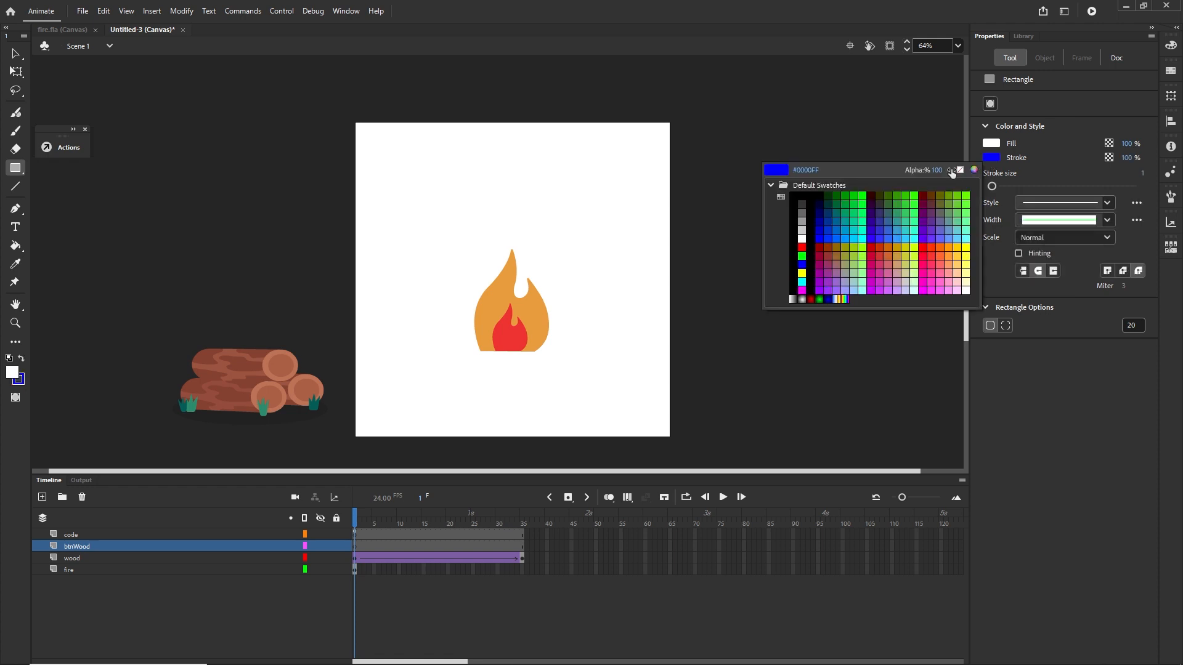
pyautogui.click(959, 168)
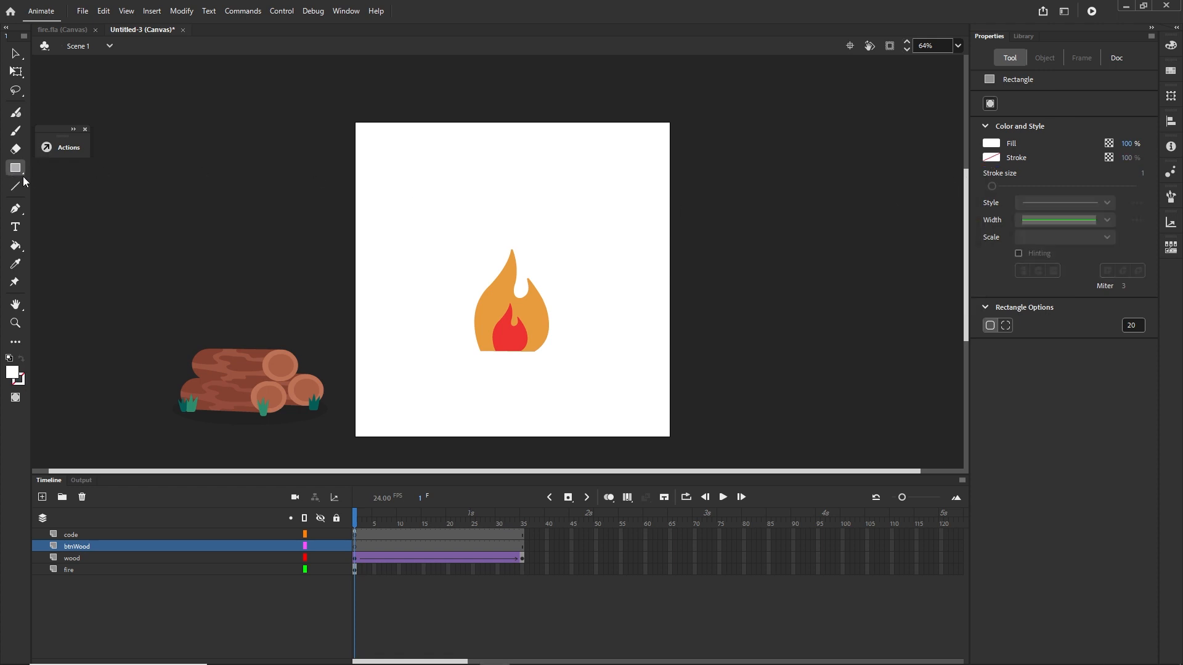
pyautogui.click(992, 143)
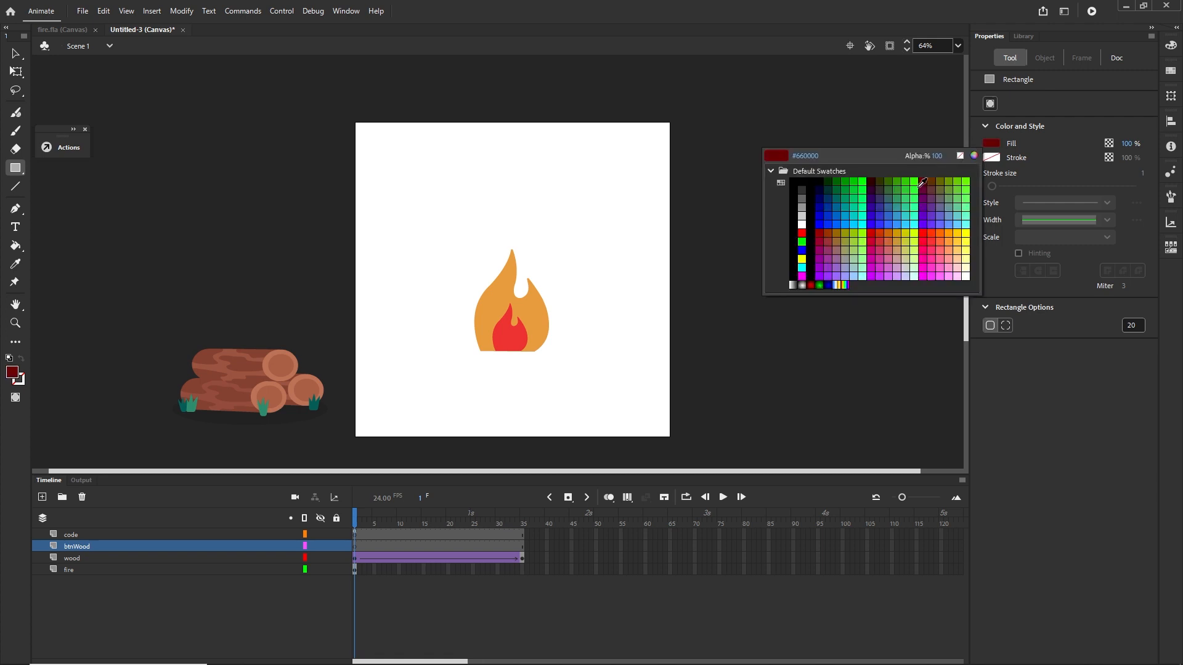
pyautogui.click(920, 185)
# Draw a small green rounded rectangle above the flame and undo it
pyautogui.moveTo(434, 173); pyautogui.dragTo(461, 180)
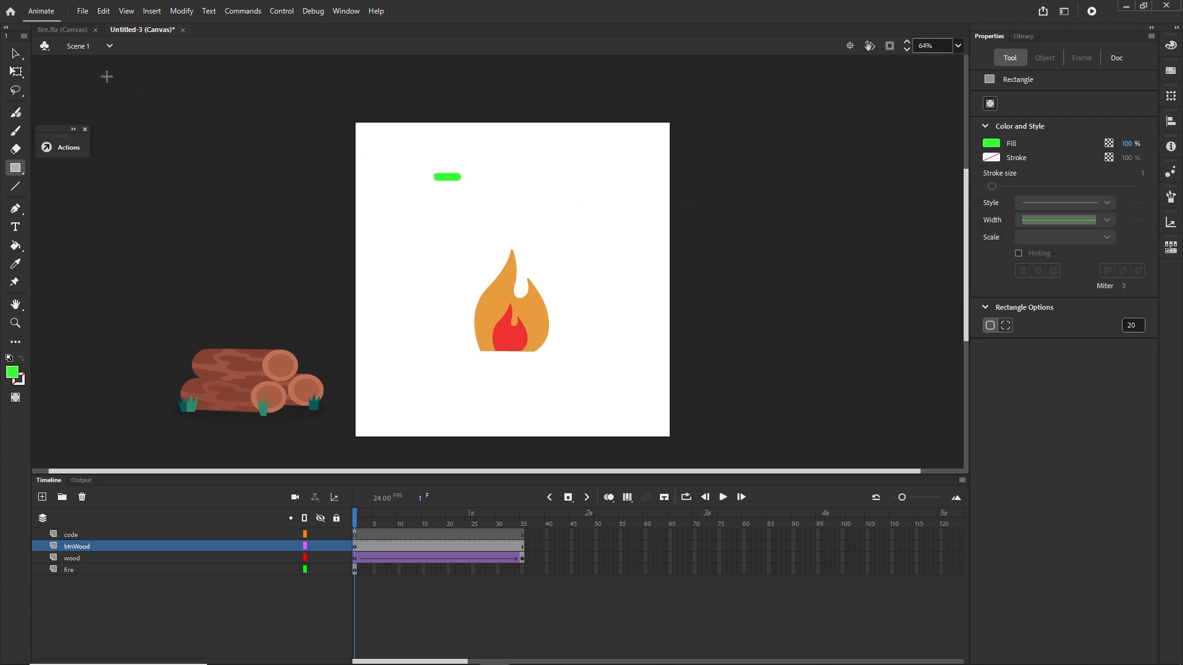
pyautogui.hotkey('ctrl', 'z')
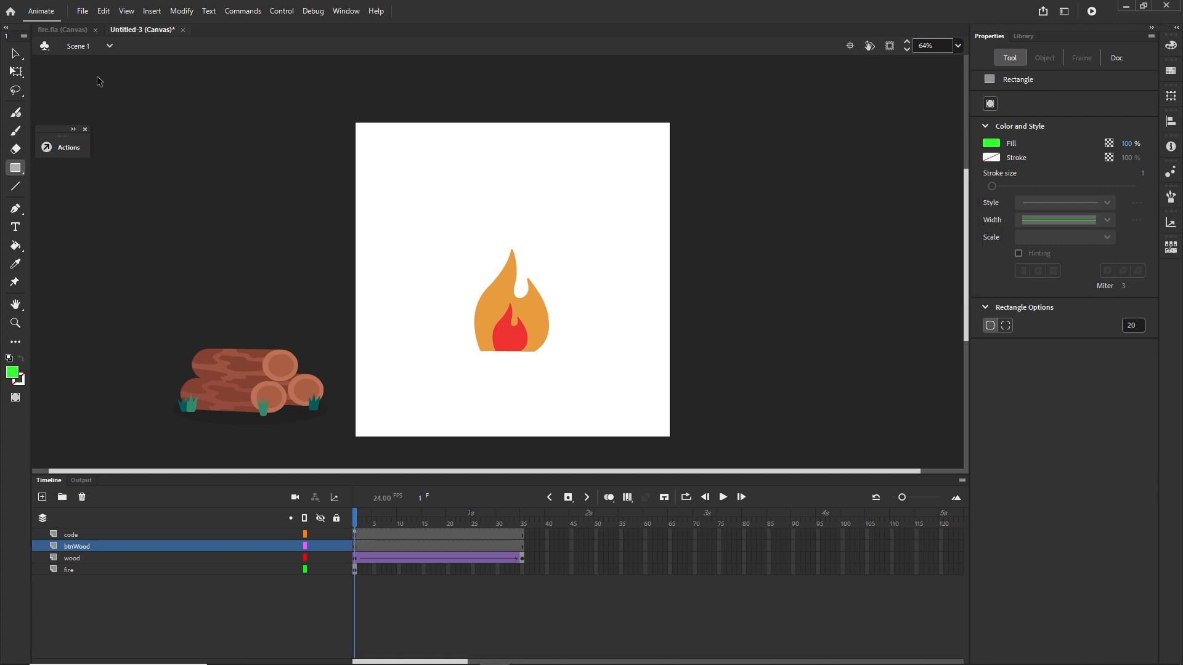
# Draw a rounded rectangle about 390 by 120 px above the flame, with no stroke and a brown fill sampled from the log
pyautogui.click(993, 157)
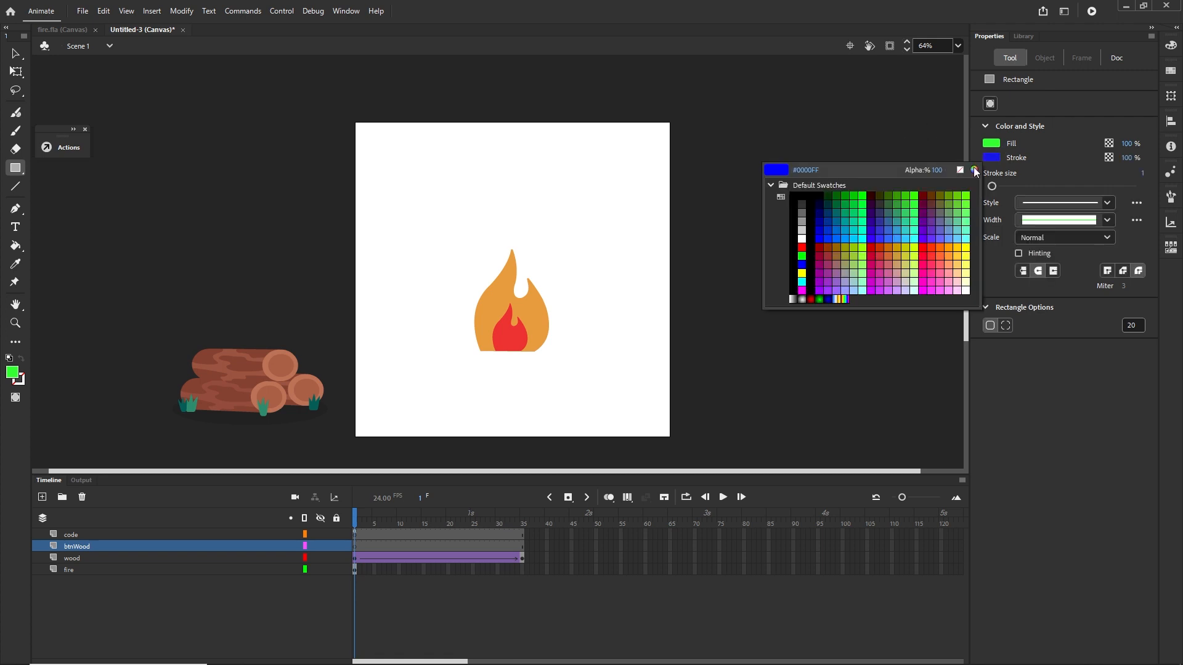
pyautogui.click(960, 171)
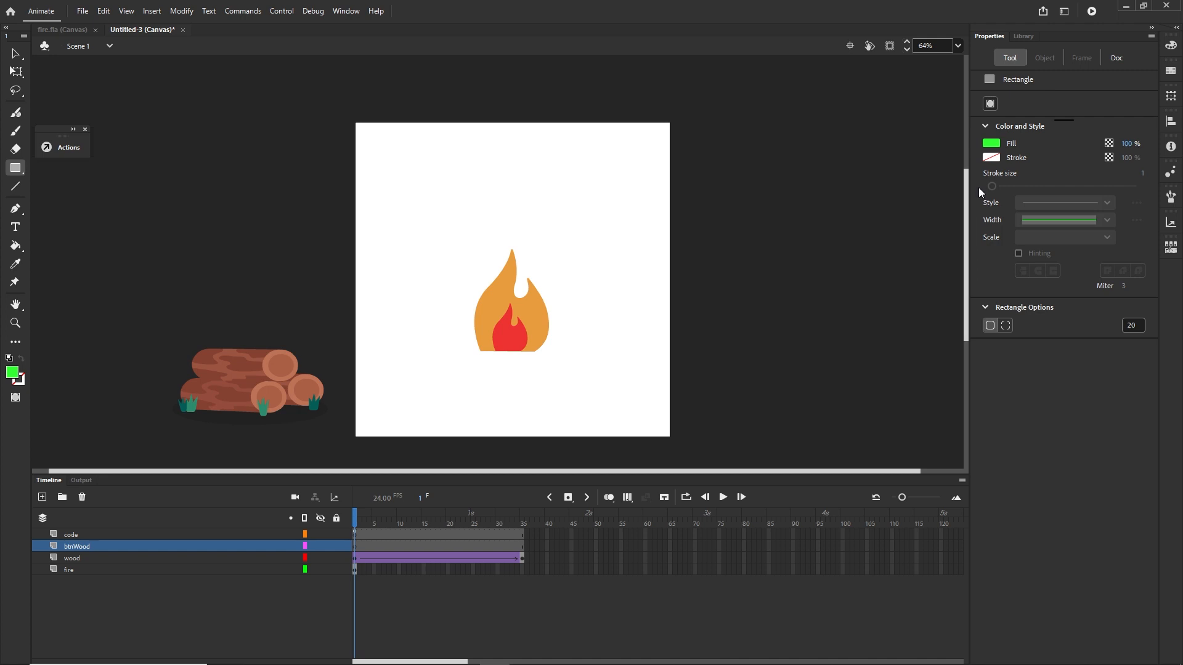
pyautogui.click(993, 145)
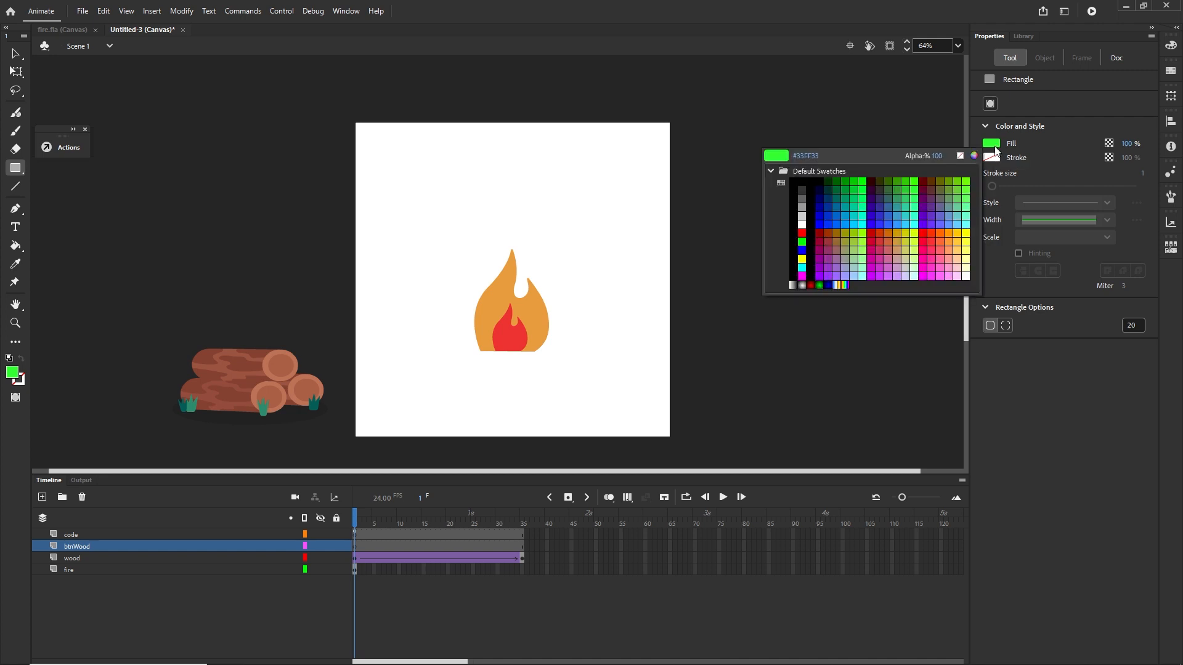
pyautogui.click(300, 366)
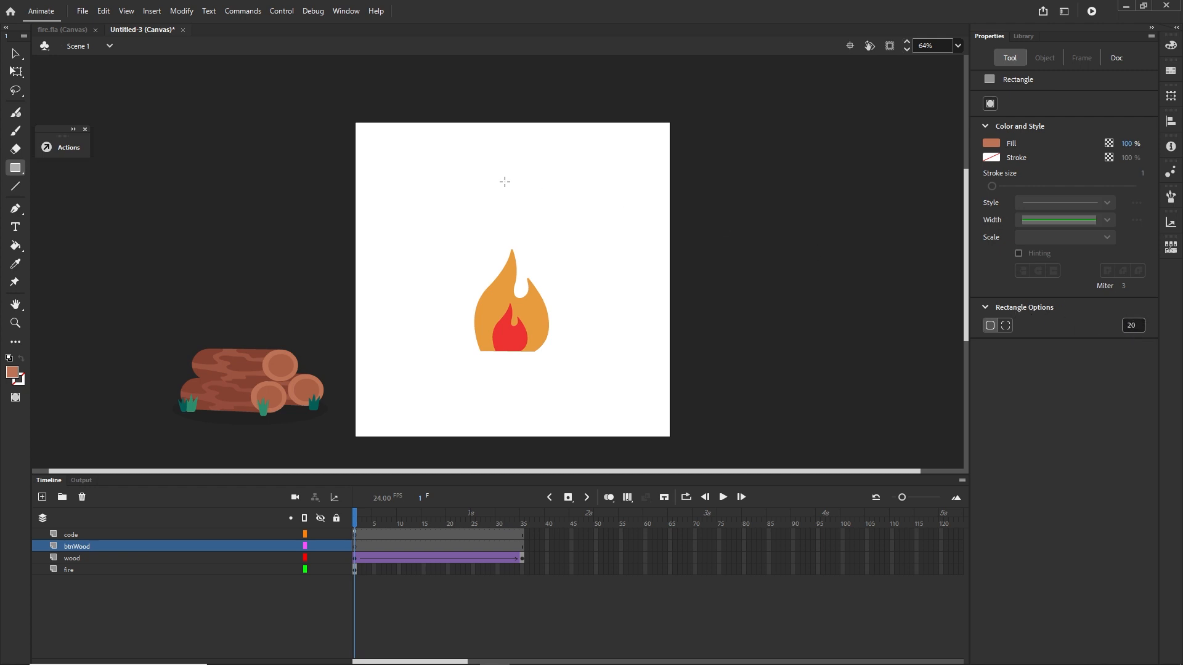
pyautogui.click(85, 129)
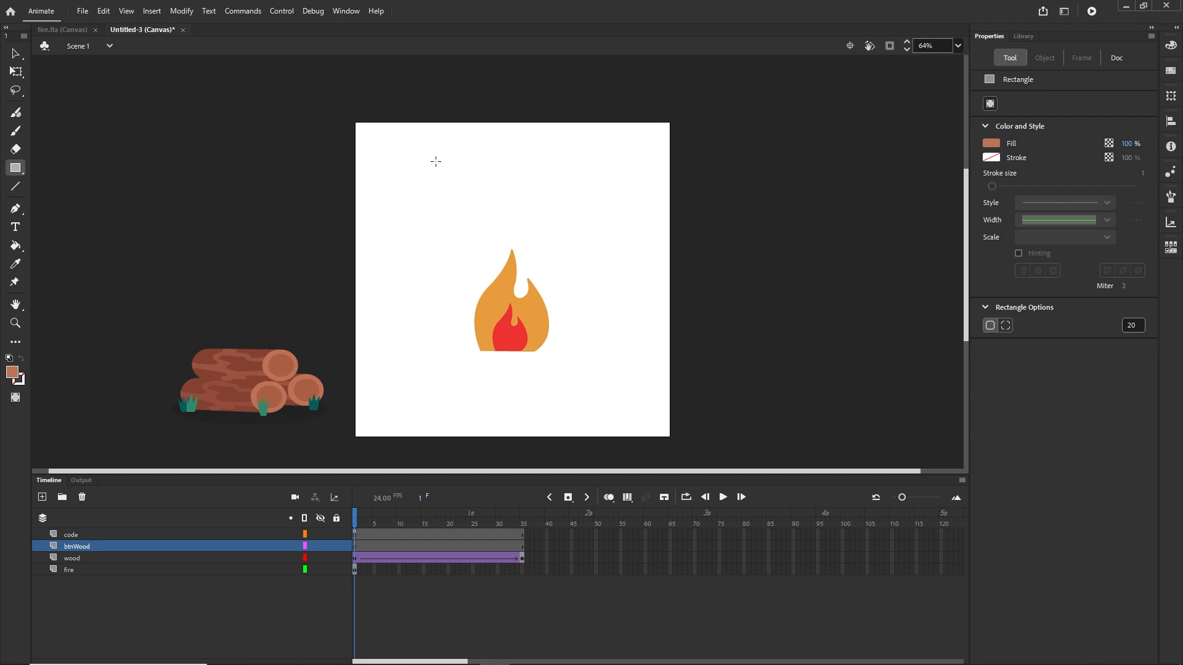
pyautogui.moveTo(434, 161); pyautogui.dragTo(587, 208)
pyautogui.click(17, 55)
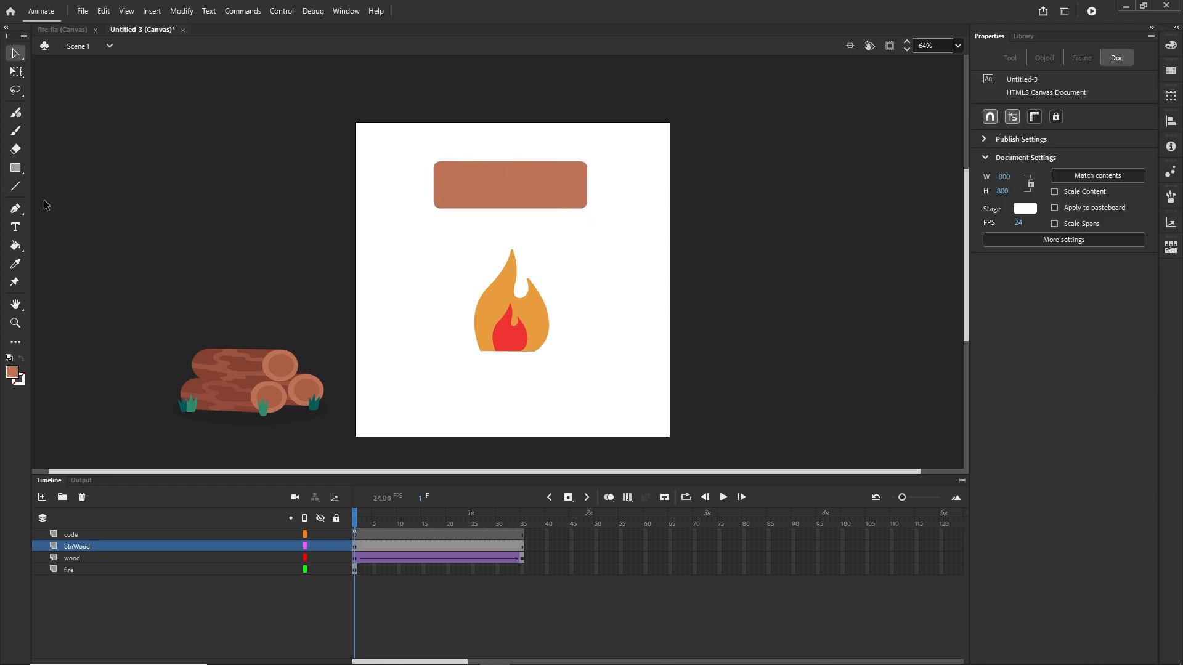
# Add the white label "ADD WOOD" in Showcard Gothic, size 46, over the brown rectangle
pyautogui.click(15, 227)
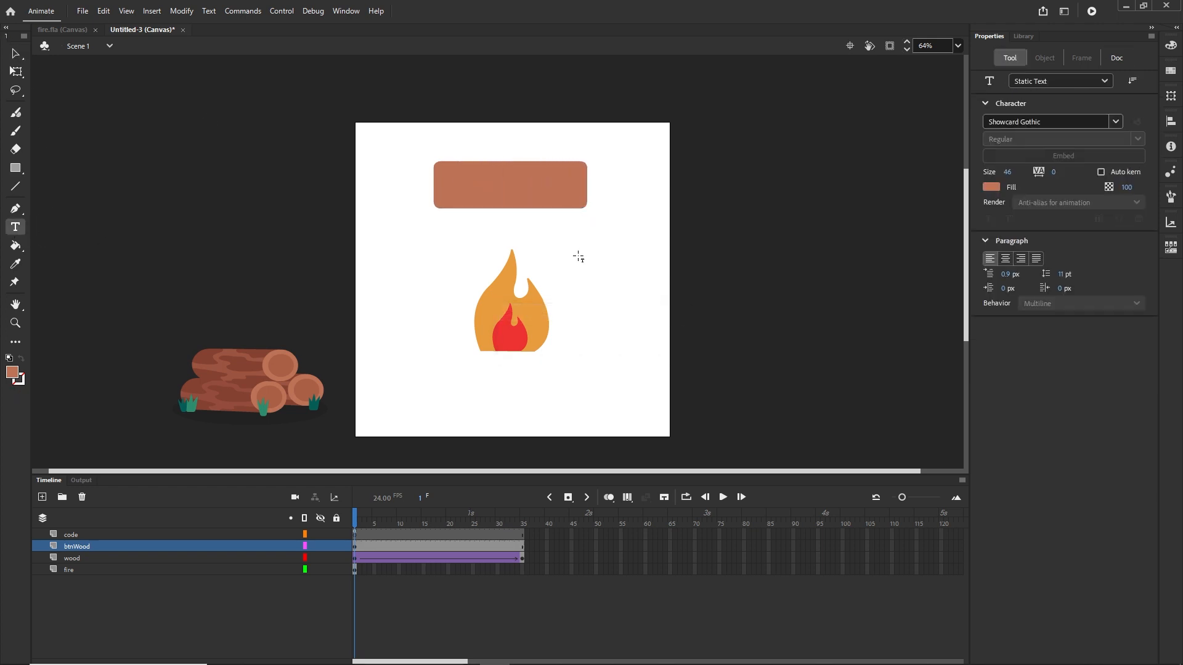
pyautogui.click(991, 188)
pyautogui.click(802, 267)
pyautogui.click(485, 185)
pyautogui.write('A')
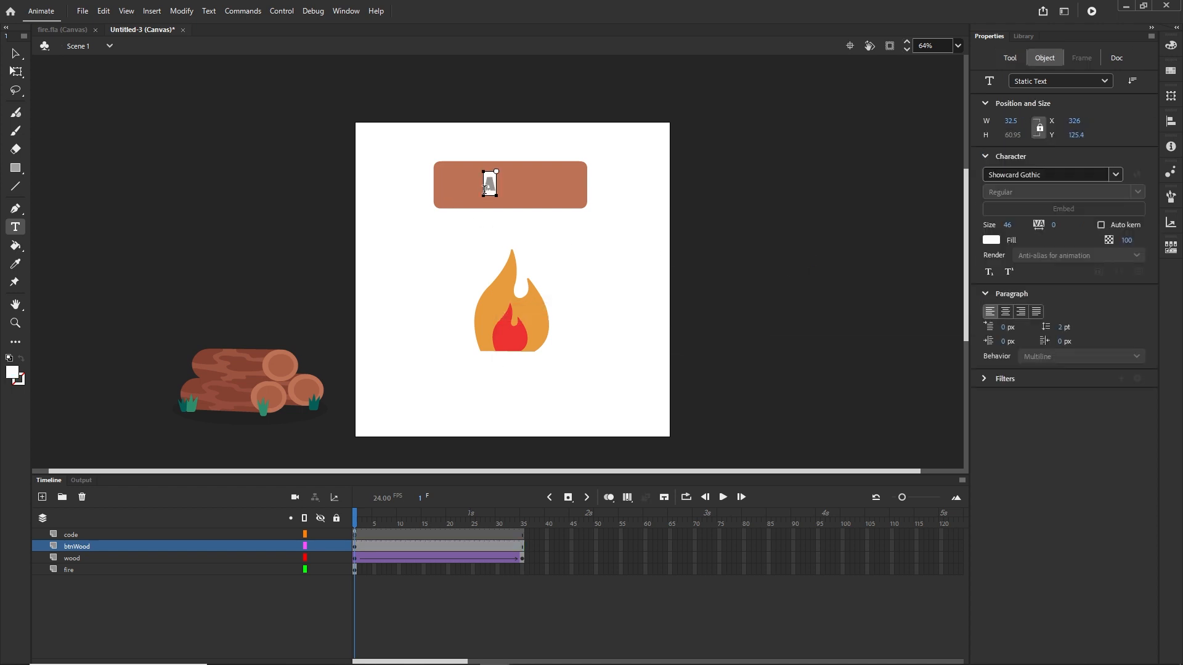
pyautogui.write('DD WOOD')
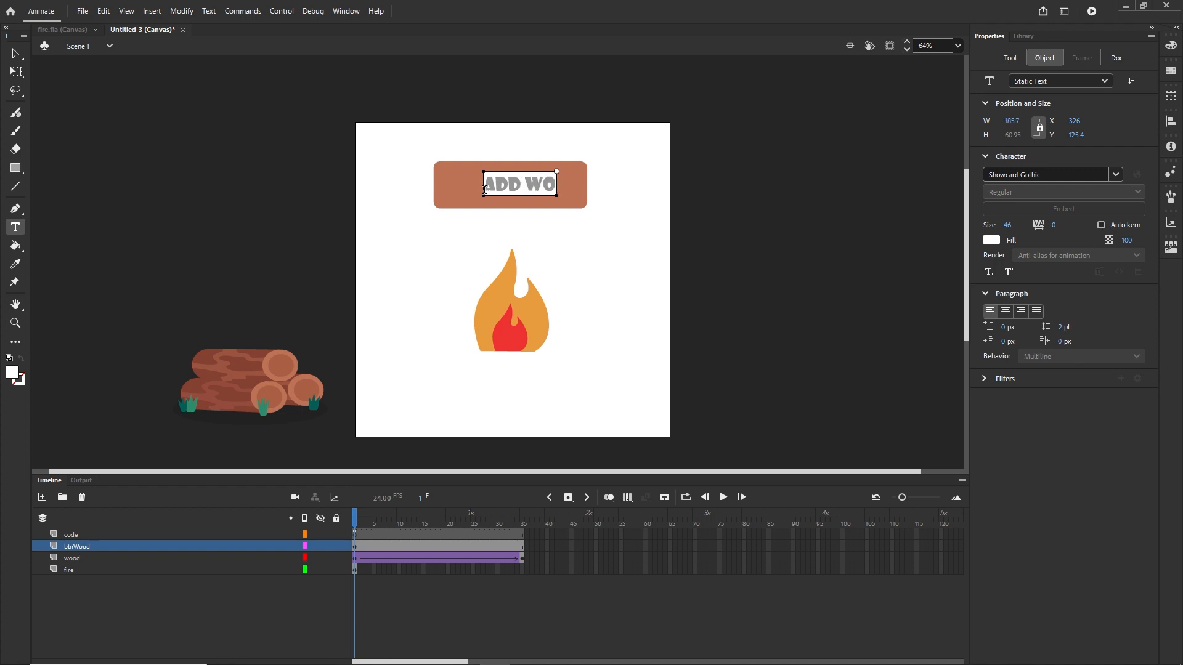
# Centre the ADD WOOD label on the brown rectangle and keep its text type as Static Text
pyautogui.click(16, 54)
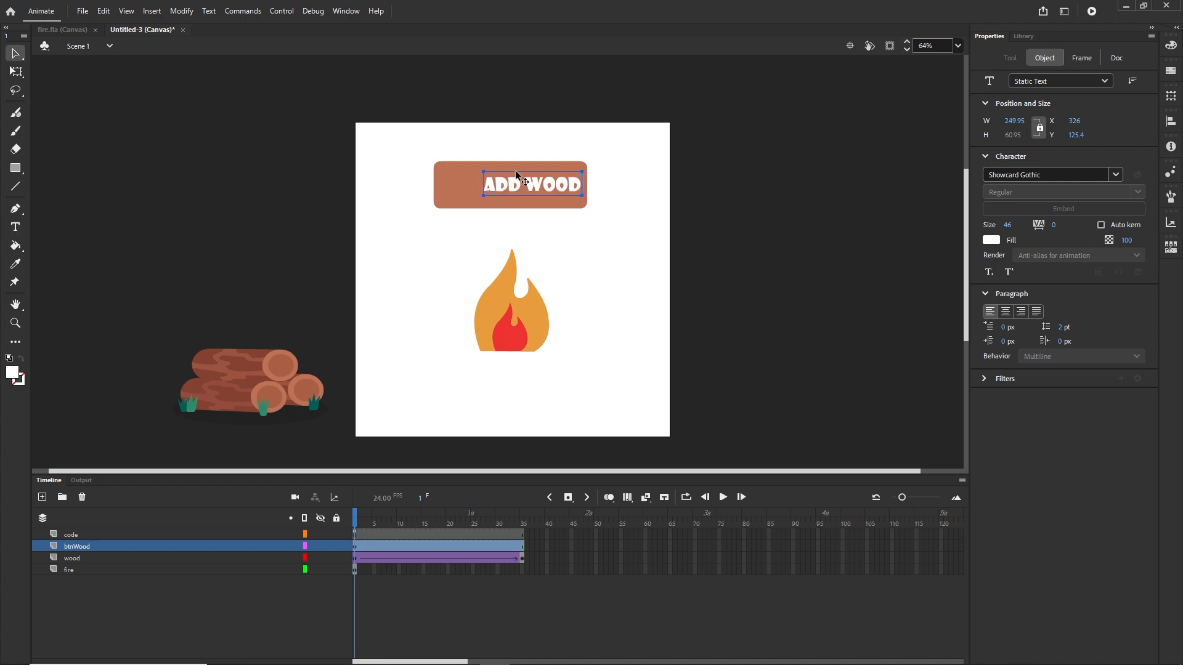
pyautogui.moveTo(538, 185); pyautogui.dragTo(520, 186)
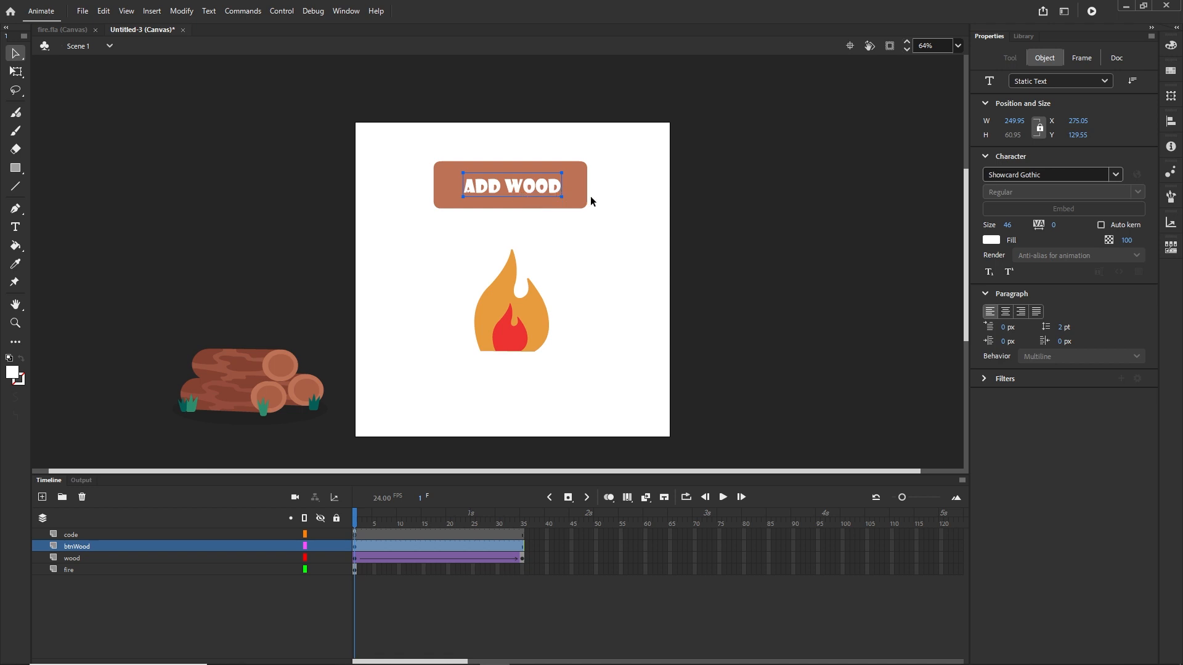
pyautogui.click(1100, 83)
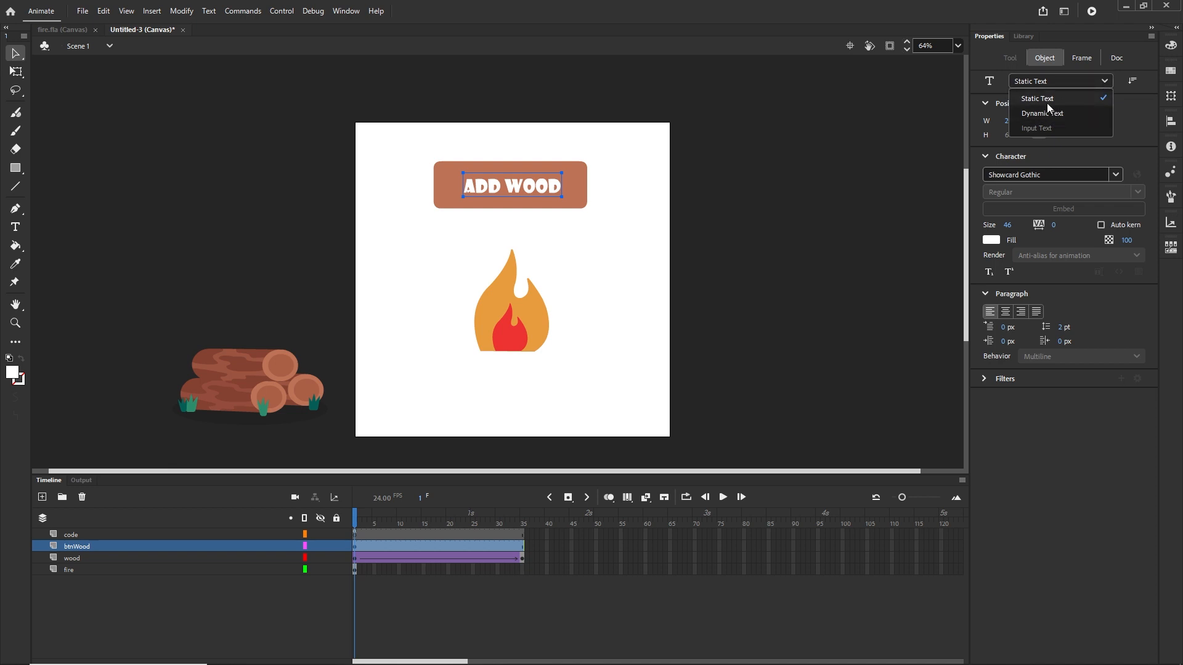
pyautogui.click(1041, 98)
pyautogui.click(738, 194)
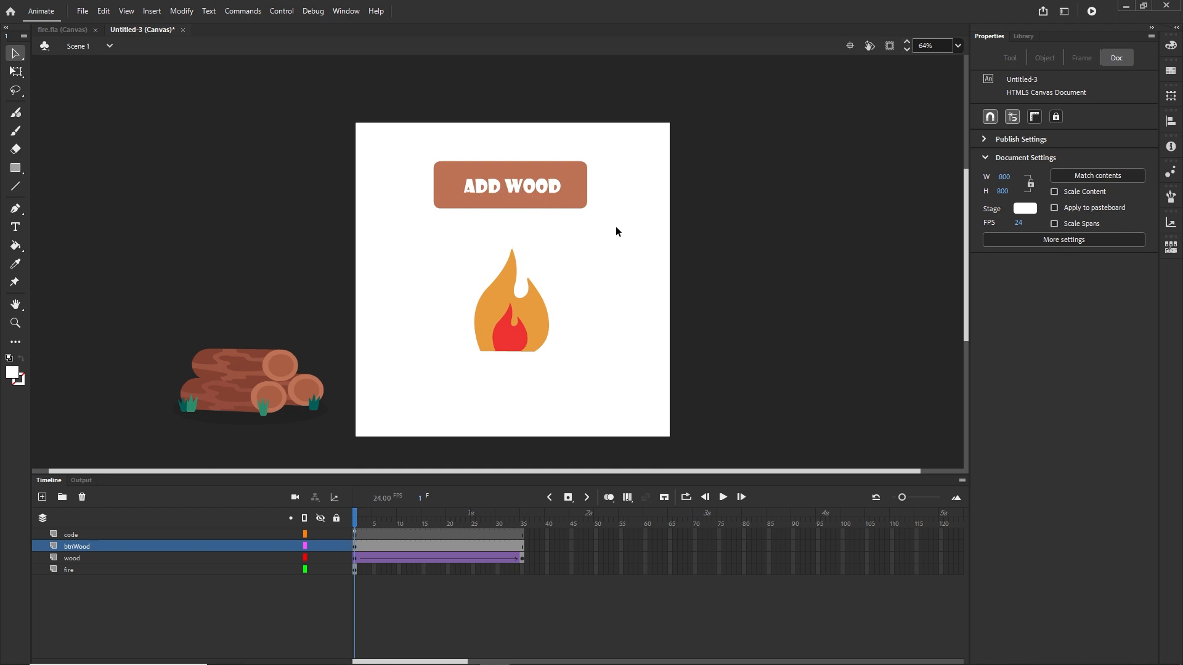
# Convert the brown rectangle and its ADD WOOD label together into a Button symbol named btnWood
pyautogui.moveTo(617, 231); pyautogui.dragTo(400, 128)
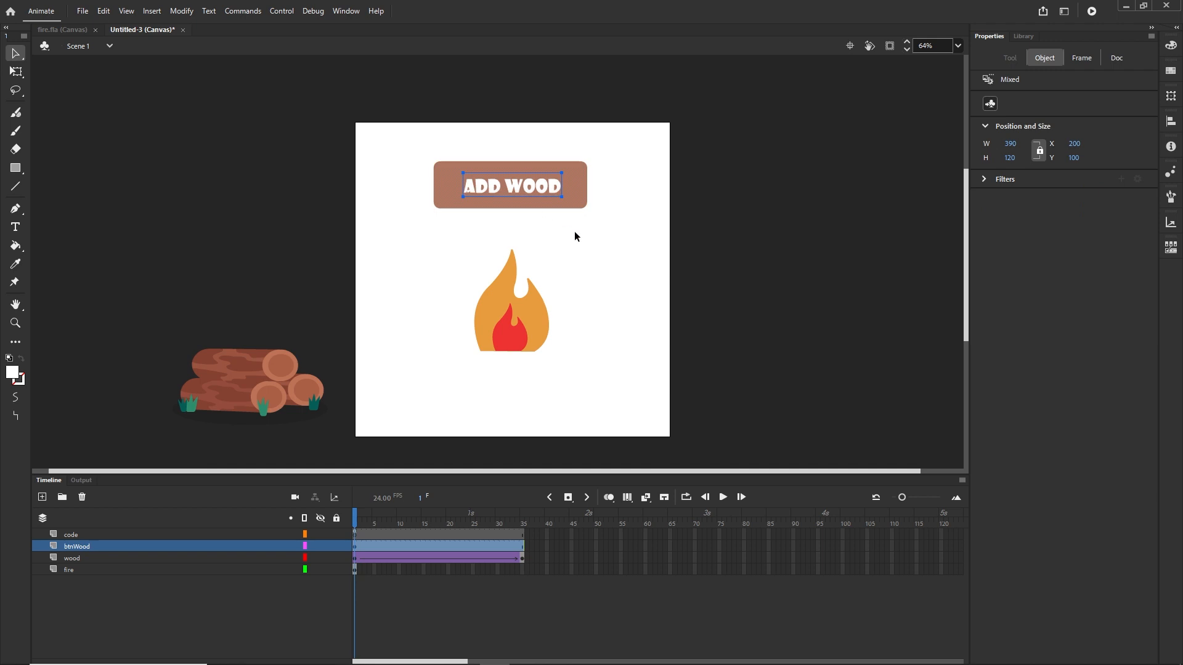
pyautogui.press('F8')
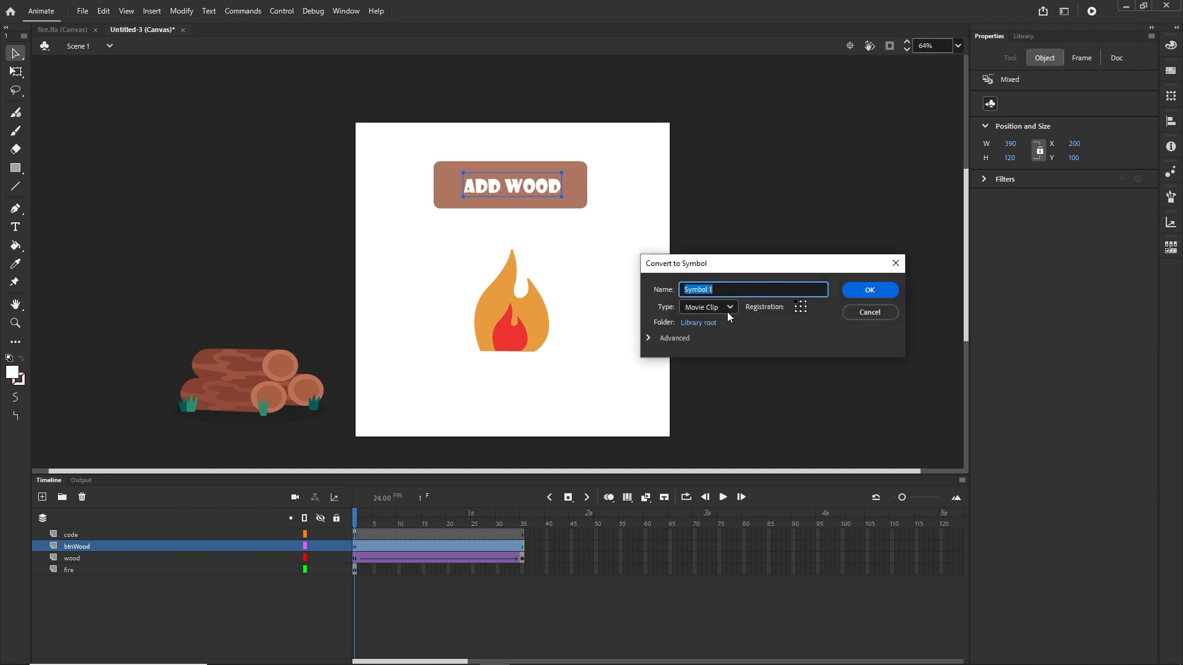
pyautogui.click(728, 315)
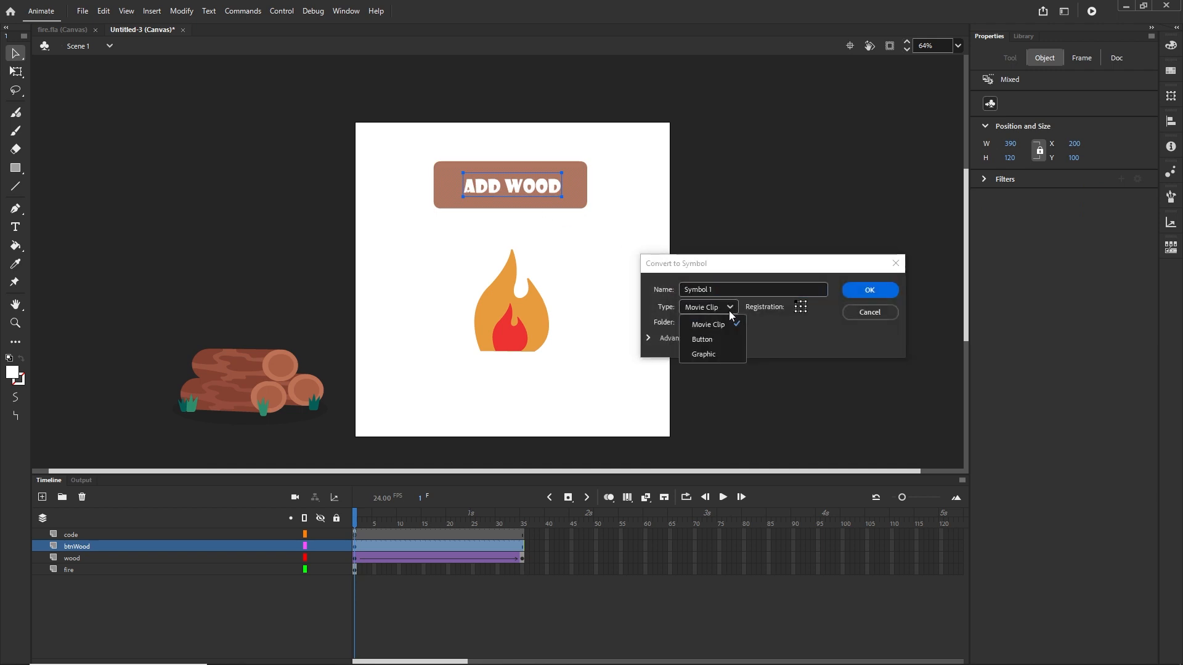
pyautogui.click(708, 340)
pyautogui.click(717, 286)
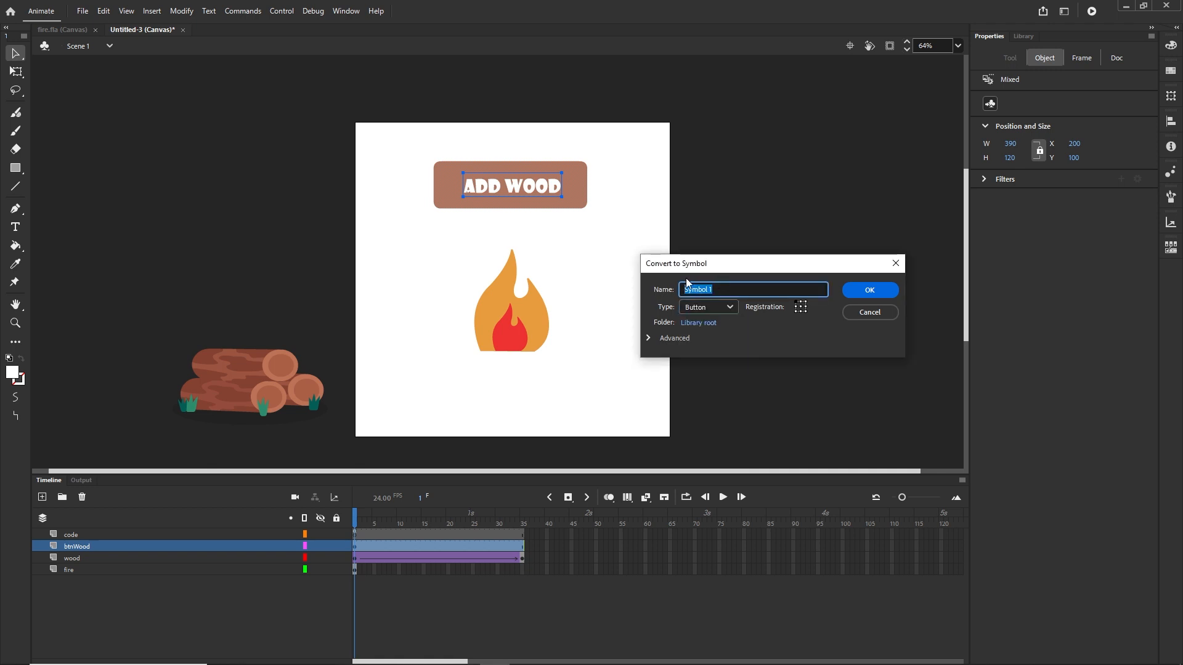
pyautogui.write('btnWood')
pyautogui.click(871, 292)
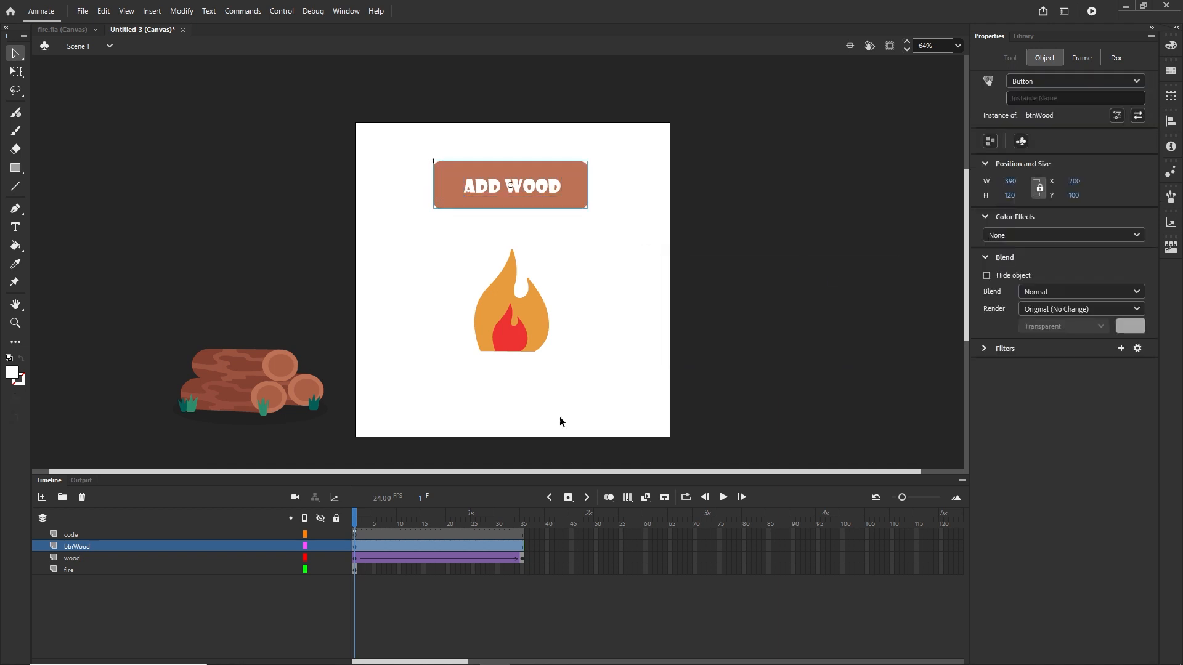
pyautogui.click(73, 559)
pyautogui.click(73, 548)
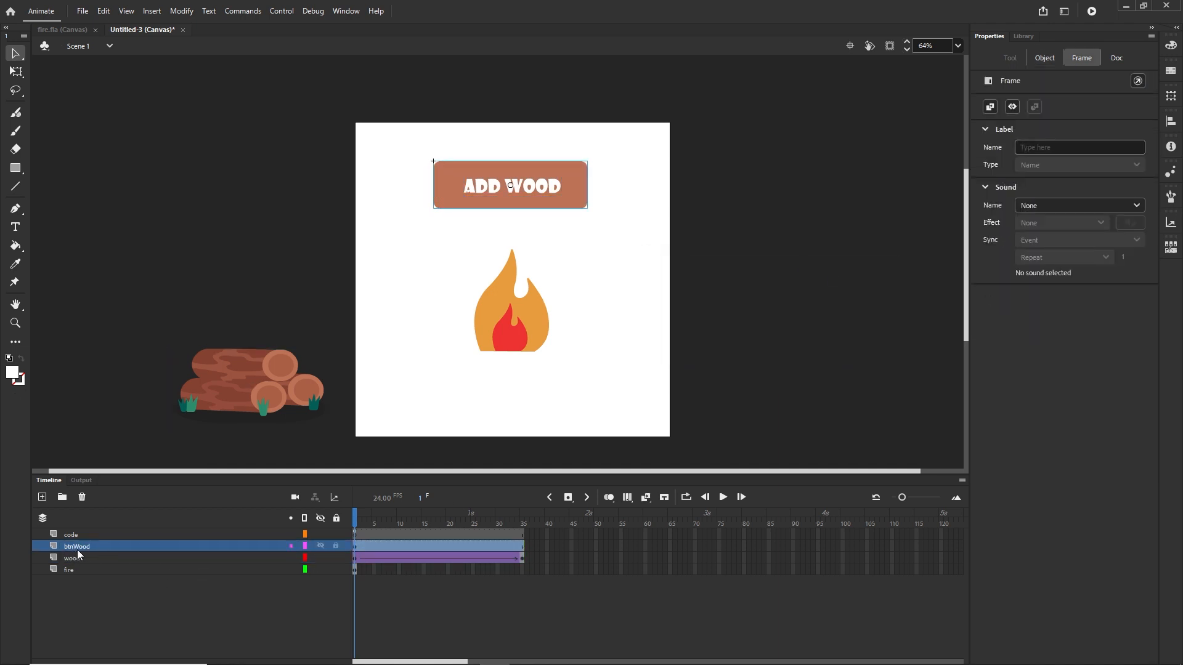
pyautogui.click(1025, 37)
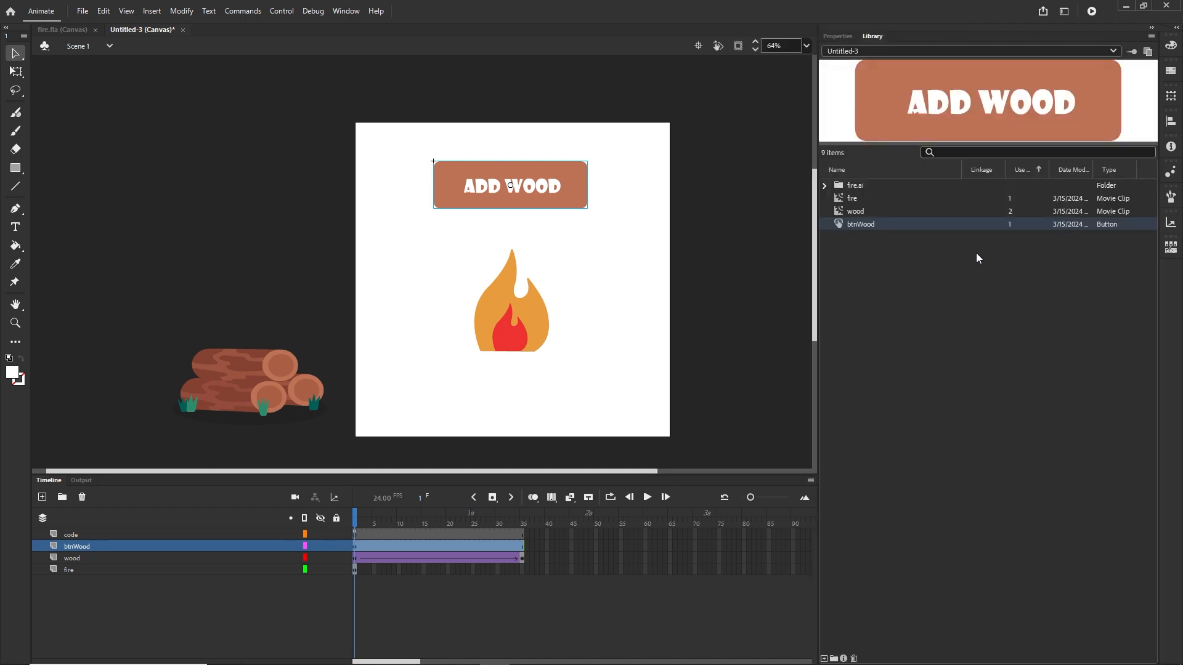
pyautogui.click(841, 36)
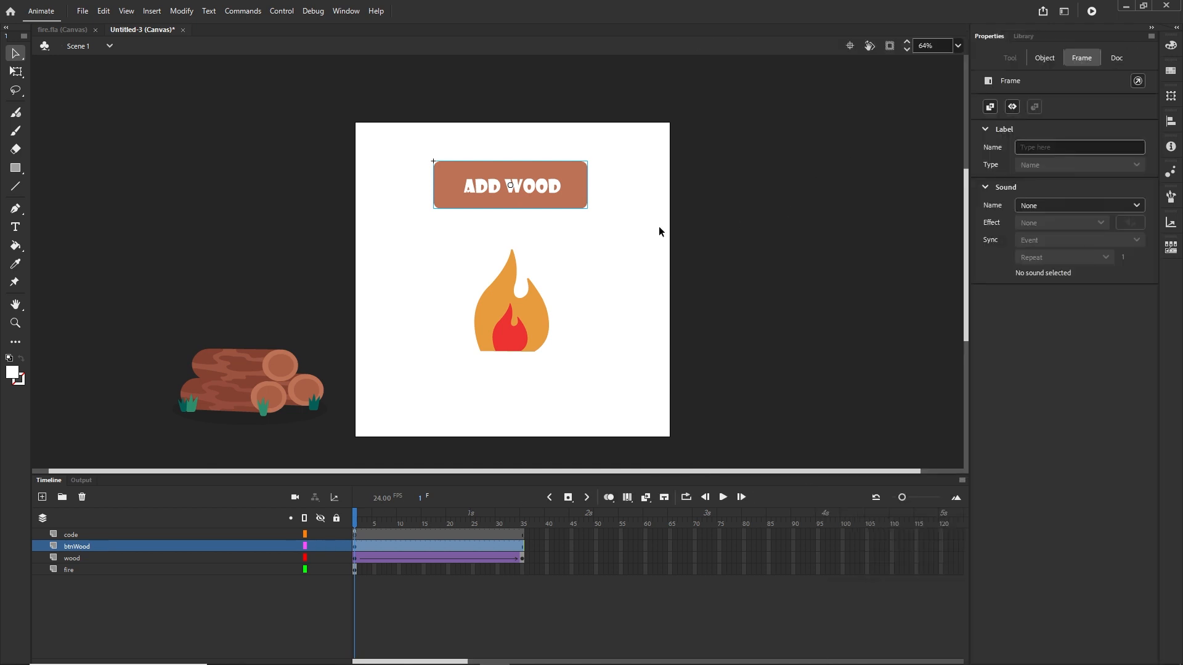
# Give the ADD WOOD button on the stage the instance name btnWood
pyautogui.click(582, 200)
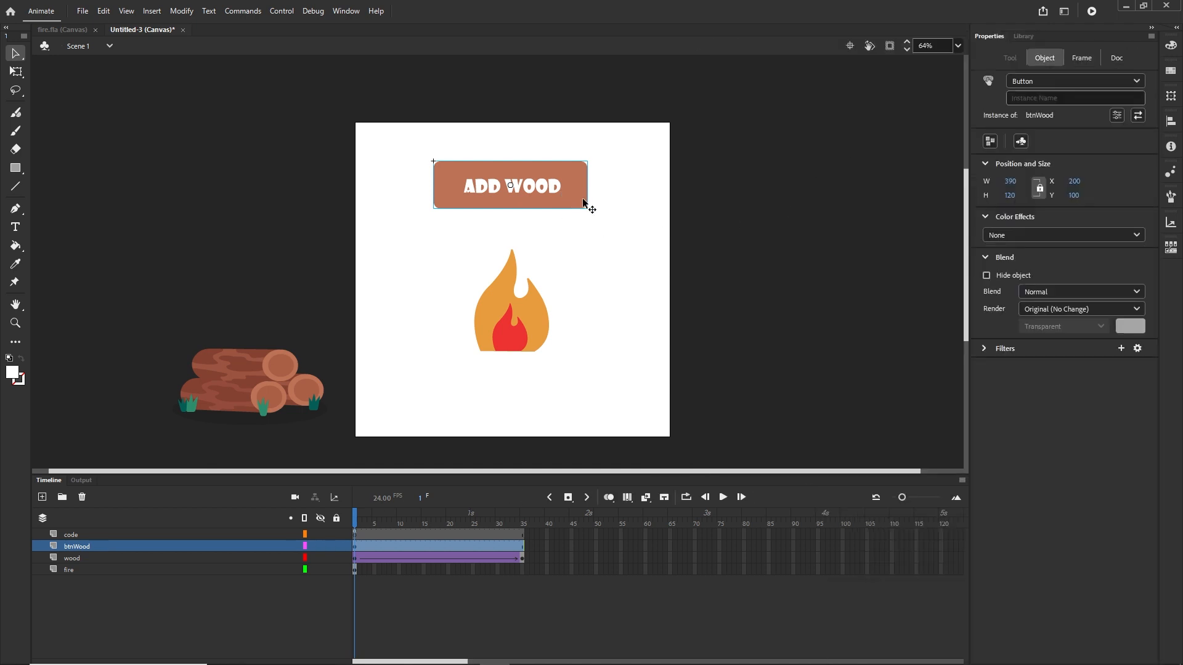
pyautogui.click(1054, 99)
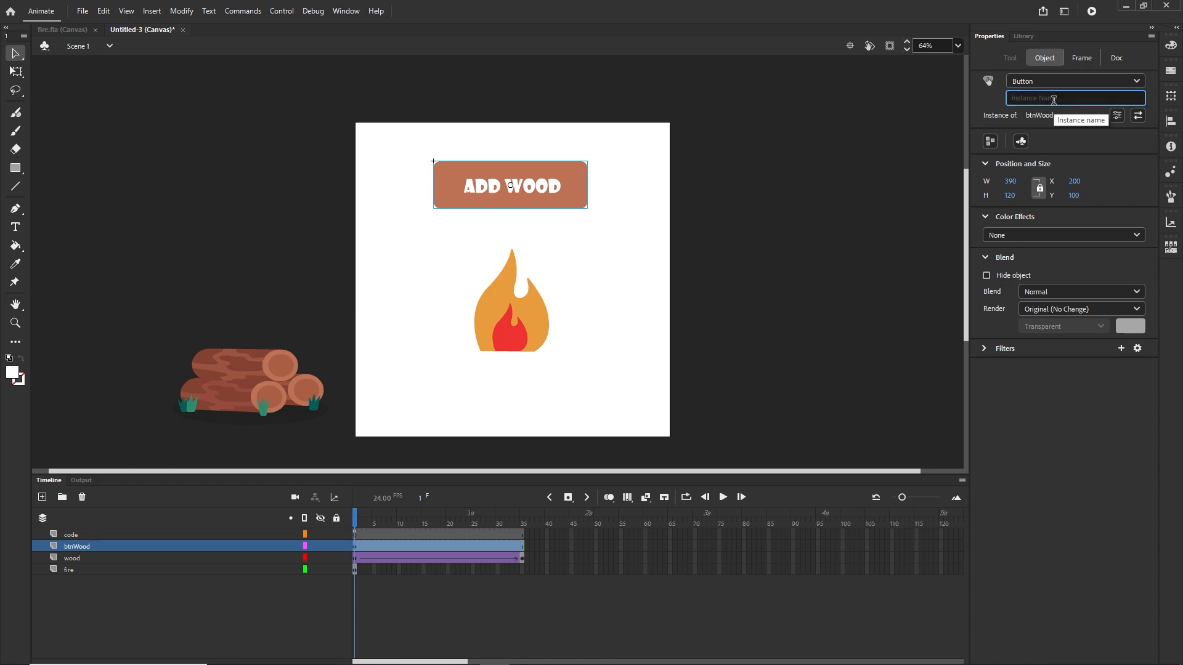
pyautogui.write('btnWood')
pyautogui.click(505, 595)
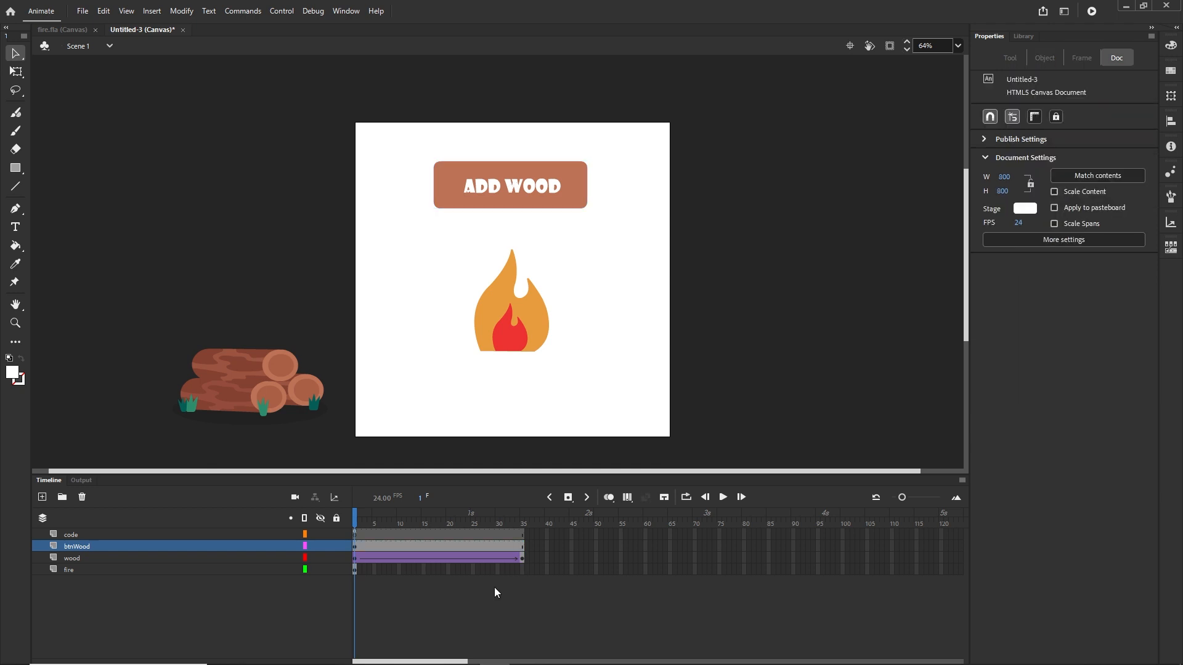
# Open the script on frame 1 of the code layer and begin a new statement, this.btnWood, on line 3 below the stop call
pyautogui.click(356, 535)
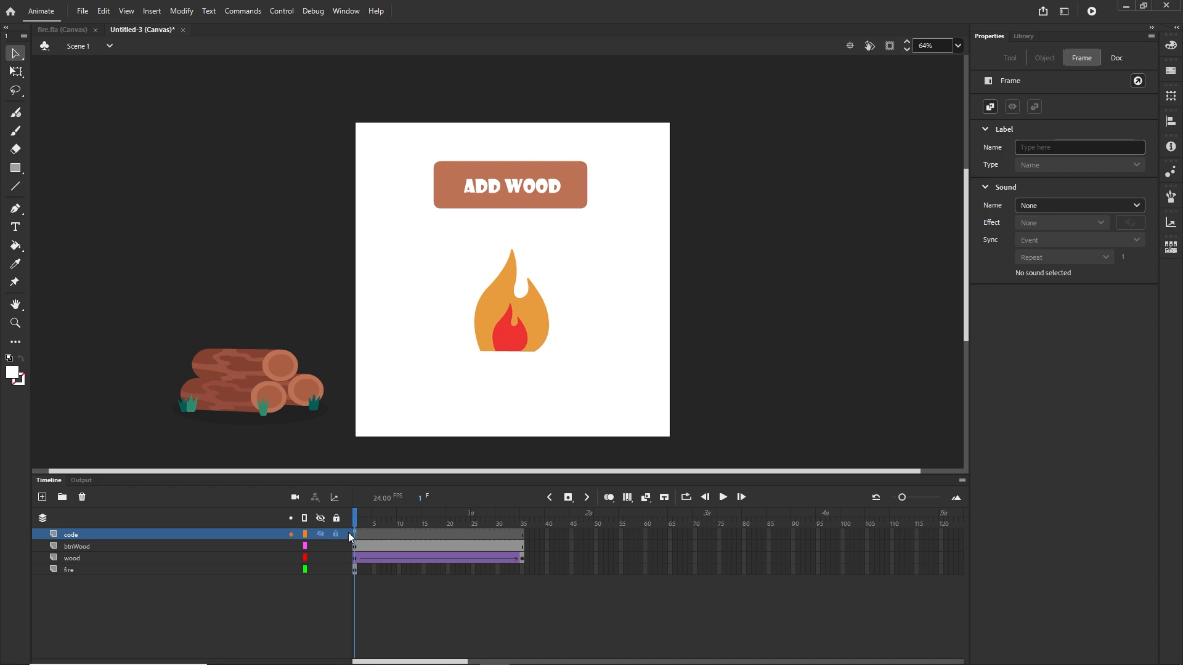
pyautogui.rightClick(353, 535)
pyautogui.click(402, 526)
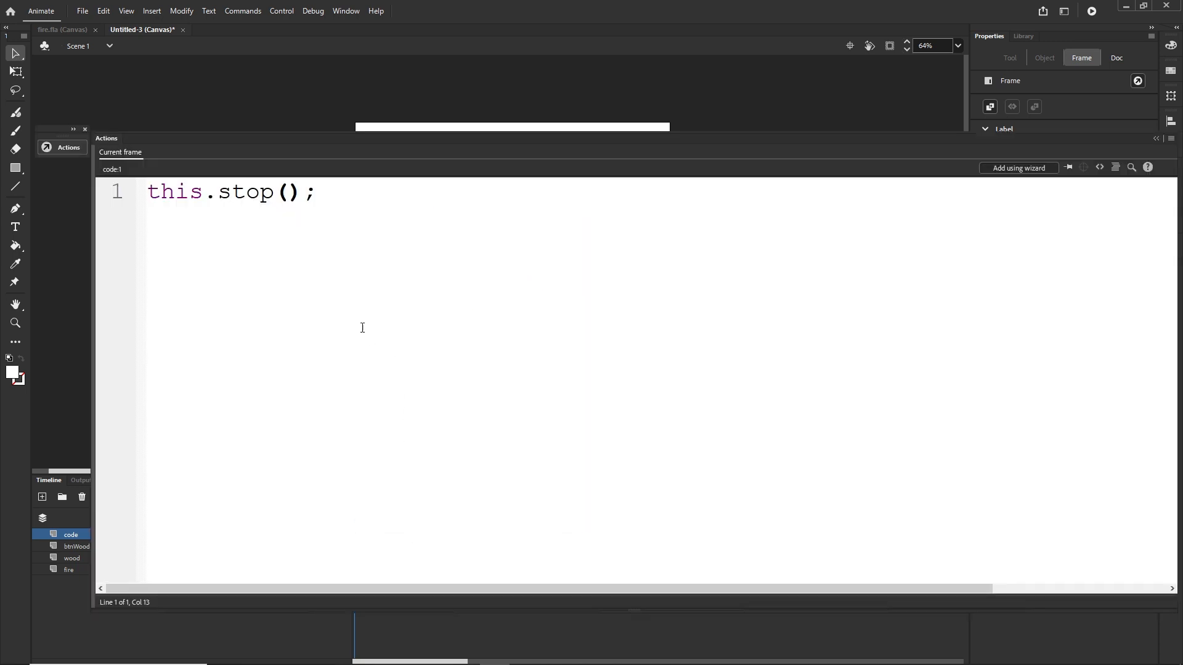
pyautogui.press('Return')
pyautogui.press('Return')
pyautogui.write('this.')
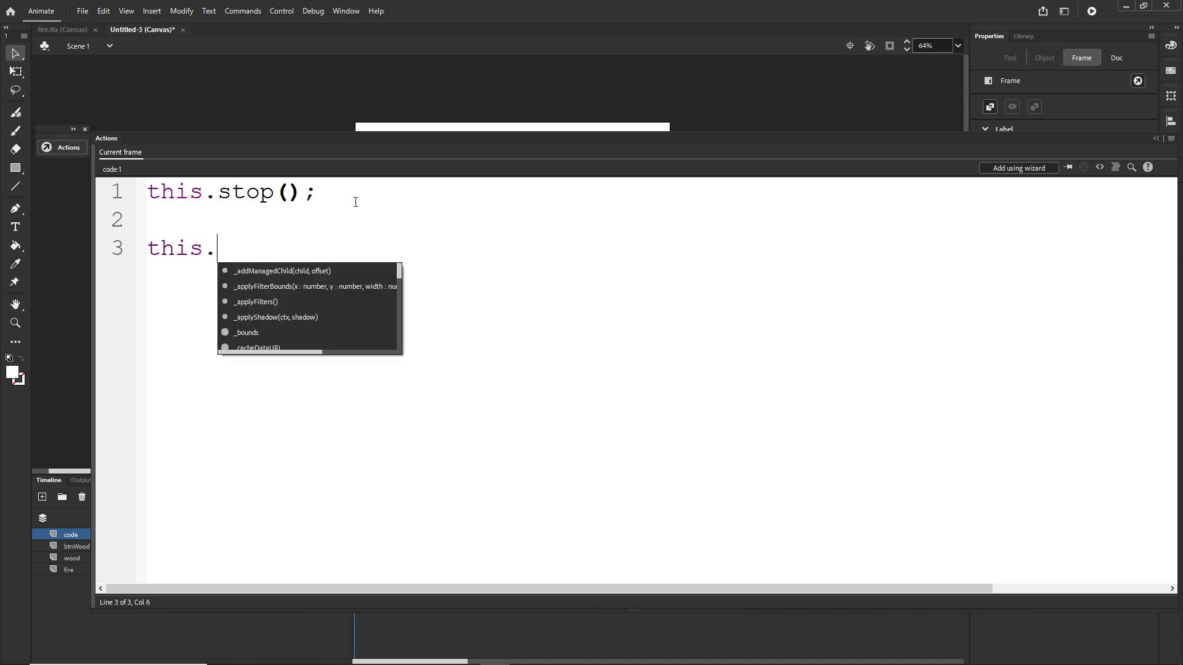
pyautogui.write('btnWood')
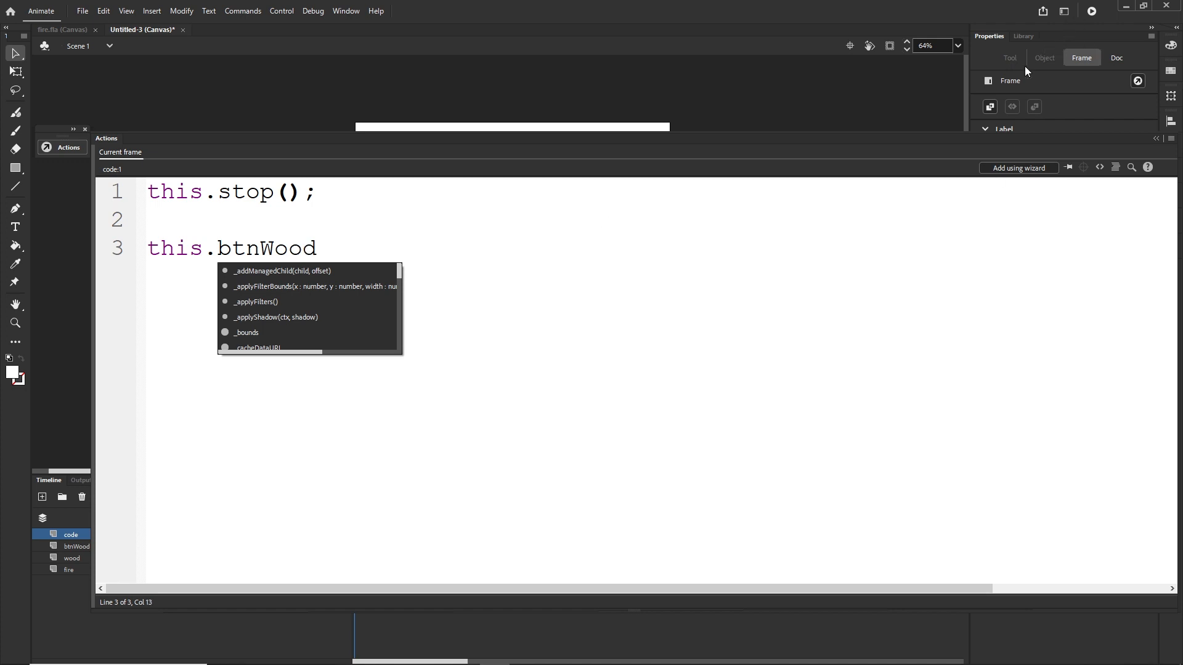
pyautogui.click(336, 252)
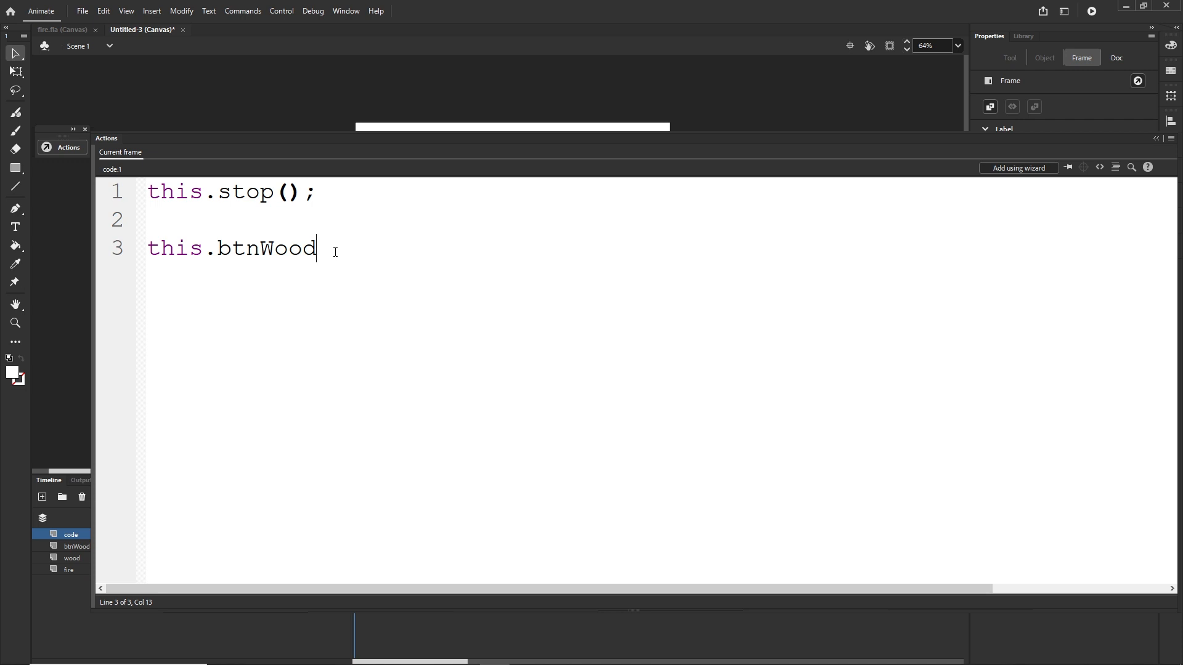
# Complete the btnWood statement with .on("click", addWood); so the button calls addWood
pyautogui.write('.on')
pyautogui.press('BackSpace')
pyautogui.press('BackSpace')
pyautogui.write('add')
pyautogui.press('BackSpace')
pyautogui.press('BackSpace')
pyautogui.press('BackSpace')
pyautogui.write('on("click"')
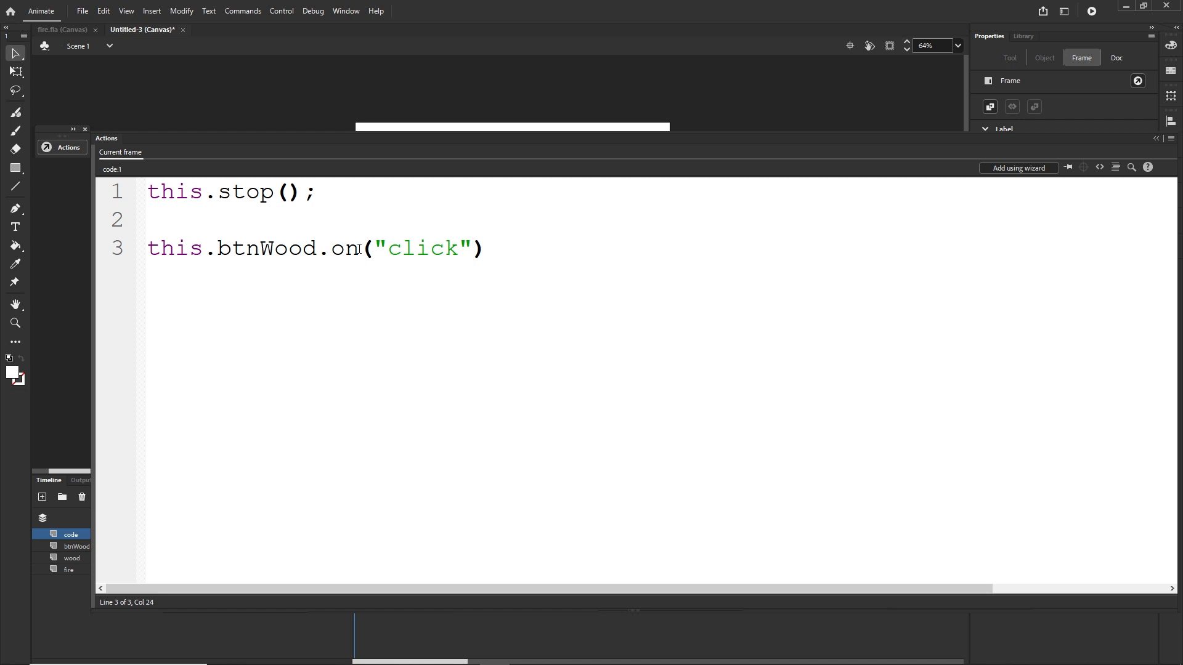
pyautogui.write(', addWood')
pyautogui.press('Right')
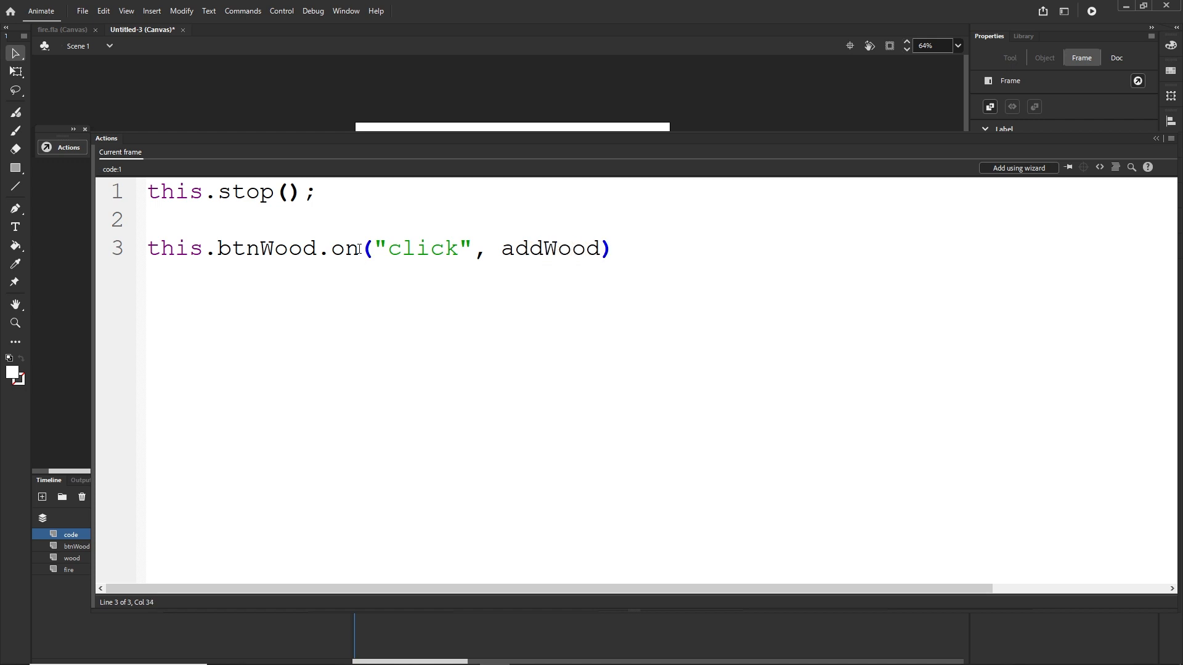
pyautogui.write(';')
pyautogui.click(597, 255)
pyautogui.click(643, 255)
# Declare an empty function addWood () { } below the click listener, reusing the handler name from that line
pyautogui.press('Return')
pyautogui.press('Return')
pyautogui.write('functi')
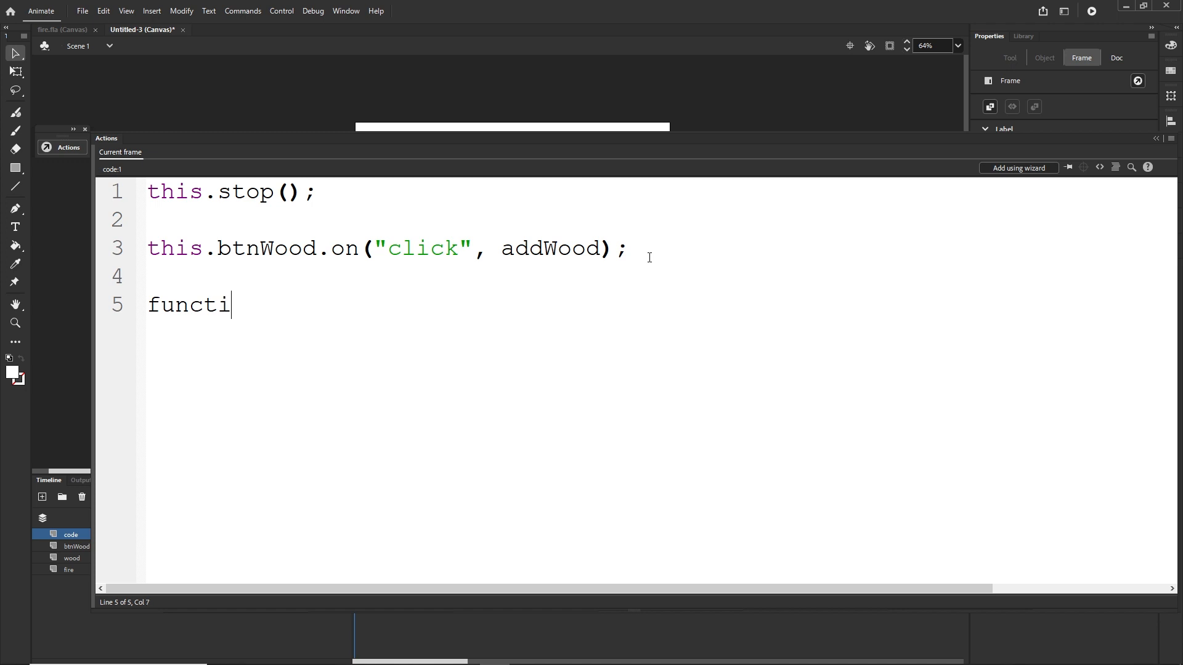
pyautogui.write('on')
pyautogui.moveTo(601, 252); pyautogui.dragTo(503, 254)
pyautogui.hotkey('ctrl', 'c')
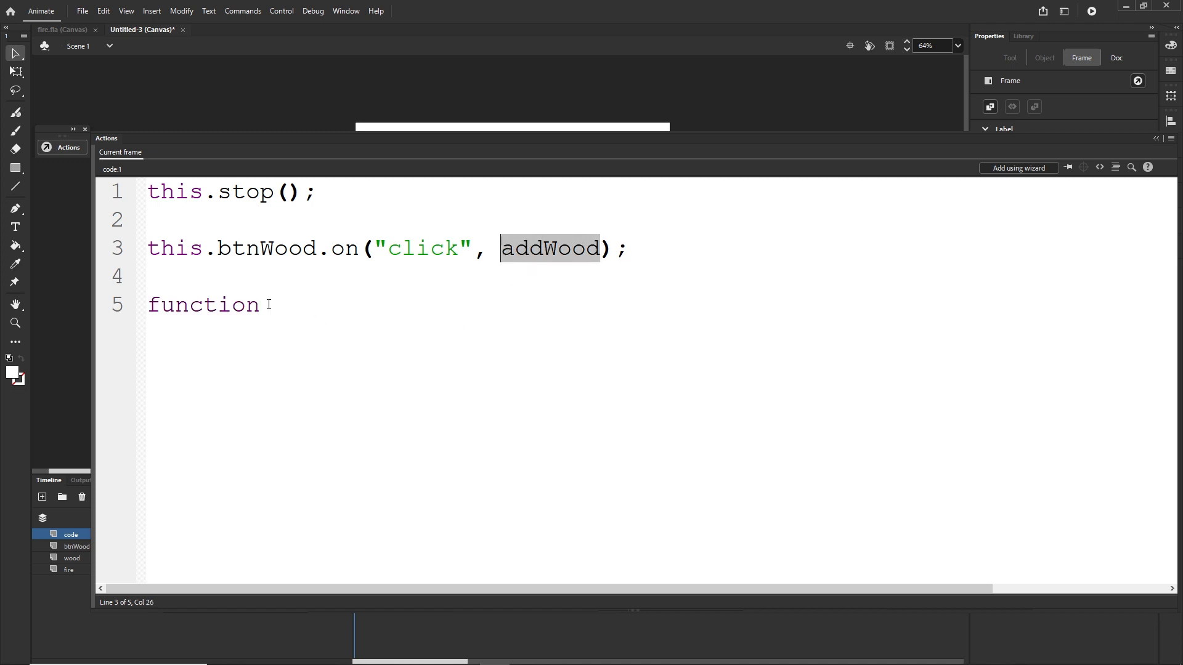
pyautogui.click(268, 305)
pyautogui.hotkey('ctrl', 'v')
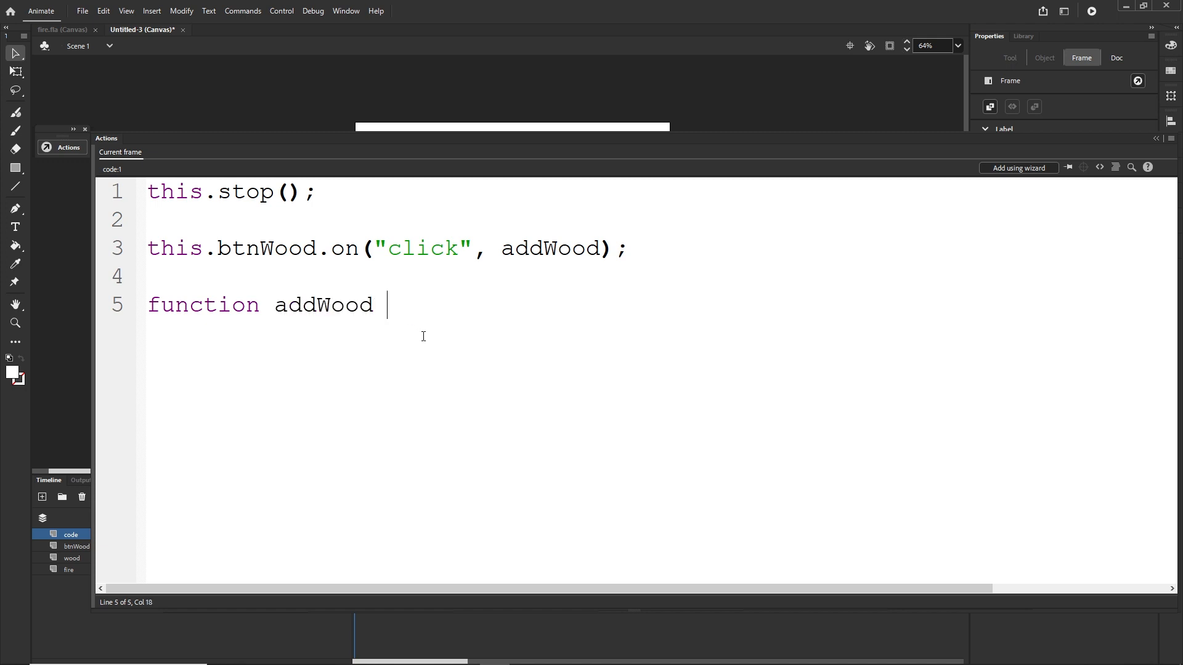
pyautogui.write('() {')
pyautogui.press('Return')
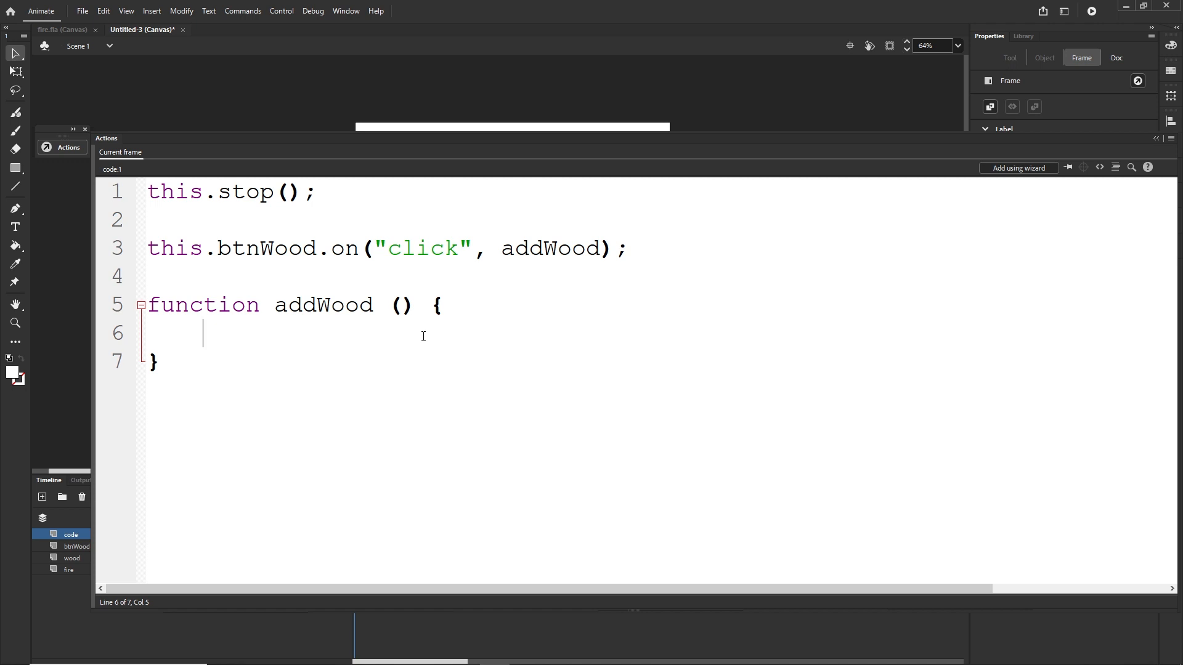
# Add the call this.play() inside the addWood function body on line 6
pyautogui.write('this.play(')
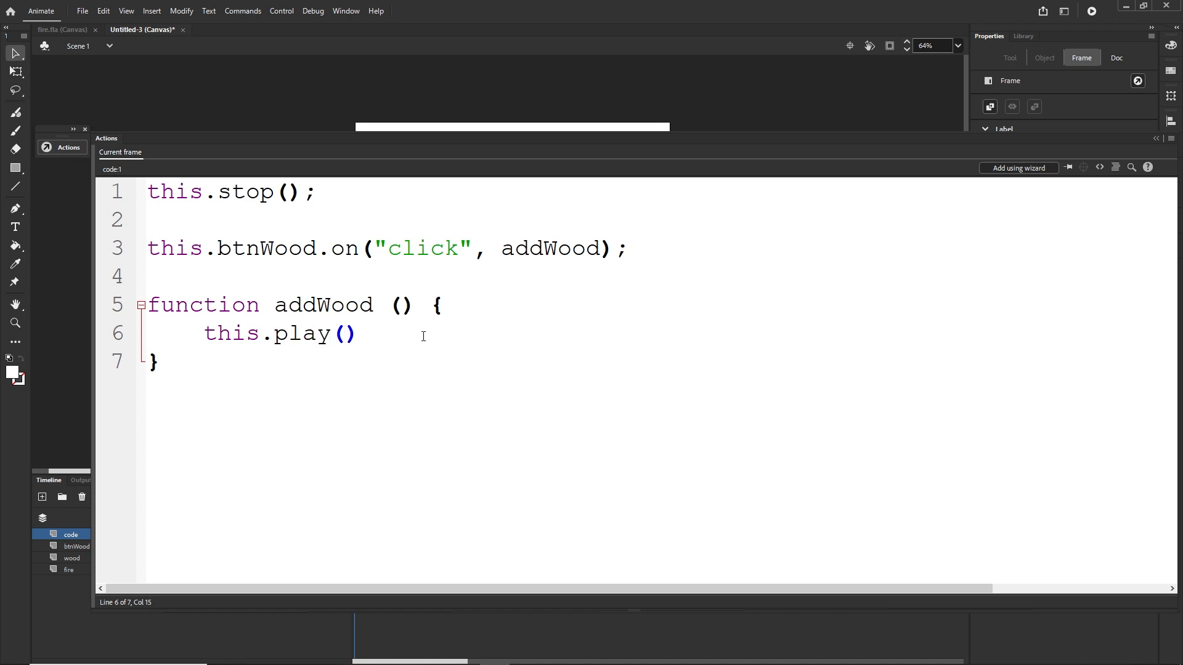
pyautogui.moveTo(260, 333); pyautogui.dragTo(205, 335)
pyautogui.click(261, 333)
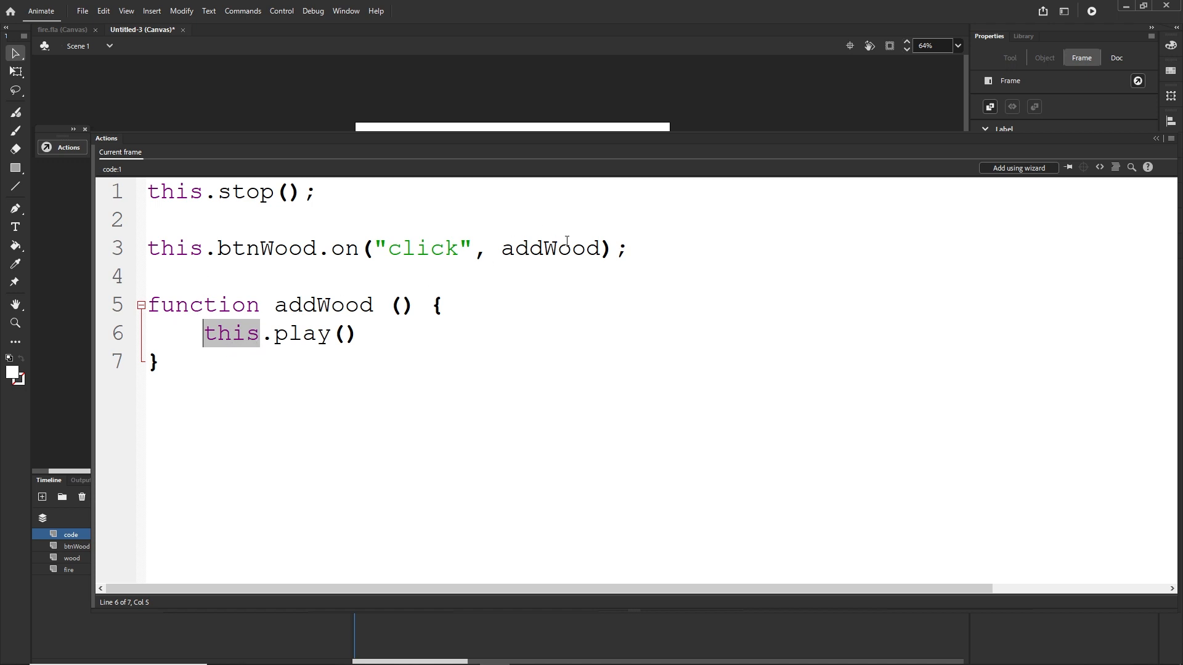
# Append .bind(this) to the addWood handler in the btnWood click listener on line 3
pyautogui.click(600, 249)
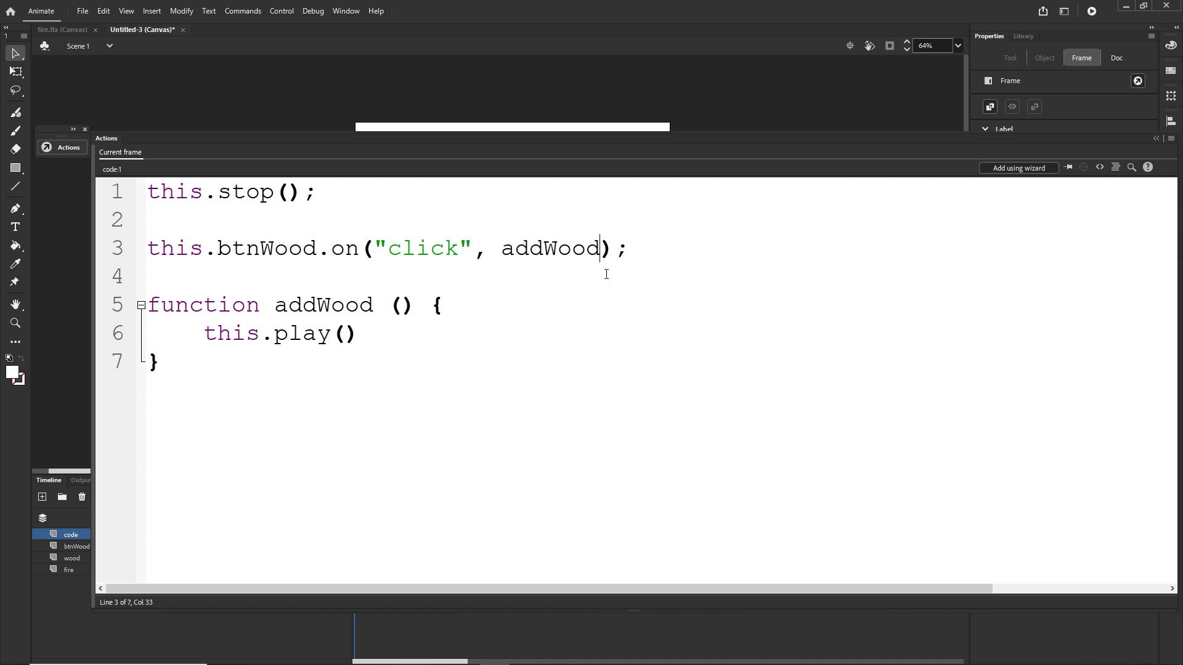
pyautogui.write('.bind(')
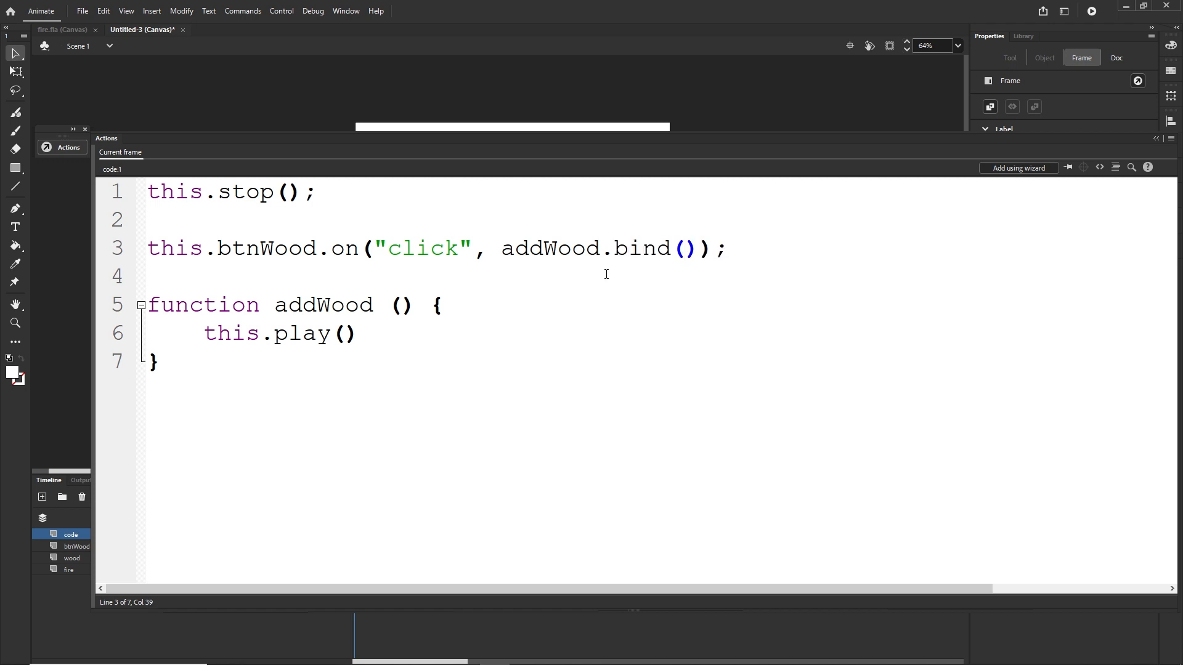
pyautogui.write('this')
pyautogui.moveTo(755, 249); pyautogui.dragTo(607, 256)
pyautogui.moveTo(262, 339); pyautogui.dragTo(212, 341)
pyautogui.click(415, 382)
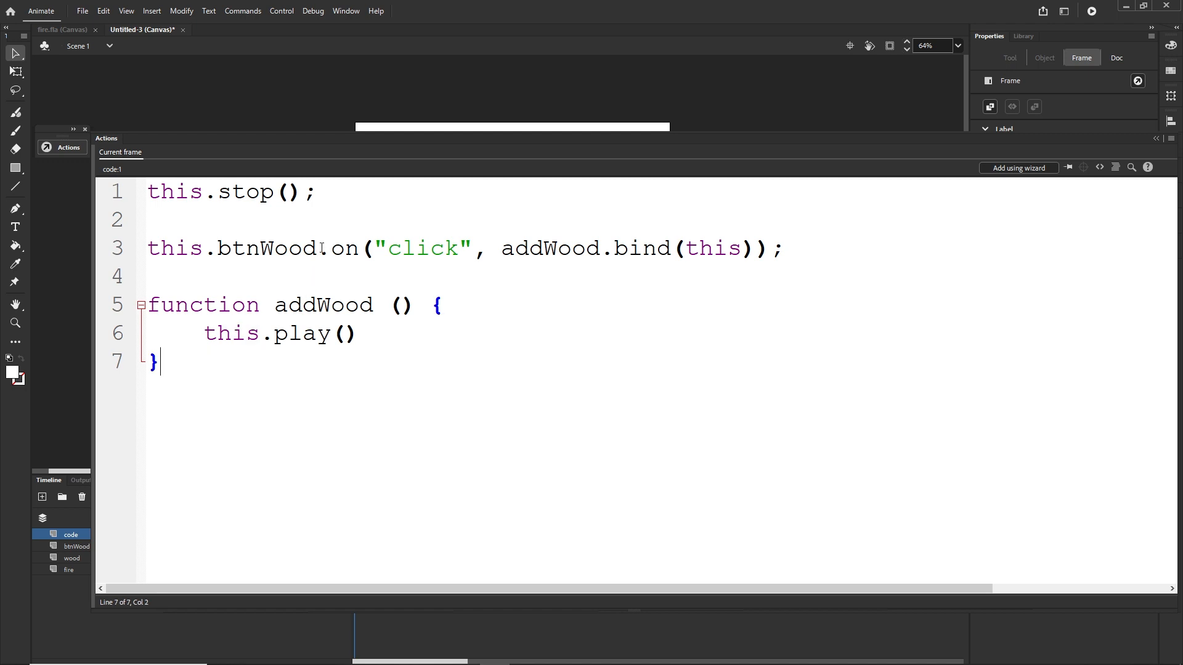
# Review the button name, handler, bind call and function declaration in the frame 1 script, and collapse the script editor
pyautogui.moveTo(318, 252); pyautogui.dragTo(219, 252)
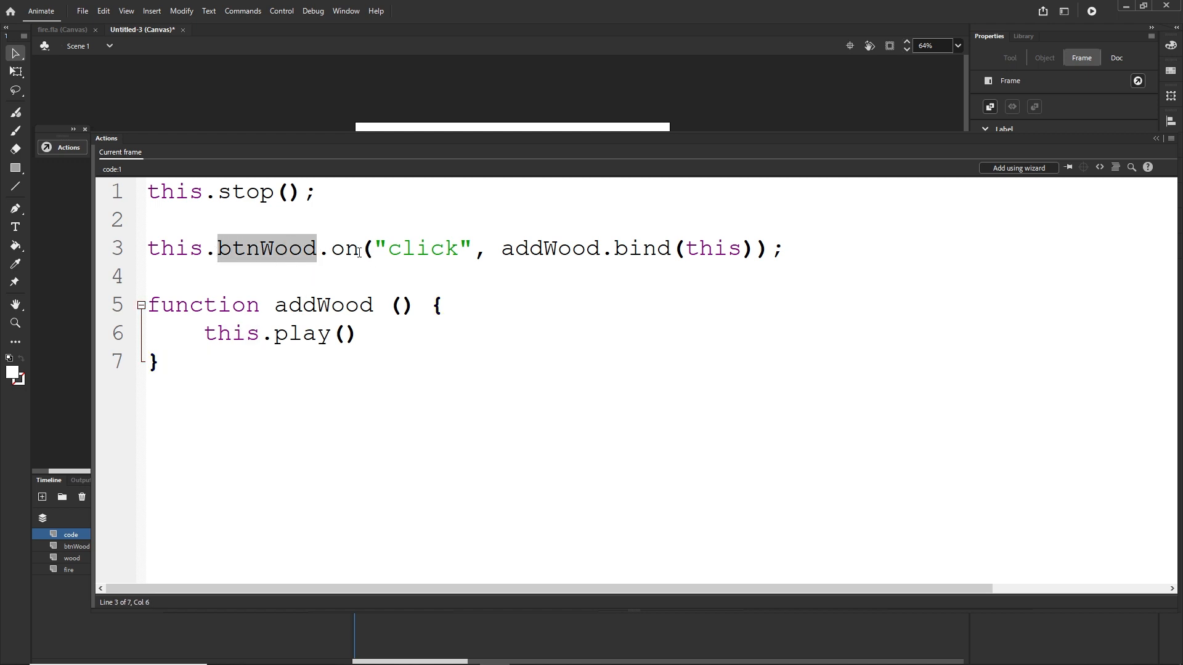
pyautogui.moveTo(601, 253); pyautogui.dragTo(502, 252)
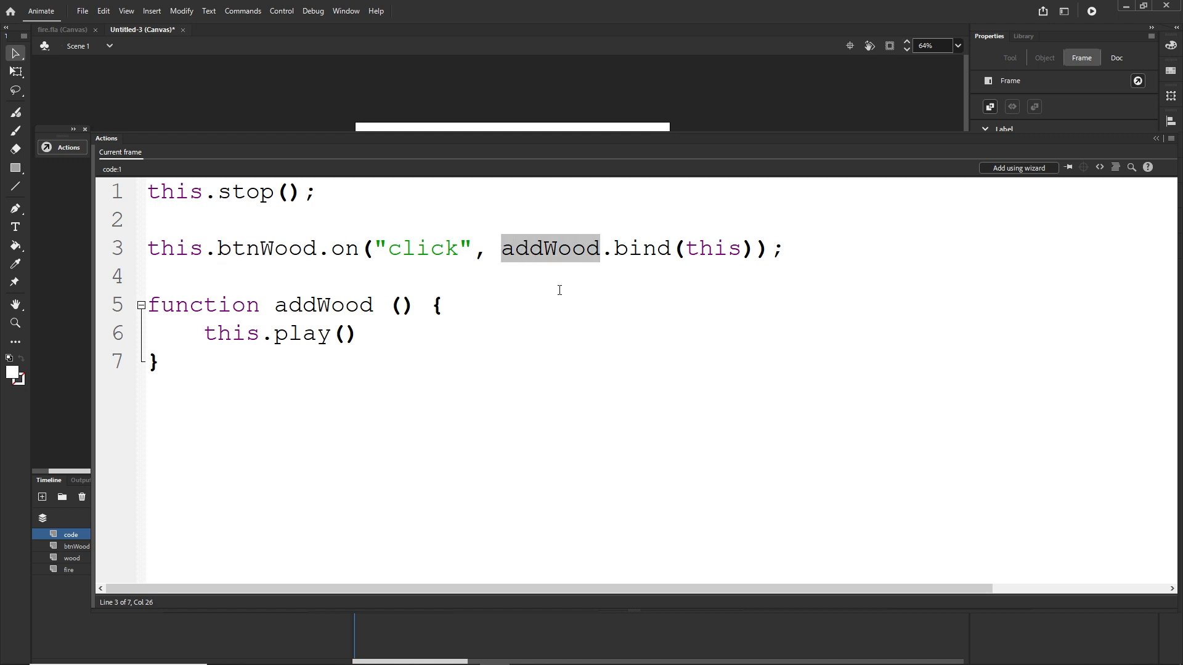
pyautogui.moveTo(743, 249); pyautogui.dragTo(614, 250)
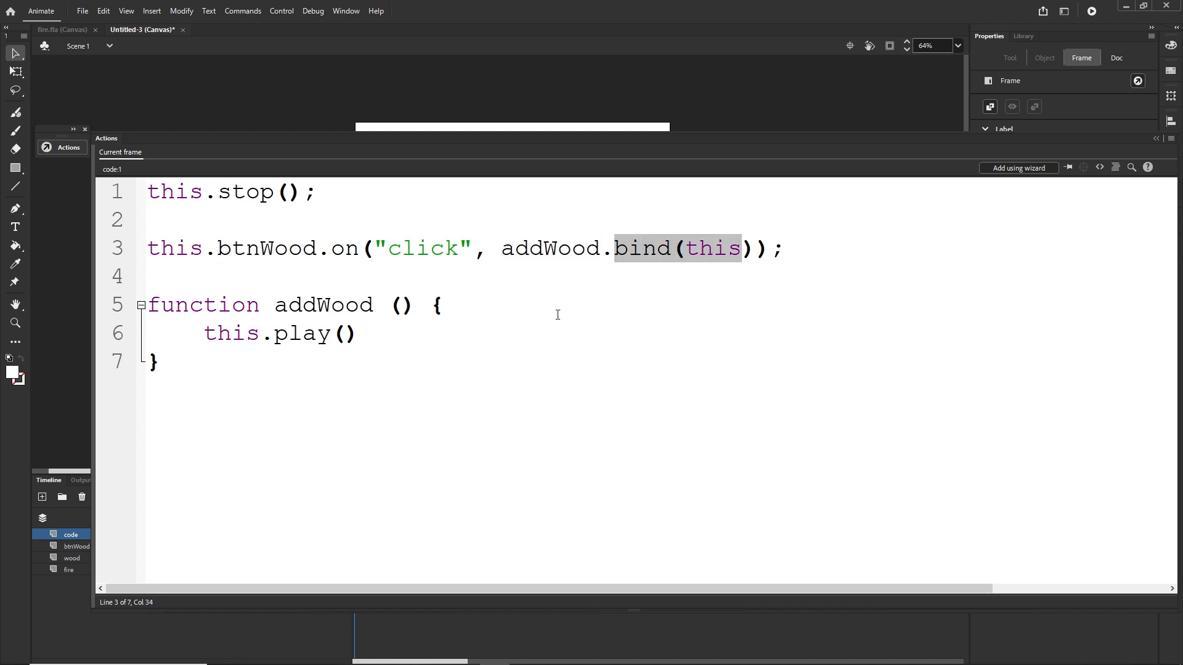
pyautogui.moveTo(437, 306); pyautogui.dragTo(218, 306)
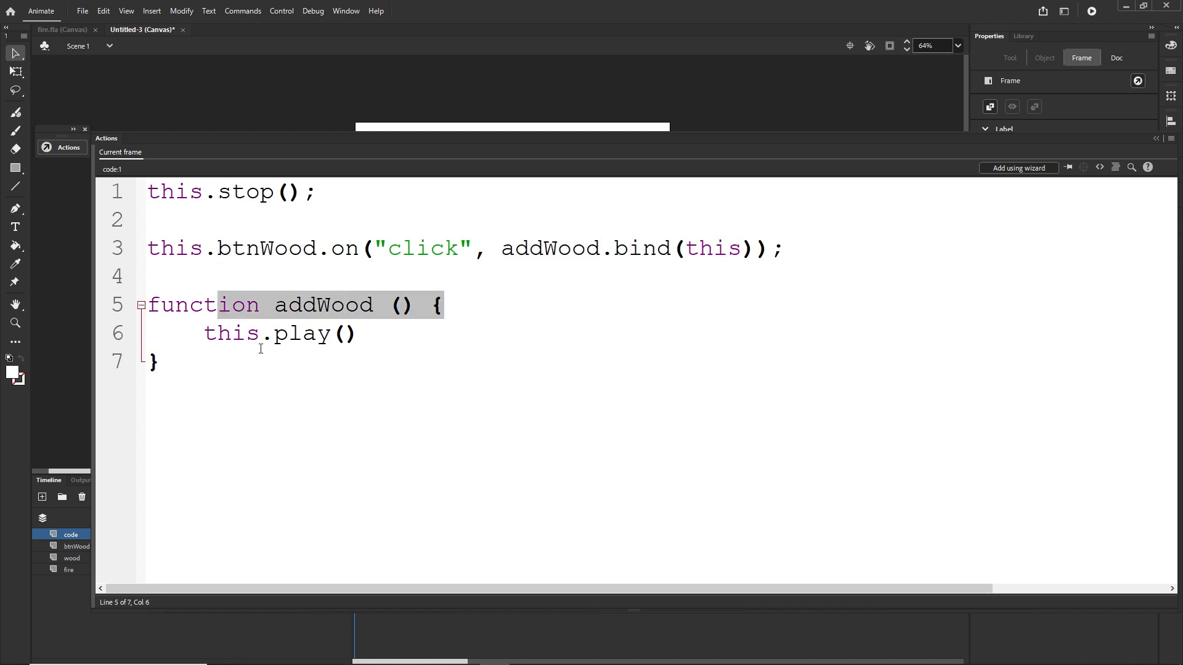
pyautogui.click(271, 353)
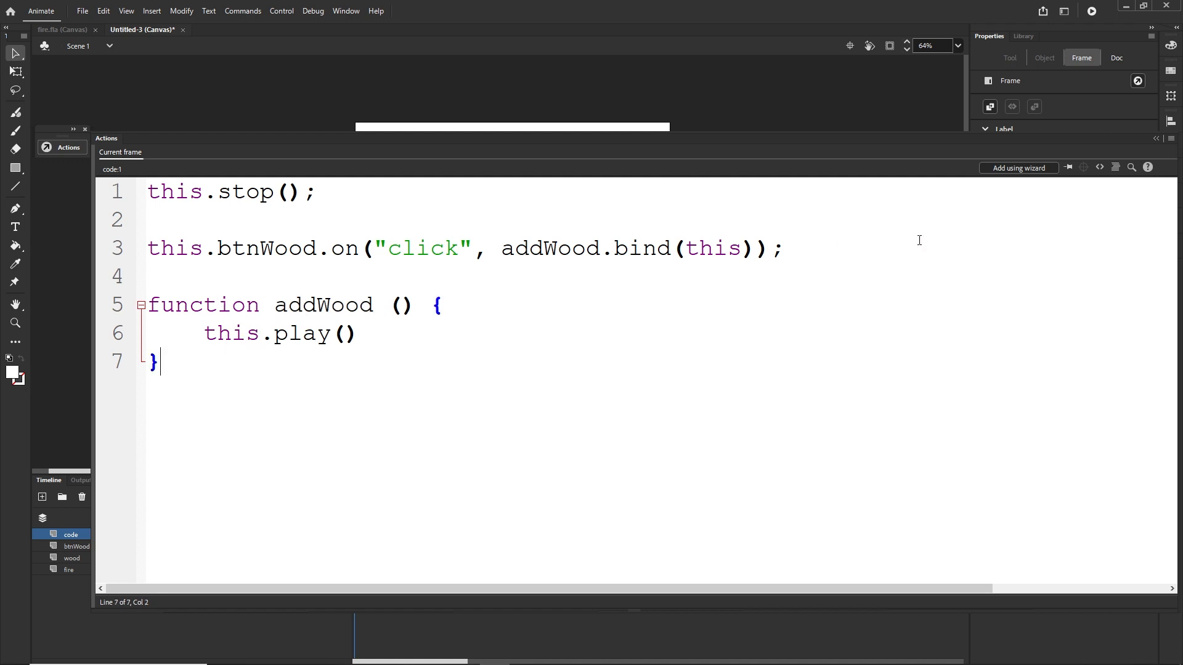
pyautogui.click(1156, 138)
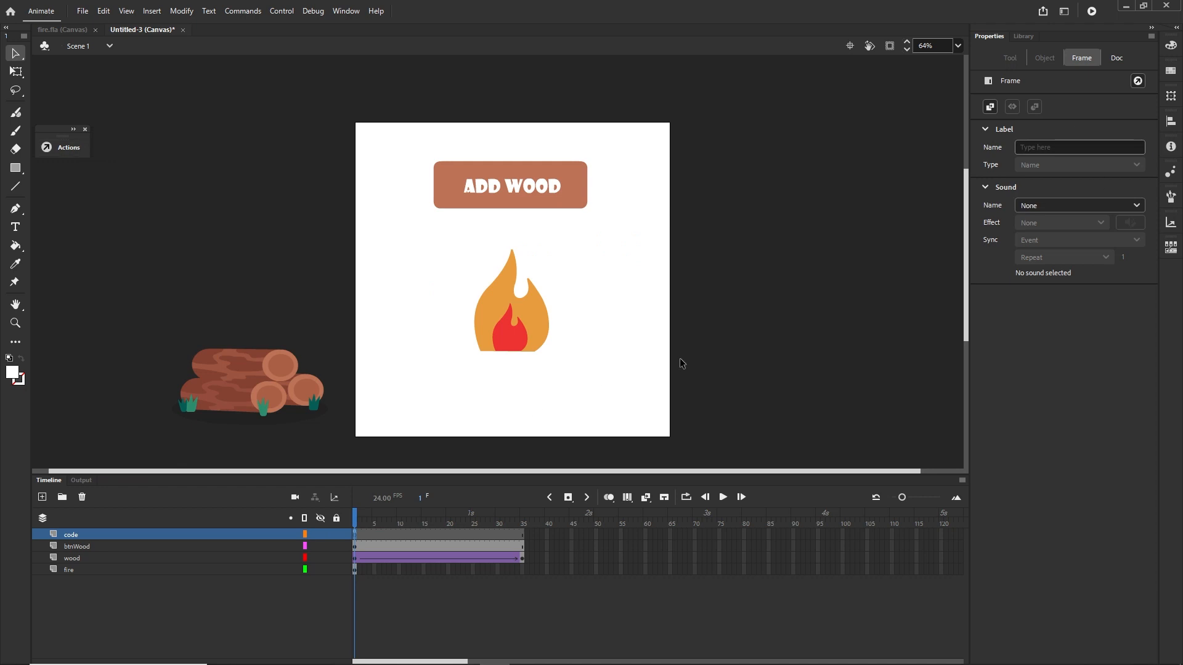
# Test the movie in the browser, trigger the ADD WOOD button, and return to the timeline in Animate
pyautogui.click(728, 334)
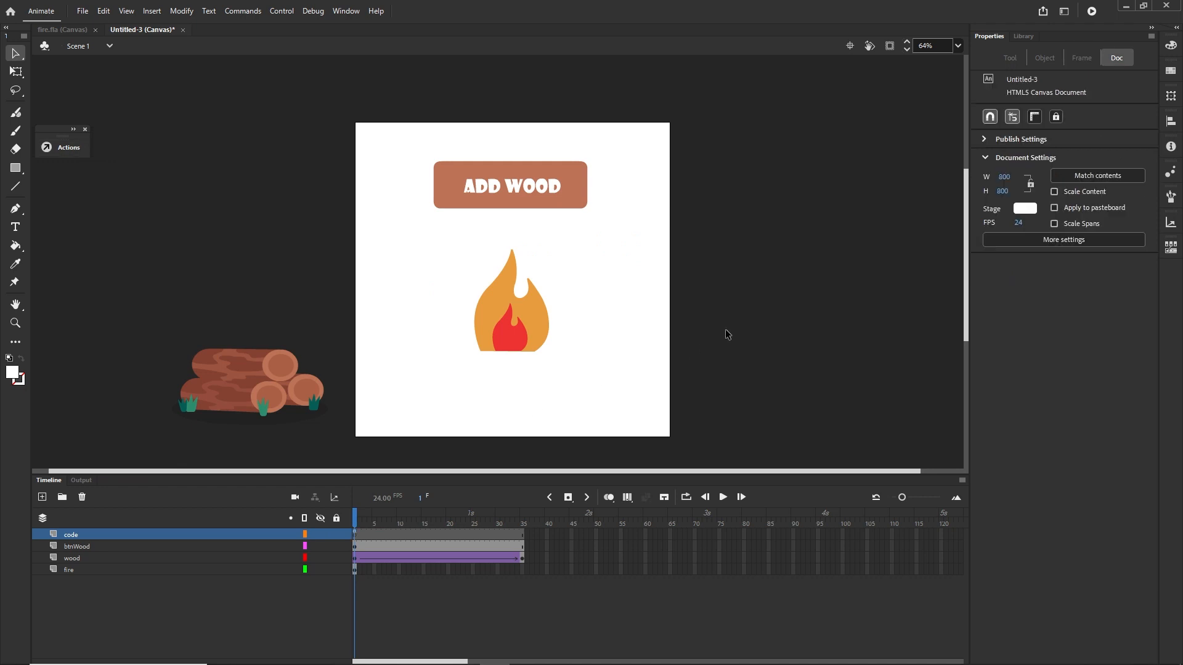
pyautogui.hotkey('ctrl', 'Return')
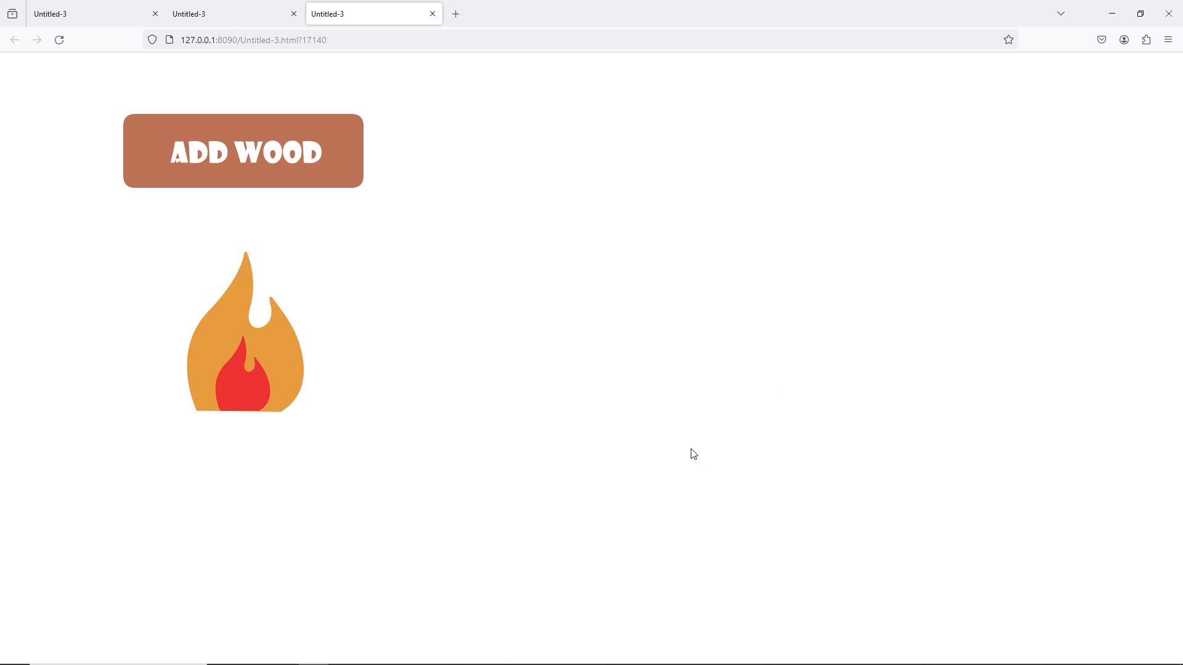
pyautogui.click(226, 157)
pyautogui.click(501, 658)
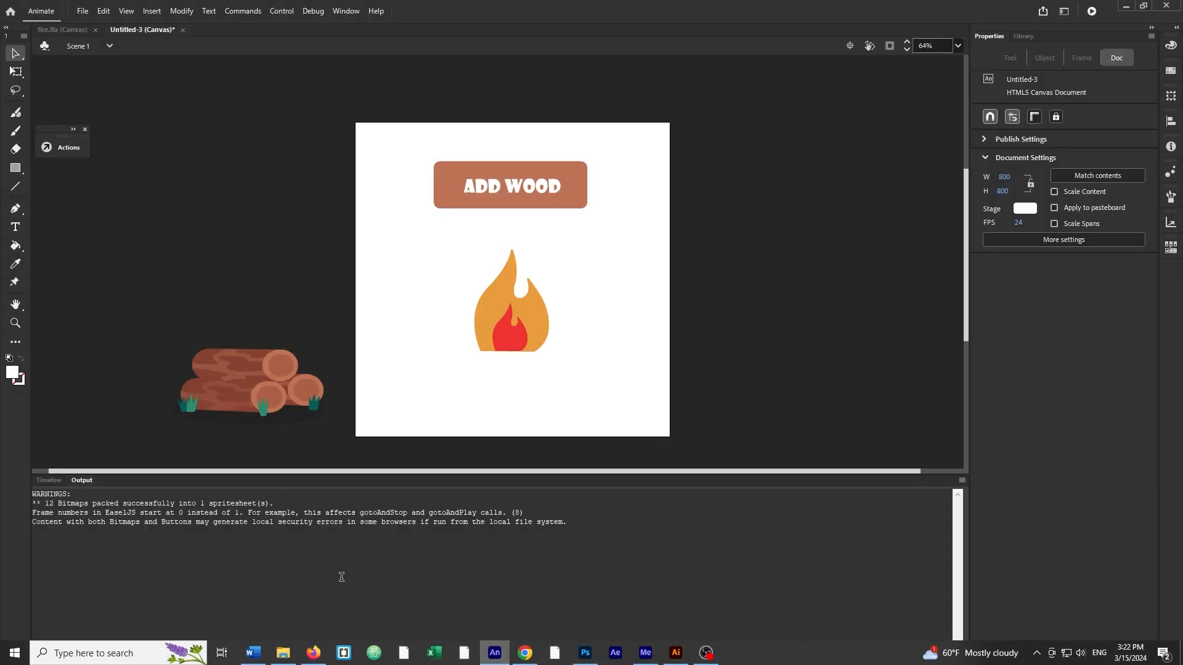
pyautogui.click(50, 480)
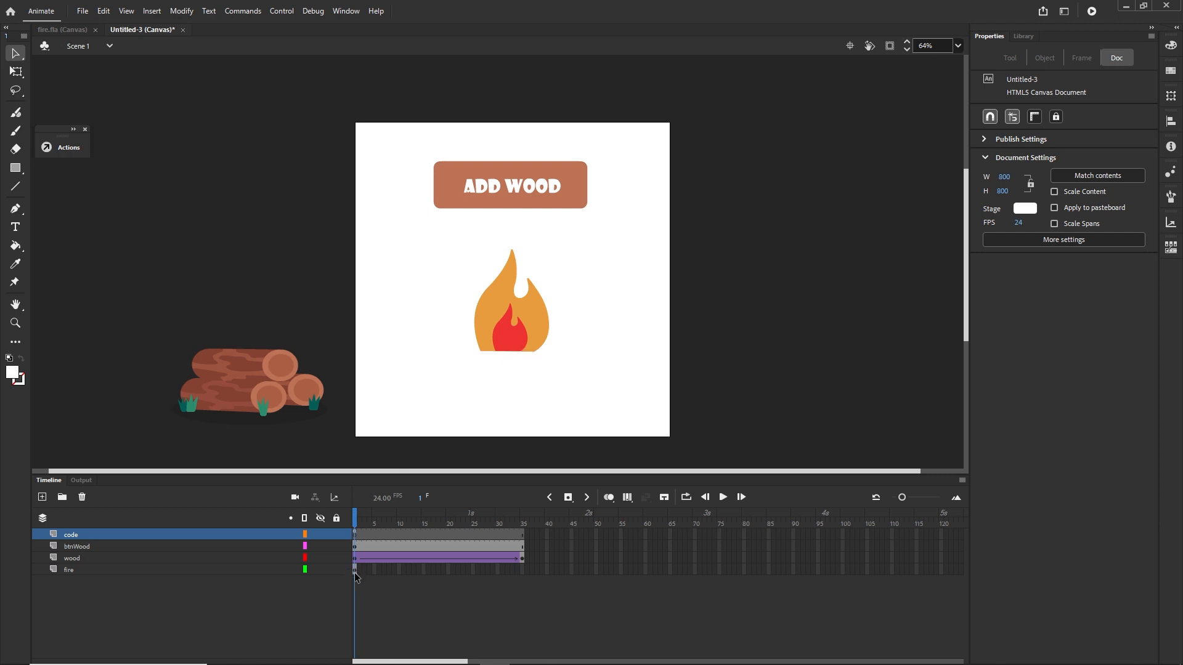
# Compare frames 1 and 2 on the timeline, test ADD WOOD in the browser again, and return to Animate's timeline
pyautogui.click(360, 521)
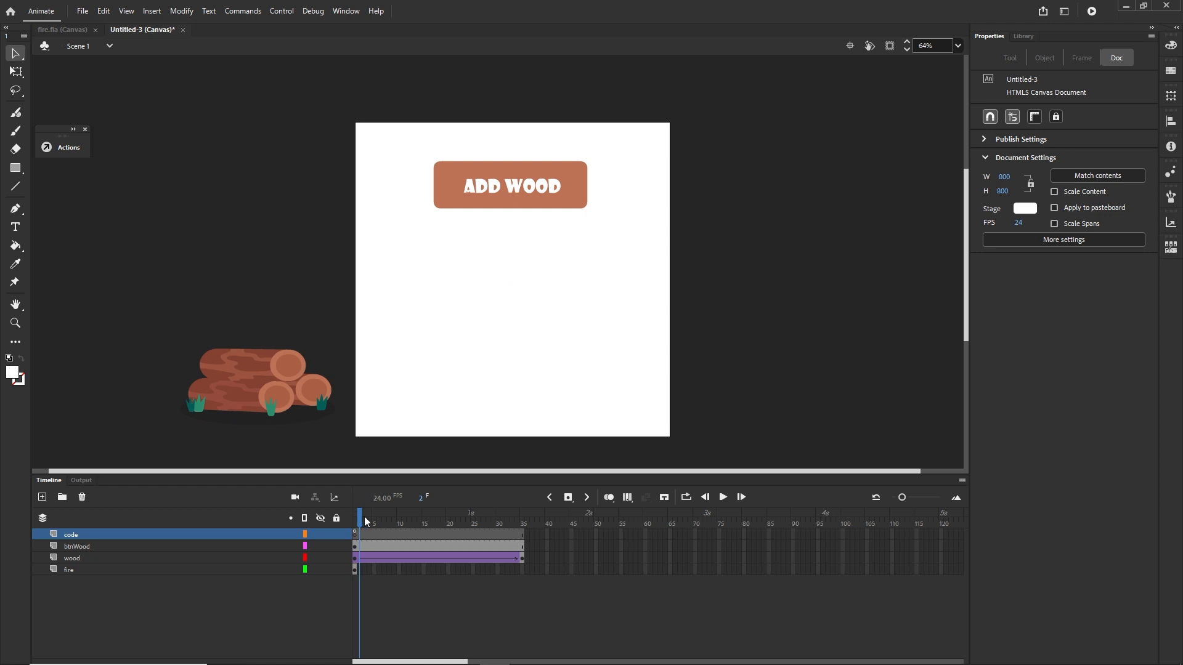
pyautogui.click(354, 521)
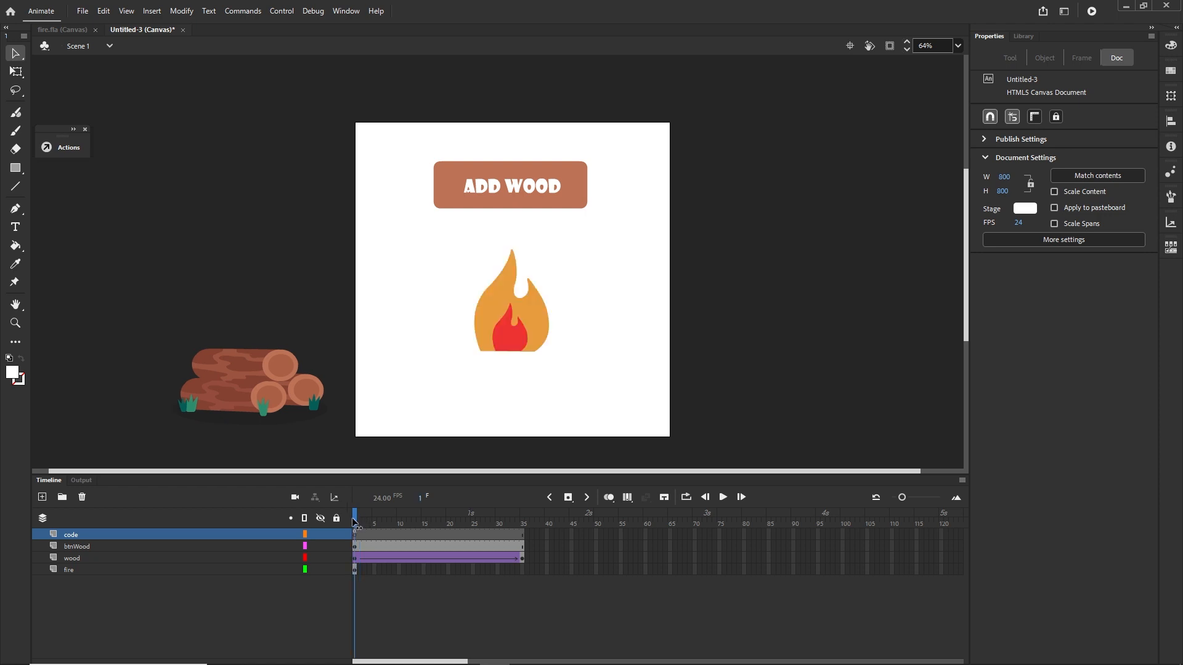
pyautogui.moveTo(356, 522)
pyautogui.mouseDown()
pyautogui.moveTo(560, 523)
pyautogui.moveTo(527, 542)
pyautogui.moveTo(348, 528)
pyautogui.mouseUp()
pyautogui.click(507, 521)
pyautogui.hotkey('ctrl', 'Return')
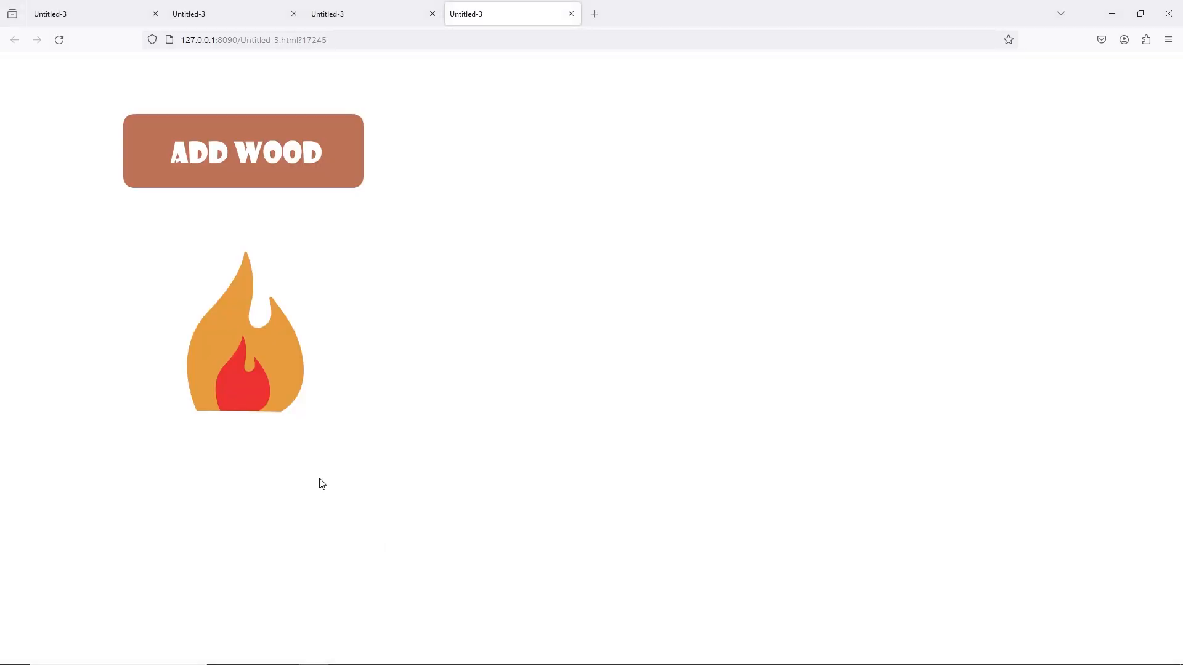
pyautogui.click(232, 162)
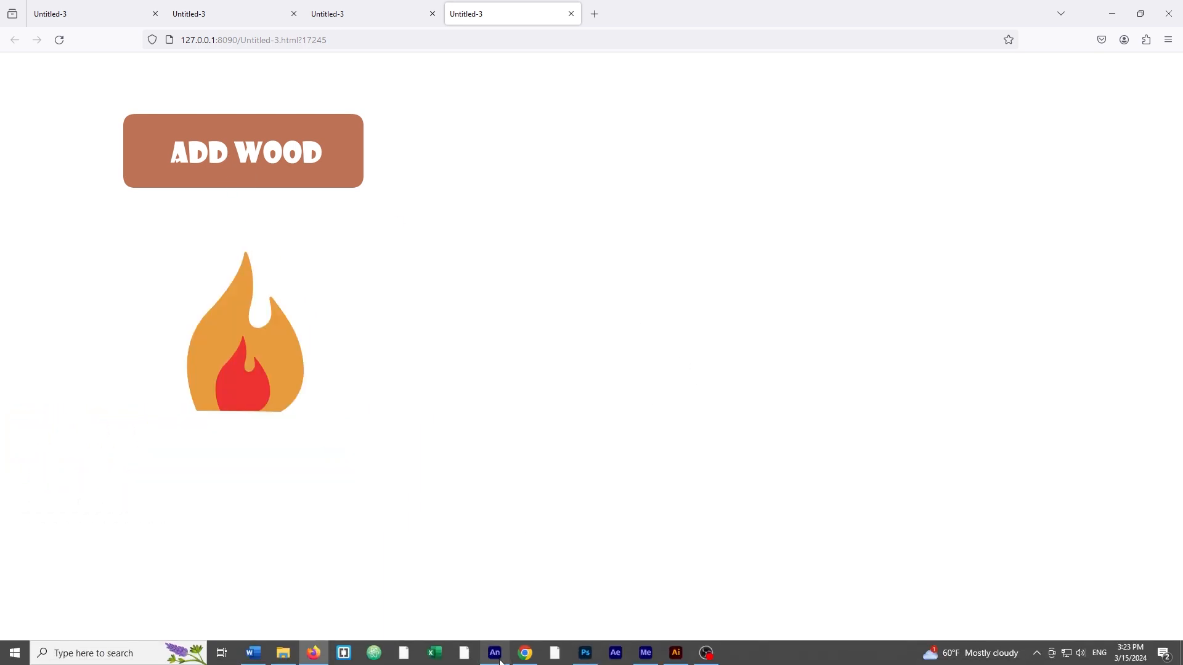
pyautogui.click(495, 652)
pyautogui.click(54, 480)
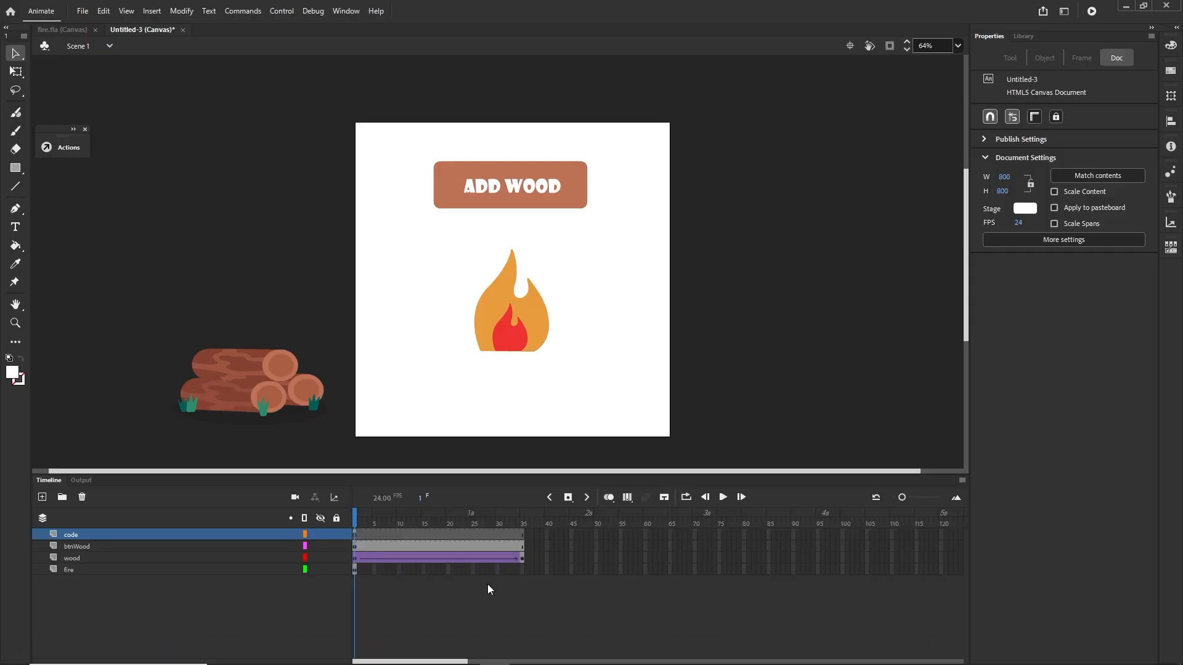
# Insert a blank keyframe at frame 35 of the code layer, where the wood animation ends
pyautogui.click(72, 546)
pyautogui.click(71, 535)
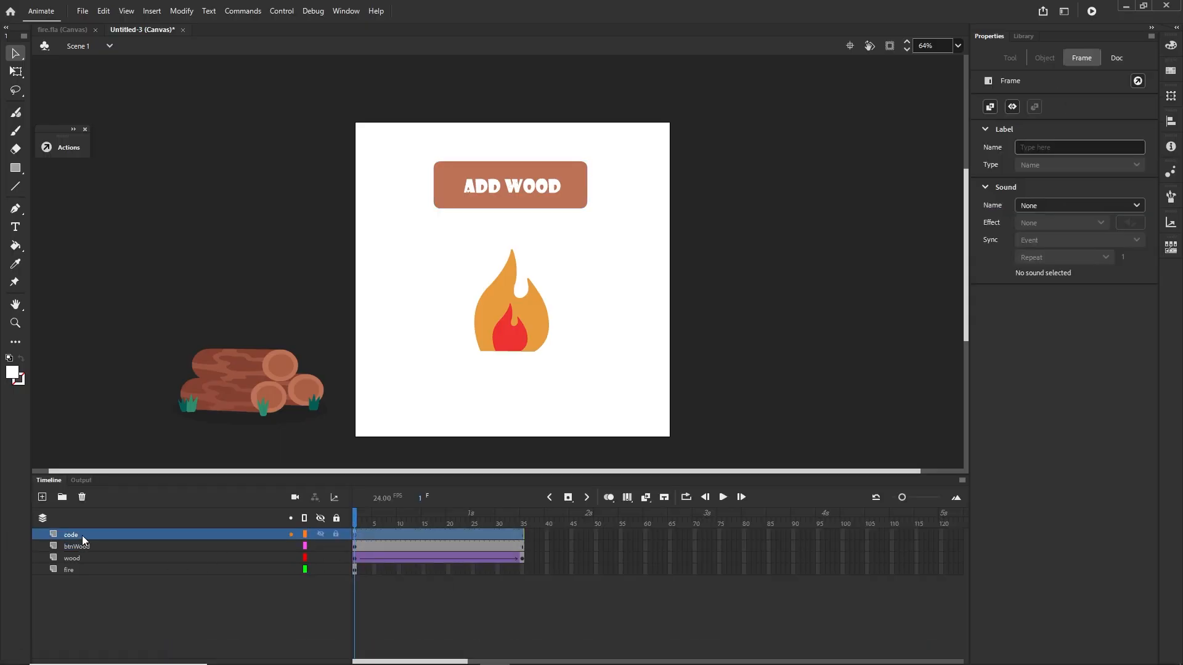
pyautogui.click(558, 596)
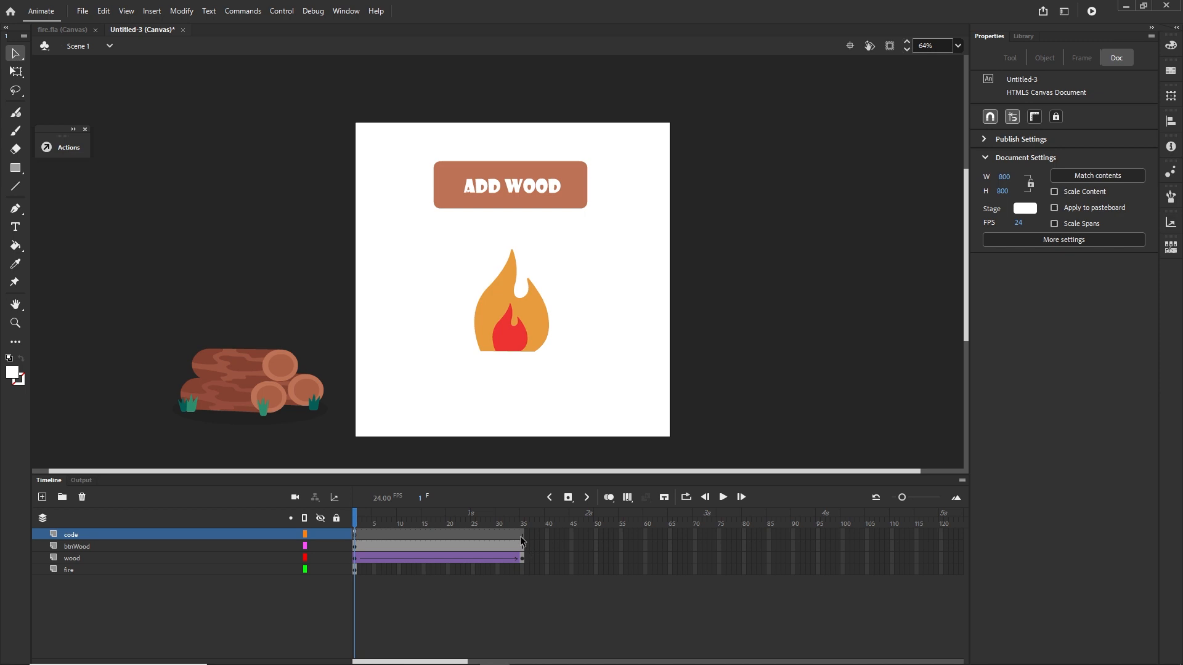
pyautogui.click(521, 540)
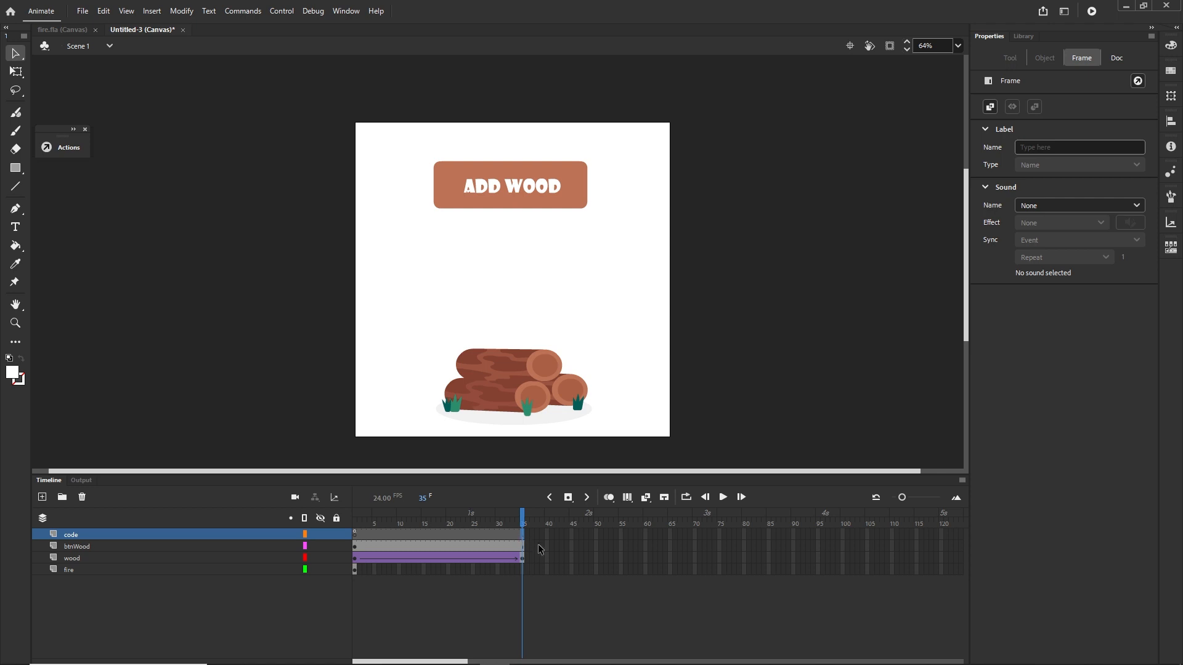
pyautogui.press('F7')
pyautogui.moveTo(524, 517); pyautogui.dragTo(473, 515)
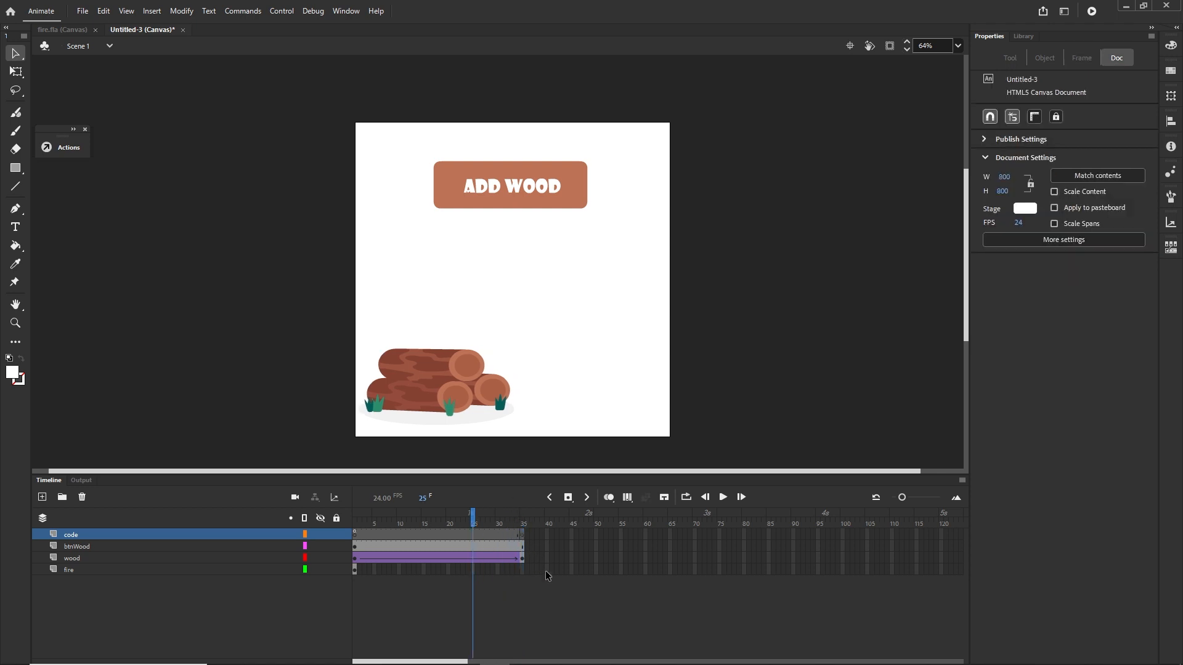
# Add the script this.stop(); to frame 35 of the code layer and collapse the script editor
pyautogui.click(523, 535)
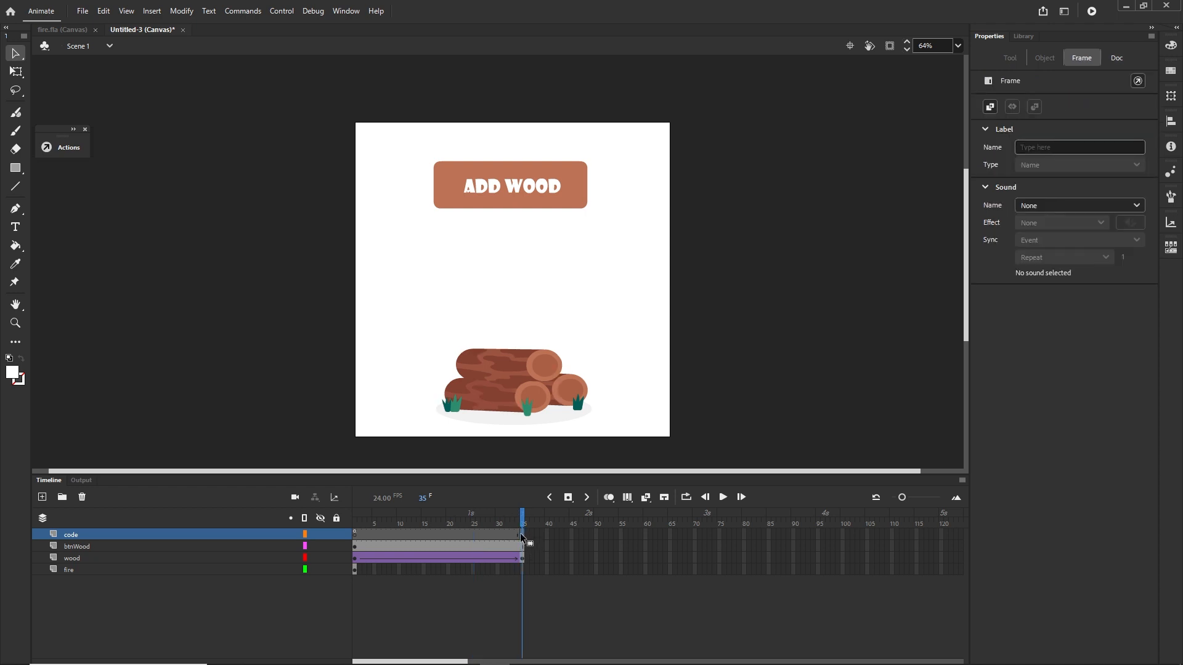
pyautogui.rightClick(521, 533)
pyautogui.click(562, 525)
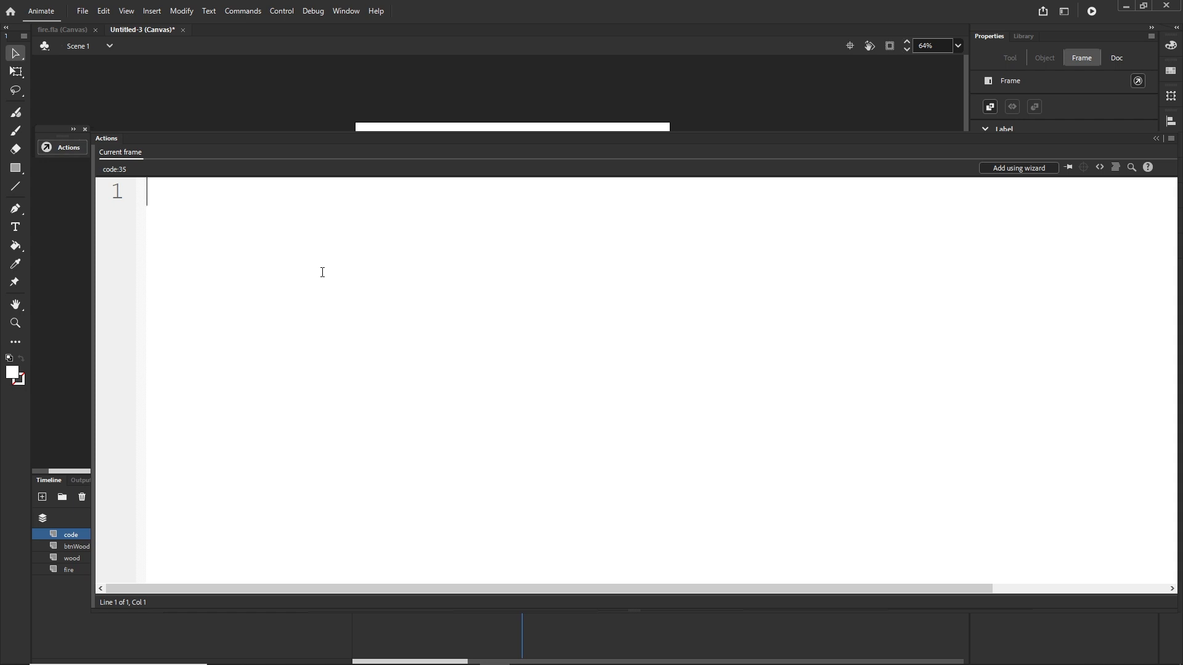
pyautogui.write('this.stop')
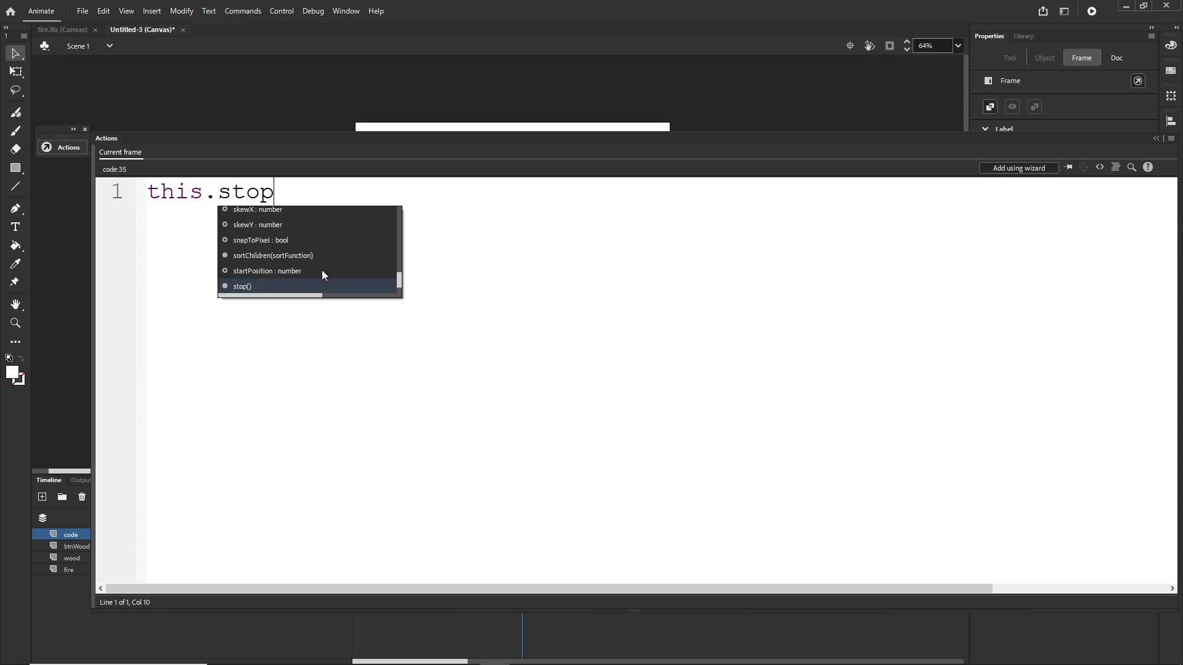
pyautogui.write('();')
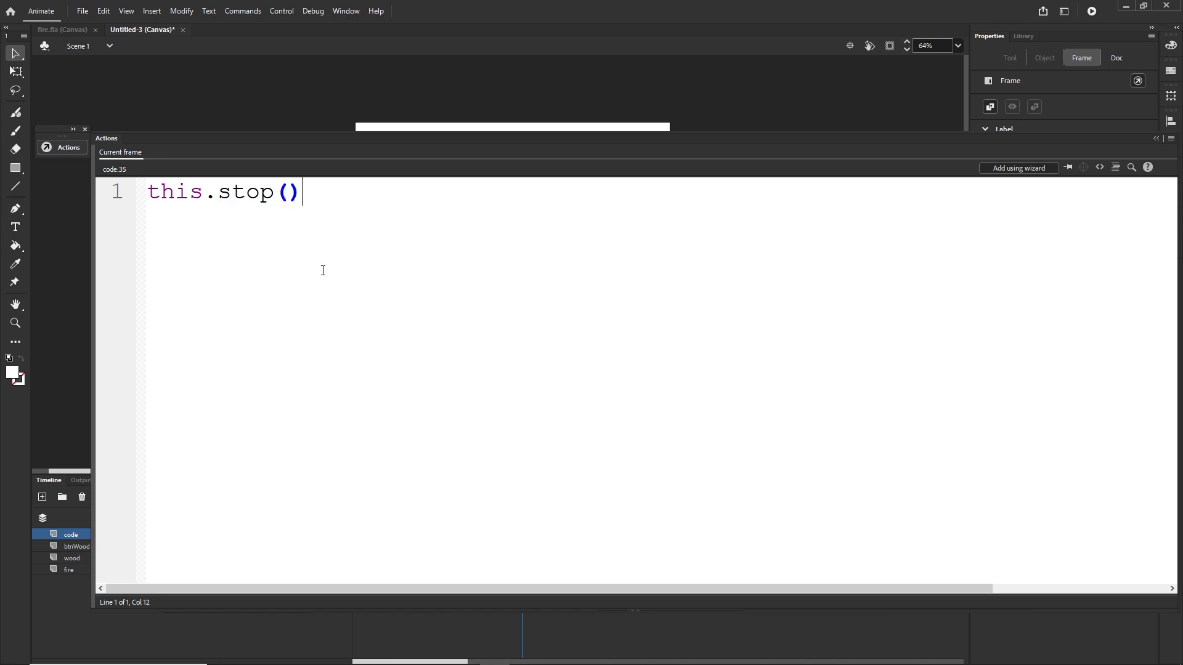
pyautogui.click(1156, 138)
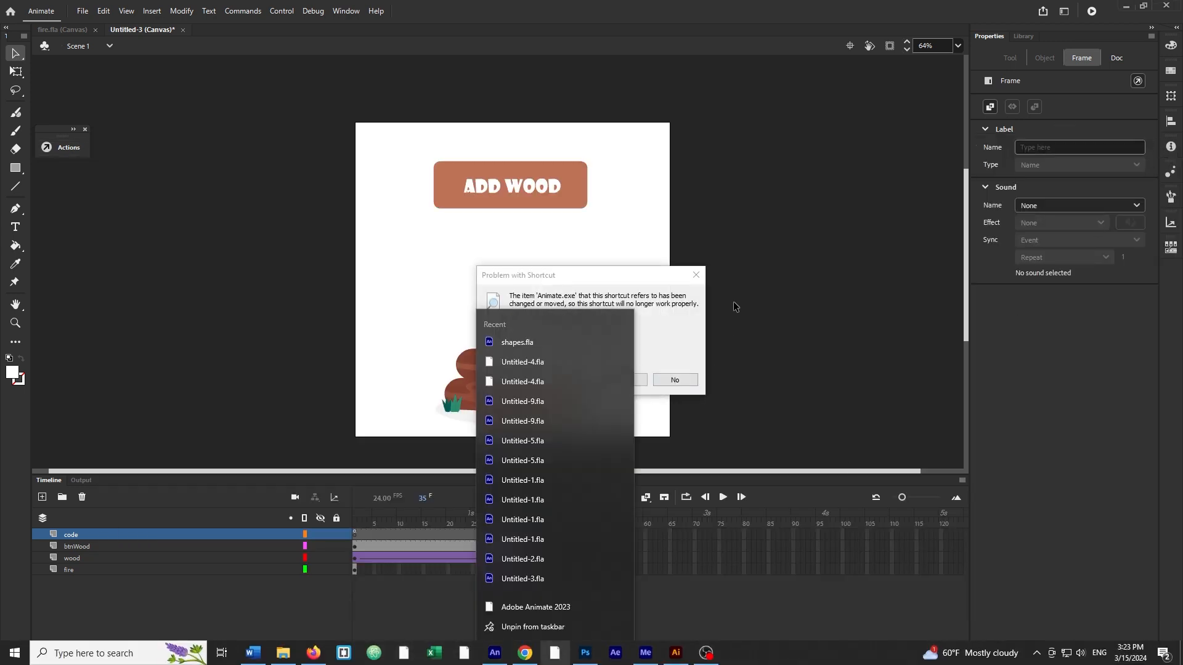
pyautogui.click(696, 275)
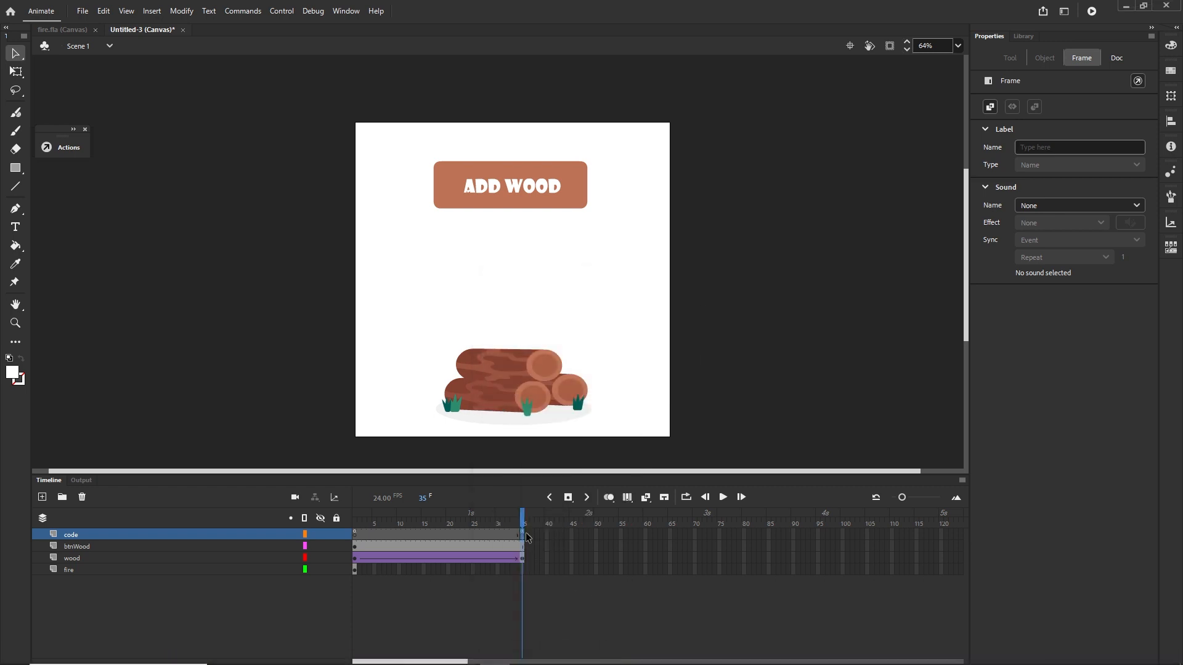
# Review the scripts on frames 1 and 35 of the code layer
pyautogui.moveTo(523, 522); pyautogui.dragTo(356, 542)
pyautogui.click(353, 535)
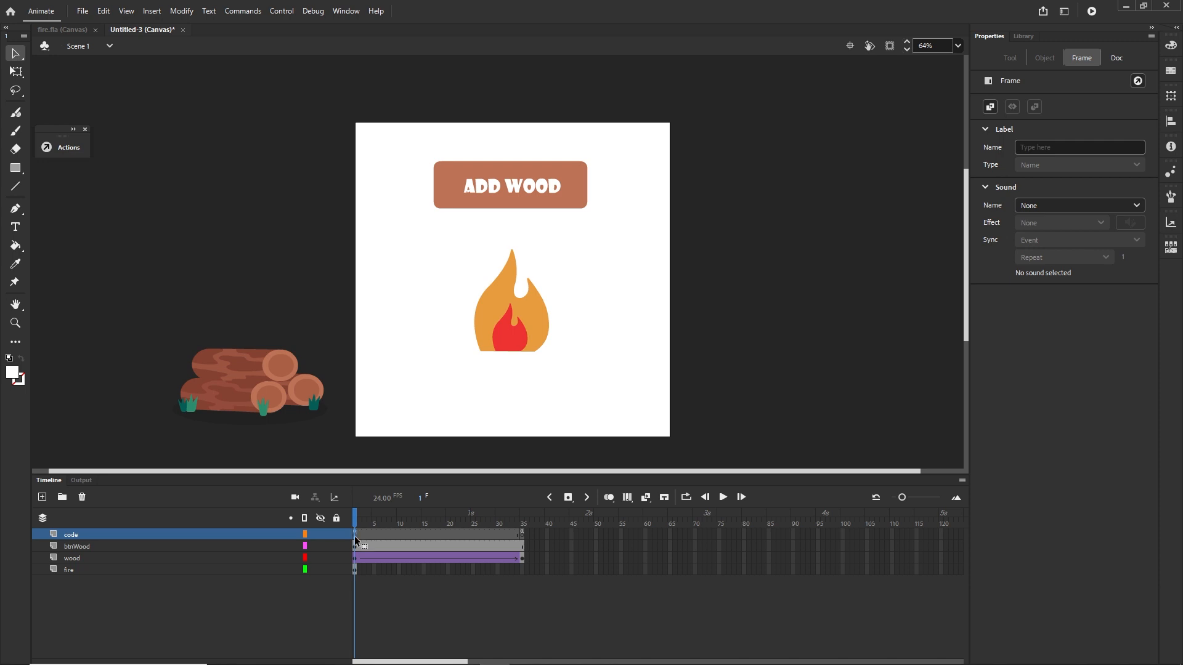
pyautogui.press('F9')
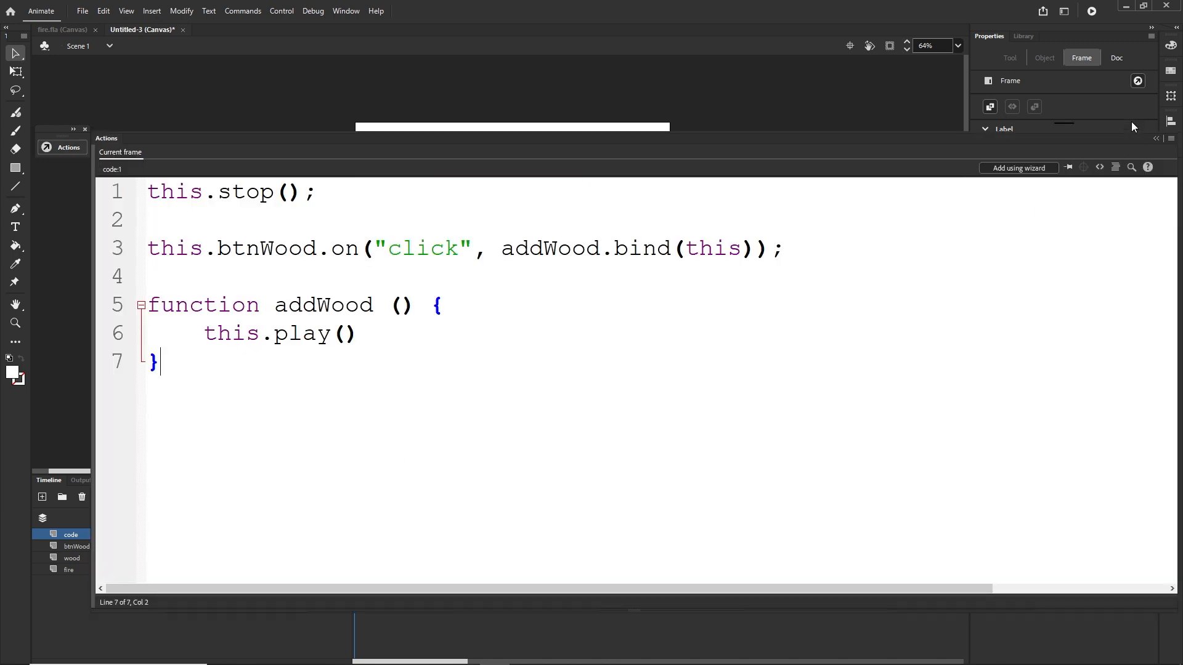
pyautogui.click(1157, 138)
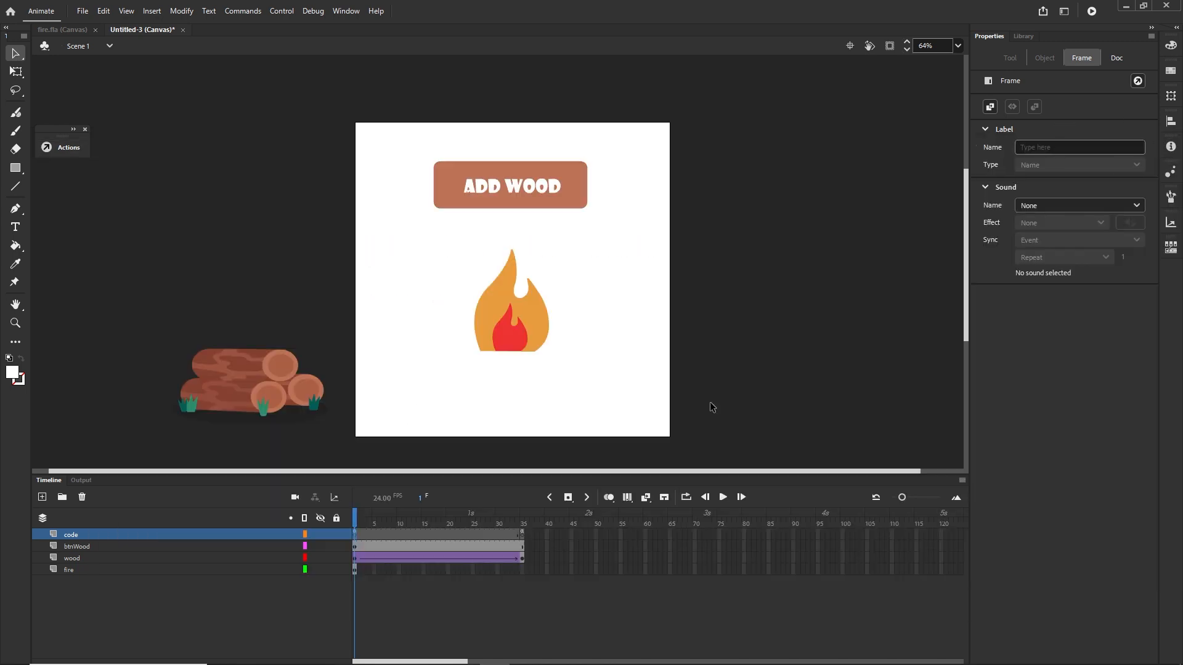
pyautogui.click(524, 534)
pyautogui.press('F9')
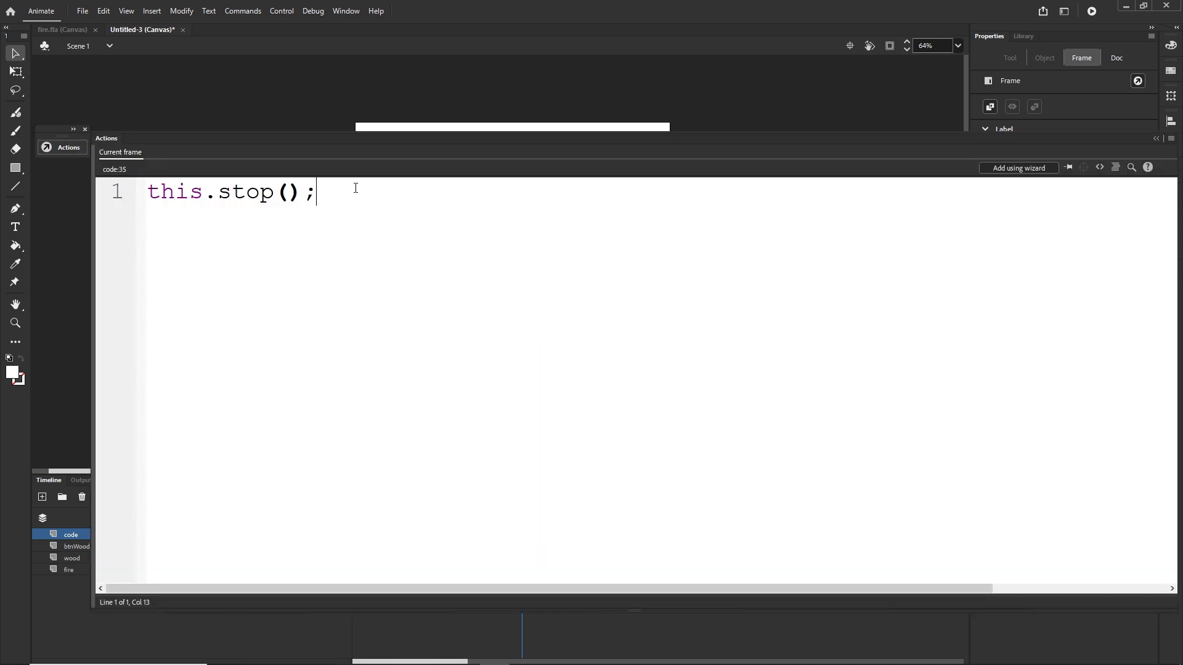
pyautogui.click(1156, 138)
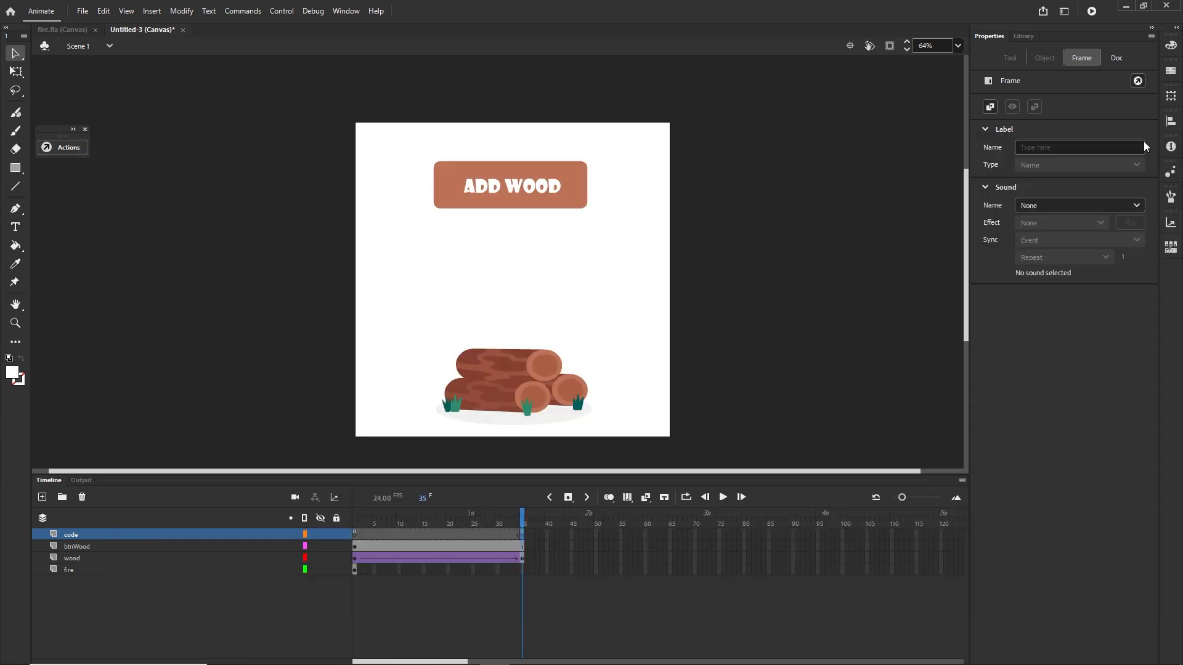
# Test the movie in the browser, try the ADD WOOD button, and return to Animate's timeline
pyautogui.click(574, 592)
pyautogui.hotkey('ctrl', 'Return')
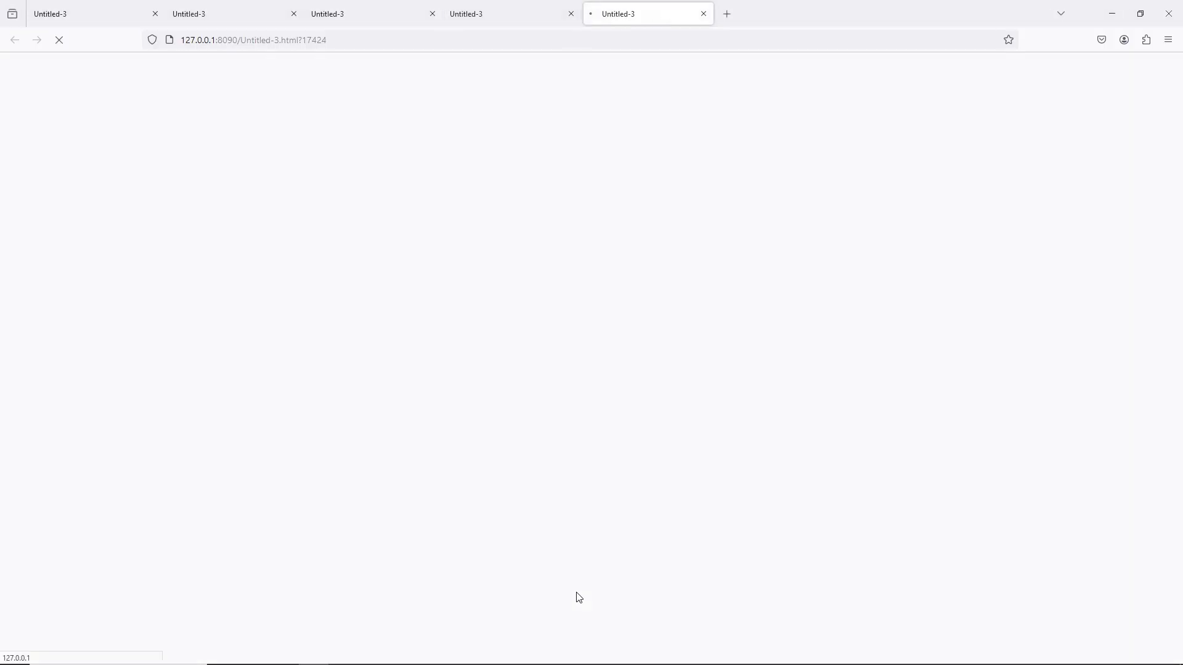
pyautogui.click(262, 178)
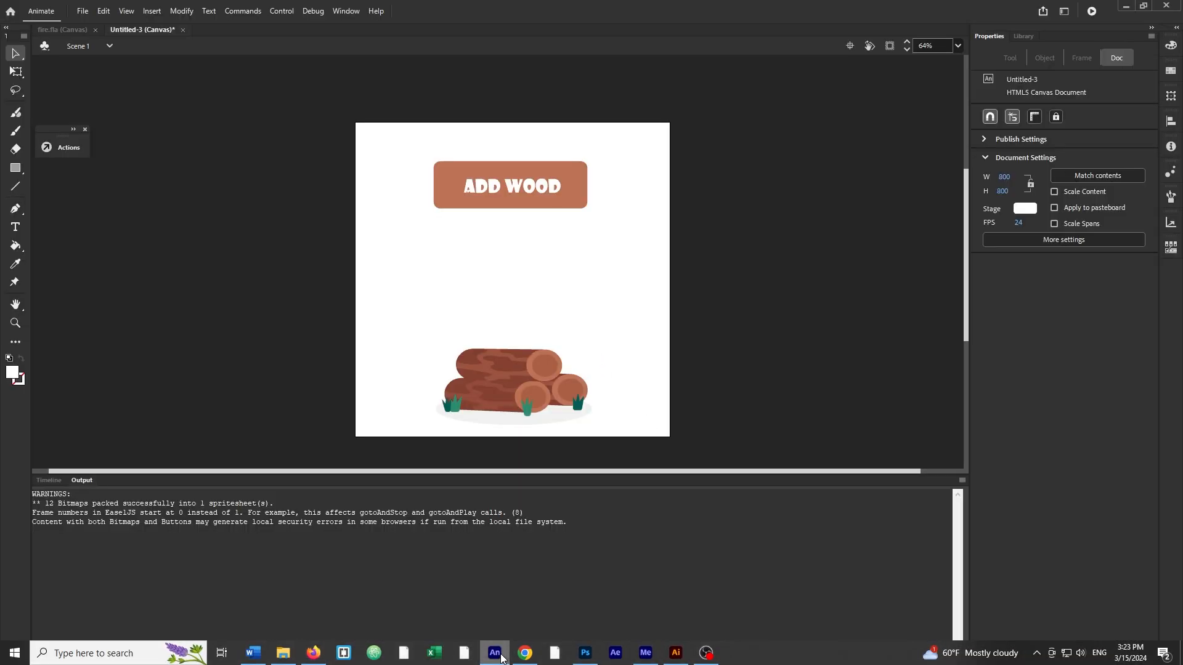
pyautogui.click(494, 662)
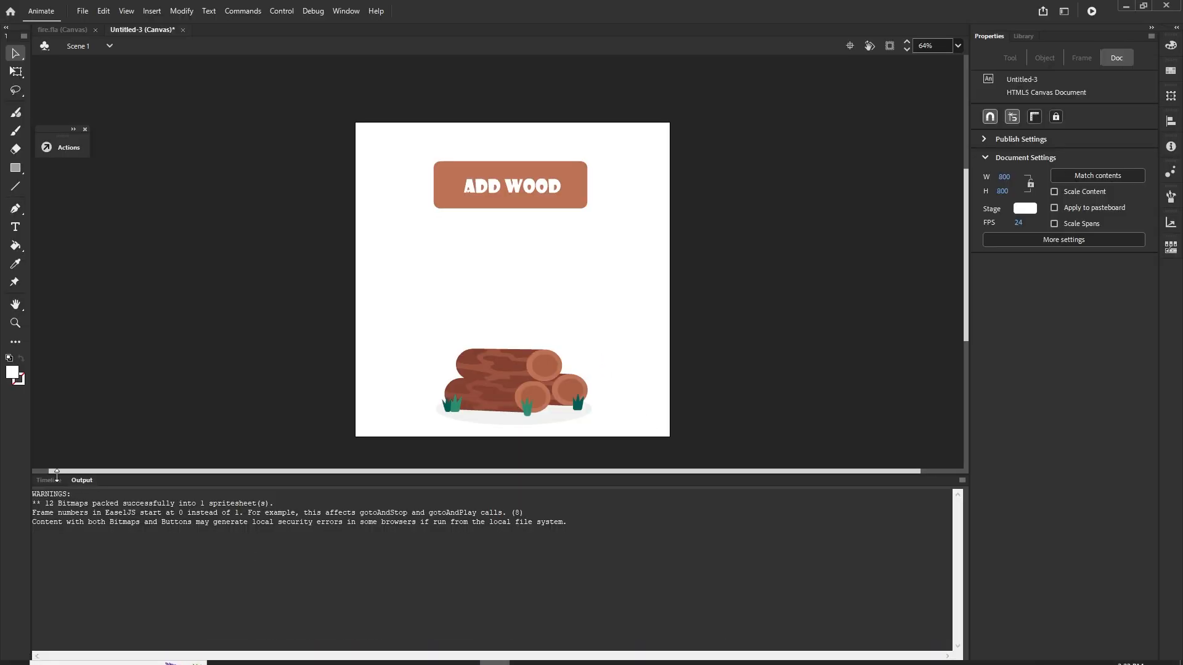
pyautogui.click(49, 480)
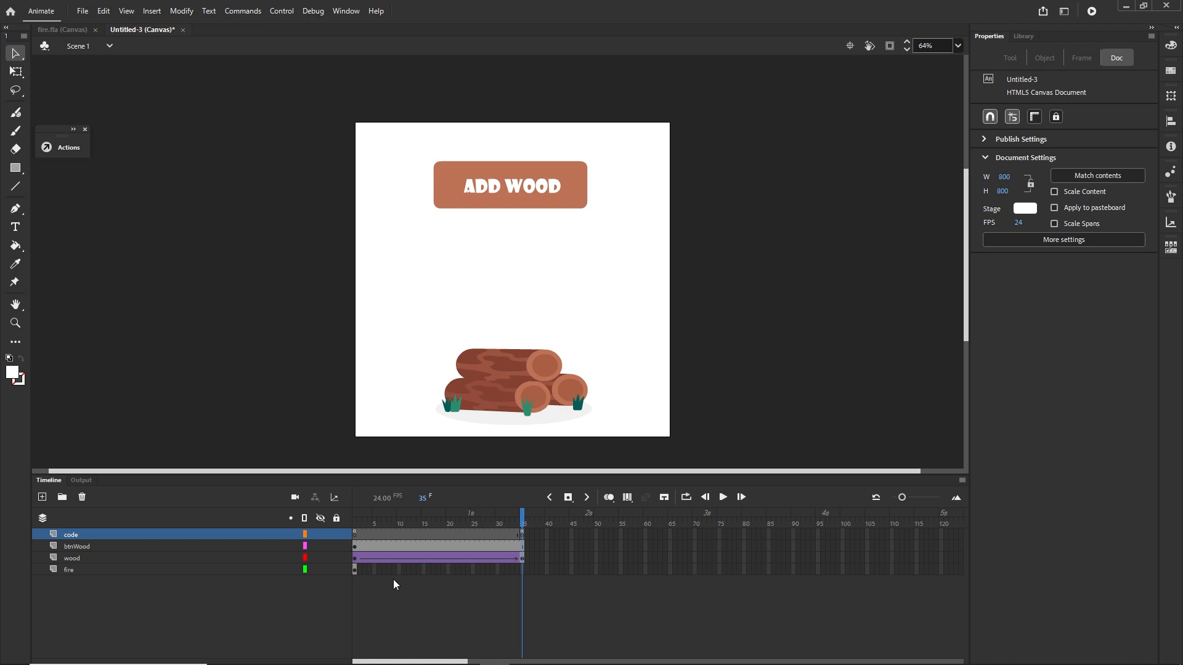
# Move the fire layer's keyframe from frame 1 to frame 36, just after the wood animation ends
pyautogui.click(353, 570)
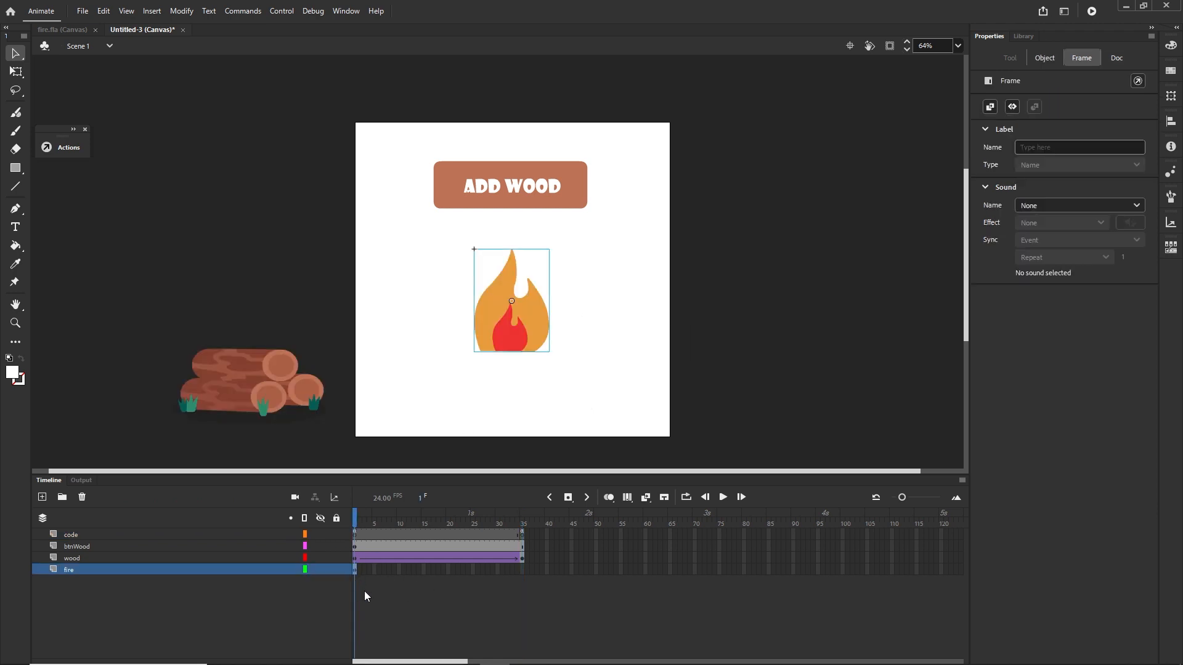
pyautogui.click(363, 587)
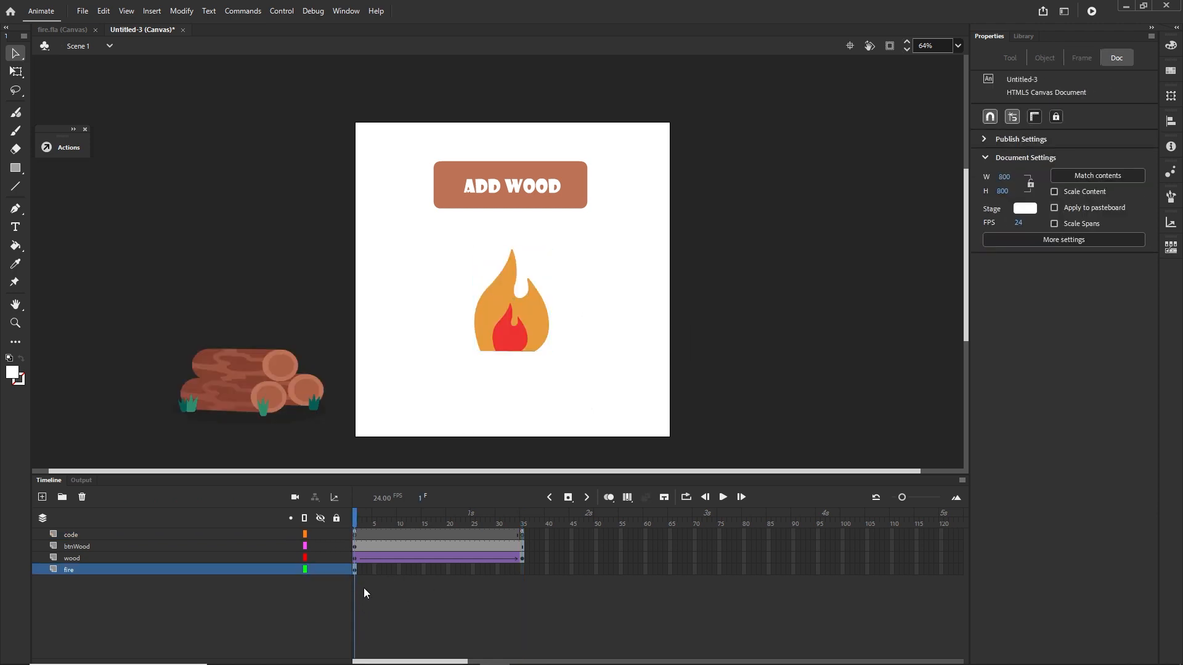
pyautogui.click(354, 571)
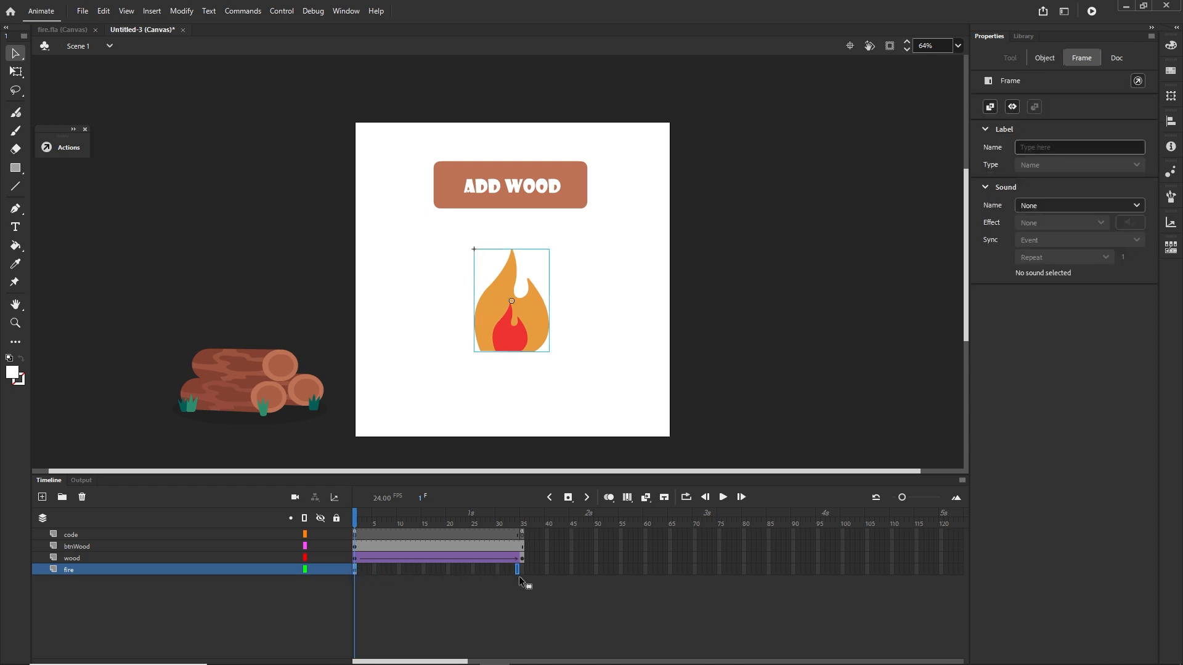
pyautogui.moveTo(523, 574); pyautogui.dragTo(527, 573)
pyautogui.click(524, 521)
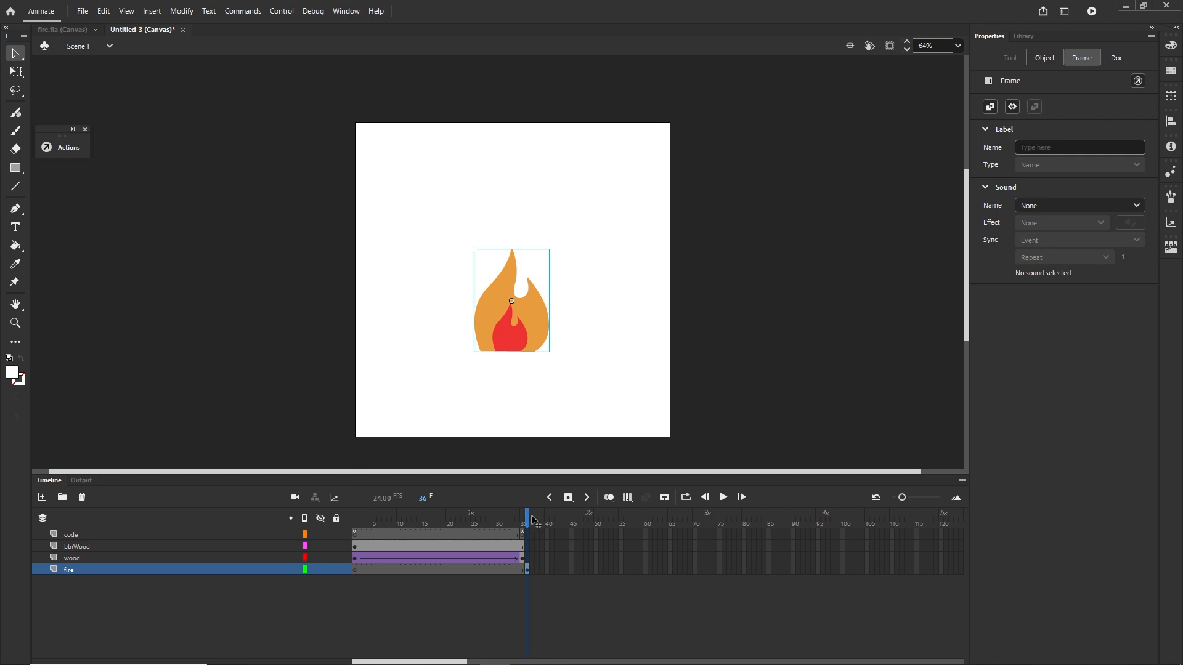
pyautogui.click(528, 586)
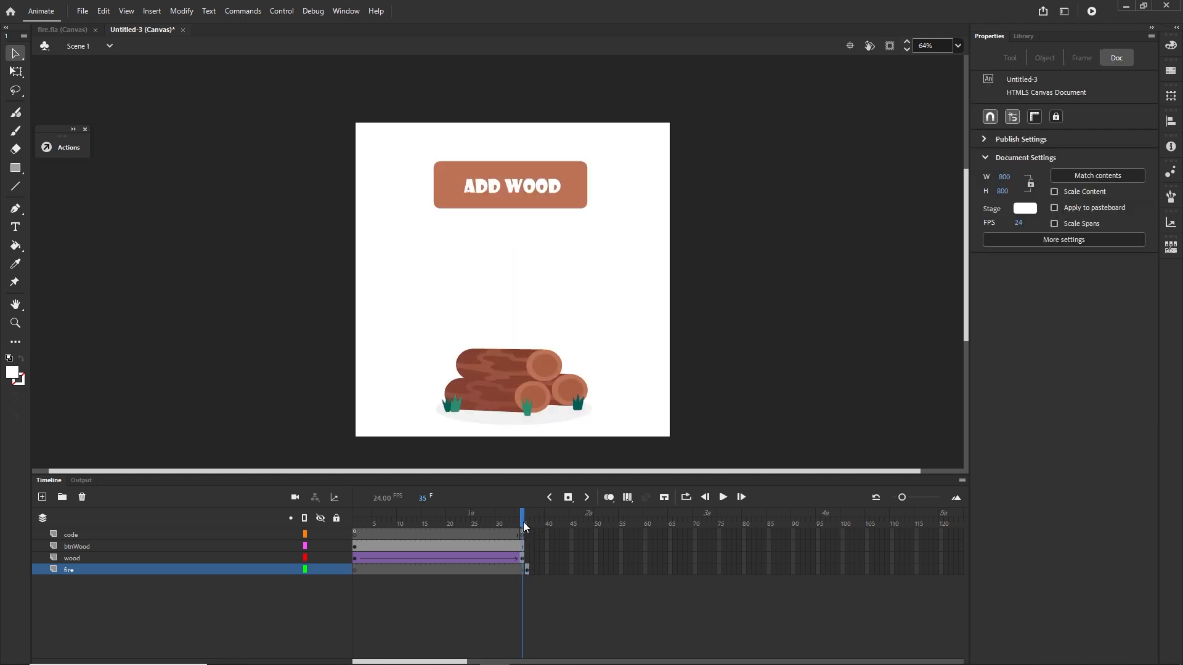
pyautogui.moveTo(523, 523); pyautogui.dragTo(529, 525)
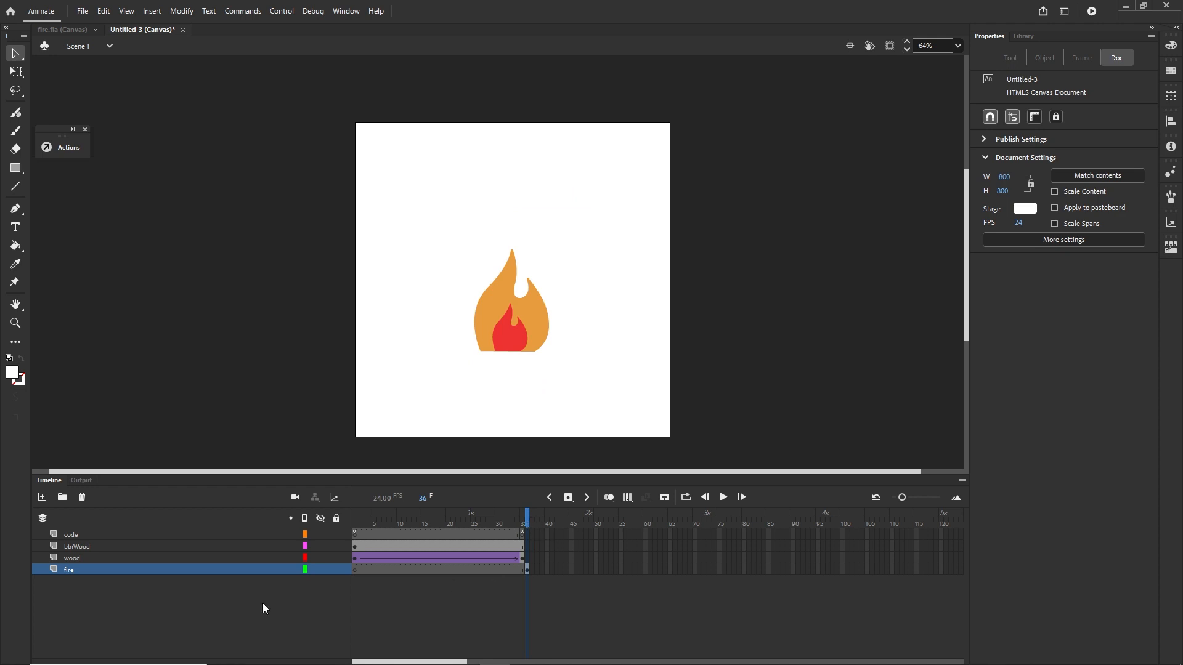
# Extend the wood layer to frame 80 so the logs stay on stage after frame 35
pyautogui.click(78, 560)
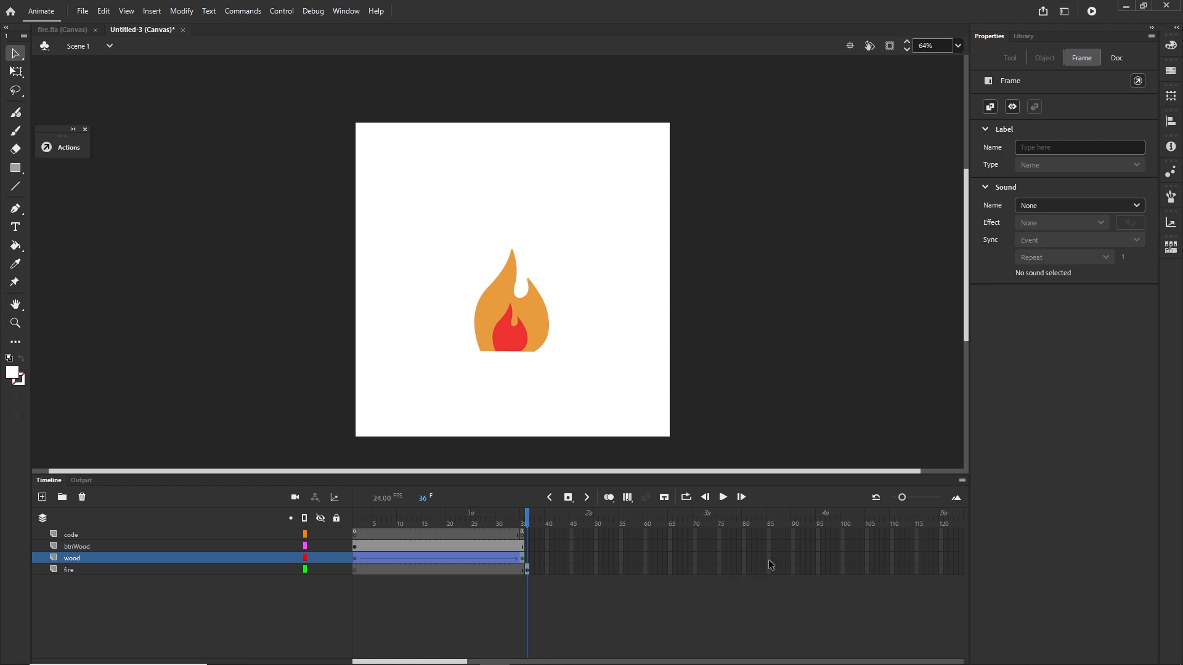
pyautogui.click(744, 558)
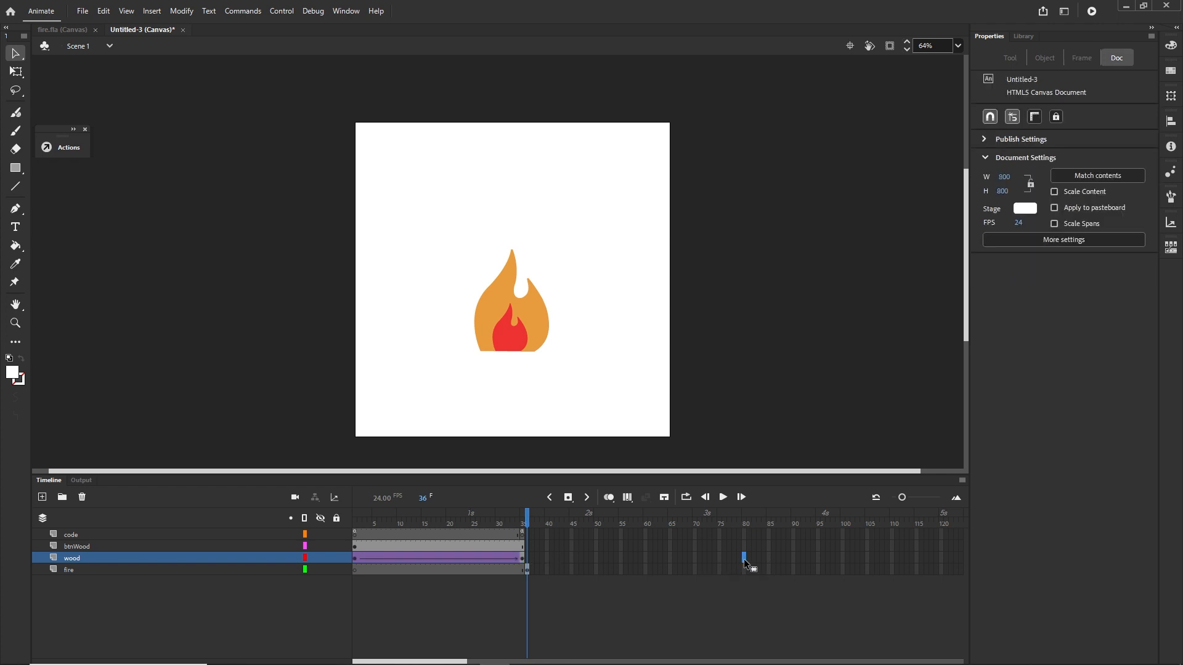
pyautogui.press('F5')
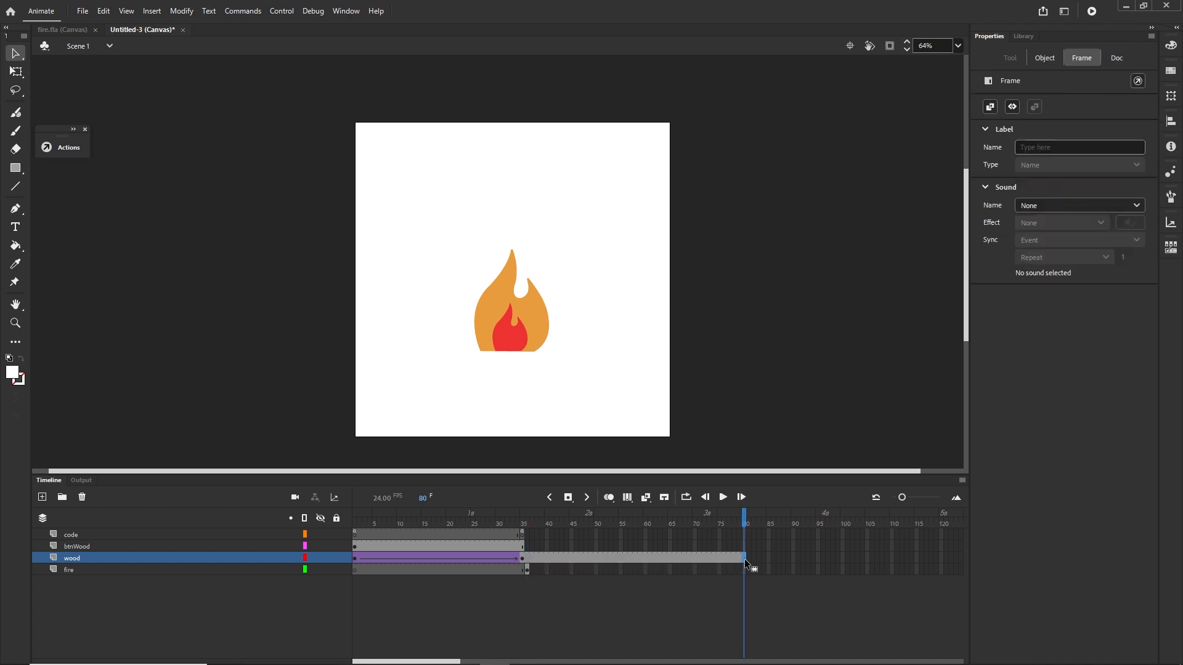
pyautogui.rightClick(745, 559)
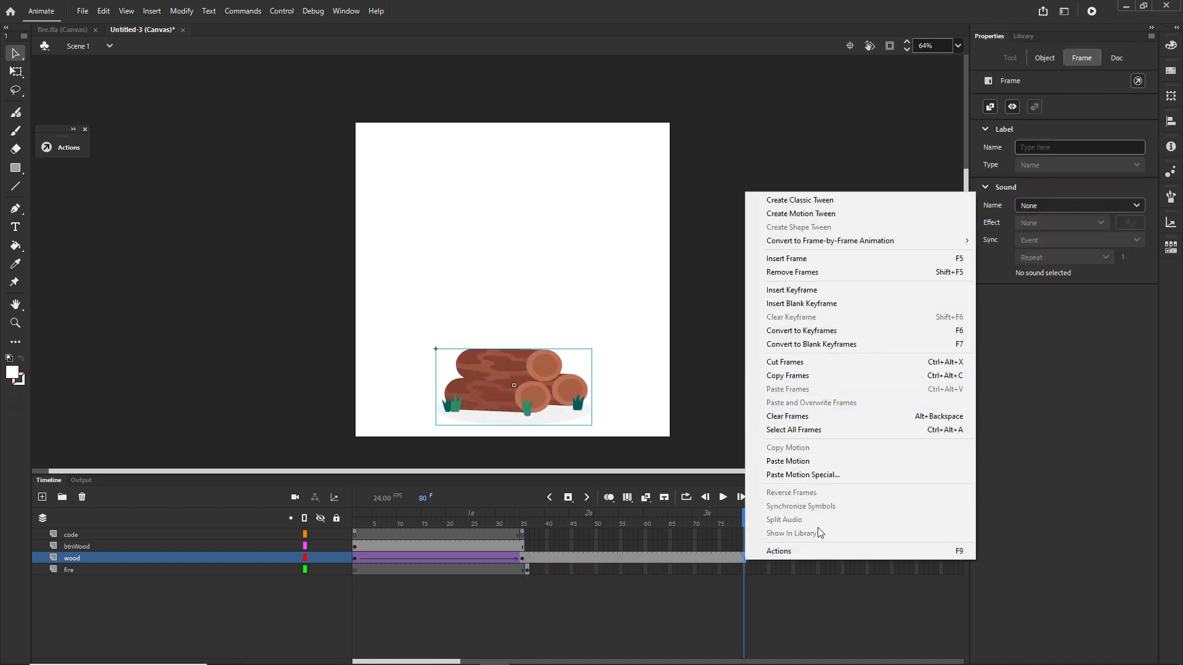
pyautogui.click(825, 604)
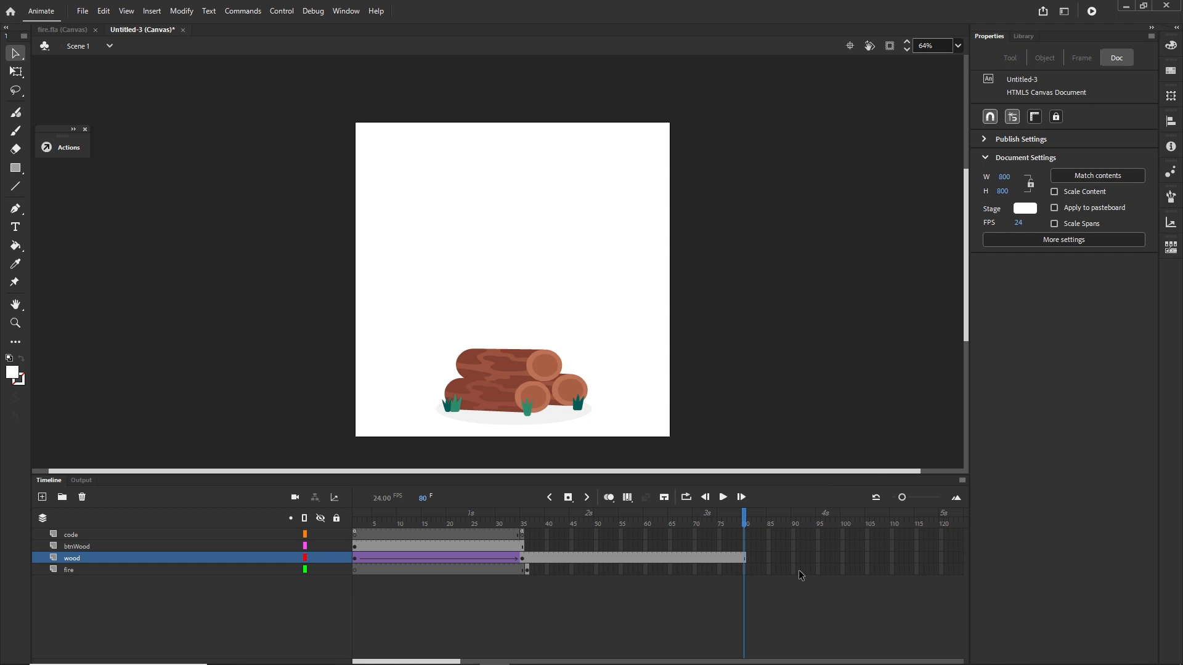
pyautogui.click(742, 559)
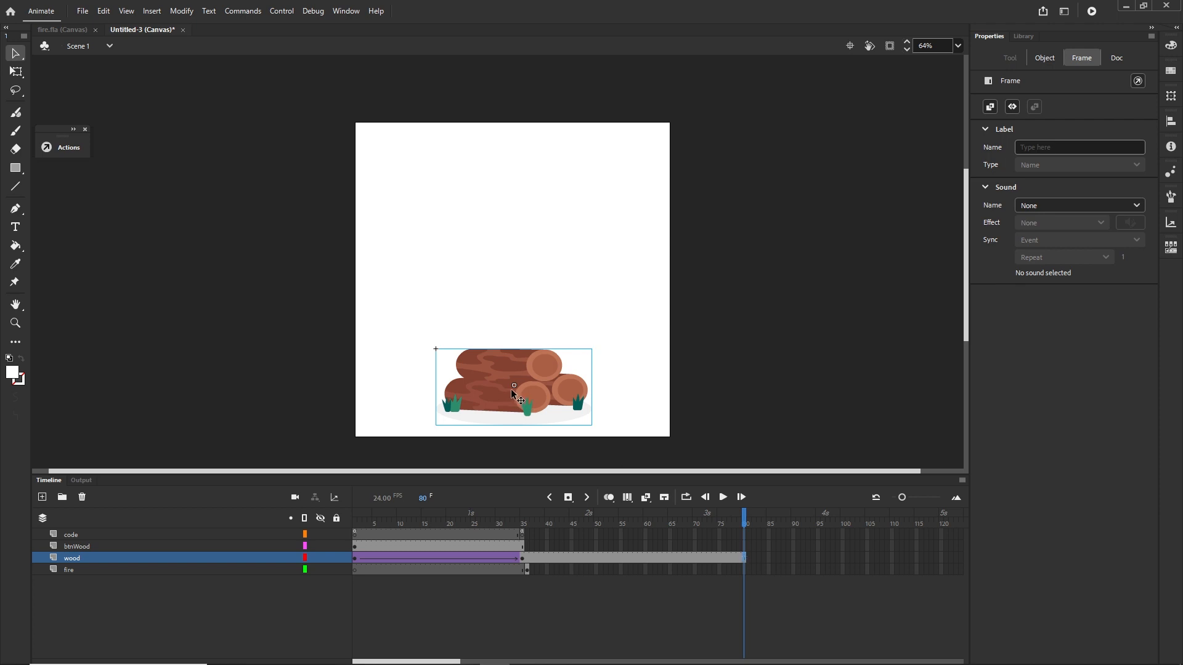
pyautogui.moveTo(733, 519)
pyautogui.mouseDown()
pyautogui.moveTo(581, 519)
pyautogui.moveTo(728, 518)
pyautogui.mouseUp()
pyautogui.click(527, 571)
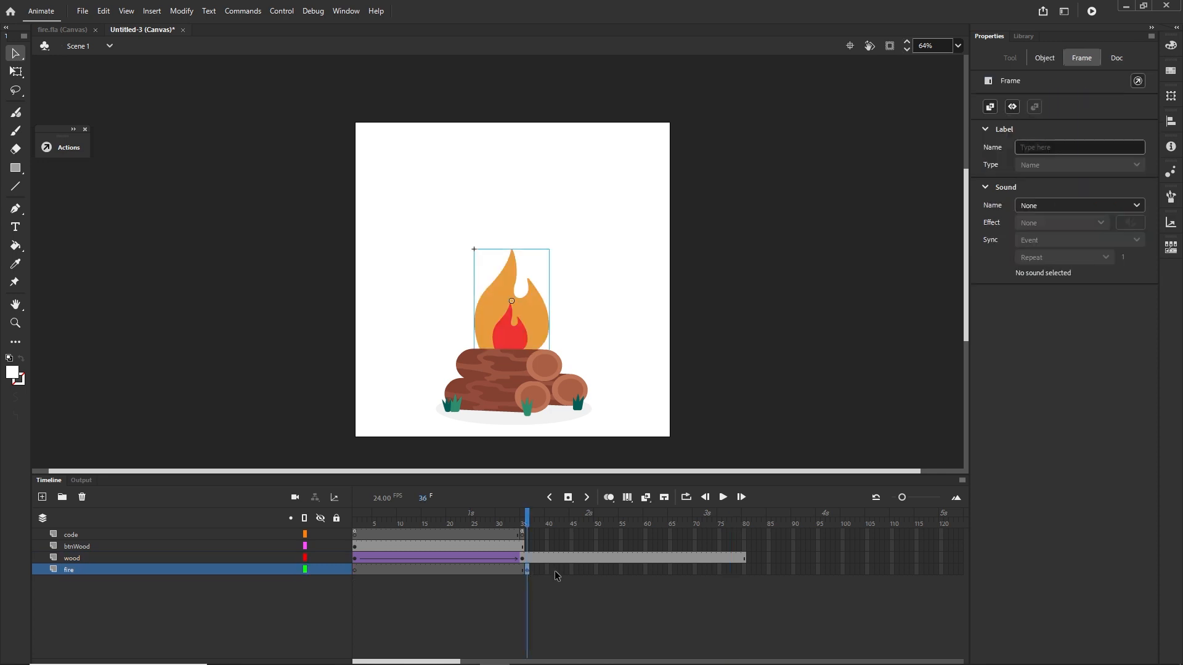
pyautogui.click(555, 570)
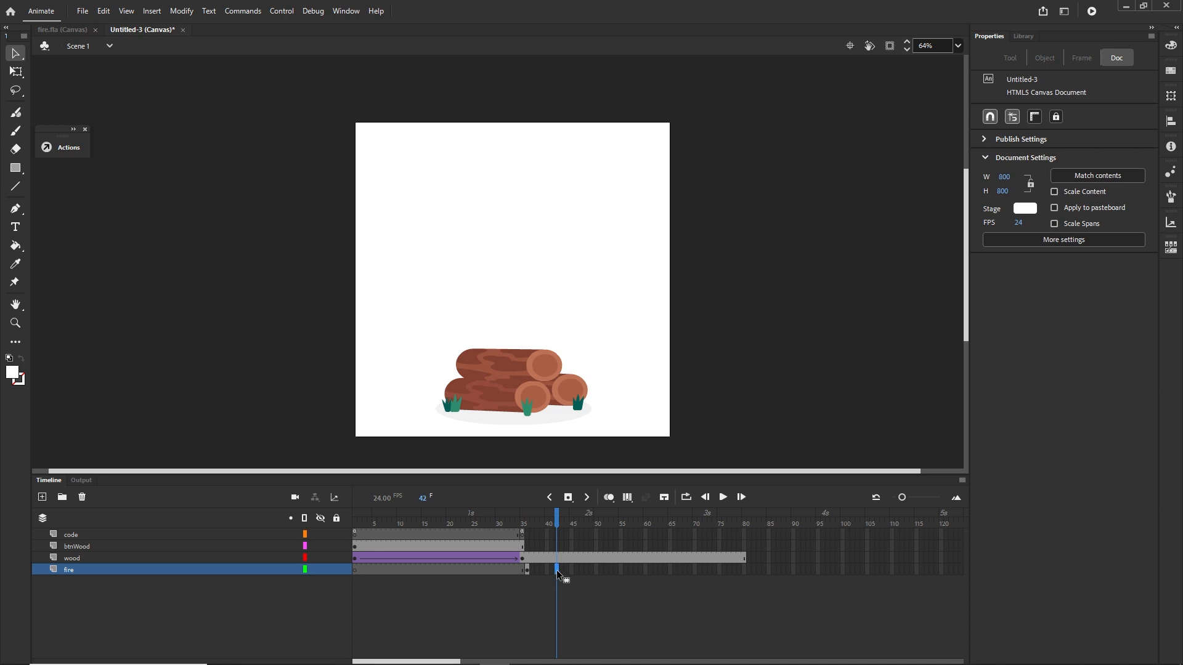
pyautogui.press('F6')
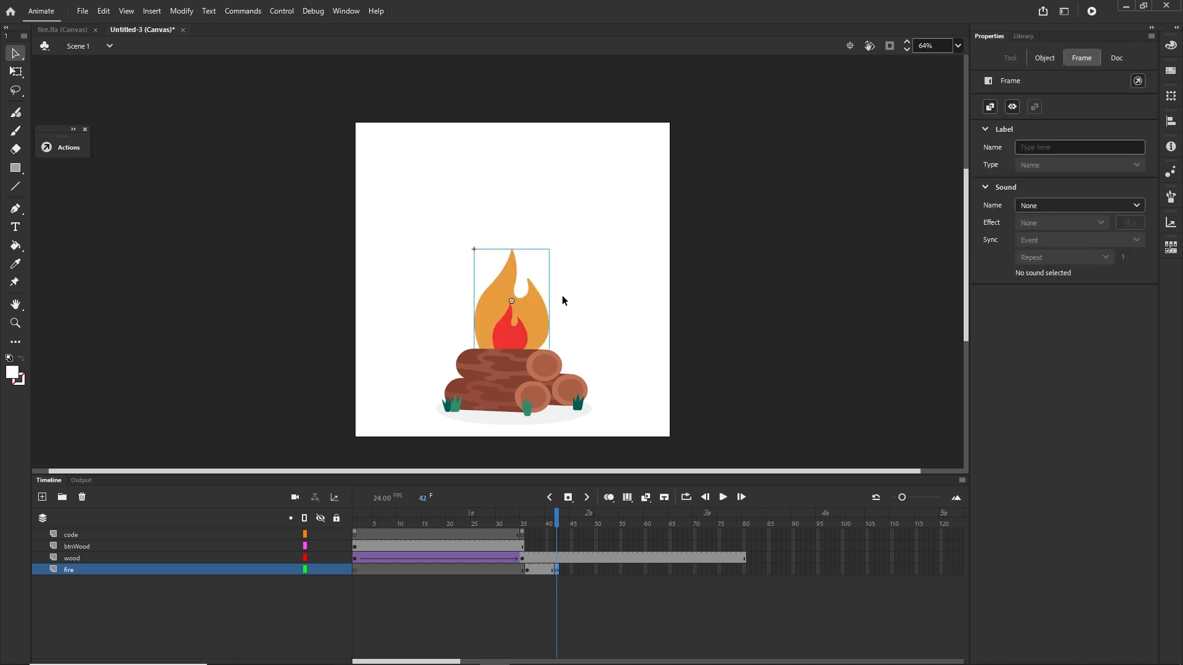
pyautogui.hotkey('ctrl', 'z')
pyautogui.click(552, 521)
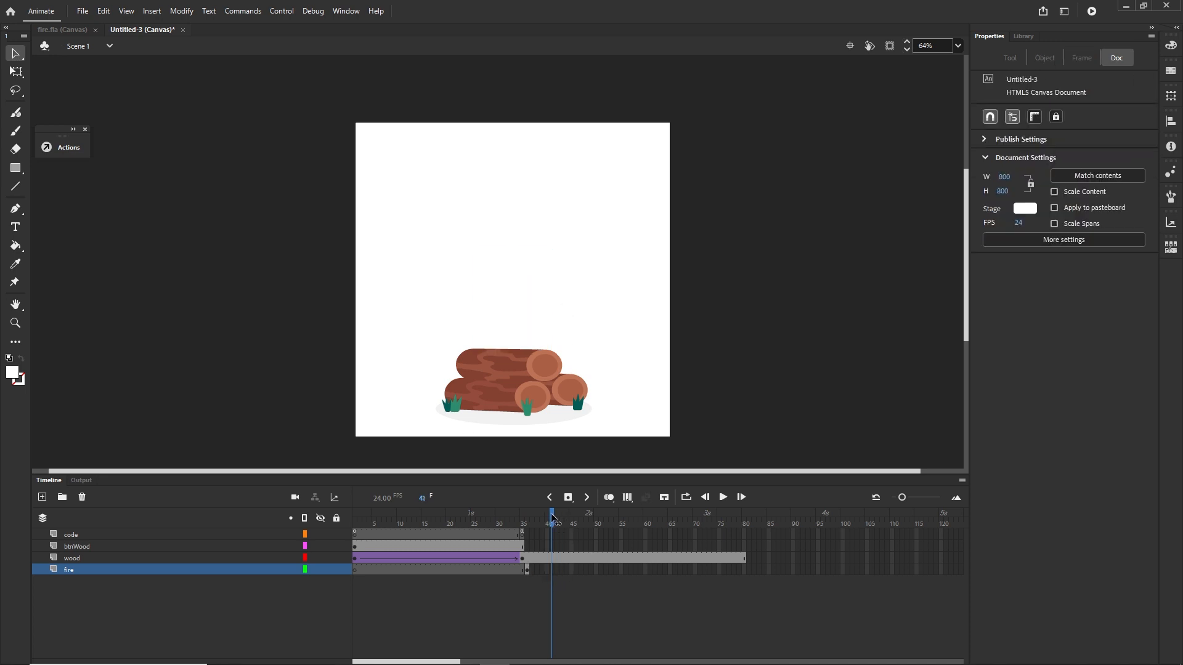
# Move the transformation point of the flame on frame 36 to its bottom centre using Free Transform
pyautogui.click(526, 569)
pyautogui.click(642, 611)
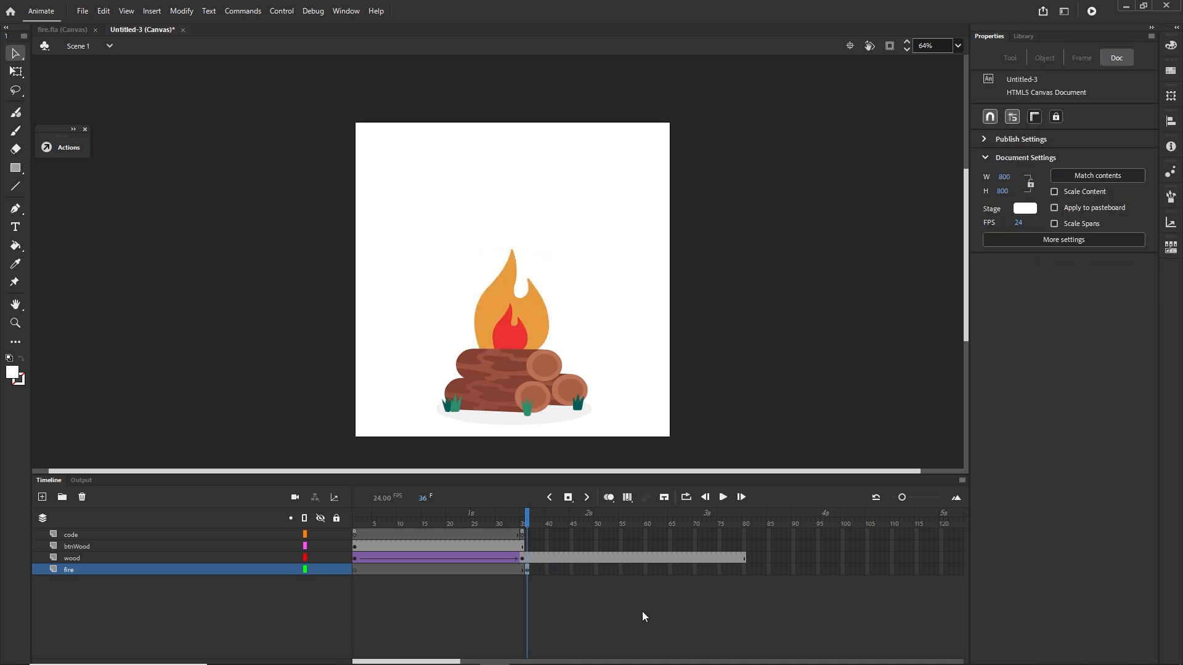
pyautogui.click(516, 339)
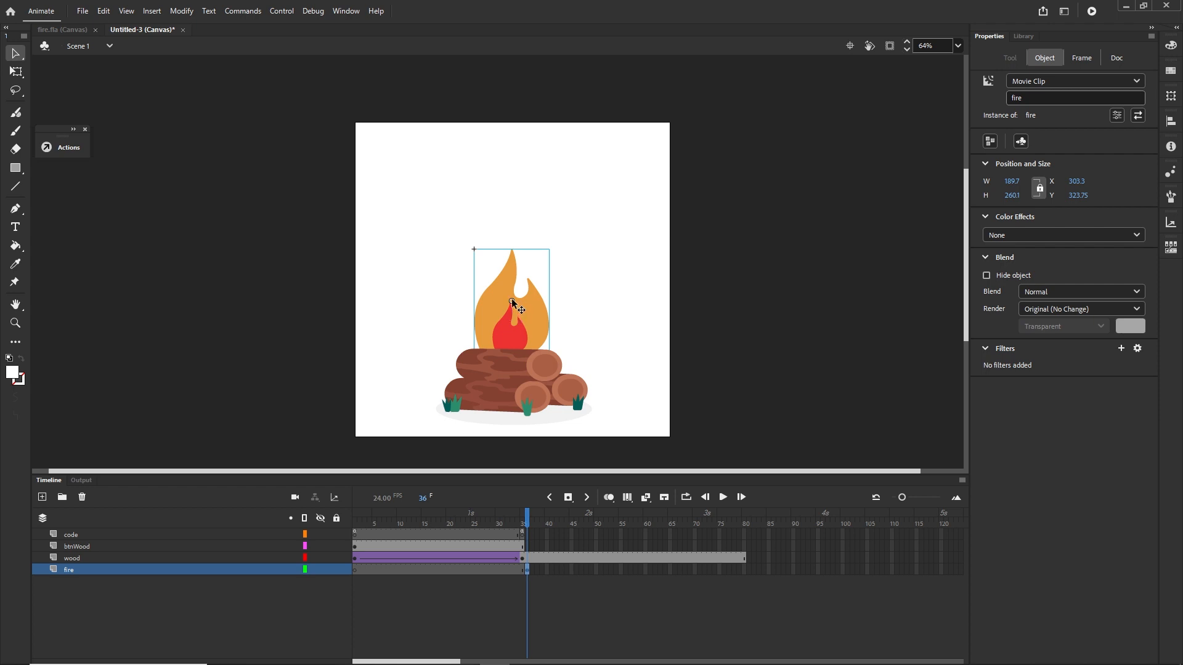
pyautogui.click(17, 72)
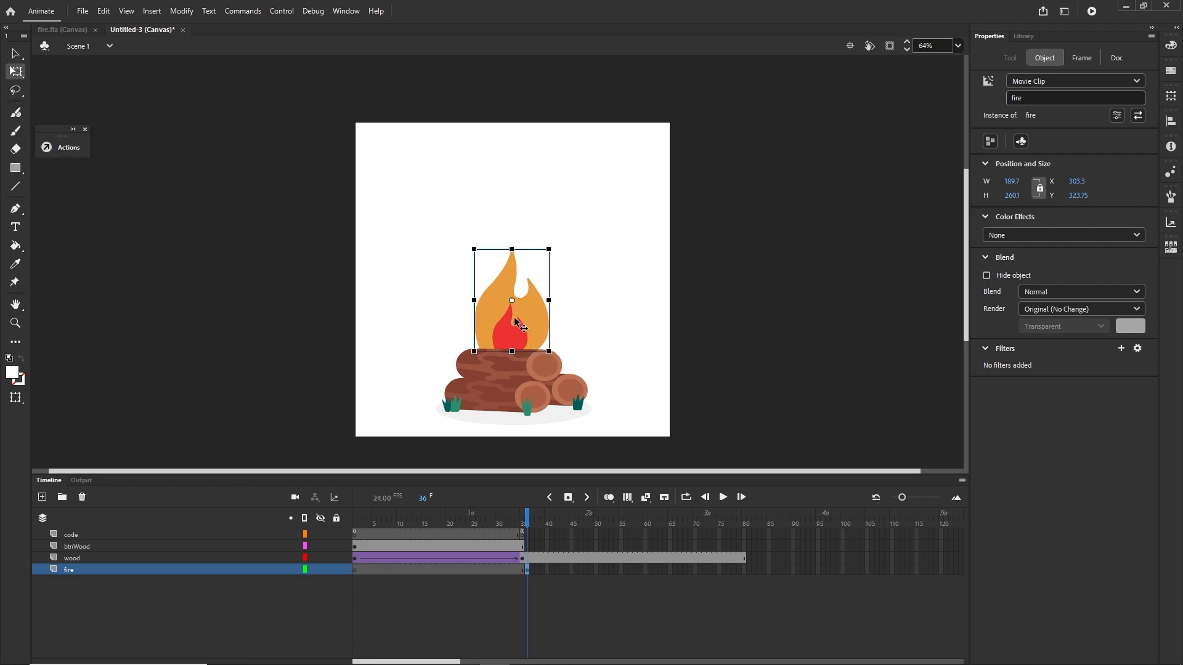
pyautogui.moveTo(512, 300); pyautogui.dragTo(513, 352)
pyautogui.click(563, 589)
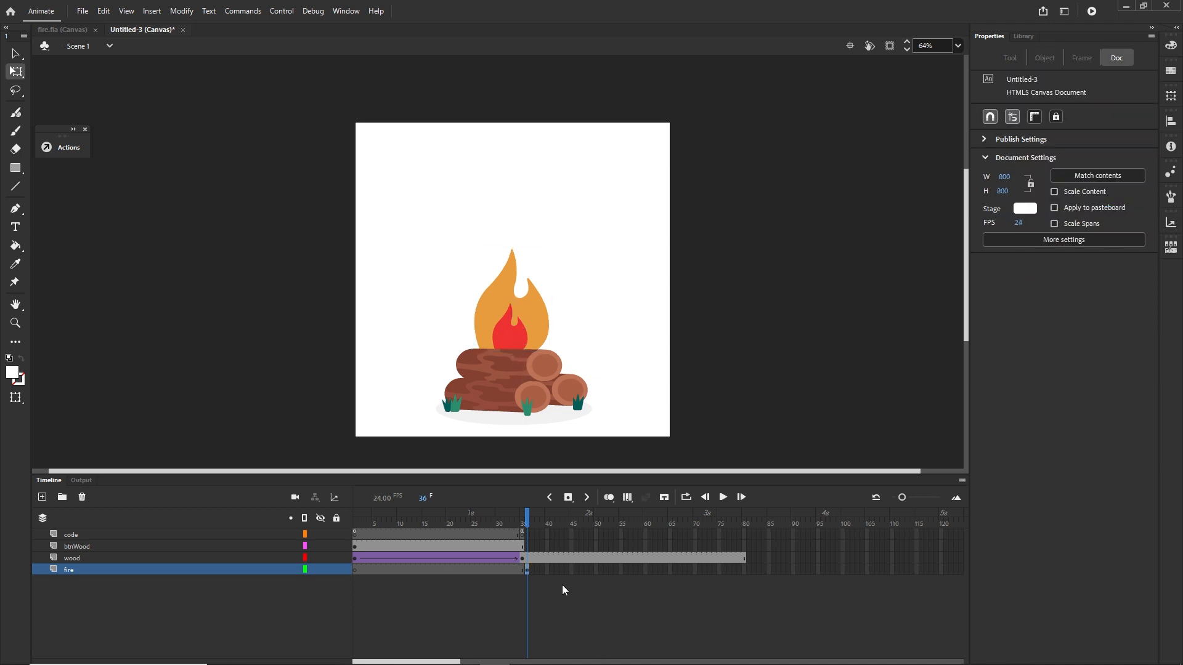
# Insert a keyframe at frame 43 of the fire layer and make the flame shorter and wider, about 224 by 194 px
pyautogui.moveTo(556, 568); pyautogui.dragTo(563, 570)
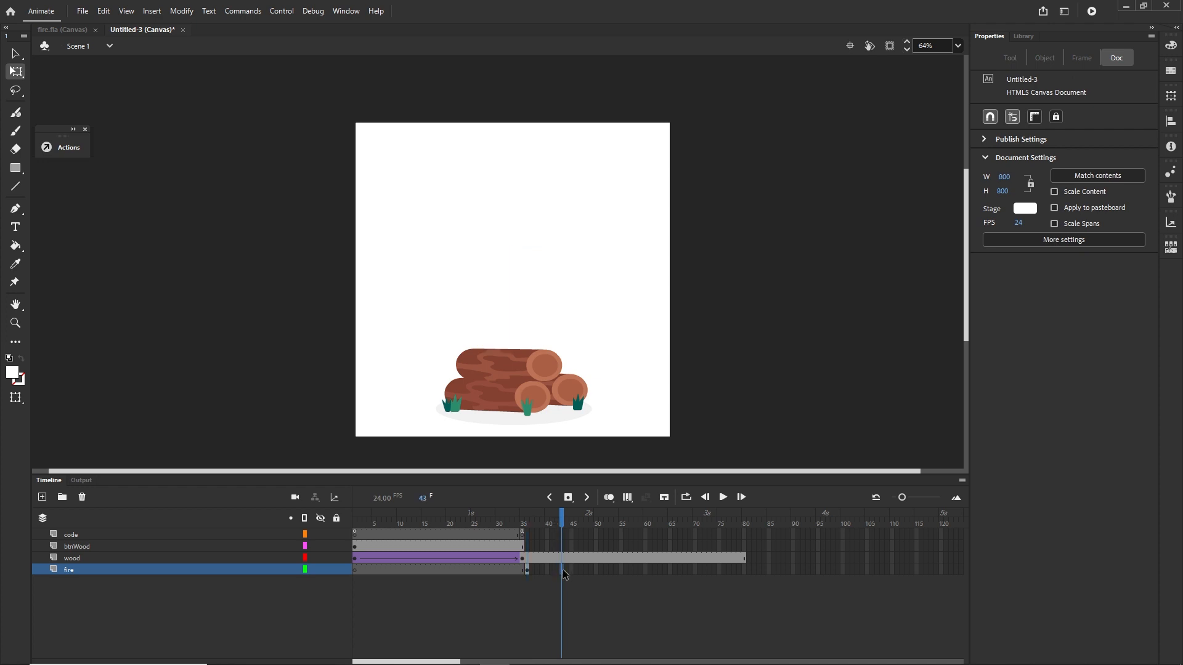
pyautogui.press('F5')
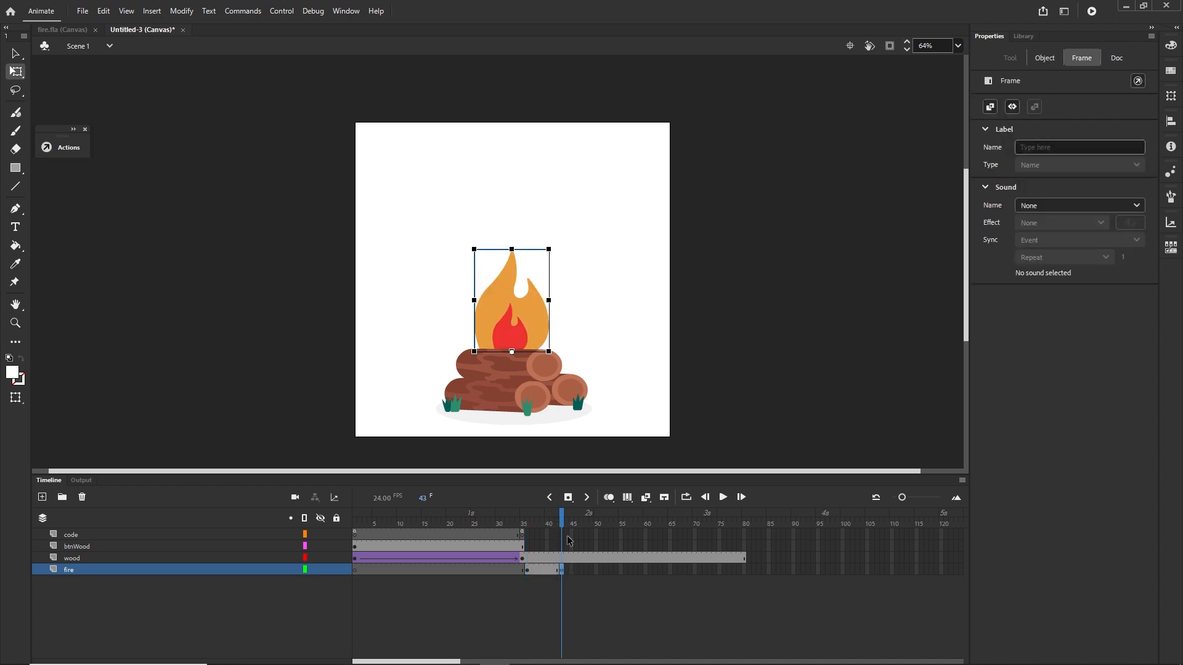
pyautogui.moveTo(512, 251); pyautogui.dragTo(511, 276)
pyautogui.moveTo(553, 313); pyautogui.dragTo(557, 313)
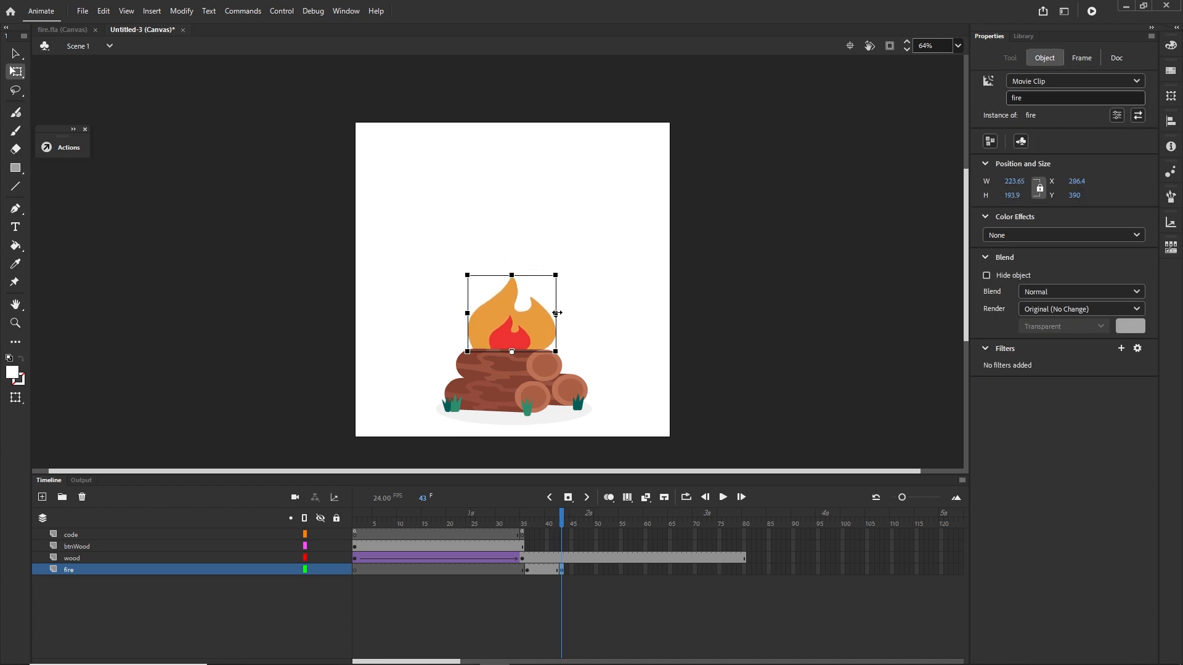
# Insert a keyframe at frame 51 of the fire layer and make the flame taller and narrower, about 184 by 274 px
pyautogui.click(603, 571)
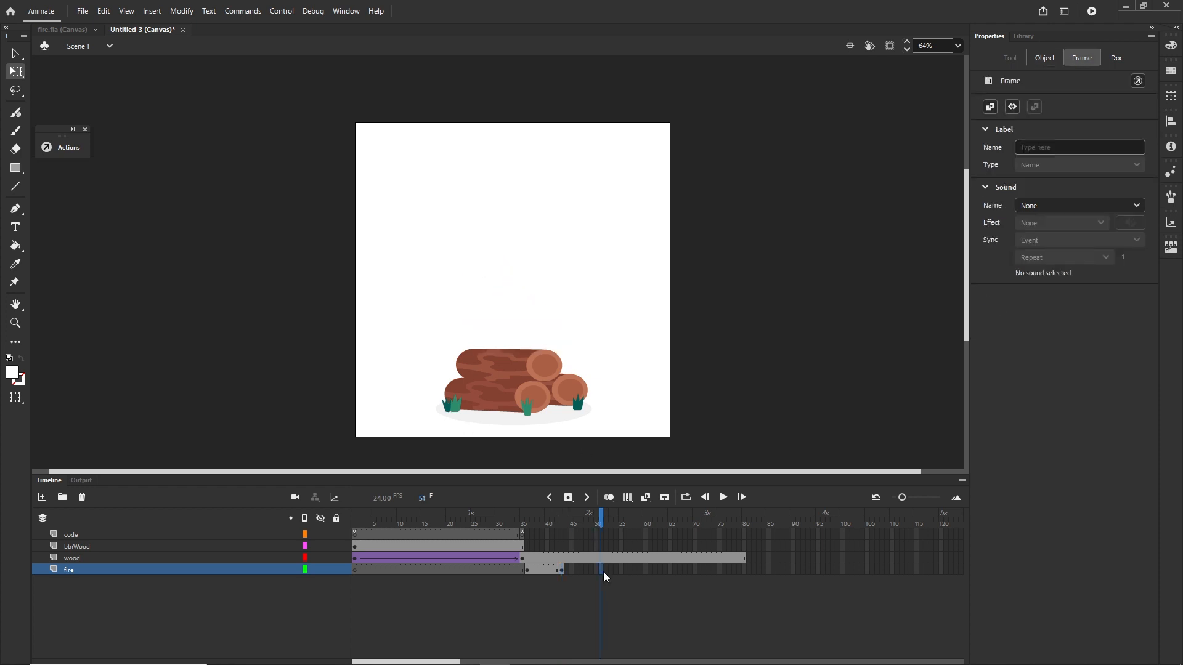
pyautogui.press('F6')
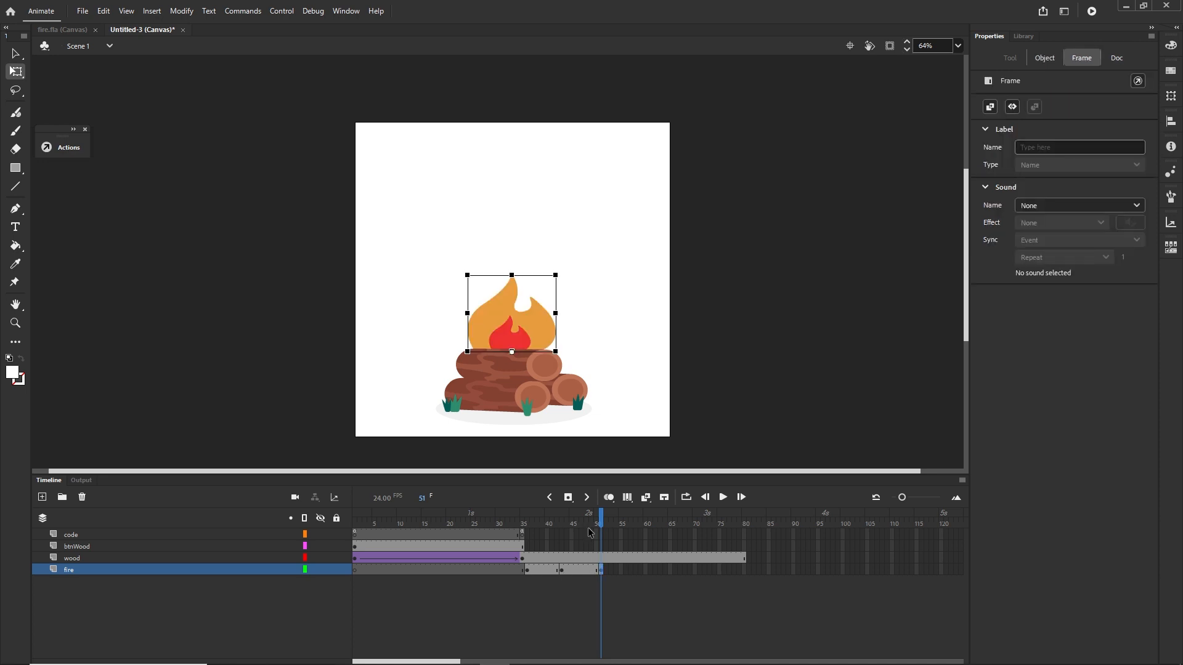
pyautogui.moveTo(512, 276); pyautogui.dragTo(512, 244)
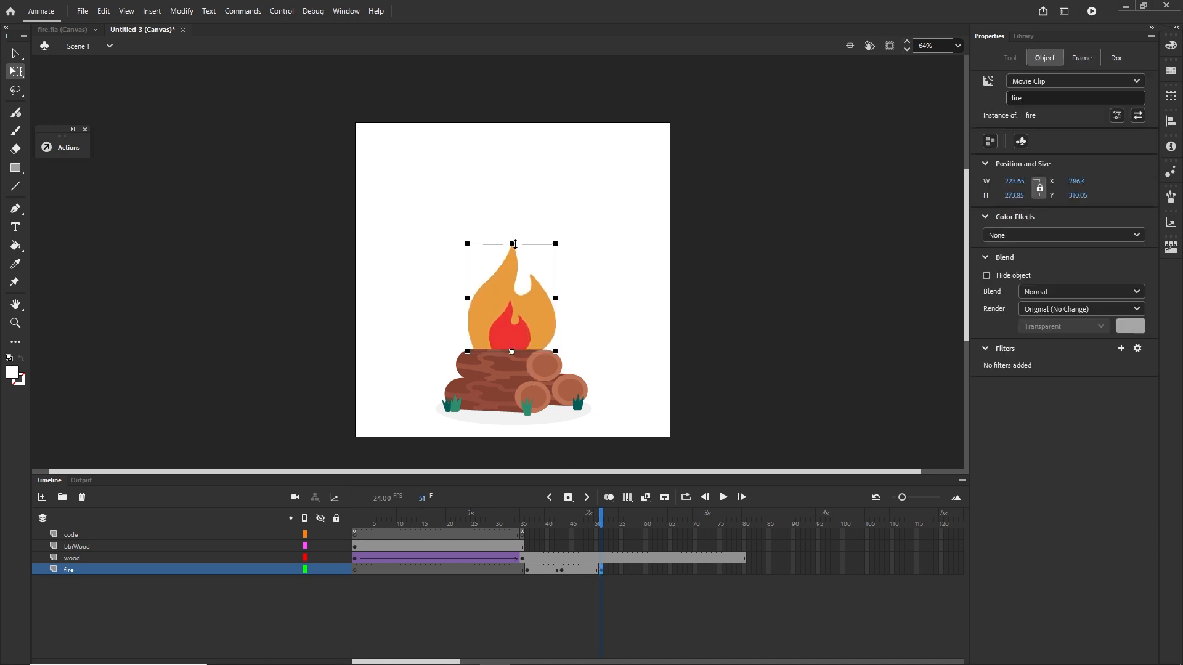
pyautogui.moveTo(554, 297); pyautogui.dragTo(547, 298)
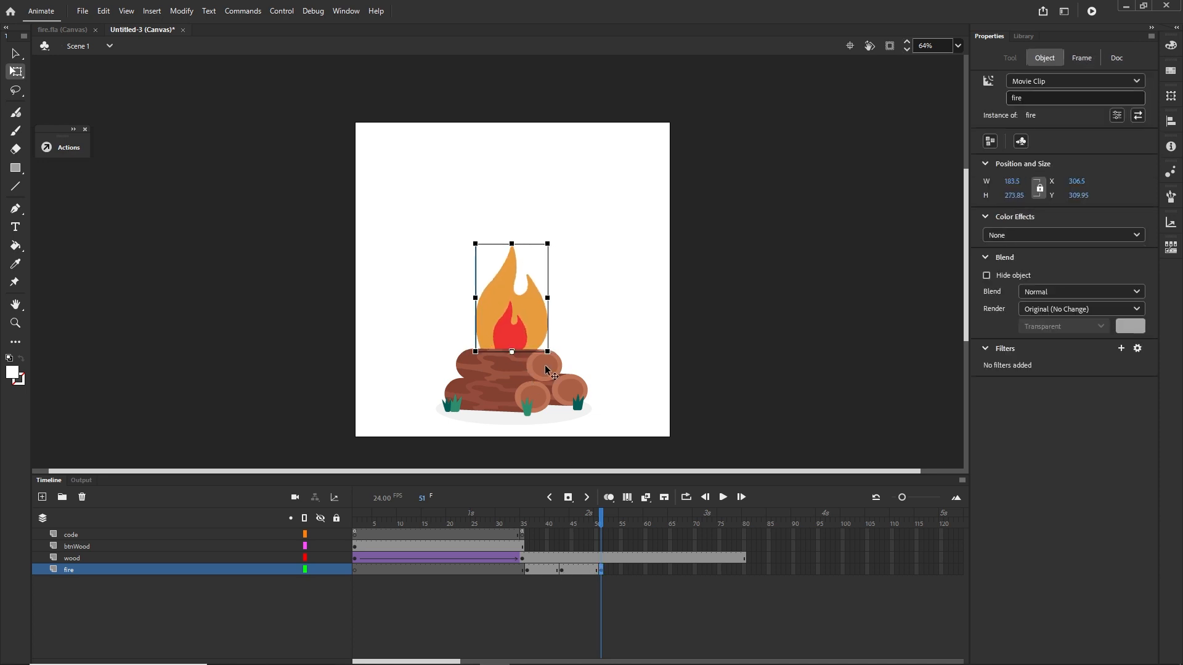
# Insert a keyframe at frame 58 of the fire layer and squash the flame to about 244 by 194 px
pyautogui.click(635, 570)
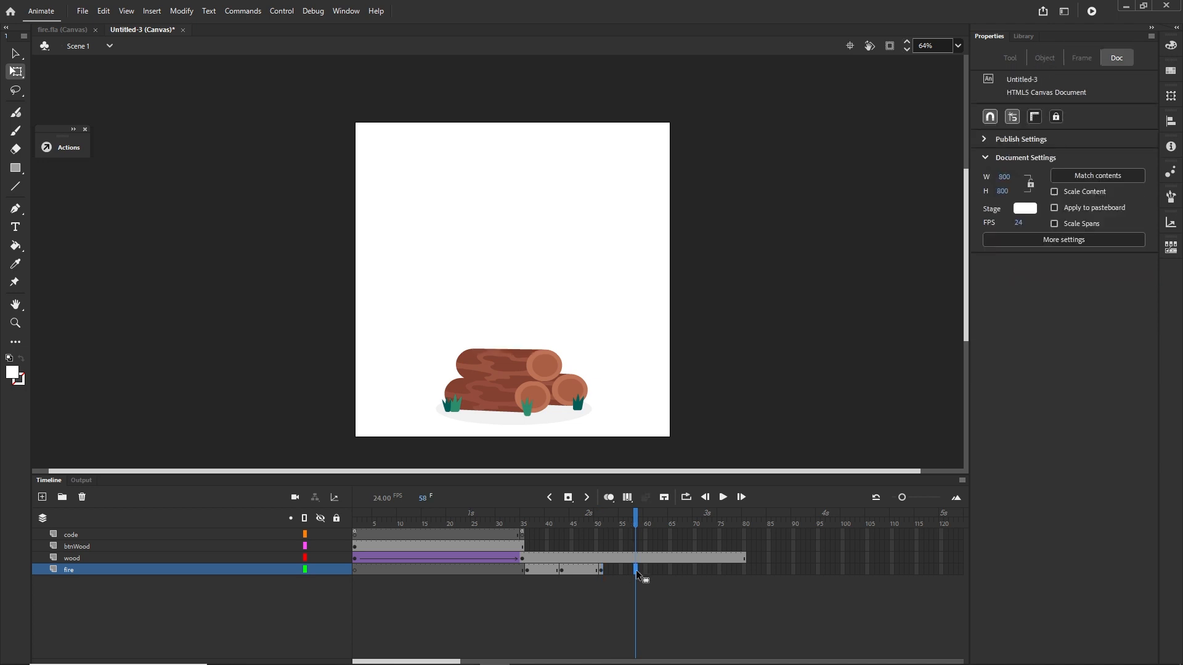
pyautogui.press('F6')
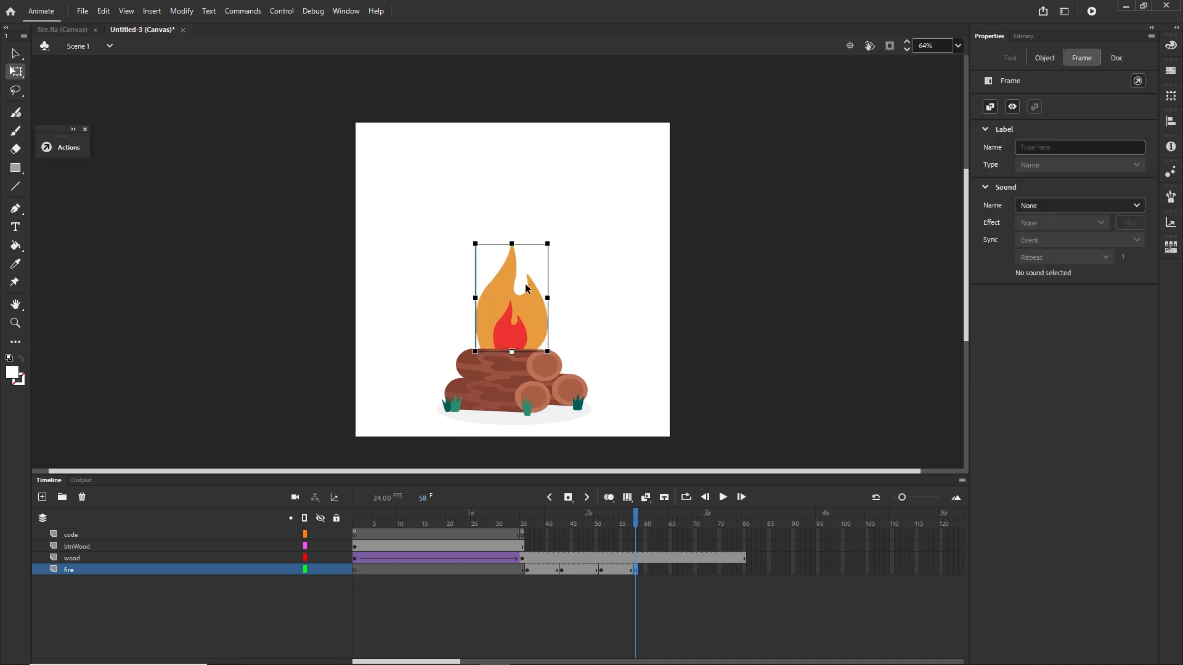
pyautogui.moveTo(513, 255); pyautogui.dragTo(513, 275)
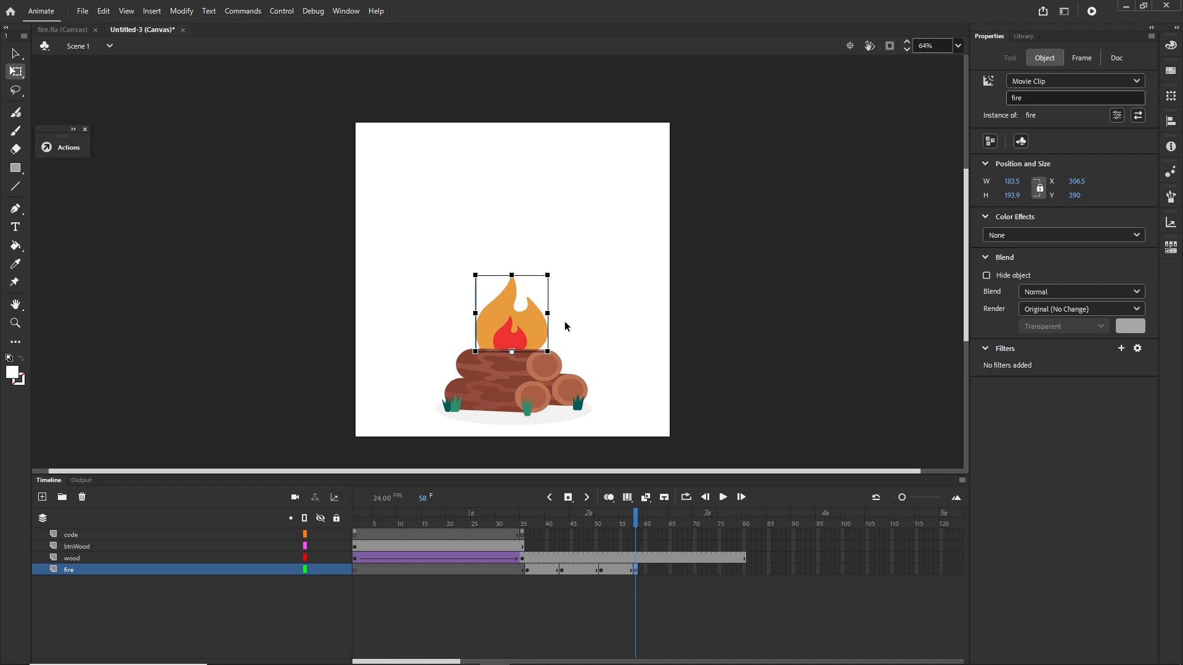
pyautogui.moveTo(548, 313); pyautogui.dragTo(557, 314)
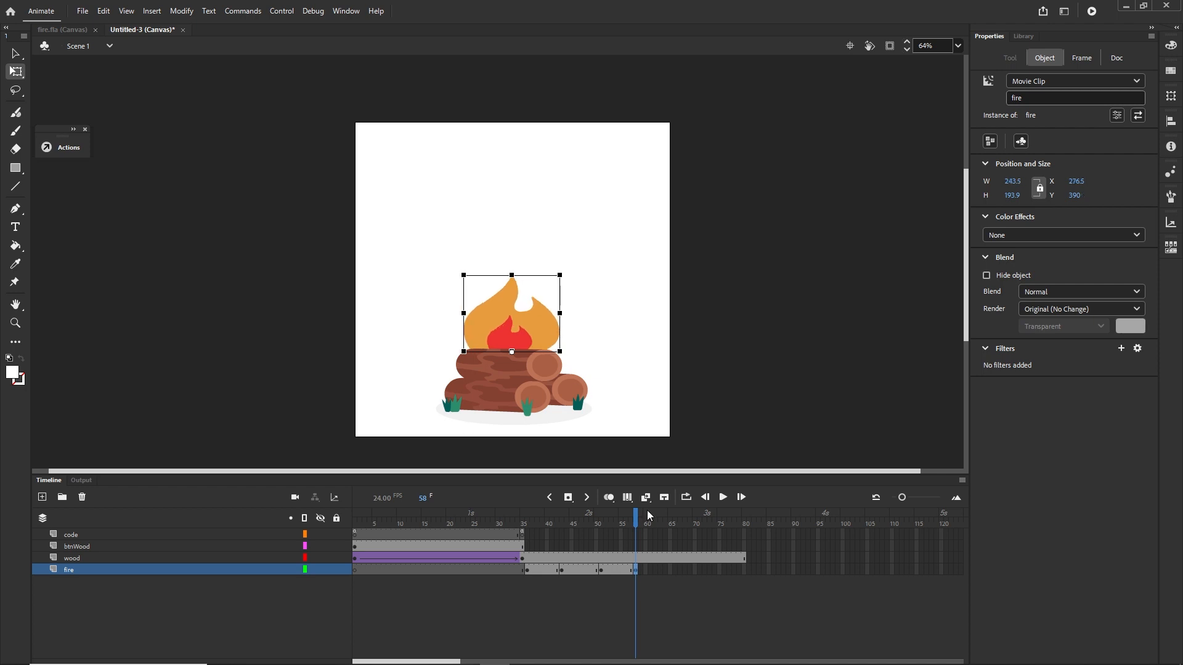
# Duplicate the flame's frame 36 keyframe to frame 66 of the fire layer
pyautogui.click(726, 593)
pyautogui.click(529, 572)
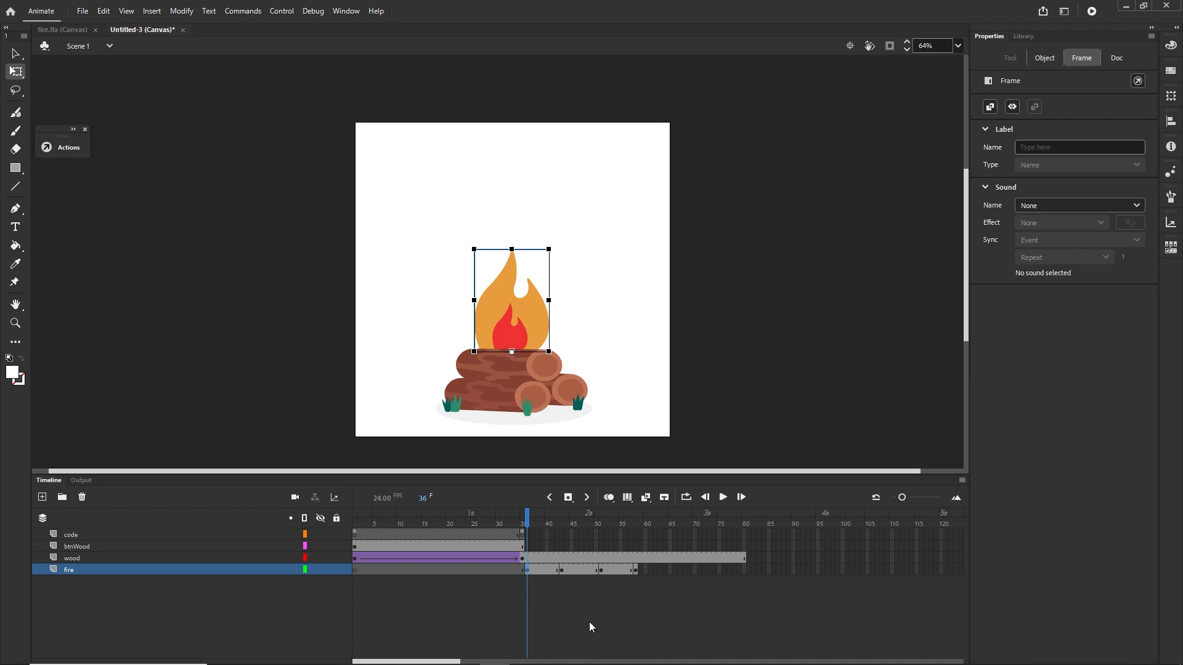
pyautogui.click(525, 576)
pyautogui.click(528, 571)
pyautogui.moveTo(526, 571); pyautogui.dragTo(676, 567)
pyautogui.click(667, 594)
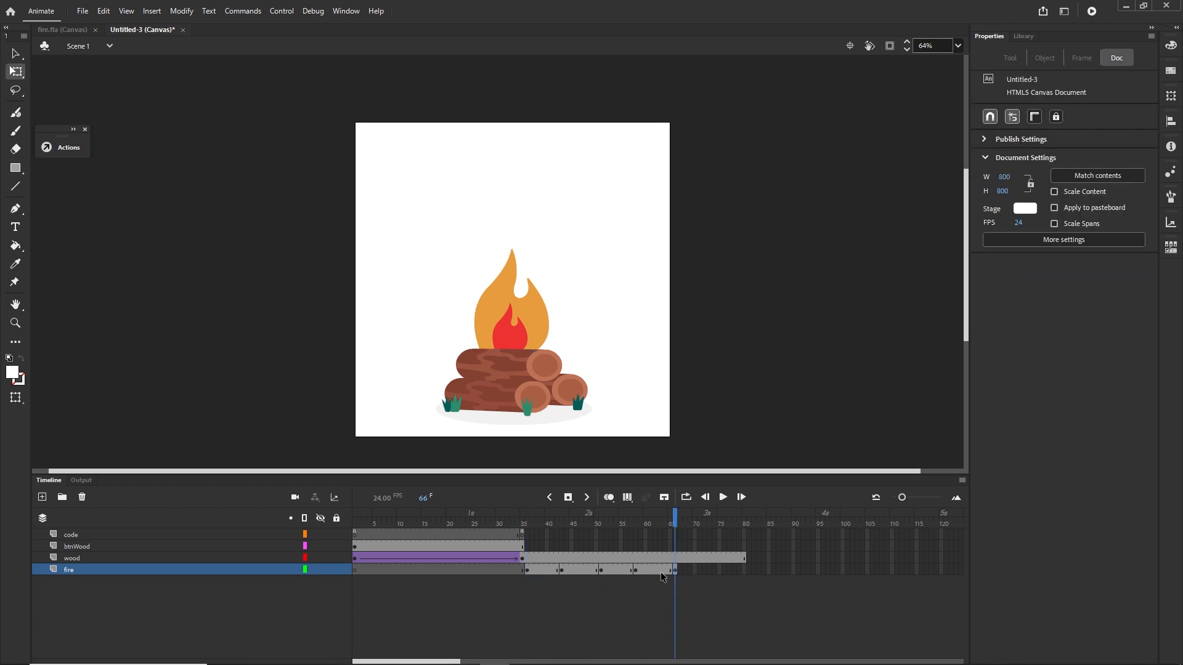
# Create classic tweens between all the flame keyframes from frame 36 to 66 and scrub through the flicker
pyautogui.click(658, 570)
pyautogui.keyDown('shift'); pyautogui.click(542, 571); pyautogui.keyUp('shift')
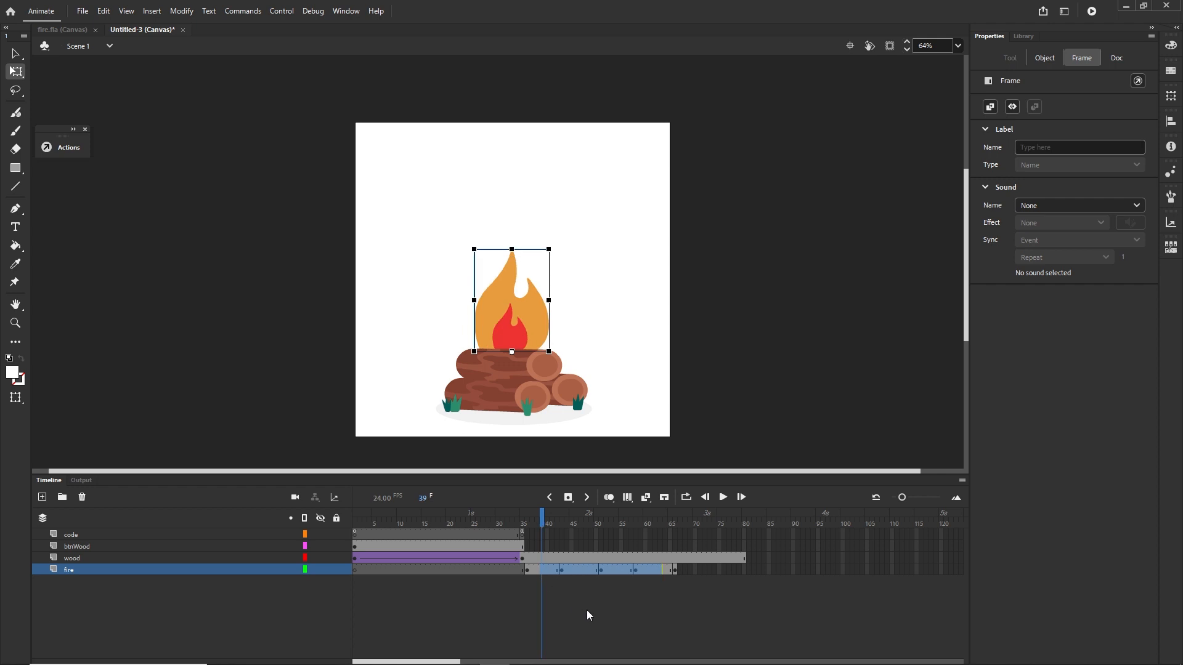
pyautogui.rightClick(577, 567)
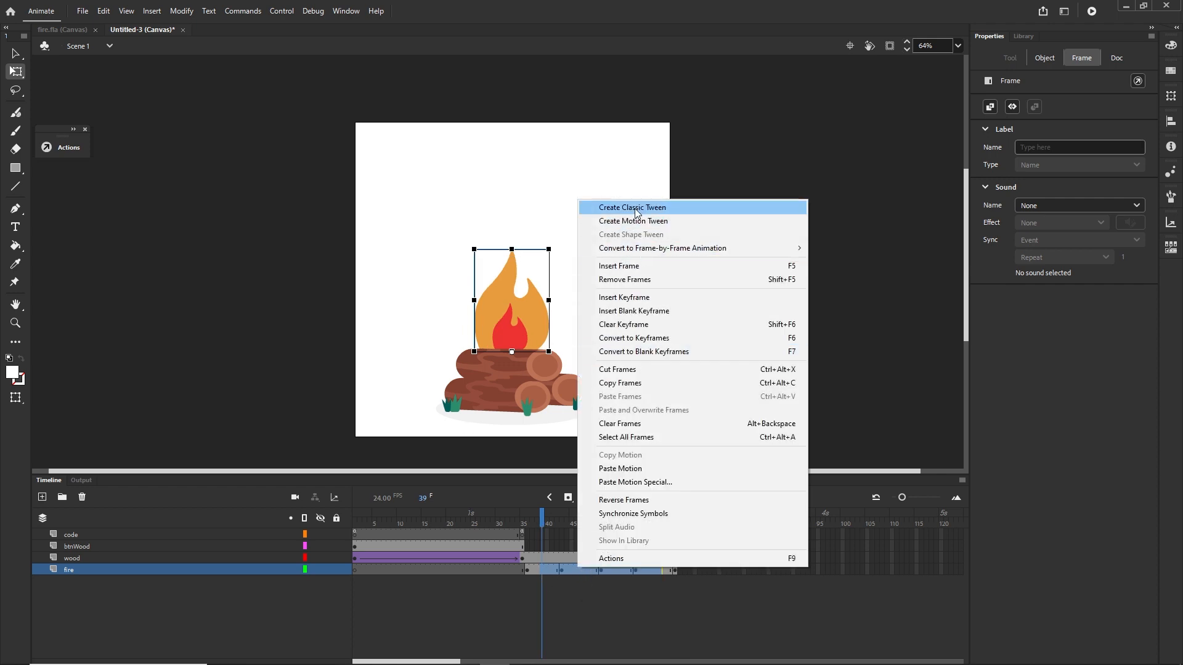
pyautogui.click(636, 208)
pyautogui.click(622, 585)
pyautogui.click(535, 515)
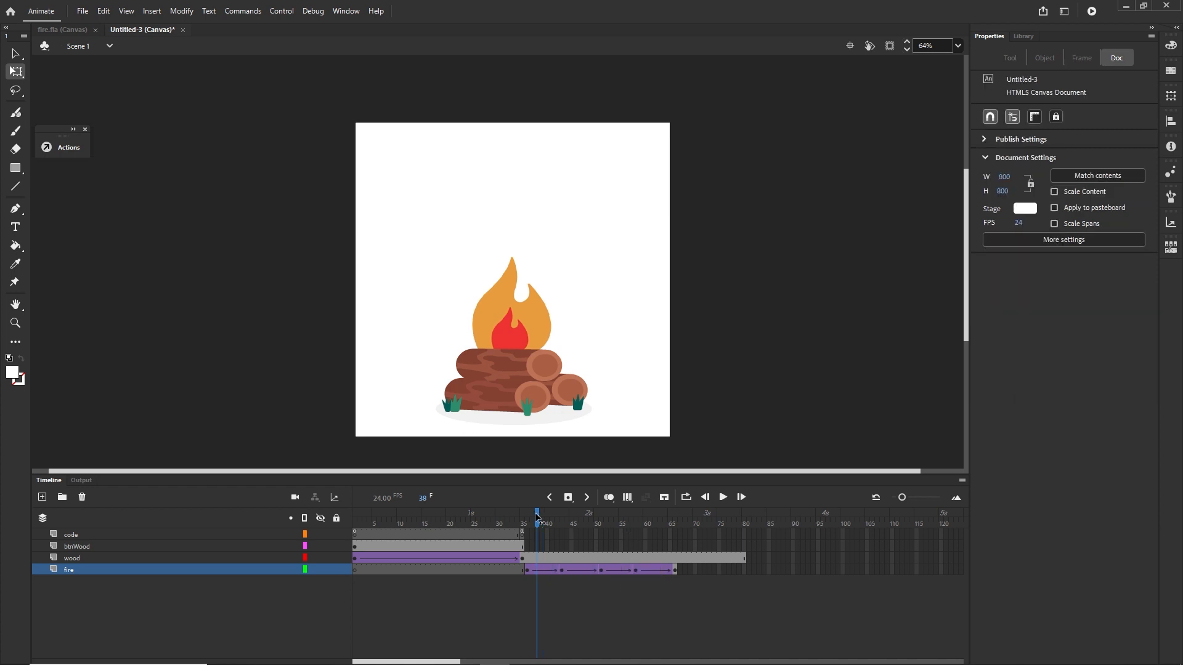
pyautogui.moveTo(535, 520); pyautogui.dragTo(622, 518)
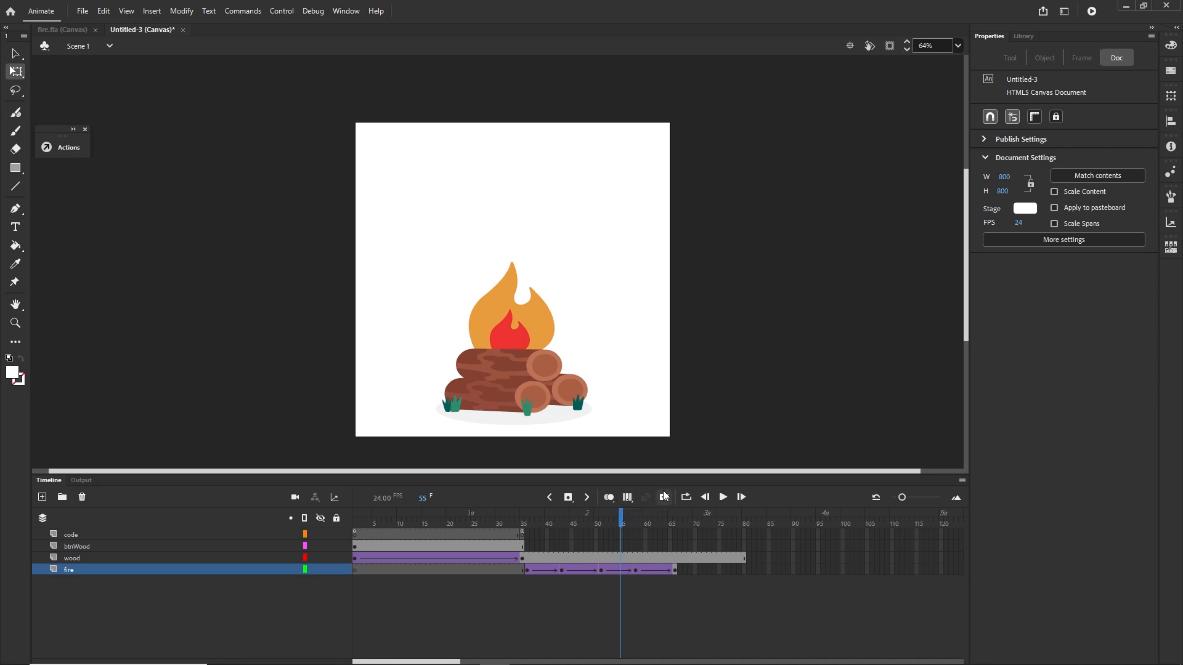
# Test the movie in the browser from frame 1, trigger the ADD WOOD button, and return to the timeline in Animate
pyautogui.moveTo(626, 522); pyautogui.dragTo(349, 526)
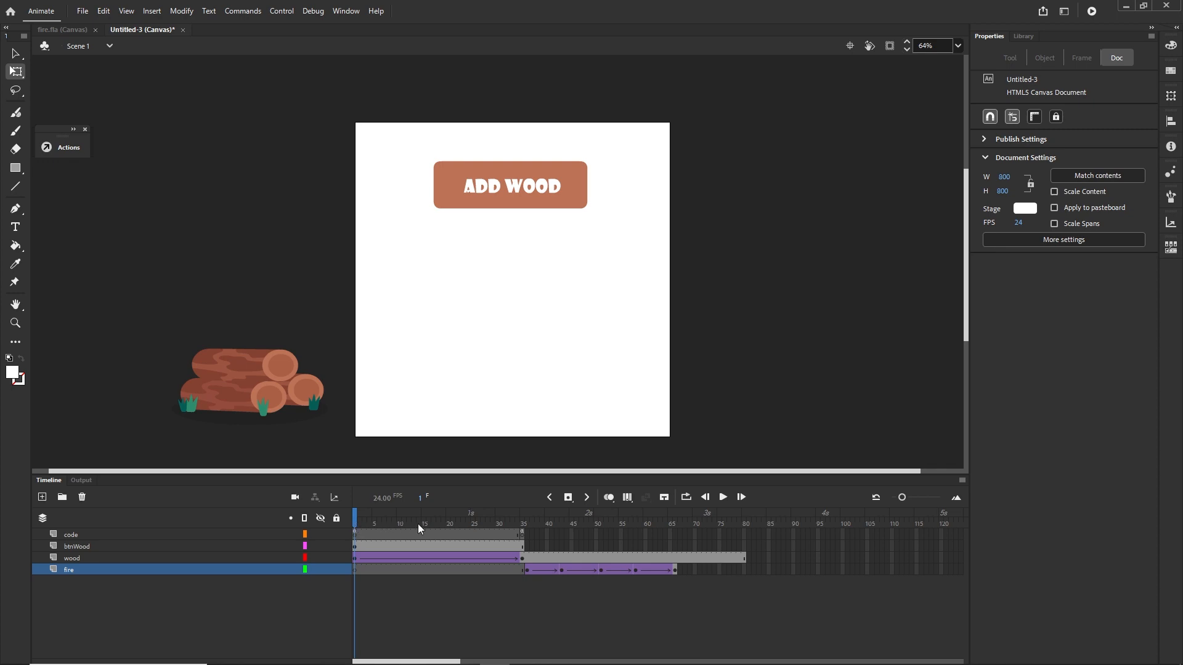
pyautogui.hotkey('ctrl', 'Return')
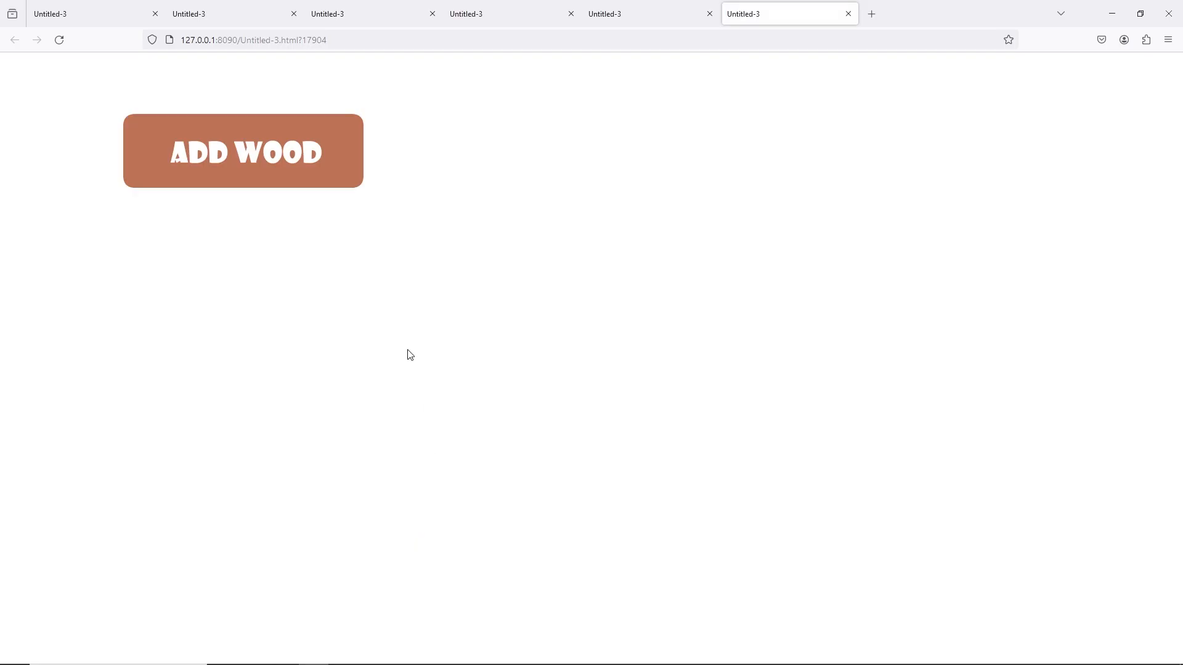
pyautogui.click(216, 157)
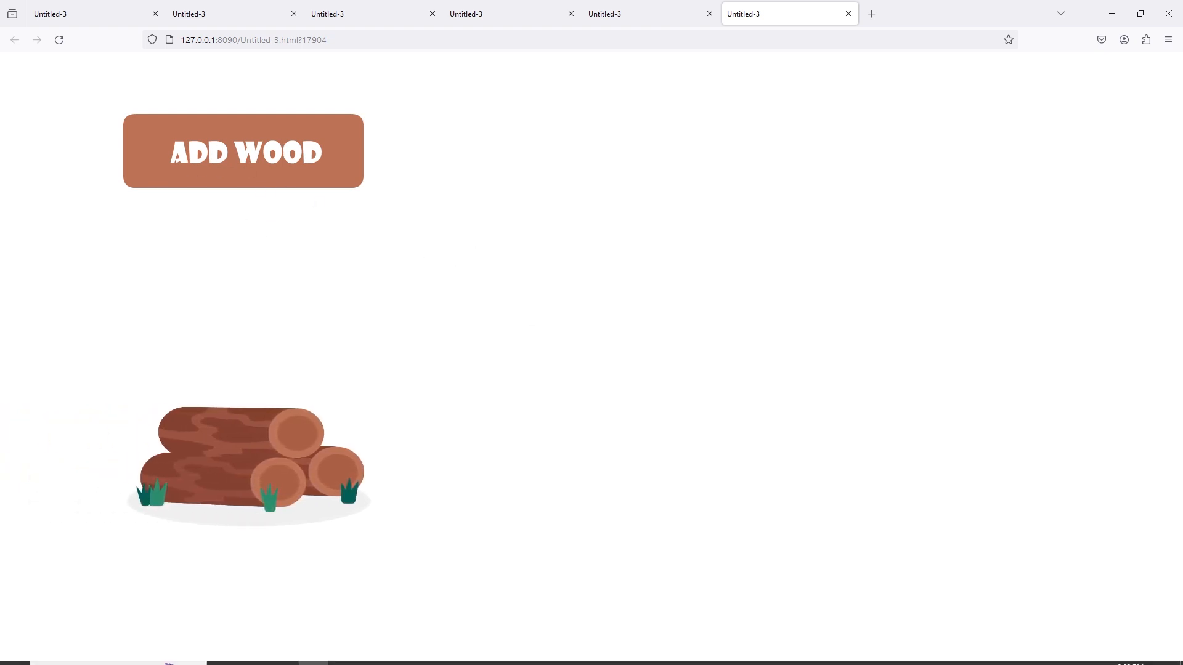
pyautogui.click(494, 653)
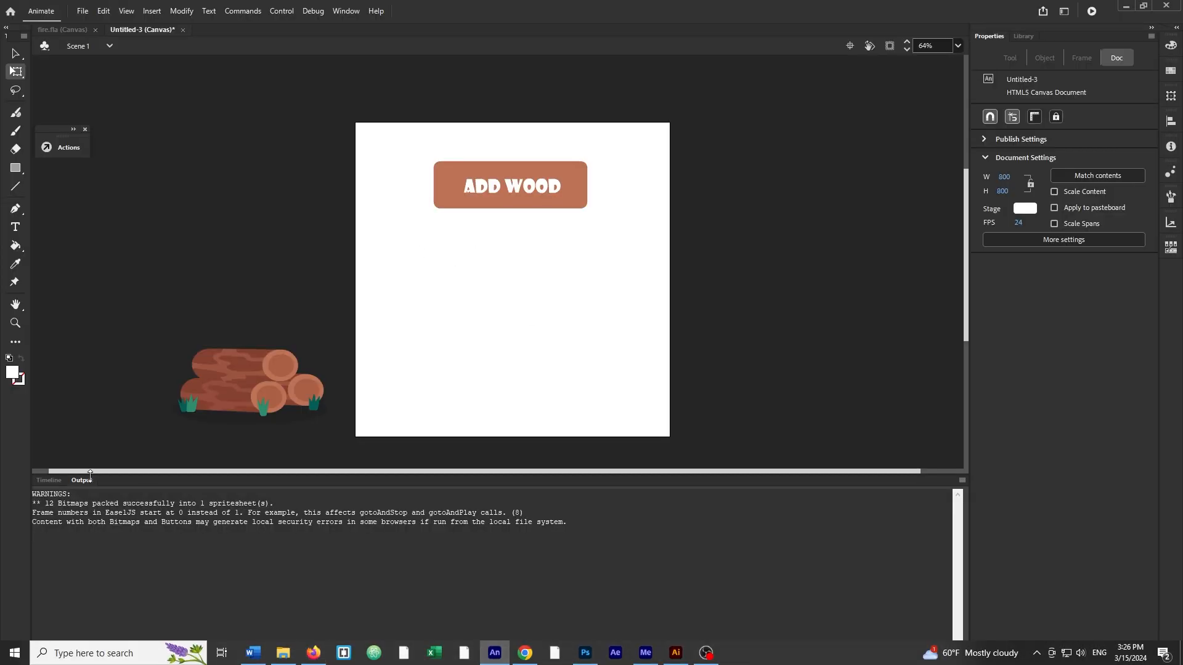
pyautogui.click(43, 481)
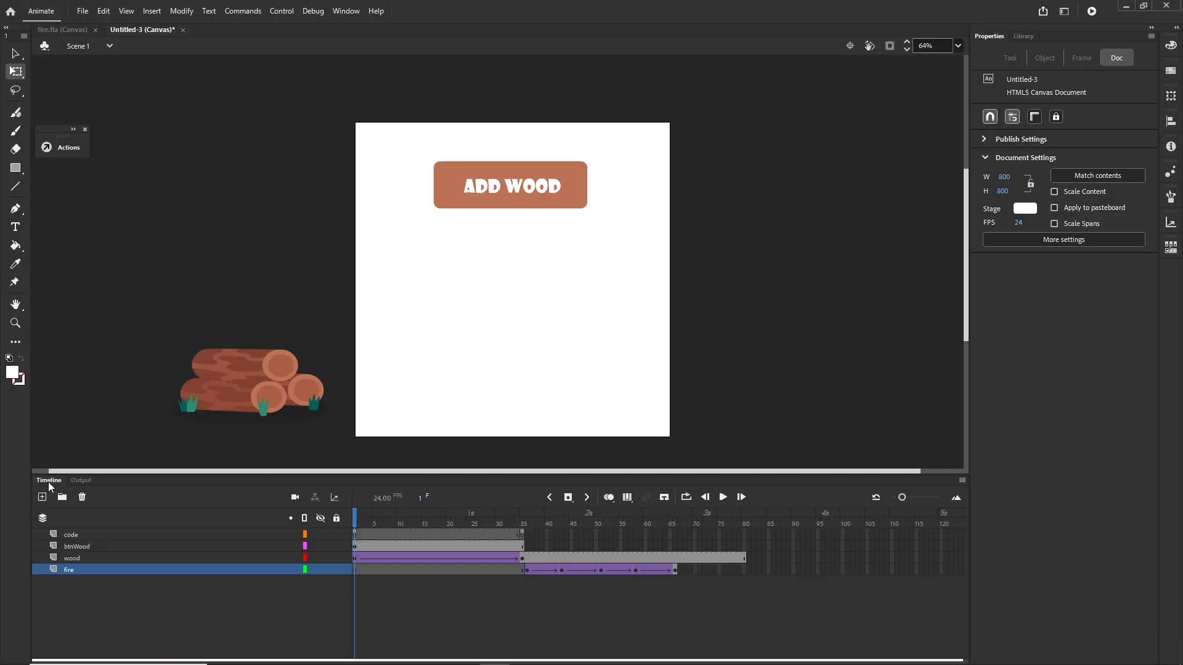
# Duplicate the ADD WOOD button's first keyframe to frame 2 of the btnWood layer
pyautogui.click(76, 548)
pyautogui.click(362, 590)
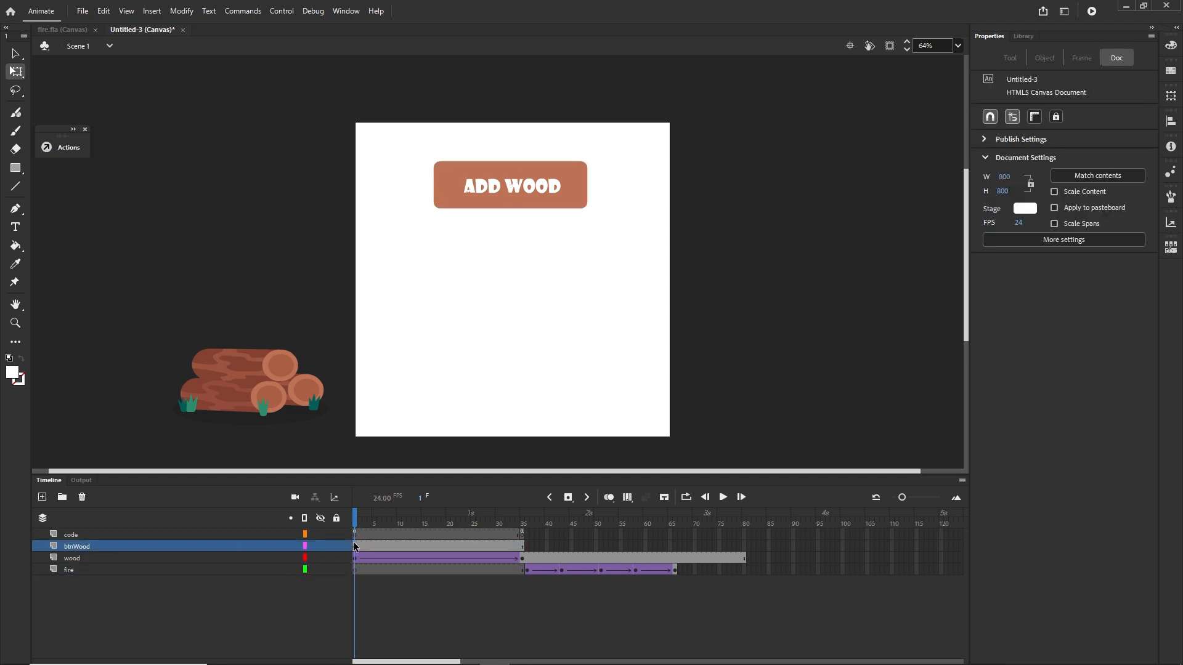
pyautogui.click(354, 547)
pyautogui.moveTo(353, 547); pyautogui.dragTo(359, 550)
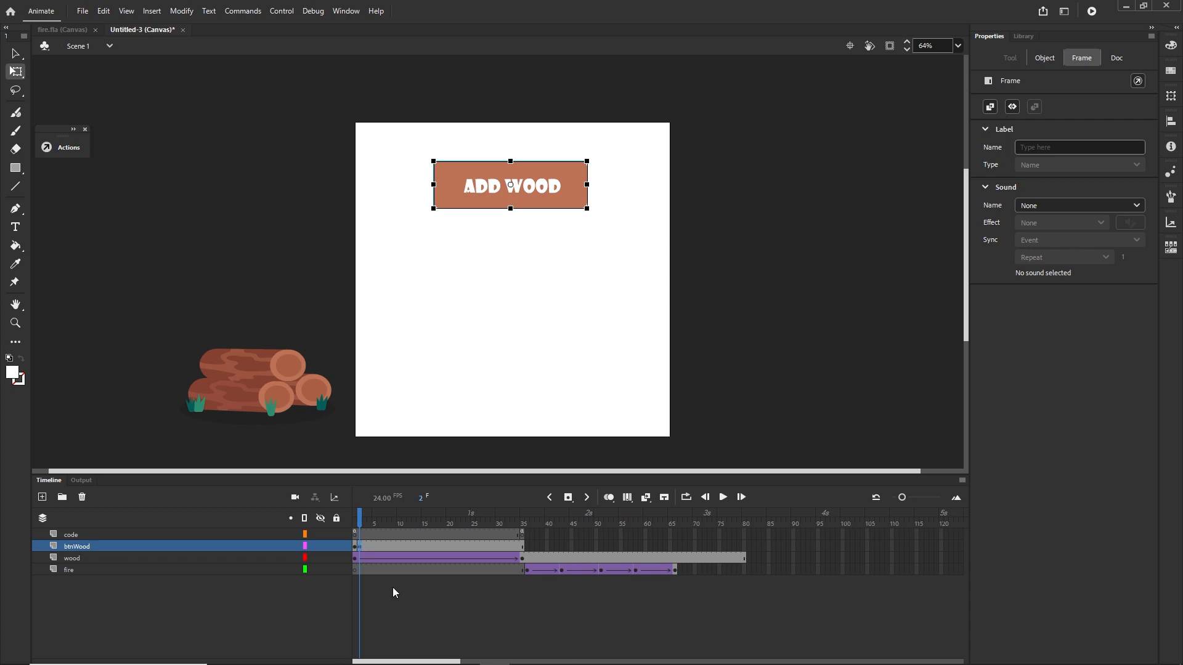
pyautogui.click(440, 612)
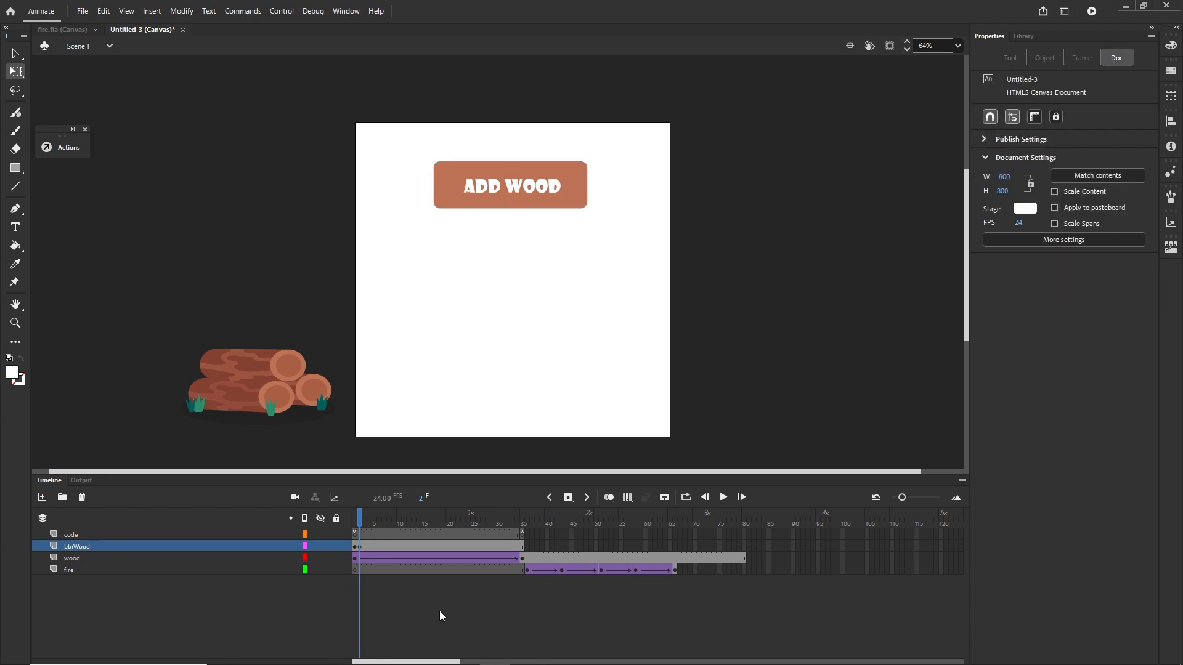
# Make the ADD WOOD button on frame 2 invisible with an Alpha color effect of 0%
pyautogui.click(575, 198)
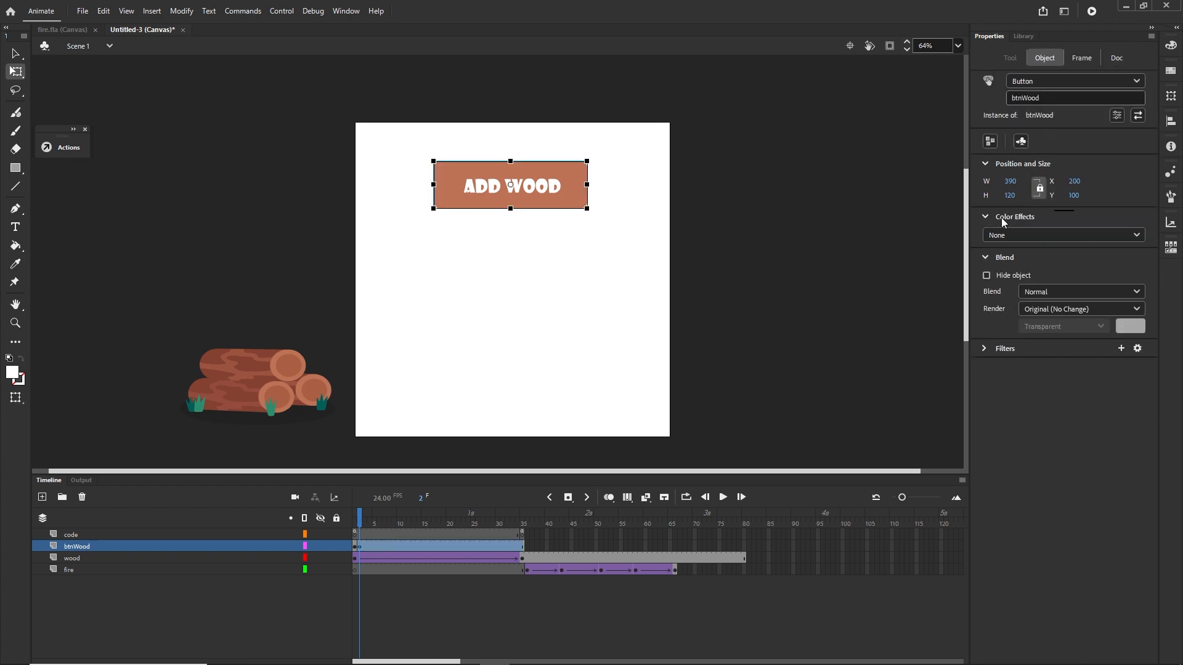
pyautogui.click(1134, 236)
pyautogui.click(1022, 313)
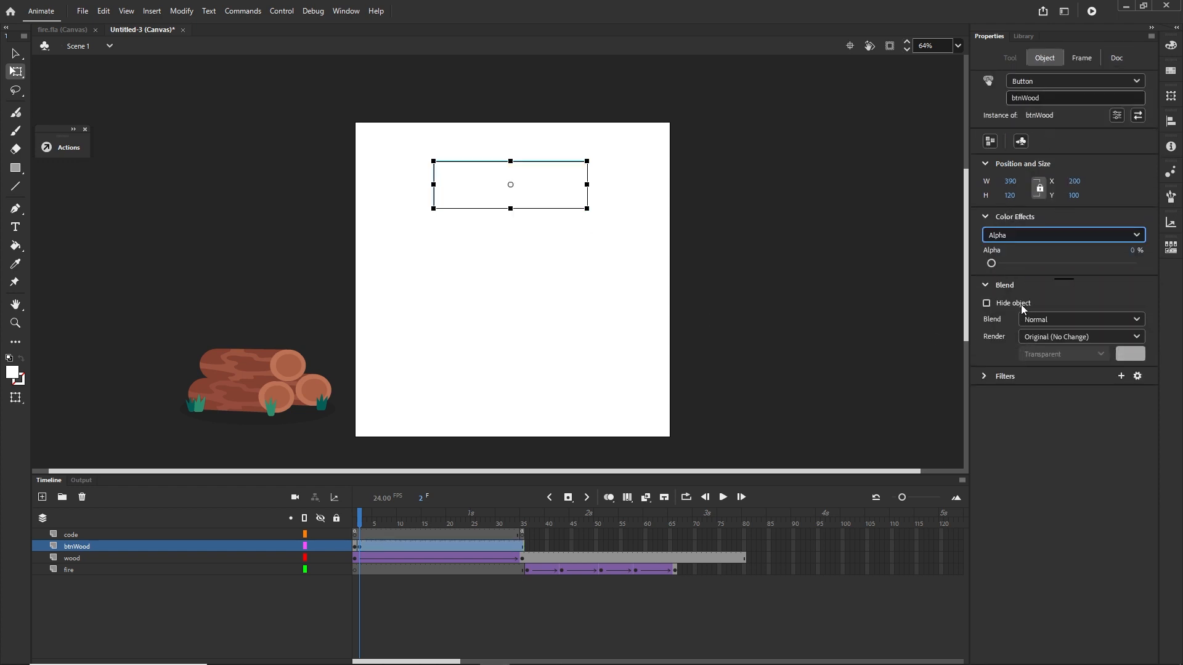
pyautogui.moveTo(991, 263)
pyautogui.mouseDown()
pyautogui.moveTo(1066, 247)
pyautogui.moveTo(991, 249)
pyautogui.mouseUp()
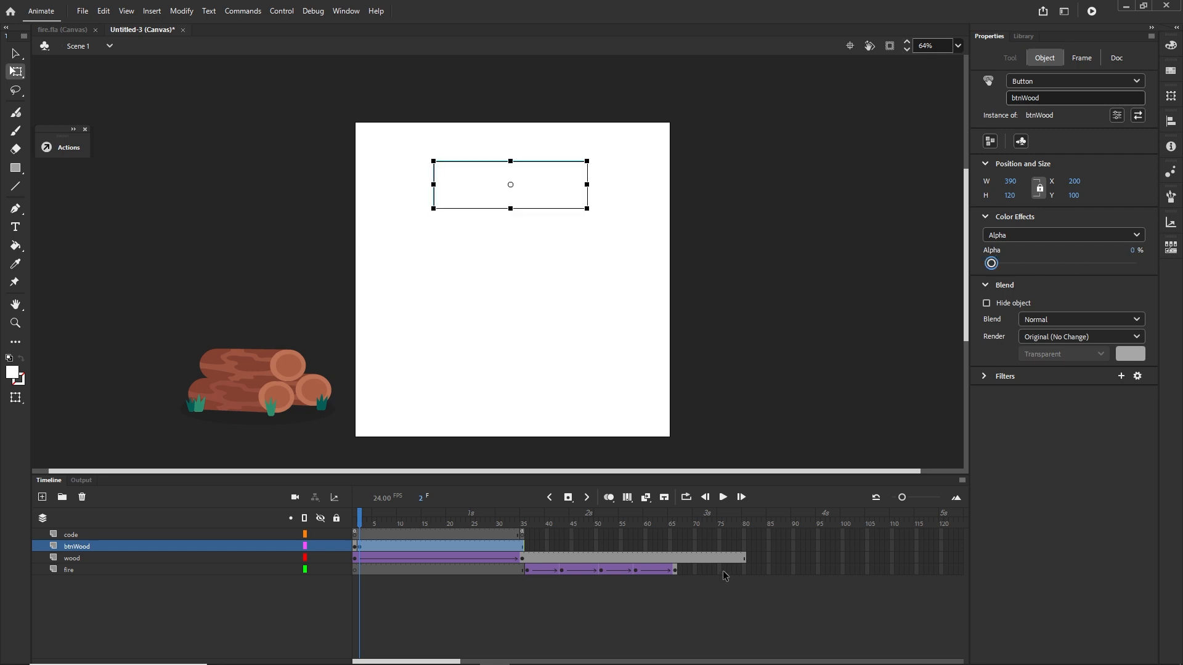
pyautogui.click(700, 616)
pyautogui.click(354, 521)
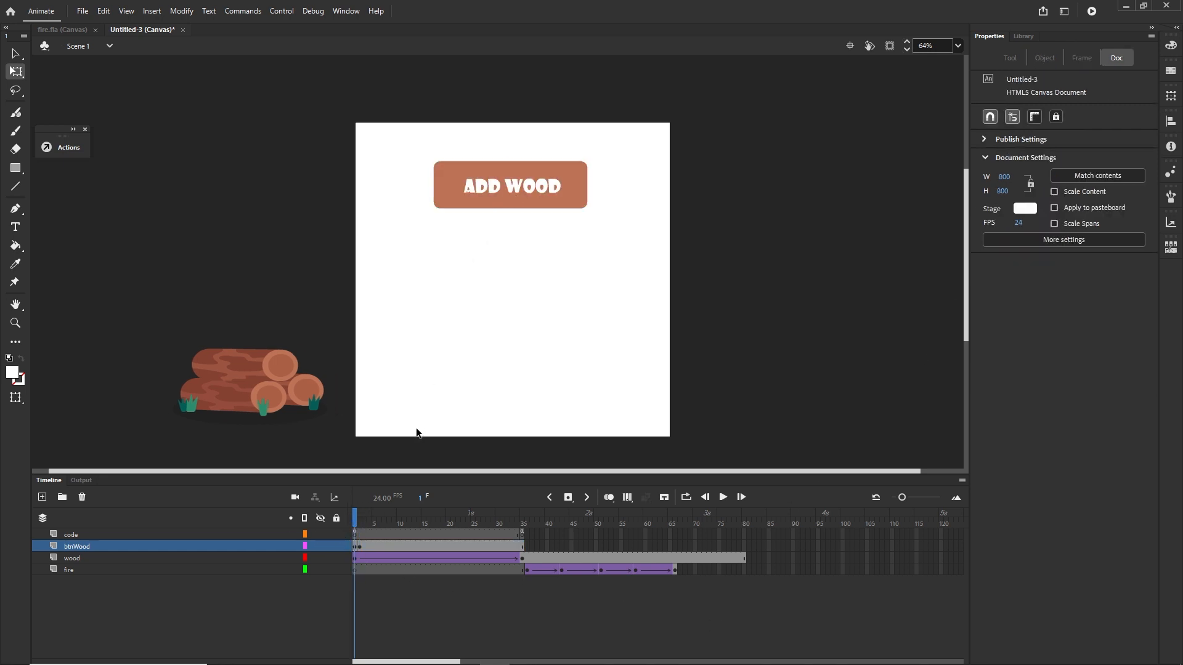
# Move the transparent button's keyframe from frame 2 to frame 6 and add a classic tween so the button fades out
pyautogui.click(359, 521)
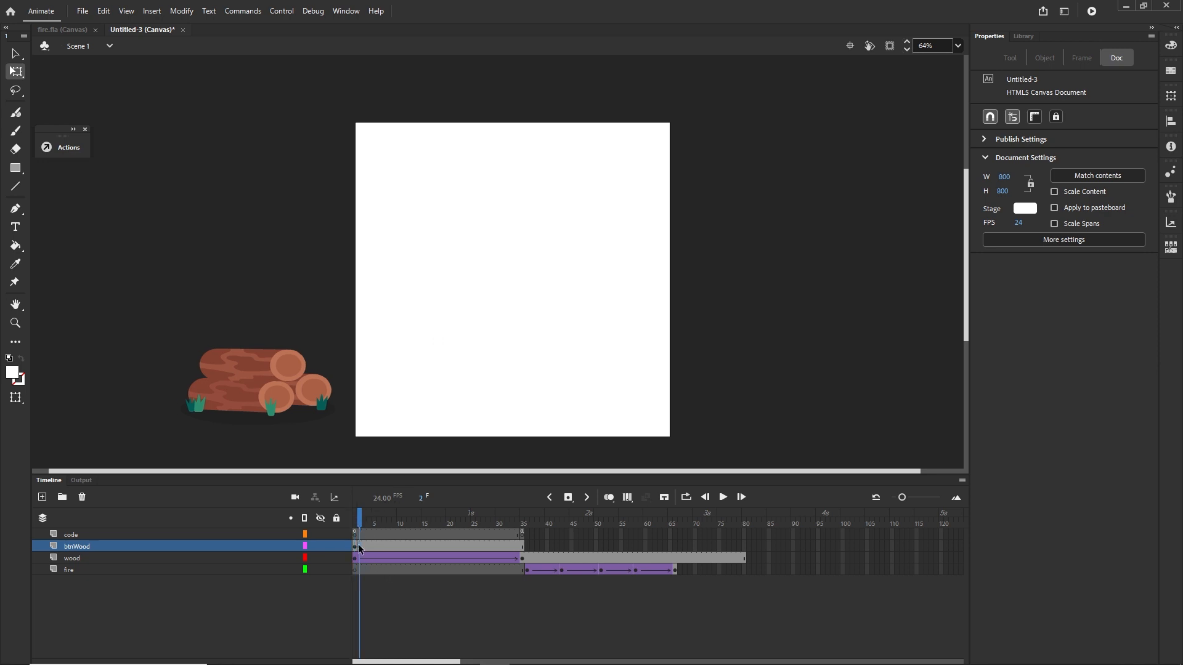
pyautogui.moveTo(360, 545); pyautogui.dragTo(379, 546)
pyautogui.rightClick(366, 546)
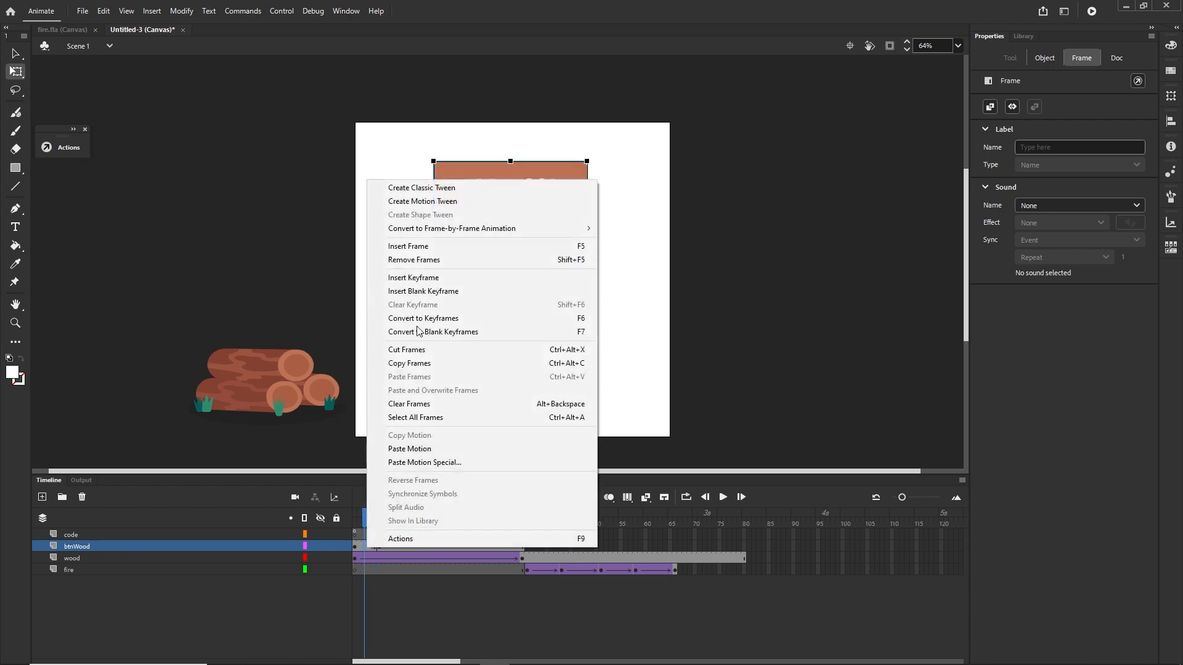
pyautogui.click(406, 187)
pyautogui.click(355, 521)
pyautogui.moveTo(354, 521); pyautogui.dragTo(394, 520)
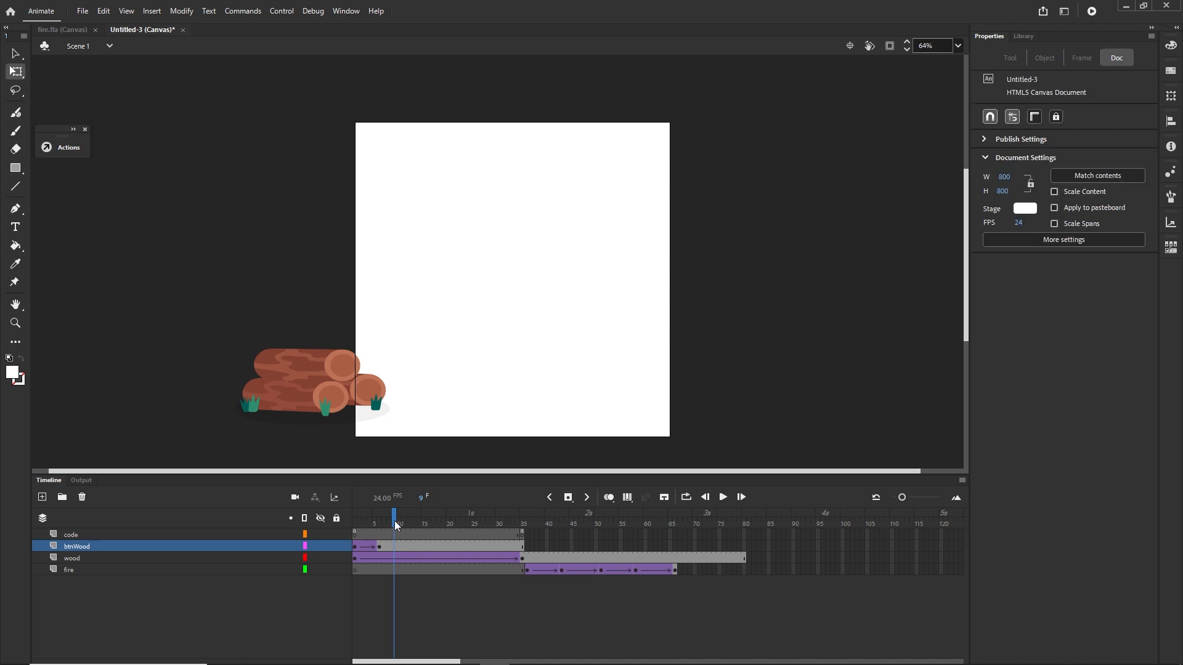
# Test the ADD WOOD button's fade-out in the browser from frame 1 and return to the timeline in Animate
pyautogui.moveTo(398, 519); pyautogui.dragTo(355, 521)
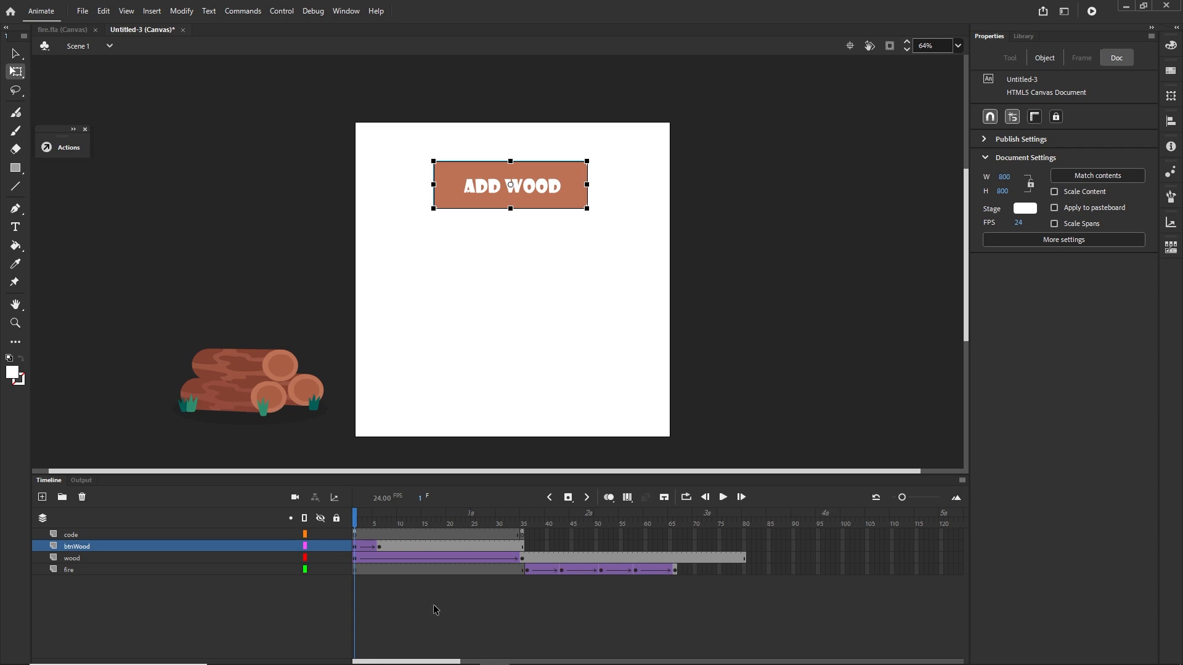
pyautogui.hotkey('ctrl', 'Return')
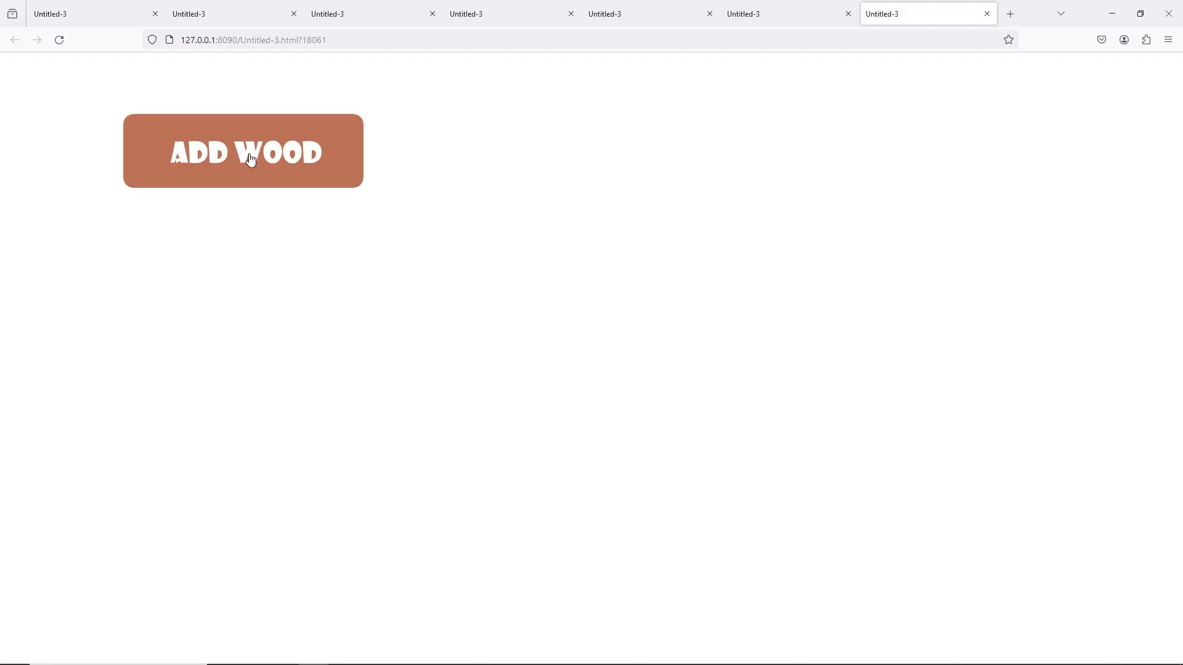
pyautogui.click(251, 159)
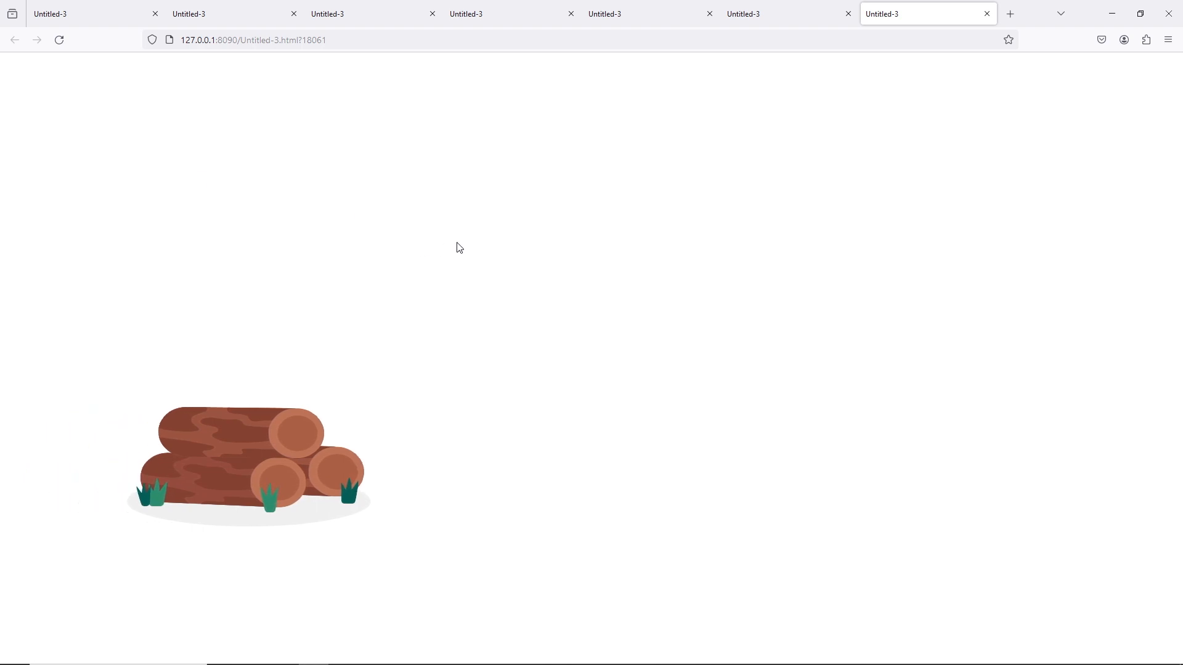
pyautogui.click(495, 659)
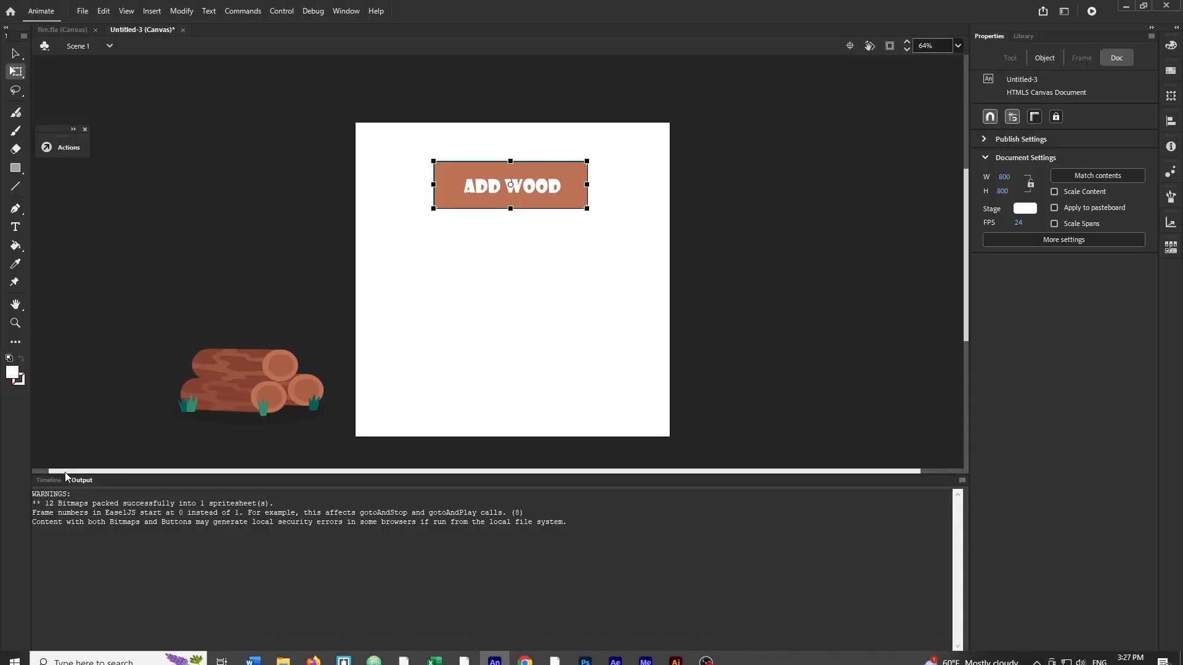
pyautogui.click(49, 480)
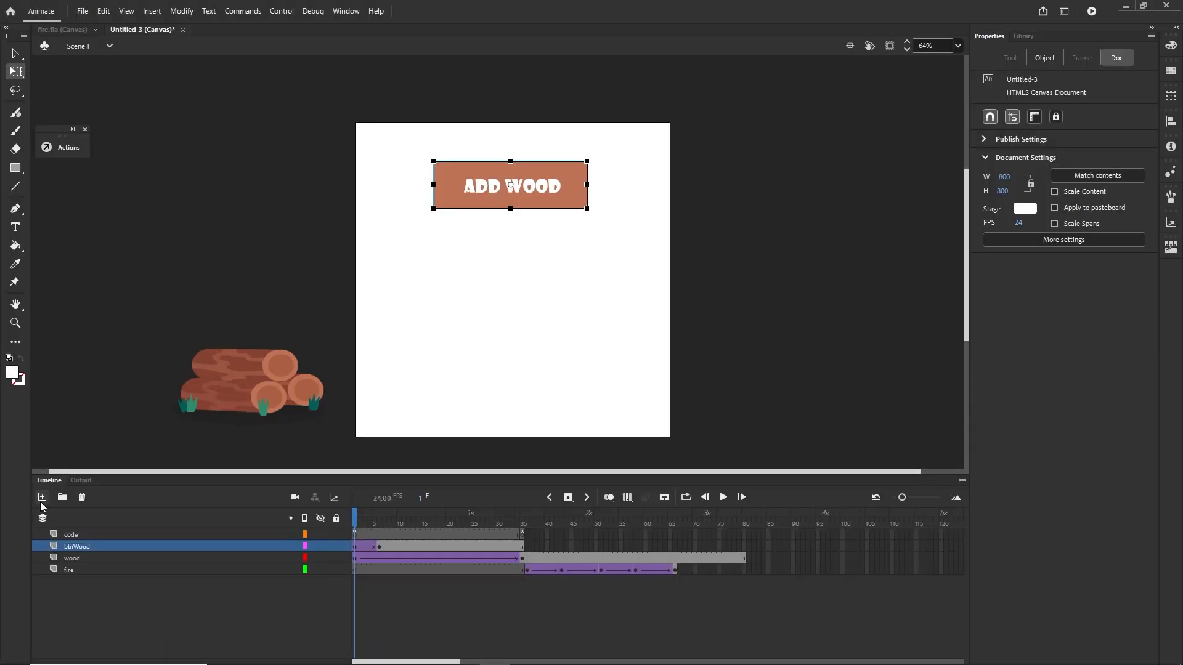
# Add a new layer above btnWood and name it btnFire
pyautogui.click(42, 498)
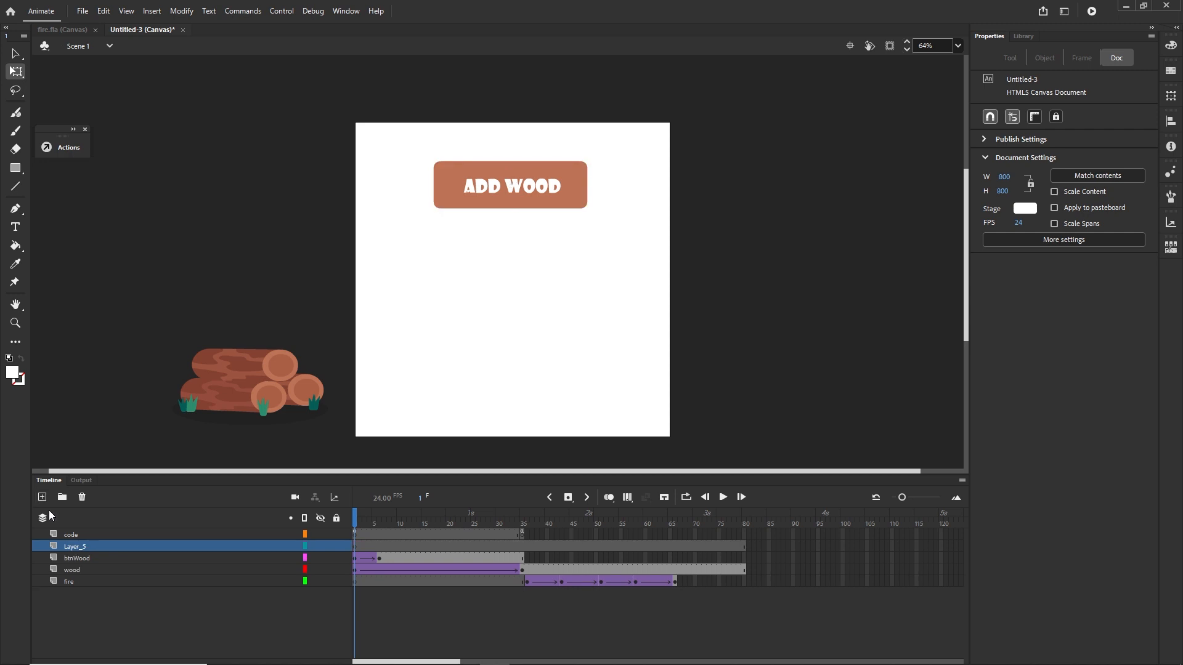
pyautogui.doubleClick(70, 547)
pyautogui.write('btnFire')
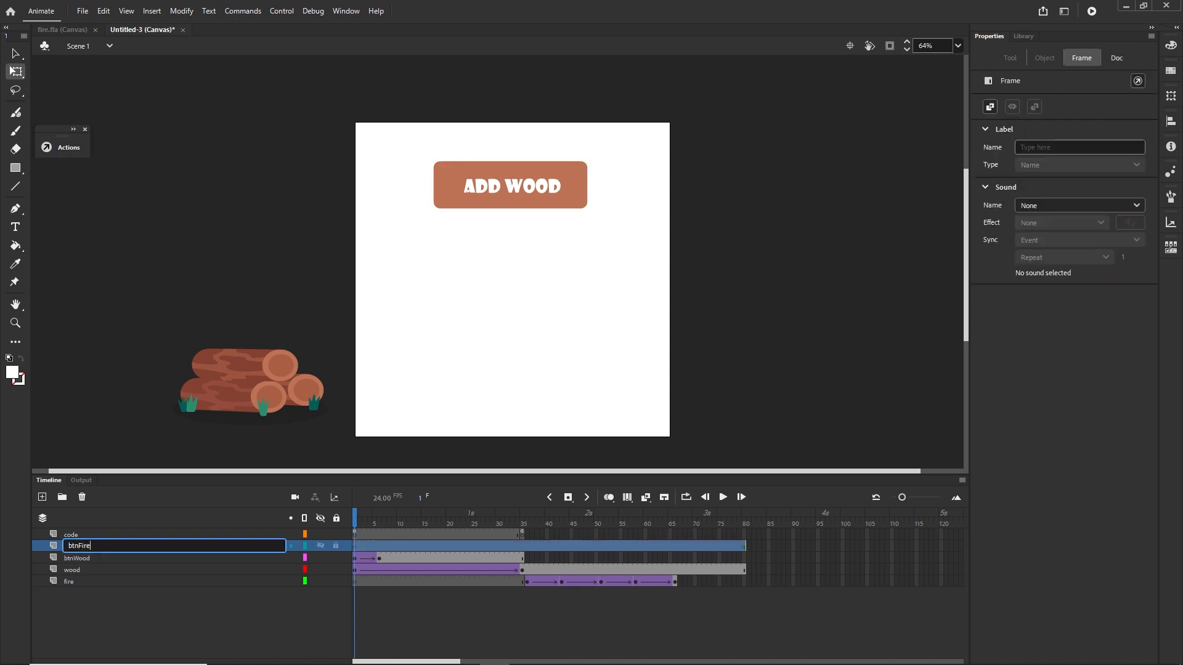
pyautogui.click(121, 619)
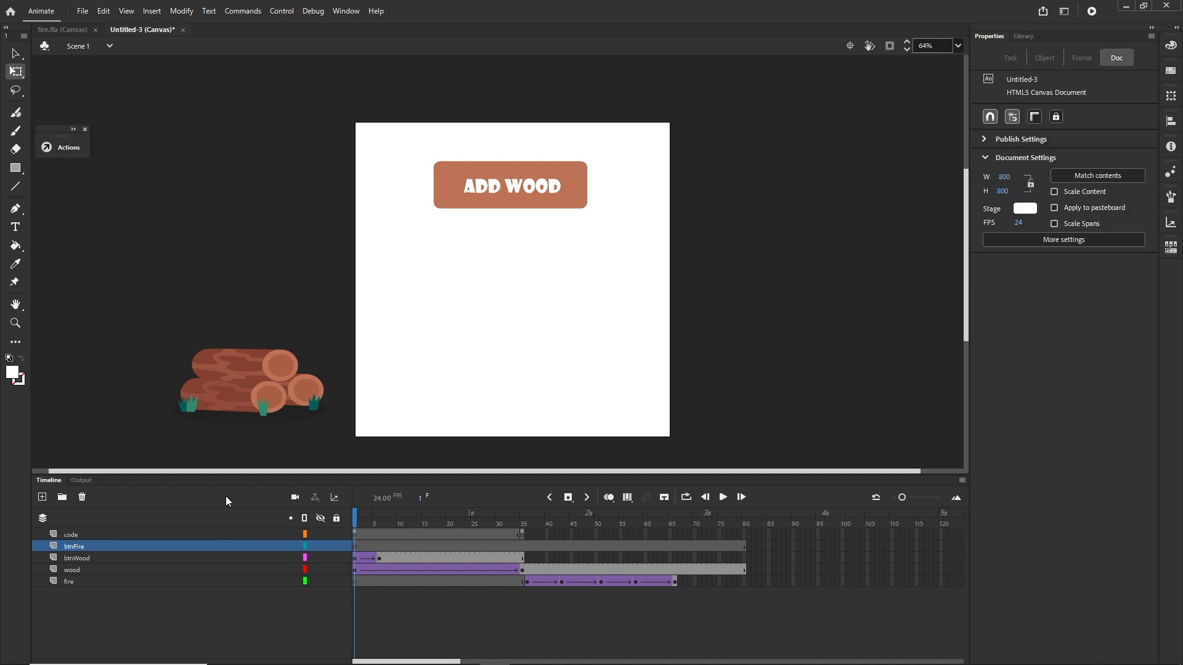
# Close the floating Actions panel and draw an orange rounded rectangle below the ADD WOOD button, matching its width, on the btnFire layer
pyautogui.click(85, 128)
pyautogui.click(24, 169)
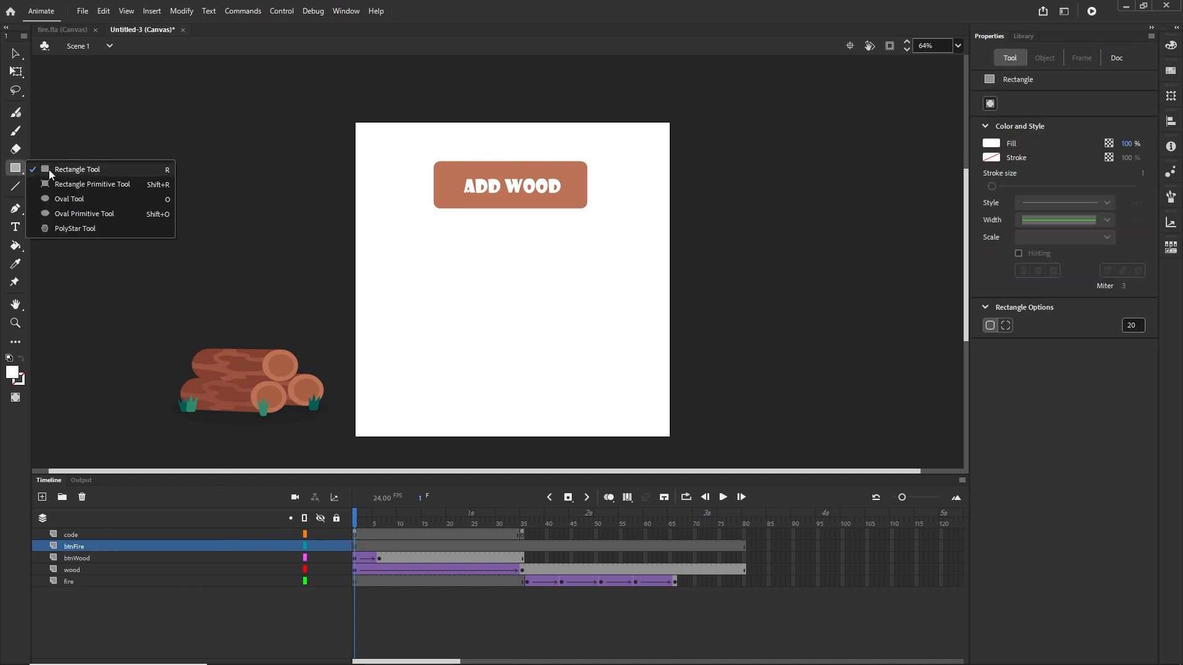
pyautogui.click(71, 168)
pyautogui.click(990, 142)
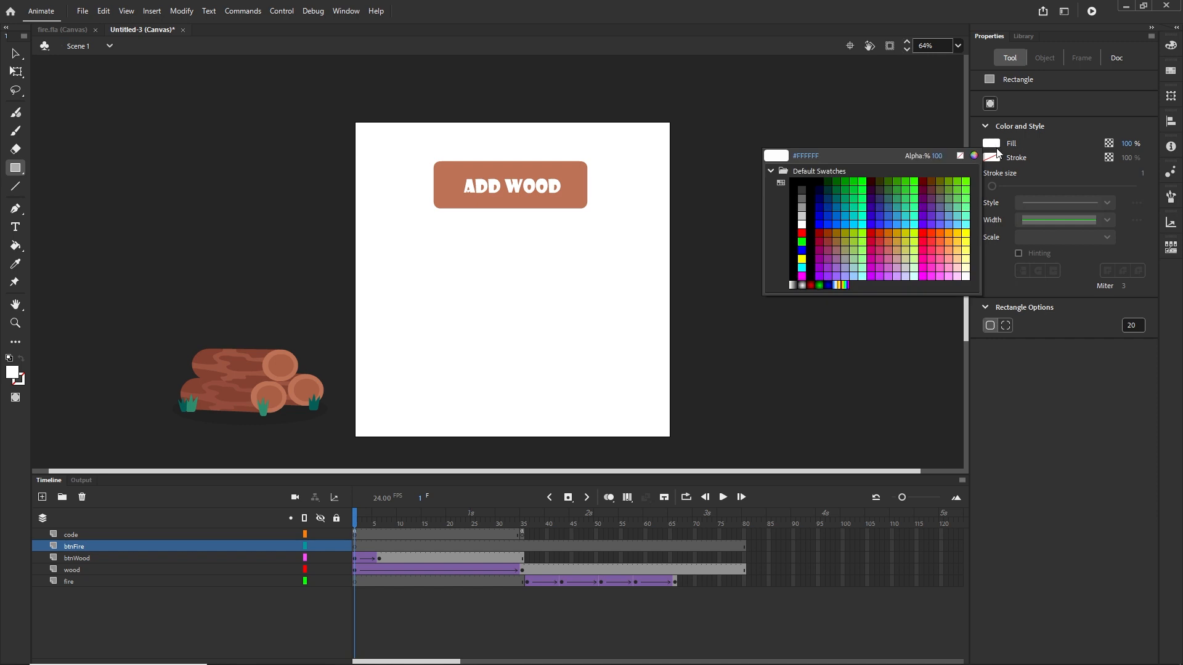
pyautogui.click(949, 237)
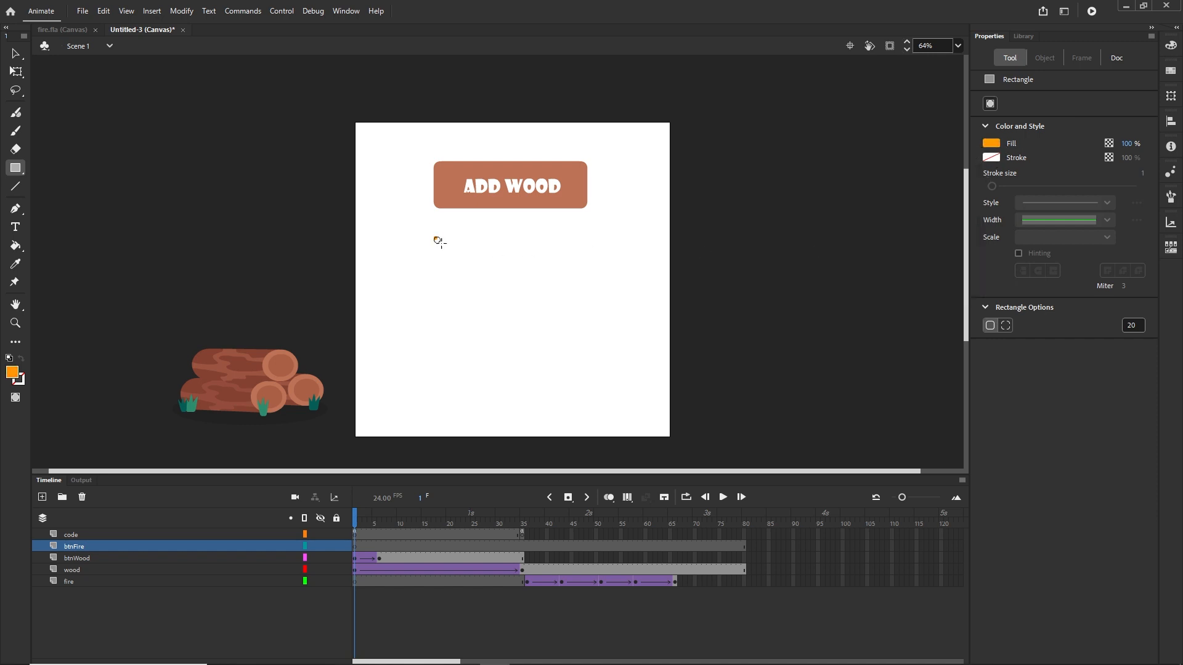
pyautogui.moveTo(434, 236); pyautogui.dragTo(587, 286)
pyautogui.click(15, 53)
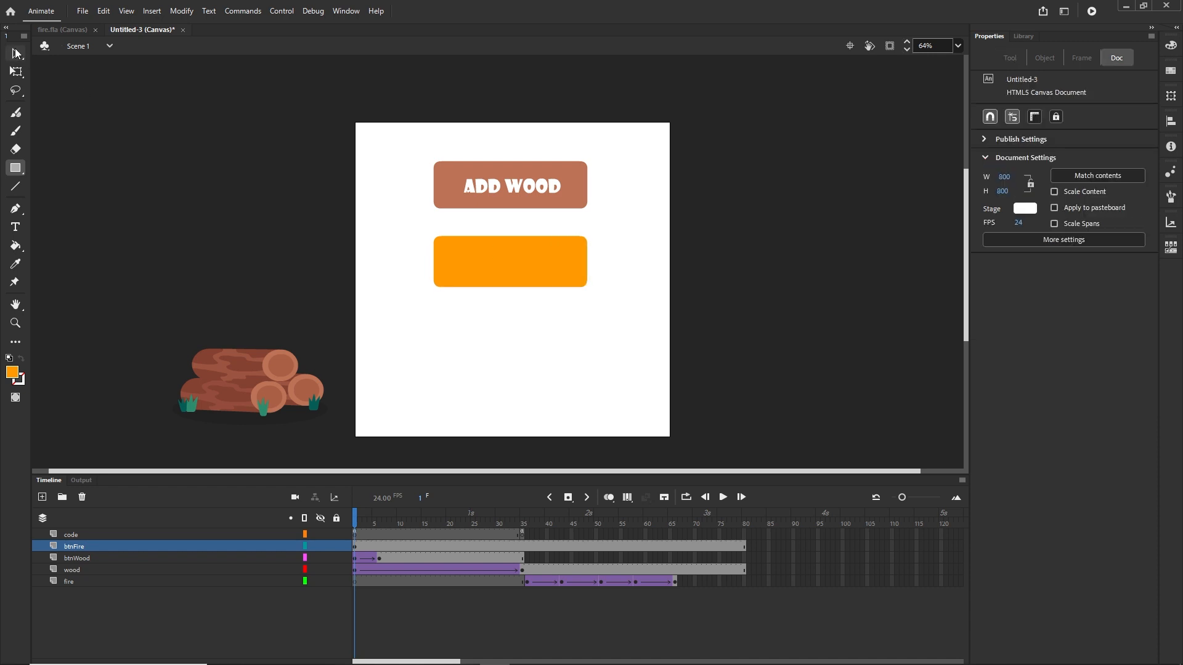
# Add white START FIRE text in Showcard Gothic, size 46, and centre it on the orange rectangle
pyautogui.click(15, 227)
pyautogui.click(993, 186)
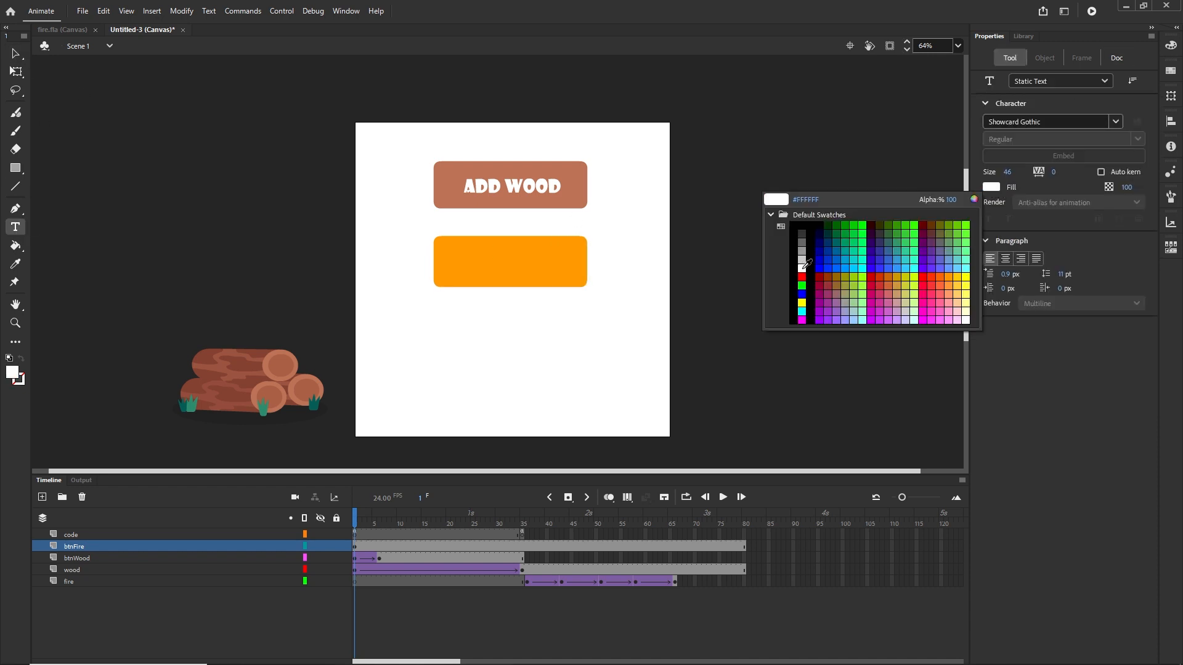
pyautogui.click(802, 268)
pyautogui.click(487, 272)
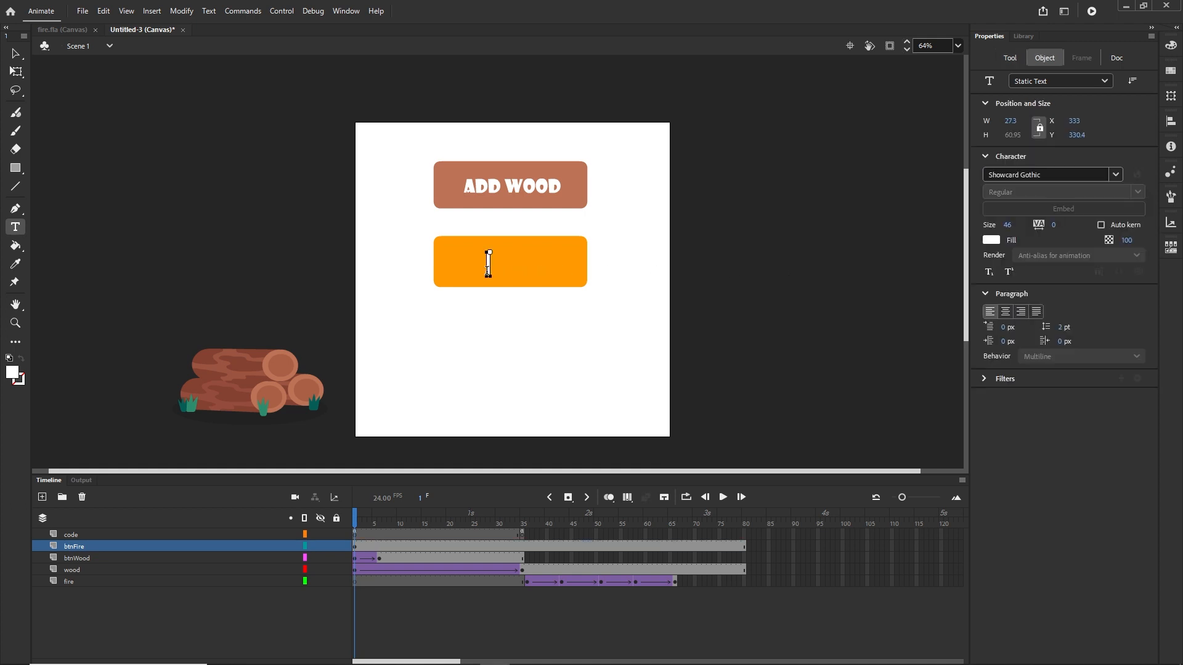
pyautogui.write('START FIRE')
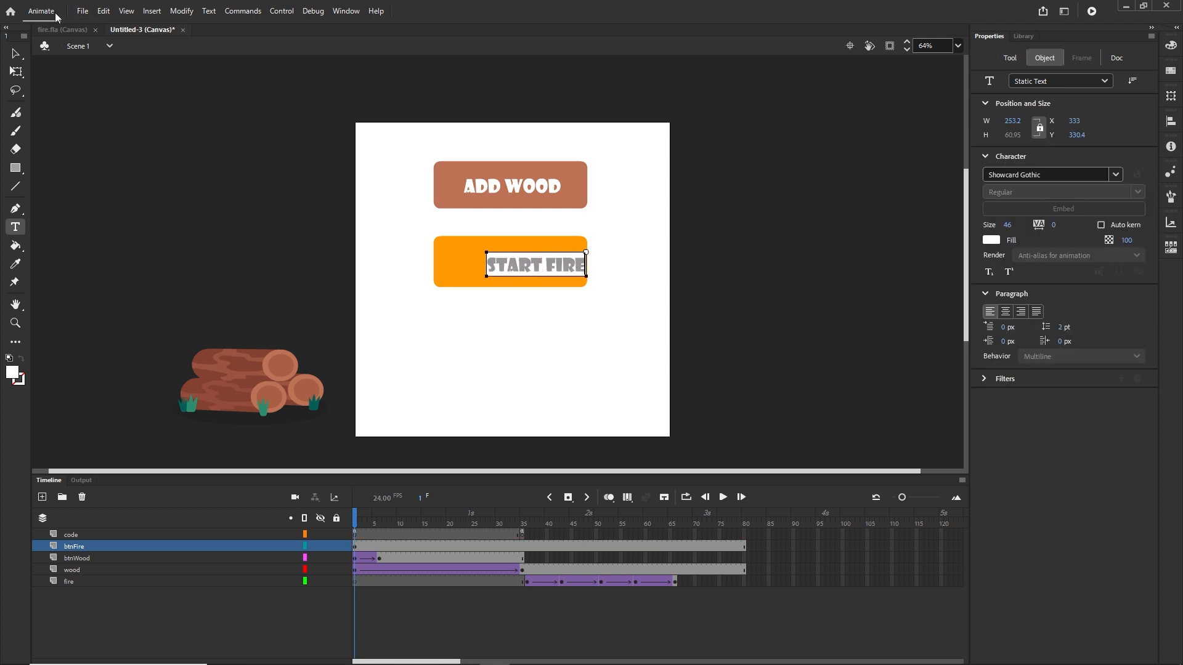
pyautogui.click(16, 53)
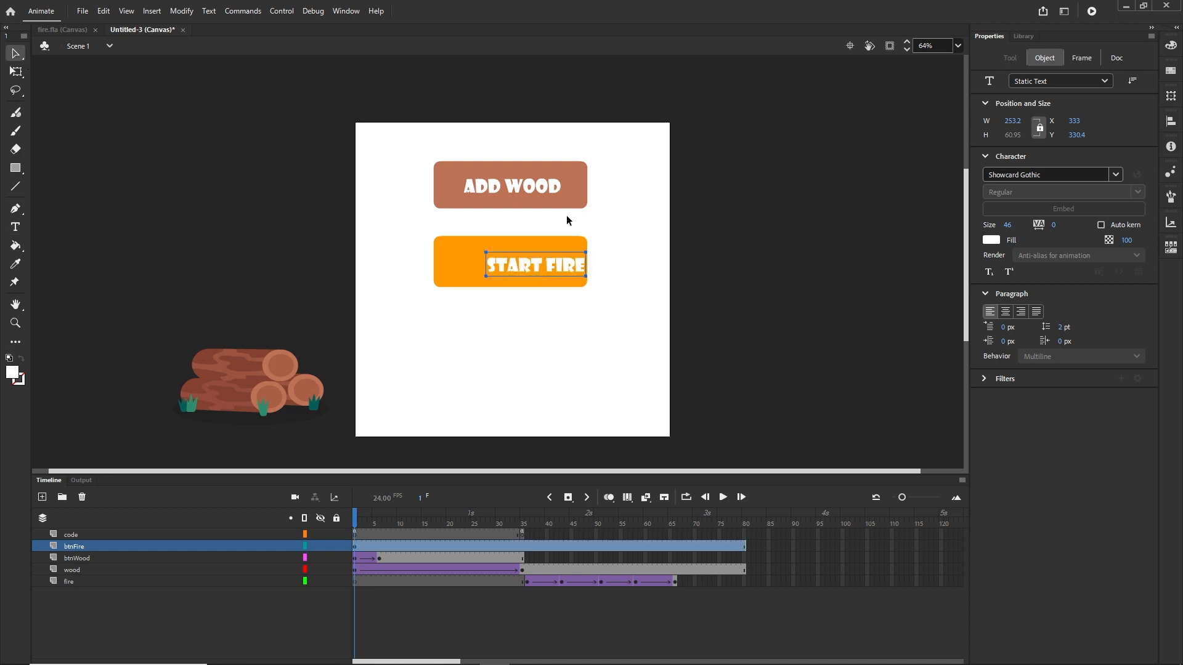
pyautogui.moveTo(541, 270); pyautogui.dragTo(519, 262)
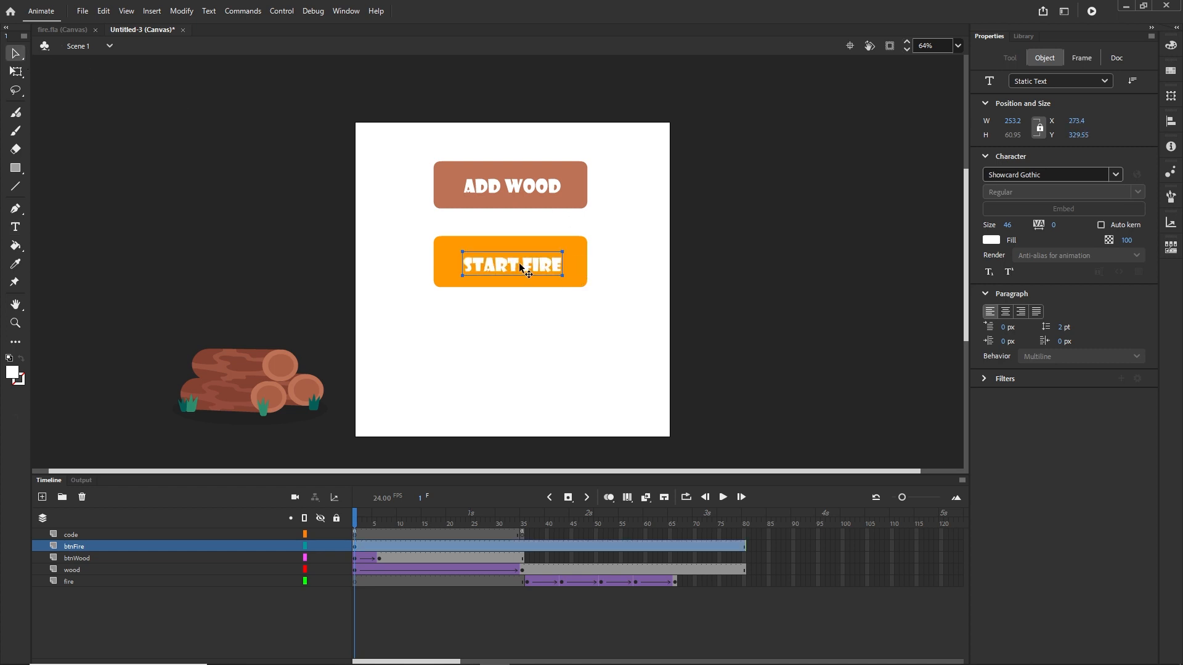
pyautogui.press('Up')
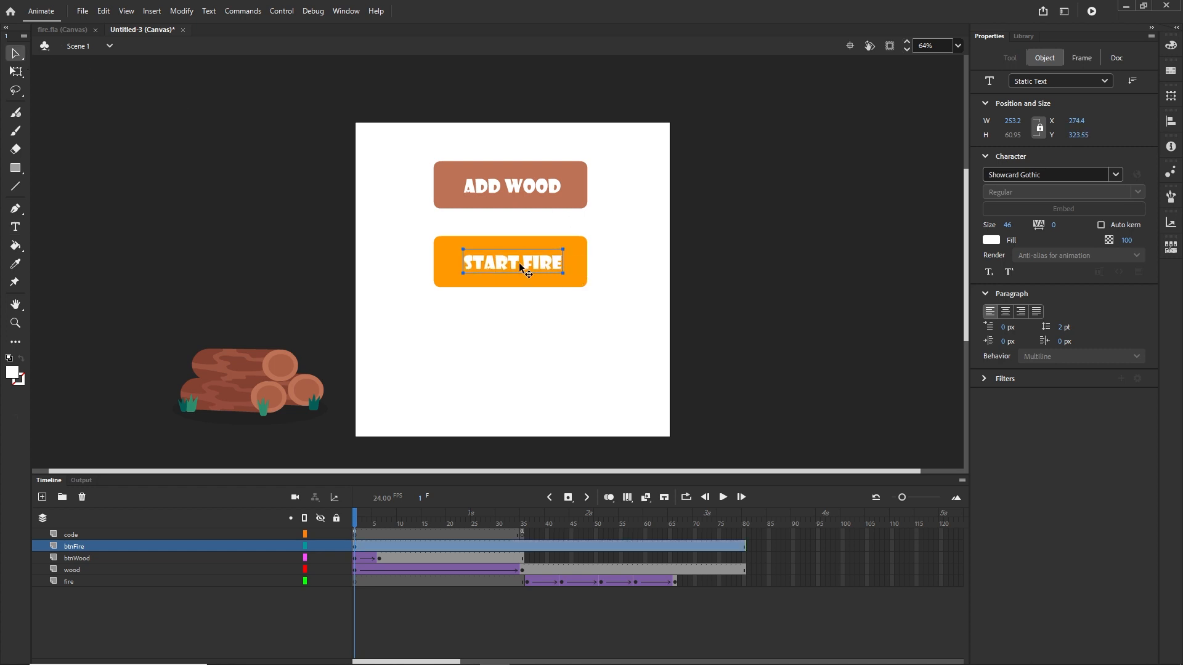
pyautogui.click(640, 291)
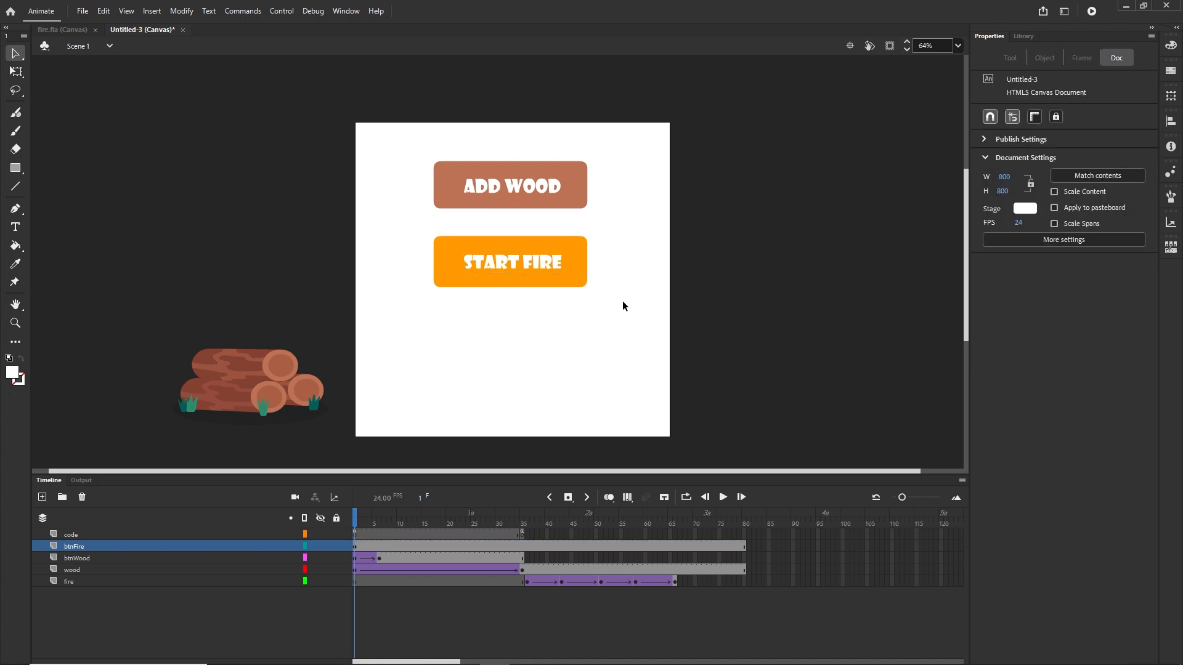
# Convert the orange rectangle and its text into a button symbol named btnFire, and set its instance name to btnFire
pyautogui.moveTo(624, 303); pyautogui.dragTo(409, 226)
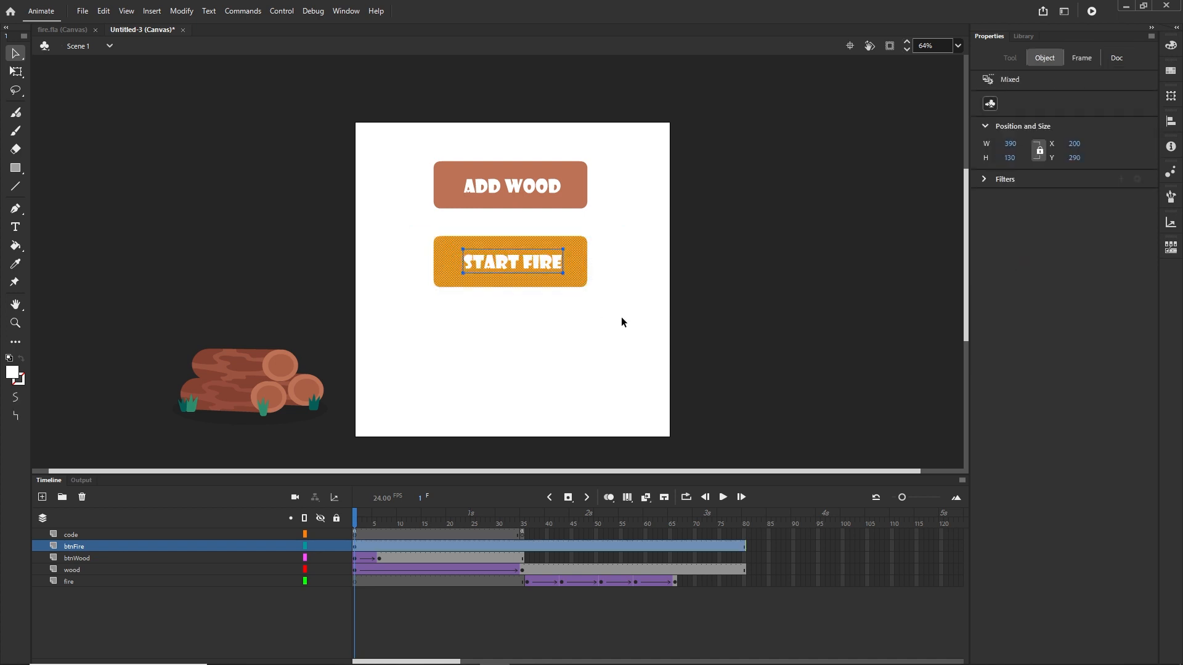
pyautogui.press('F8')
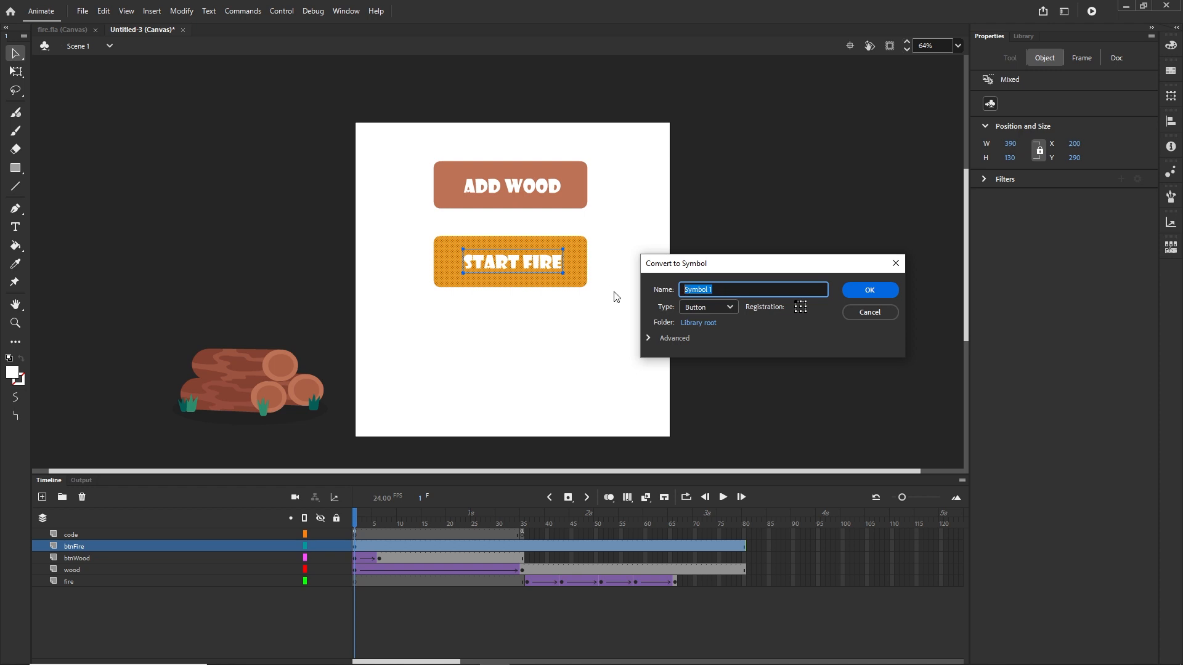
pyautogui.write('btnFire')
pyautogui.click(873, 293)
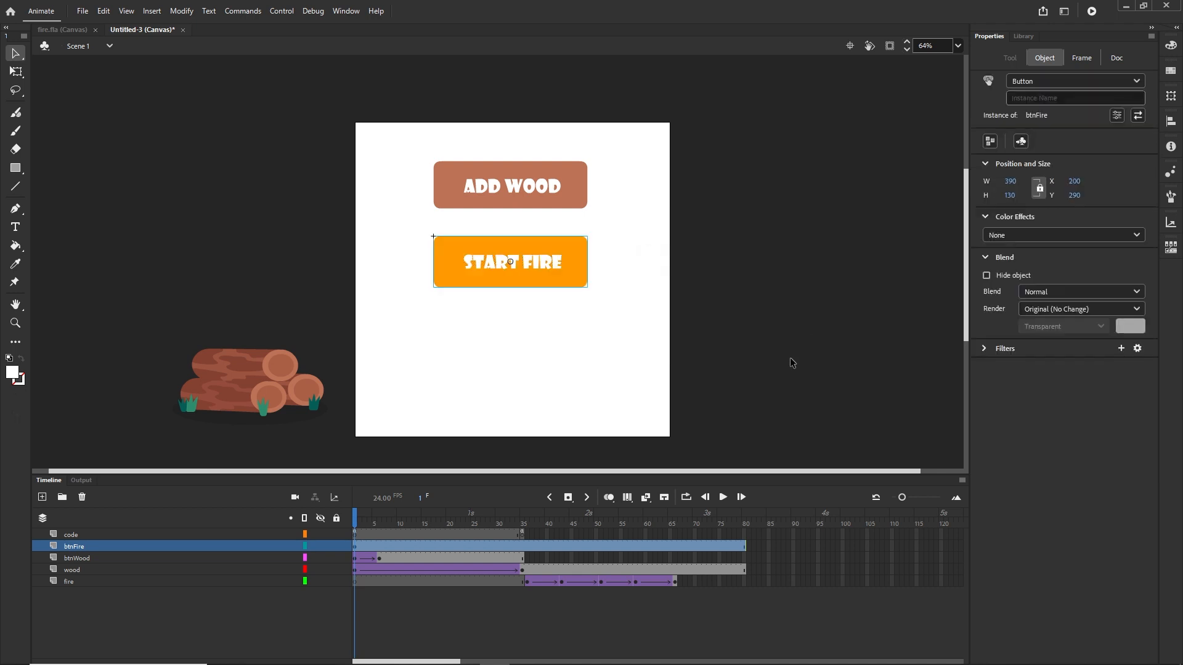
pyautogui.click(1038, 98)
pyautogui.write('b')
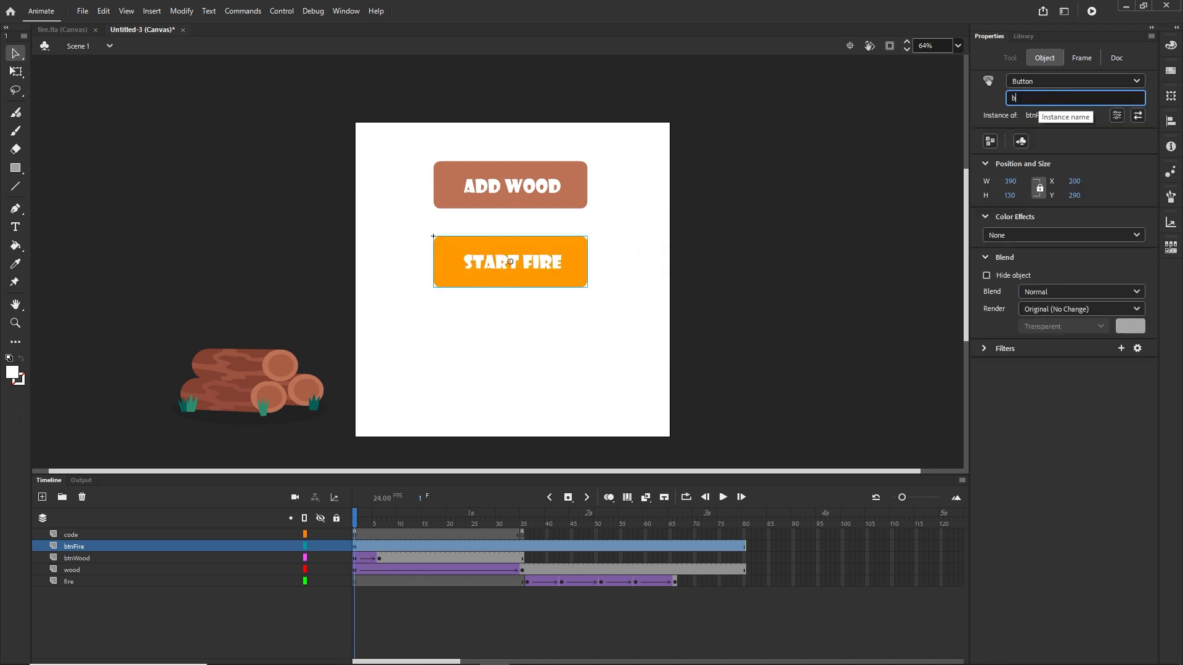
pyautogui.write('tnFire')
pyautogui.click(856, 304)
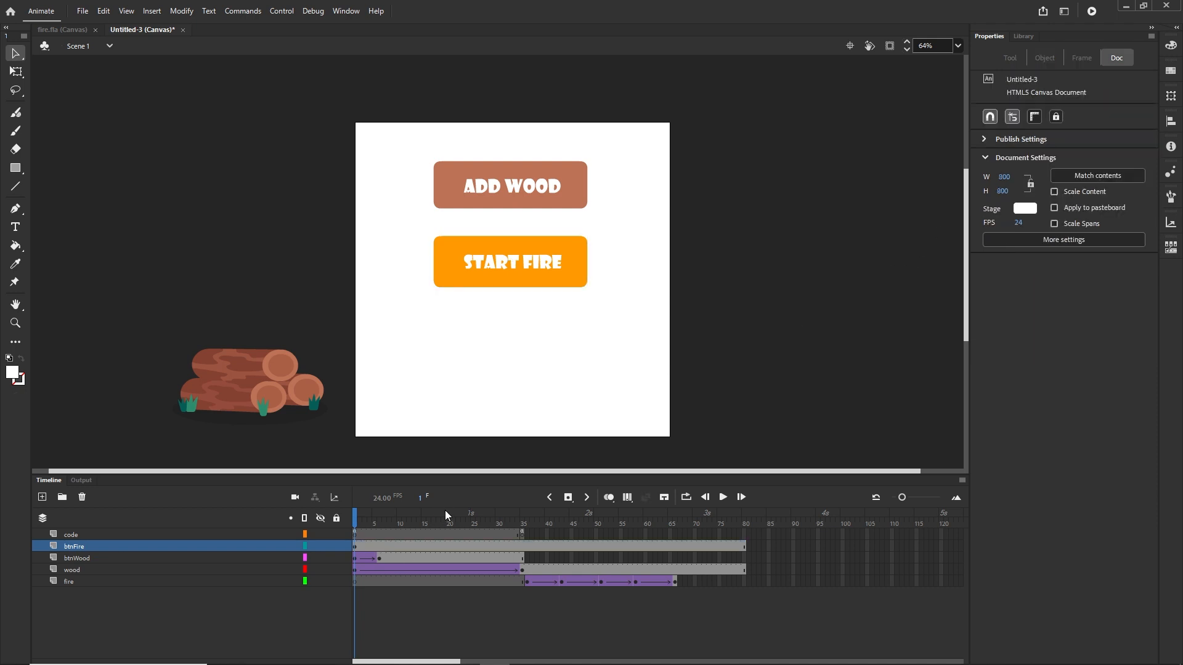
# Move the btnFire layer's first keyframe to frame 35 so the START FIRE button starts there
pyautogui.click(80, 569)
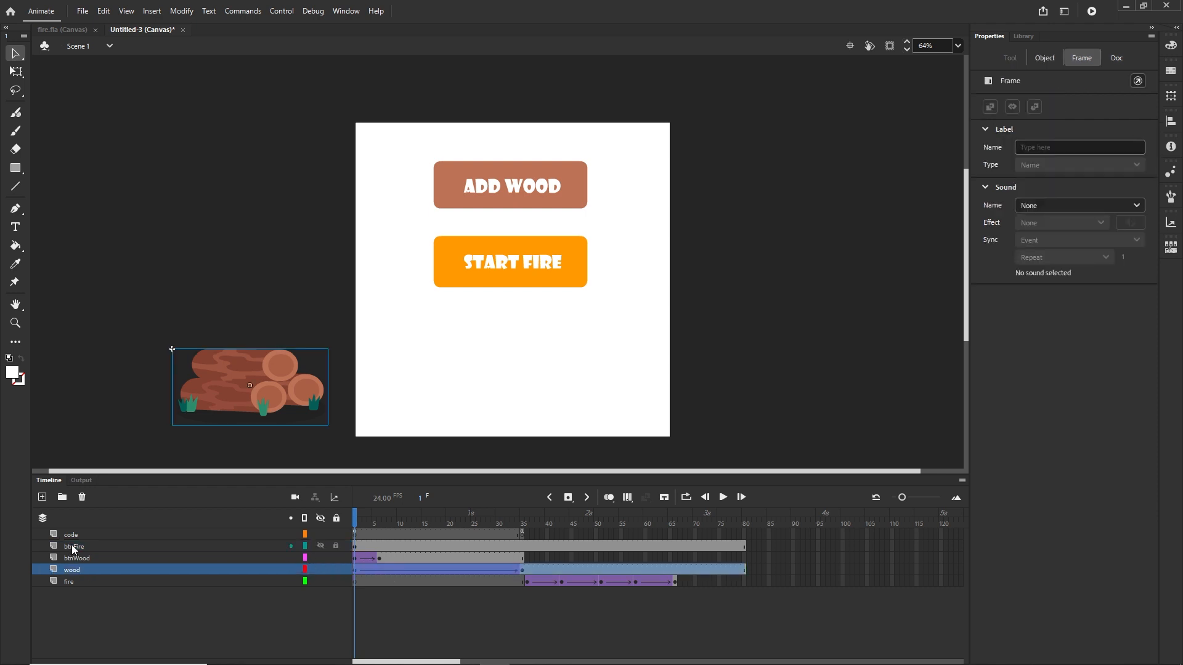
pyautogui.click(75, 548)
pyautogui.click(355, 547)
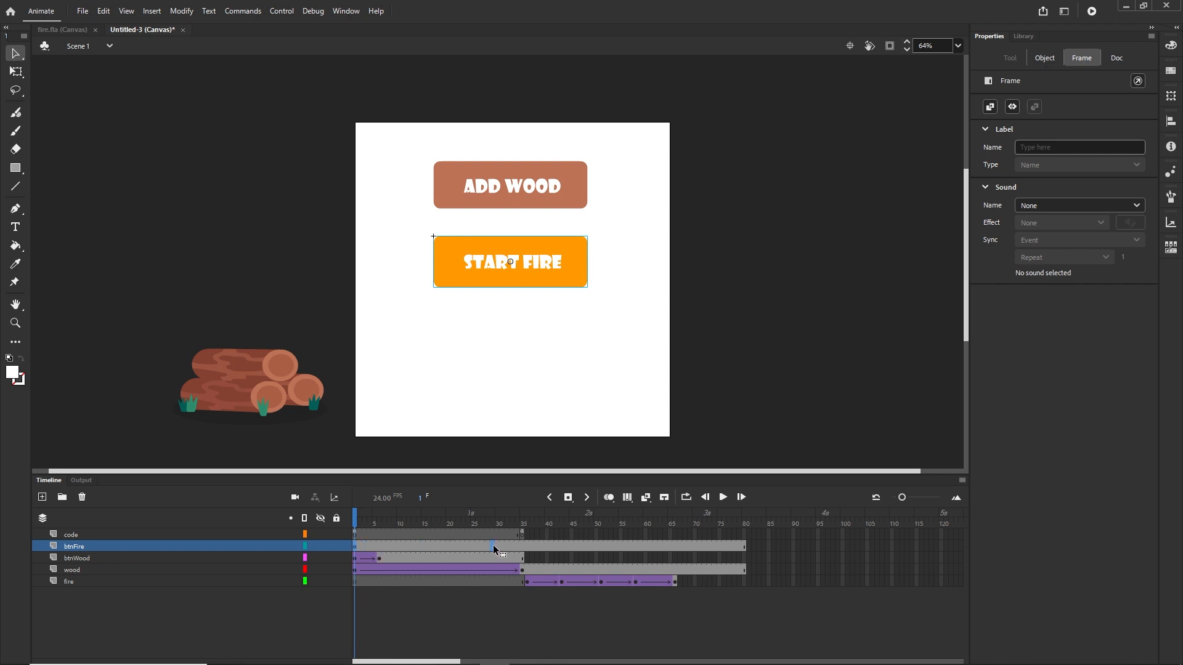
pyautogui.click(523, 547)
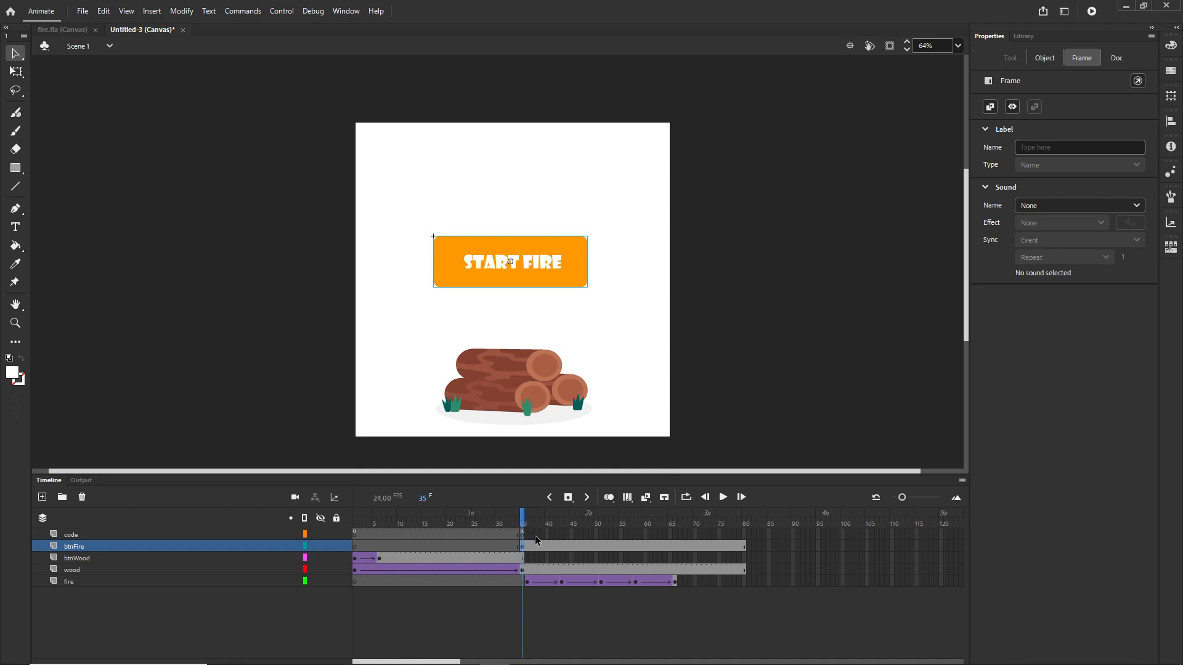
# Move the START FIRE button straight up to Y 170 on frame 35
pyautogui.click(543, 276)
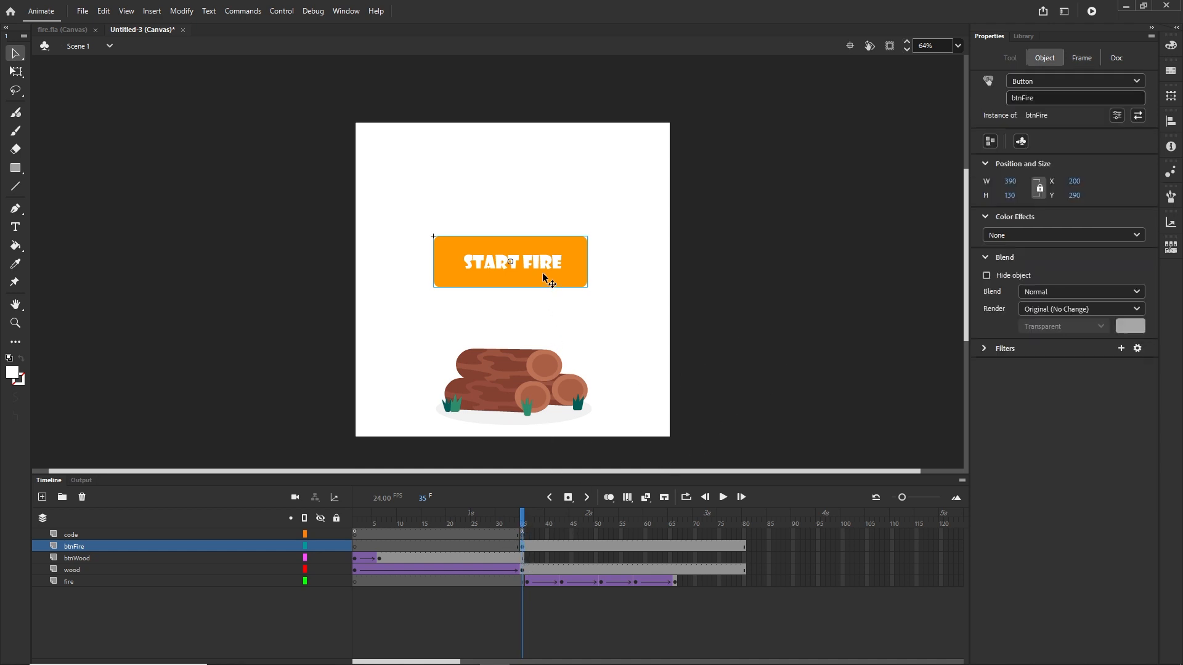
pyautogui.hotkey('shift', 'Up')
pyautogui.hotkey('shift', 'Up')
pyautogui.hotkey('shift', 'Up')
pyautogui.hotkey('shift', 'Up')
pyautogui.hotkey('shift', 'Up')
pyautogui.hotkey('shift', 'Up')
pyautogui.hotkey('shift', 'Up')
pyautogui.hotkey('shift', 'Up')
pyautogui.hotkey('shift', 'Up')
pyautogui.hotkey('shift', 'Up')
pyautogui.hotkey('shift', 'Up')
pyautogui.hotkey('shift', 'Up')
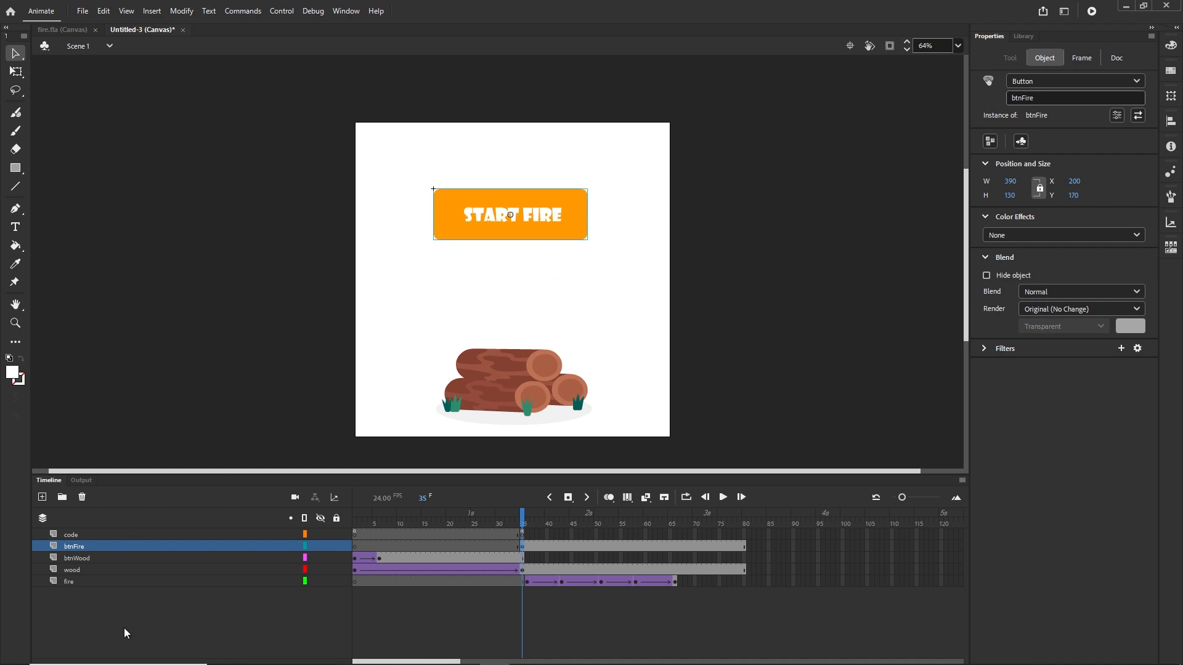
pyautogui.press('Escape')
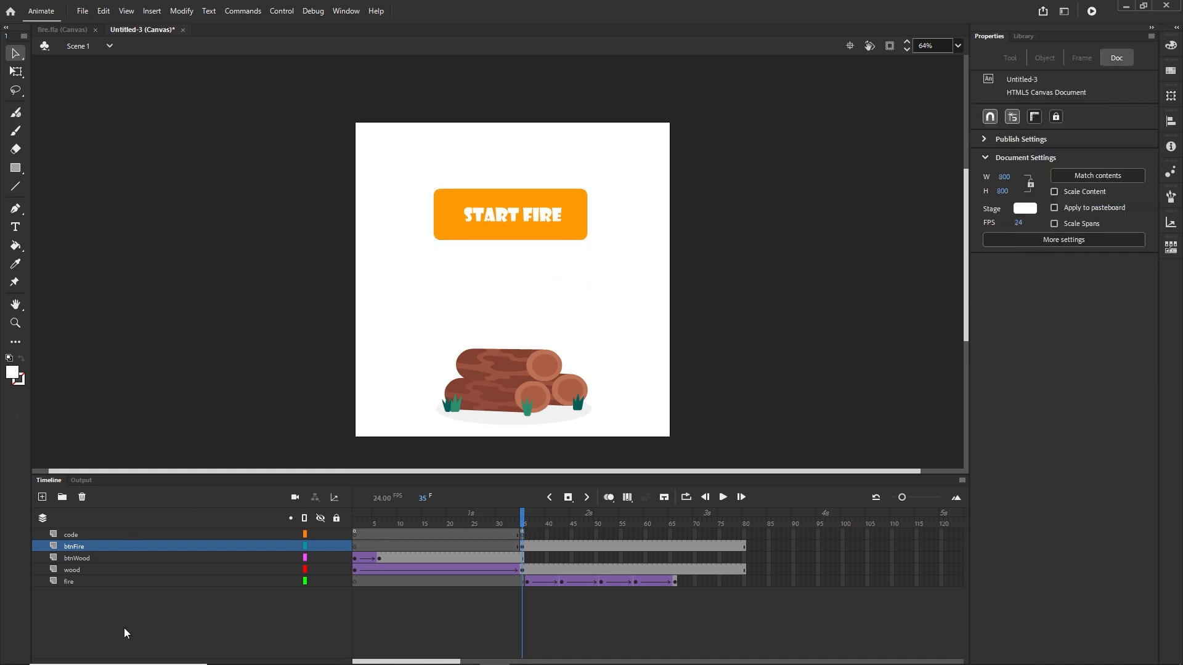
# Add a new layer above btnFire and name it label
pyautogui.click(42, 496)
pyautogui.doubleClick(72, 547)
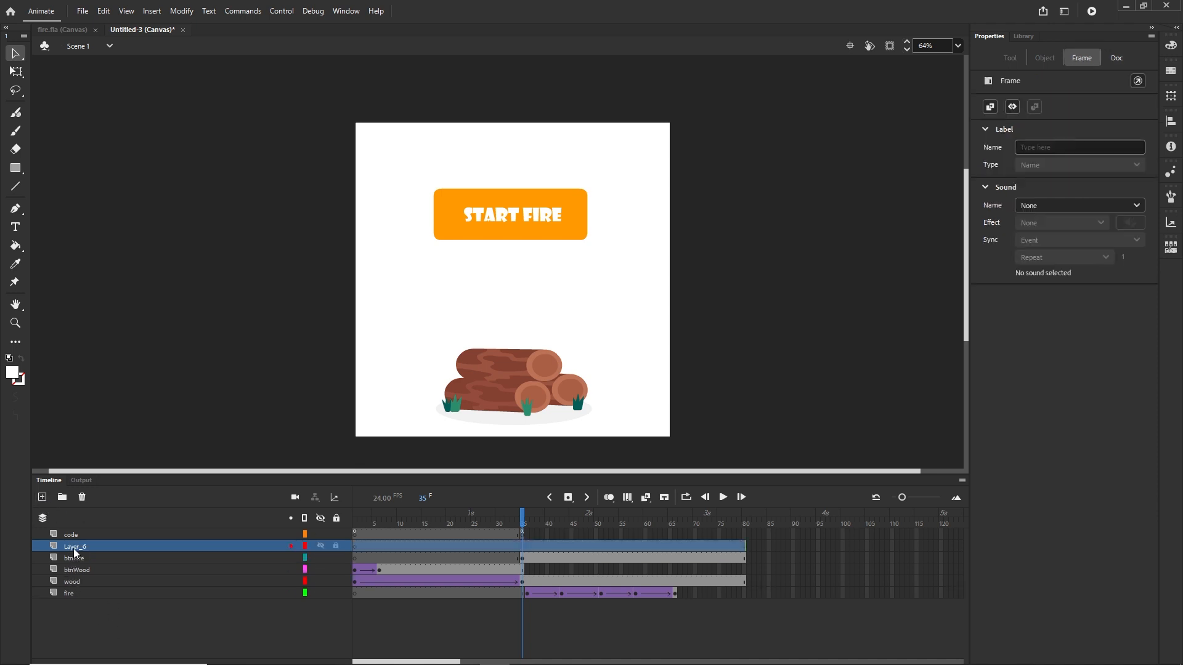
pyautogui.write('label')
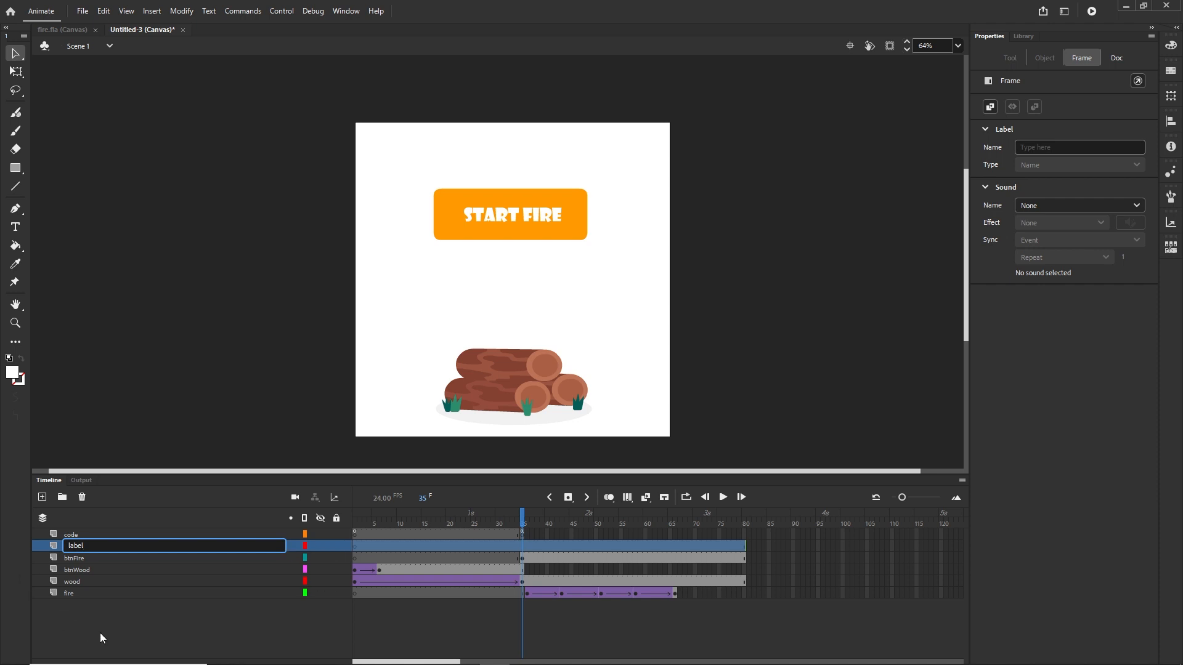
pyautogui.click(100, 633)
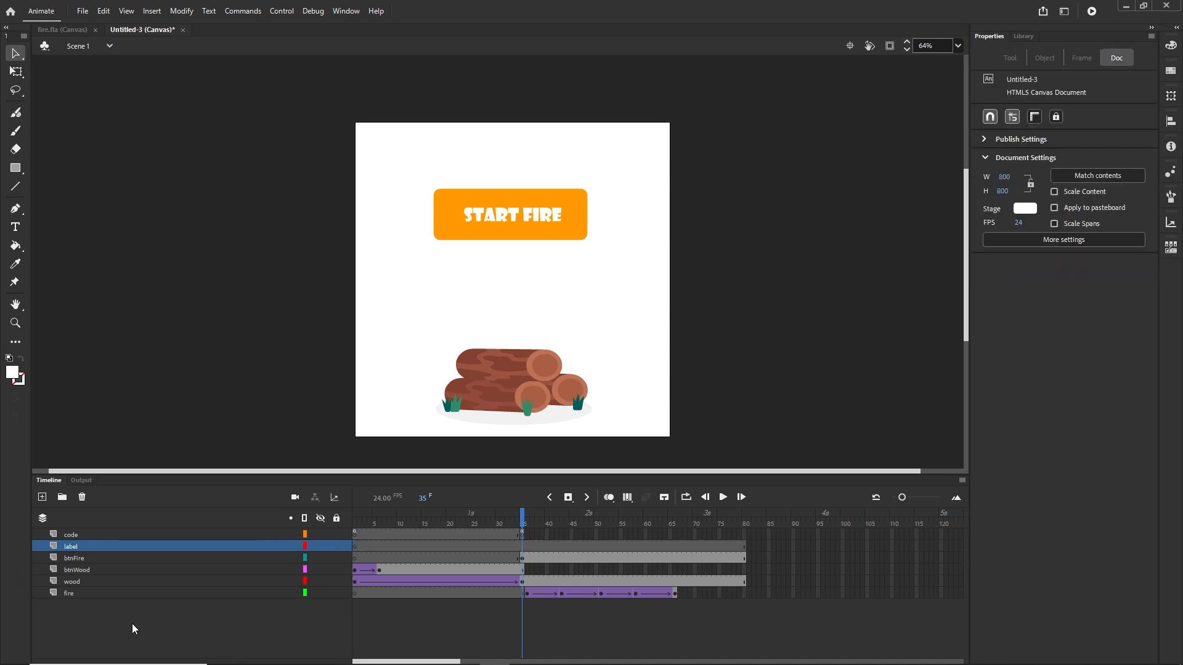
# Insert a keyframe at frame 36 on the label layer and give it the frame label fire
pyautogui.click(528, 546)
pyautogui.click(532, 525)
pyautogui.click(524, 546)
pyautogui.click(527, 547)
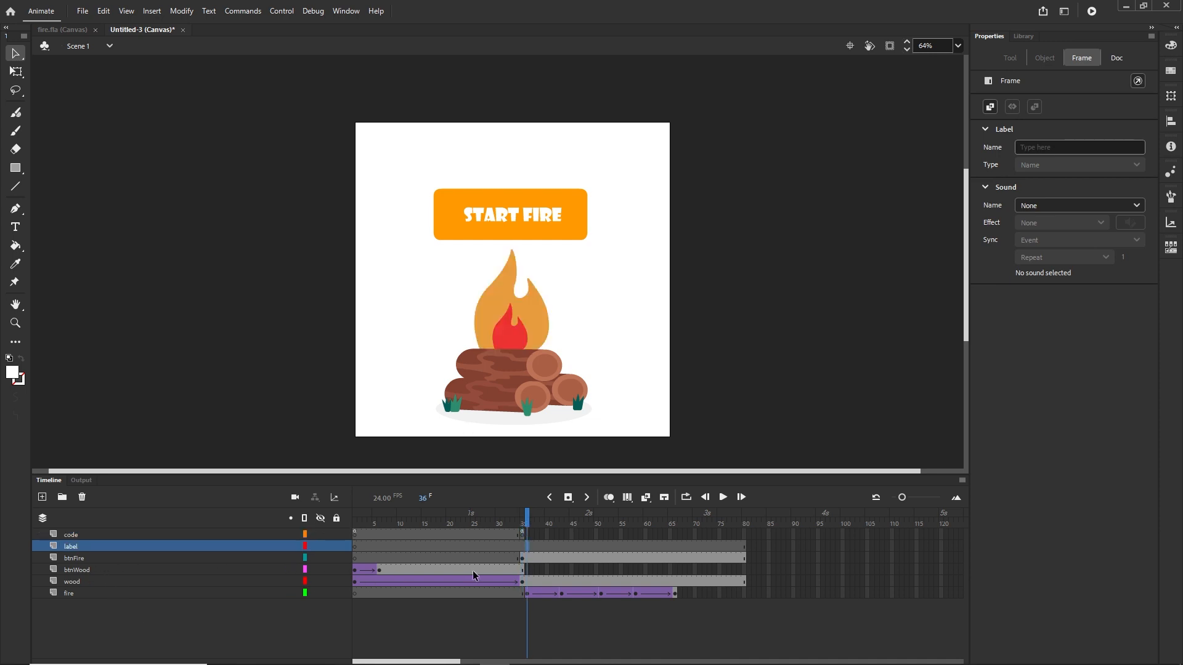
pyautogui.click(1037, 145)
pyautogui.write('fire')
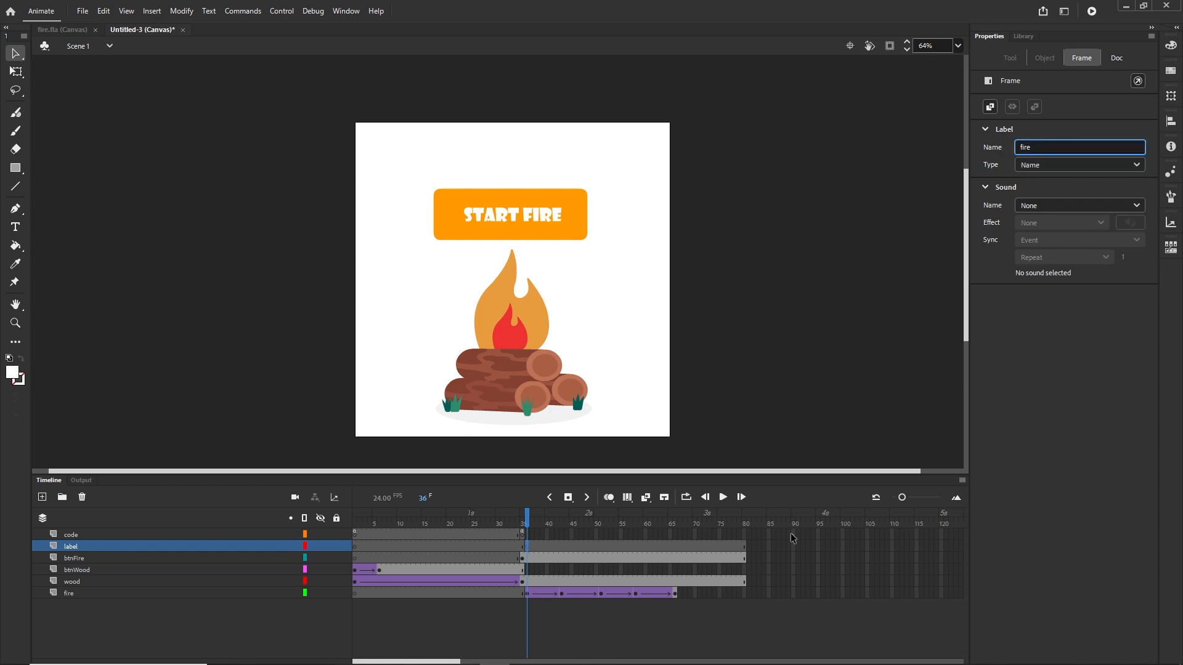
pyautogui.click(667, 626)
# Preview the timeline from frame 1 to frame 35 and check the START FIRE button's instance name
pyautogui.moveTo(534, 518); pyautogui.dragTo(313, 517)
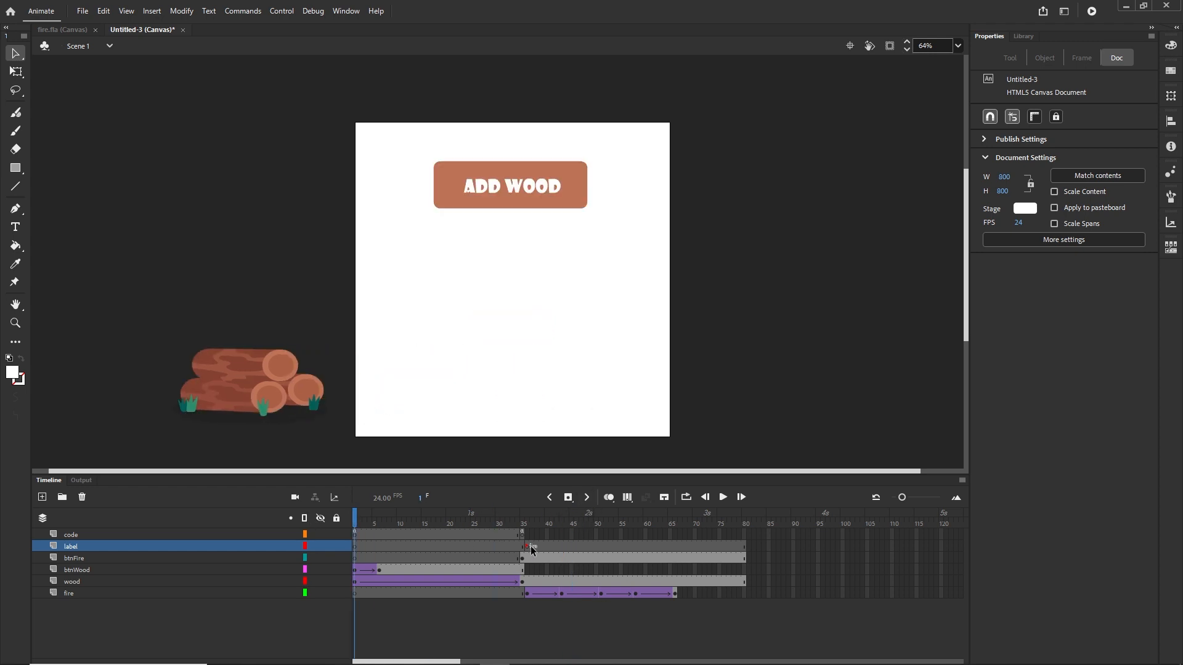
pyautogui.click(379, 517)
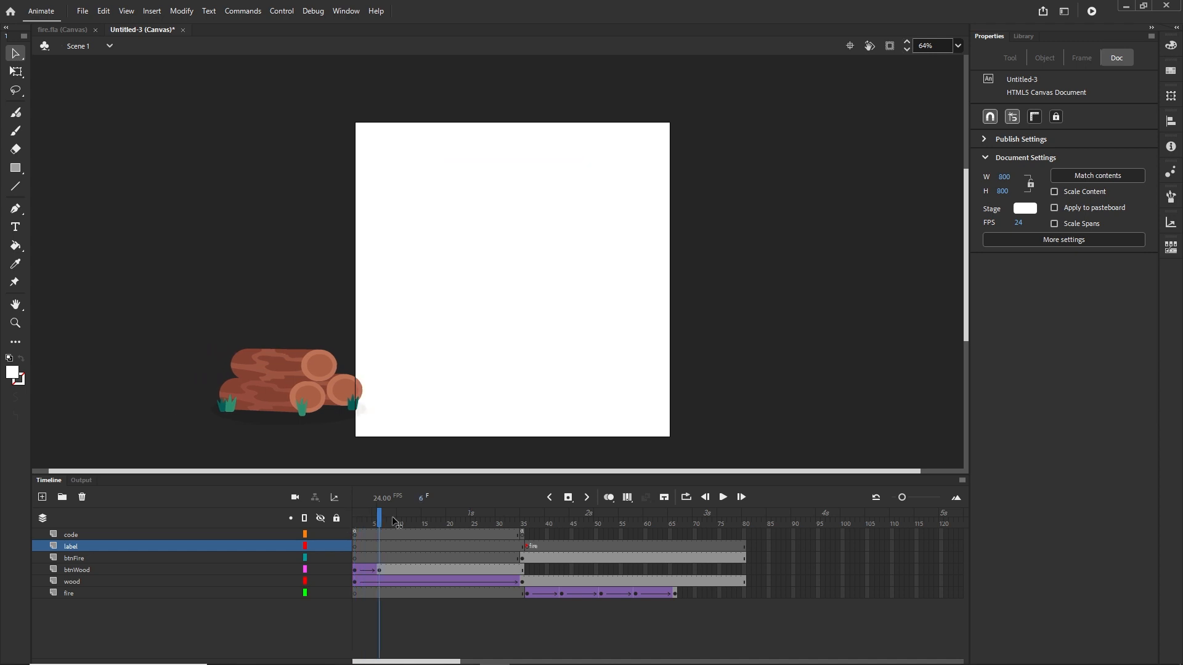
pyautogui.moveTo(395, 522); pyautogui.dragTo(524, 521)
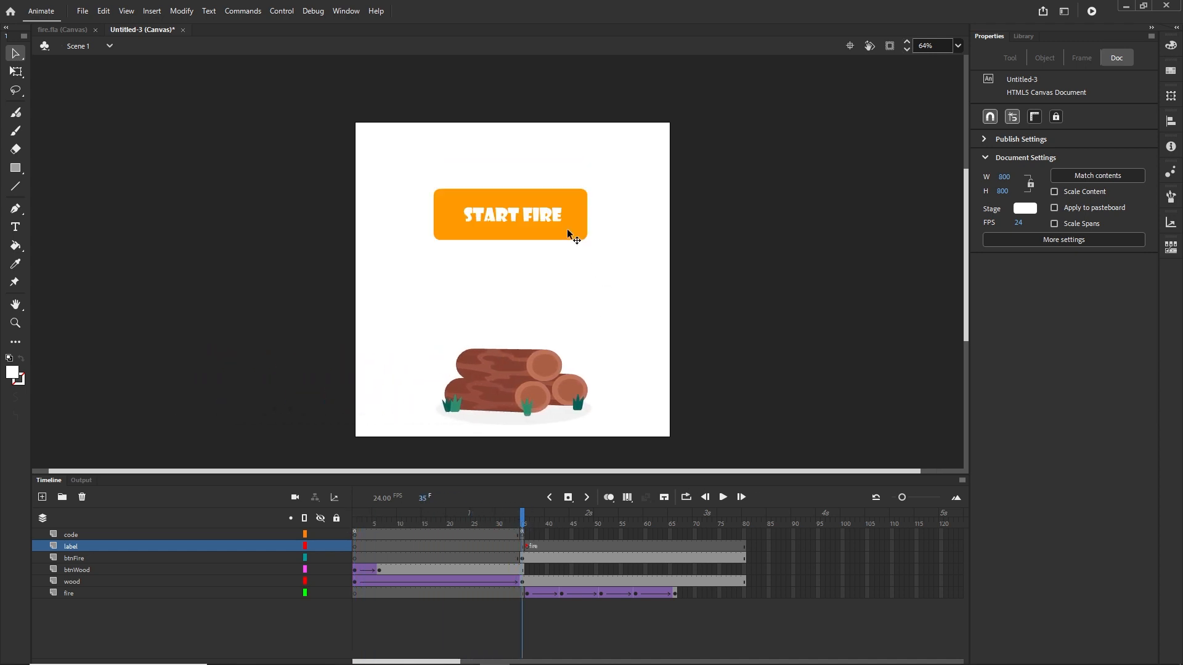
pyautogui.click(547, 224)
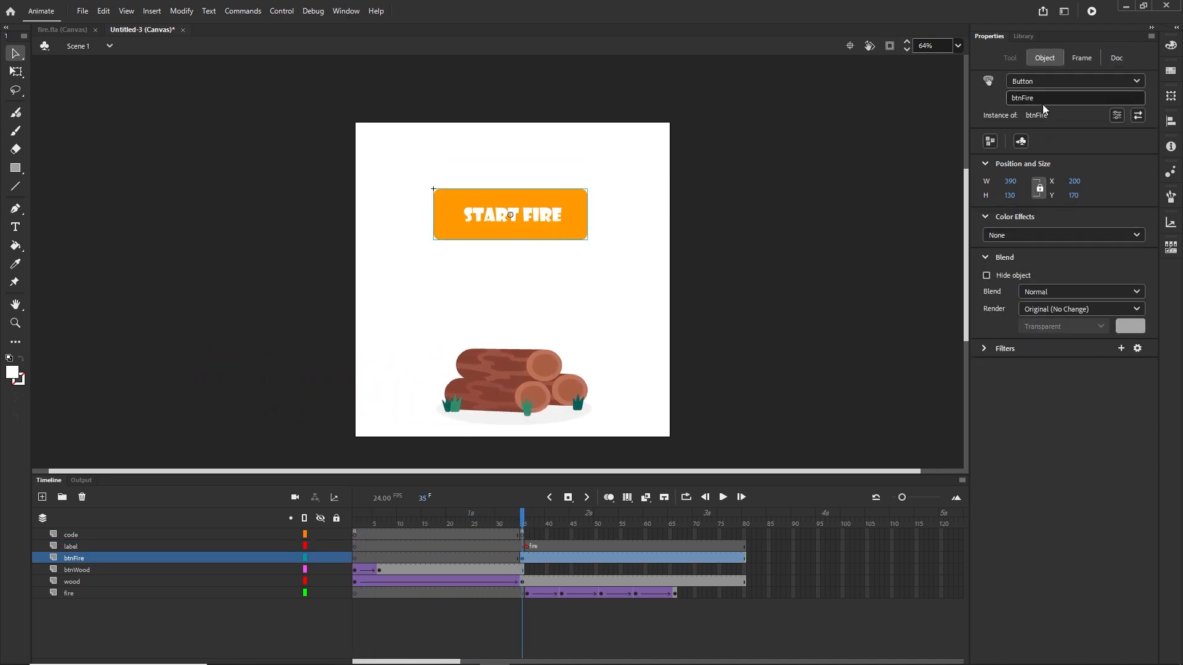
pyautogui.click(1042, 98)
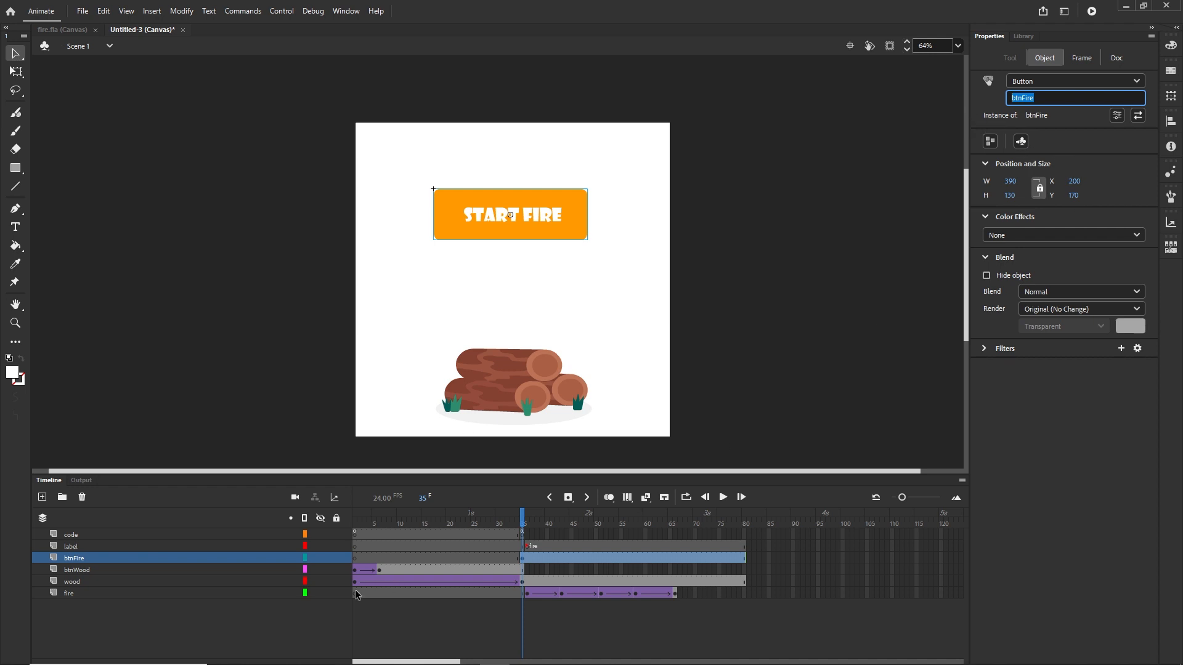
# In the code layer's frame 1 script, copy the btnWood click listener to line 9, below the addWood function
pyautogui.click(357, 534)
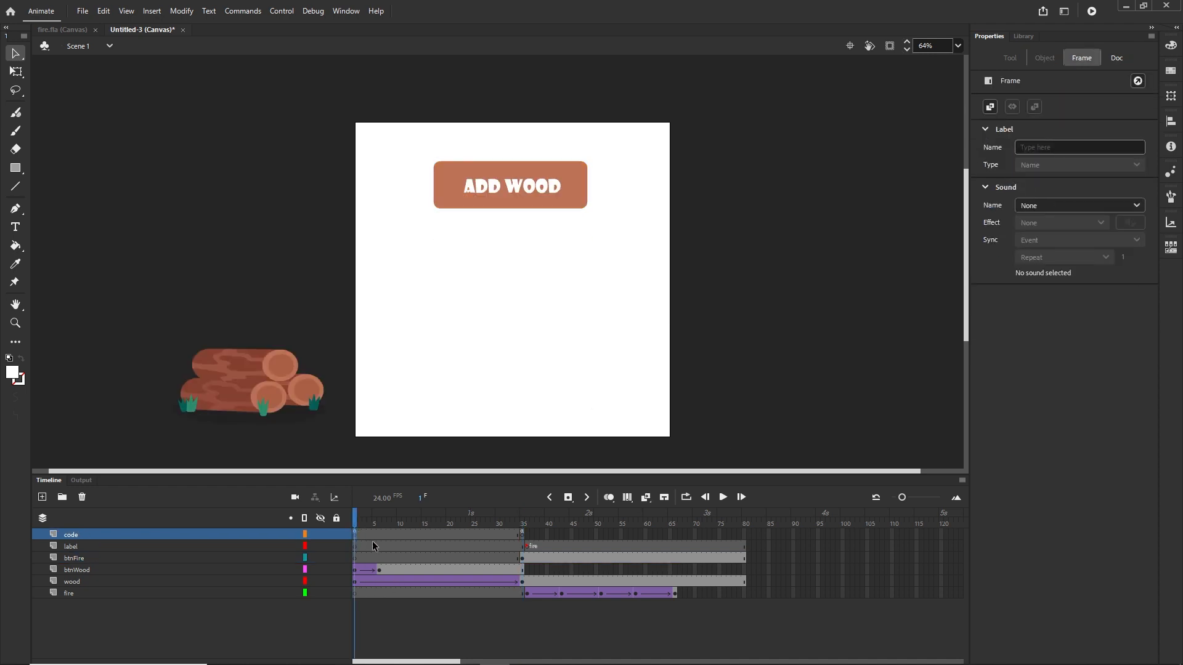
pyautogui.press('F9')
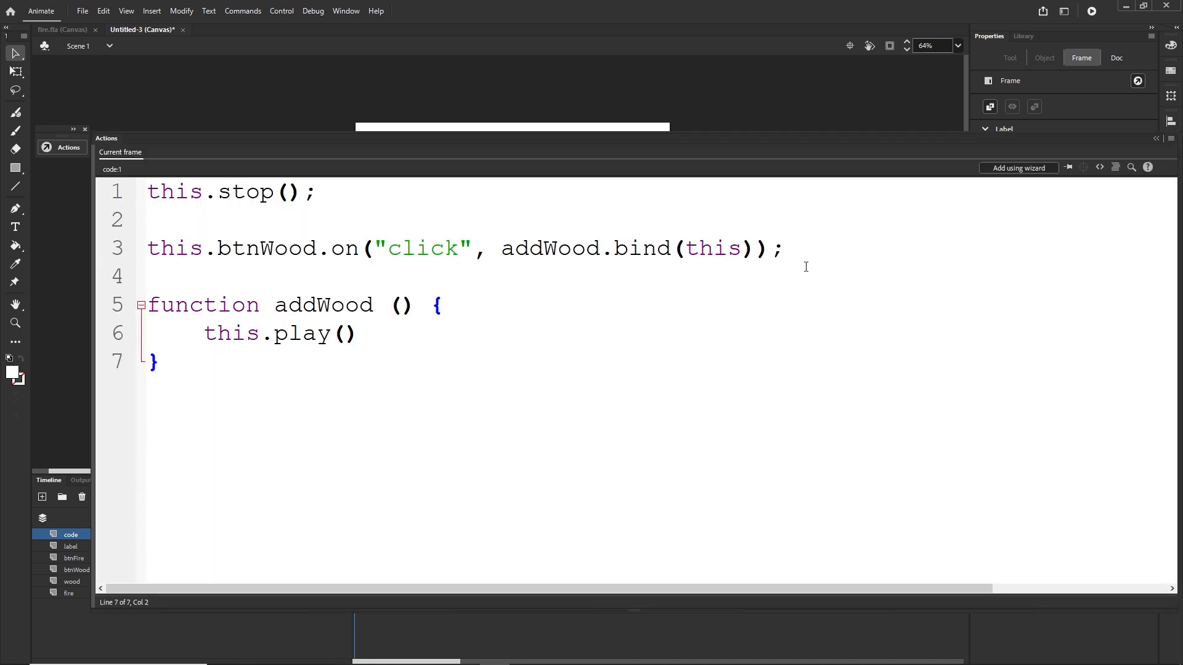
pyautogui.moveTo(805, 266); pyautogui.dragTo(149, 258)
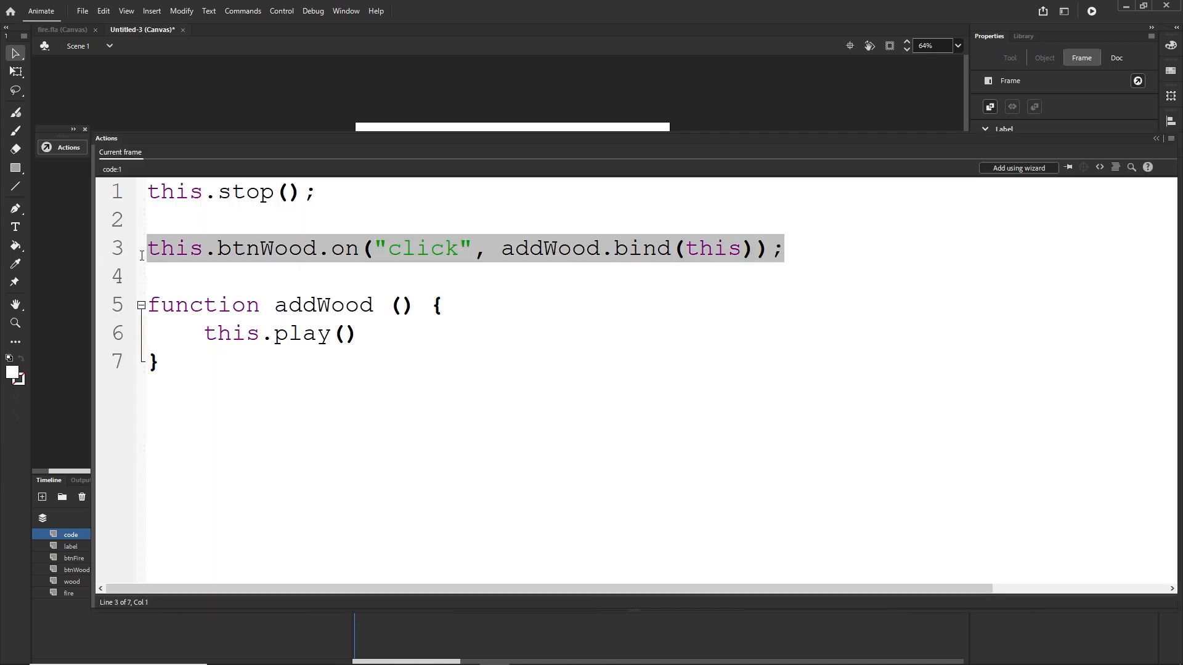
pyautogui.click(201, 420)
pyautogui.press('Return')
pyautogui.press('Return')
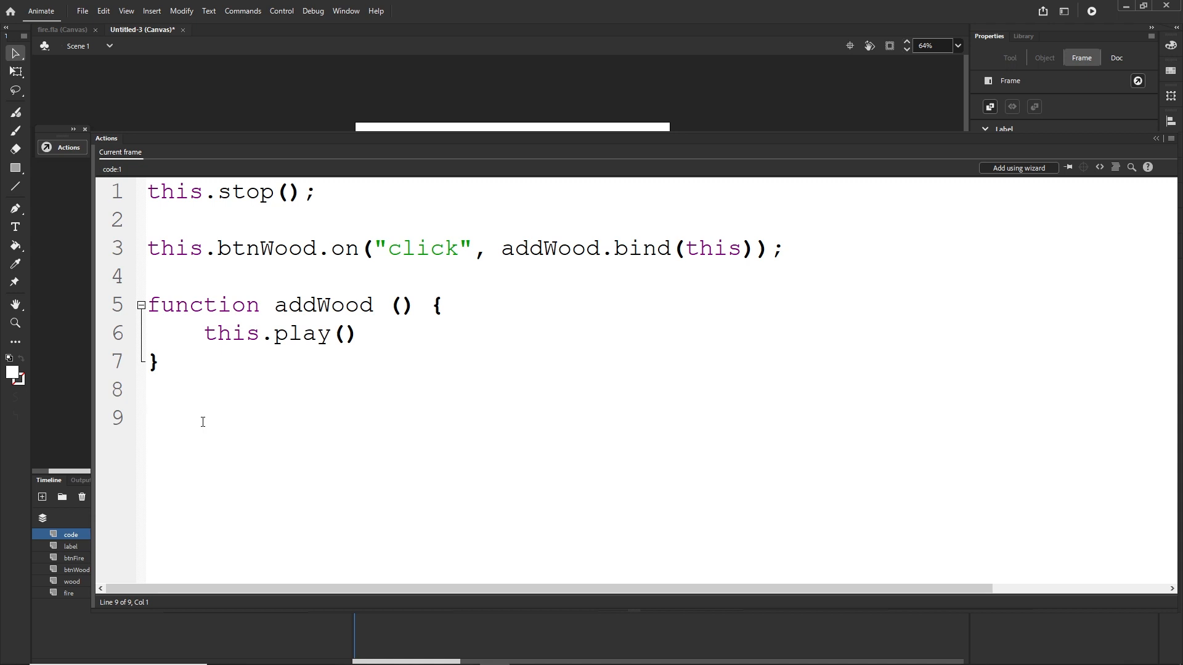
pyautogui.write('this.btnWood.on("click", addWood.bind(this));')
# Change the copied listener on line 9 to use btnFire and bind the addFire function
pyautogui.moveTo(314, 420); pyautogui.dragTo(255, 428)
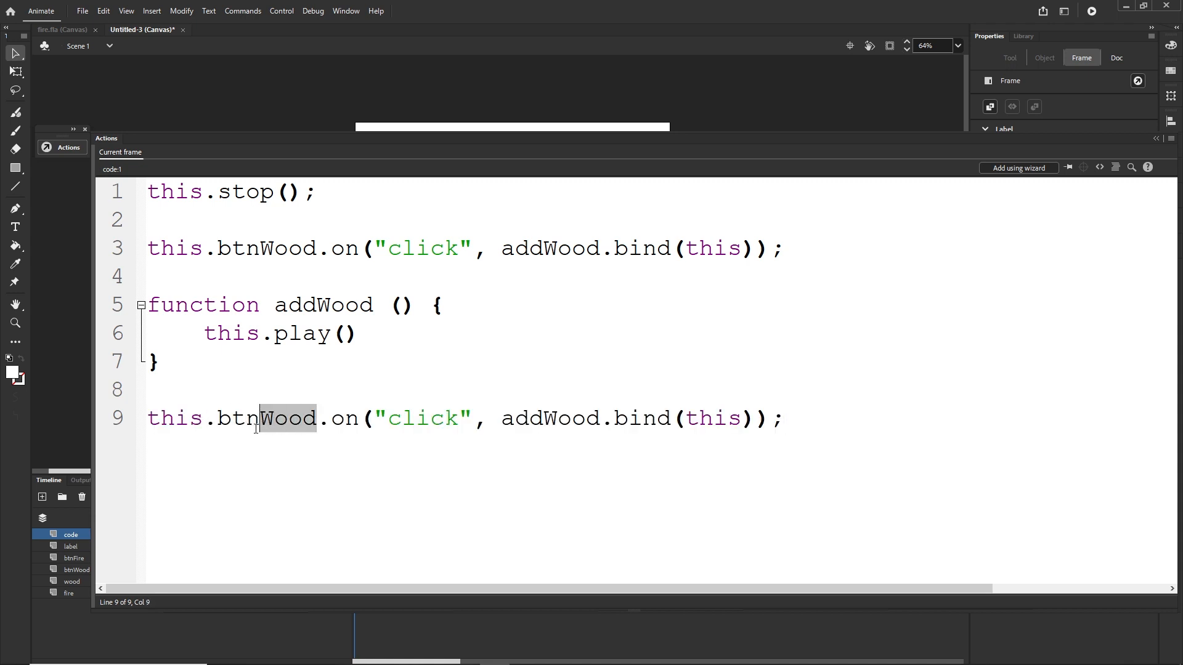
pyautogui.write('Fire')
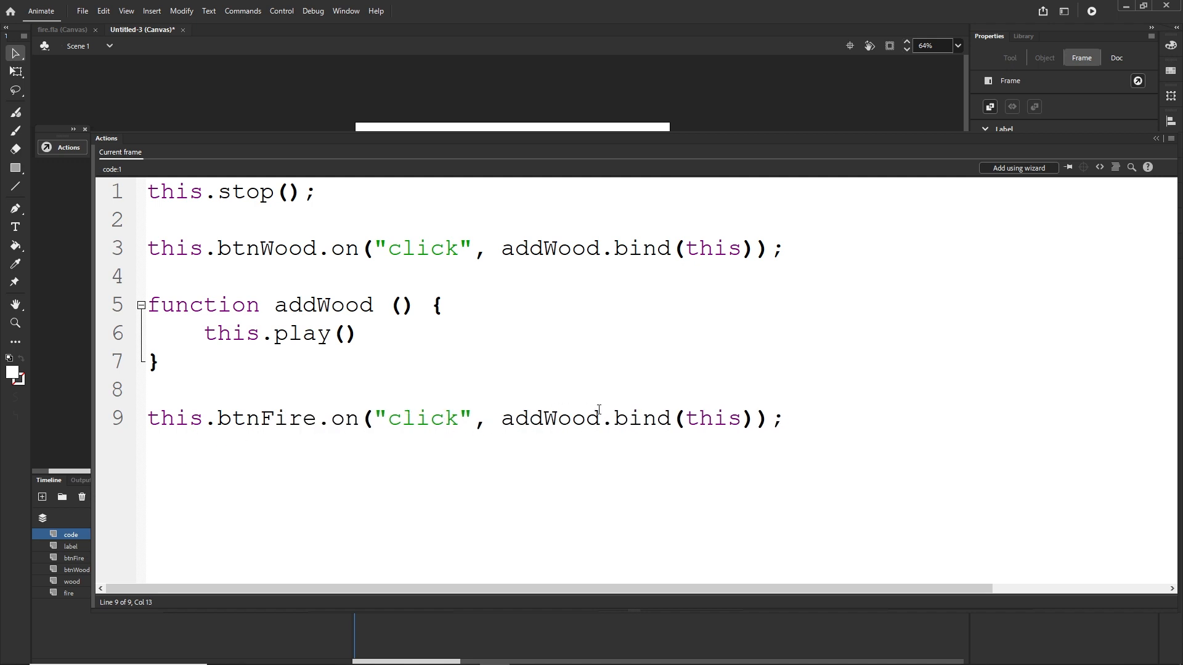
pyautogui.moveTo(605, 417); pyautogui.dragTo(542, 418)
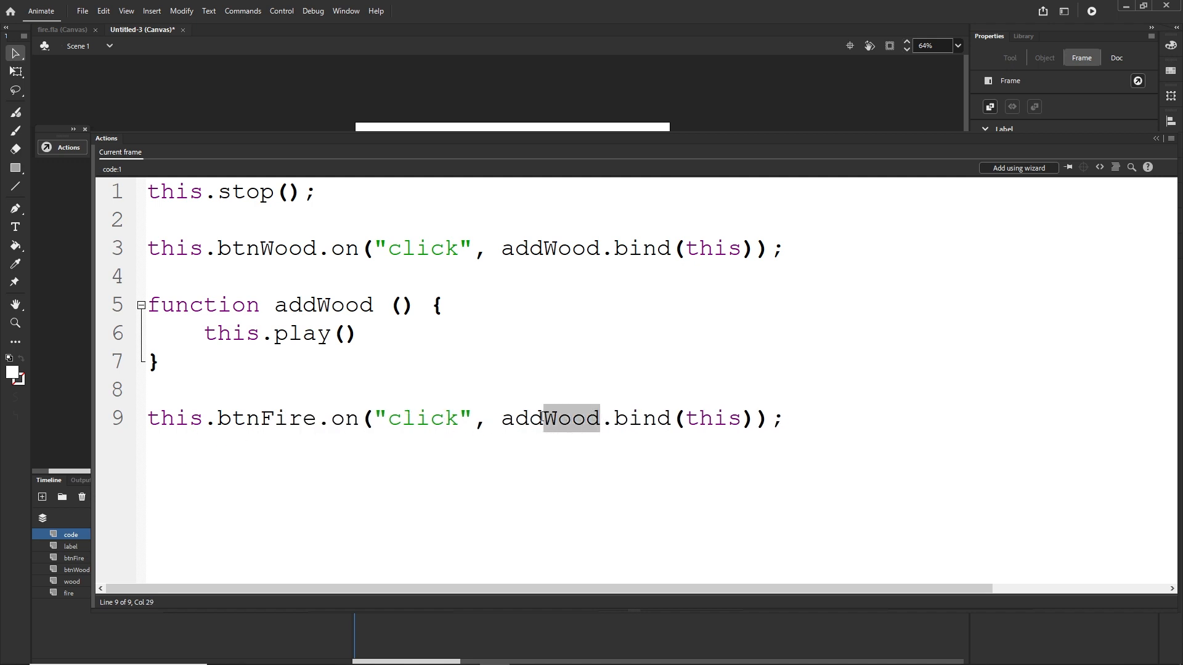
pyautogui.write('Fire')
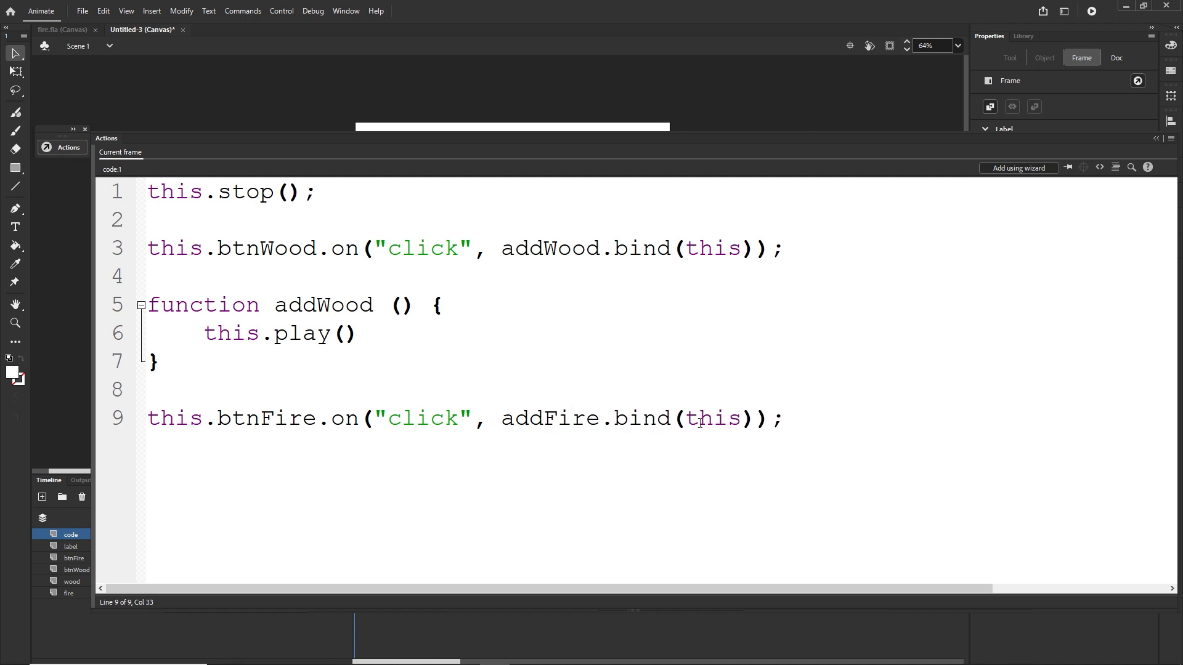
# Declare an empty addFire function on line 11, below the btnFire click listener
pyautogui.click(801, 420)
pyautogui.press('Return')
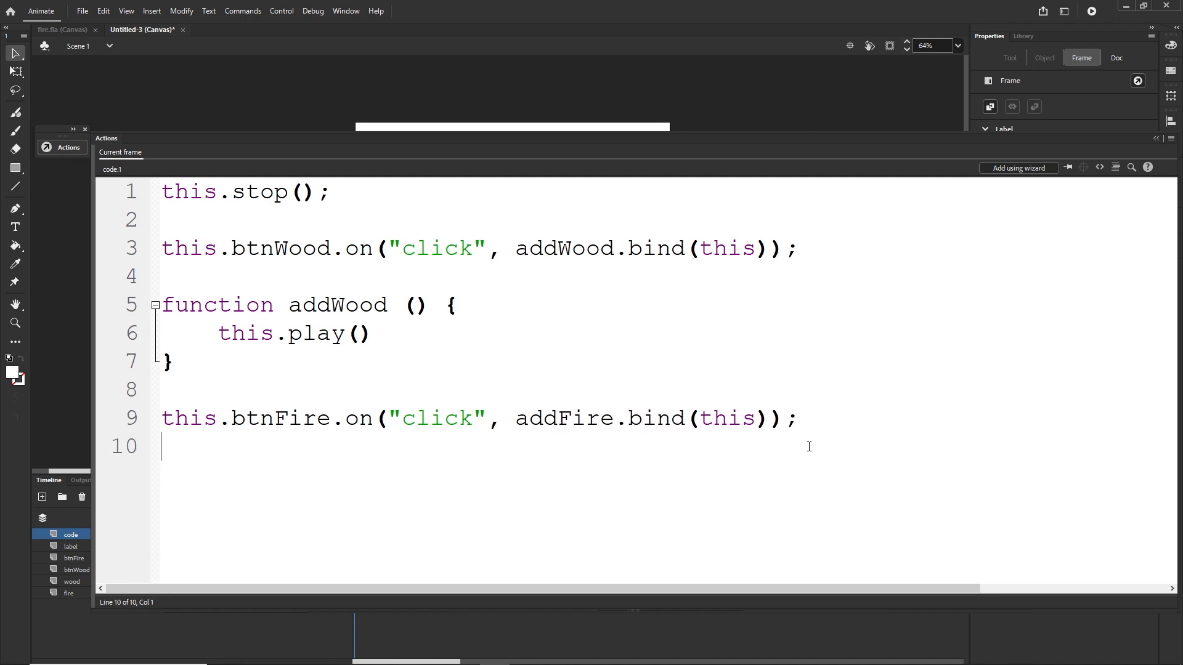
pyautogui.press('Return')
pyautogui.write('function')
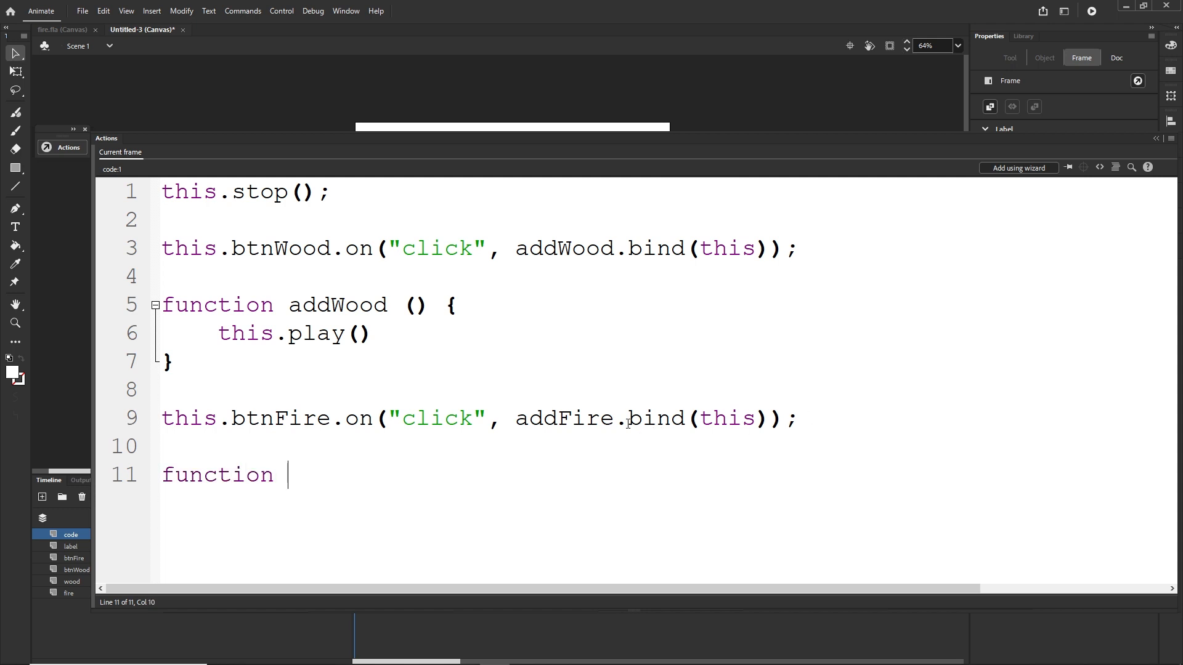
pyautogui.moveTo(616, 419); pyautogui.dragTo(515, 420)
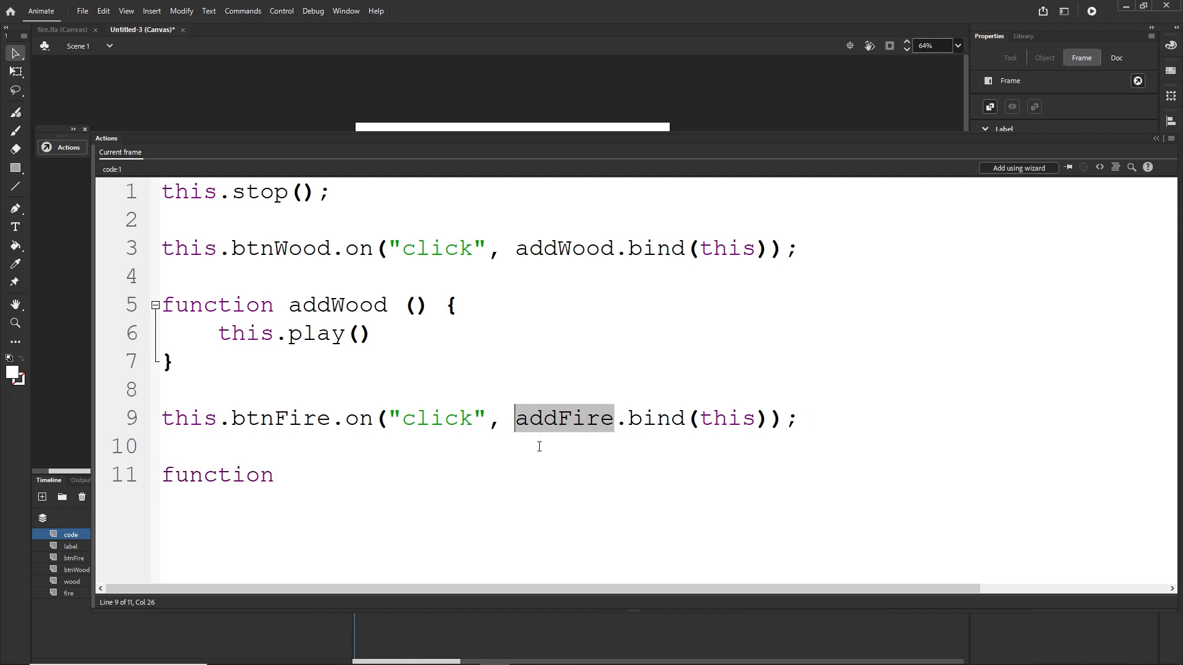
pyautogui.hotkey('ctrl', 'c')
pyautogui.click(294, 475)
pyautogui.hotkey('ctrl', 'v')
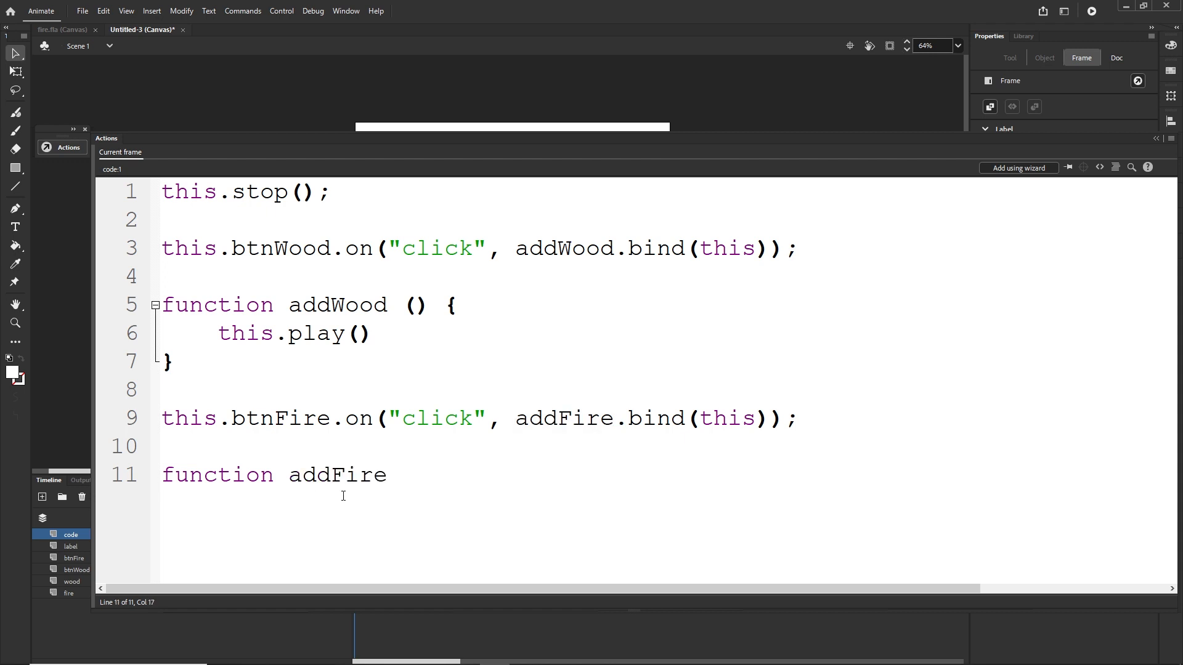
pyautogui.write('() {')
pyautogui.press('Return')
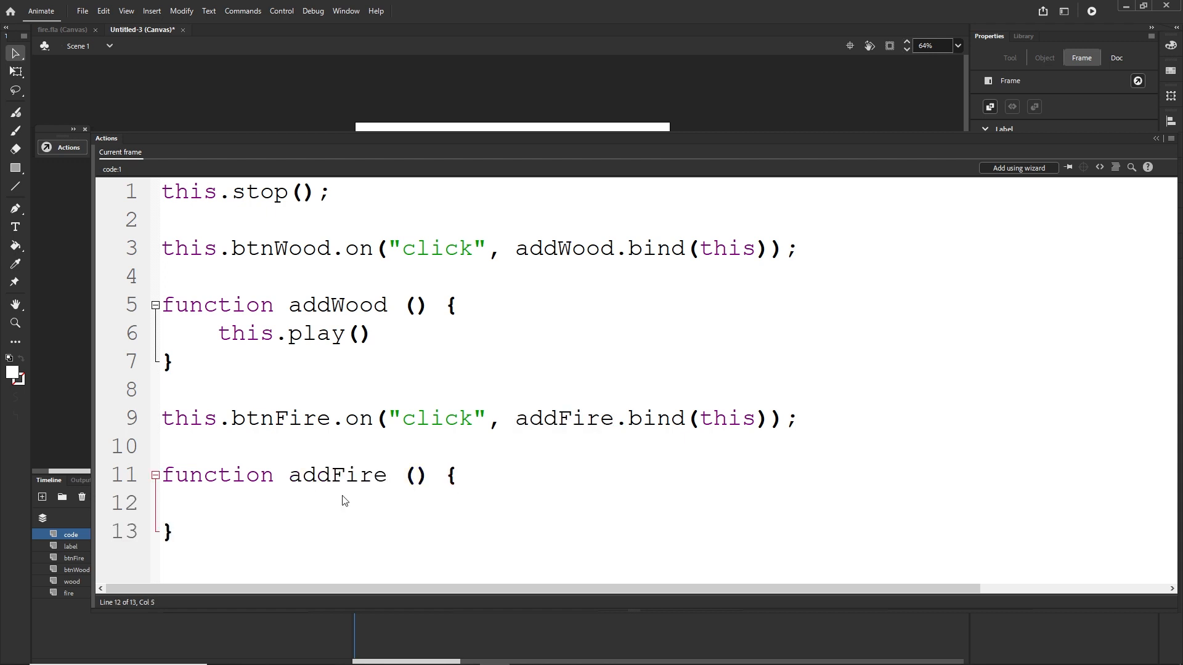
# Make the addFire function call this.gotoAndPlay("fire") and collapse the script editor
pyautogui.moveTo(376, 333); pyautogui.dragTo(217, 336)
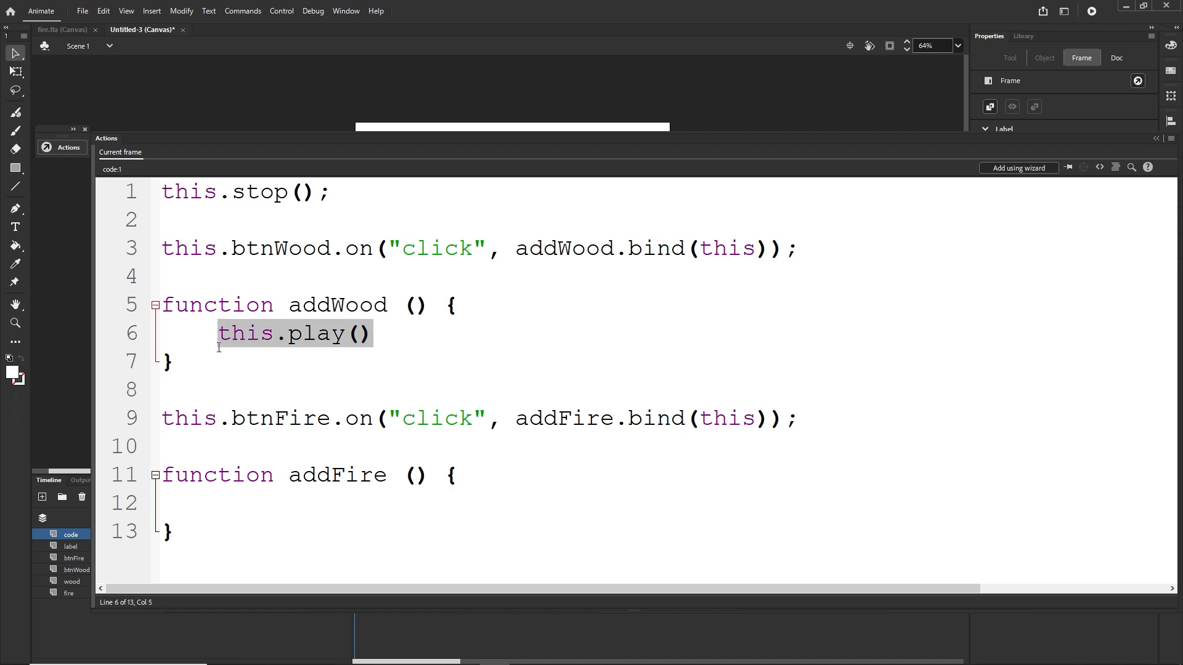
pyautogui.click(269, 507)
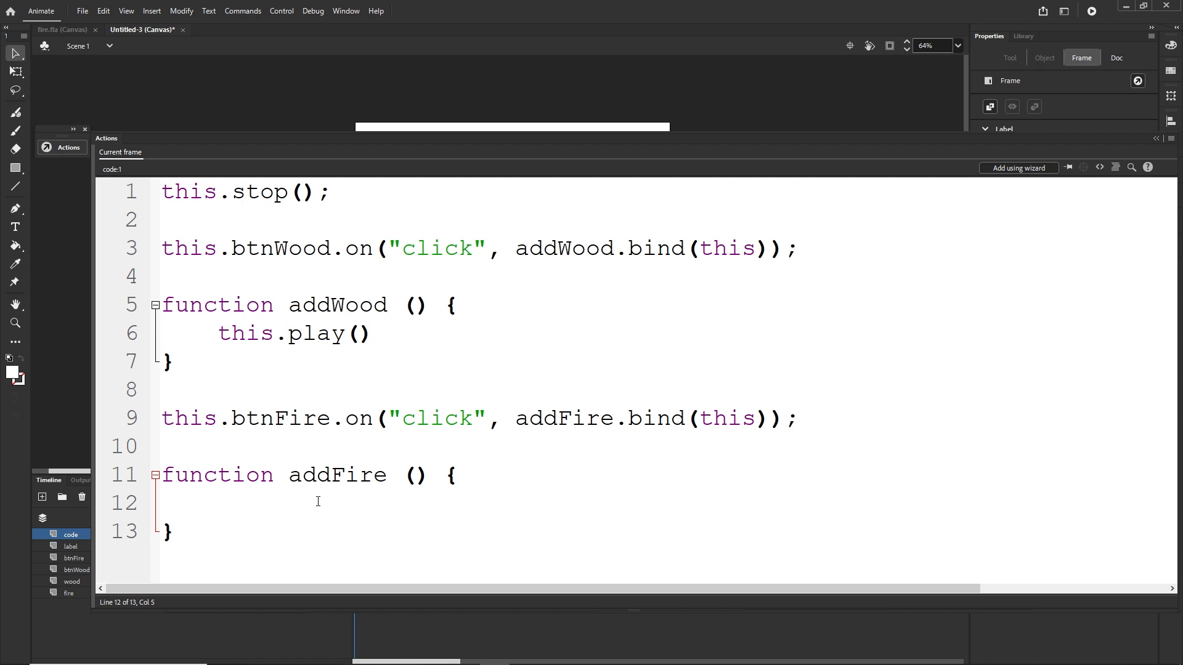
pyautogui.write('this.goto')
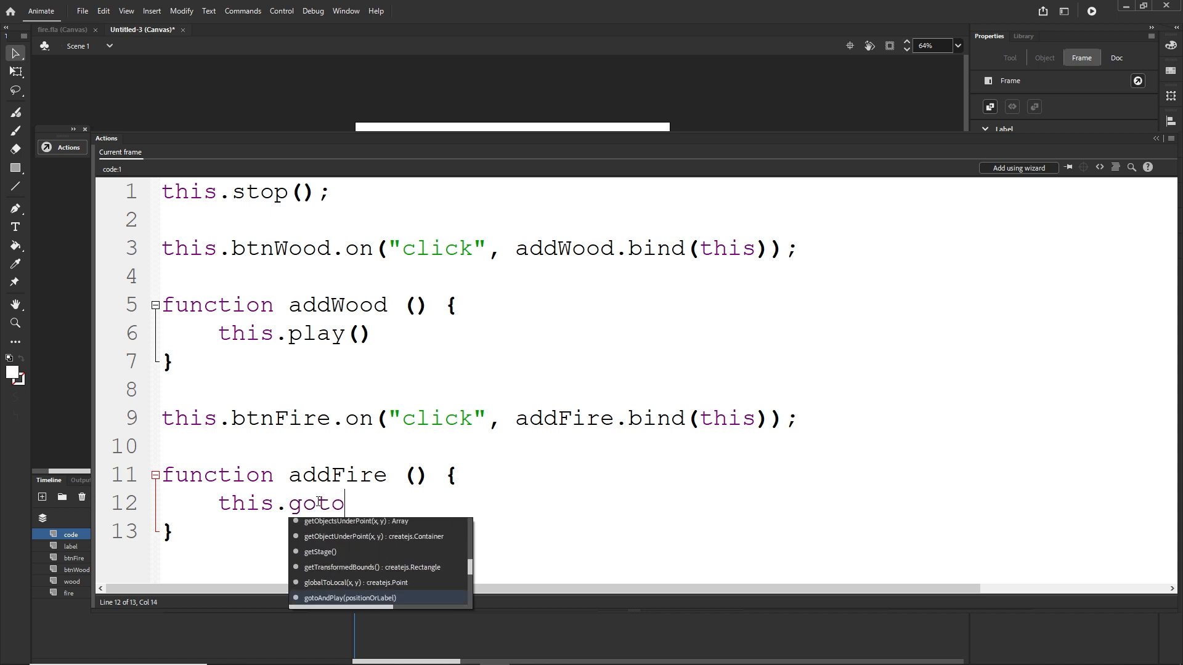
pyautogui.write('AndPlay')
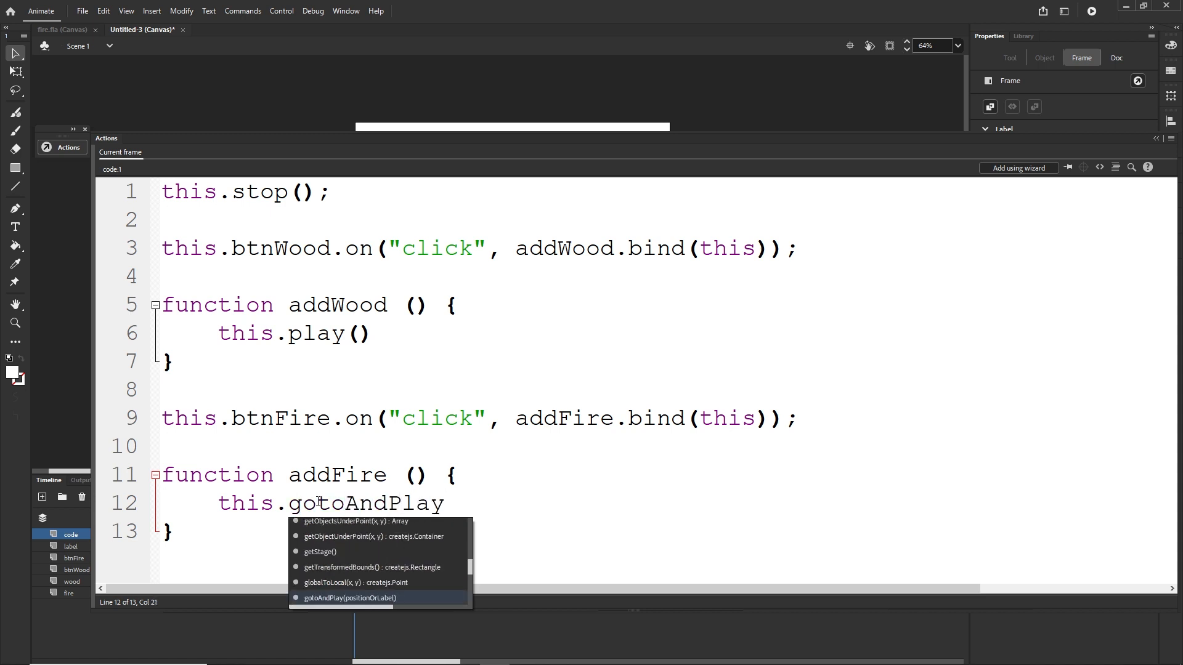
pyautogui.click(552, 506)
pyautogui.click(355, 506)
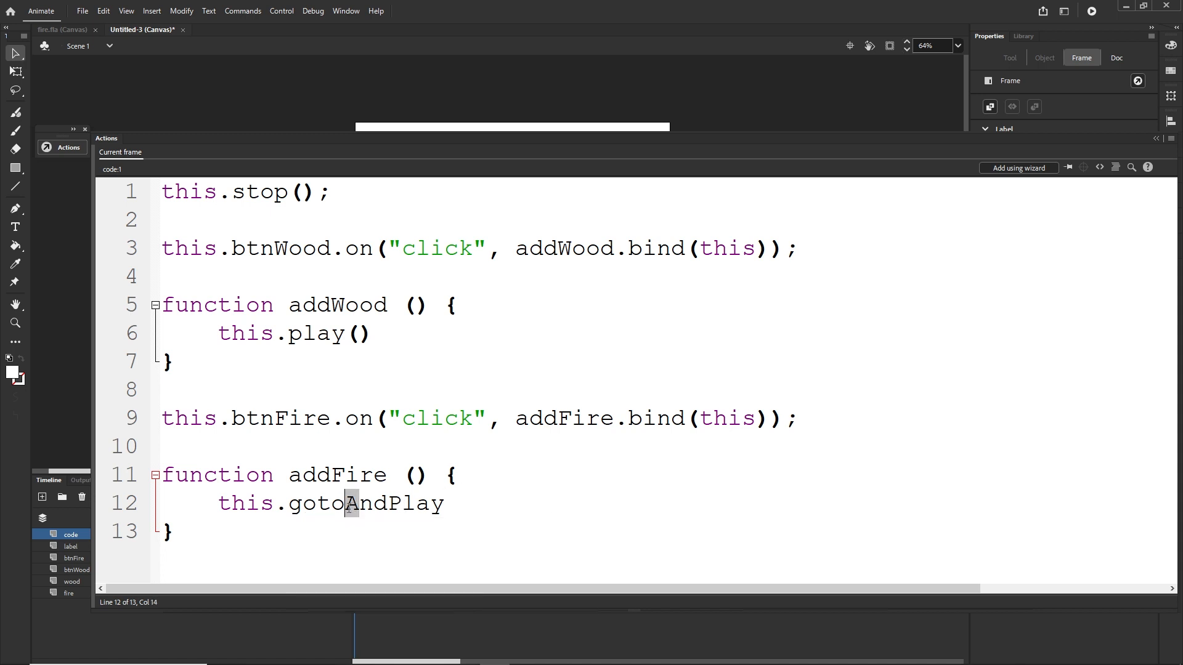
pyautogui.click(390, 507)
pyautogui.click(461, 506)
pyautogui.write('(')
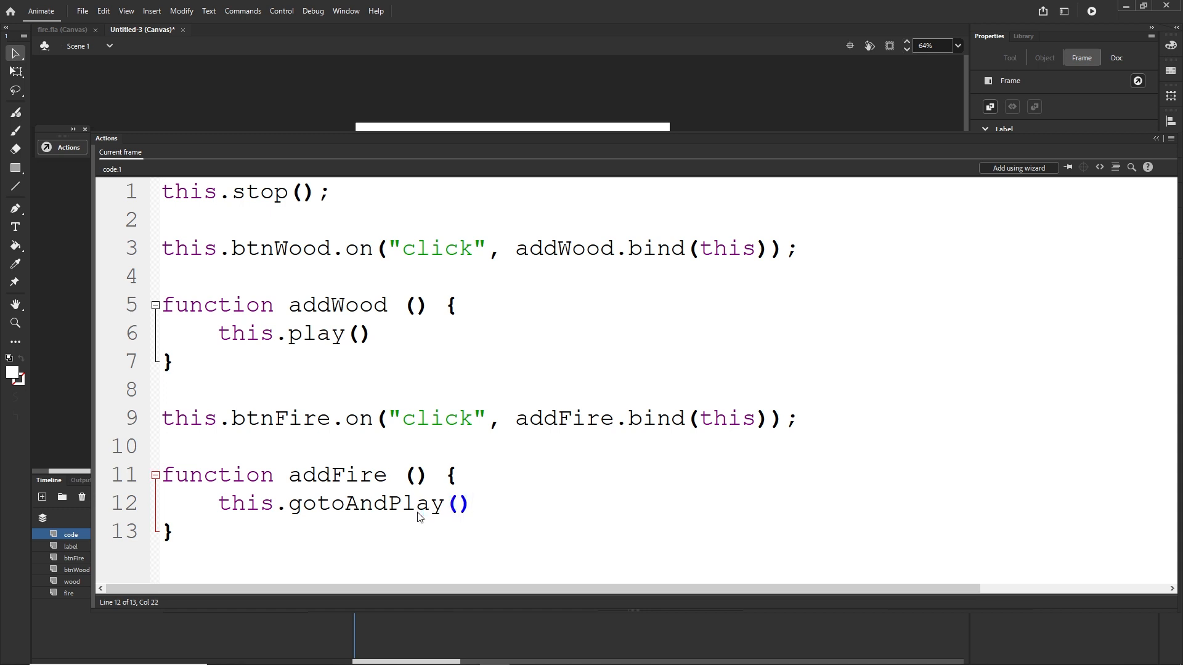
pyautogui.write('"fire')
pyautogui.click(1155, 138)
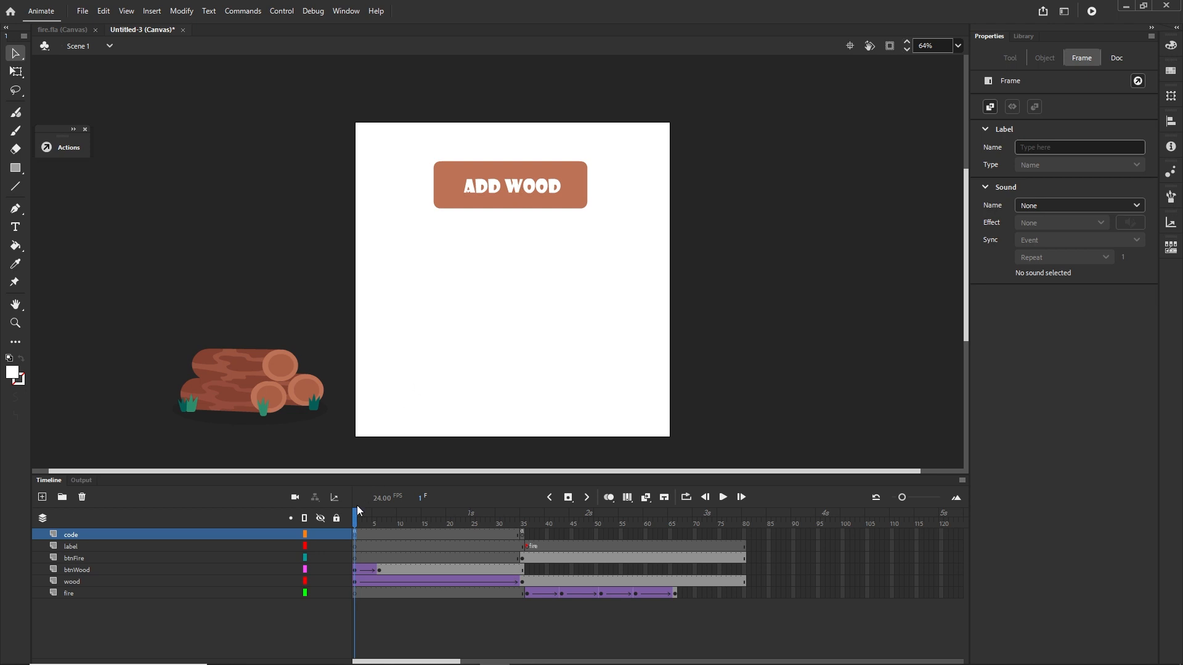
# Scrub the timeline from frame 1 through the fire label at frame 36 to the end at frame 80
pyautogui.moveTo(356, 523); pyautogui.dragTo(522, 522)
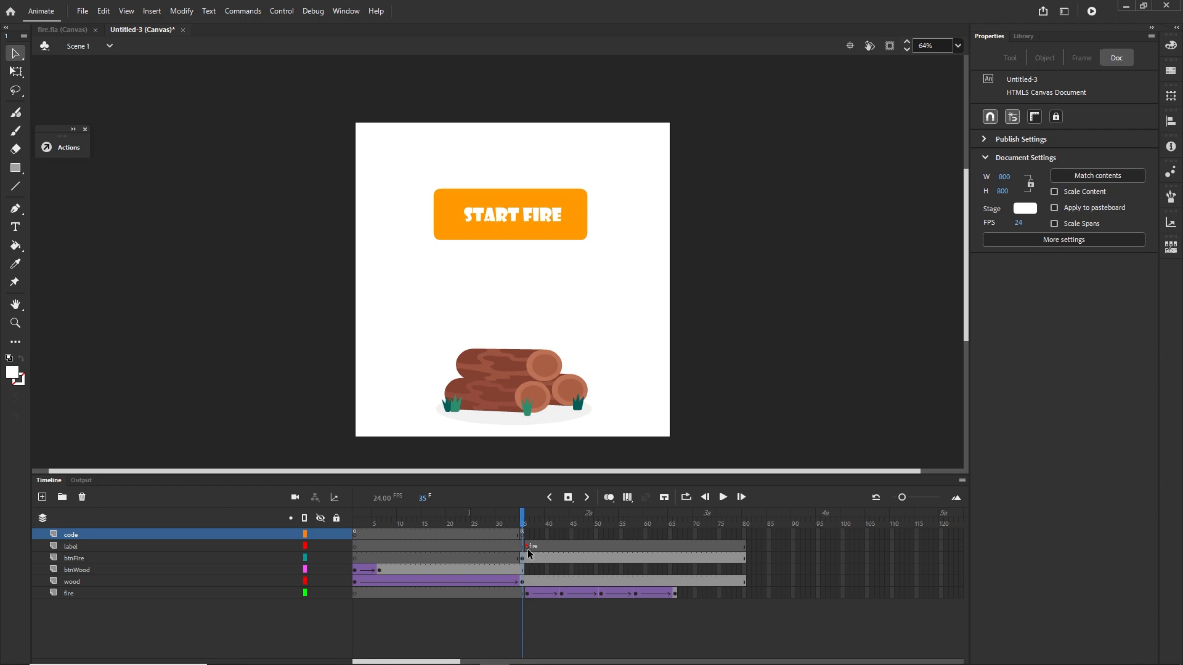
pyautogui.click(527, 522)
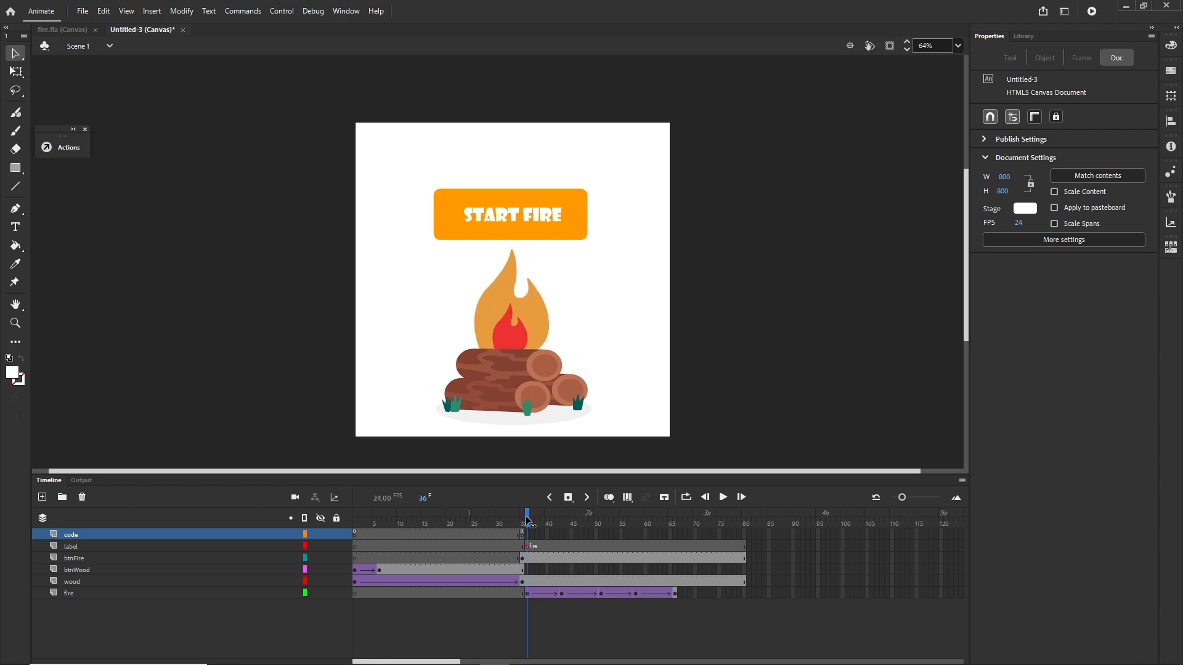
pyautogui.moveTo(528, 522); pyautogui.dragTo(758, 512)
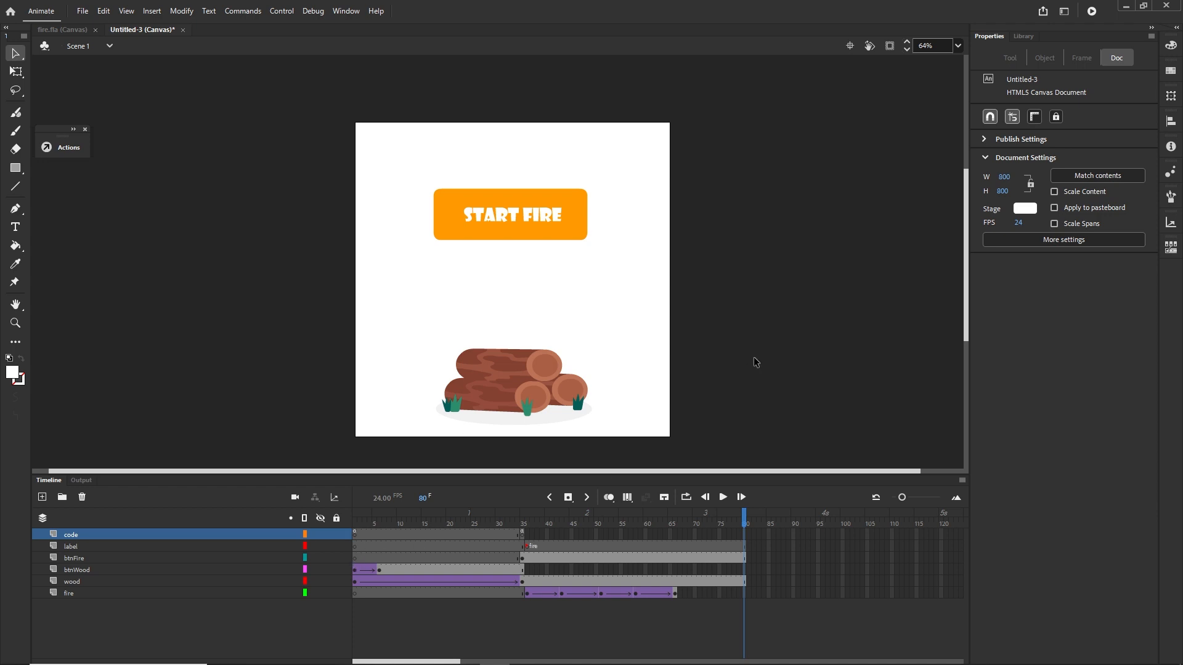
# Test the movie in the browser, using the ADD WOOD button and the START FIRE button
pyautogui.hotkey('ctrl', 'Return')
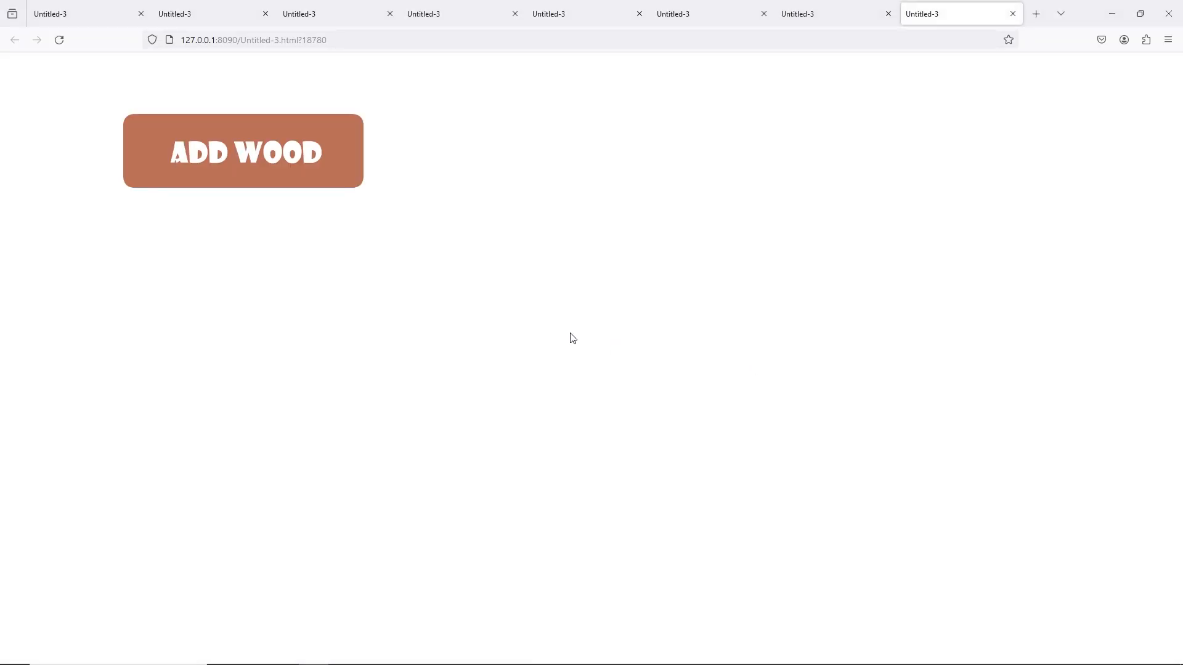
pyautogui.click(236, 165)
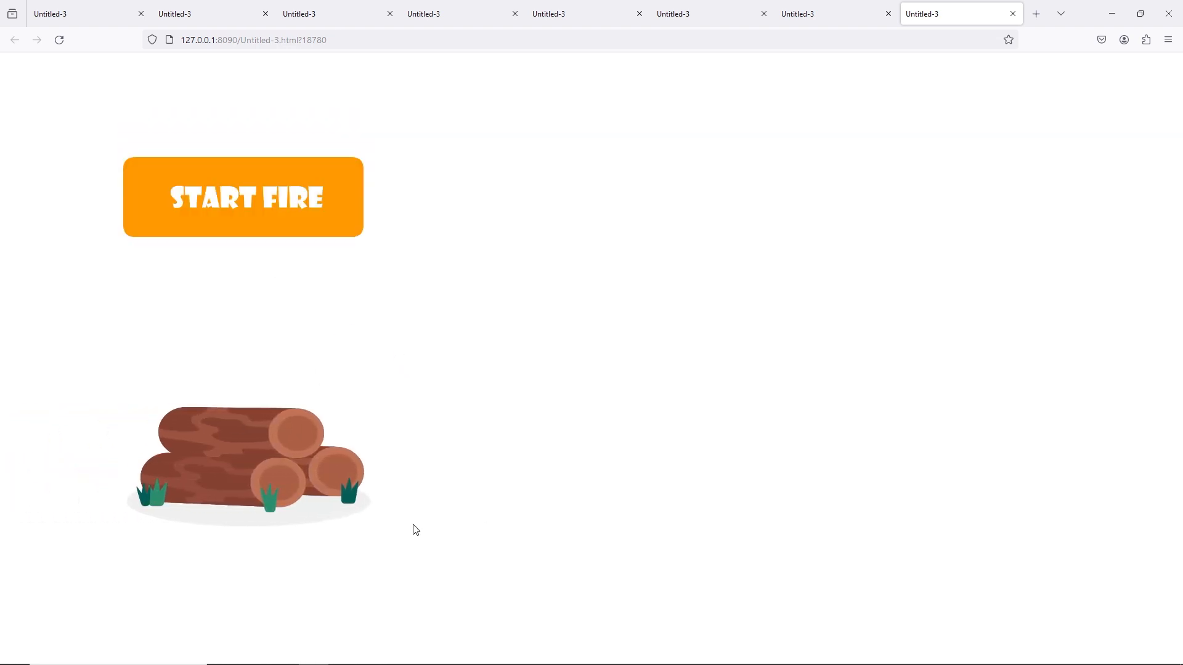
pyautogui.click(233, 215)
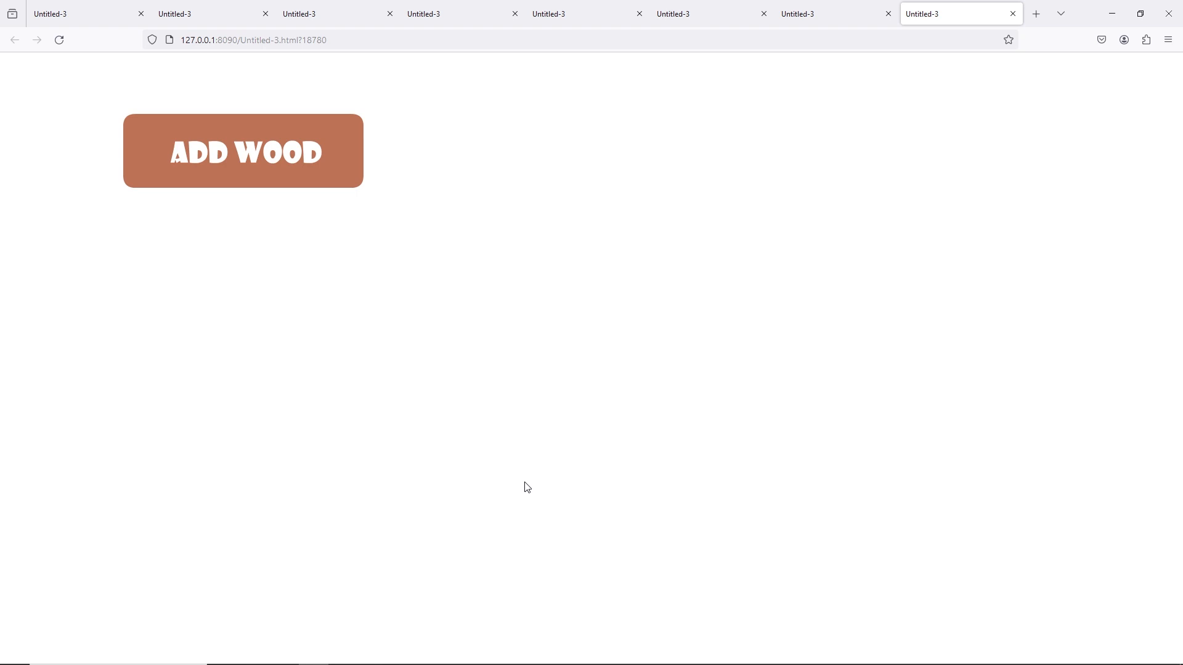
# Inspect the published page and open the browser console to check for script errors
pyautogui.rightClick(471, 361)
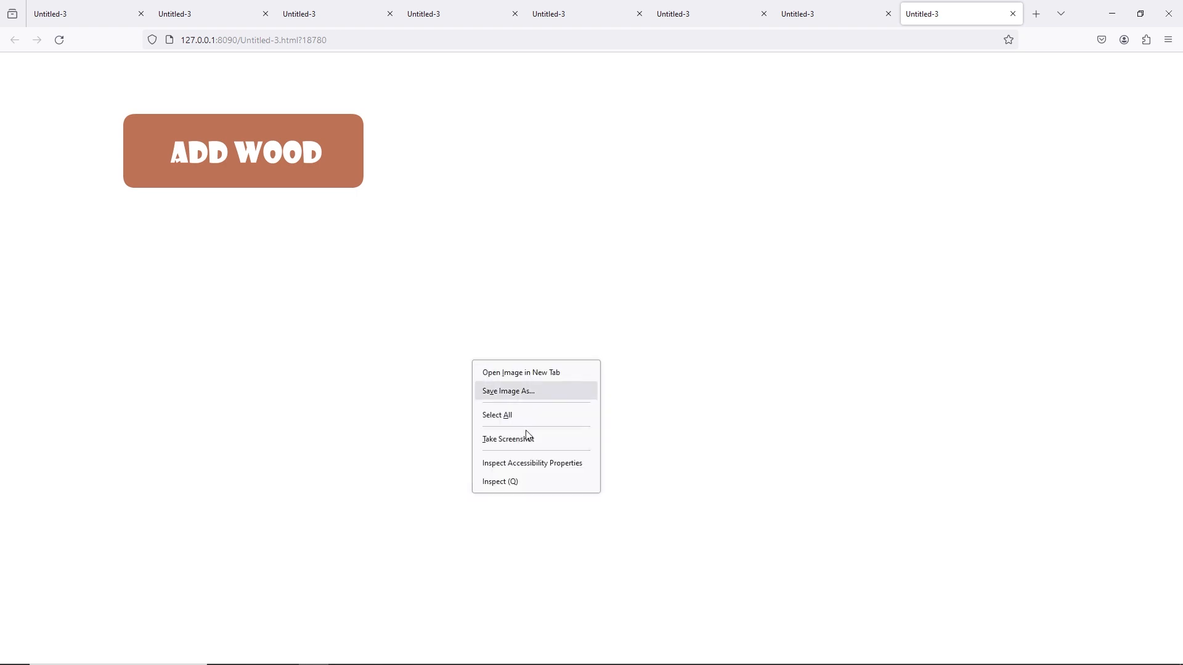
pyautogui.click(509, 483)
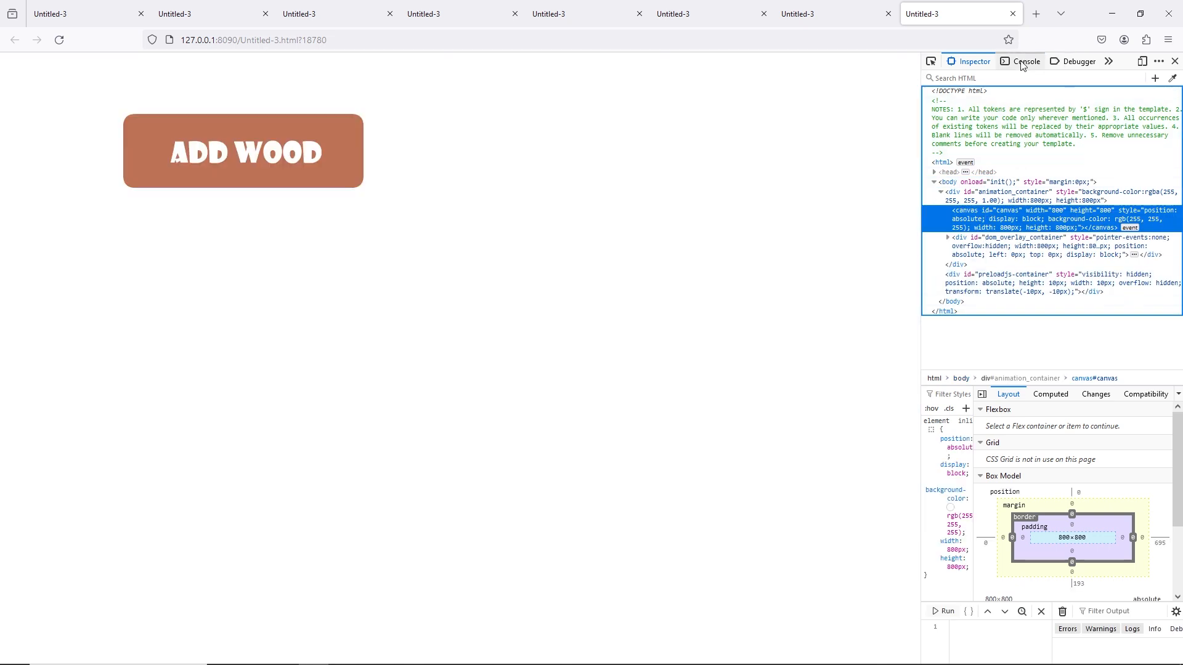
pyautogui.click(1018, 61)
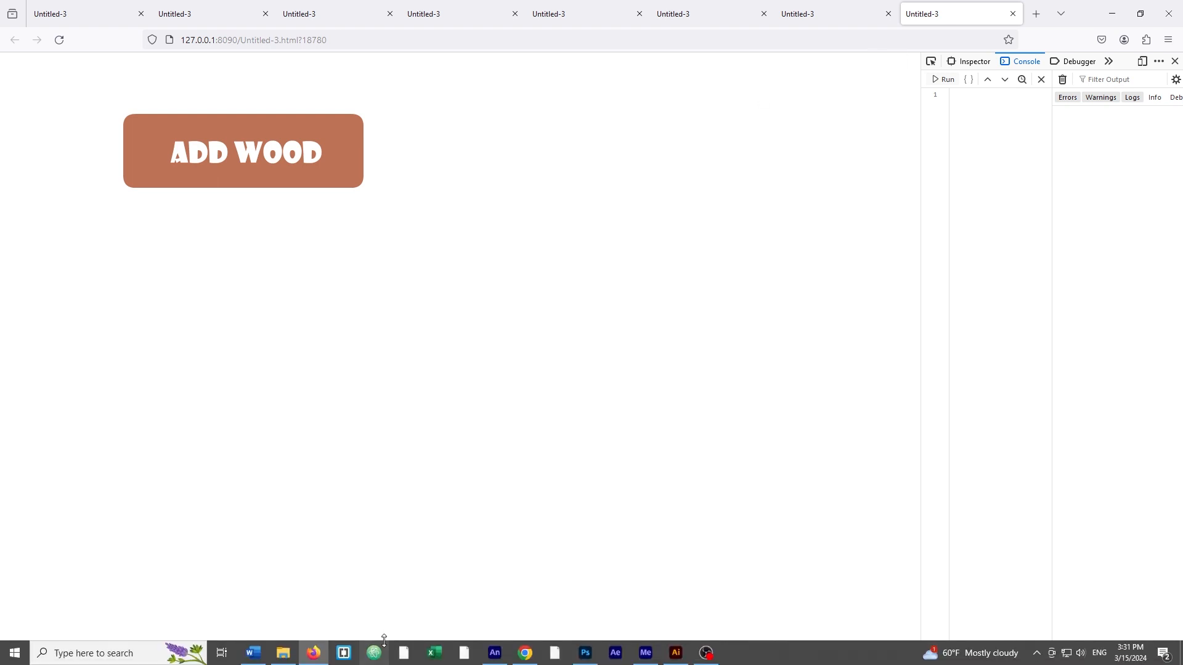
# Switch back to Animate and insert a keyframe on the code layer at frame 66, where the fire animation ends
pyautogui.moveTo(492, 651)
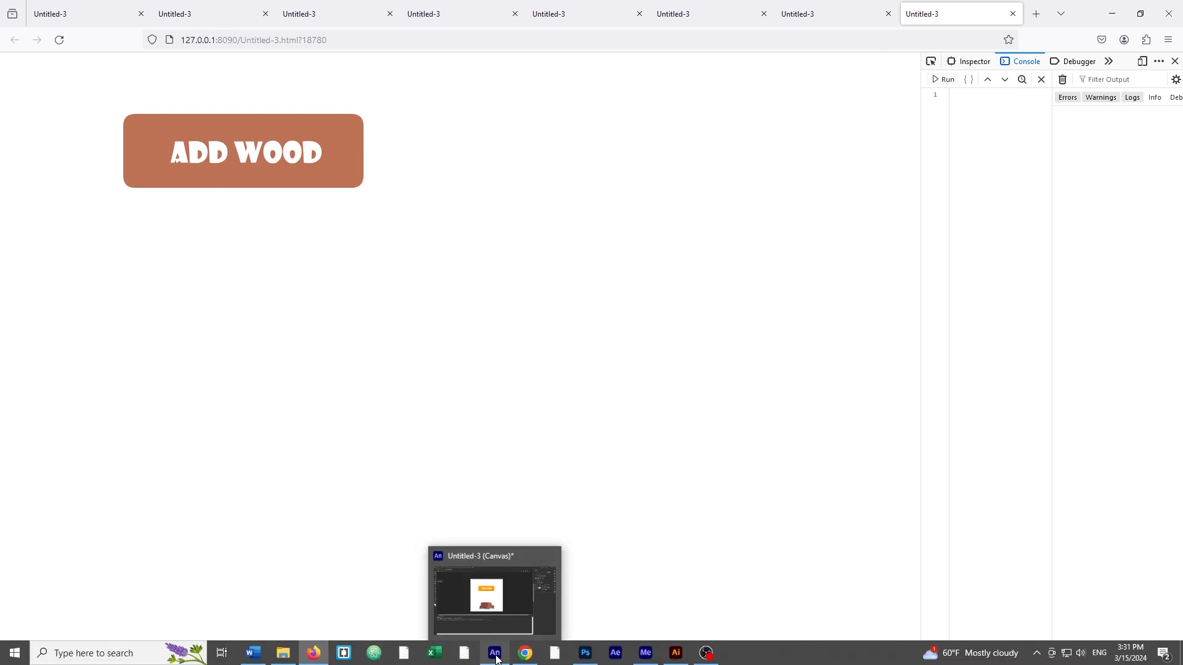
pyautogui.click(494, 653)
pyautogui.click(49, 481)
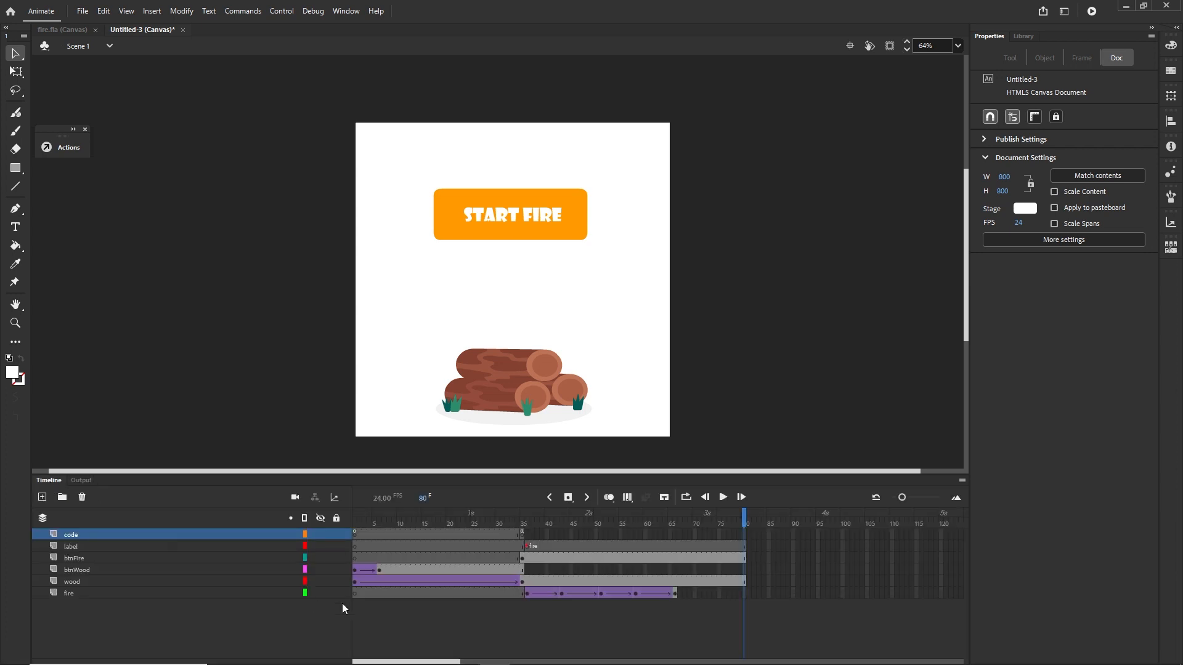
pyautogui.moveTo(743, 516)
pyautogui.mouseDown()
pyautogui.moveTo(522, 534)
pyautogui.moveTo(730, 532)
pyautogui.mouseUp()
pyautogui.click(671, 536)
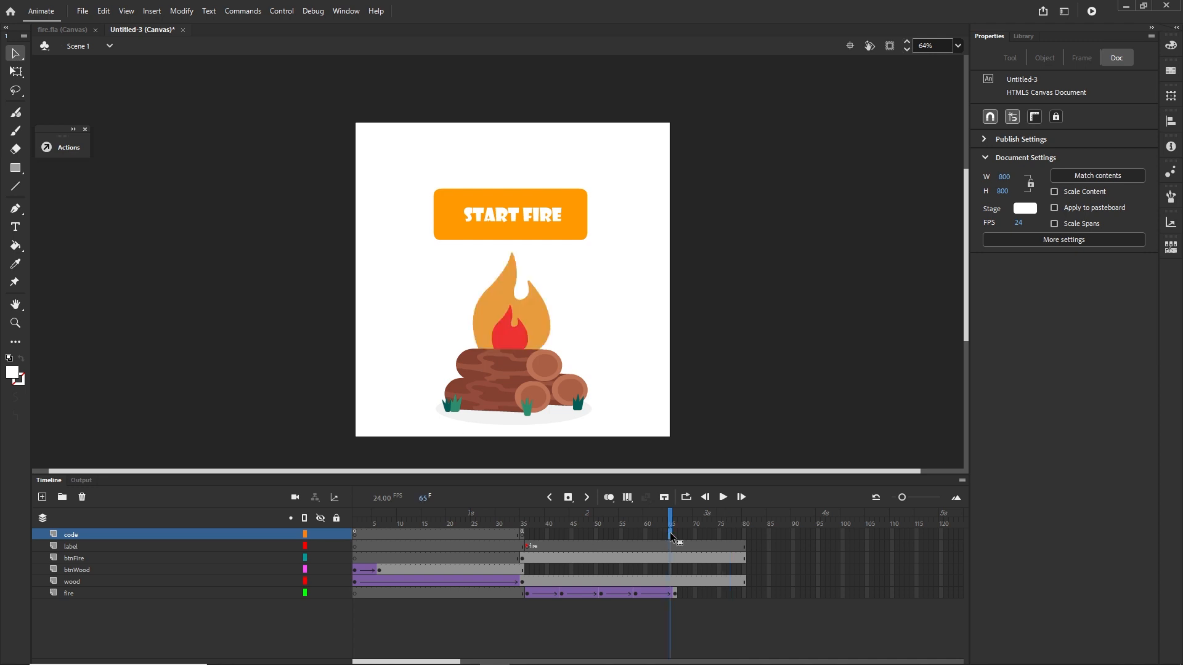
pyautogui.click(676, 536)
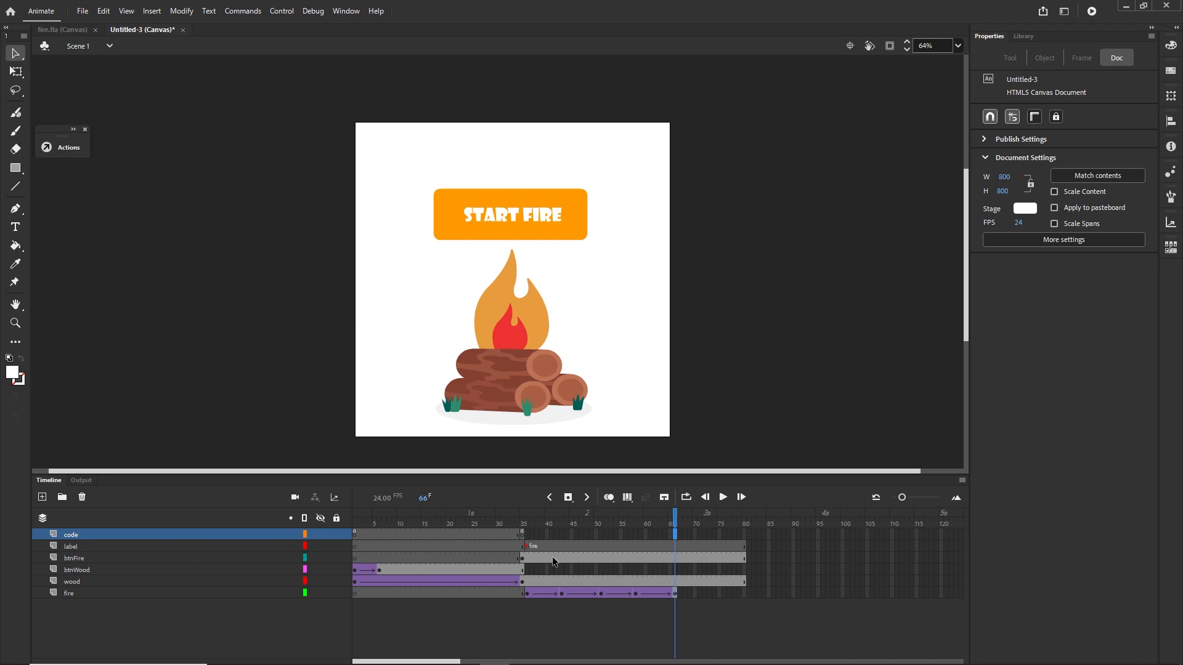
pyautogui.click(678, 559)
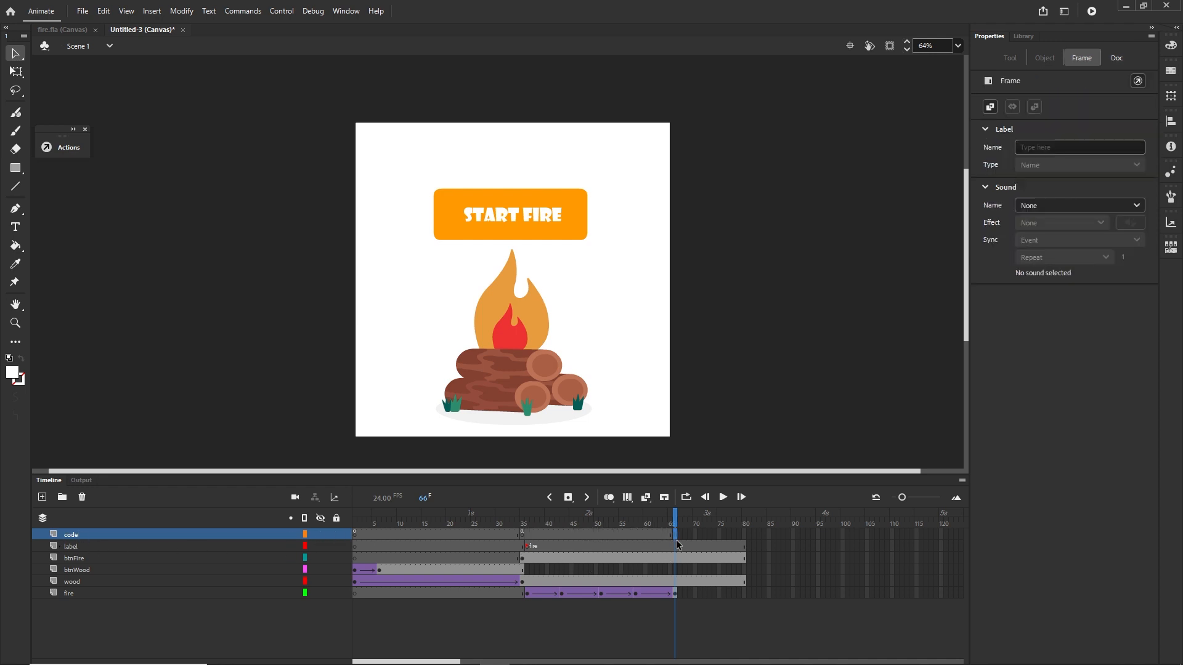
# Add the script this.stop(); to frame 66 of the code layer and collapse the script editor
pyautogui.rightClick(675, 538)
pyautogui.click(703, 531)
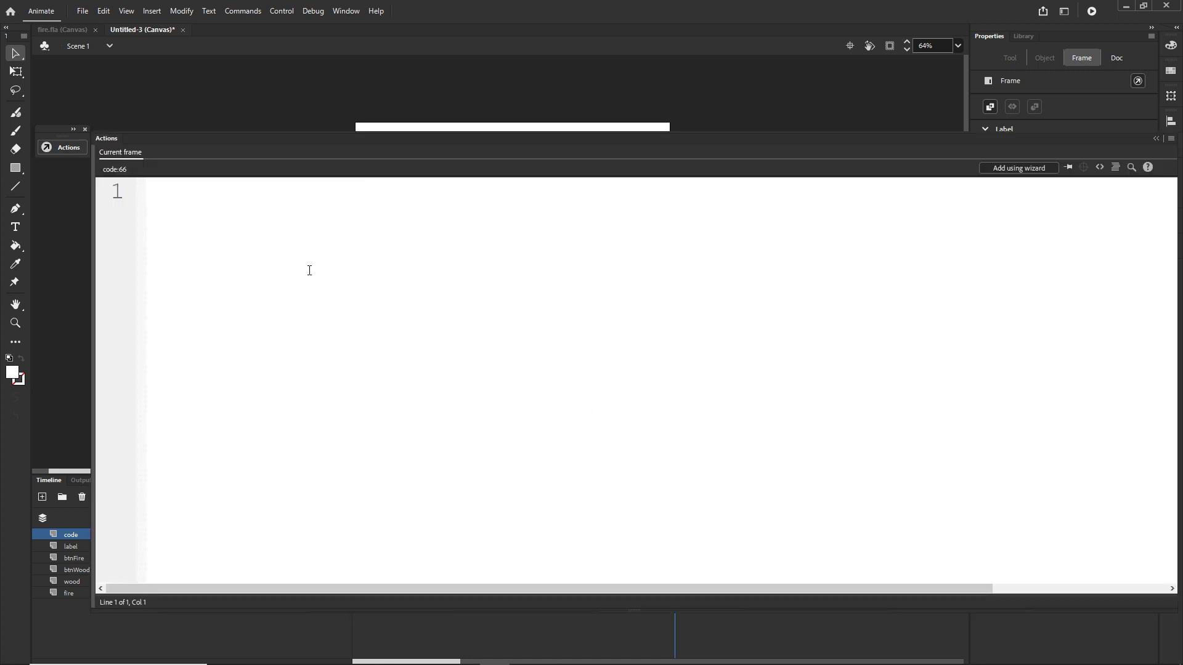
pyautogui.write('this.stop')
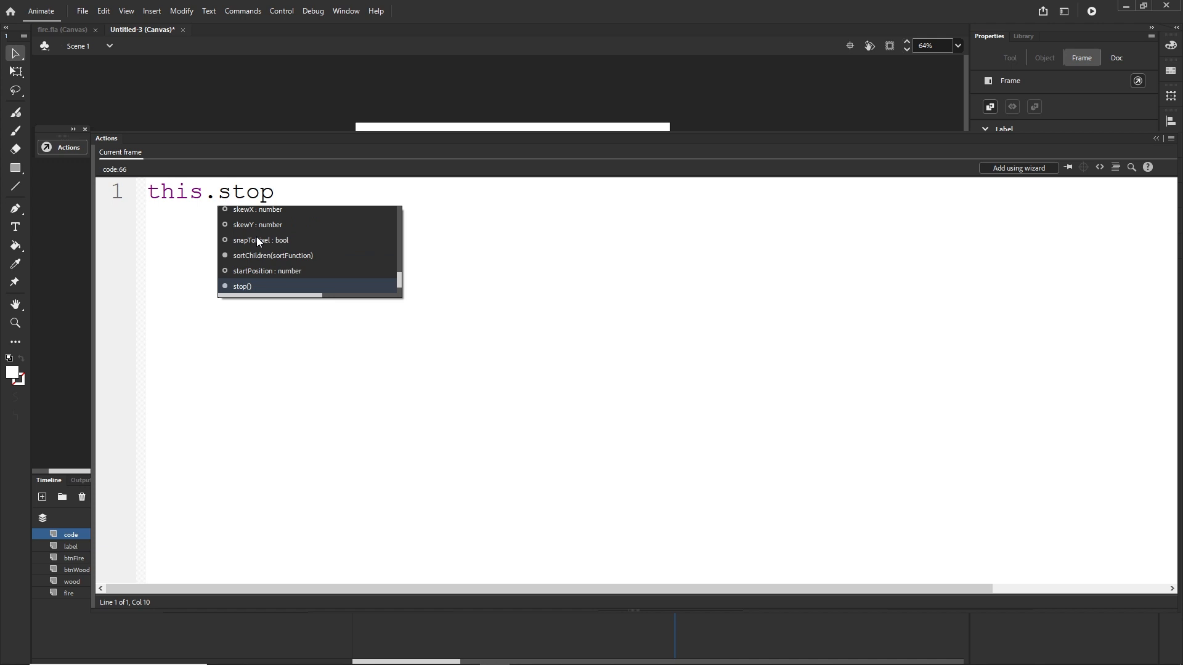
pyautogui.press('Escape')
pyautogui.write('()')
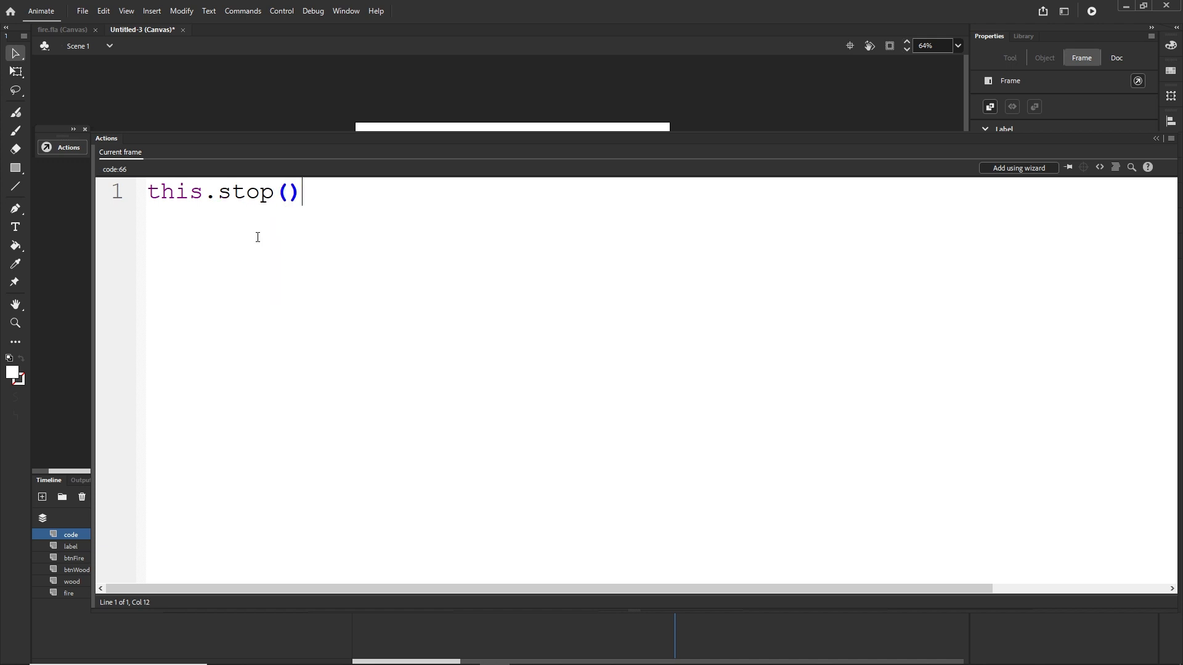
pyautogui.write(';')
pyautogui.click(1156, 138)
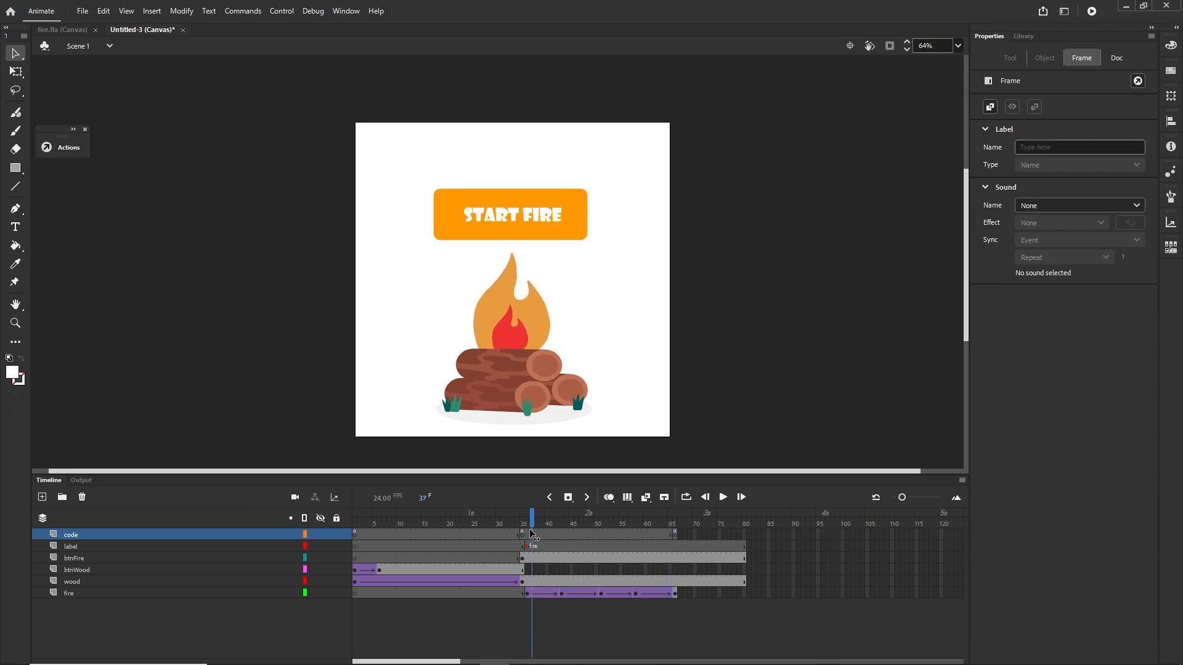
# Test the movie in the browser with the ADD WOOD and START FIRE buttons, and return to Animate
pyautogui.hotkey('ctrl', 'Return')
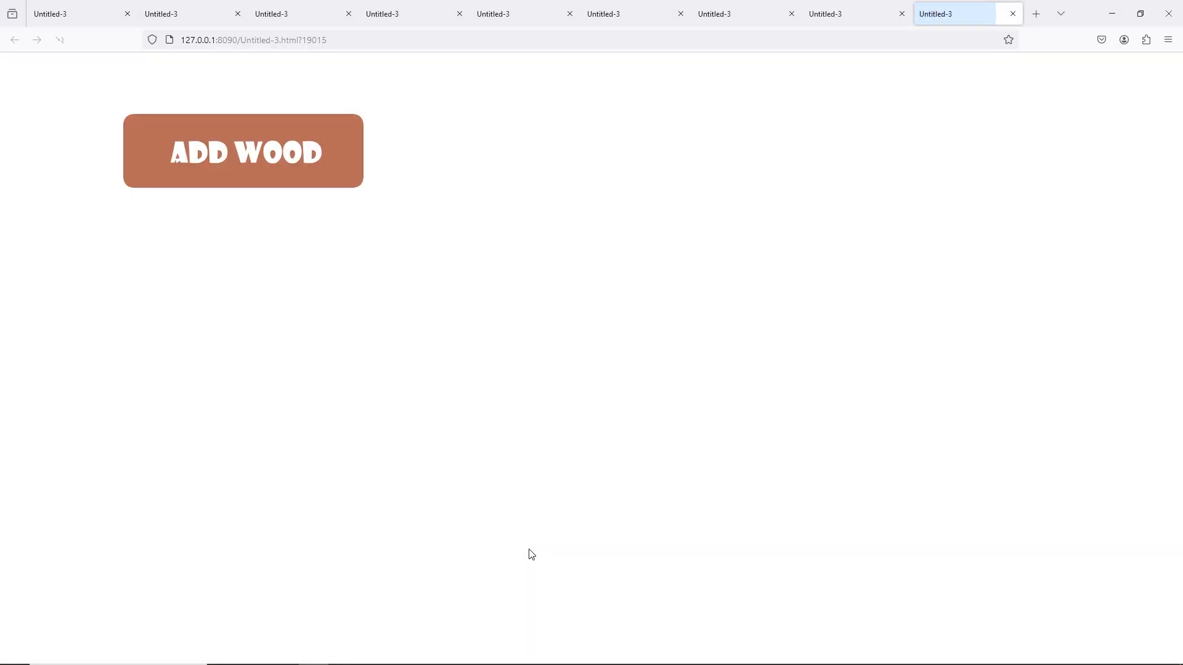
pyautogui.click(238, 159)
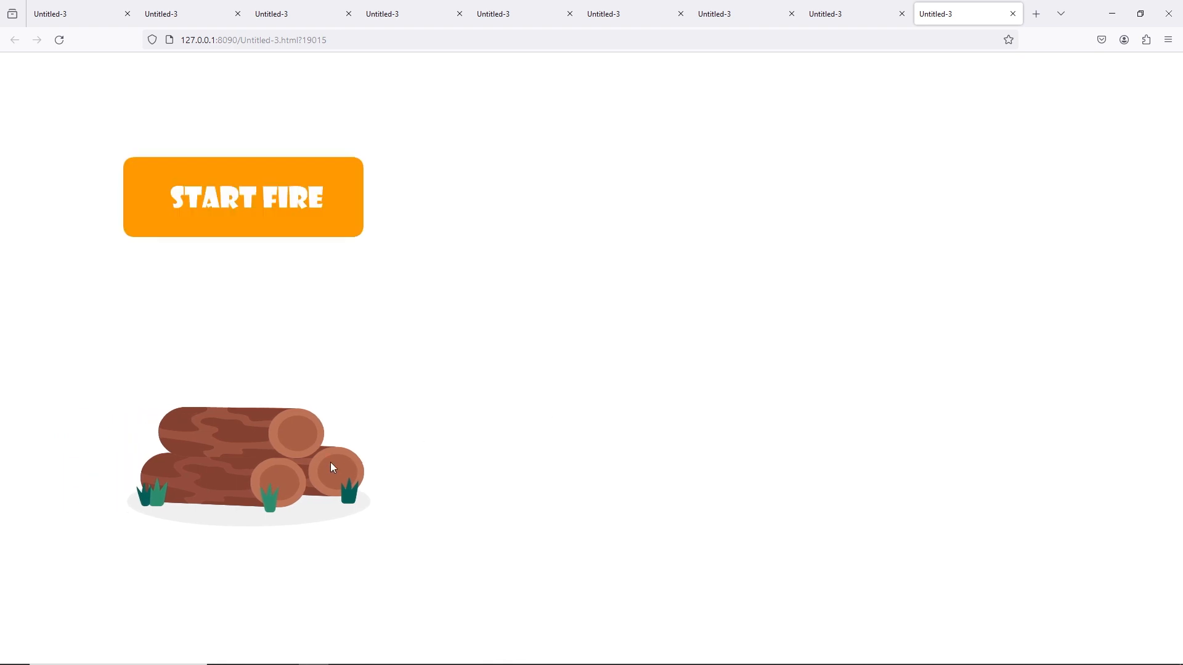
pyautogui.click(264, 198)
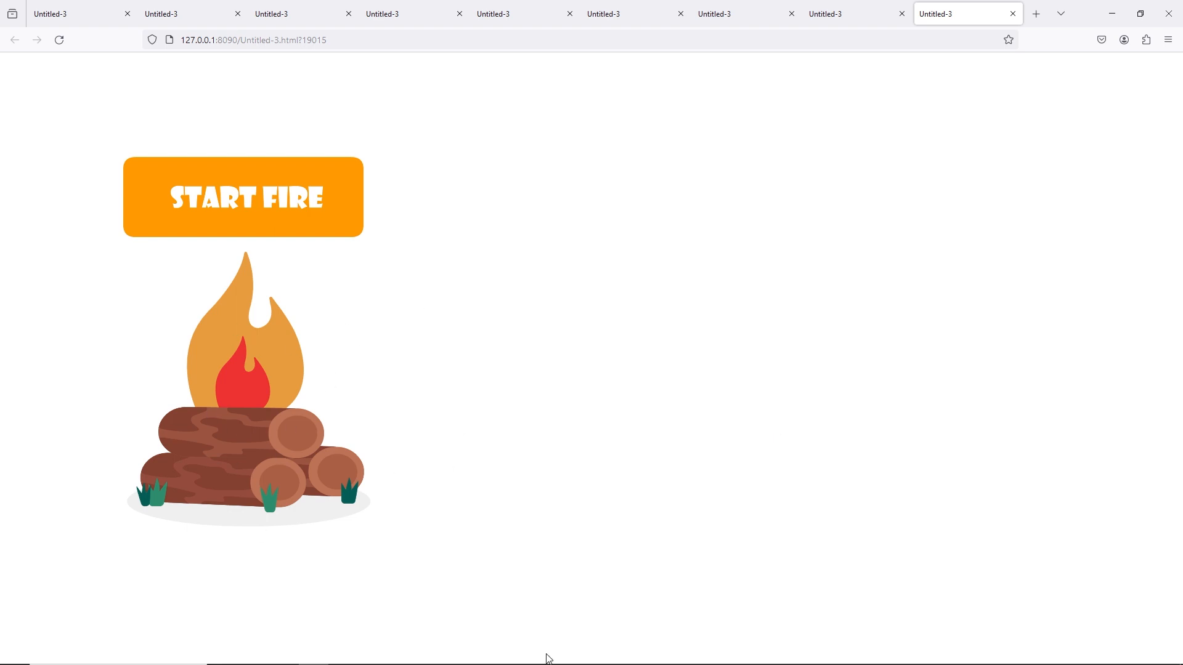
pyautogui.click(515, 654)
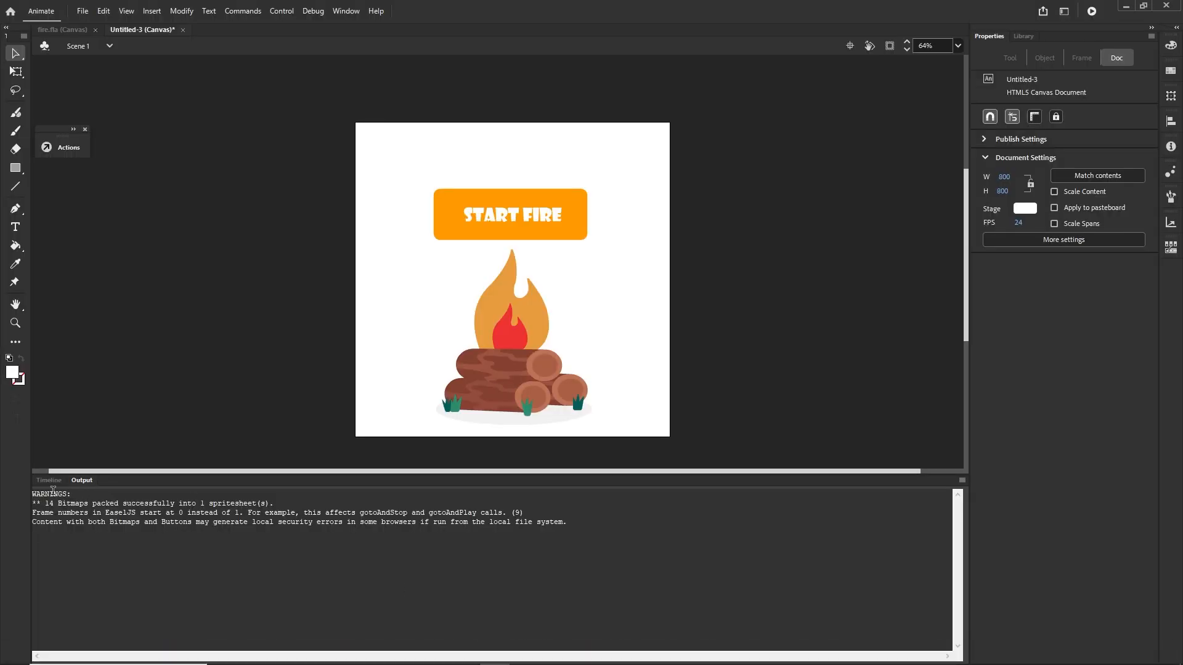
# Apply an Ease Out preset to the wood layer's classic tween starting at frame 1
pyautogui.click(48, 481)
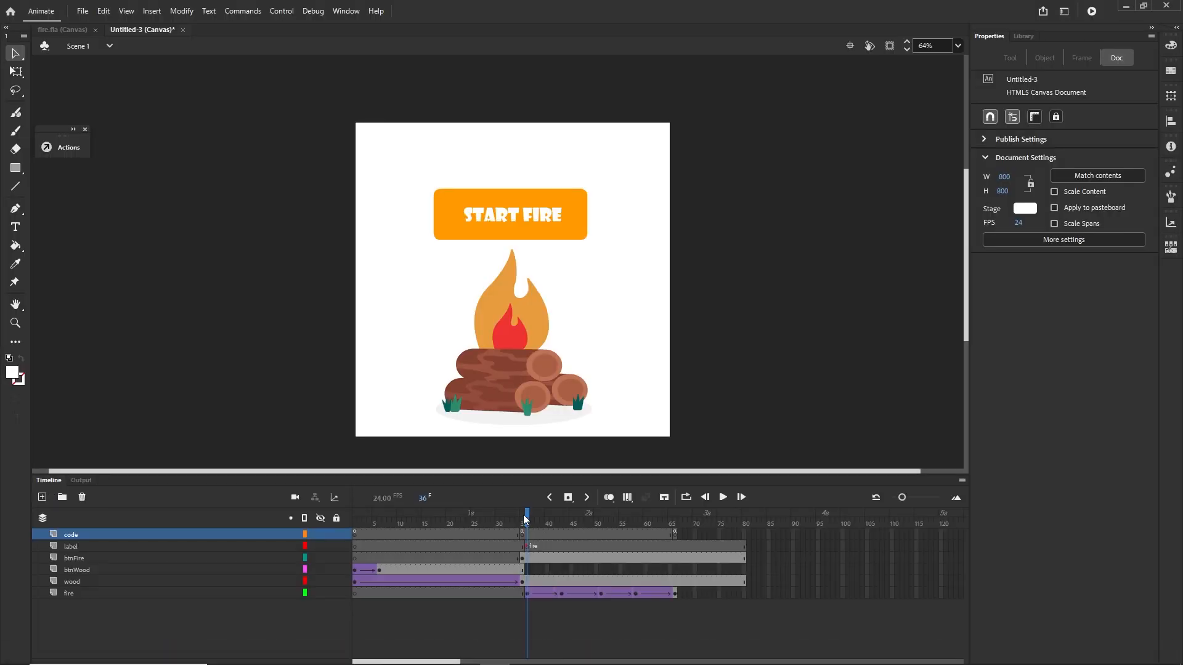
pyautogui.moveTo(525, 519); pyautogui.dragTo(347, 518)
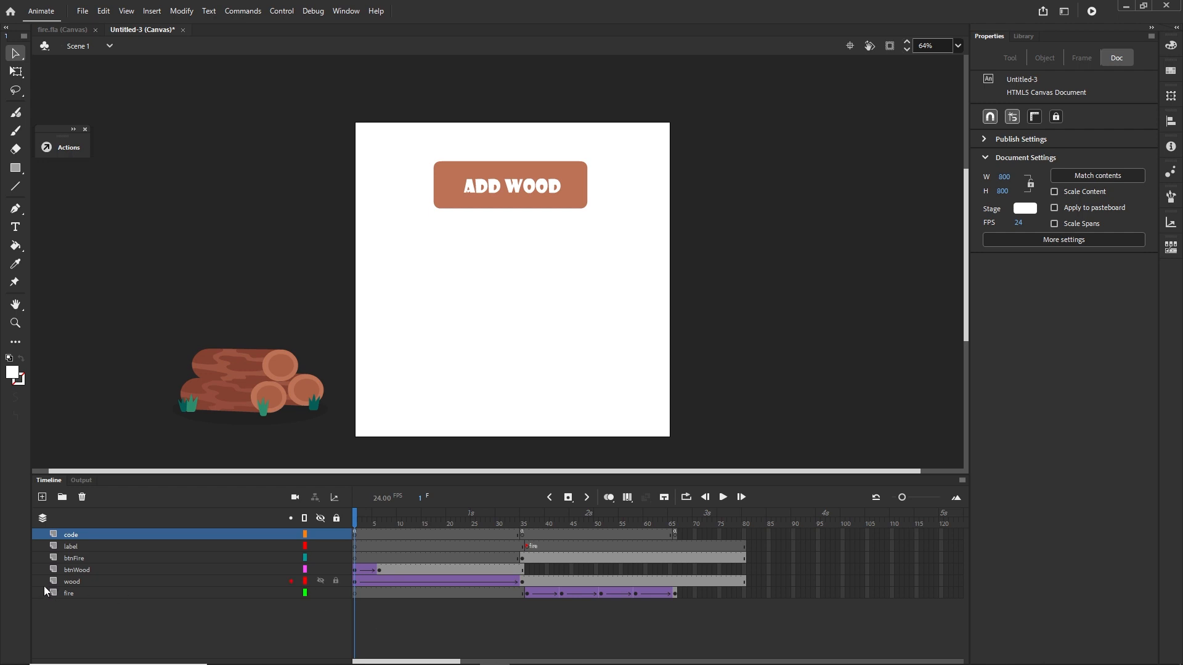
pyautogui.click(69, 582)
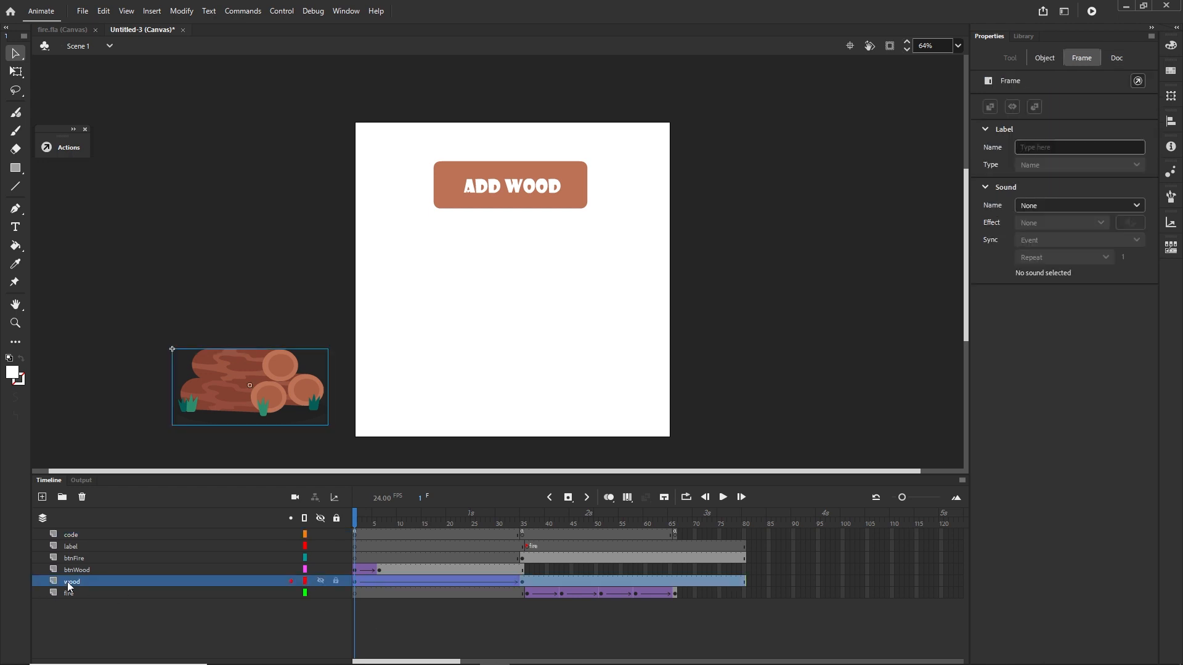
pyautogui.click(392, 629)
pyautogui.click(355, 583)
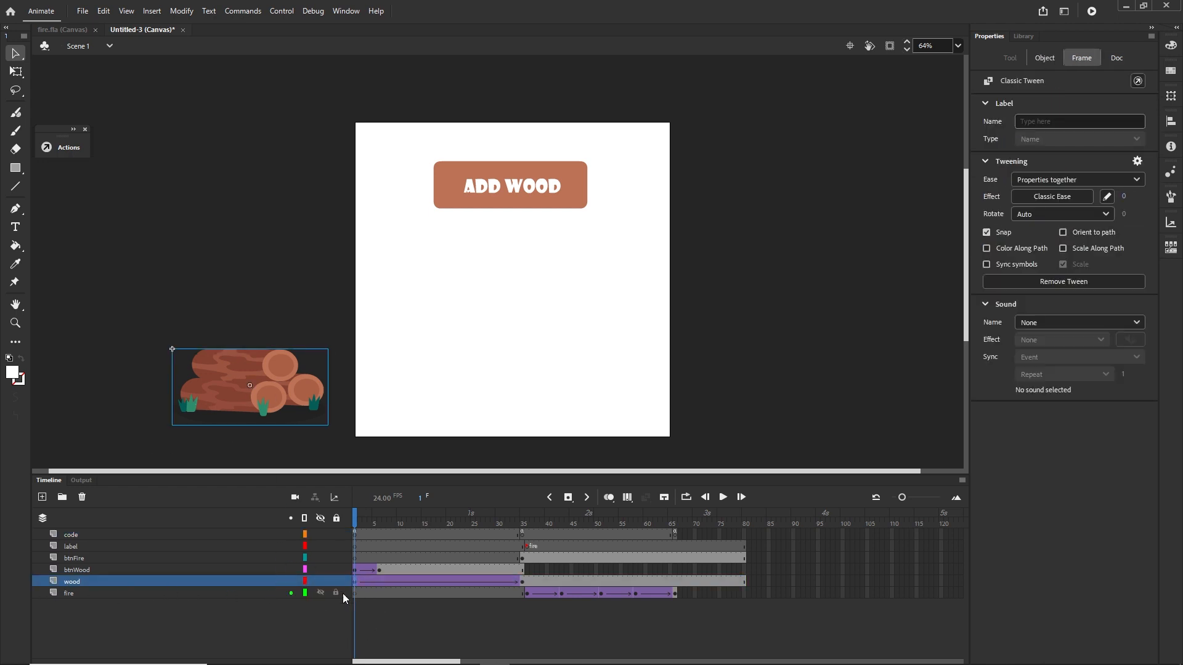
pyautogui.click(1061, 197)
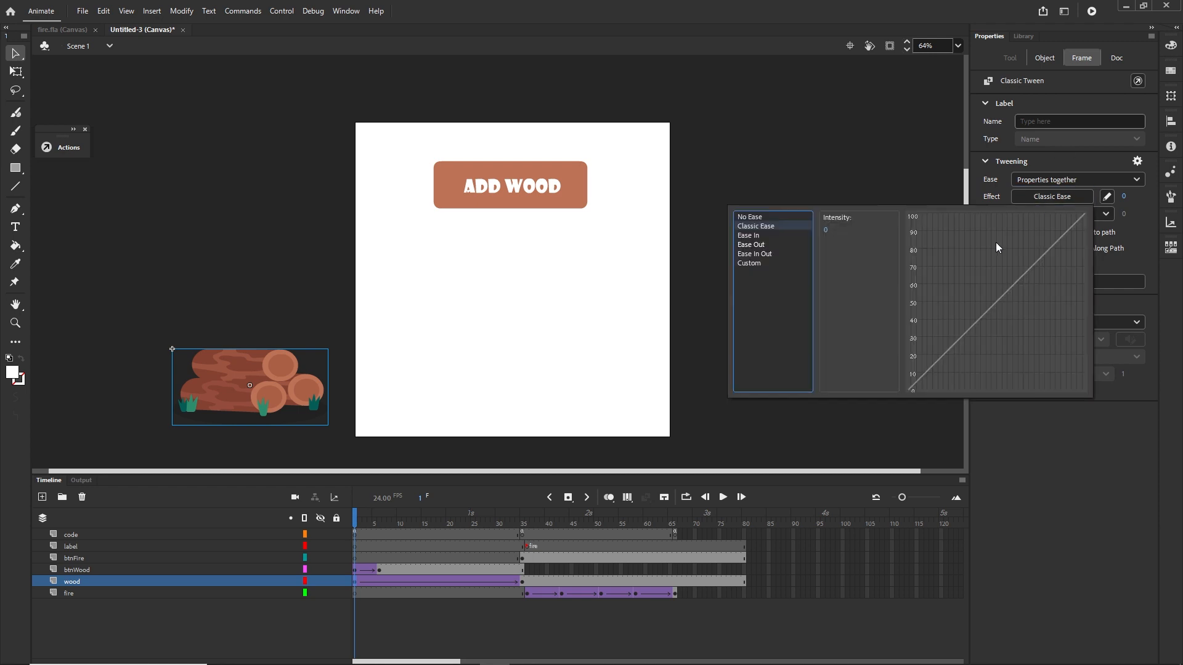
pyautogui.click(755, 254)
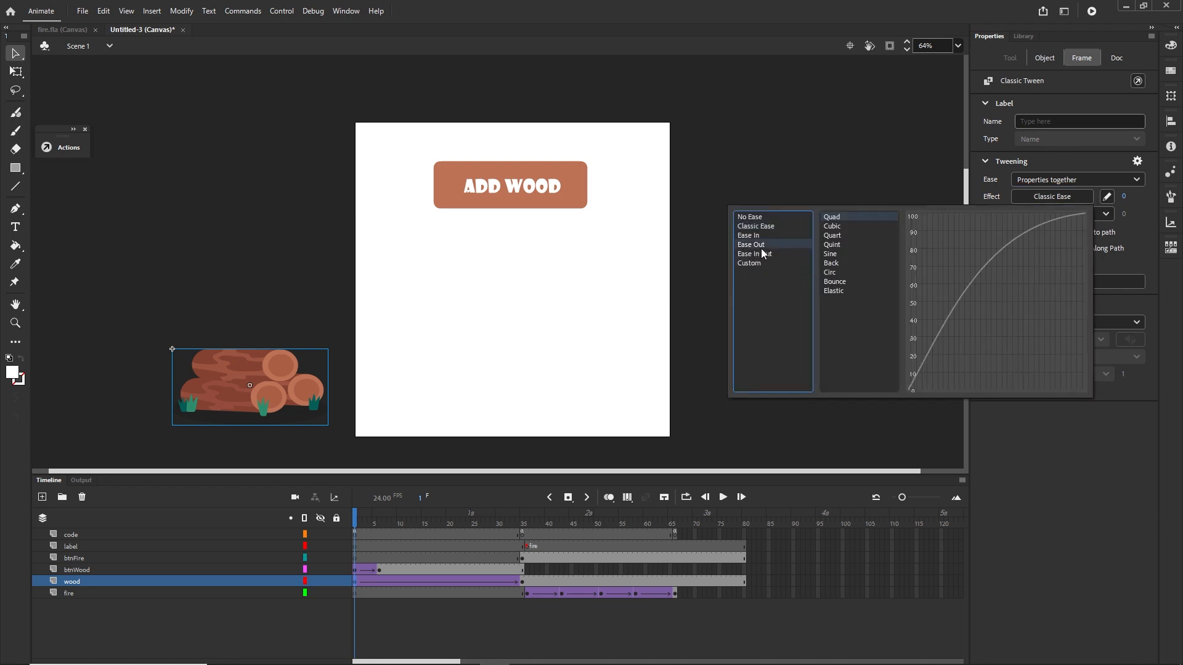
pyautogui.doubleClick(829, 223)
pyautogui.click(752, 345)
# Test the eased wood animation in the browser with ADD WOOD, and return to the timeline in Animate
pyautogui.hotkey('ctrl', 'Return')
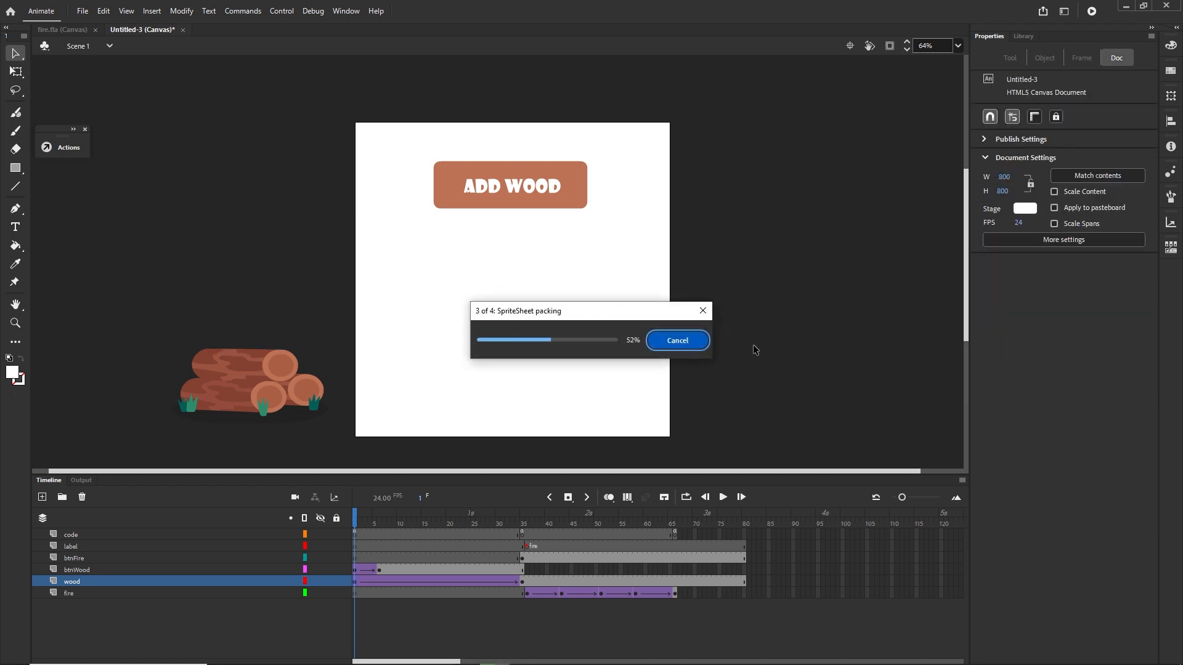
pyautogui.click(217, 155)
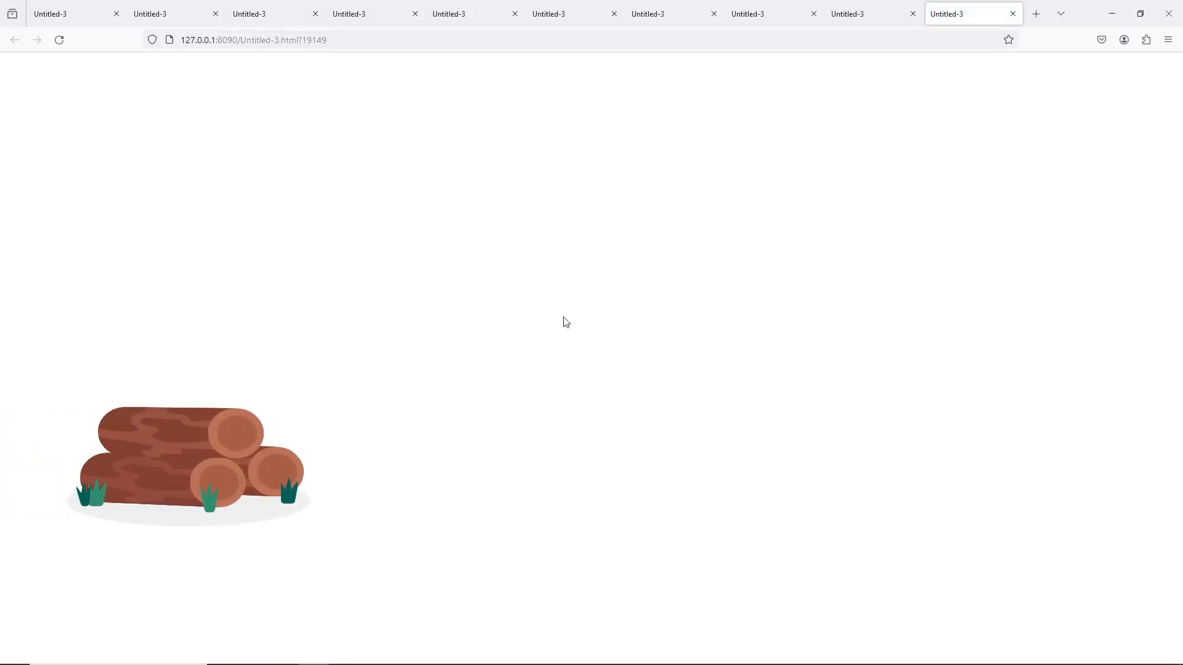
pyautogui.click(494, 654)
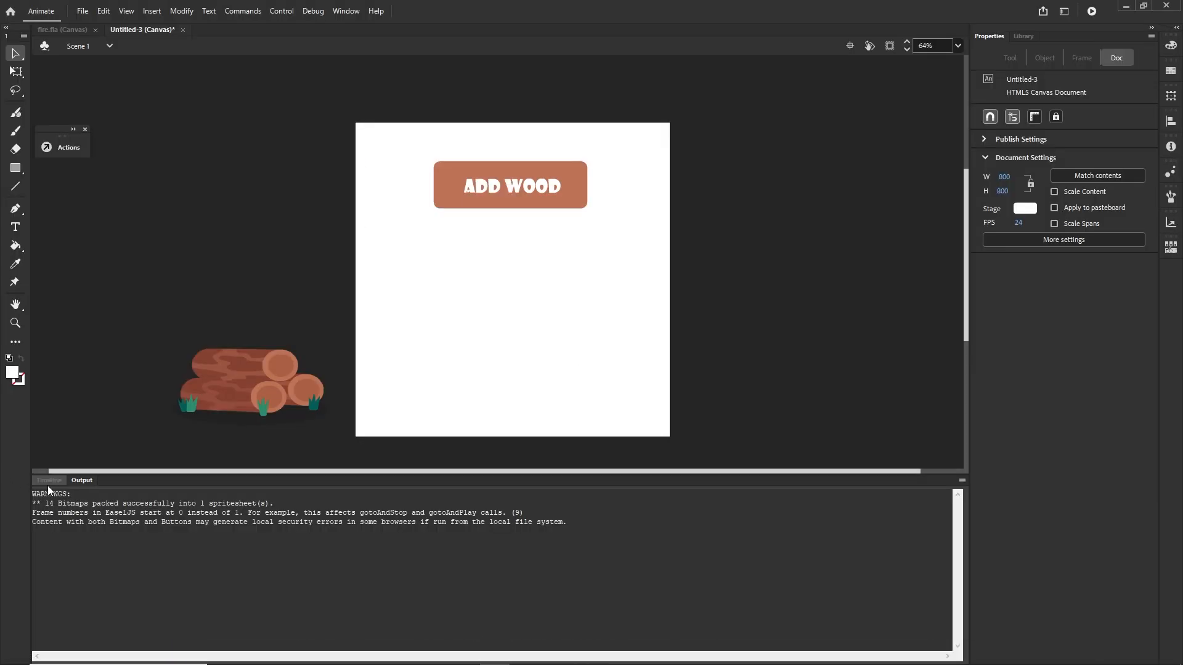
pyautogui.click(50, 481)
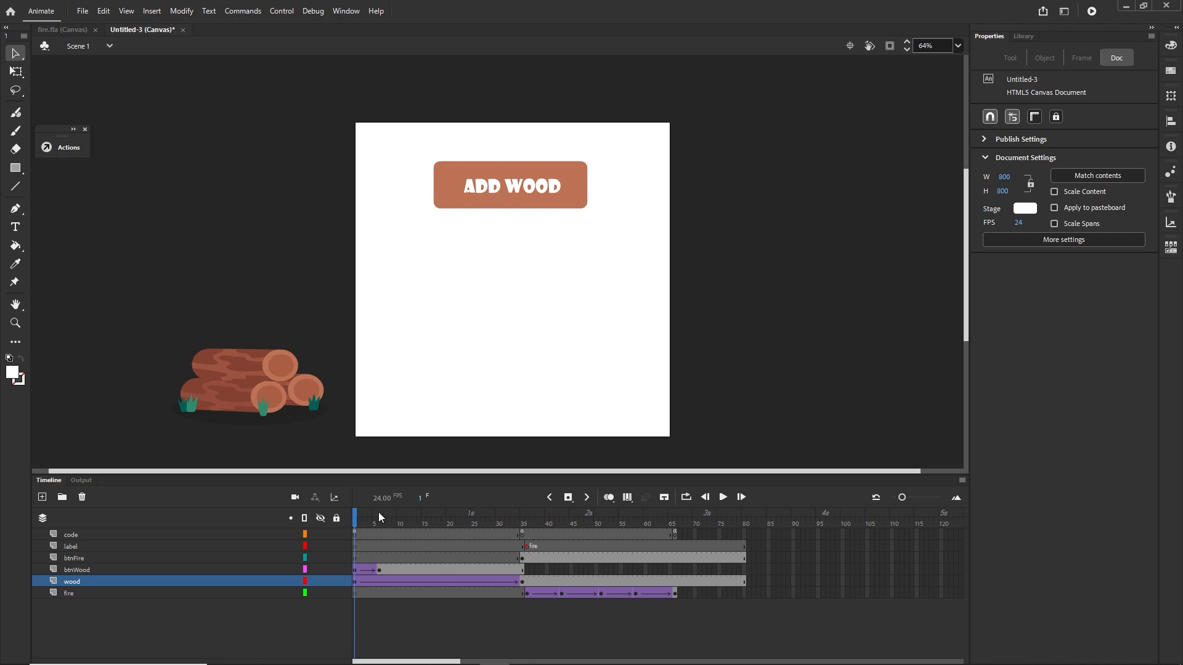
# Review the code layer's frame 1 script, selecting the this.gotoAndPlay("fire") line in the addFire function, and collapse the script editor
pyautogui.moveTo(355, 521); pyautogui.dragTo(616, 524)
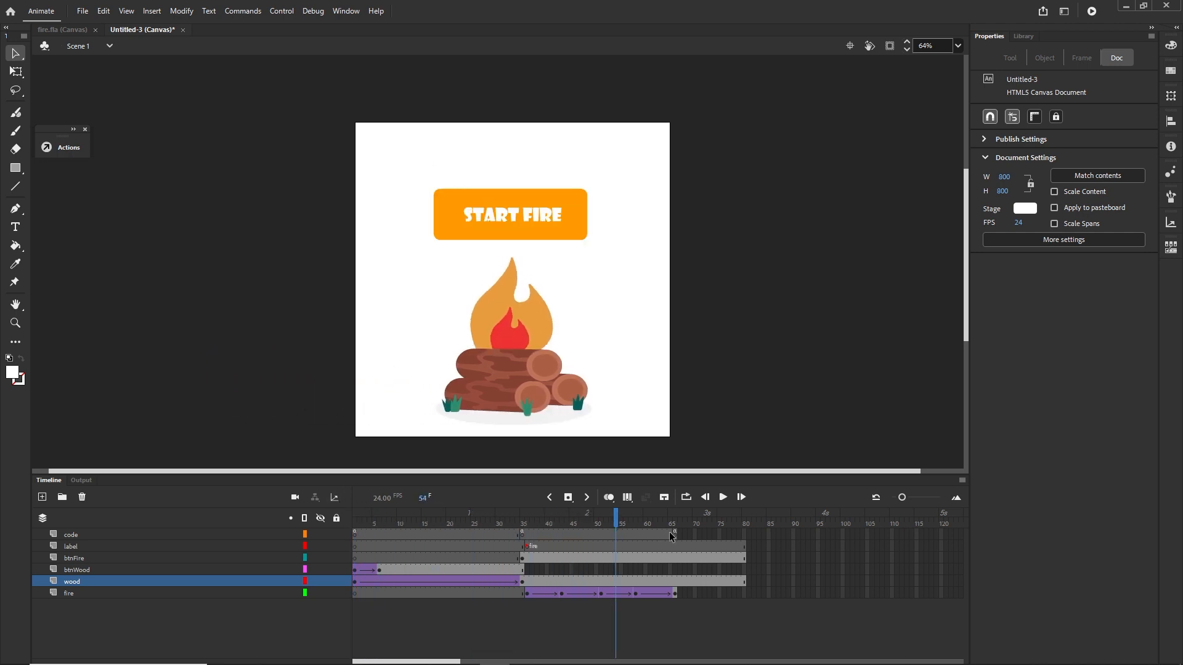
pyautogui.click(674, 535)
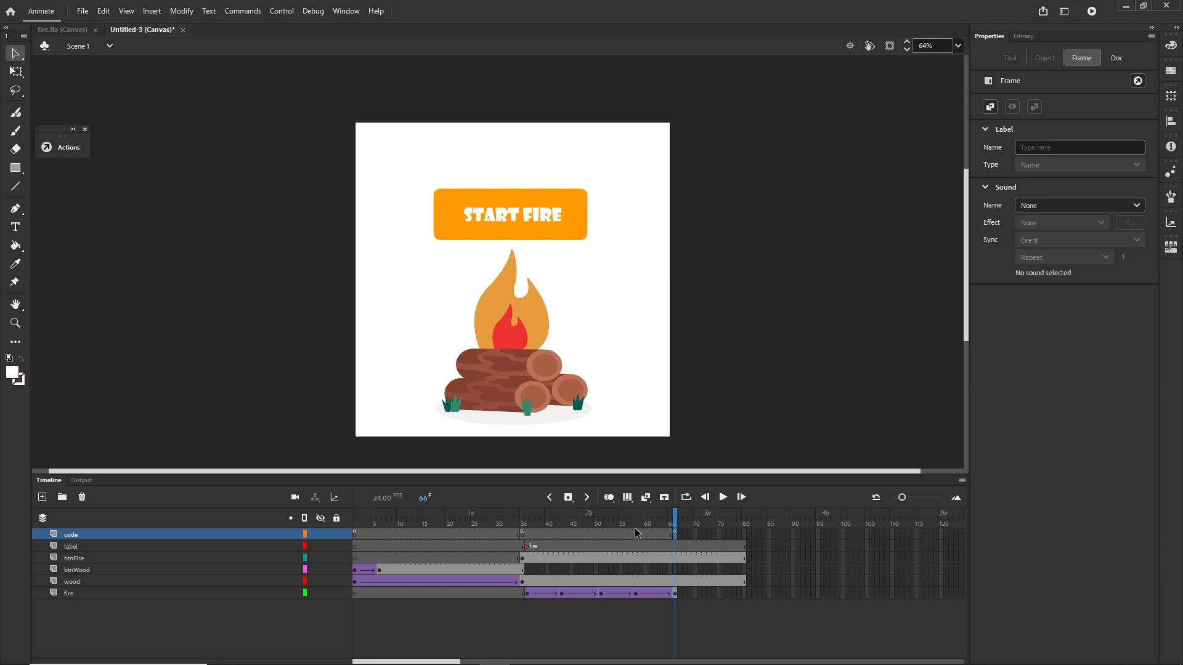
pyautogui.click(356, 534)
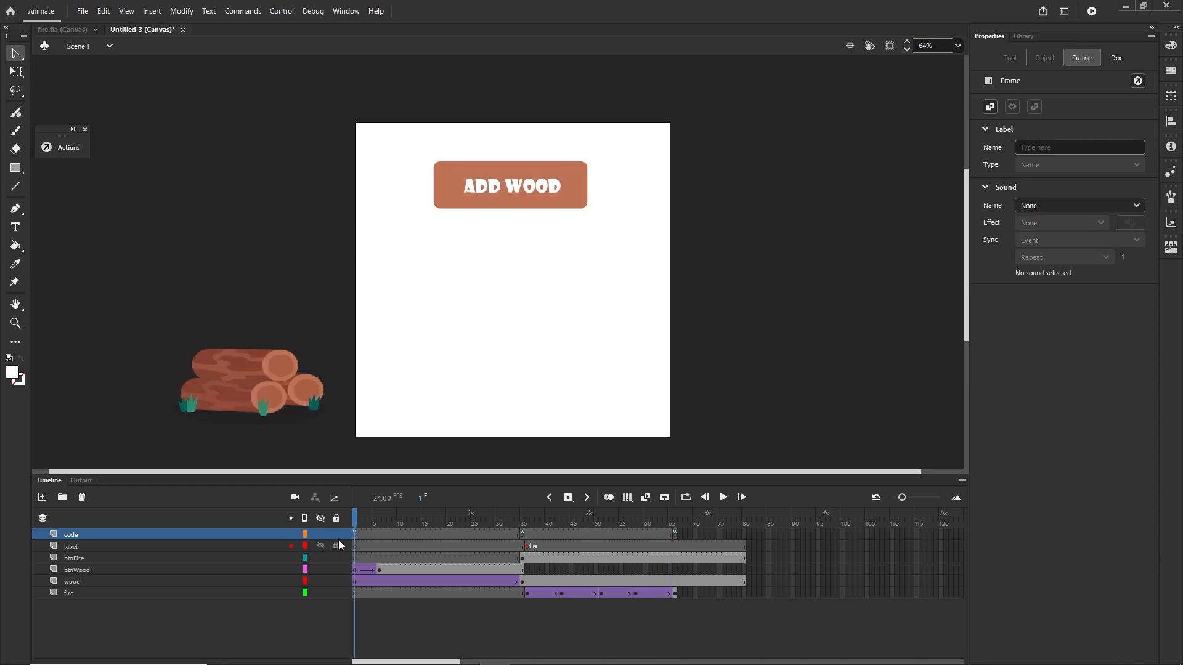
pyautogui.press('F9')
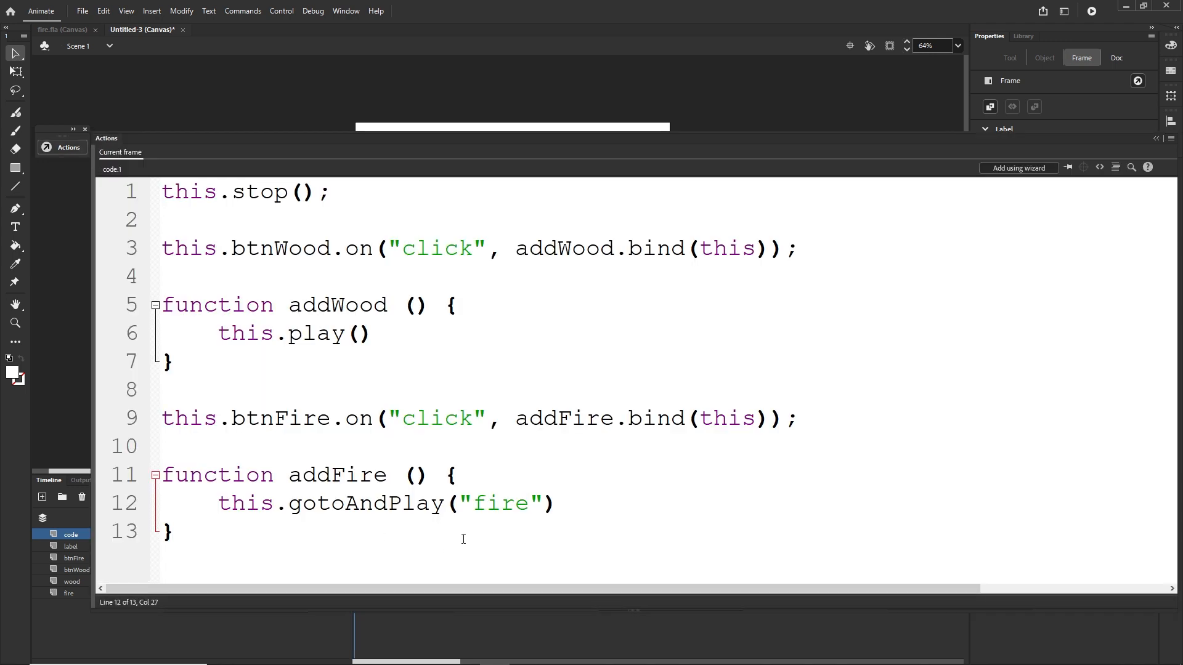
pyautogui.moveTo(577, 504); pyautogui.dragTo(217, 504)
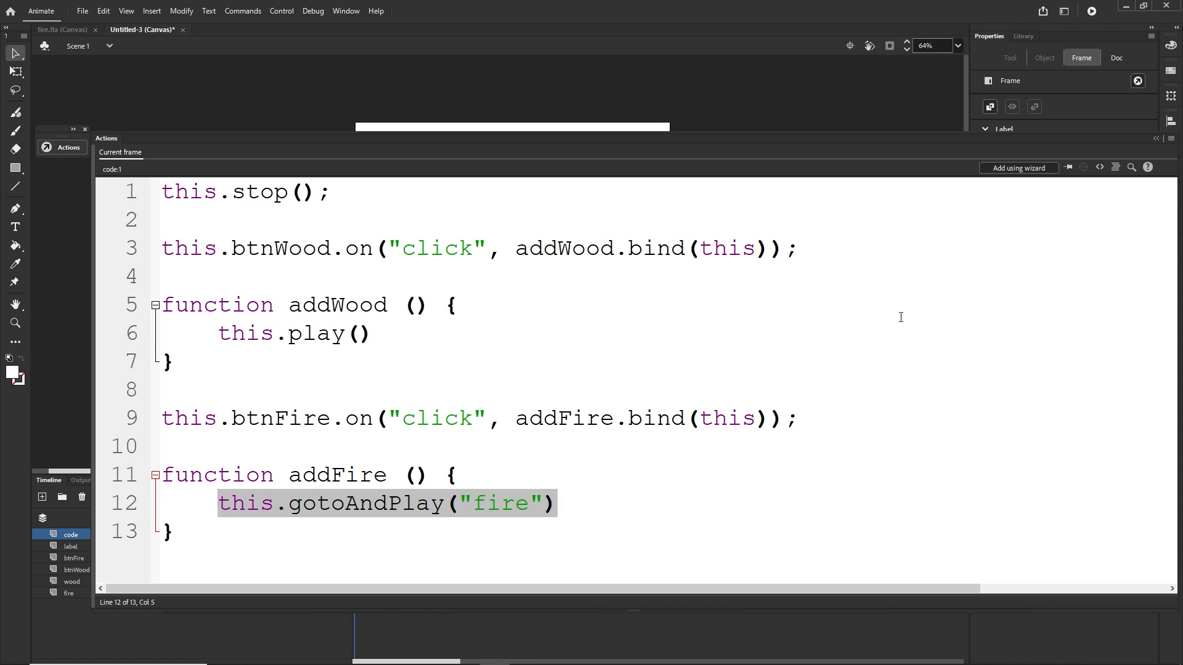
pyautogui.click(1156, 139)
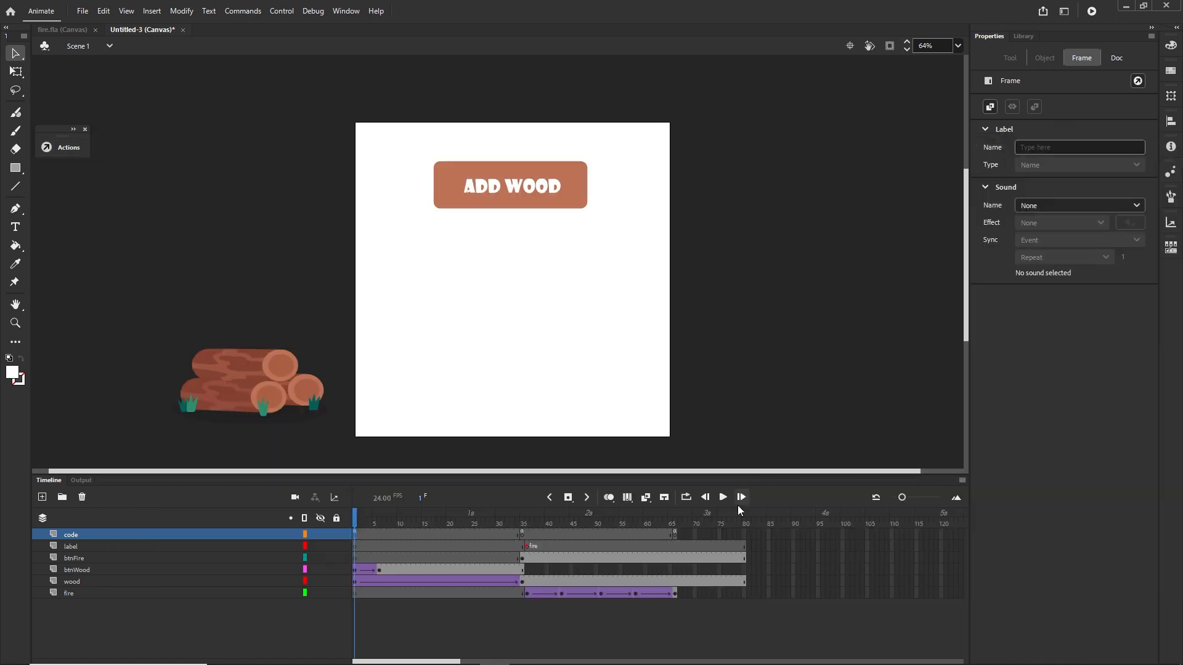
# Add this.gotoAndPlay("fire") below this.stop(); in the code layer's frame 66 script, separated by a blank line, and collapse the editor
pyautogui.click(675, 540)
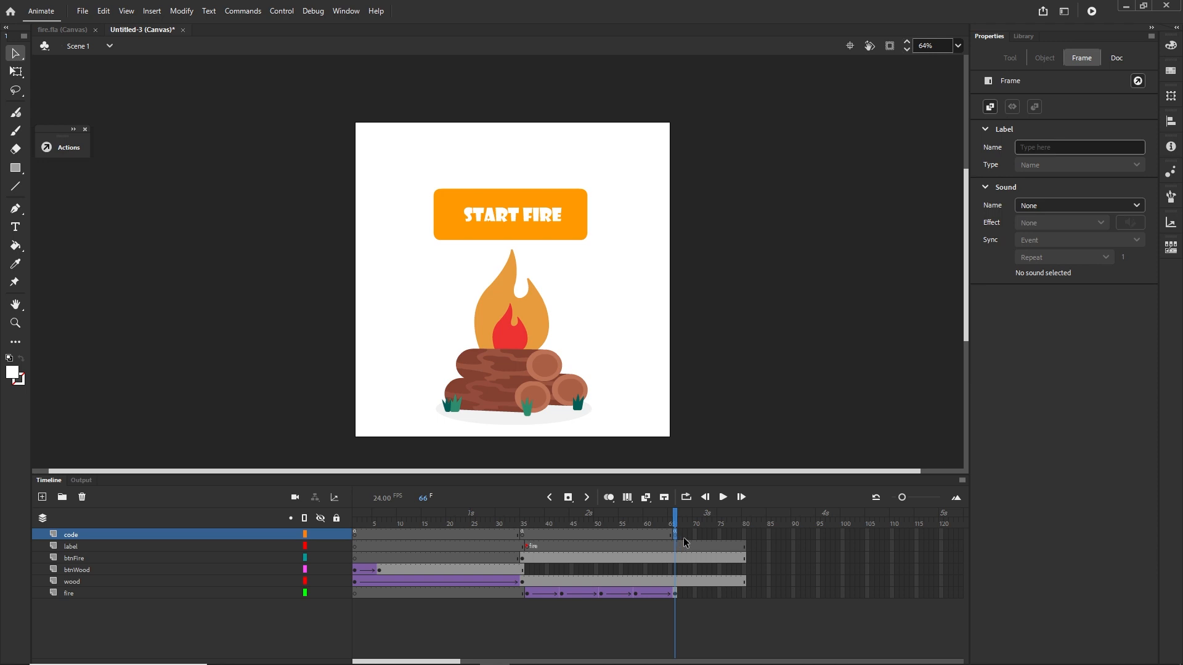
pyautogui.press('F9')
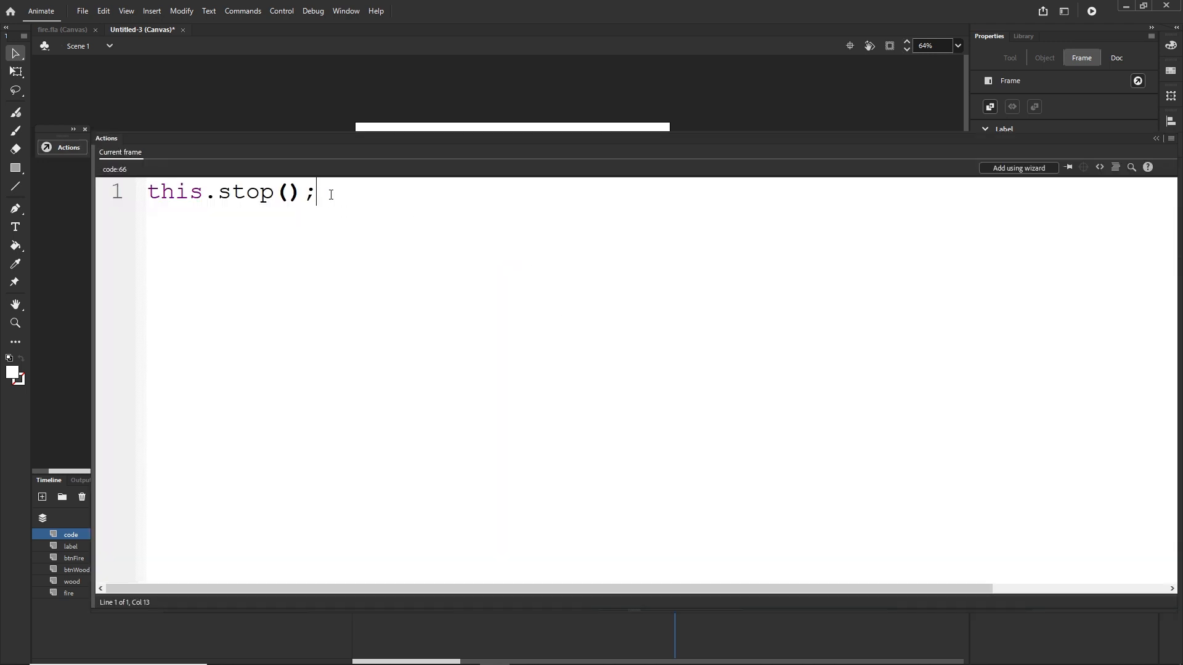
pyautogui.press('Return')
pyautogui.write('this.gotoAndPlay("fire")')
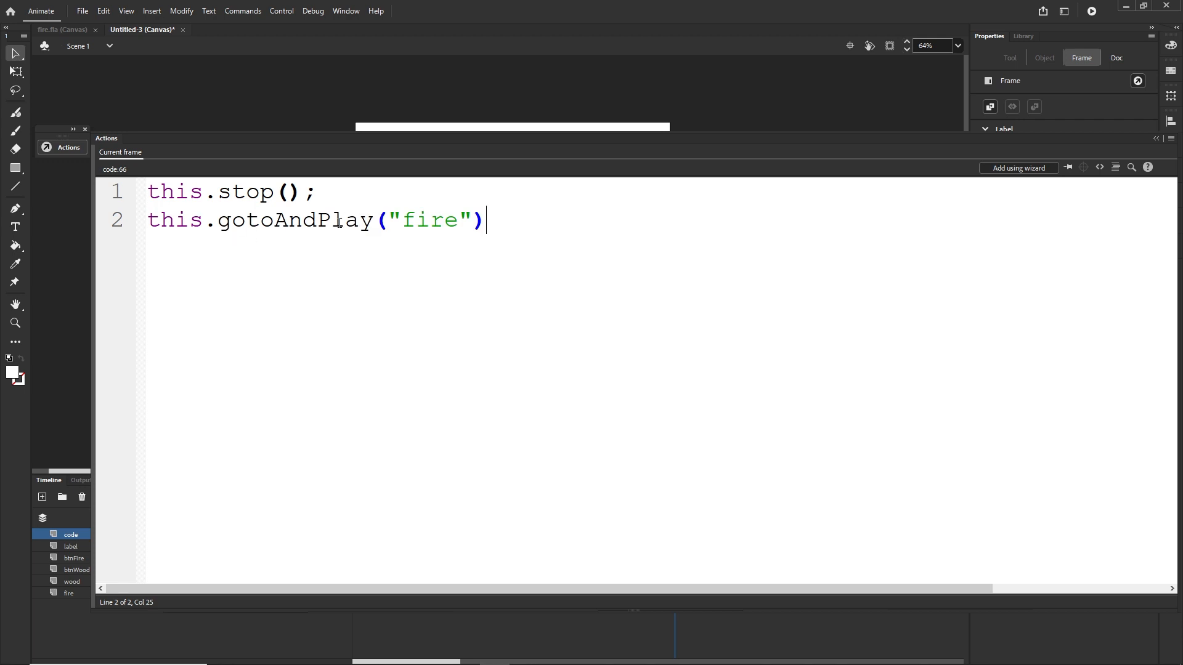
pyautogui.click(327, 194)
pyautogui.press('Return')
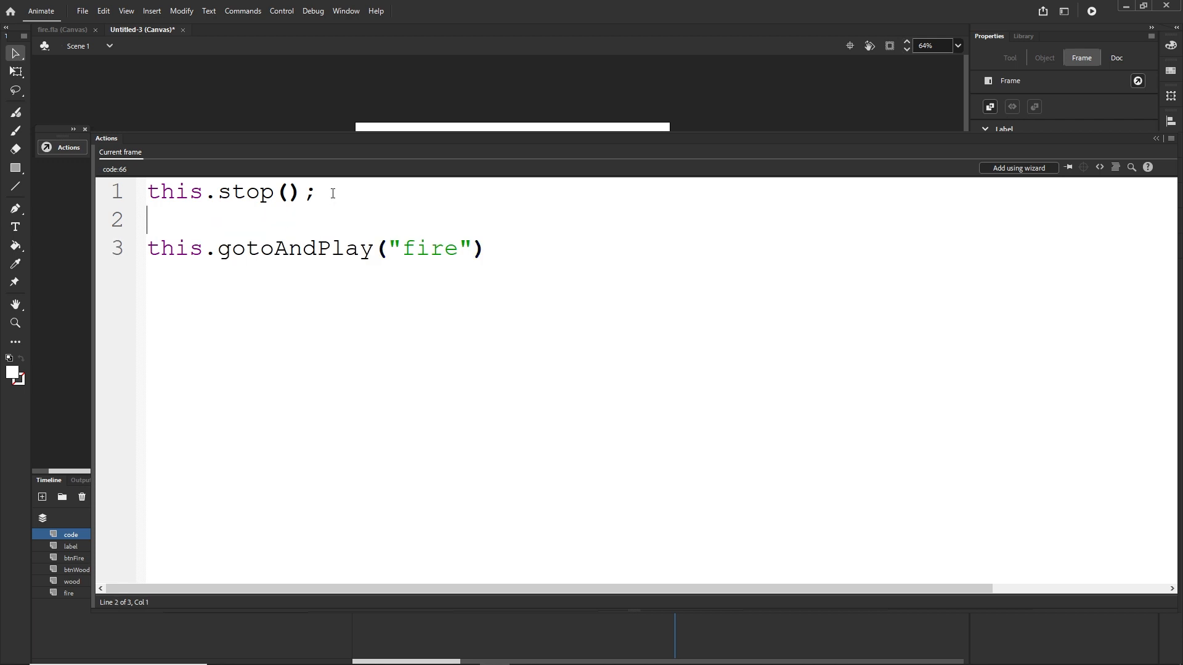
pyautogui.press('Return')
pyautogui.press('Return')
pyautogui.press('Return')
pyautogui.press('BackSpace')
pyautogui.press('BackSpace')
pyautogui.press('BackSpace')
pyautogui.click(1161, 139)
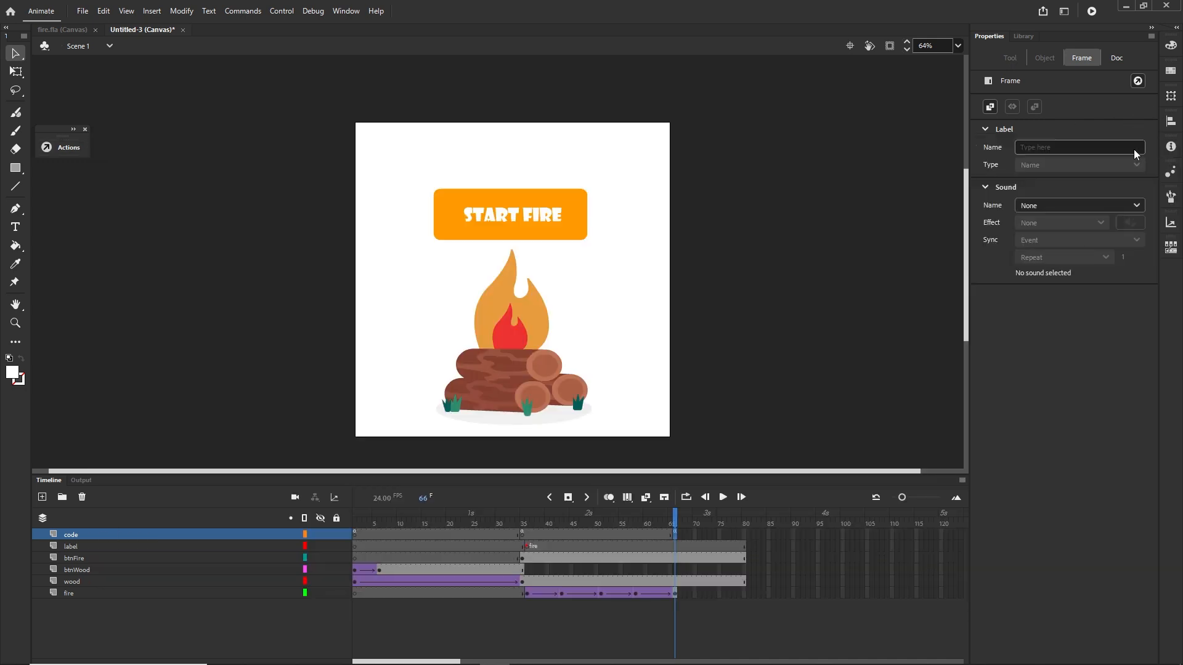
# Scrub through the fire animation from frame 35, and examine the this.stop(); and this.gotoAndPlay("fire") lines in the frame 66 script
pyautogui.moveTo(656, 515); pyautogui.dragTo(521, 521)
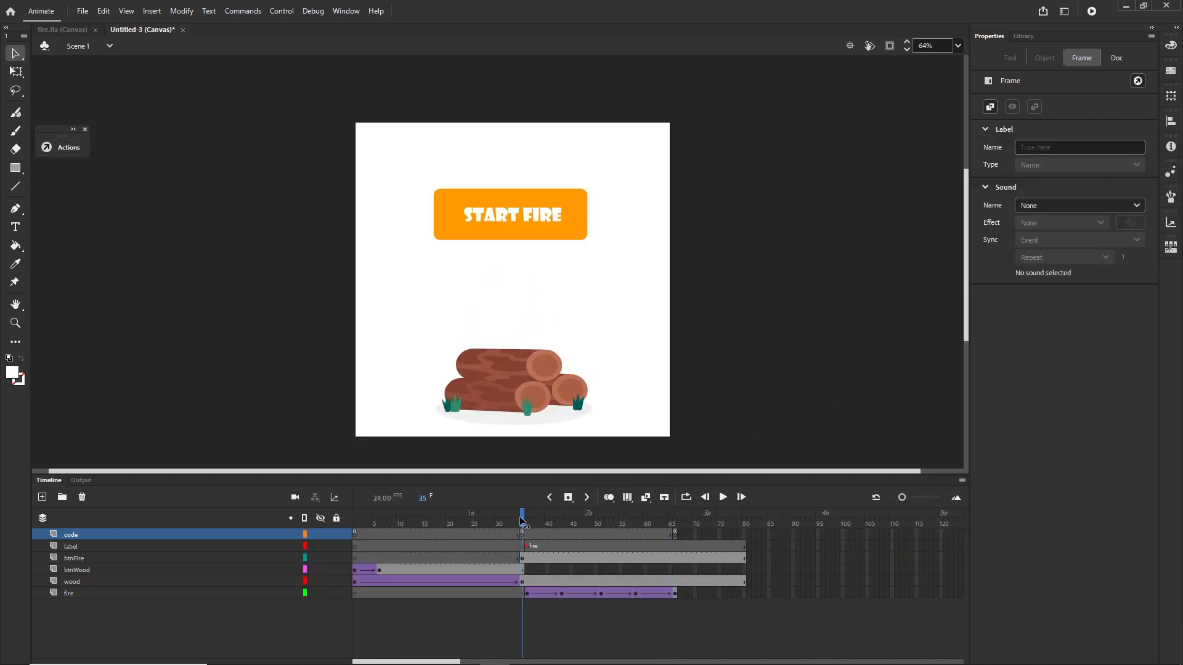
pyautogui.click(497, 264)
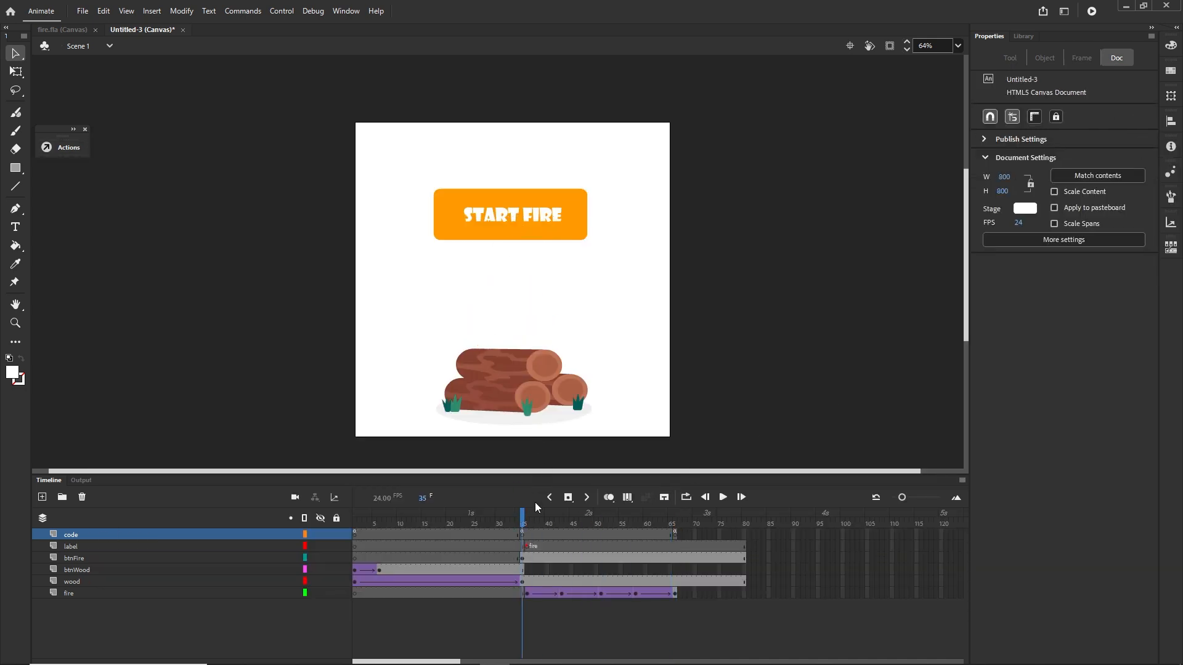
pyautogui.moveTo(525, 522); pyautogui.dragTo(616, 523)
pyautogui.click(676, 537)
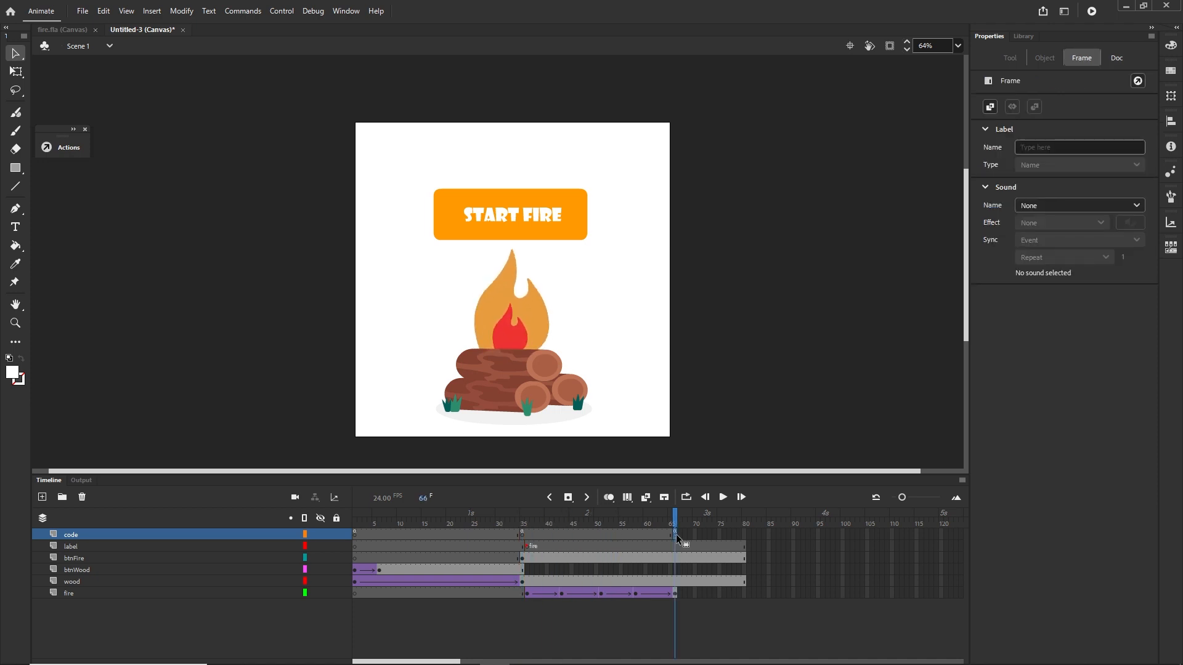
pyautogui.press('F9')
pyautogui.moveTo(319, 187); pyautogui.dragTo(147, 196)
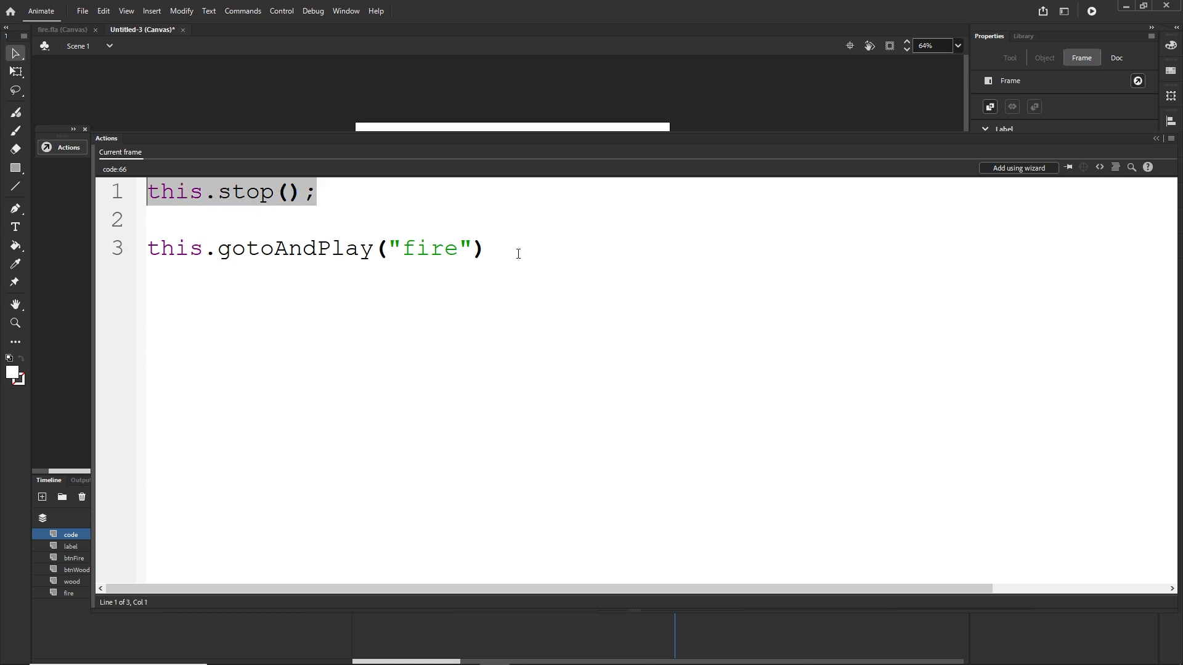
pyautogui.moveTo(488, 250); pyautogui.dragTo(148, 250)
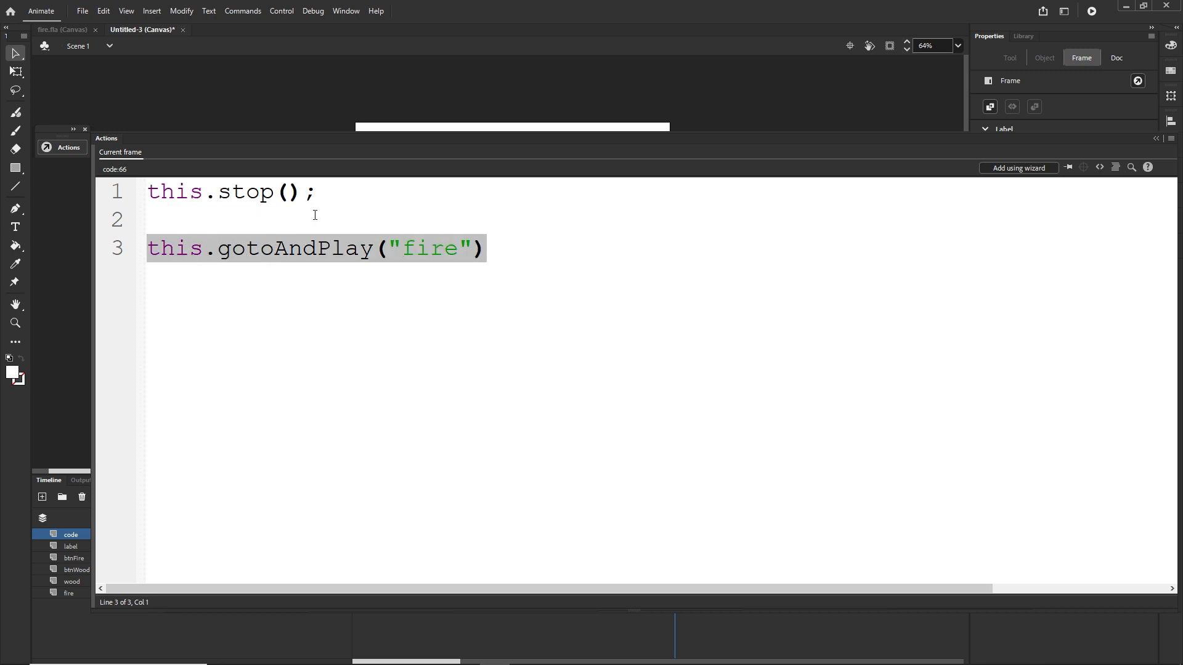
# Review the code layer's script at frame 66, especially the this.gotoAndPlay("fire") line
pyautogui.click(1157, 141)
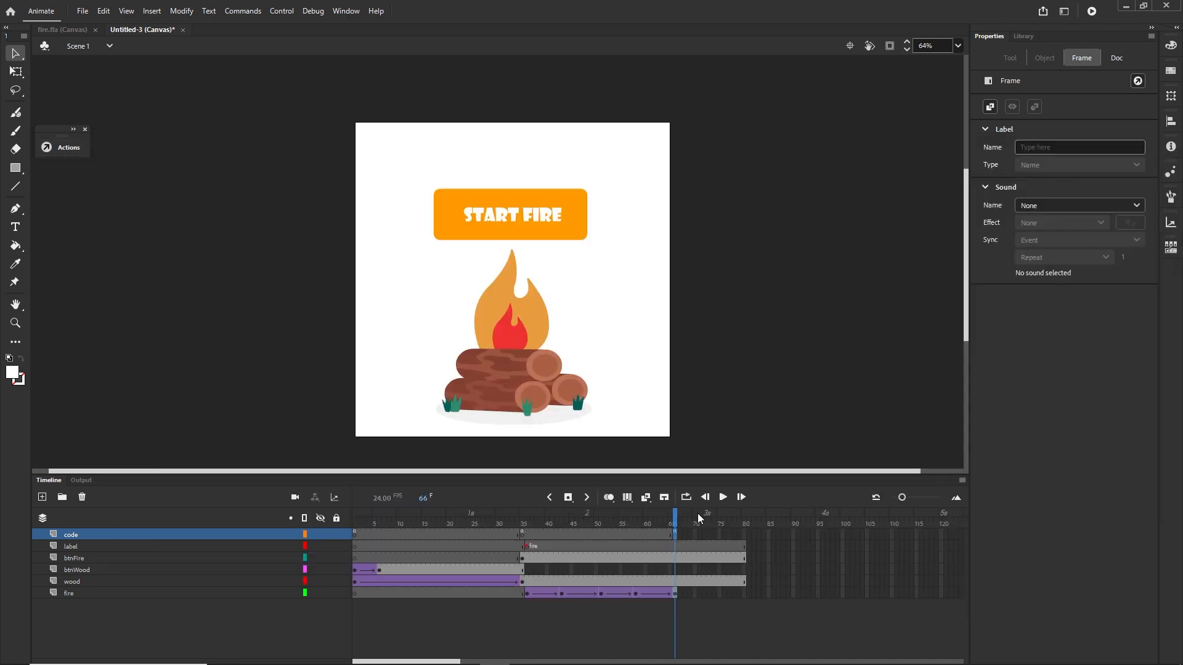
pyautogui.moveTo(697, 513); pyautogui.dragTo(672, 531)
pyautogui.press('F9')
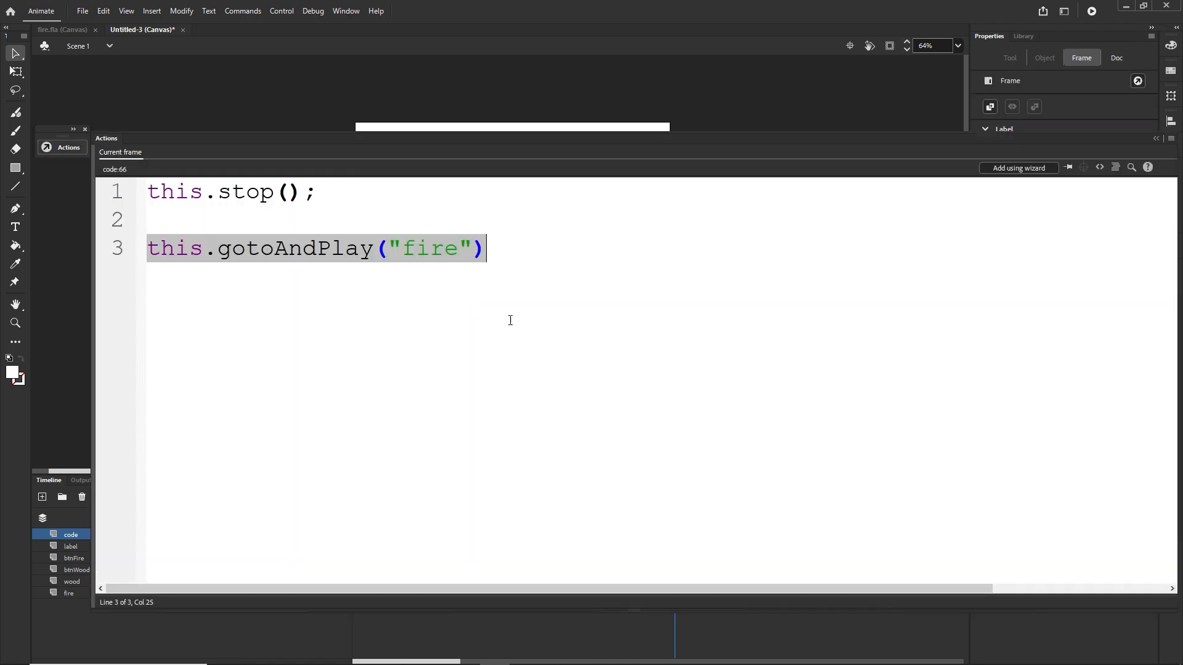
pyautogui.click(151, 252)
pyautogui.moveTo(151, 252); pyautogui.dragTo(473, 250)
pyautogui.click(1156, 138)
# Test the movie in the browser by starting the fire after the wood arrives, and return to Animate
pyautogui.click(728, 346)
pyautogui.hotkey('ctrl', 'Return')
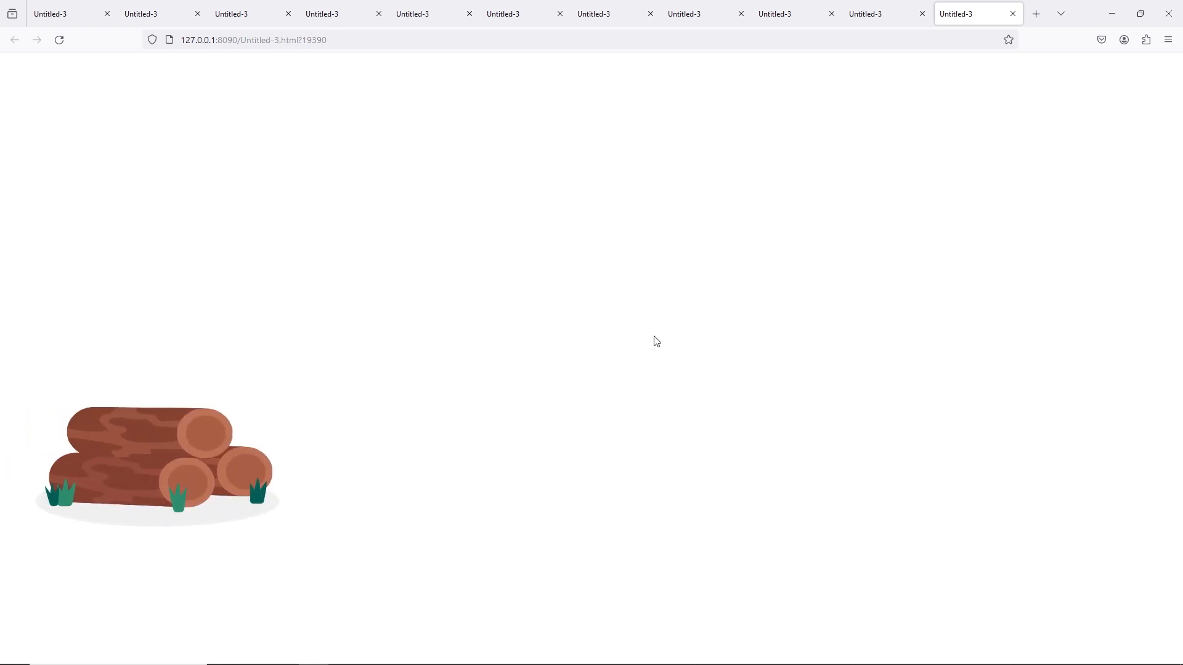
pyautogui.click(256, 235)
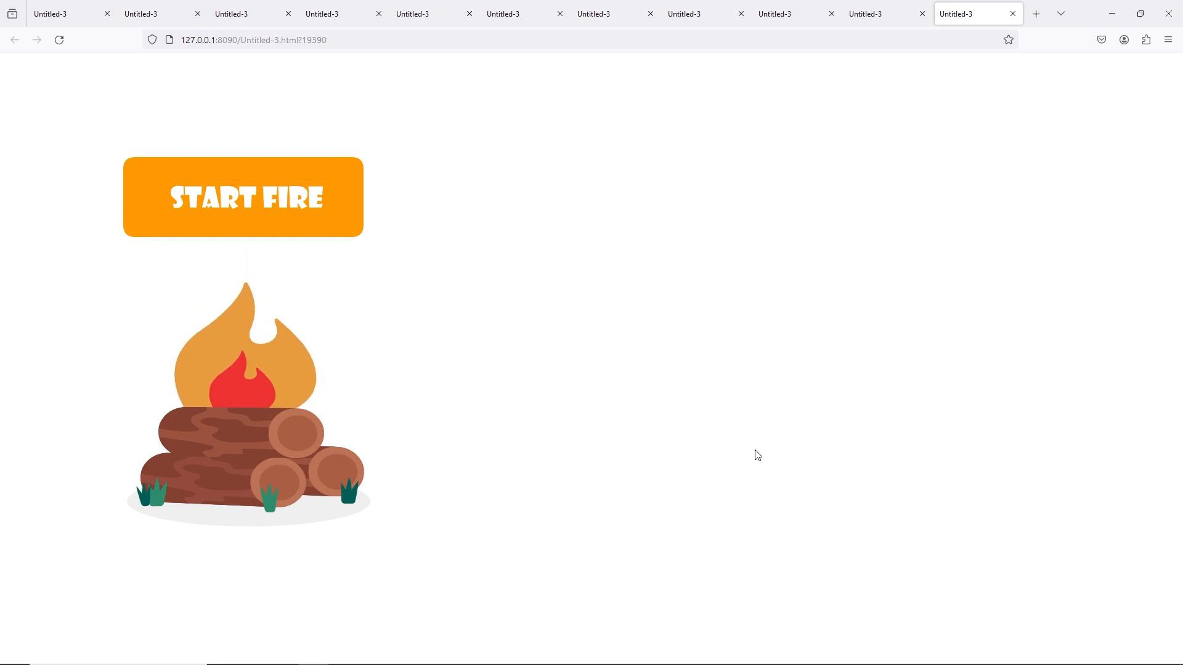
pyautogui.moveTo(545, 658)
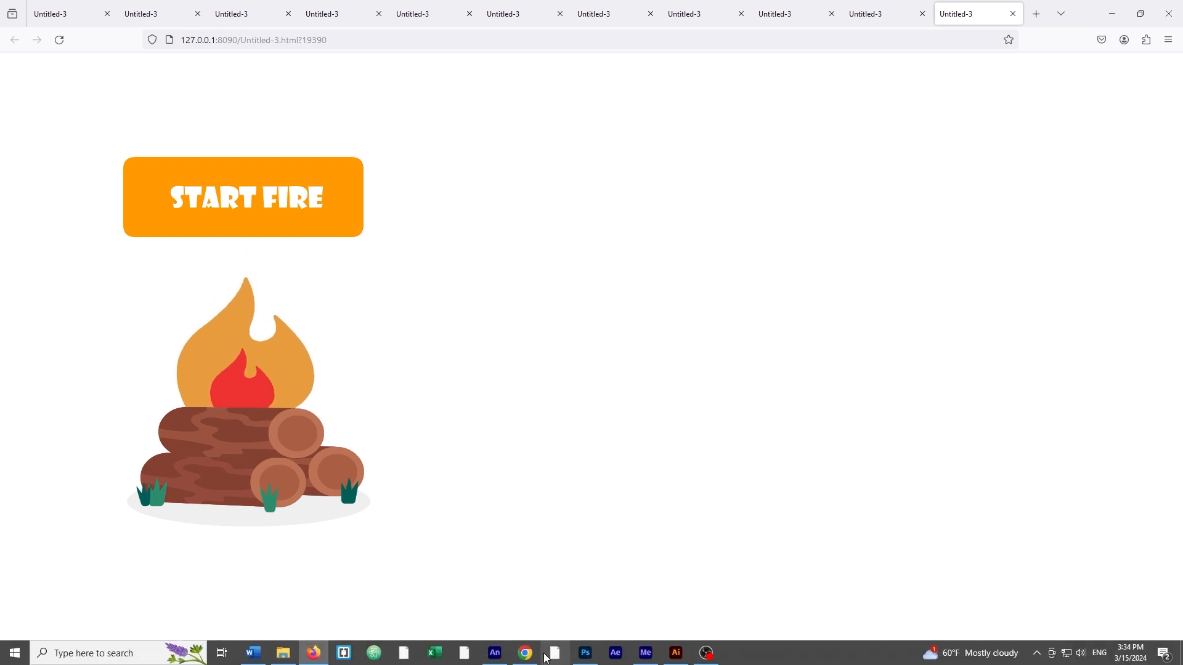
pyautogui.click(494, 653)
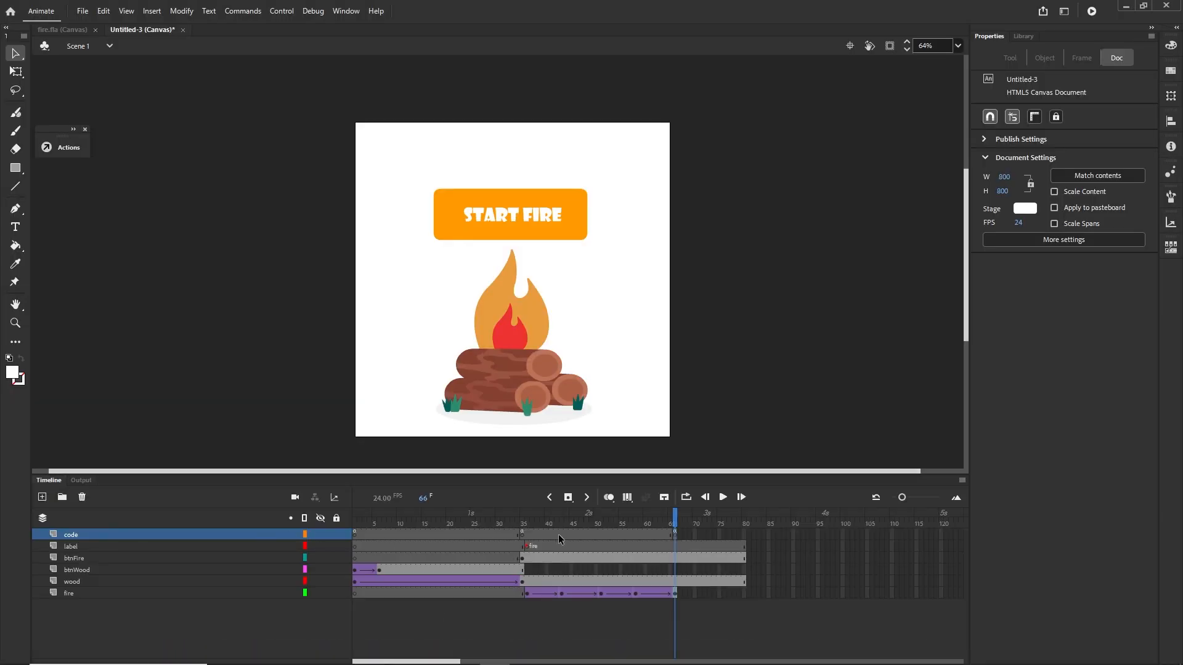
# Add a keyframe at frame 36 on the btnFire layer and set the START FIRE button's alpha to 0% there
pyautogui.click(530, 533)
pyautogui.moveTo(529, 530); pyautogui.dragTo(523, 529)
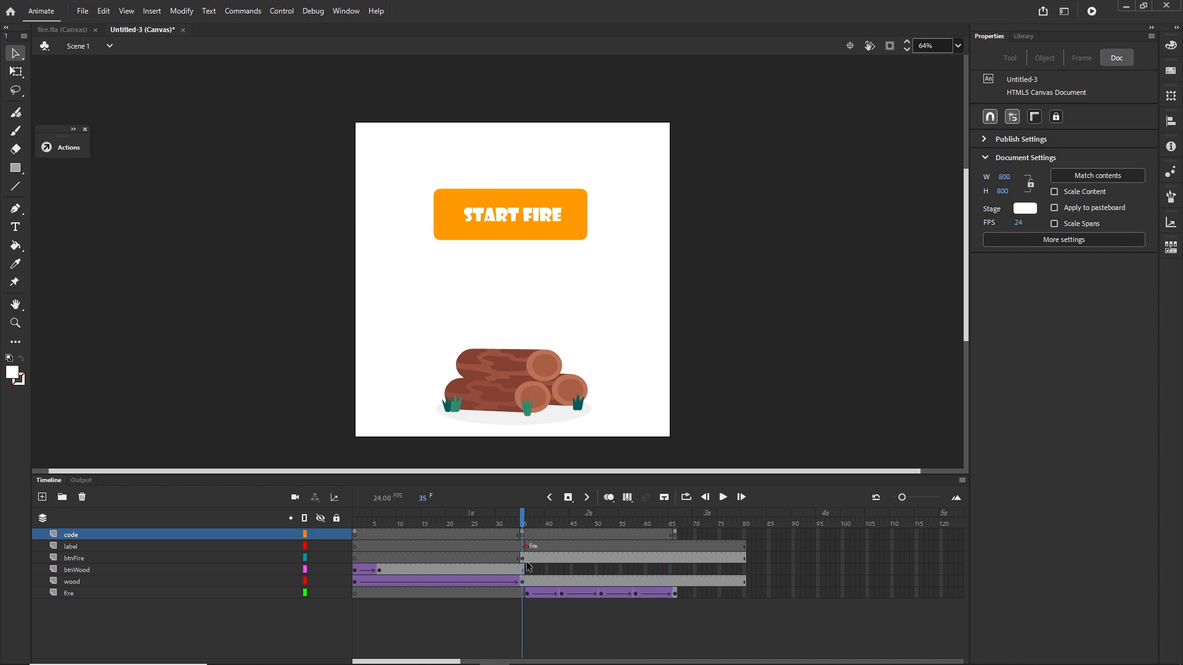
pyautogui.click(528, 558)
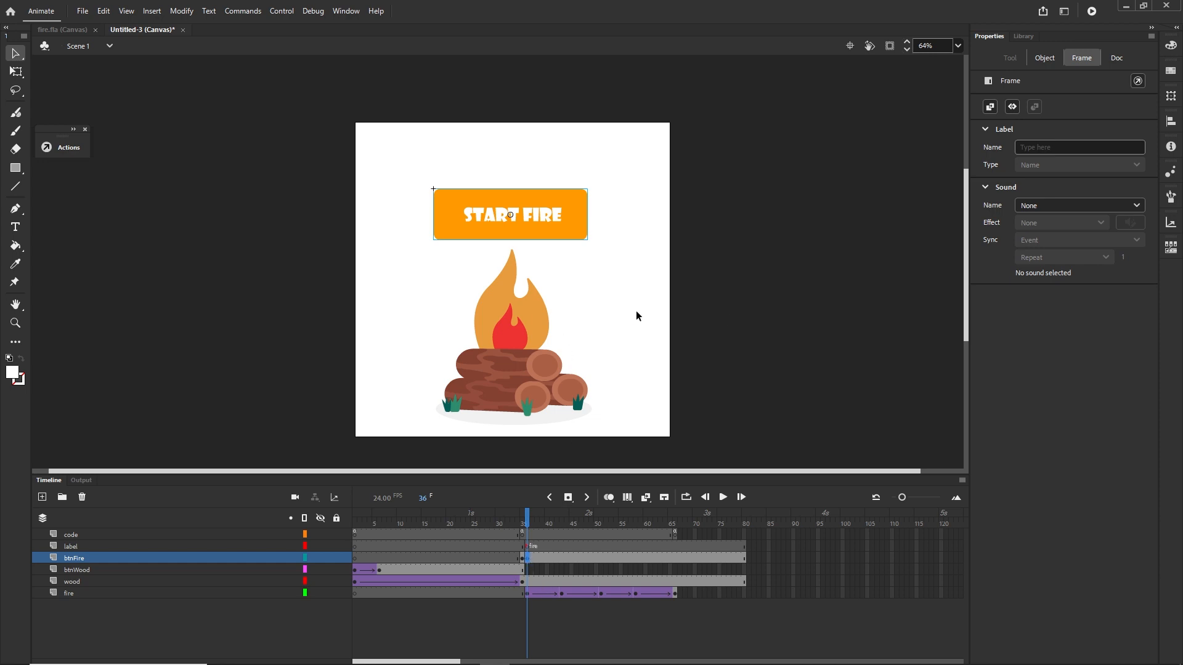
pyautogui.click(664, 269)
pyautogui.click(550, 222)
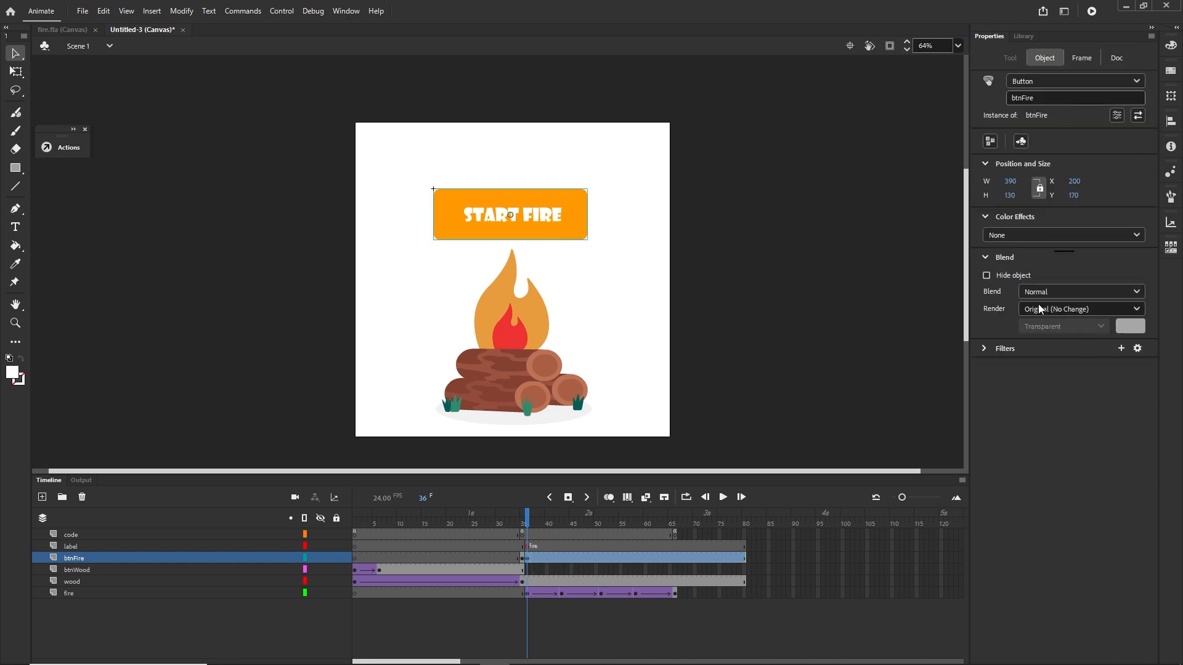
pyautogui.click(1137, 239)
pyautogui.click(1003, 312)
pyautogui.moveTo(996, 264)
pyautogui.mouseDown()
pyautogui.moveTo(1048, 263)
pyautogui.moveTo(988, 264)
pyautogui.mouseUp()
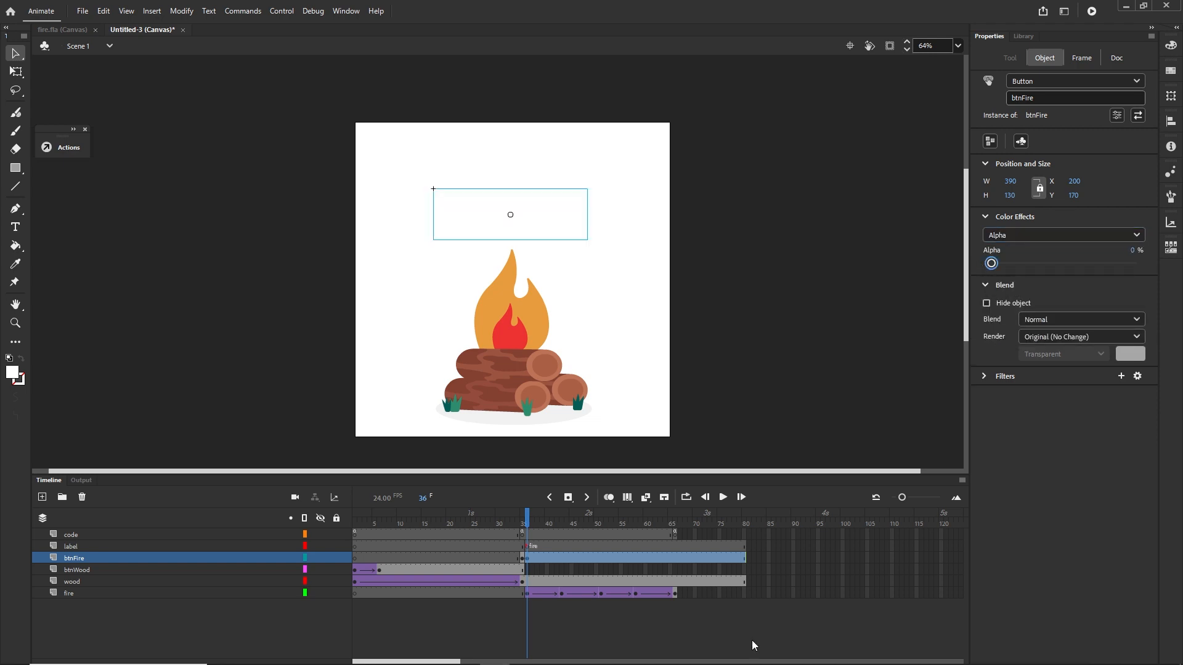
# Scrub the fire frames, test adding wood and starting the fire in the browser, and return to Animate
pyautogui.click(733, 624)
pyautogui.moveTo(519, 524); pyautogui.dragTo(666, 523)
pyautogui.hotkey('ctrl', 'Return')
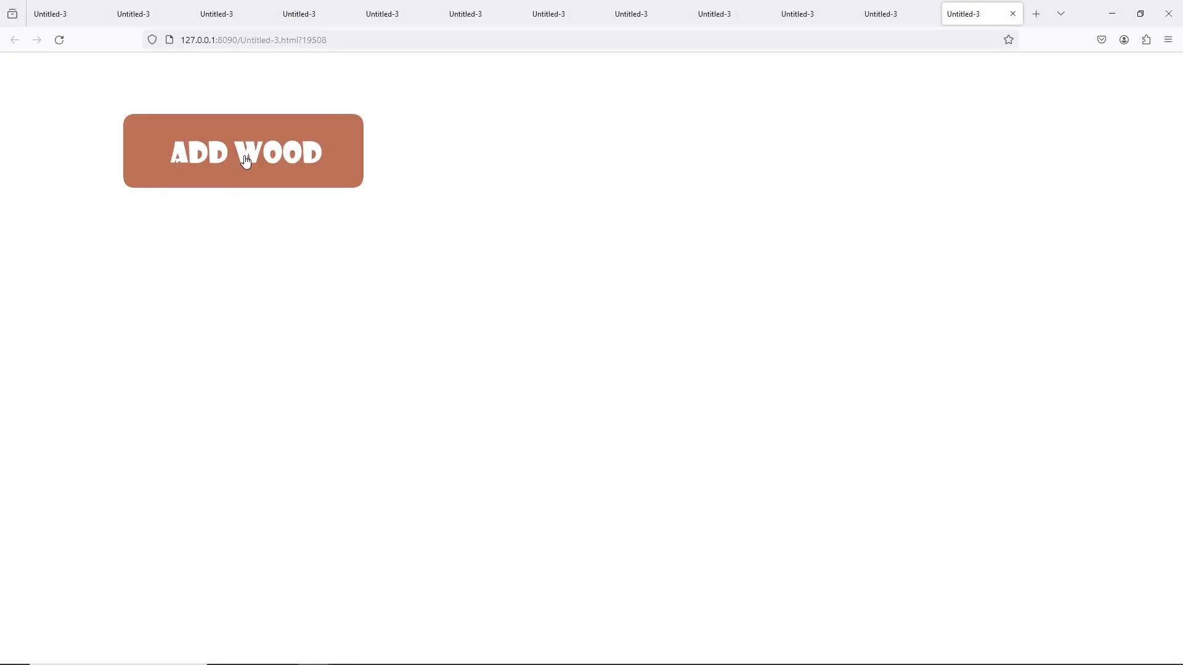
pyautogui.click(245, 152)
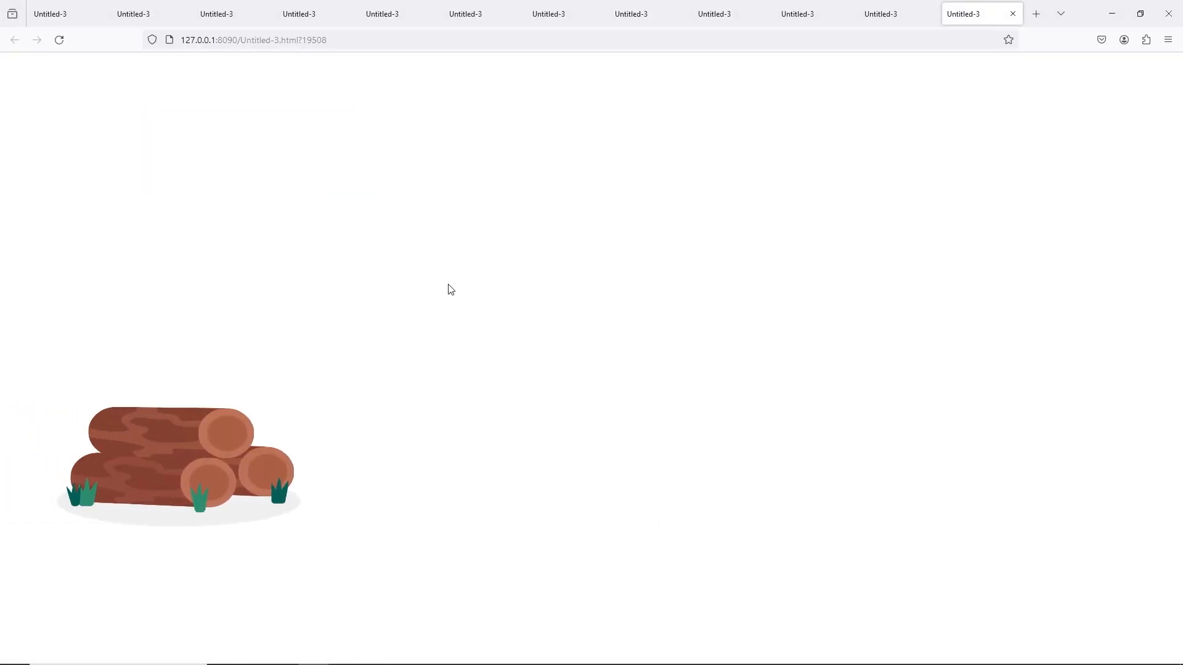
pyautogui.click(279, 236)
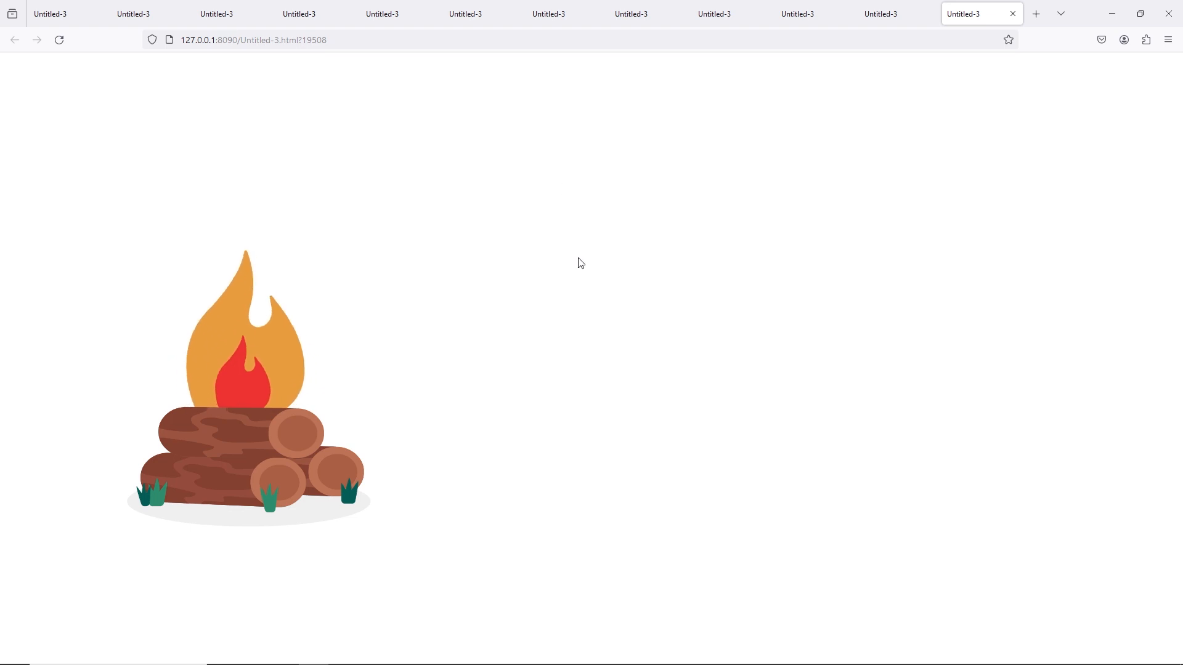
pyautogui.moveTo(559, 664)
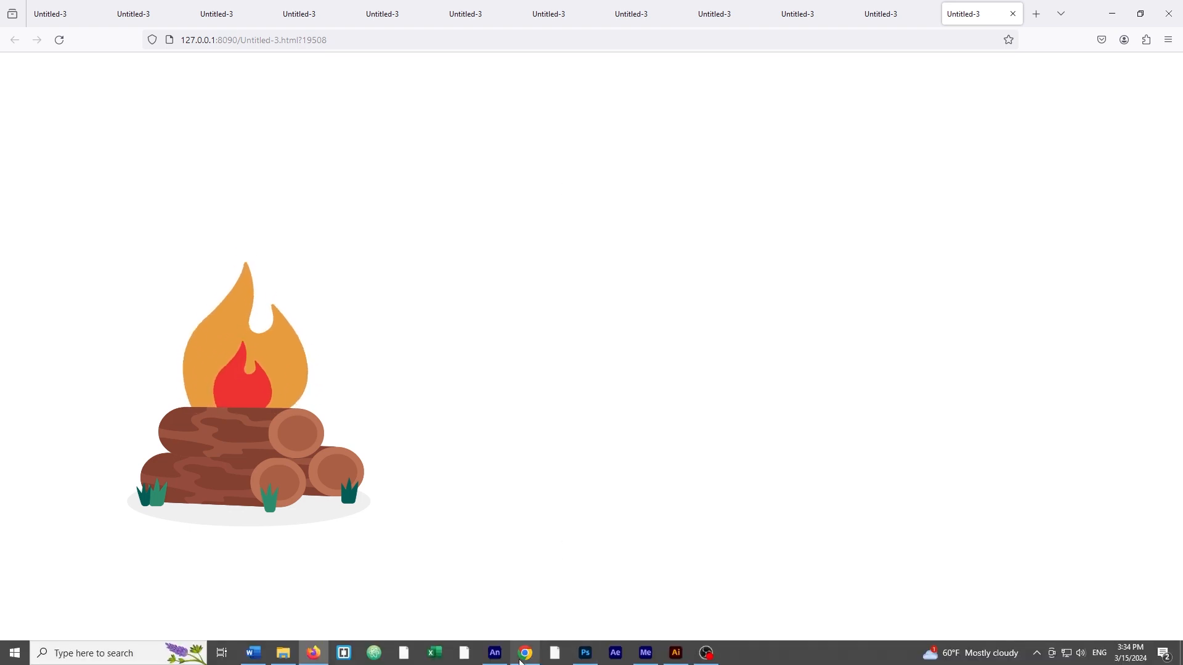
pyautogui.click(494, 653)
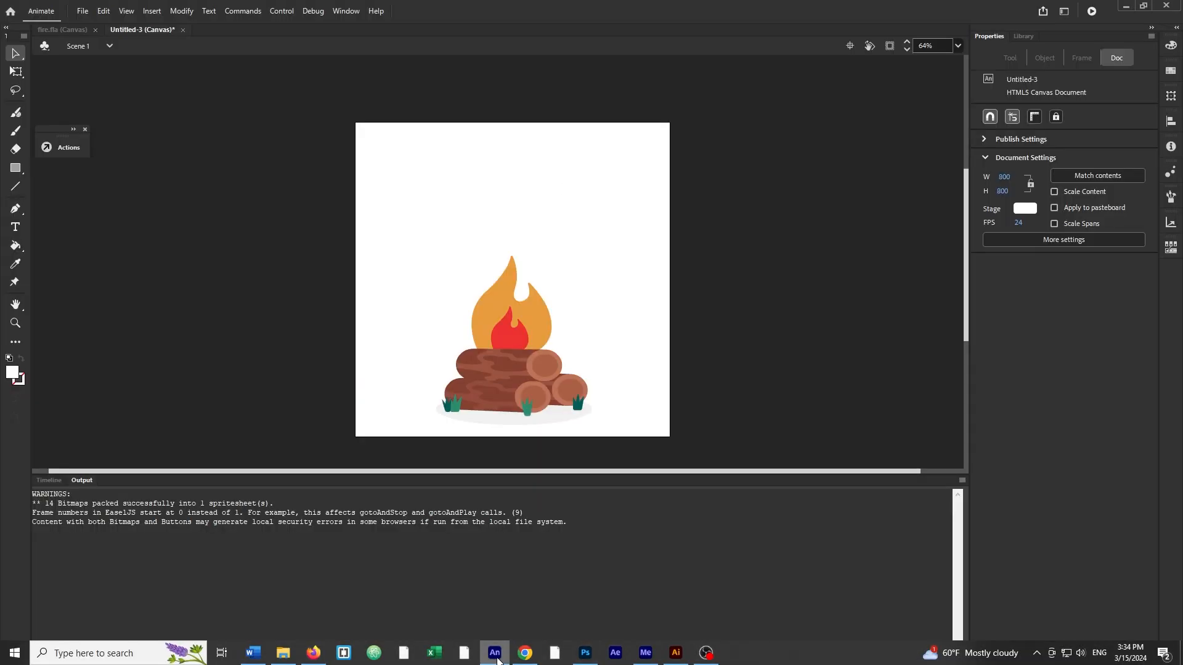
# Add a new layer above btnFire and name it btnStopFire
pyautogui.click(49, 480)
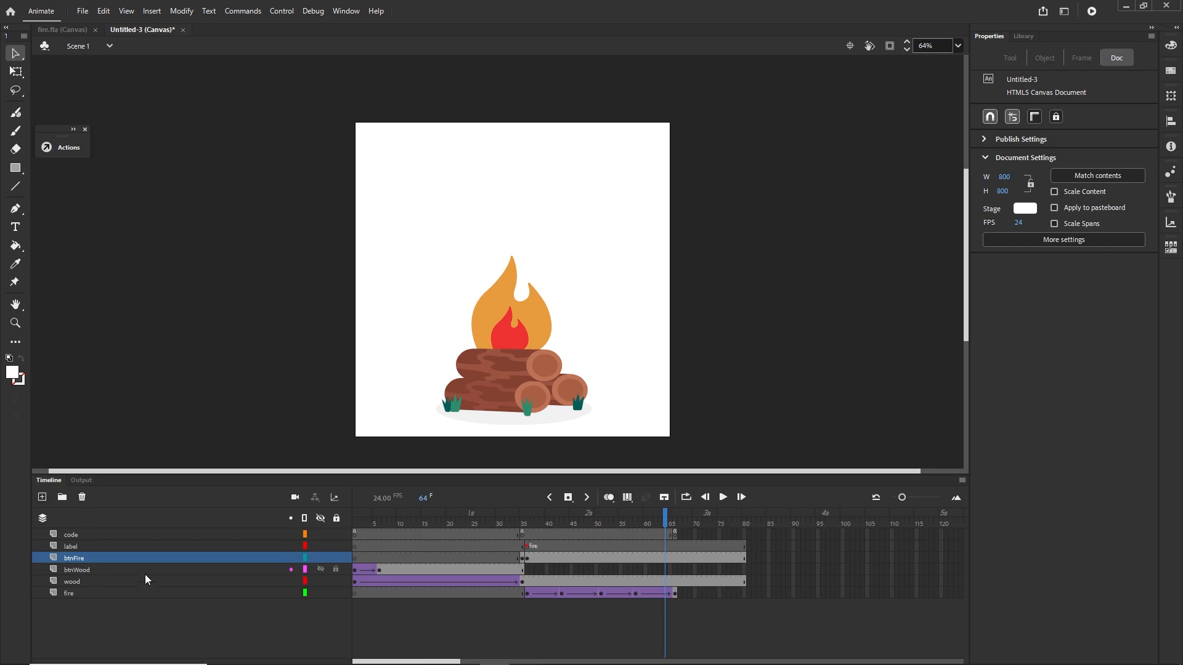
pyautogui.click(40, 499)
pyautogui.doubleClick(75, 558)
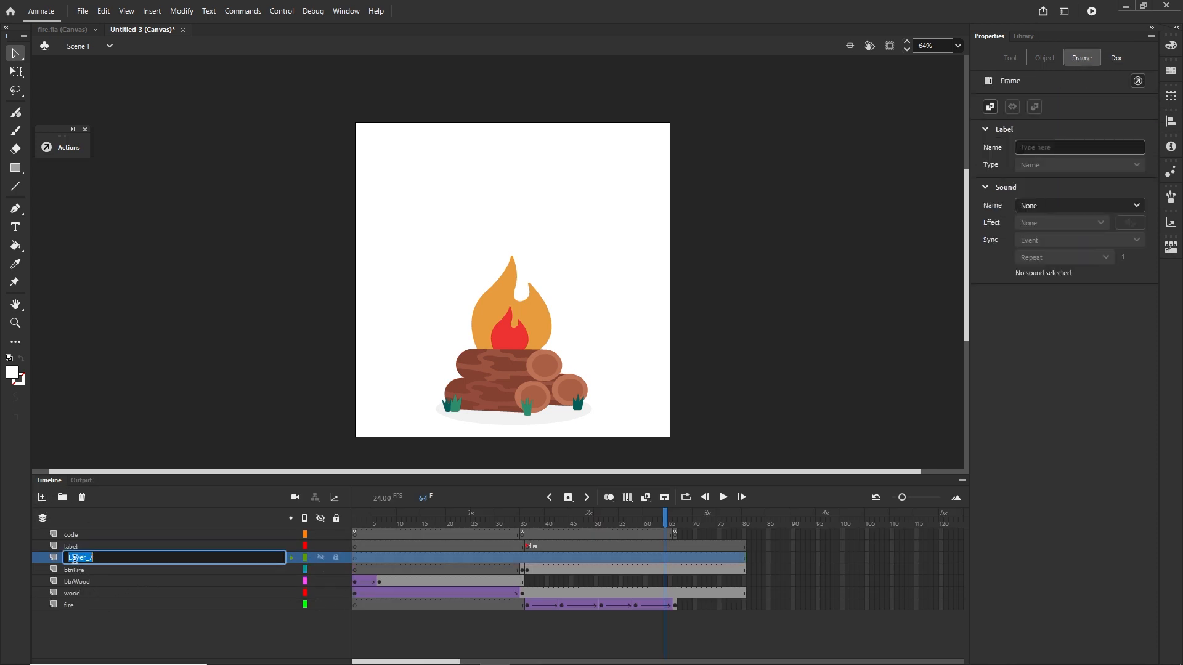
pyautogui.write('btnStopFire')
pyautogui.click(154, 647)
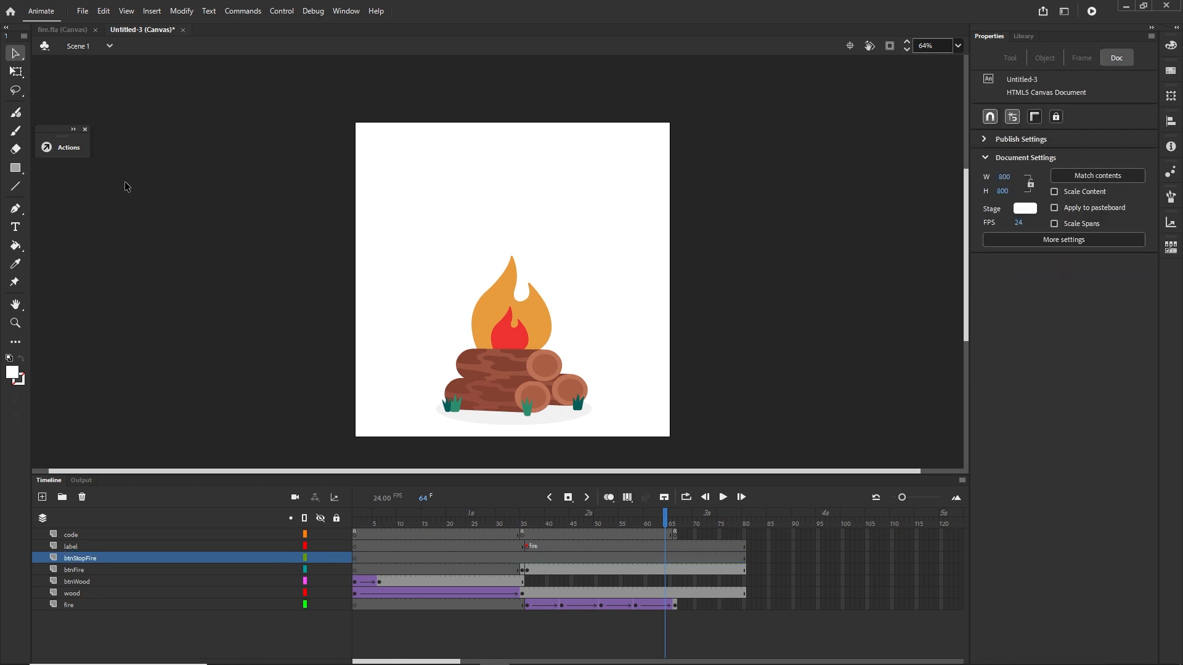
# Draw a rounded rectangle about 420 by 135 px above the fire, filled with blue #0066FF and without a stroke
pyautogui.click(22, 173)
pyautogui.click(60, 170)
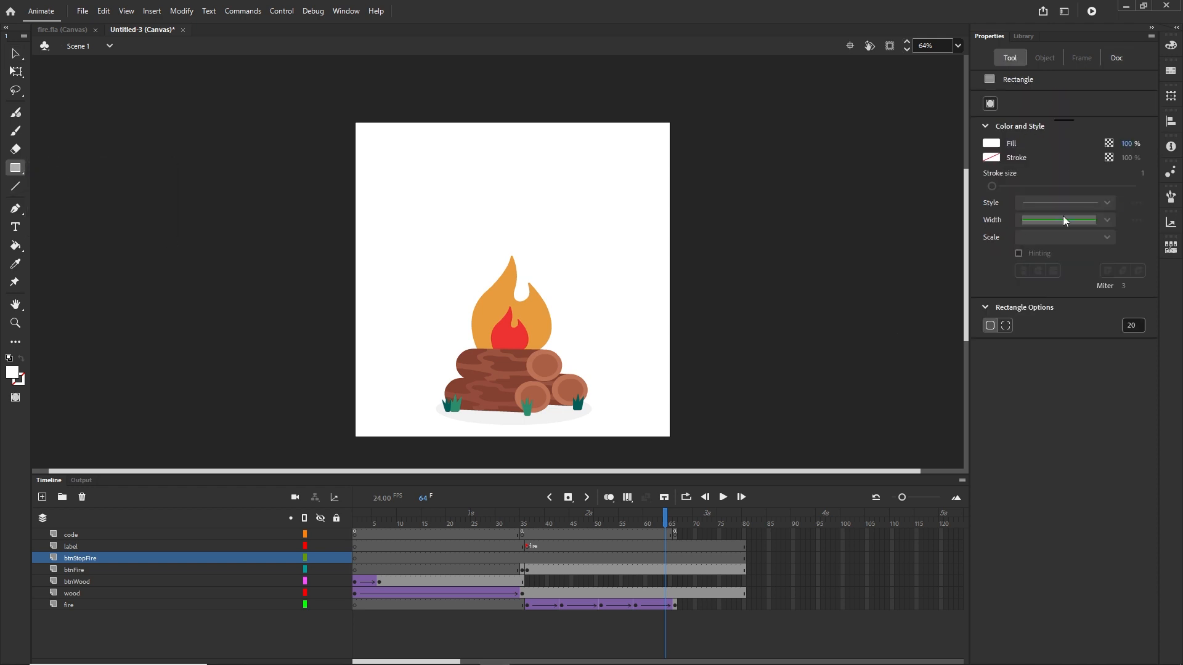
pyautogui.click(996, 148)
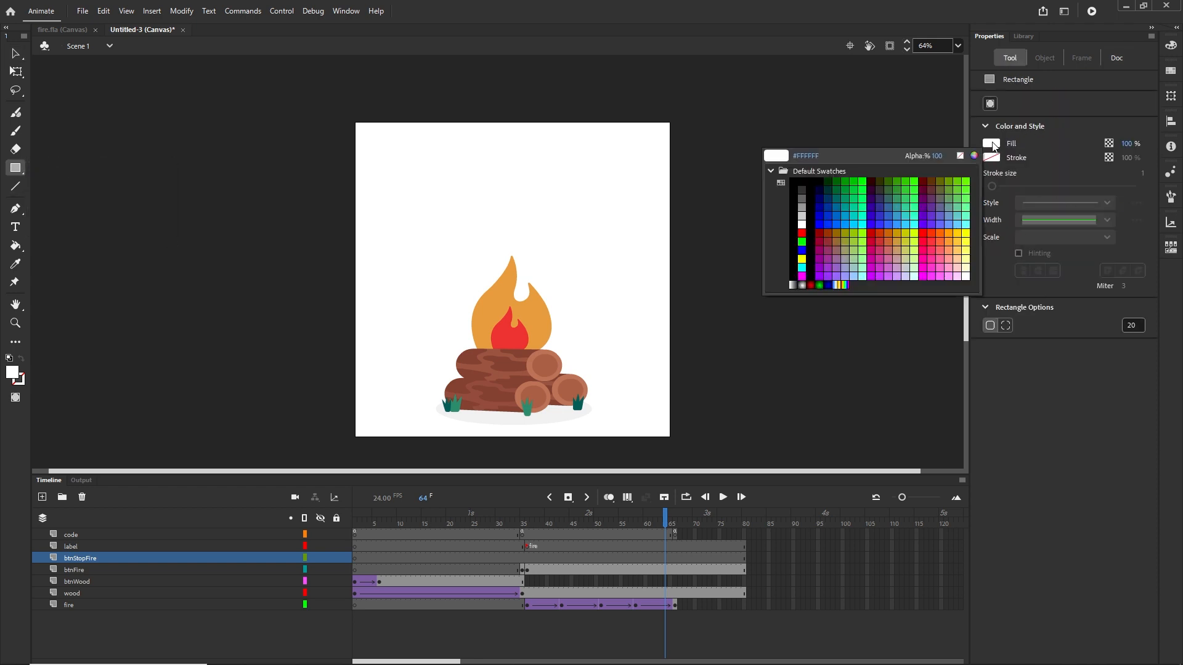
pyautogui.click(837, 223)
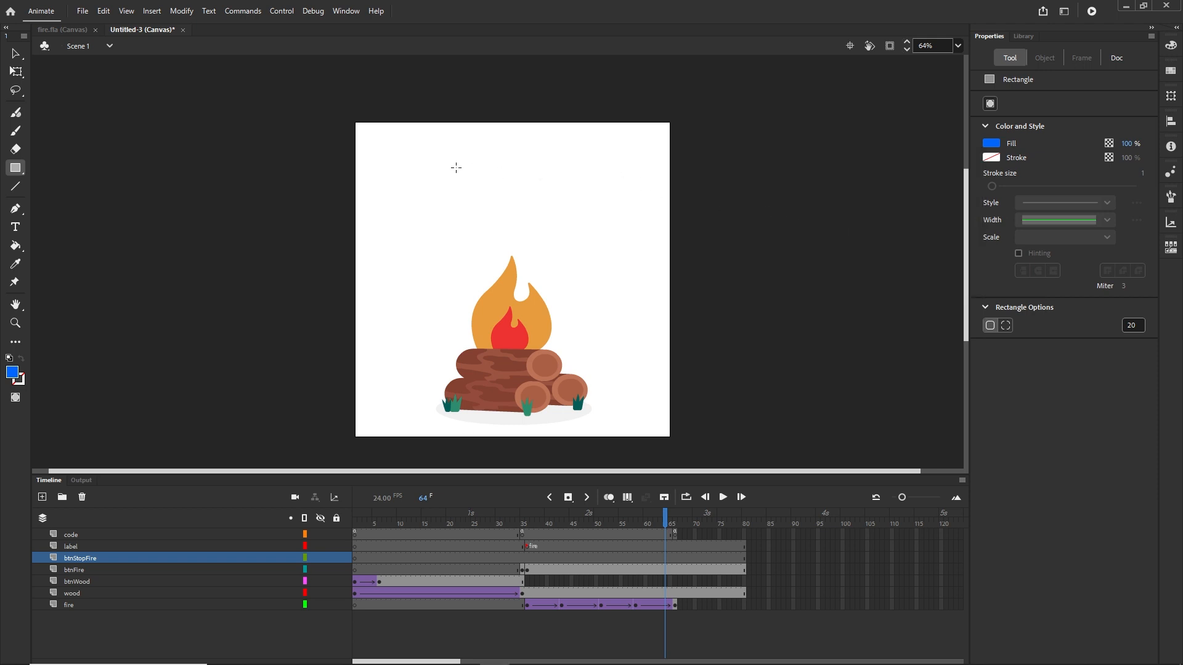
pyautogui.moveTo(424, 163); pyautogui.dragTo(587, 214)
pyautogui.click(16, 54)
# Add the white text "STOP FIRE" on the blue rectangle
pyautogui.click(15, 228)
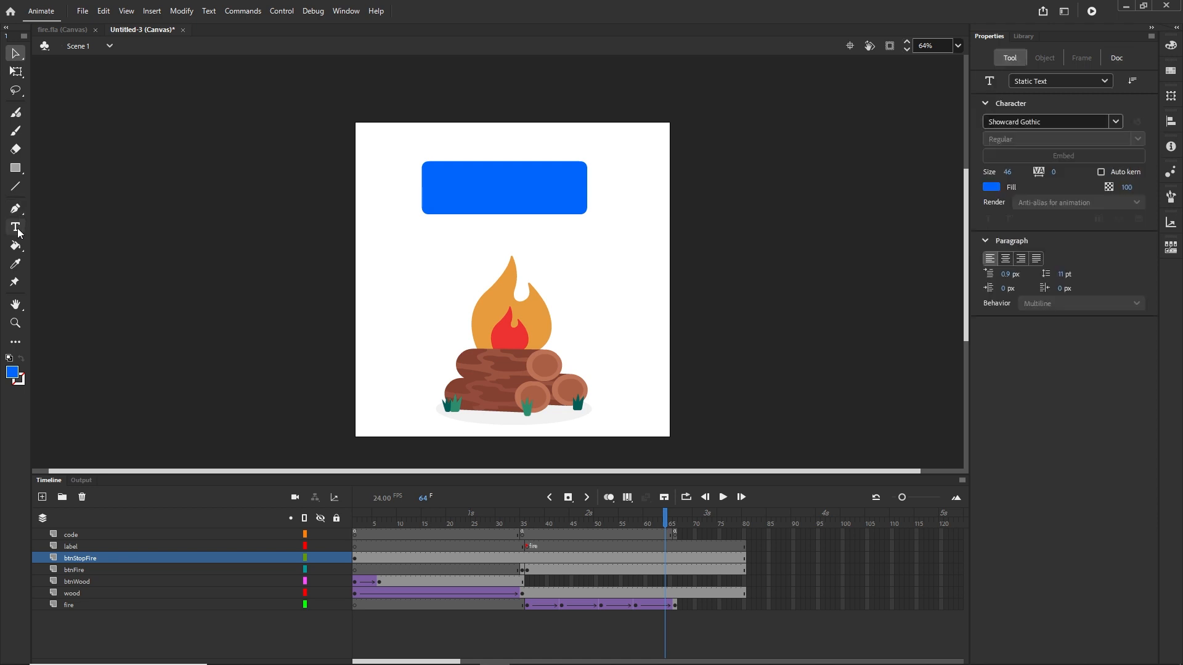
pyautogui.click(991, 189)
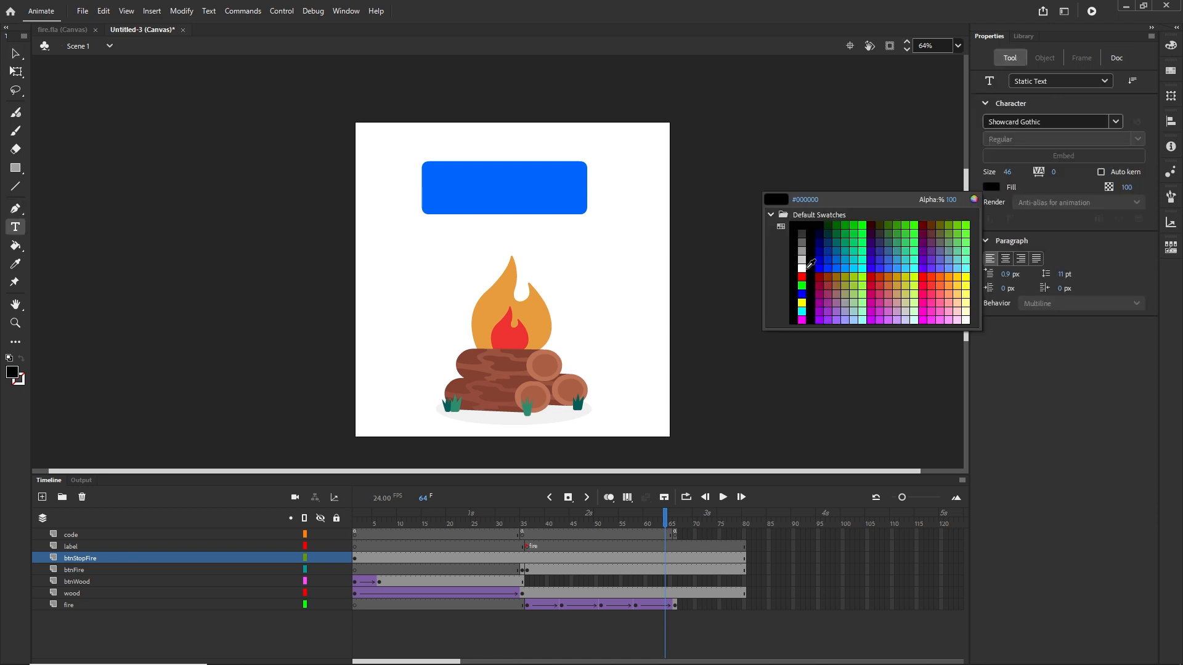
pyautogui.click(772, 265)
pyautogui.click(456, 195)
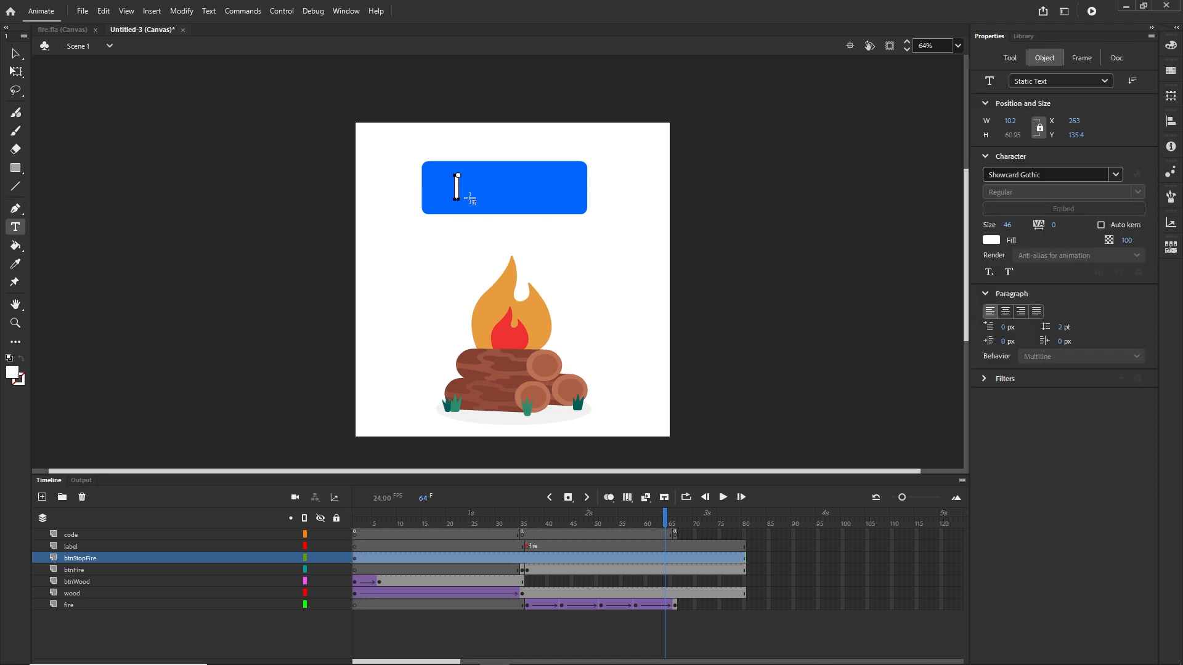
pyautogui.write('STOP F')
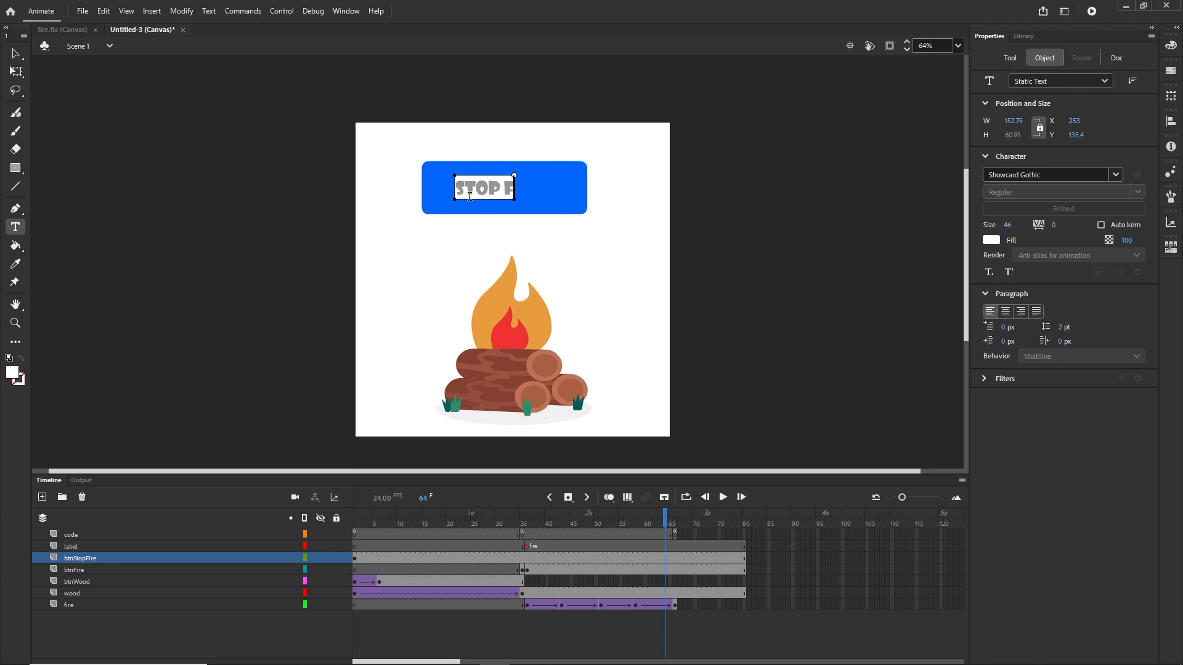
pyautogui.write('IRE')
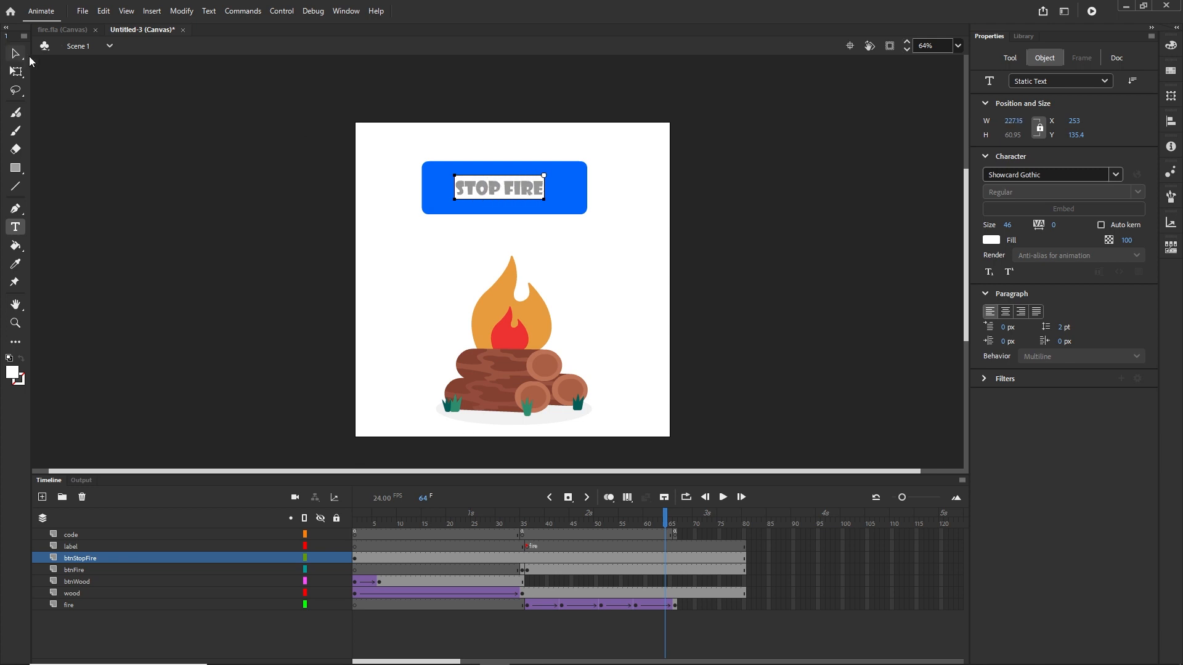
pyautogui.click(21, 53)
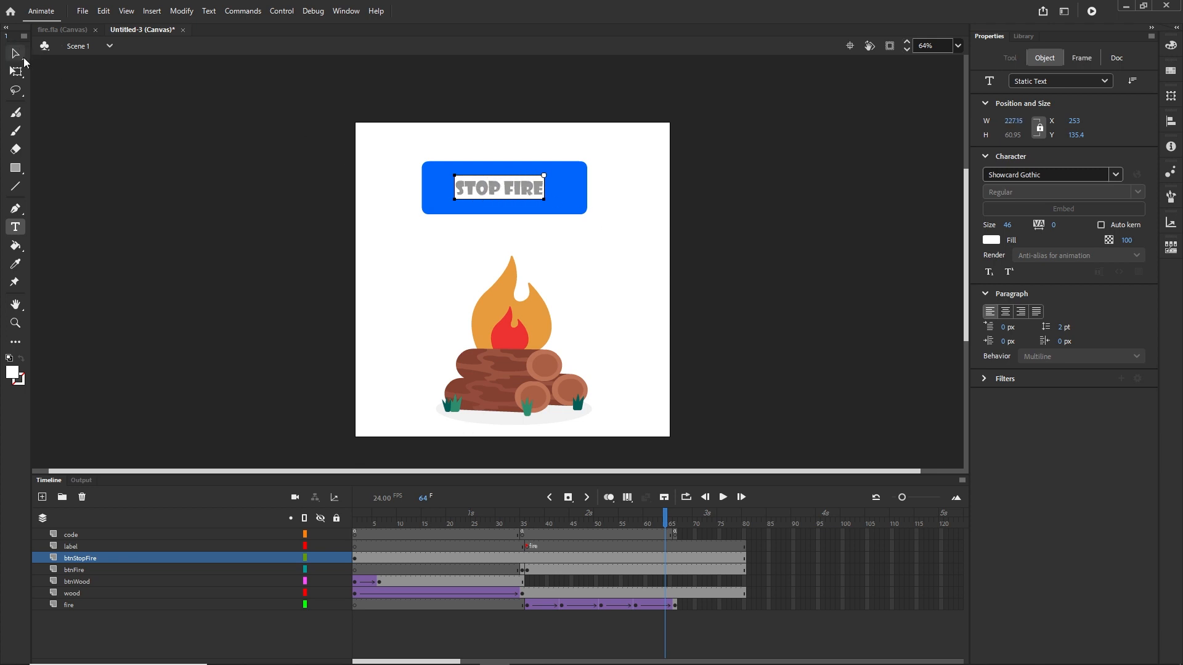
# Change the fill of the rectangle behind STOP FIRE to the softer blue #318ADC
pyautogui.click(602, 235)
pyautogui.moveTo(616, 232); pyautogui.dragTo(411, 138)
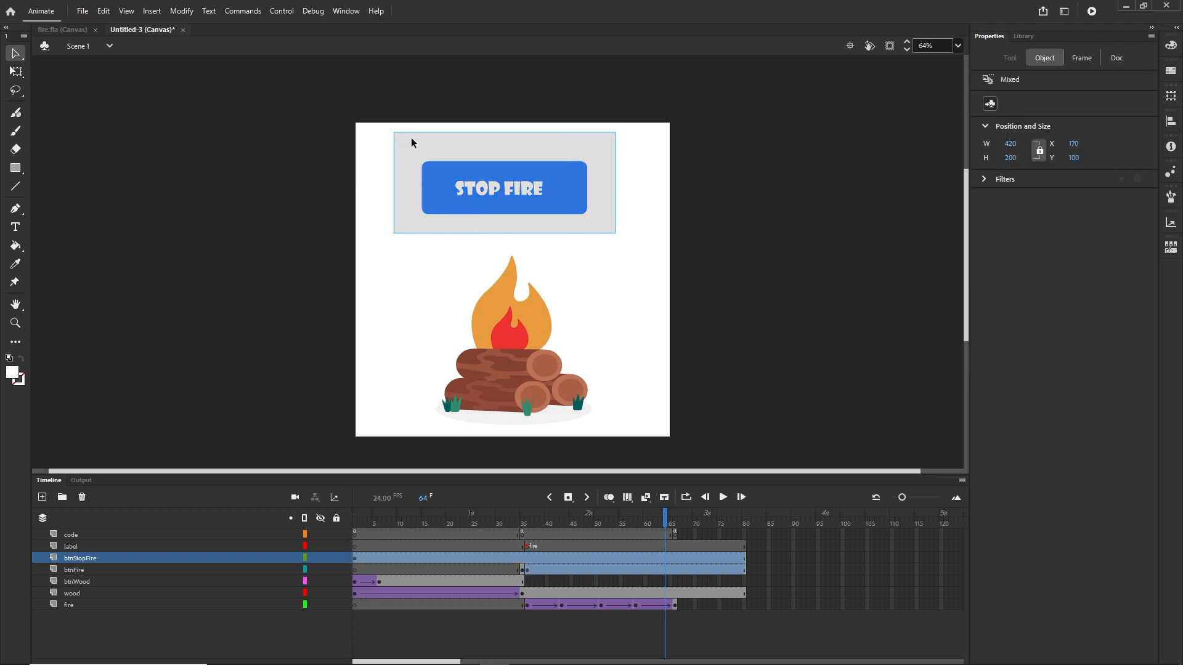
pyautogui.click(637, 212)
pyautogui.click(582, 204)
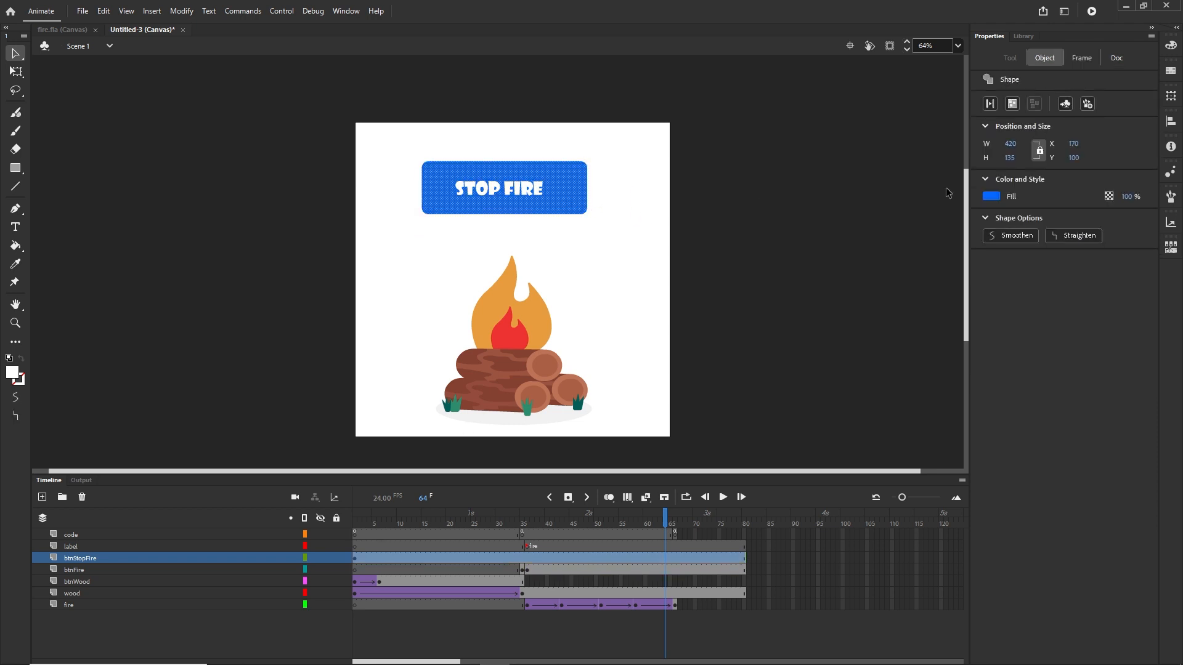
pyautogui.click(996, 197)
pyautogui.click(978, 212)
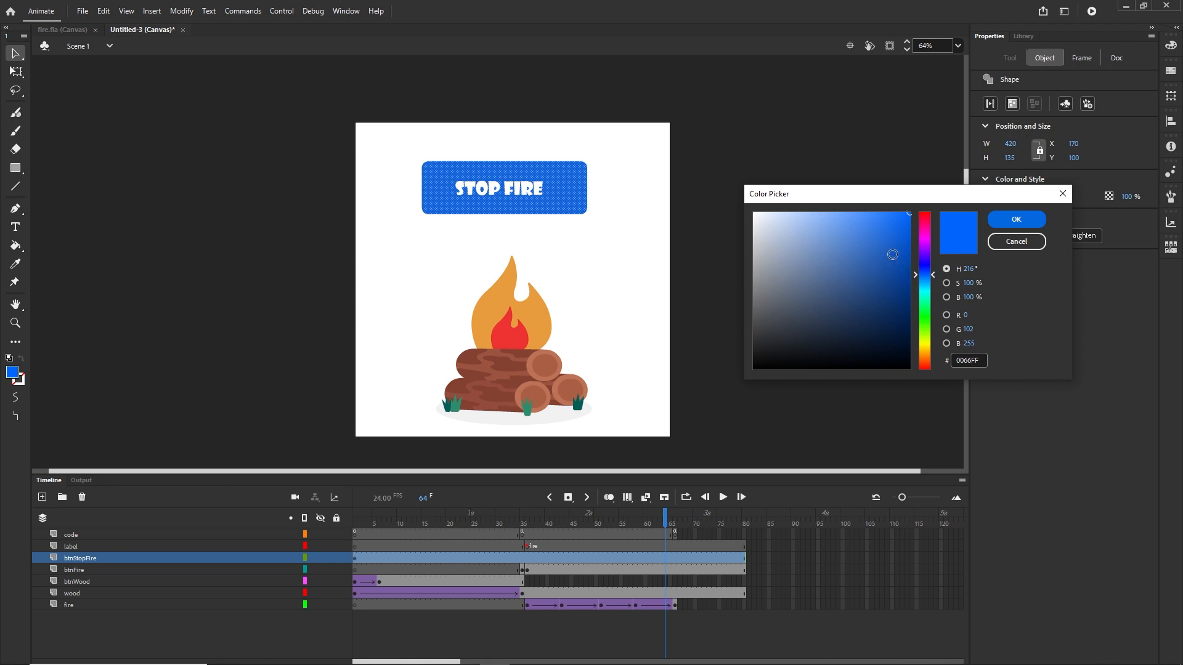
pyautogui.moveTo(929, 276); pyautogui.dragTo(929, 278)
pyautogui.click(875, 234)
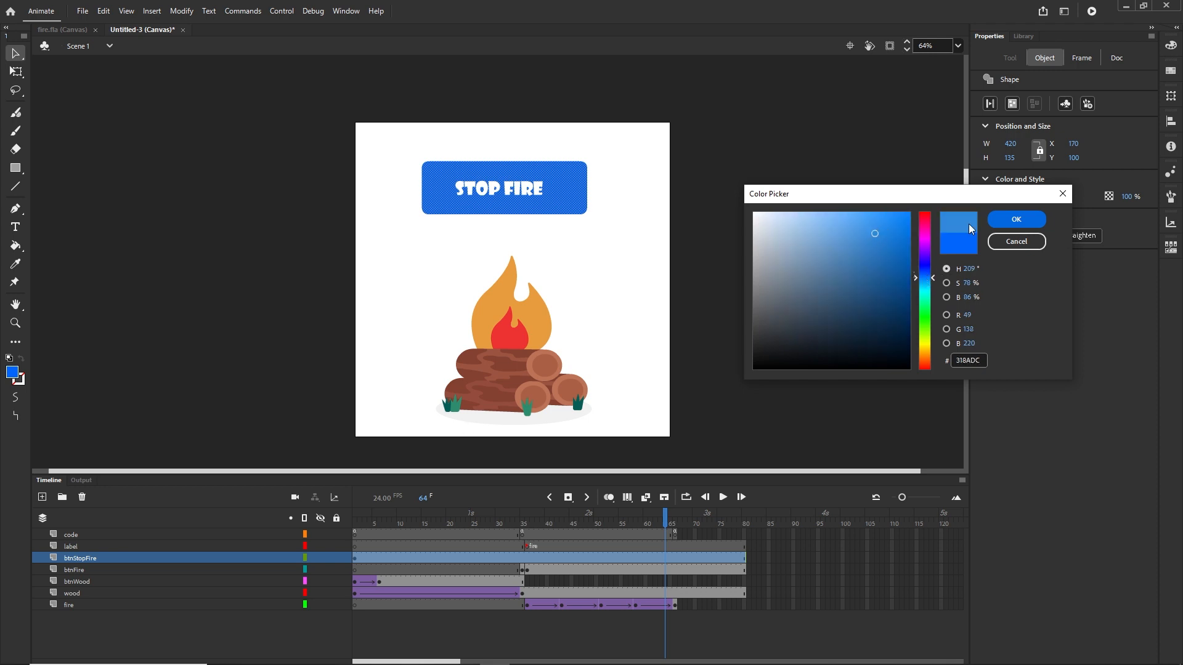
pyautogui.click(1015, 220)
pyautogui.click(634, 228)
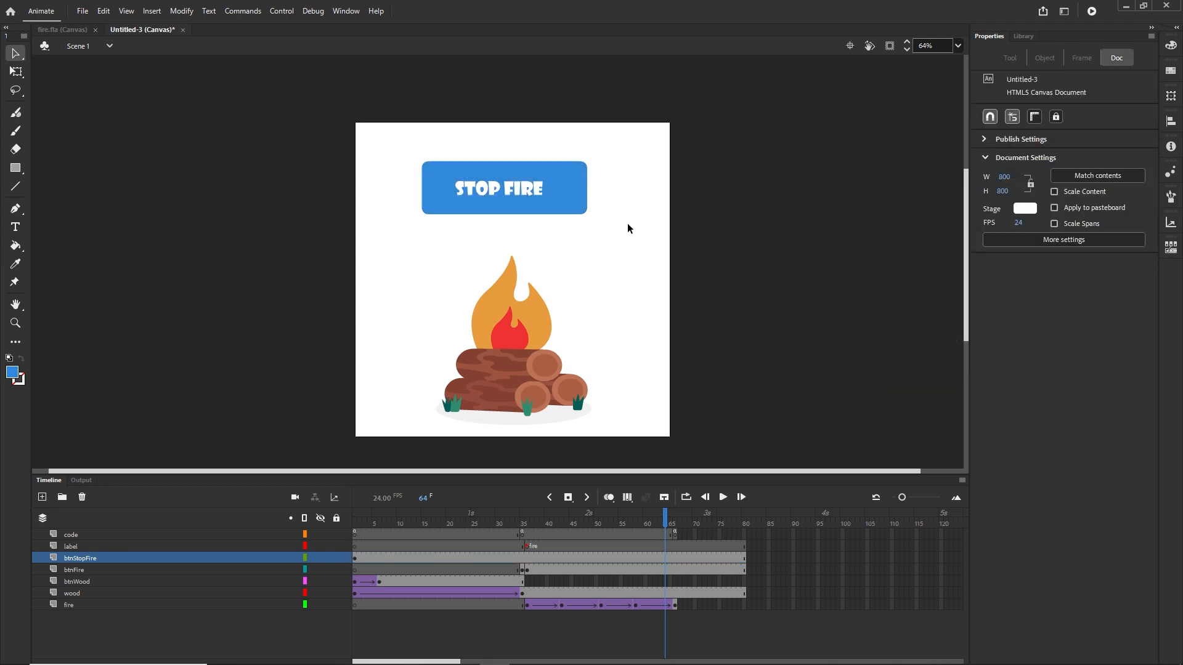
# Marquee-select the STOP FIRE artwork, convert the selection to a Button symbol named btnStopFire, and copy that name
pyautogui.moveTo(627, 223); pyautogui.dragTo(393, 139)
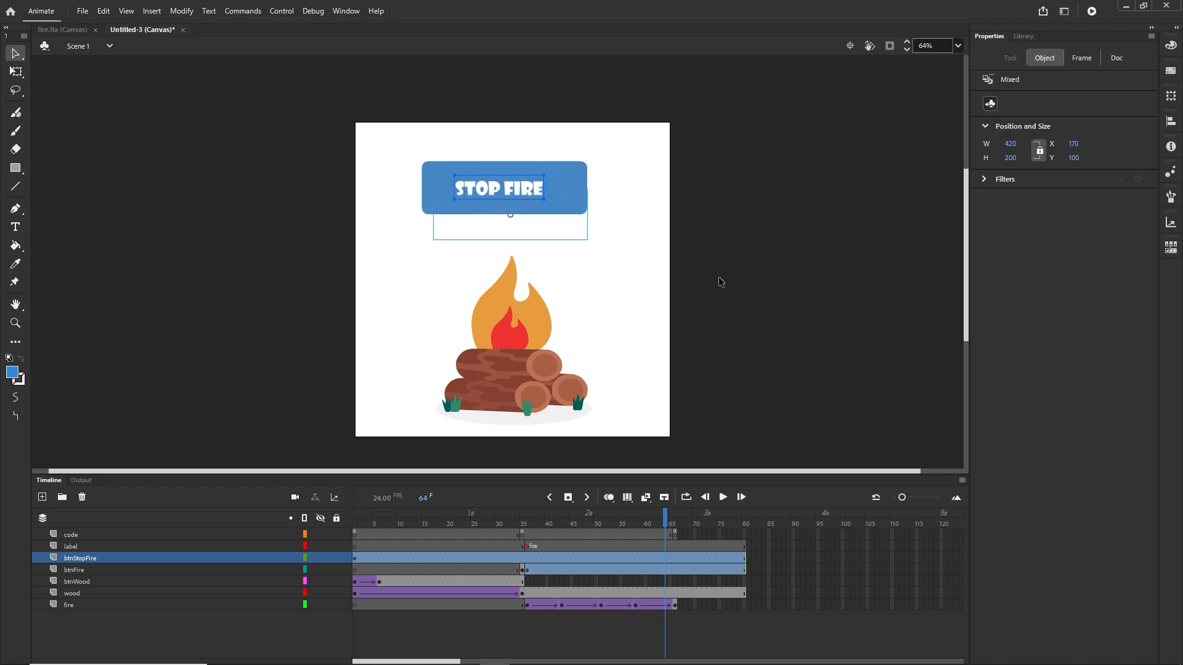
pyautogui.press('F8')
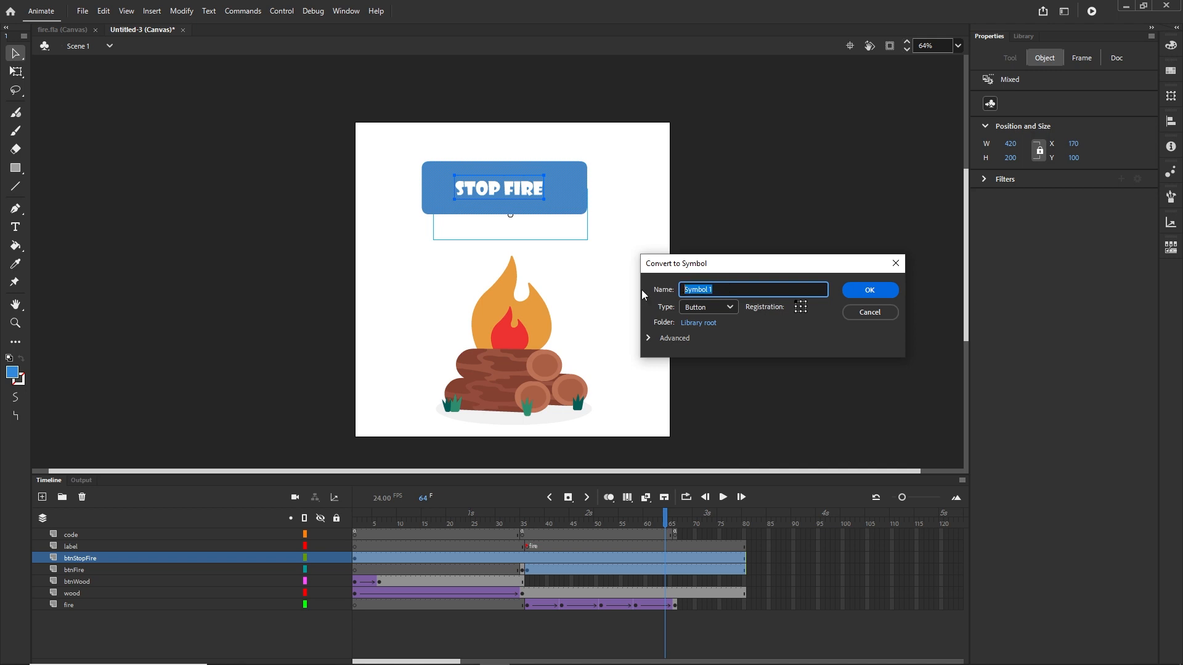
pyautogui.write('btnStopFire')
pyautogui.moveTo(721, 290); pyautogui.dragTo(681, 291)
pyautogui.hotkey('ctrl', 'c')
pyautogui.click(869, 291)
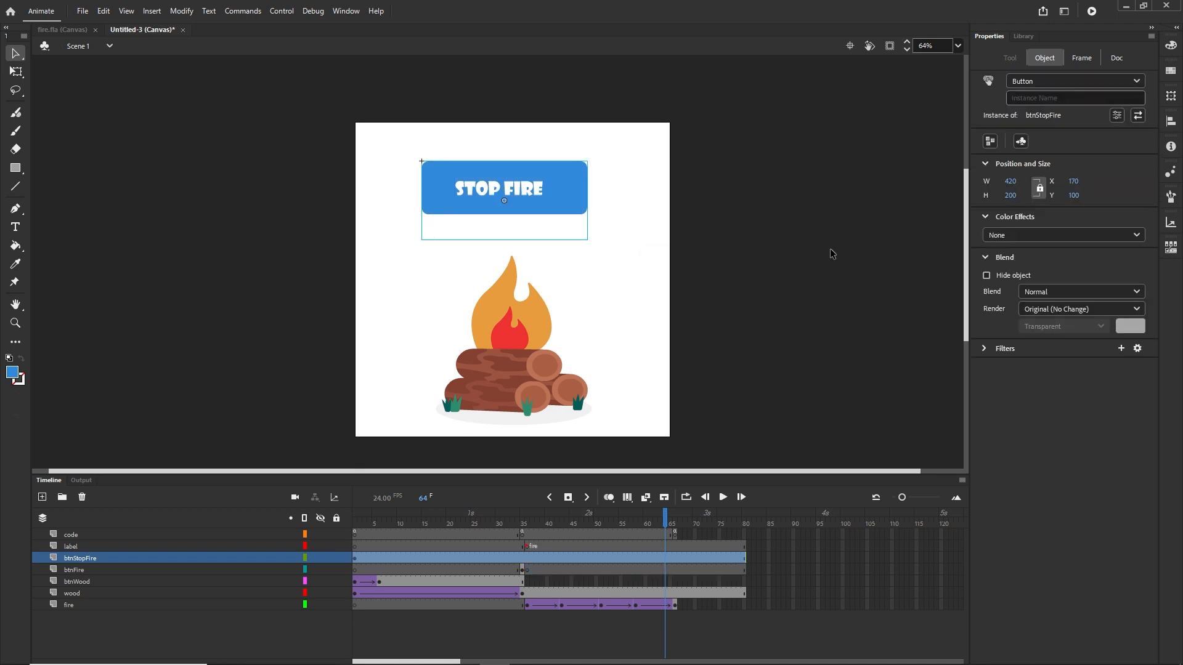
# Give the STOP FIRE button instance the name btnStopFire
pyautogui.click(1040, 98)
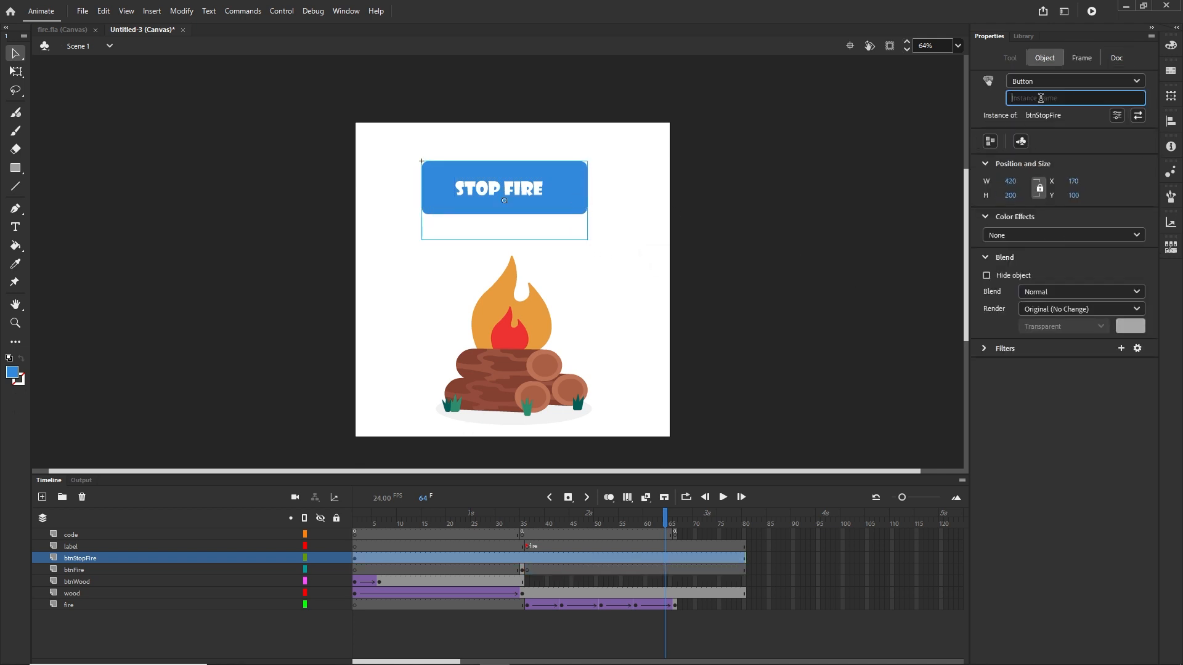
pyautogui.hotkey('ctrl', 'v')
pyautogui.click(854, 301)
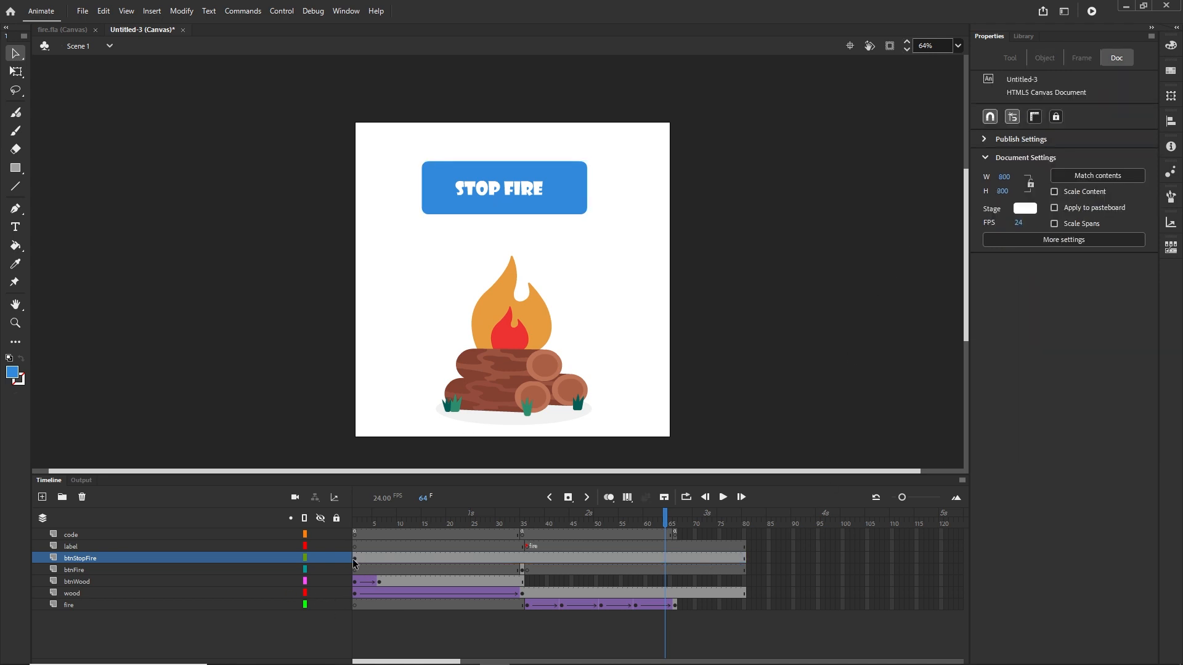
# Move the starting keyframe of the btnStopFire layer from frame 1 to frame 36
pyautogui.click(80, 558)
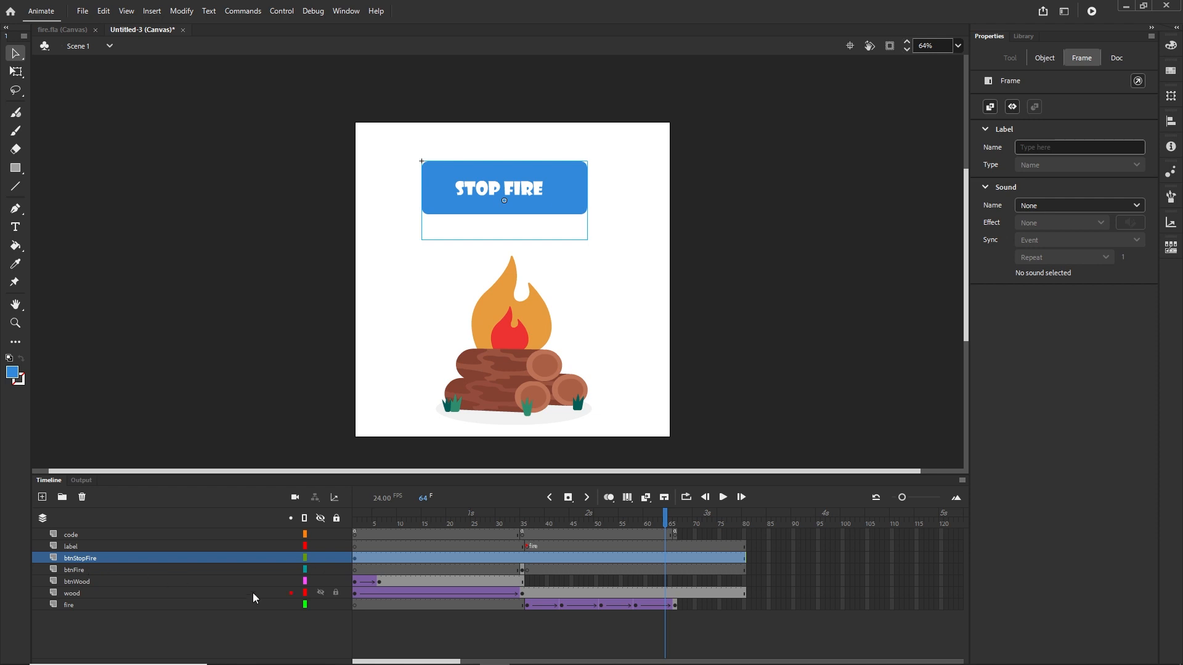
pyautogui.click(356, 558)
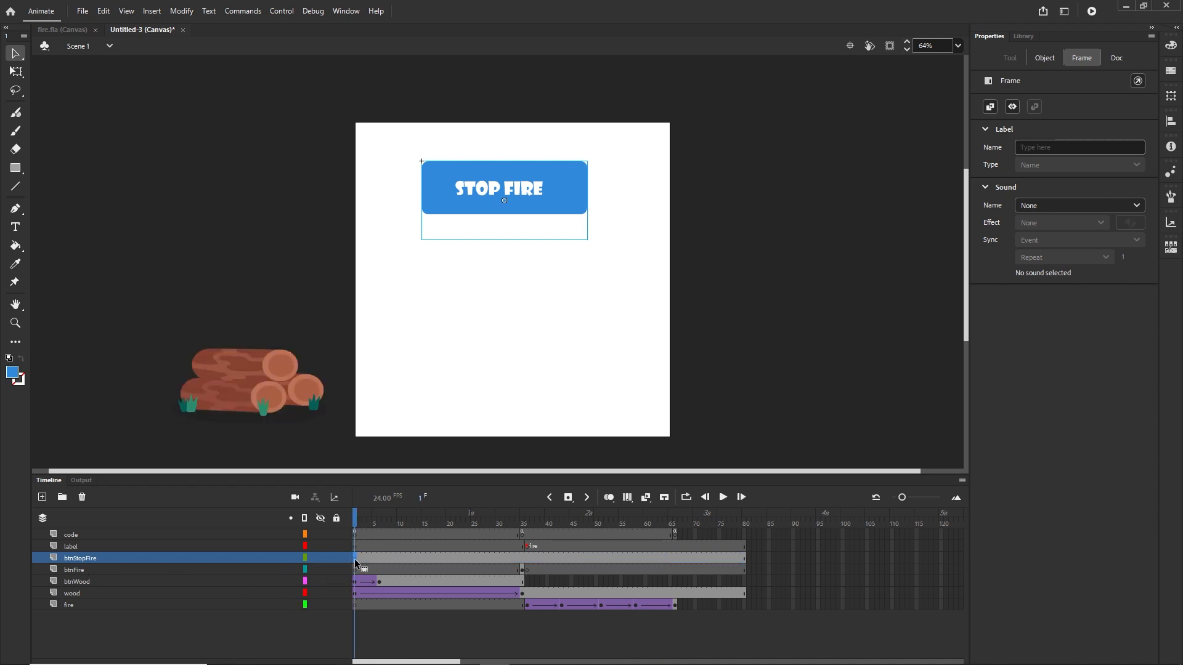
pyautogui.click(526, 553)
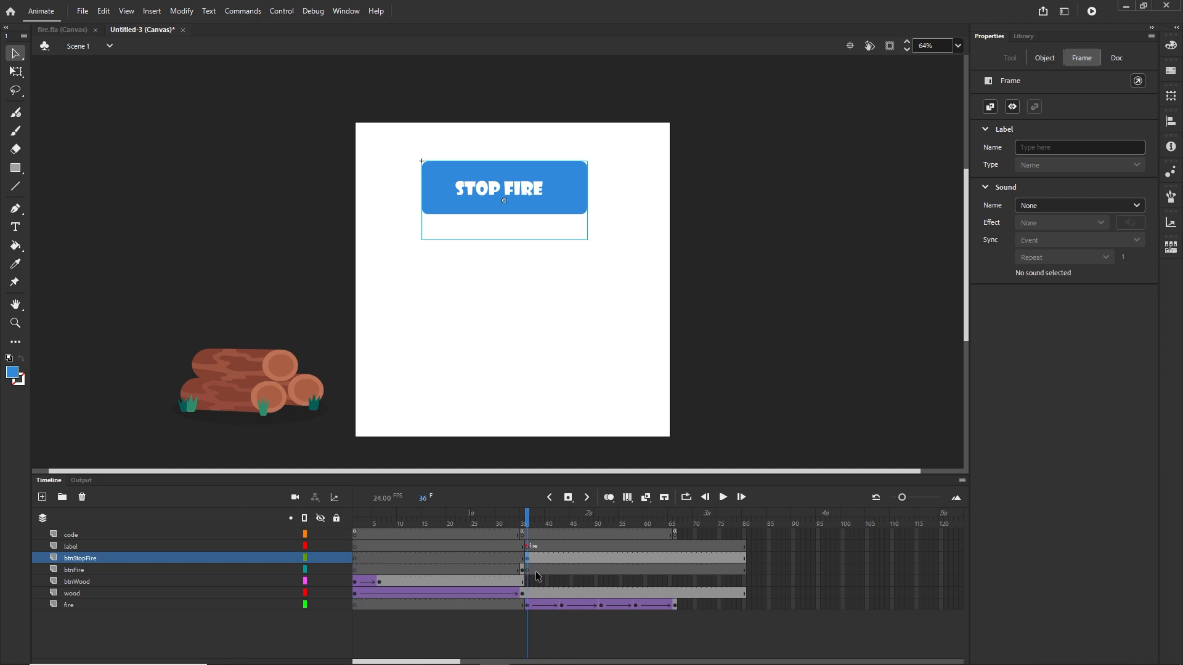
# Check when the STOP FIRE button appears by scrubbing from frame 35 and using ADD WOOD and START FIRE in a browser test
pyautogui.click(527, 521)
pyautogui.click(522, 521)
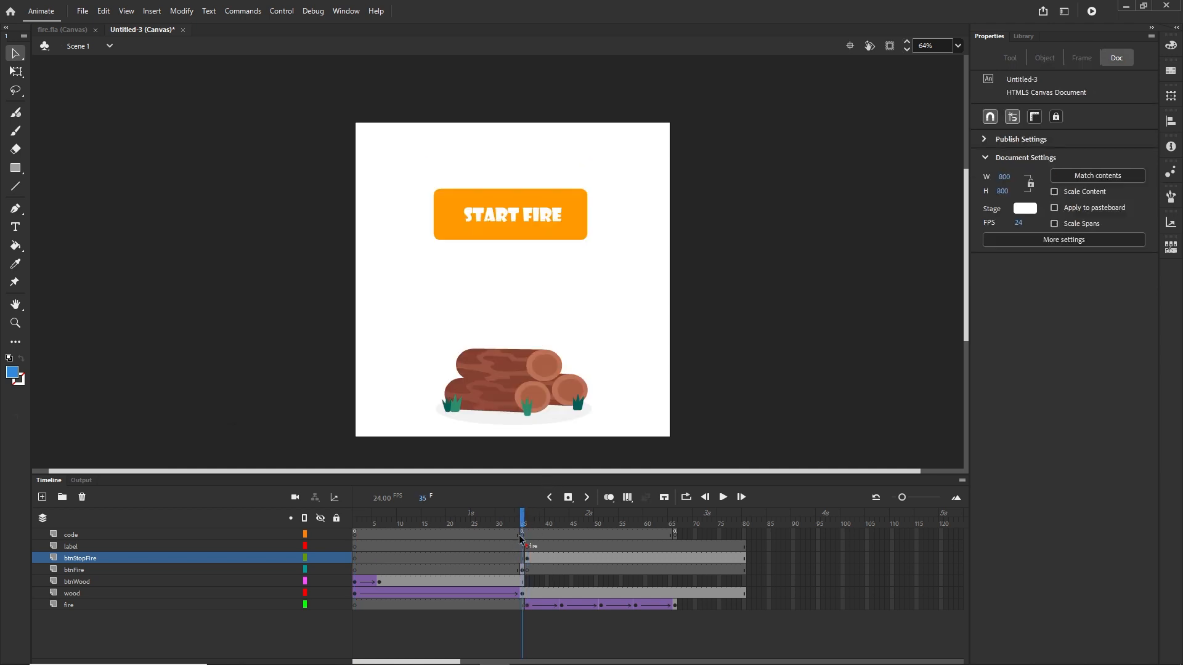
pyautogui.moveTo(521, 523)
pyautogui.mouseDown()
pyautogui.moveTo(354, 523)
pyautogui.moveTo(521, 526)
pyautogui.mouseUp()
pyautogui.click(527, 519)
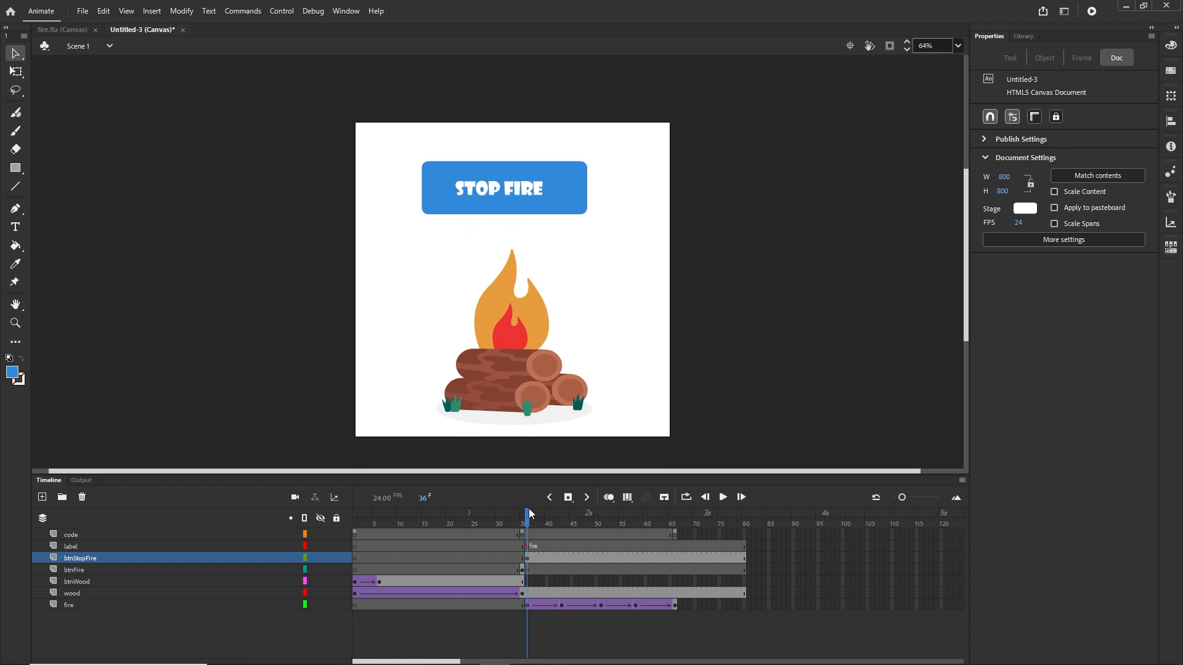
pyautogui.moveTo(532, 520); pyautogui.dragTo(613, 523)
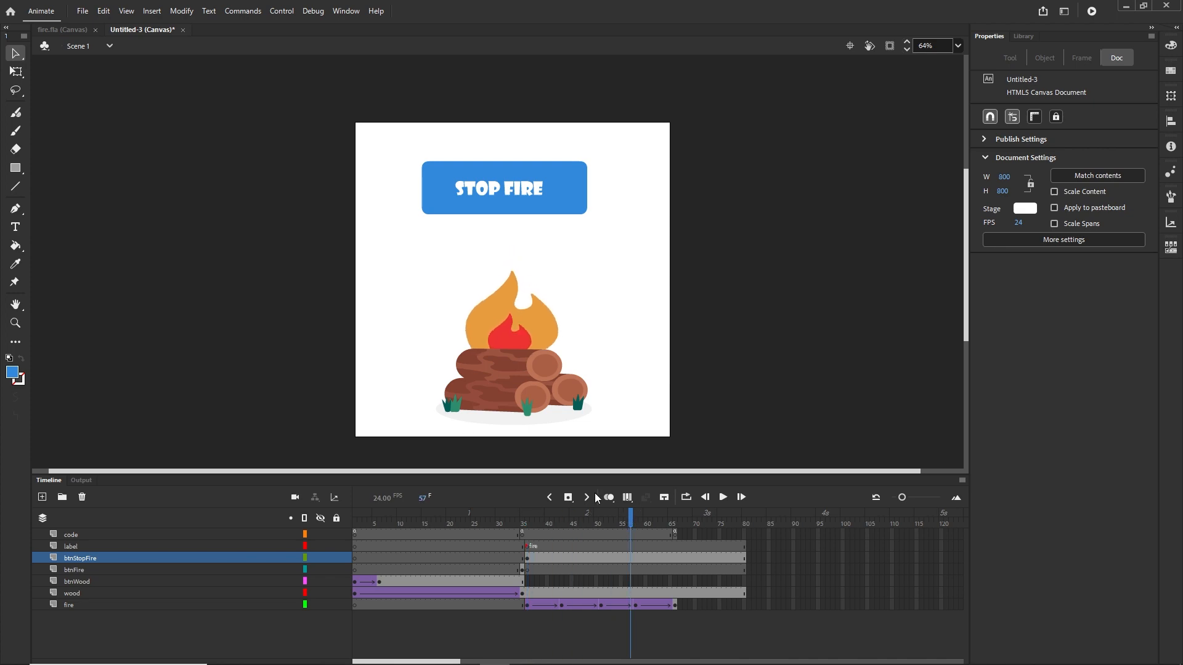
pyautogui.hotkey('ctrl', 'Return')
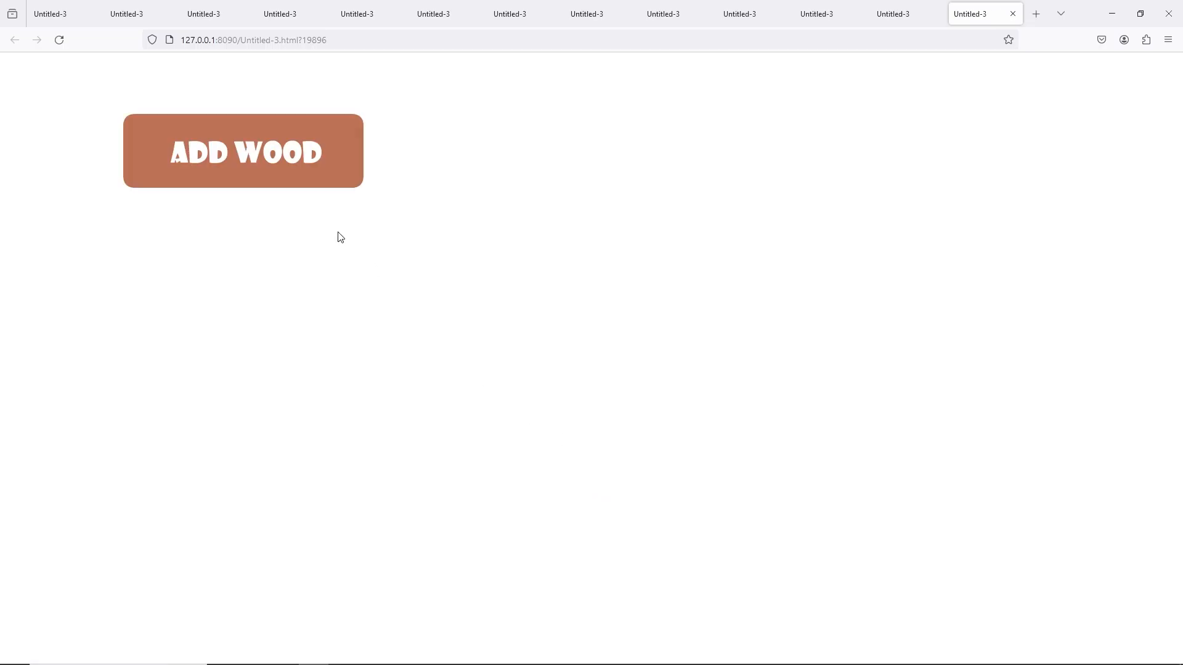
pyautogui.click(264, 165)
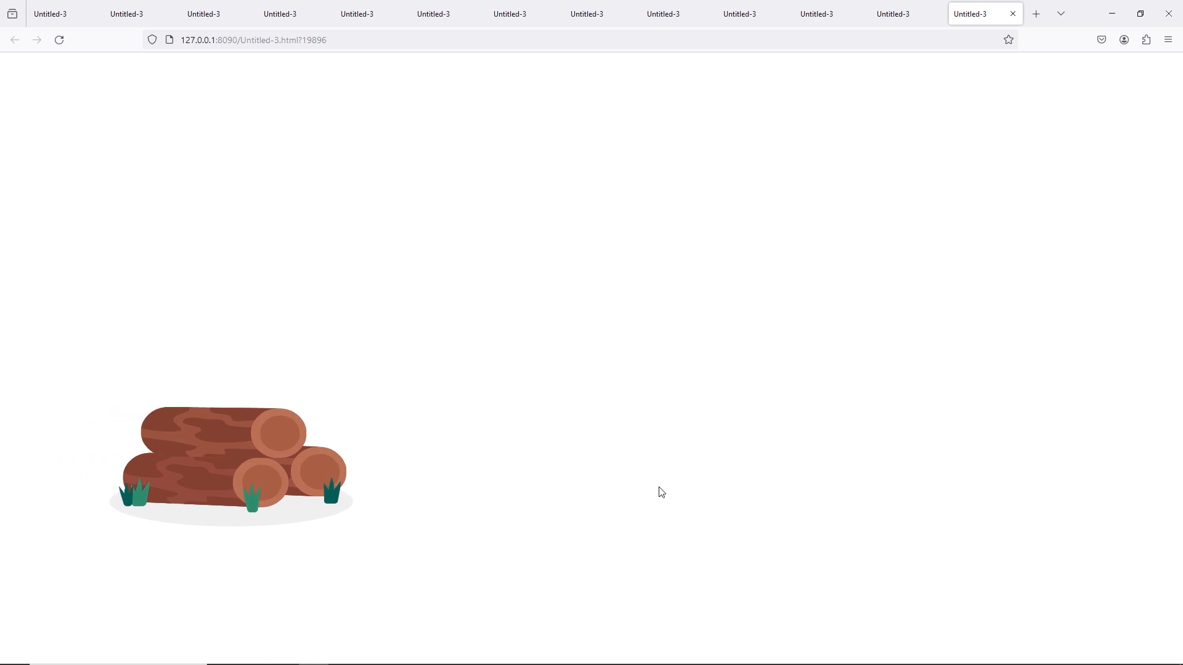
pyautogui.click(269, 211)
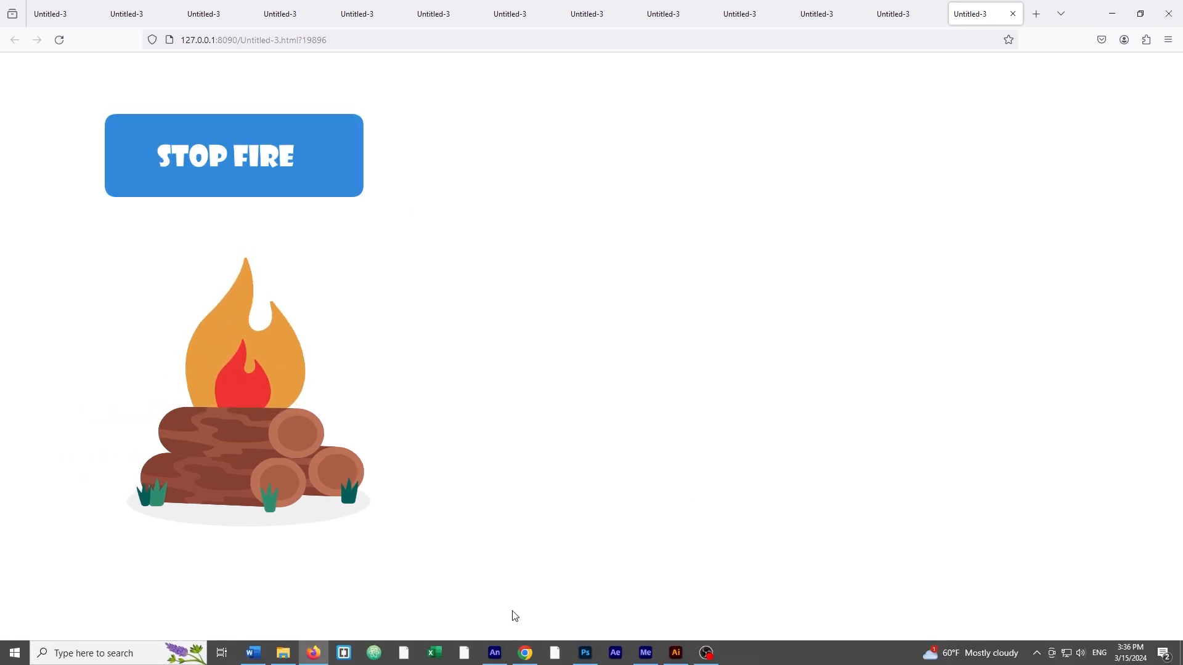
pyautogui.click(504, 655)
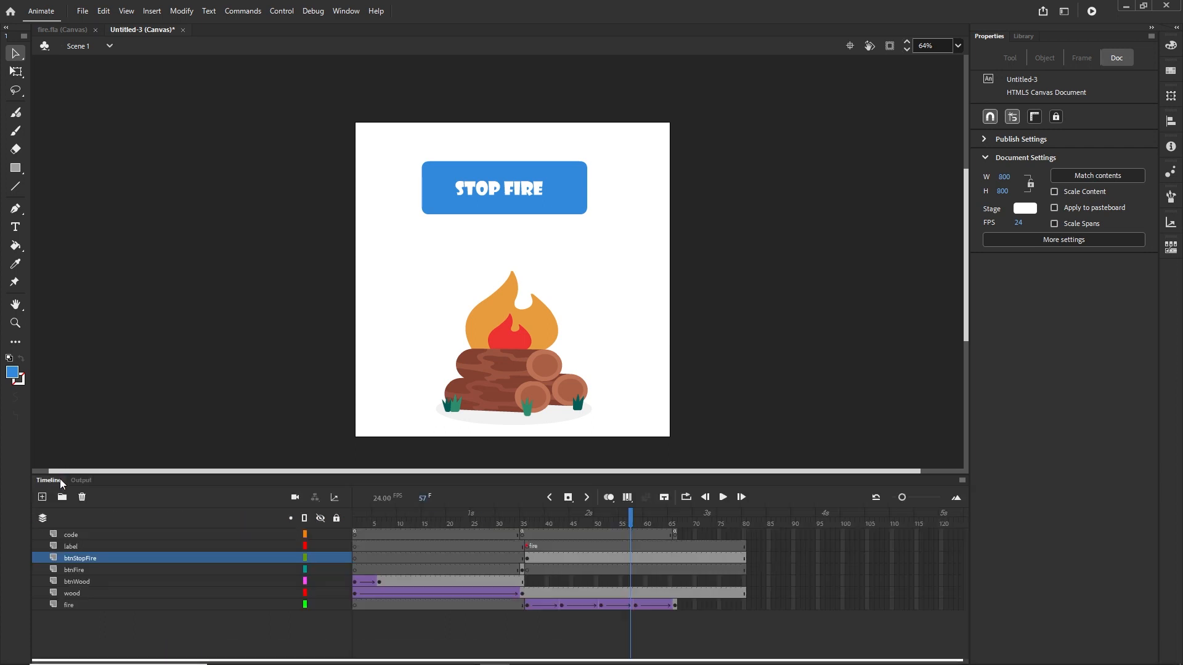
# Insert a blank keyframe at frame 67 of the label layer and give it the frame label stopFire
pyautogui.moveTo(630, 516); pyautogui.dragTo(674, 518)
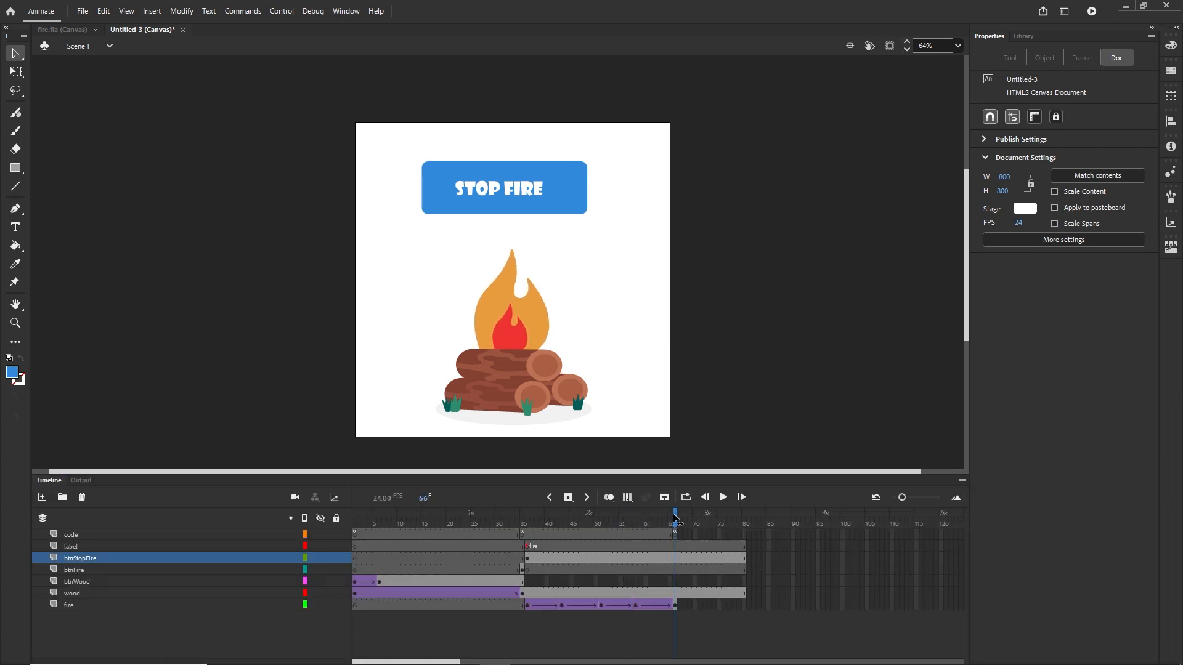
pyautogui.click(675, 547)
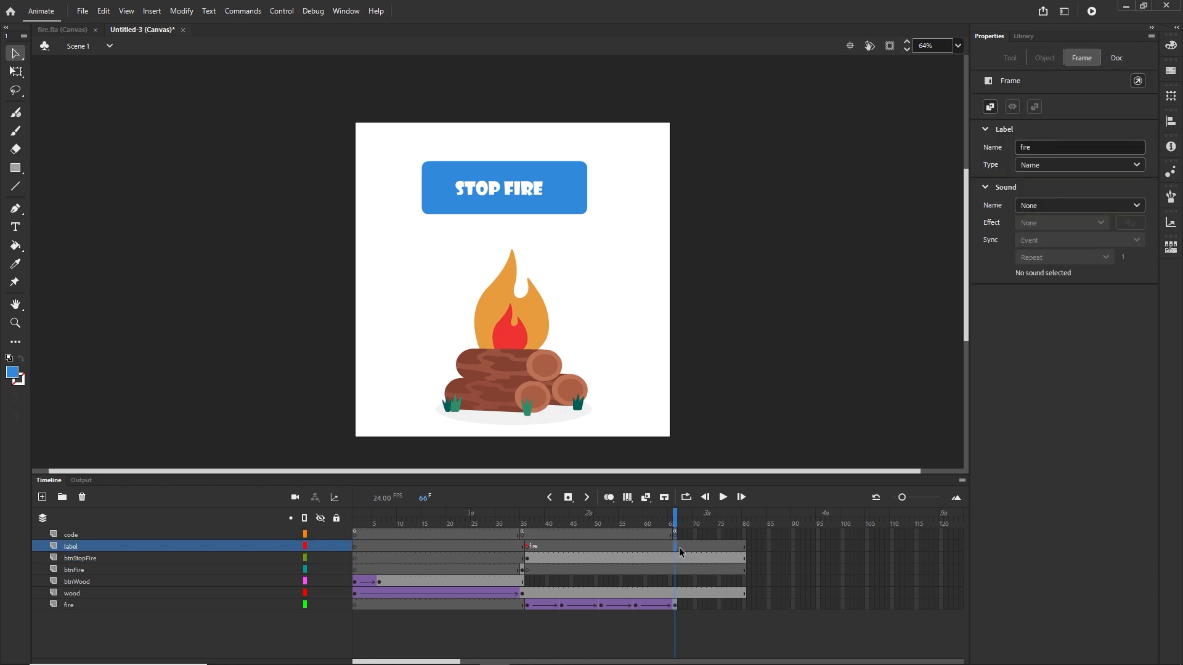
pyautogui.click(679, 547)
pyautogui.click(675, 538)
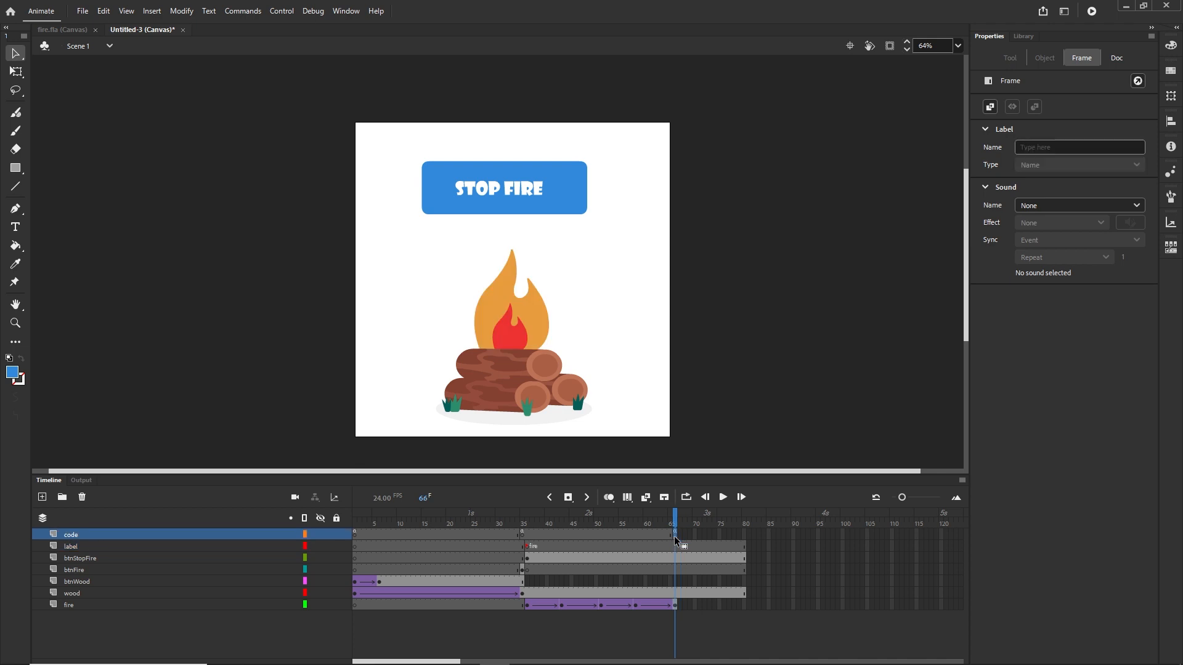
pyautogui.click(678, 546)
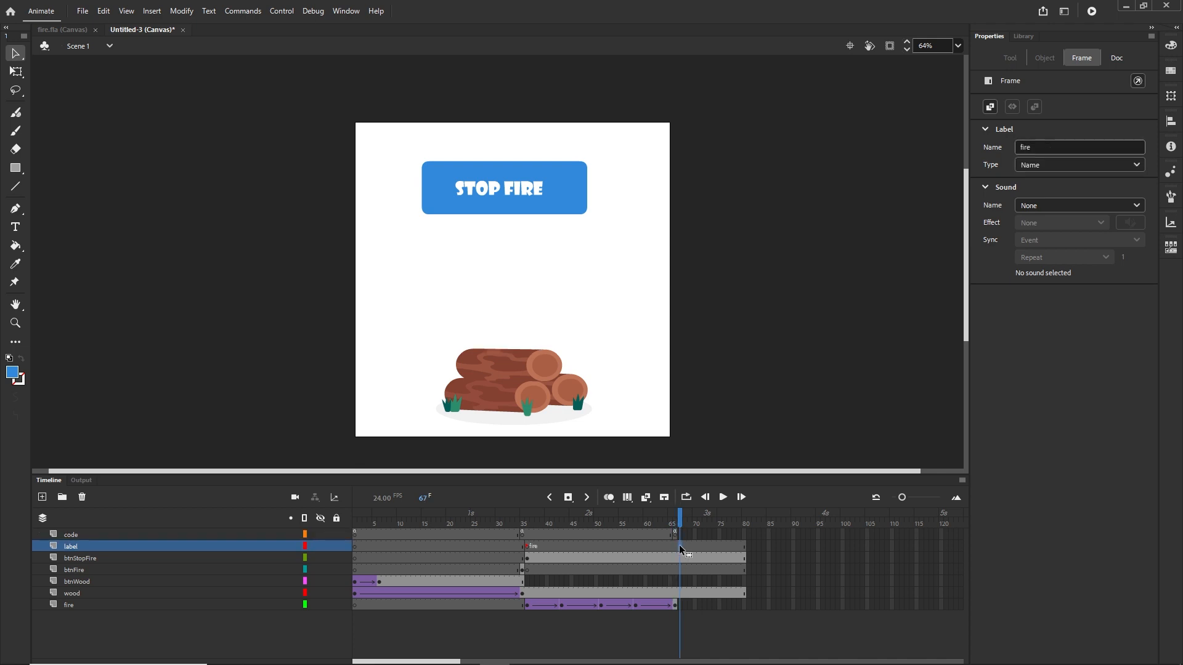
pyautogui.press('F7')
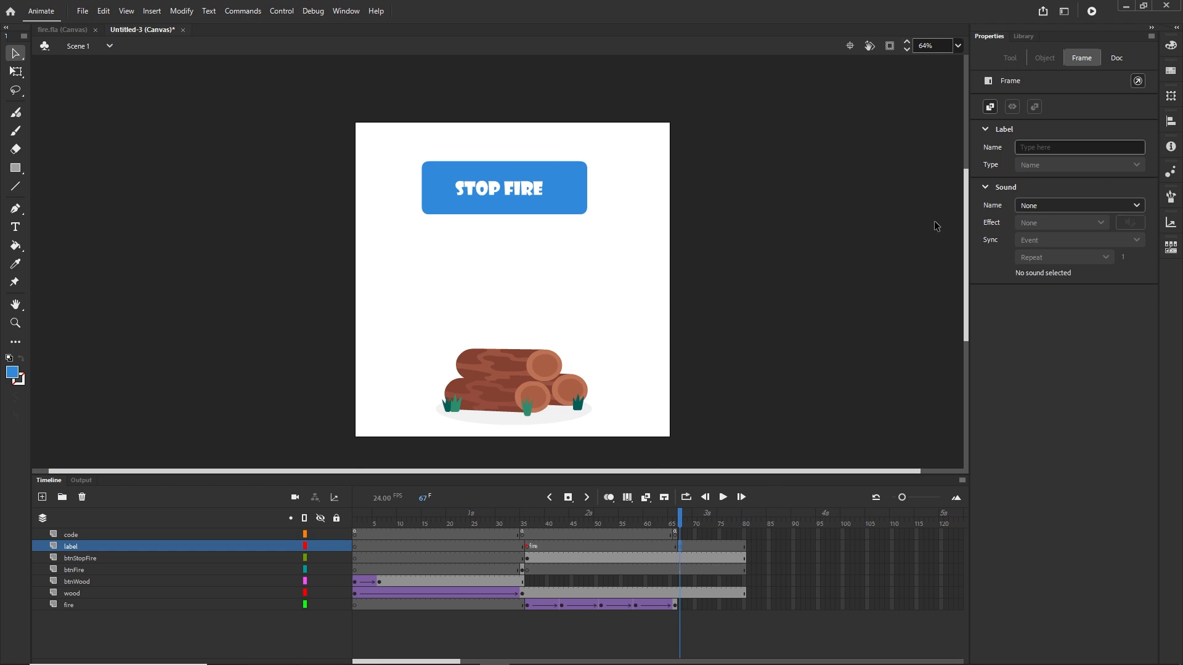
pyautogui.click(1045, 152)
pyautogui.write('st')
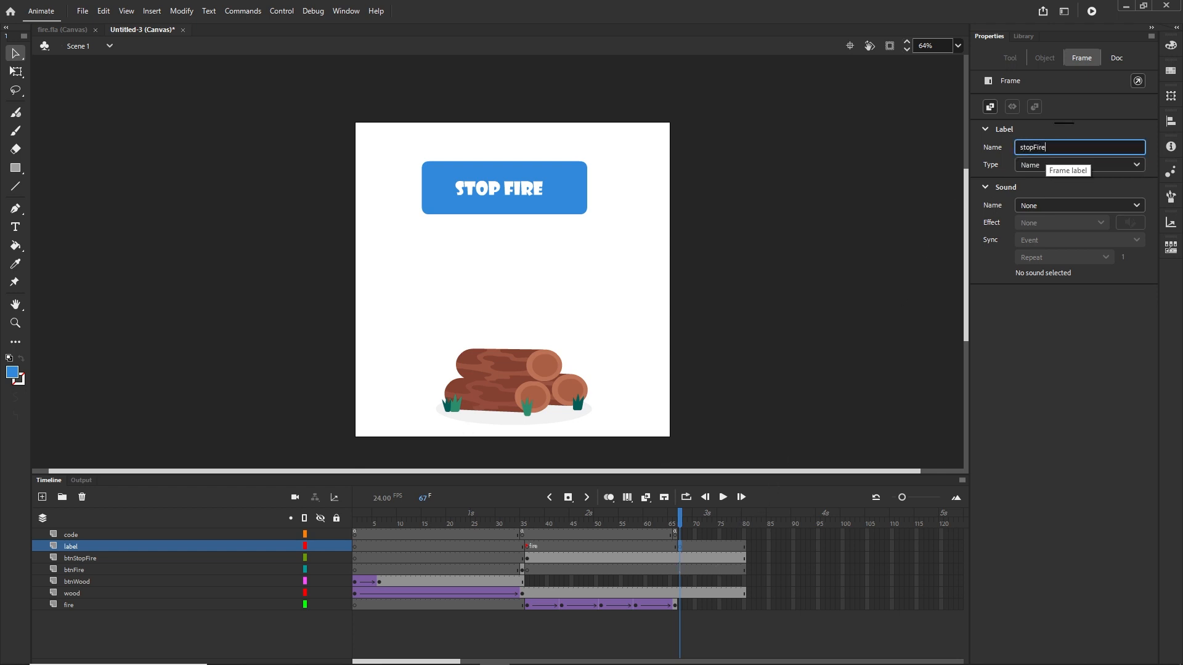
pyautogui.write('opFire')
pyautogui.click(807, 402)
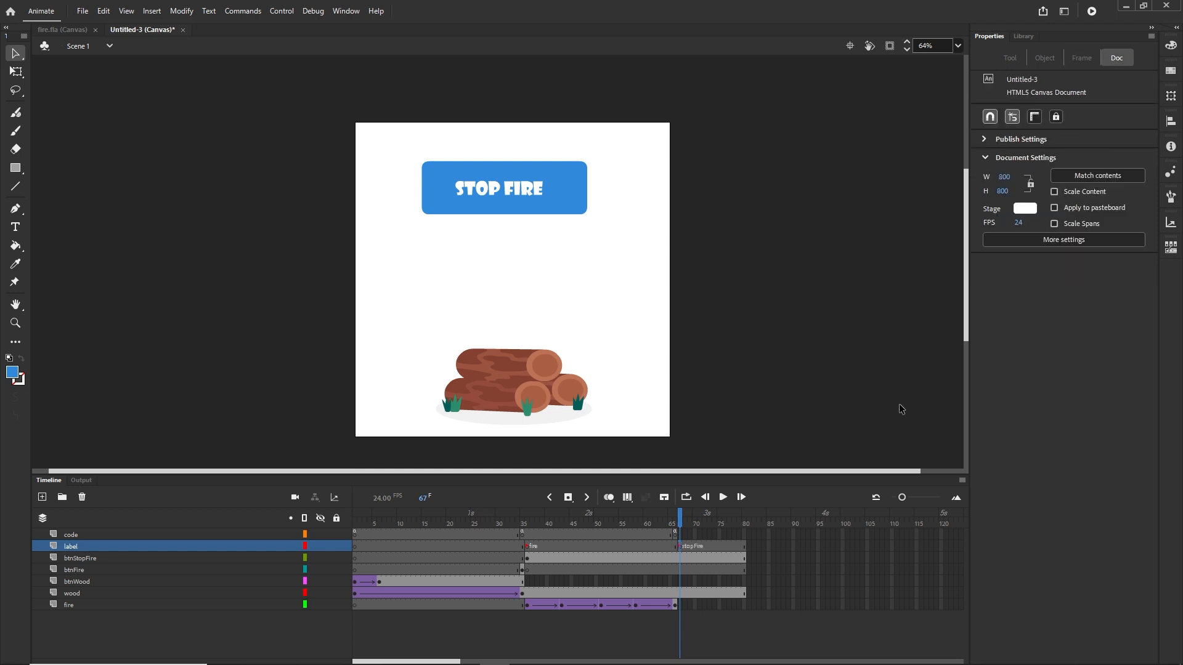
# Copy the STOP FIRE button's instance name and paste it on a new line at the end of the code layer's frame 1 script
pyautogui.moveTo(681, 513); pyautogui.dragTo(674, 514)
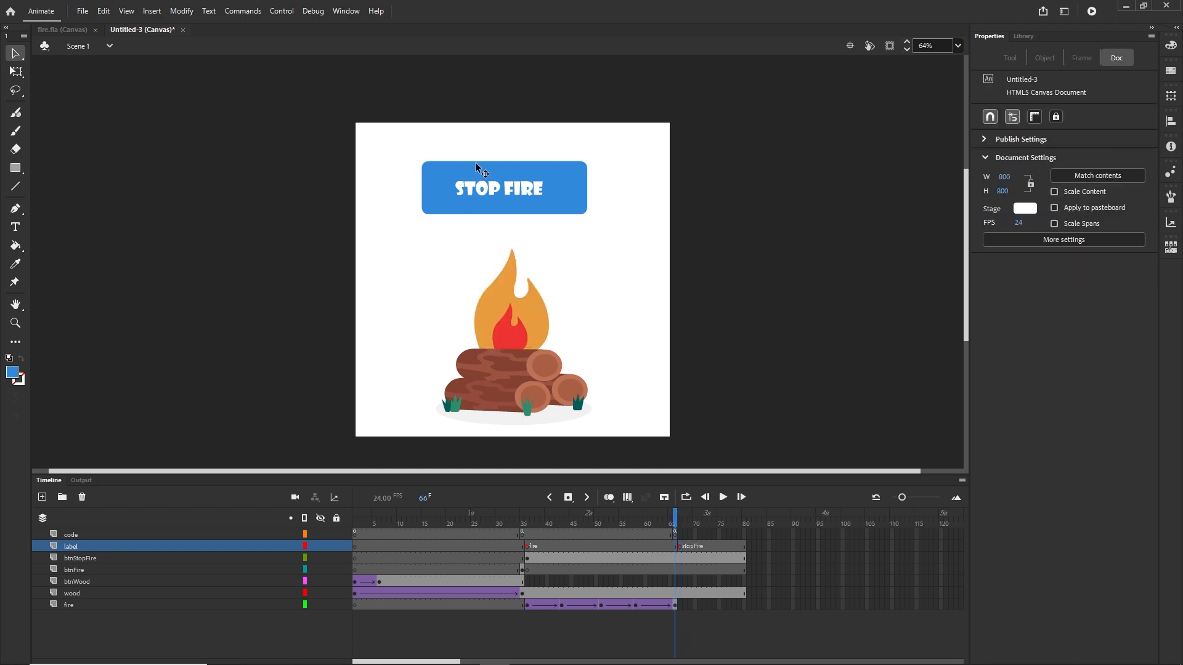
pyautogui.click(553, 192)
pyautogui.moveTo(1056, 96); pyautogui.dragTo(969, 103)
pyautogui.hotkey('ctrl', 'c')
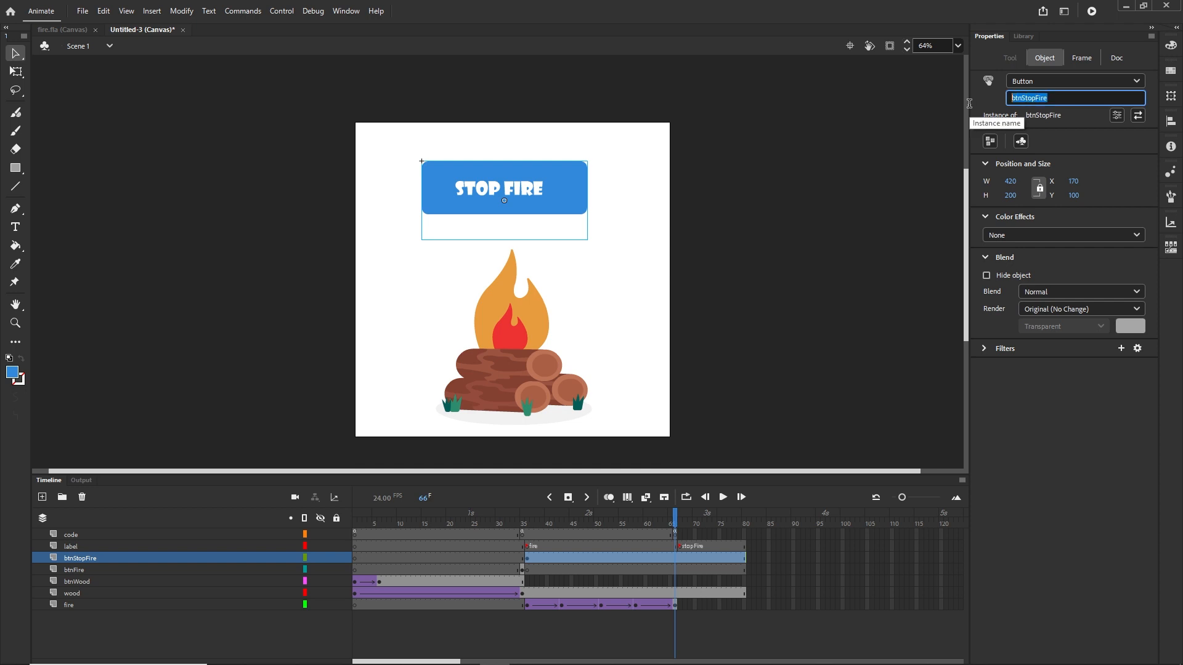
pyautogui.click(354, 533)
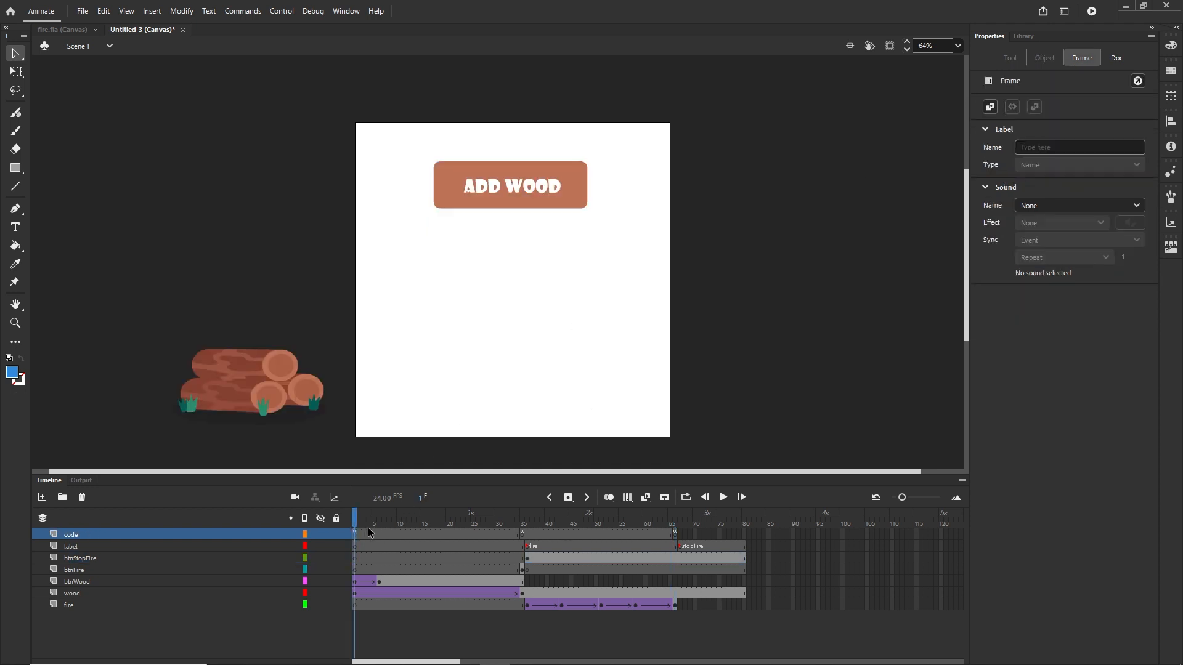
pyautogui.press('F9')
pyautogui.click(186, 534)
pyautogui.press('Return')
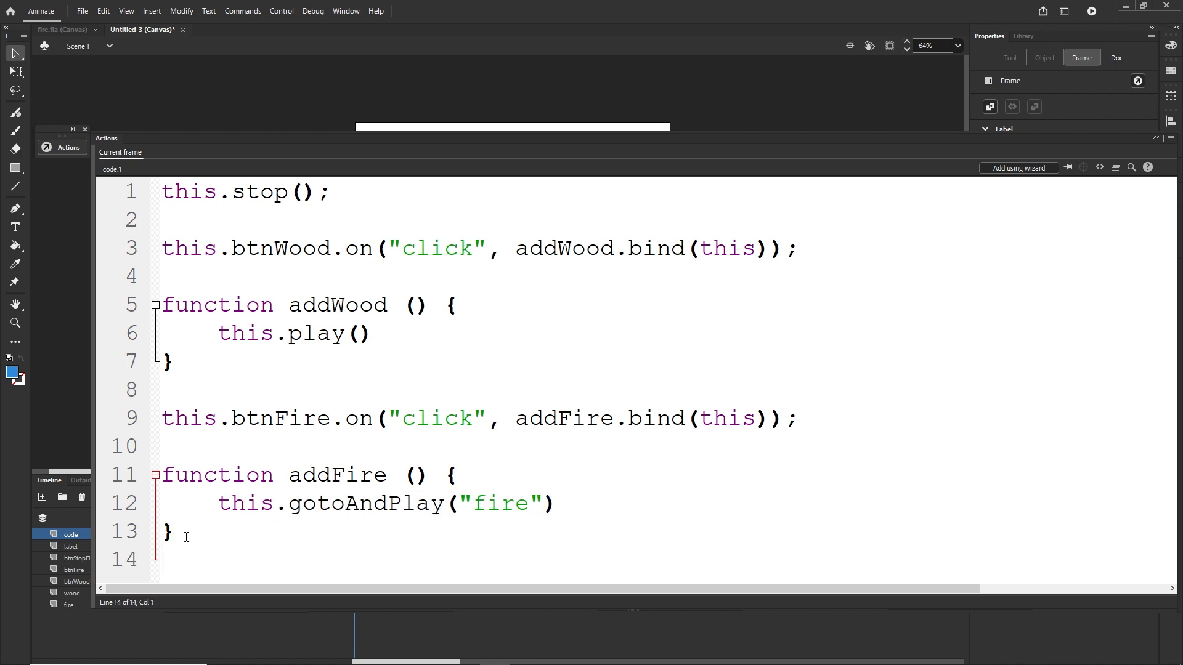
pyautogui.press('Return')
pyautogui.hotkey('ctrl', 'v')
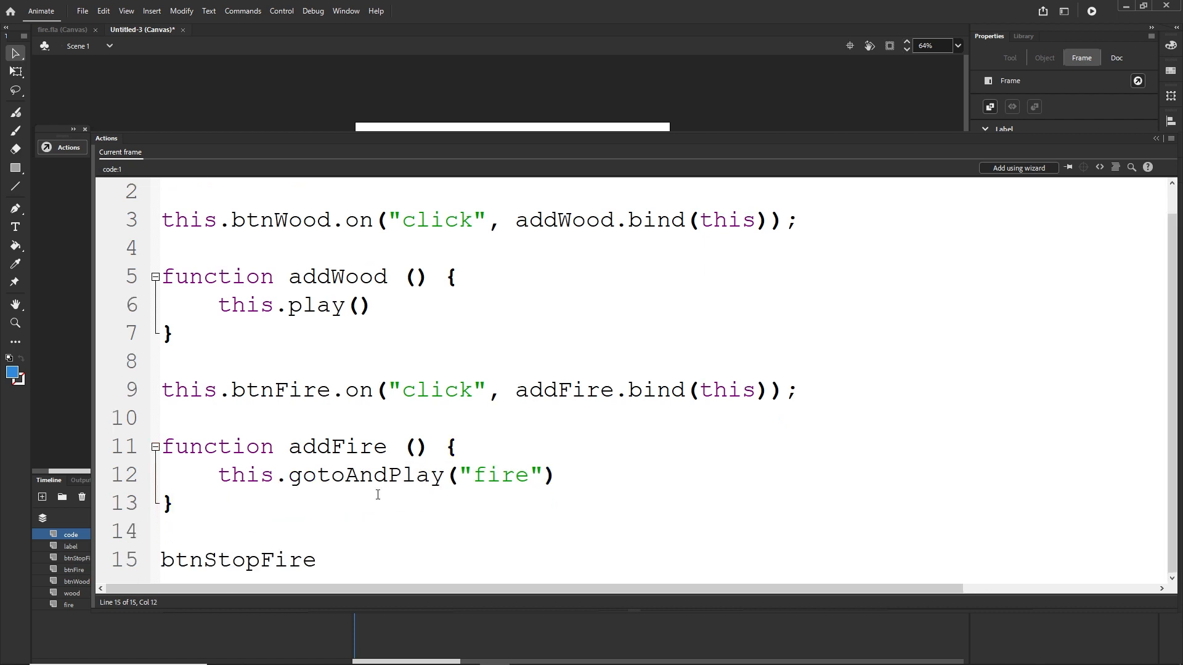
# Duplicate the btnFire click listener line below the addFire function
pyautogui.moveTo(813, 392); pyautogui.dragTo(161, 393)
pyautogui.hotkey('ctrl', 'c')
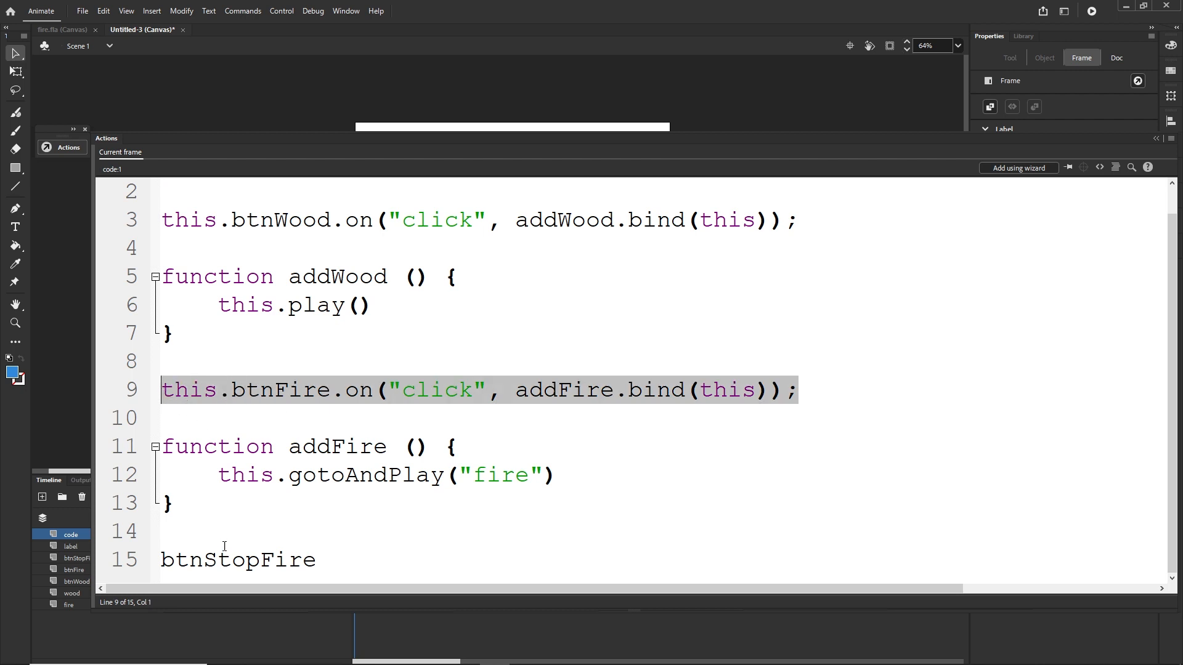
pyautogui.click(214, 509)
pyautogui.press('Return')
pyautogui.press('Return')
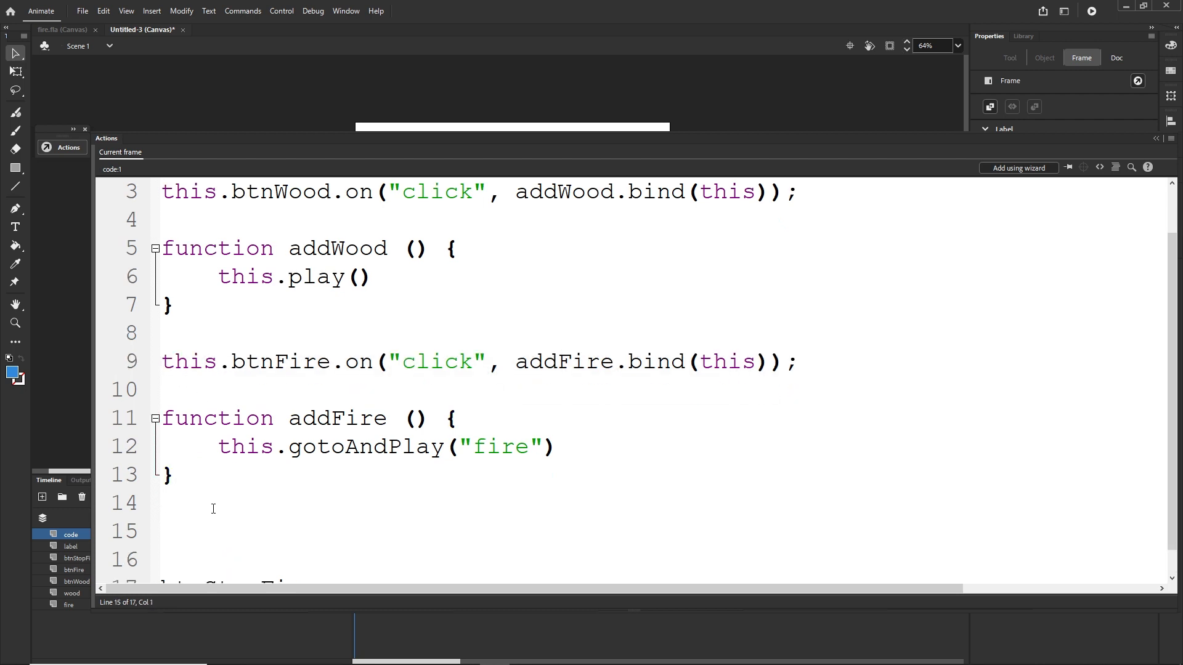
pyautogui.hotkey('ctrl', 'v')
# Replace btnFire with btnStopFire in the duplicated listener and delete the leftover btnStopFire line beneath it
pyautogui.scroll(-1, 333, 571)
pyautogui.moveTo(322, 561); pyautogui.dragTo(159, 561)
pyautogui.hotkey('ctrl', 'c')
pyautogui.doubleClick(328, 503)
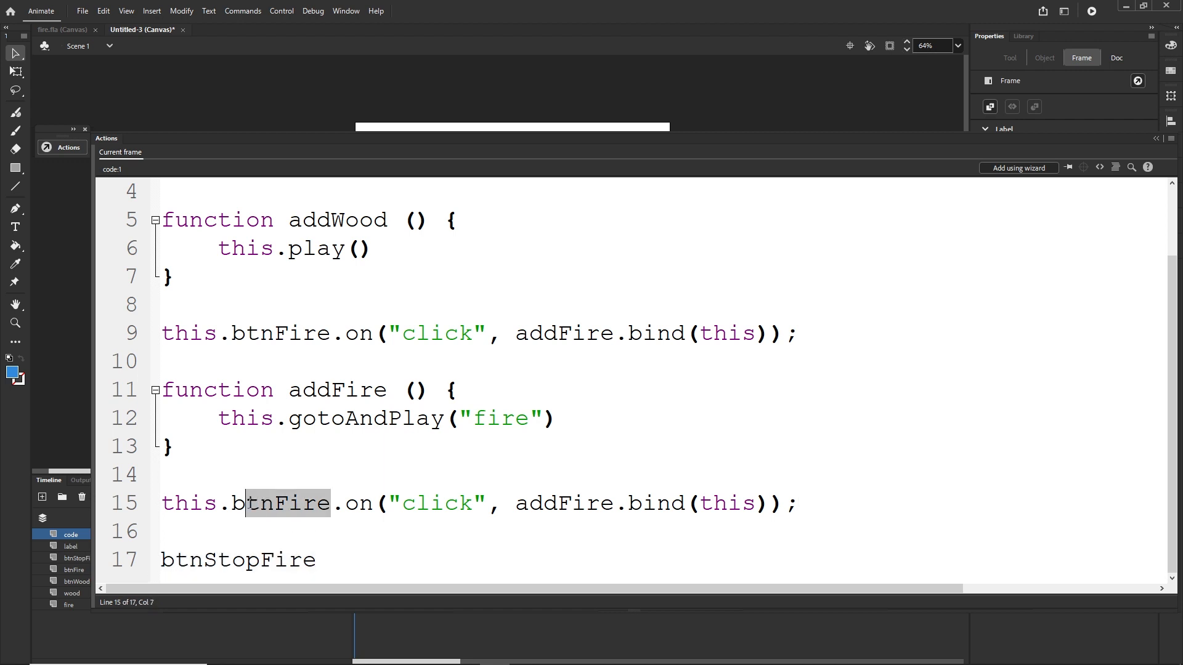
pyautogui.hotkey('ctrl', 'v')
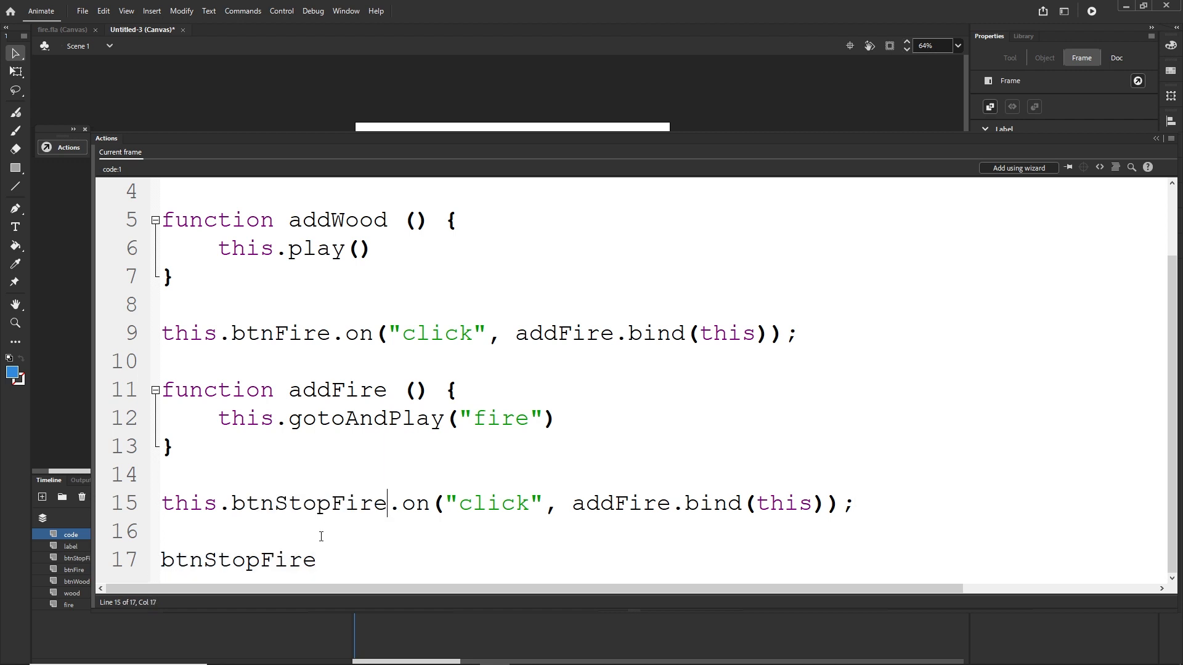
pyautogui.moveTo(318, 561); pyautogui.dragTo(161, 561)
pyautogui.press('BackSpace')
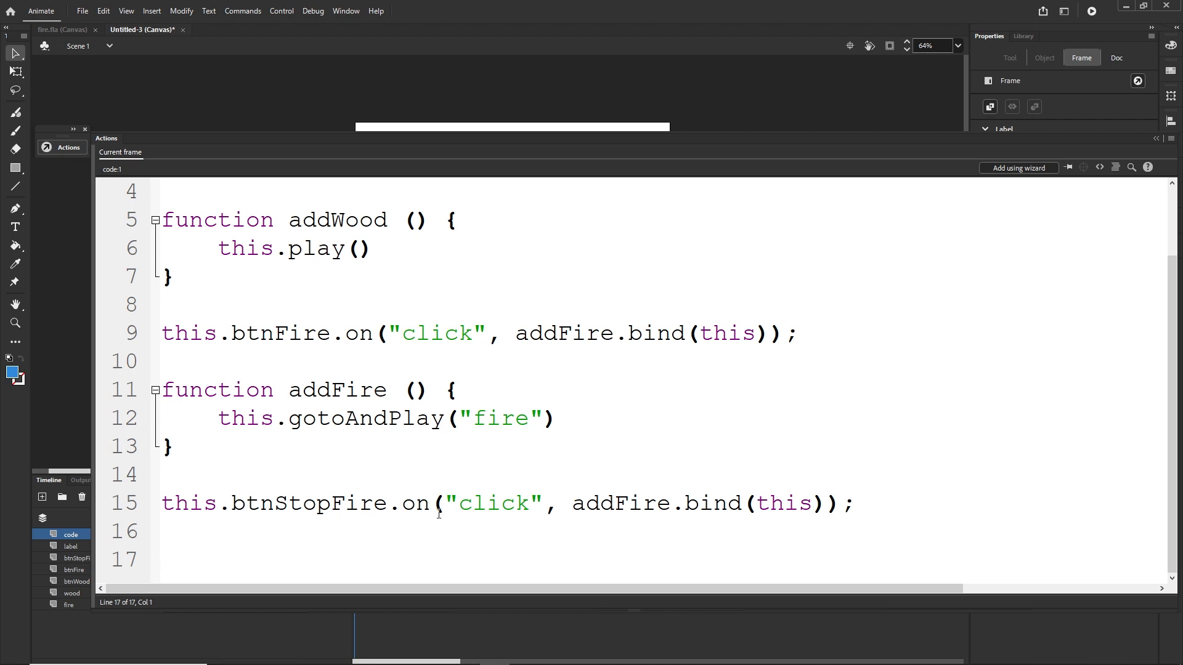
# Change the handler in the btnStopFire listener from addFire to stopFire
pyautogui.moveTo(615, 511); pyautogui.dragTo(574, 513)
pyautogui.write('stop')
pyautogui.click(776, 558)
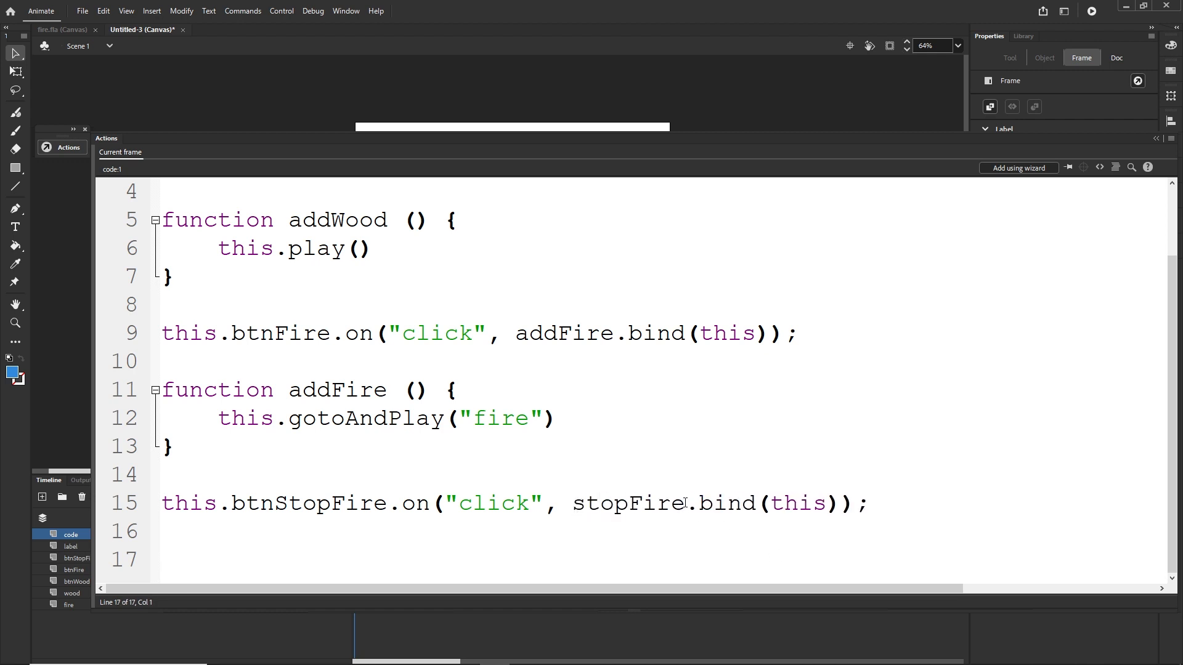
# Add an empty function stopFire () { } below the btnStopFire listener
pyautogui.moveTo(685, 504); pyautogui.dragTo(579, 504)
pyautogui.click(915, 512)
pyautogui.press('Return')
pyautogui.press('Return')
pyautogui.write('fu')
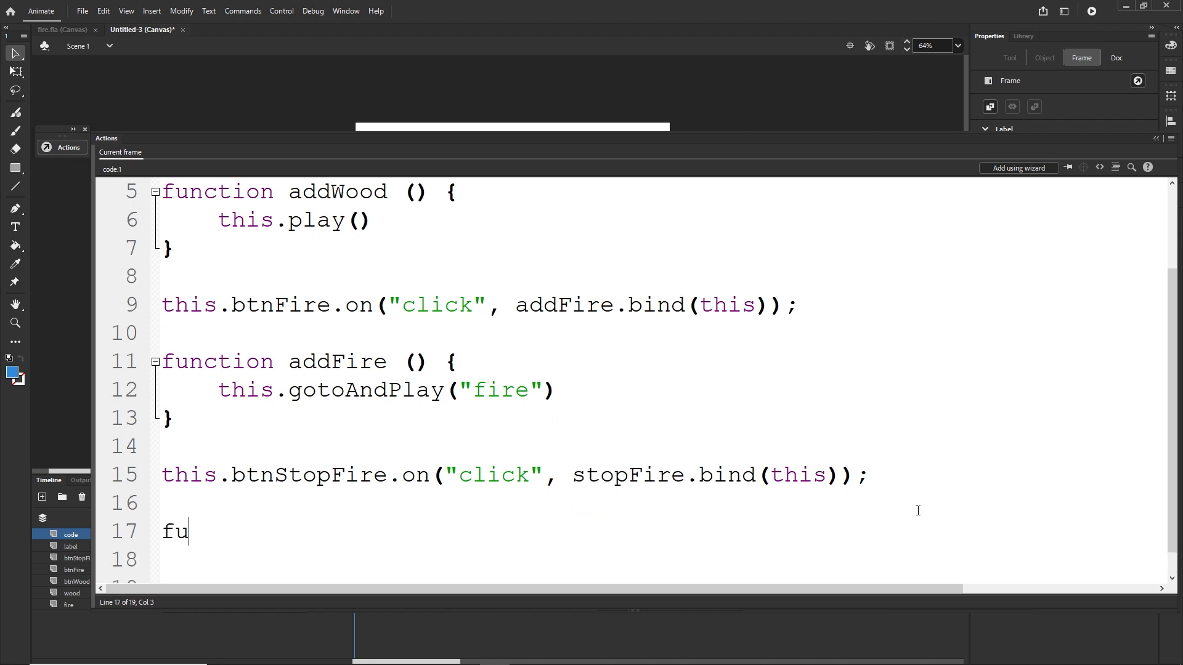
pyautogui.write('nction ')
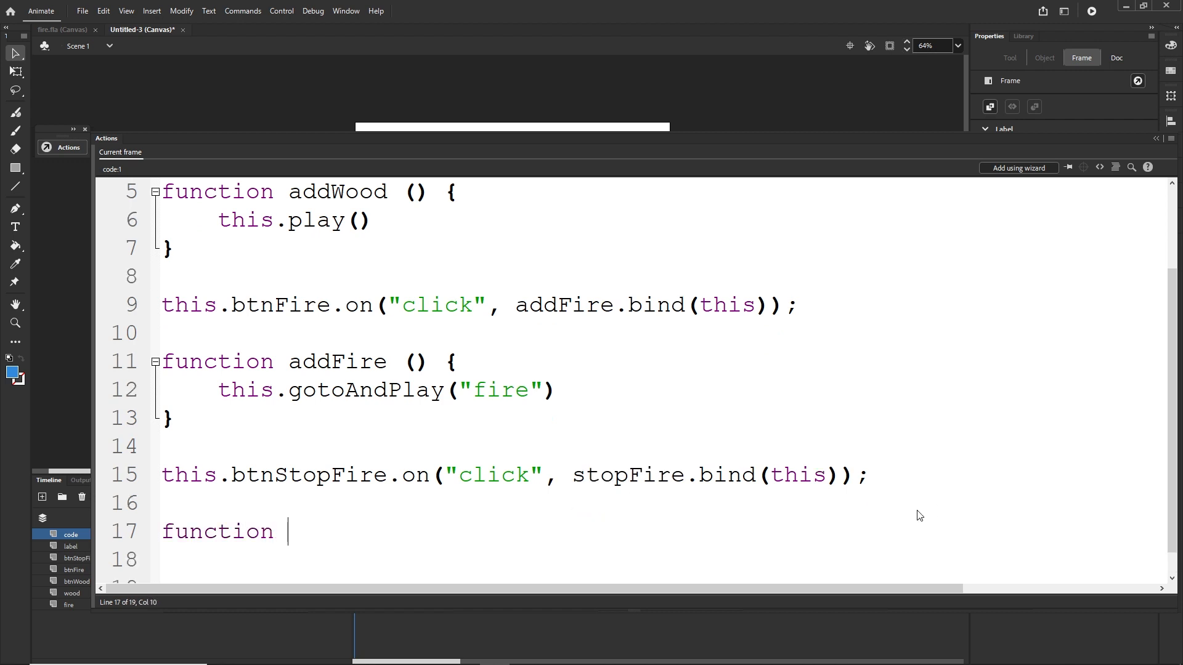
pyautogui.write('stopFire ()')
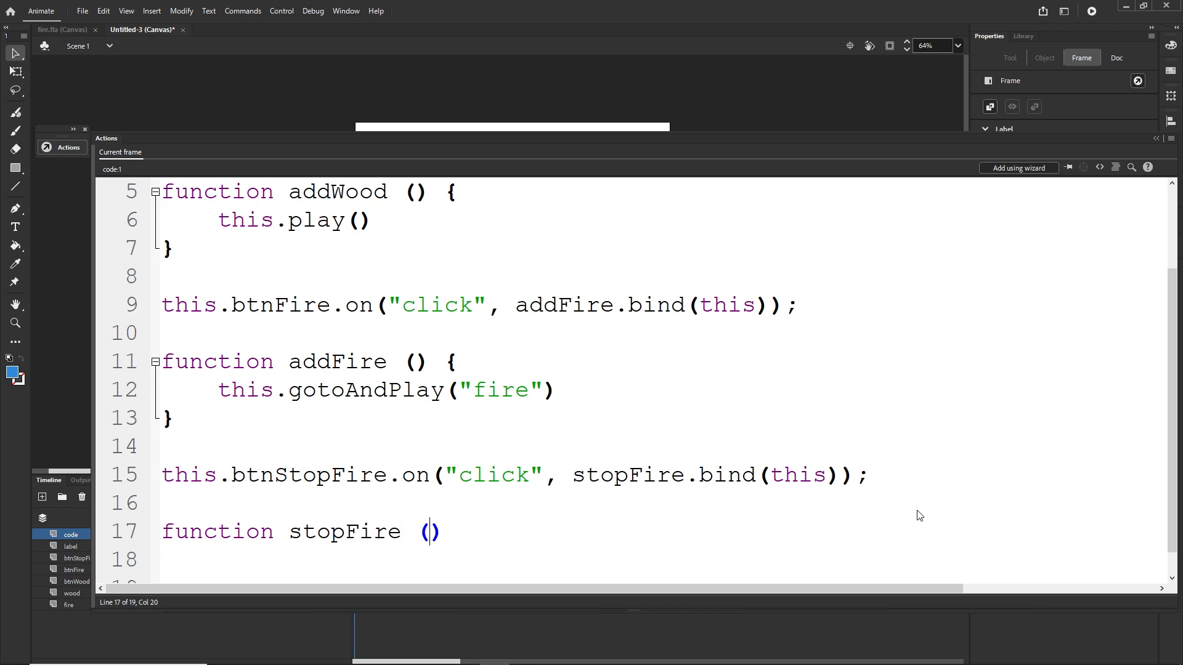
pyautogui.write(' {')
pyautogui.press('Return')
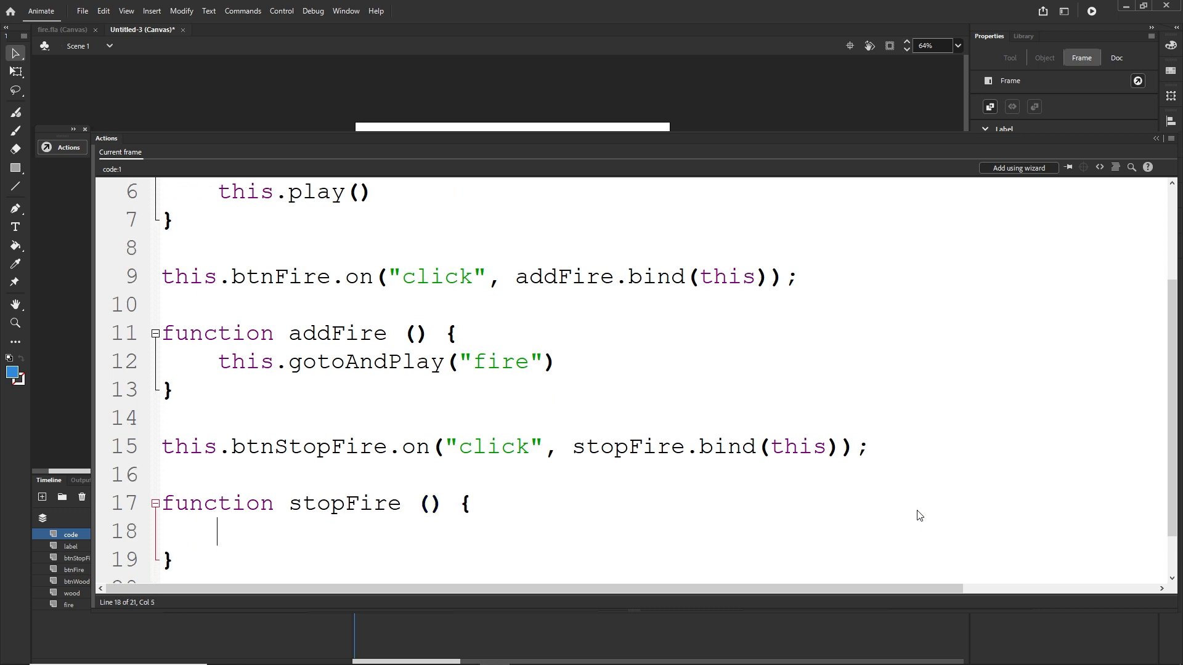
# Fill the stopFire function with a copy of addFire's gotoAndPlay line, changing its target label to "stopFire"
pyautogui.moveTo(557, 361); pyautogui.dragTo(226, 360)
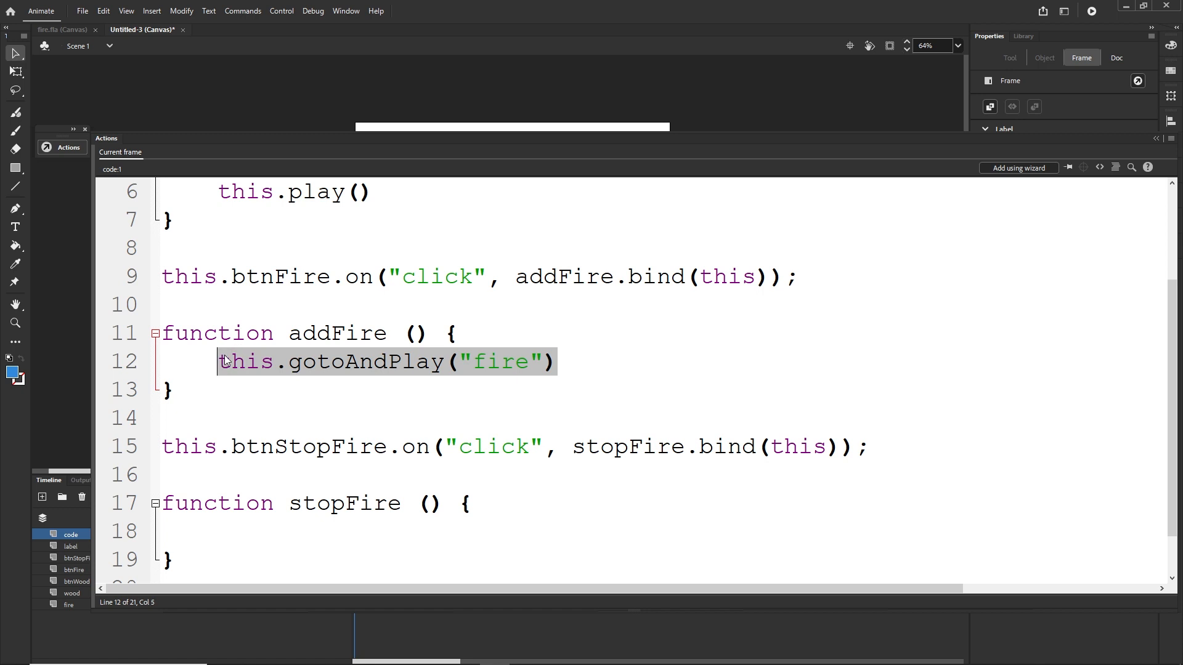
pyautogui.hotkey('ctrl', 'c')
pyautogui.click(287, 543)
pyautogui.hotkey('ctrl', 'v')
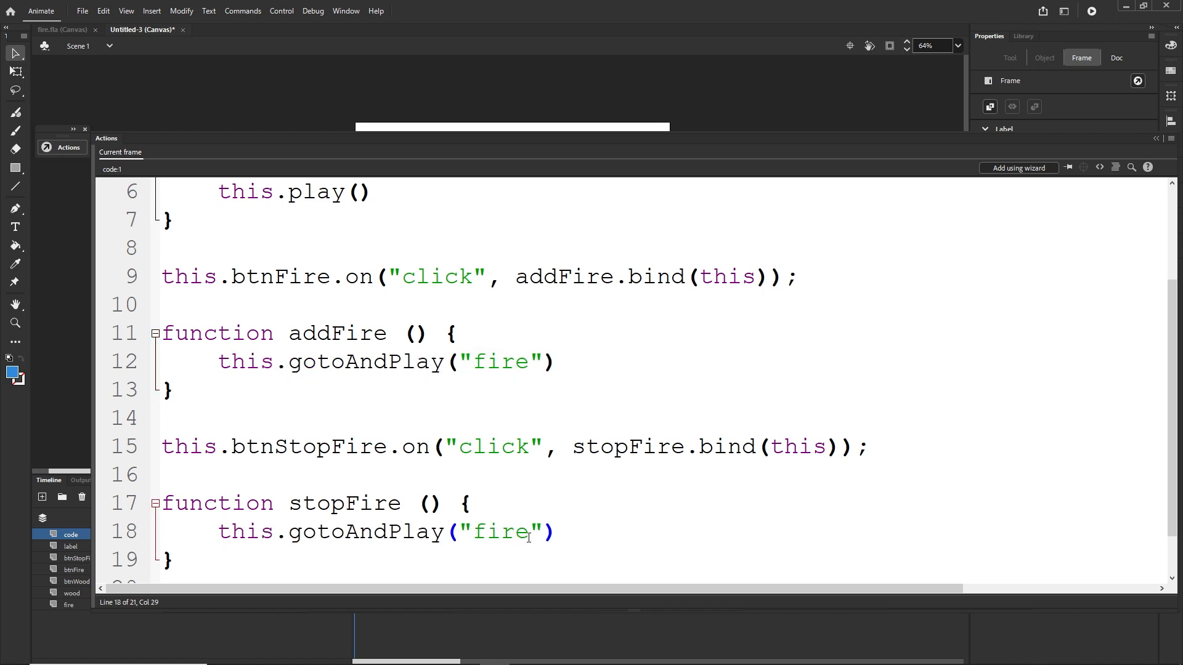
pyautogui.moveTo(529, 538); pyautogui.dragTo(475, 544)
pyautogui.write('stopFir')
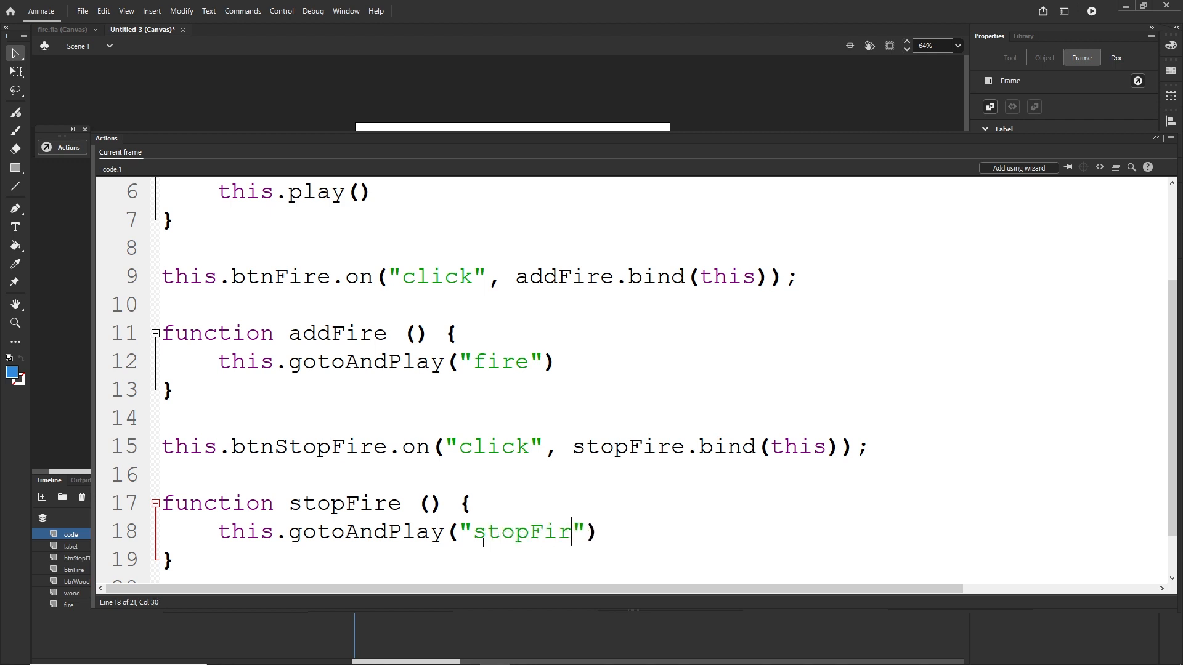
pyautogui.write('e')
pyautogui.click(1156, 138)
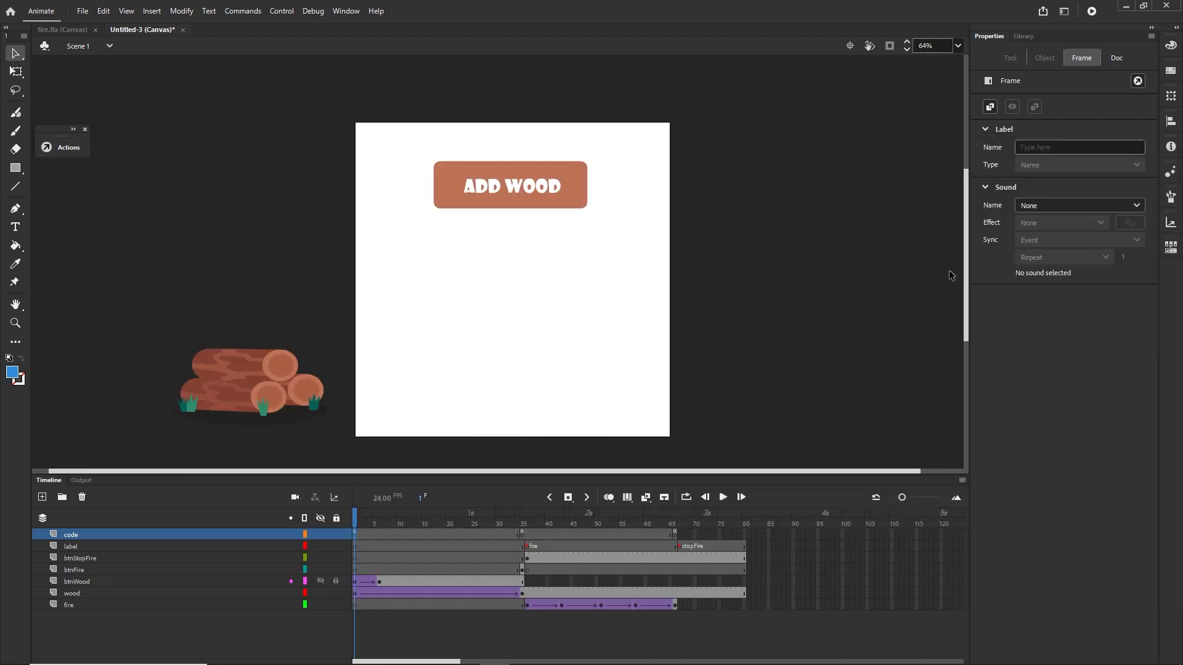
# Examine the fire animation from frame 37 through to the stopFire label at frame 67
pyautogui.click(533, 521)
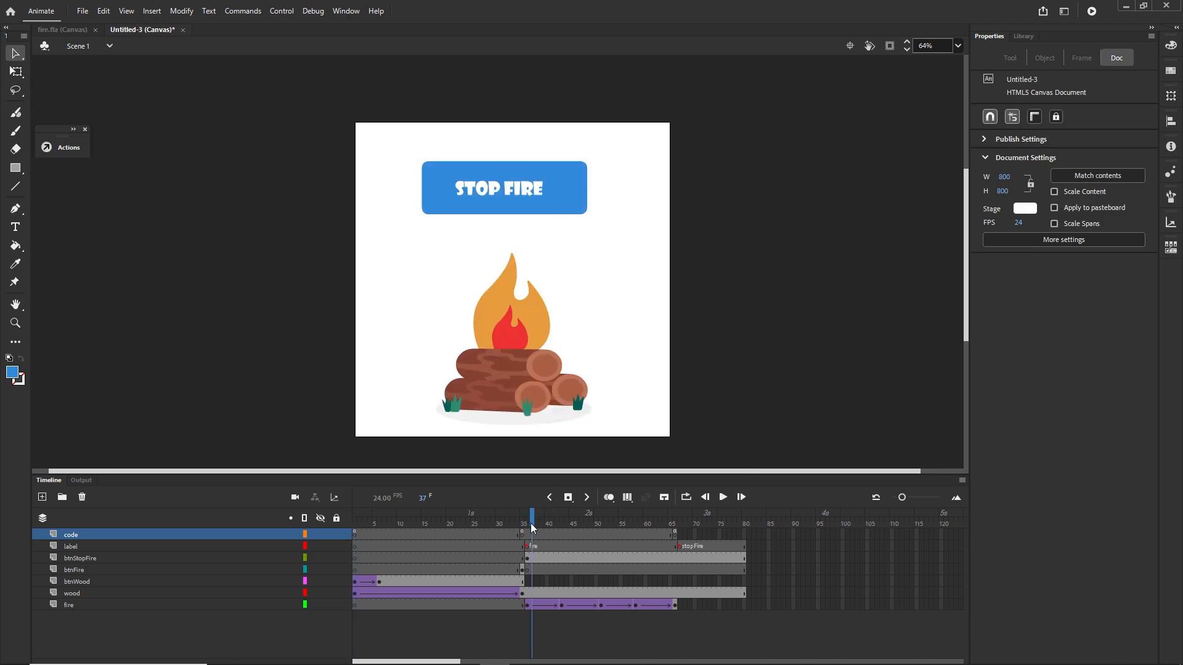
pyautogui.moveTo(534, 521); pyautogui.dragTo(672, 519)
pyautogui.click(682, 546)
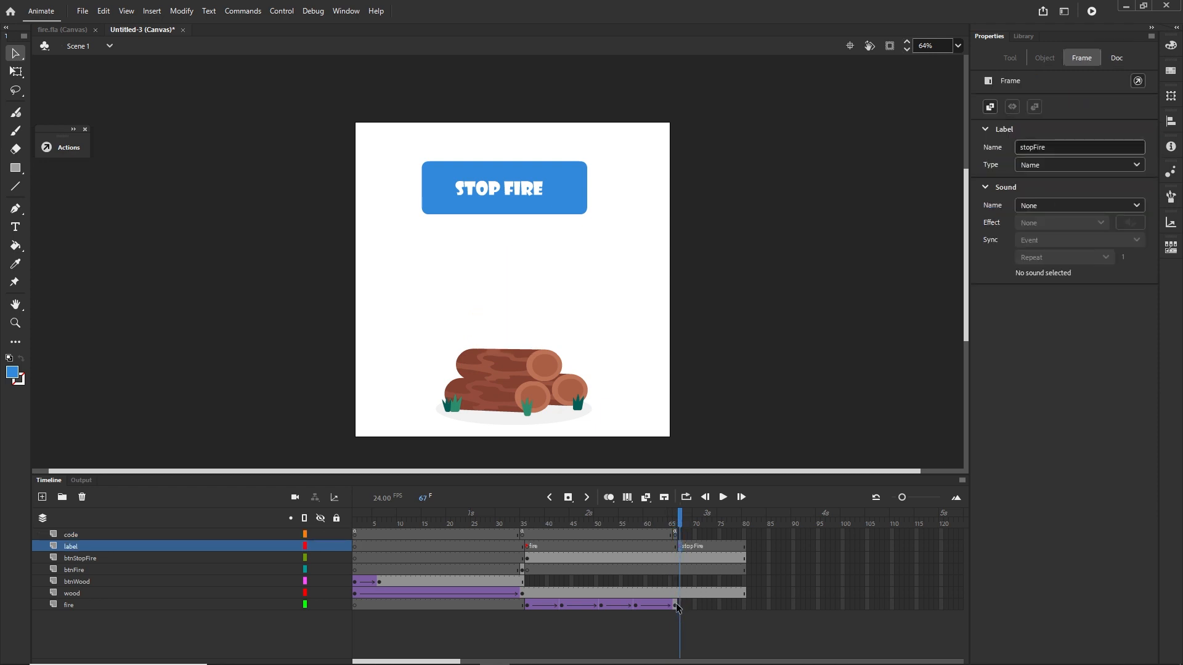
pyautogui.click(707, 626)
pyautogui.click(720, 605)
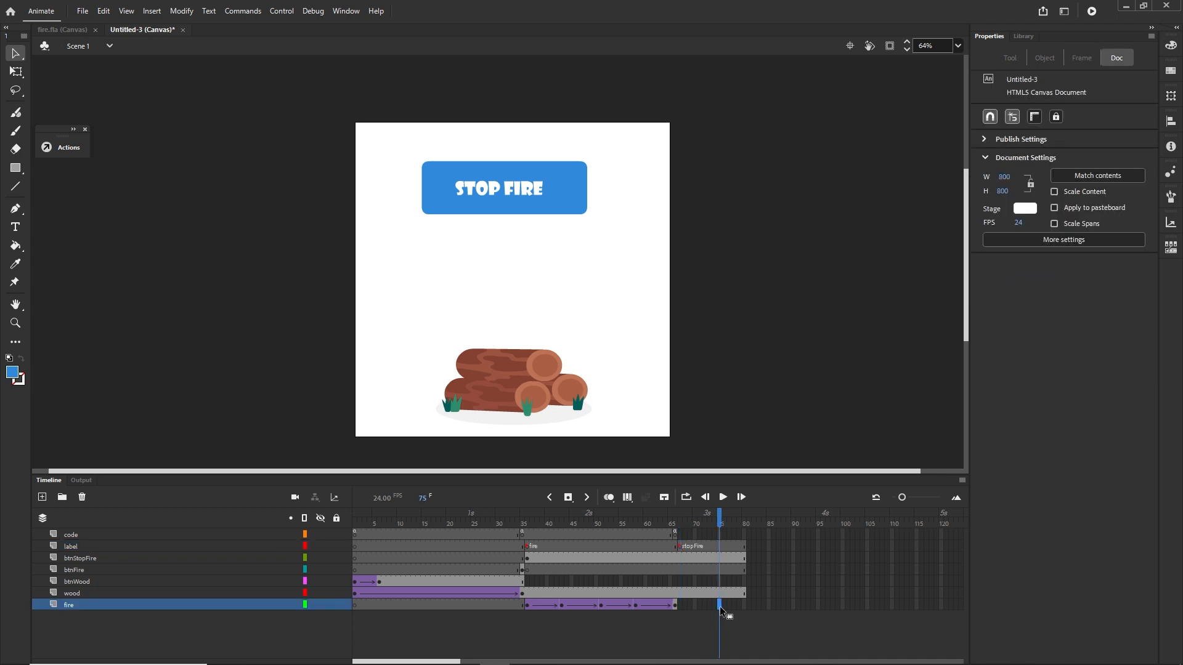
pyautogui.press('F5')
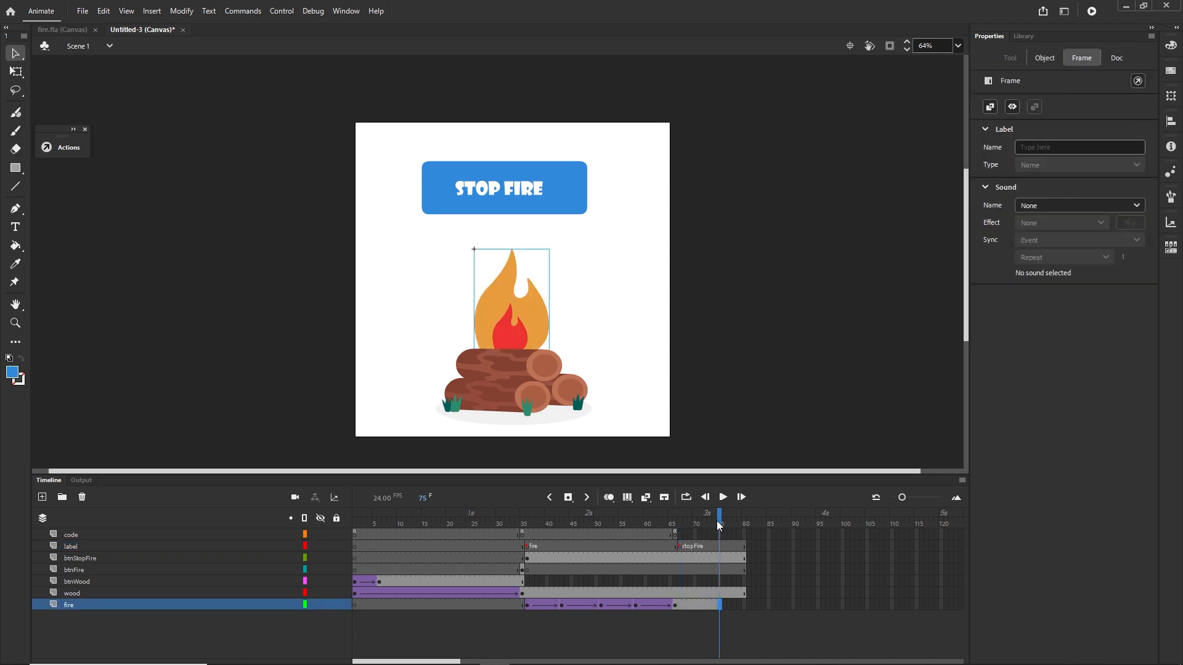
pyautogui.moveTo(720, 520); pyautogui.dragTo(695, 521)
pyautogui.moveTo(679, 605); pyautogui.dragTo(729, 601)
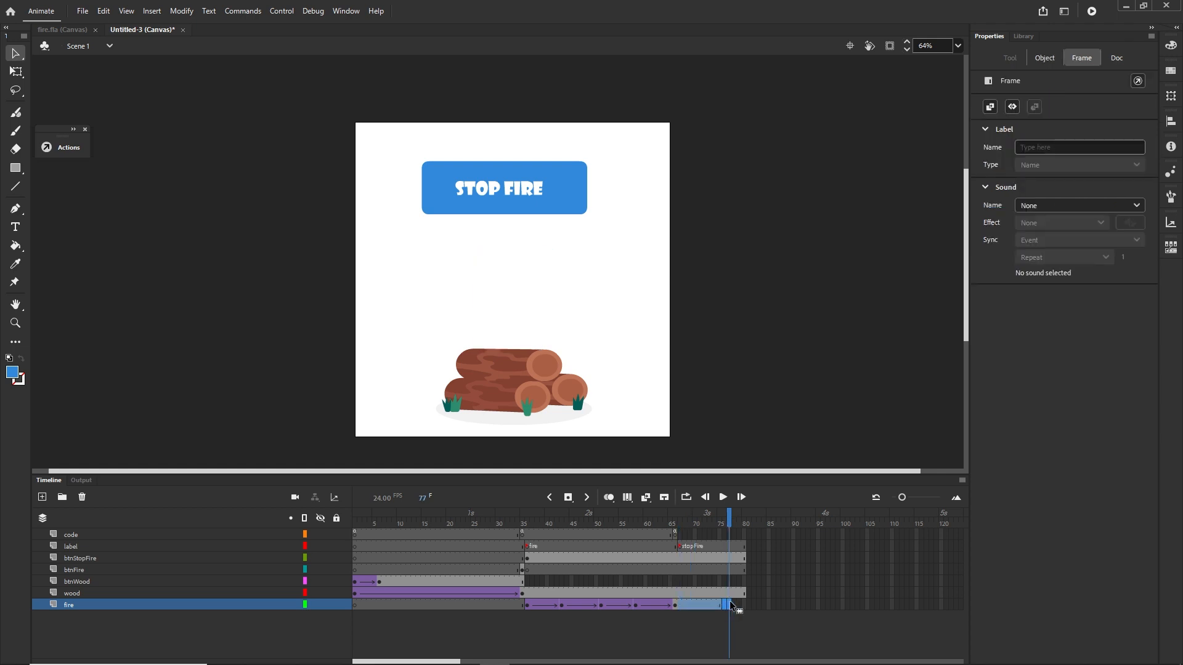
pyautogui.rightClick(698, 604)
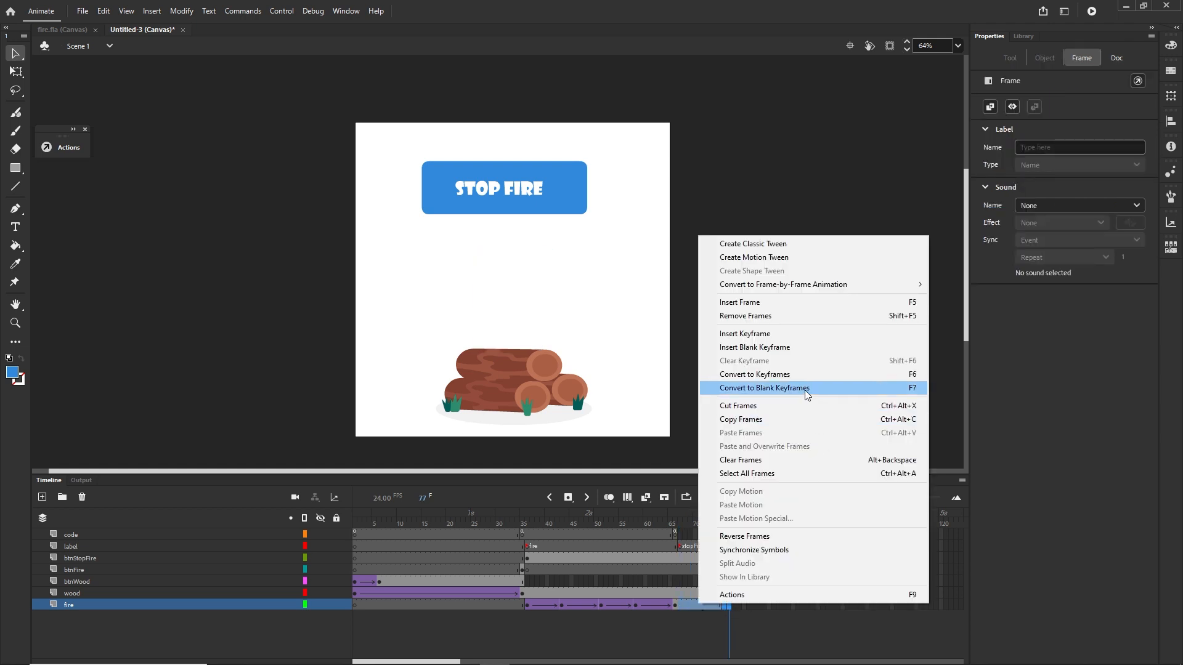
pyautogui.click(764, 316)
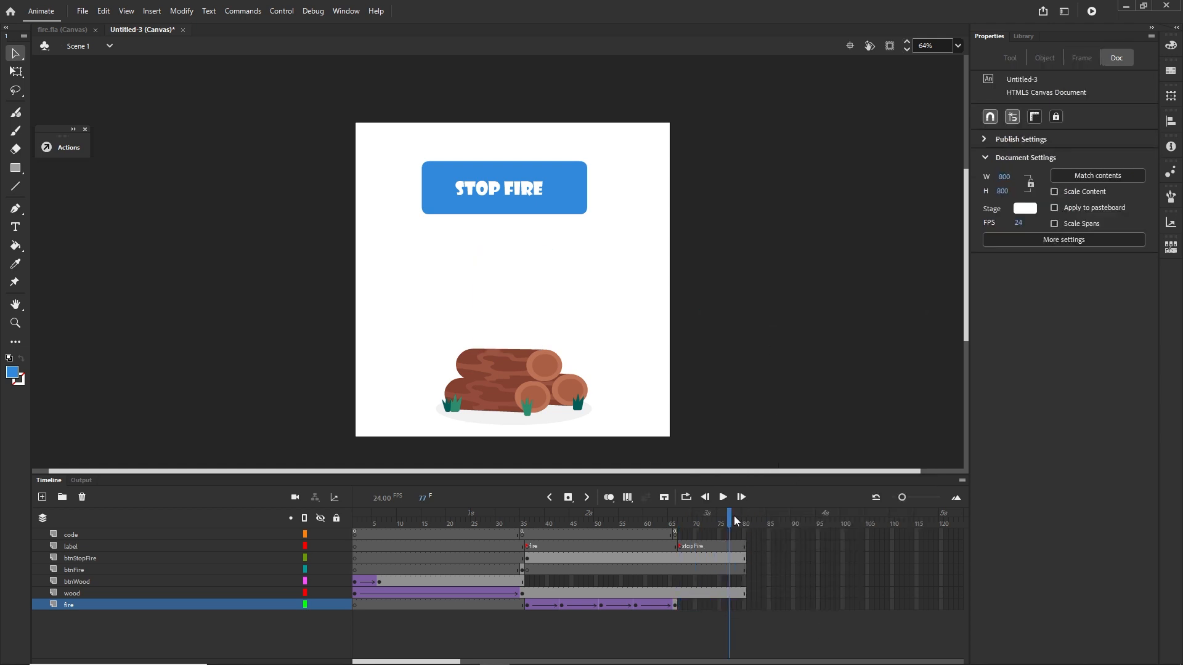
# Review the frames after the fire ends, test the movie in the browser with the Add Wood, Start Fire and Stop Fire buttons, and return to Animate
pyautogui.moveTo(734, 516); pyautogui.dragTo(677, 523)
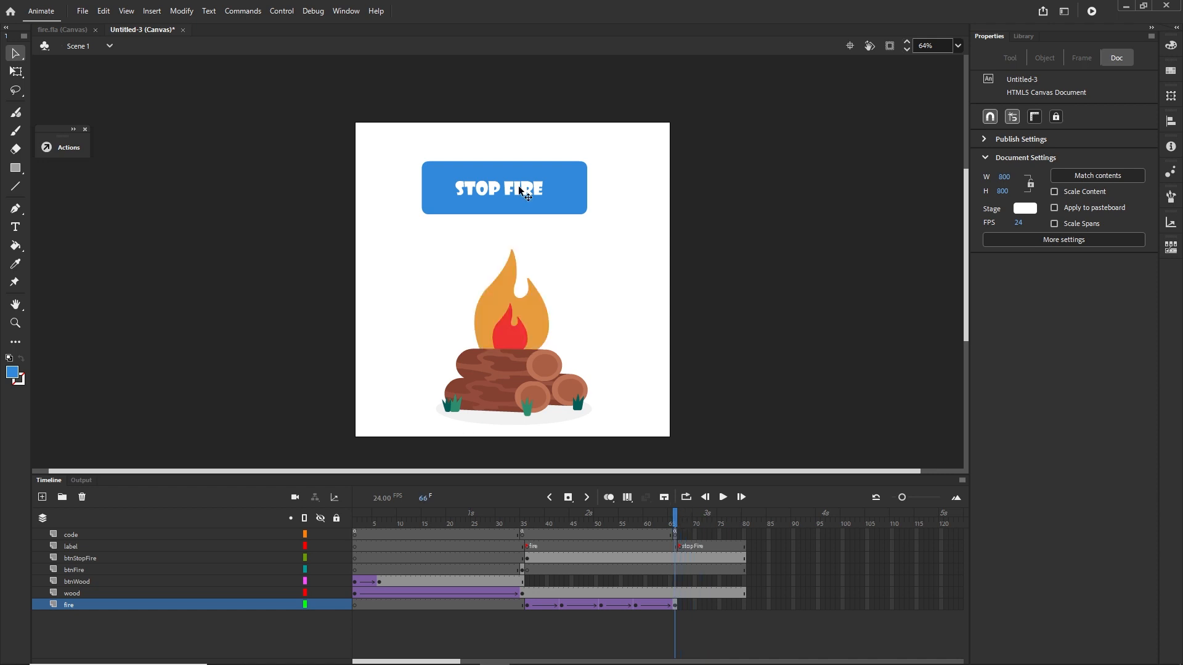
pyautogui.click(680, 520)
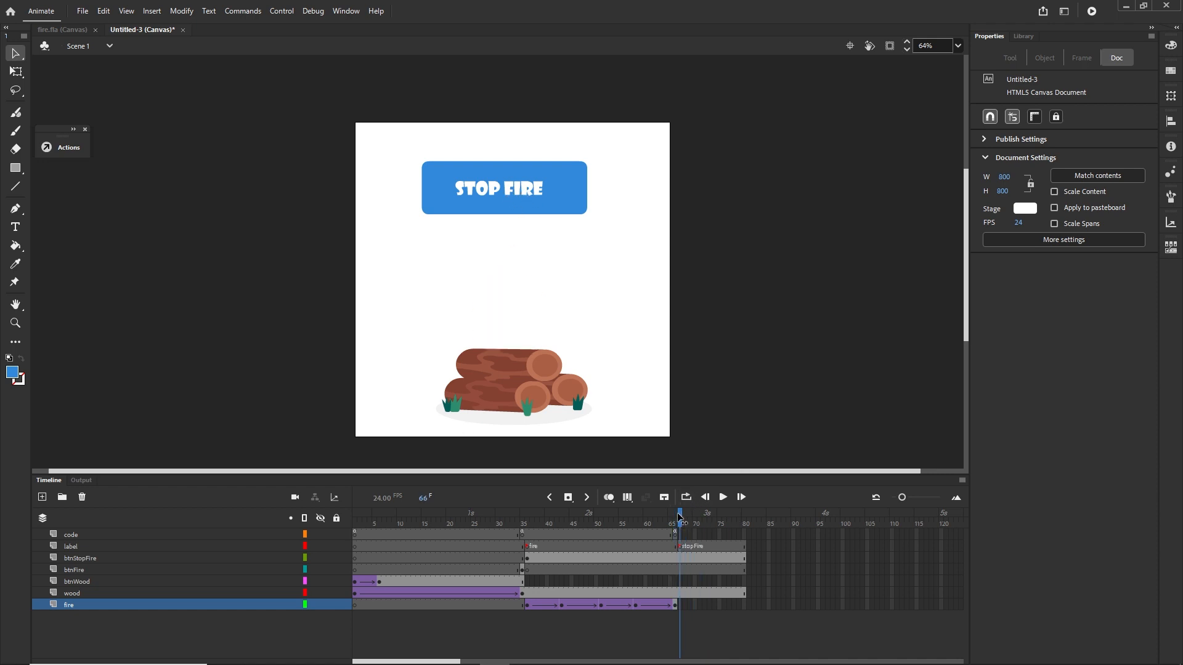
pyautogui.moveTo(682, 518); pyautogui.dragTo(745, 523)
pyautogui.hotkey('ctrl', 'Return')
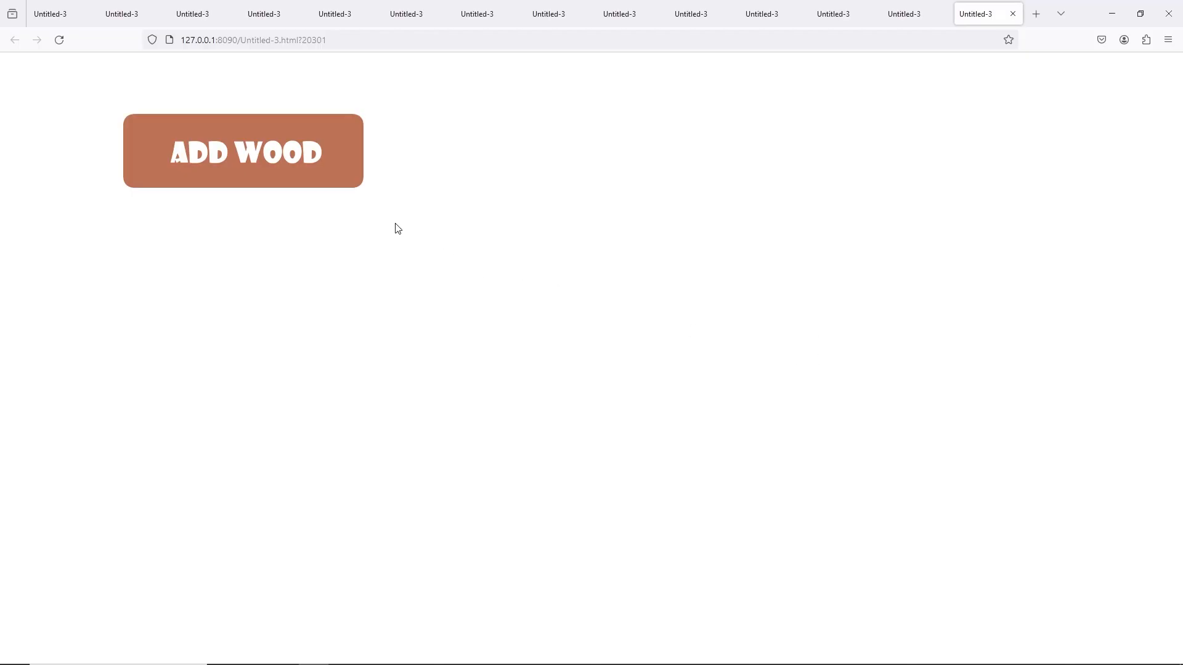
pyautogui.click(275, 146)
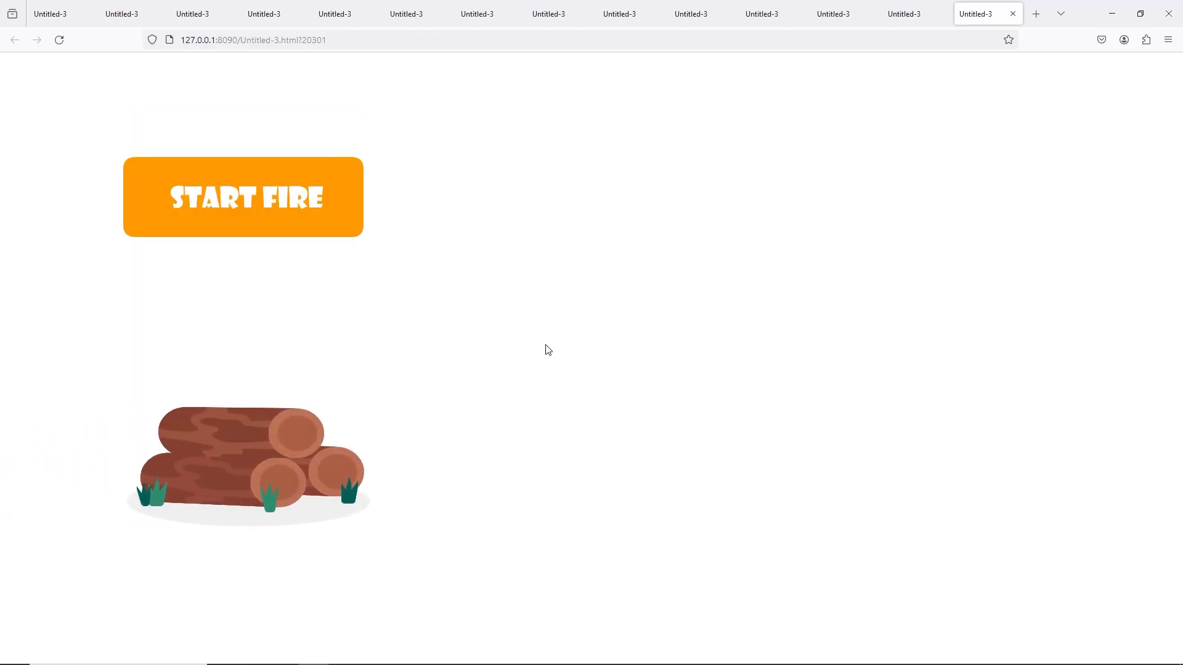
pyautogui.click(259, 202)
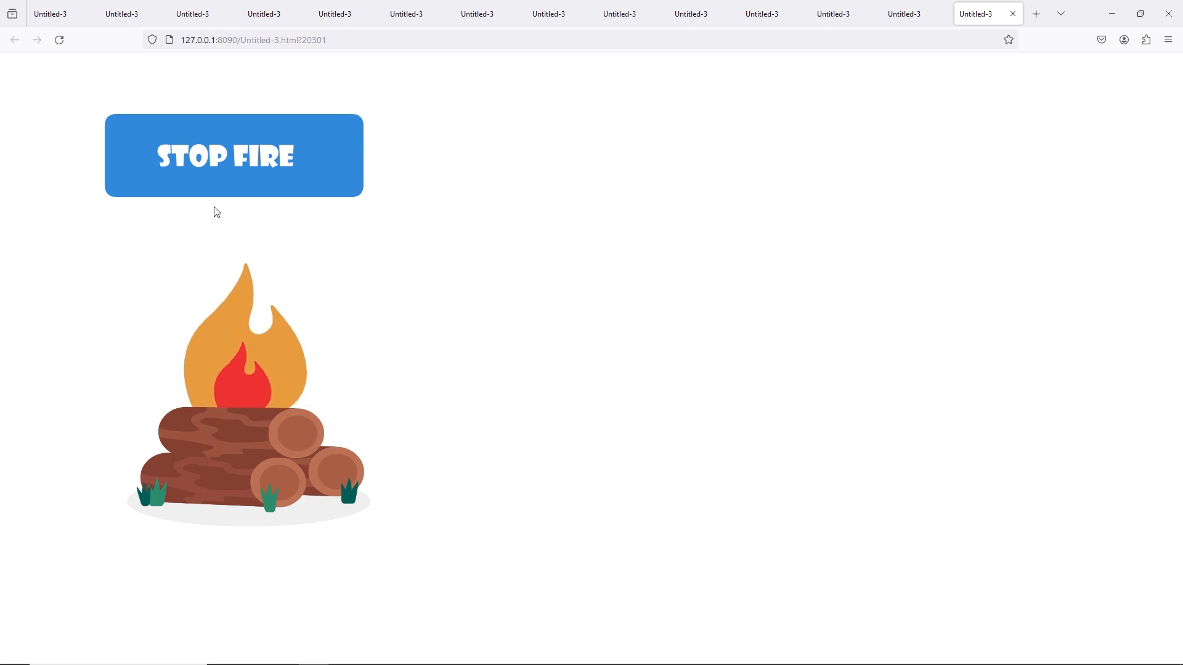
pyautogui.click(213, 165)
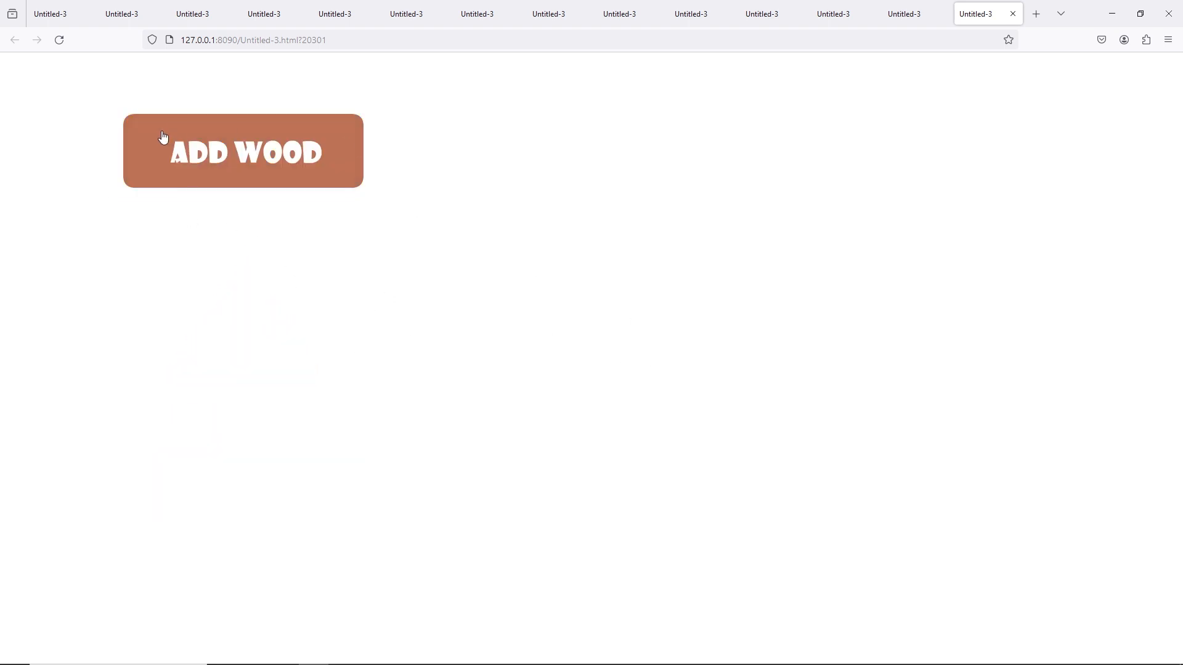
pyautogui.click(254, 157)
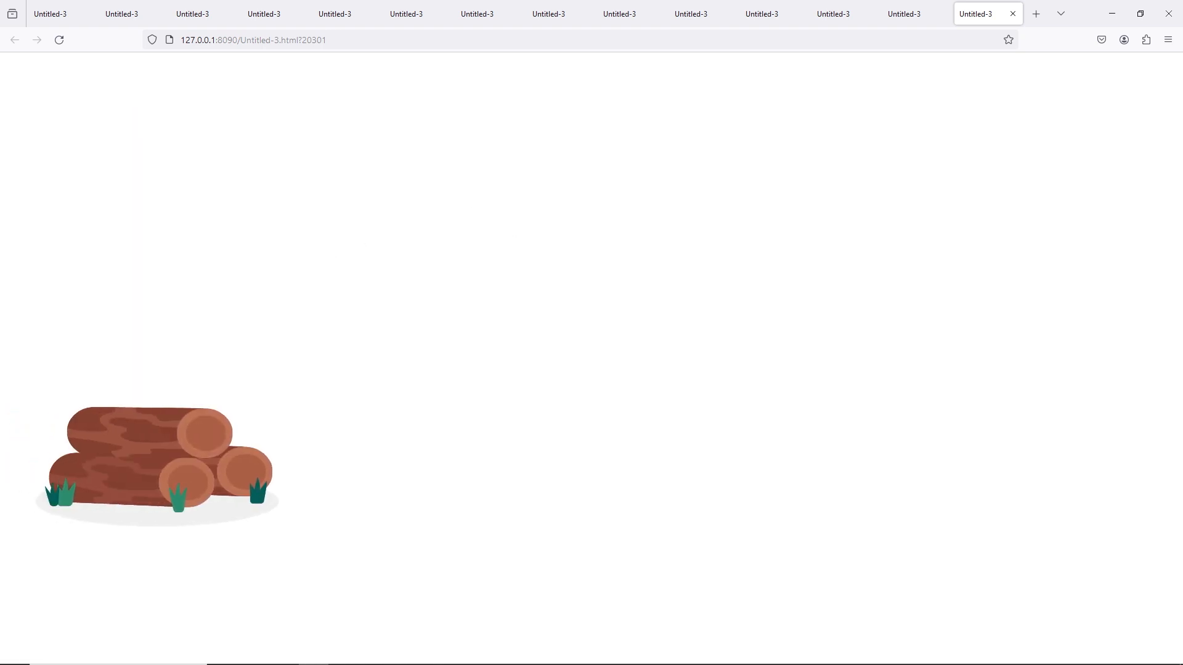
pyautogui.click(494, 660)
pyautogui.click(49, 481)
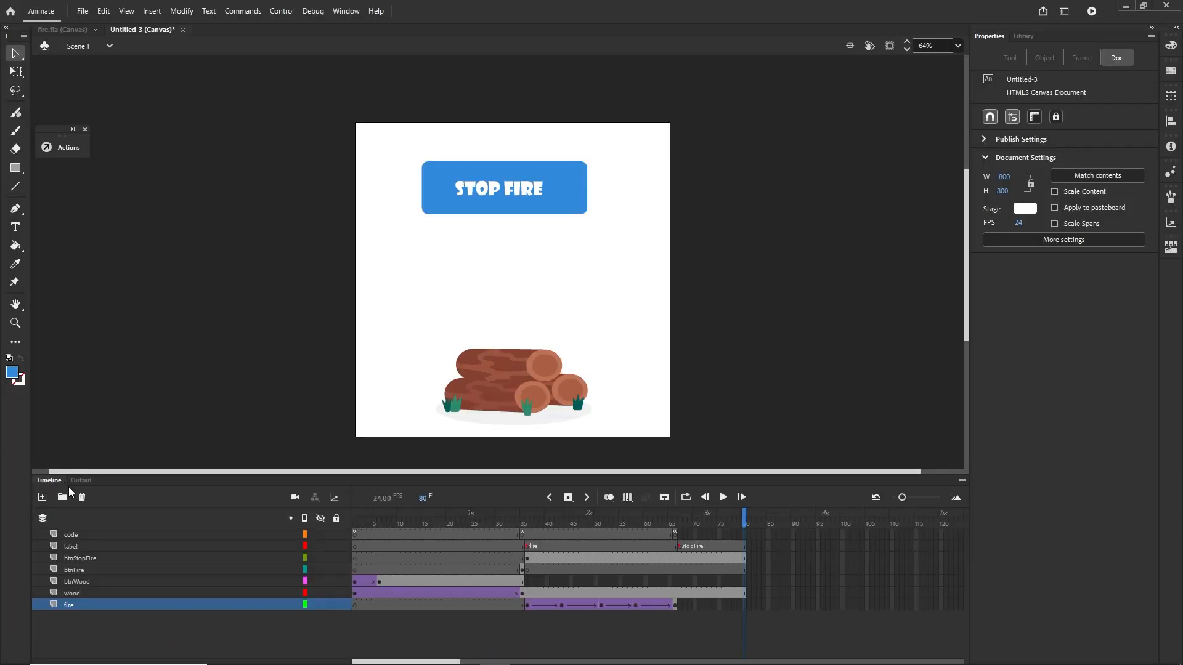
# Insert a blank keyframe at frame 80 of the code layer and give it the script this.stop();
pyautogui.moveTo(744, 519)
pyautogui.mouseDown()
pyautogui.moveTo(674, 525)
pyautogui.moveTo(744, 531)
pyautogui.mouseUp()
pyautogui.click(747, 535)
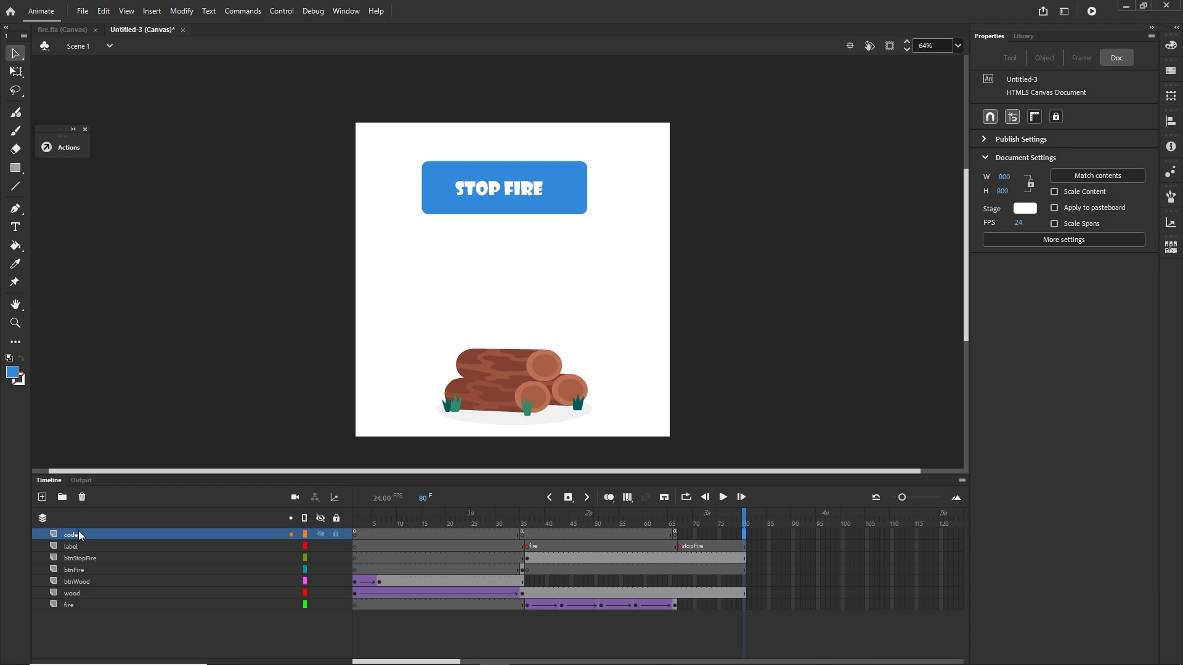
pyautogui.click(747, 535)
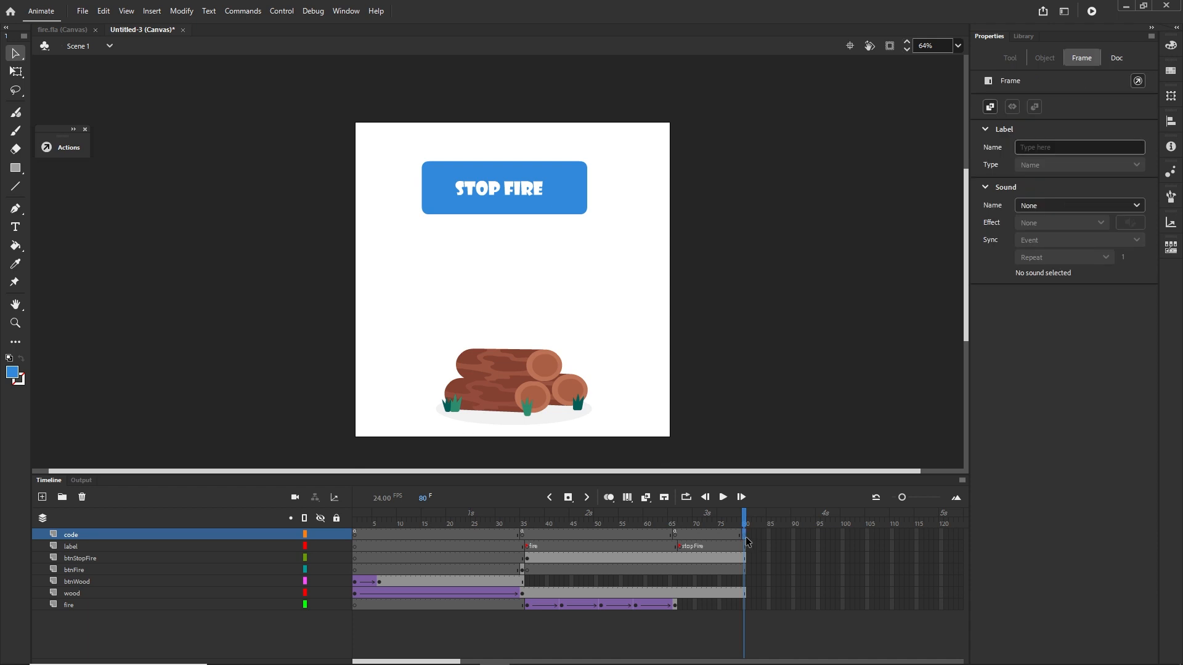
pyautogui.rightClick(747, 541)
pyautogui.click(767, 530)
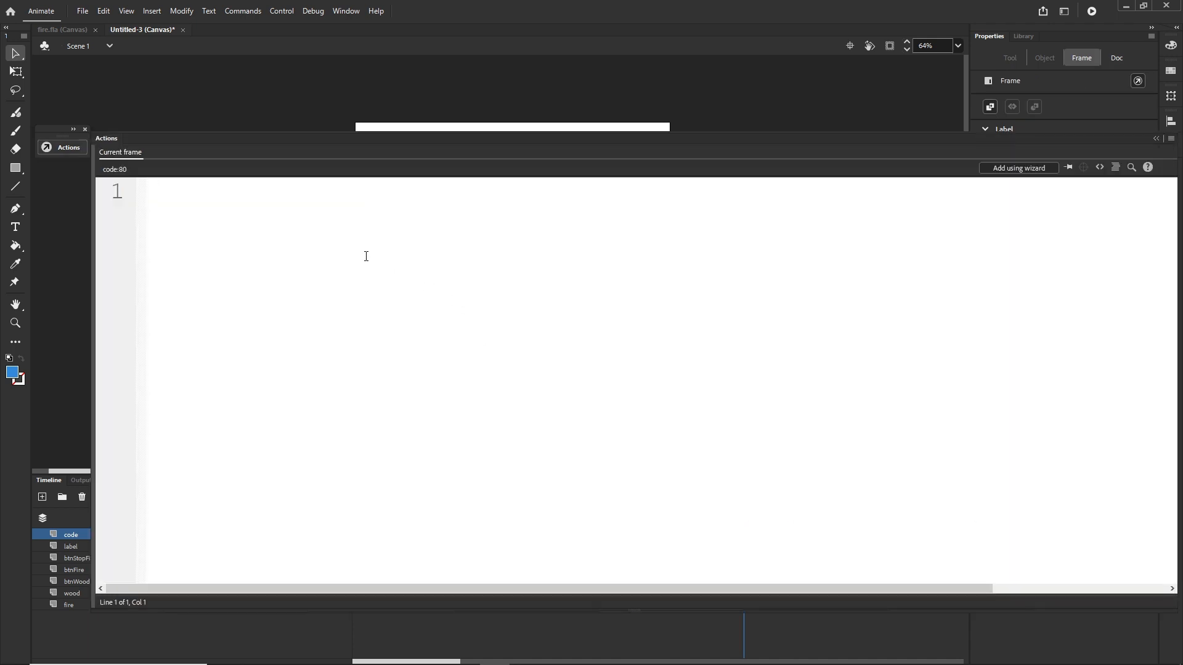
pyautogui.write('this.s')
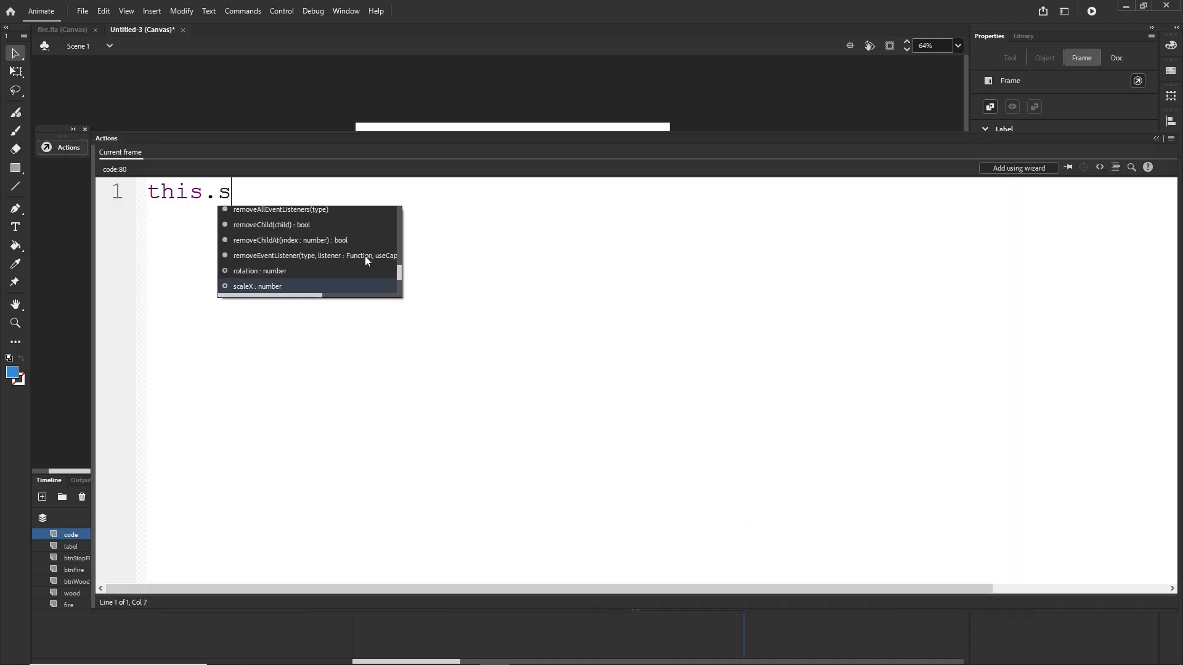
pyautogui.write('top(')
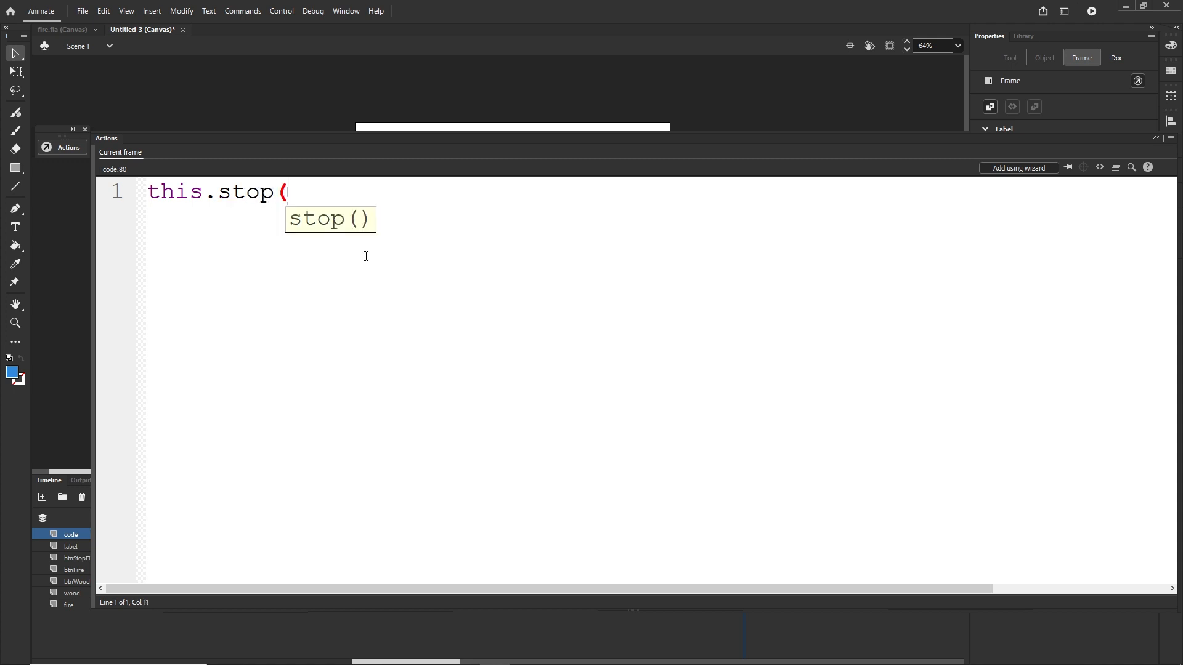
pyautogui.write(');')
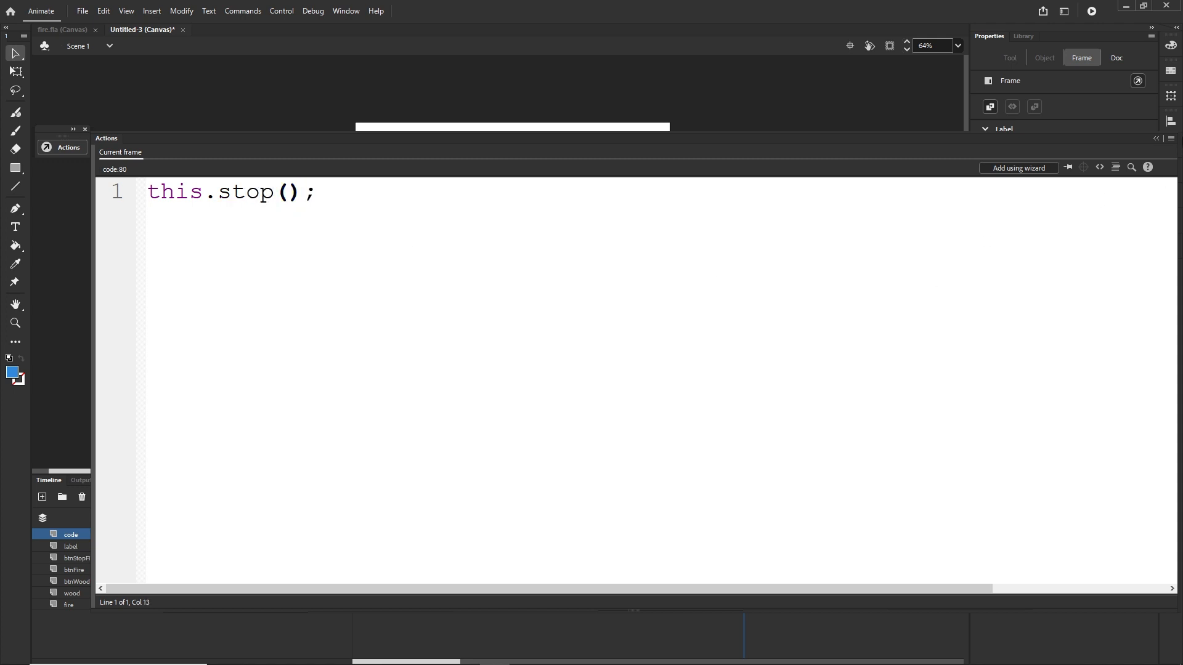
pyautogui.click(1157, 138)
pyautogui.click(819, 635)
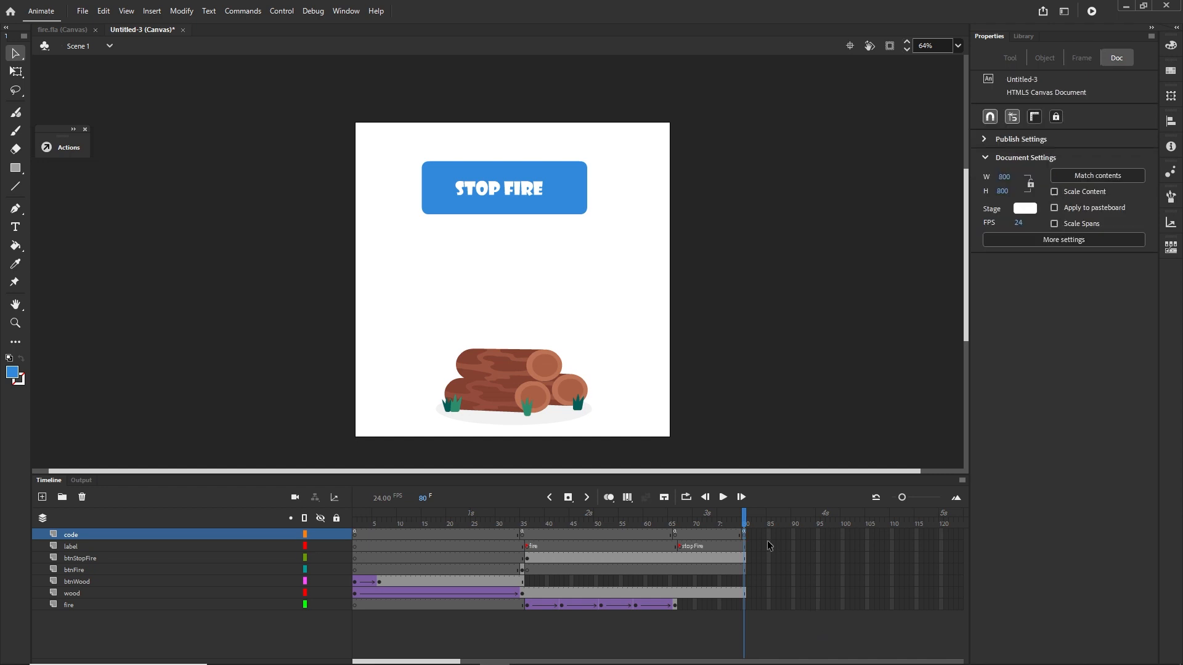
# Copy the START FIRE keyframe at frame 35 of the btnFire layer to frame 67, where the stopFire label starts
pyautogui.moveTo(744, 517); pyautogui.dragTo(528, 525)
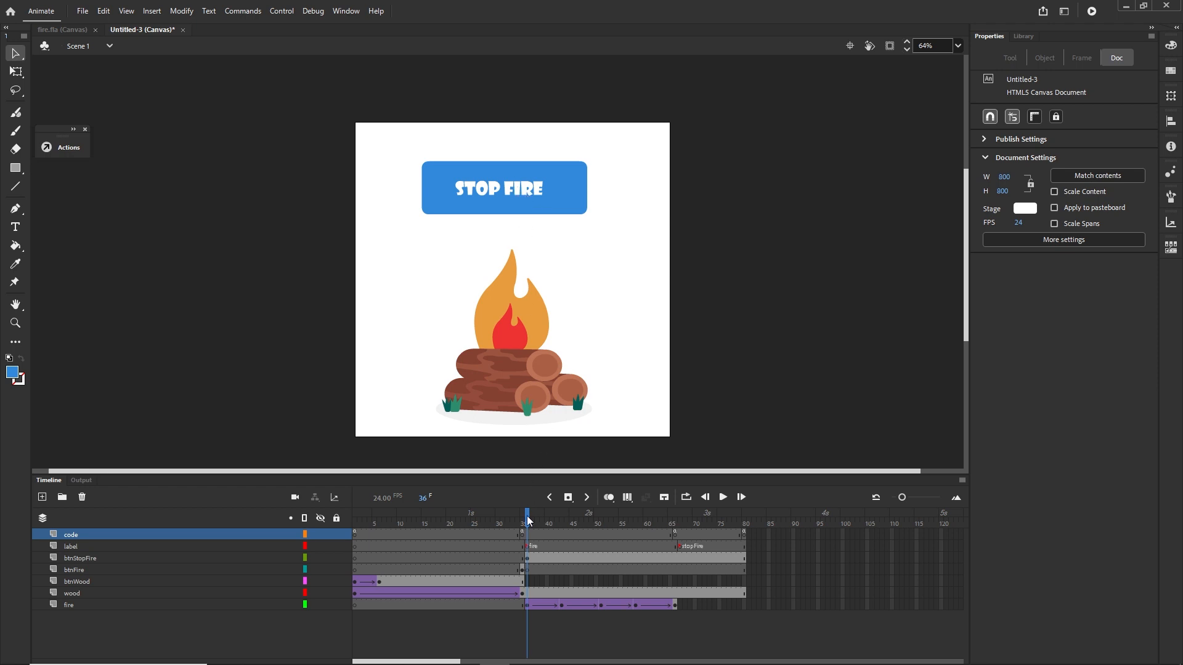
pyautogui.click(651, 525)
pyautogui.moveTo(650, 528); pyautogui.dragTo(680, 531)
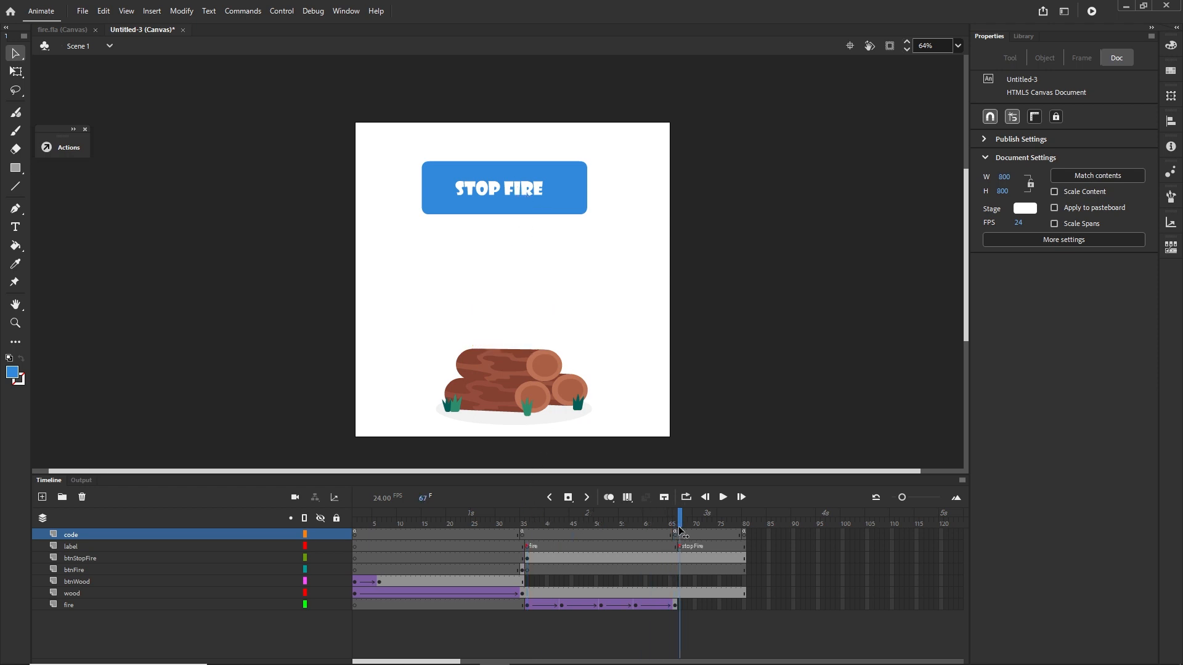
pyautogui.click(679, 560)
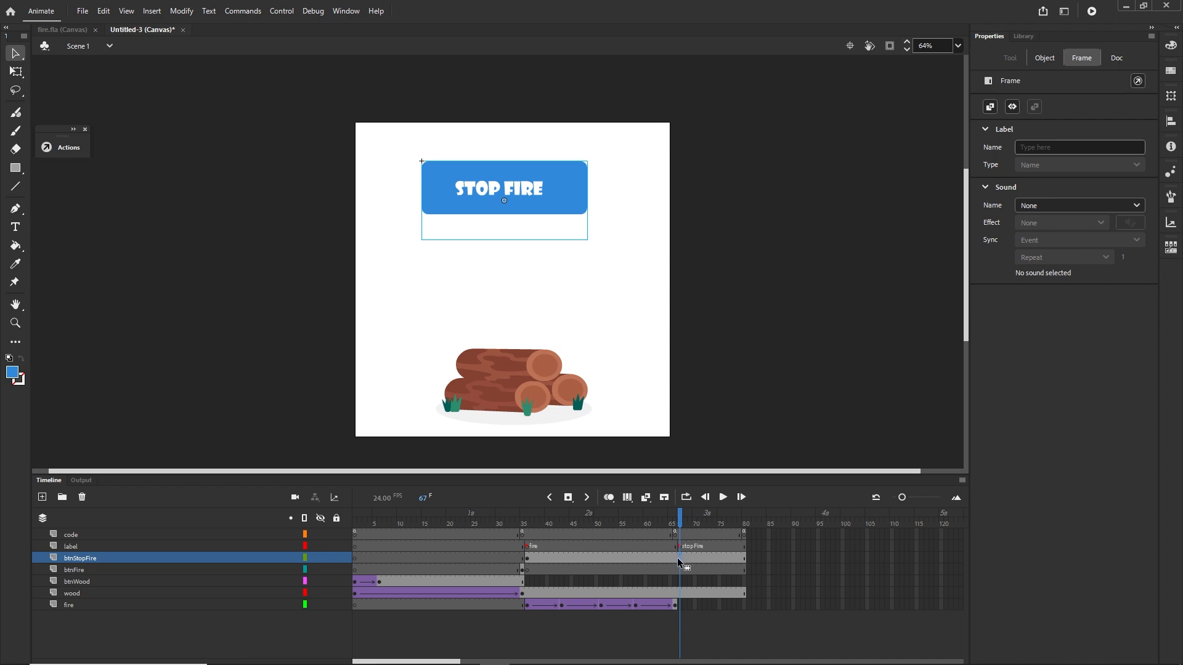
pyautogui.click(522, 573)
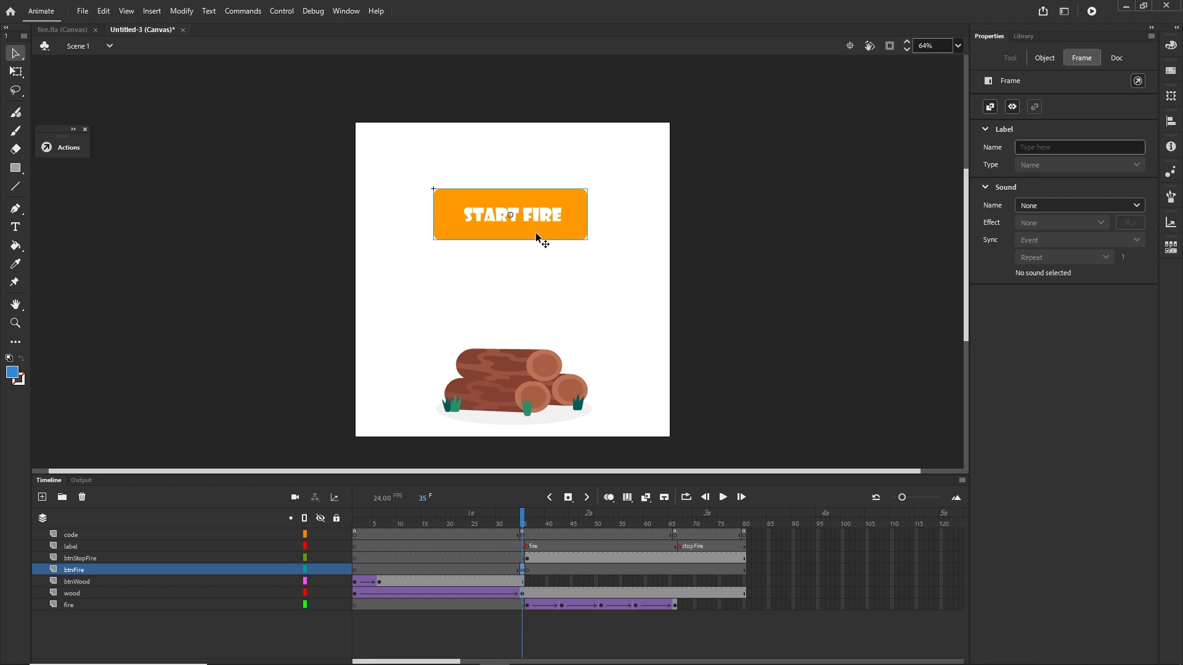
pyautogui.click(648, 642)
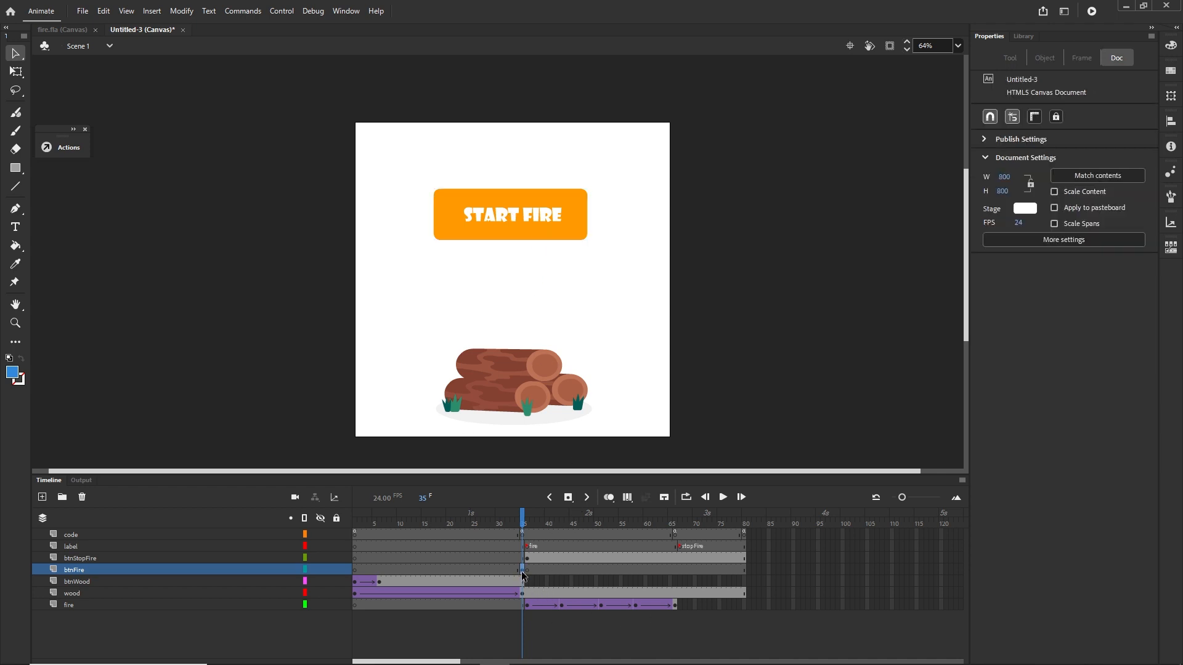
pyautogui.click(523, 573)
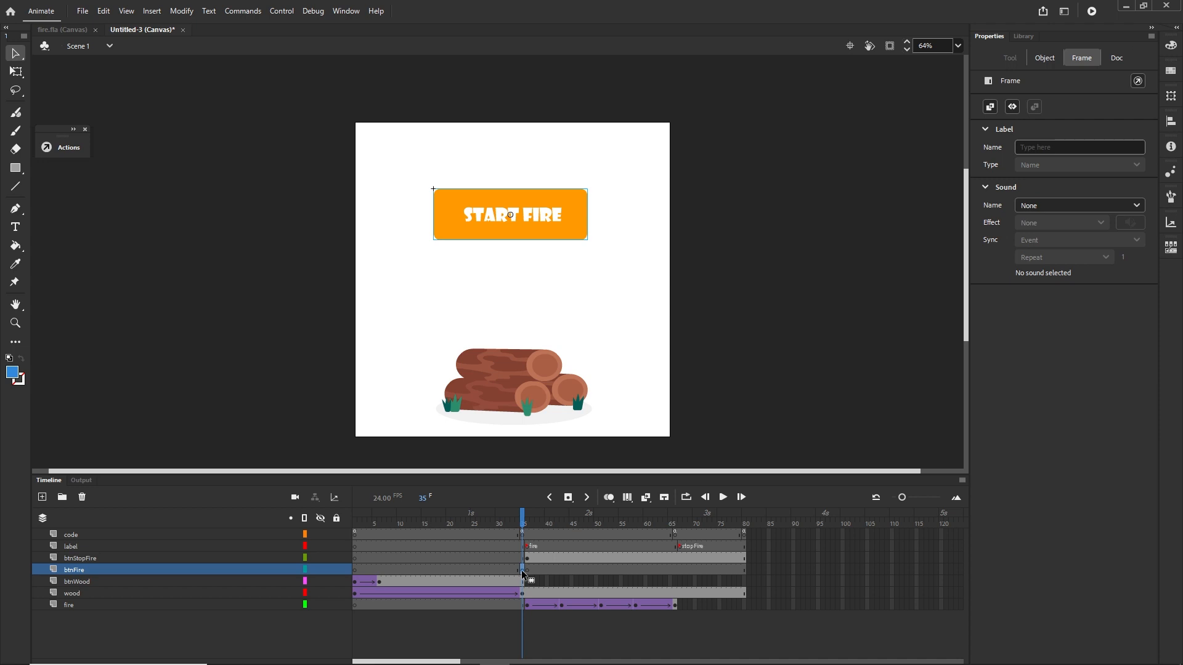
pyautogui.moveTo(522, 574); pyautogui.dragTo(679, 566)
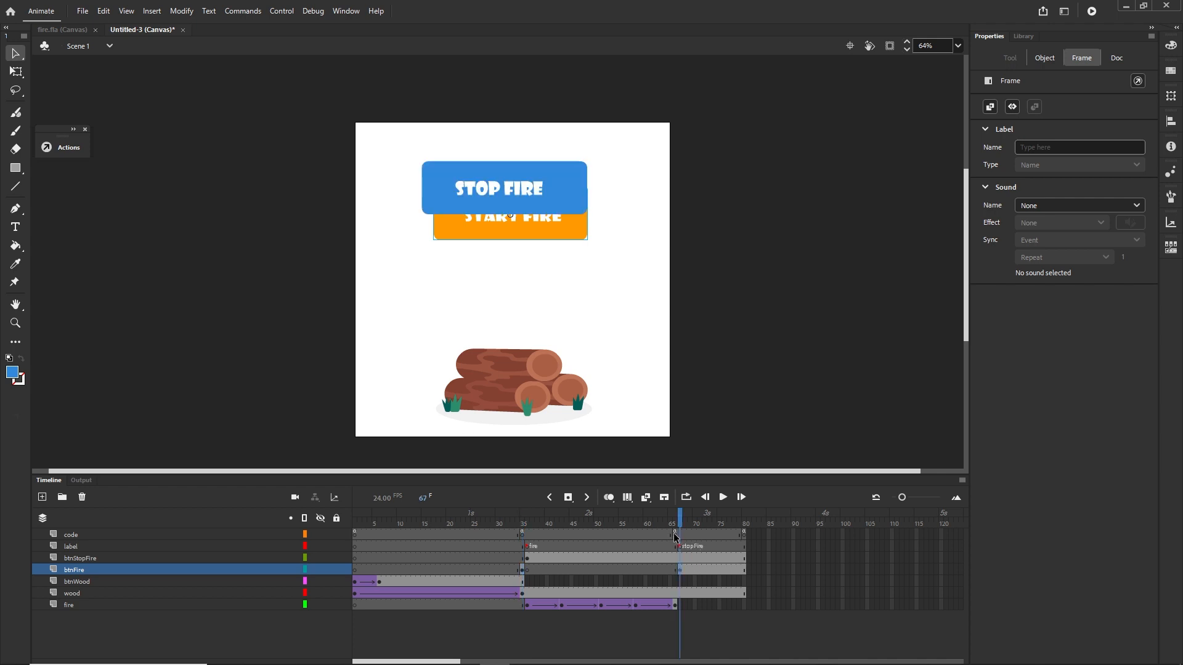
pyautogui.click(674, 537)
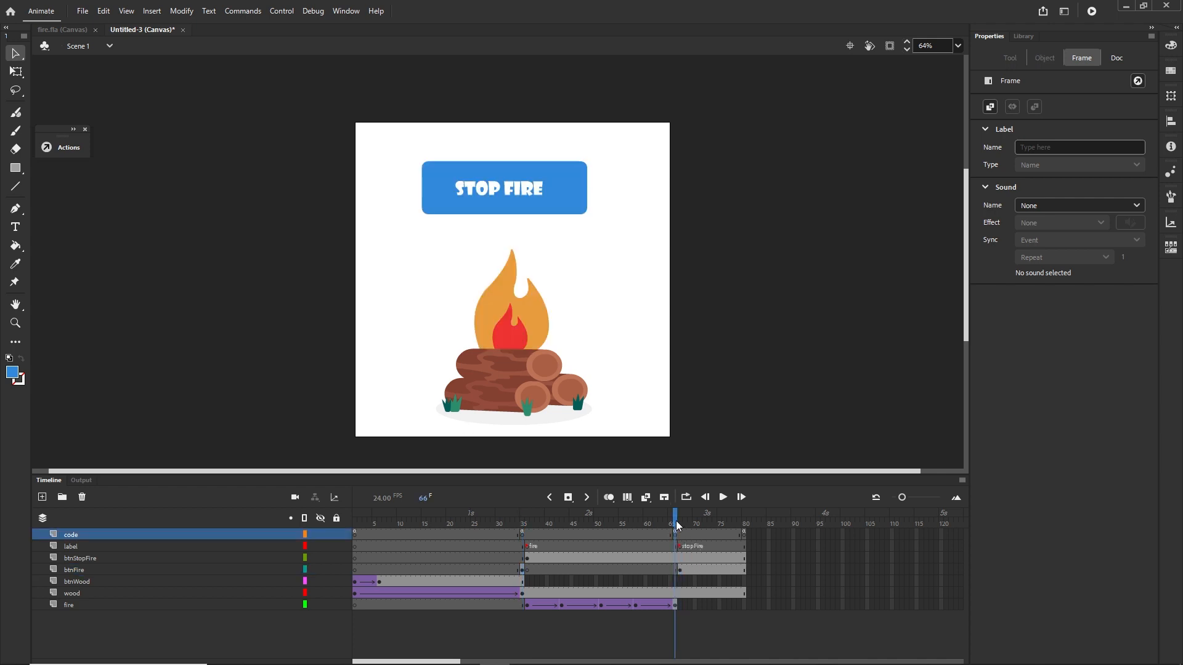
pyautogui.moveTo(676, 523); pyautogui.dragTo(680, 546)
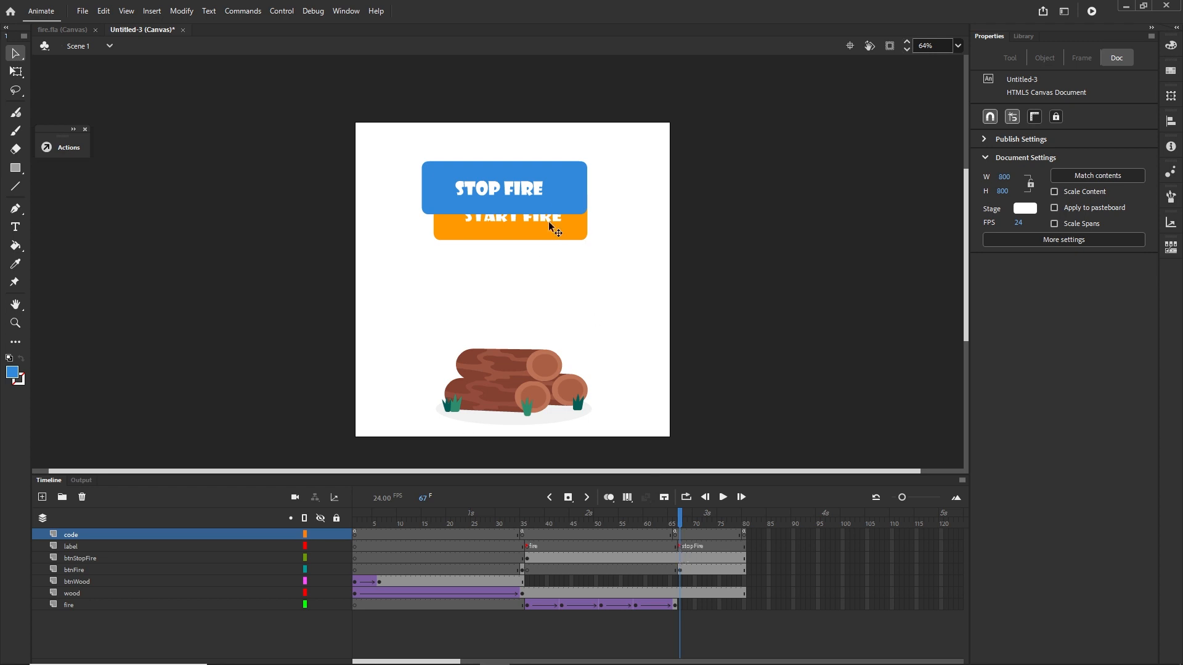
# Insert keyframes at frames 66 and 67 of the btnStopFire layer and hide the frame 67 STOP FIRE button with an Alpha color effect
pyautogui.click(677, 558)
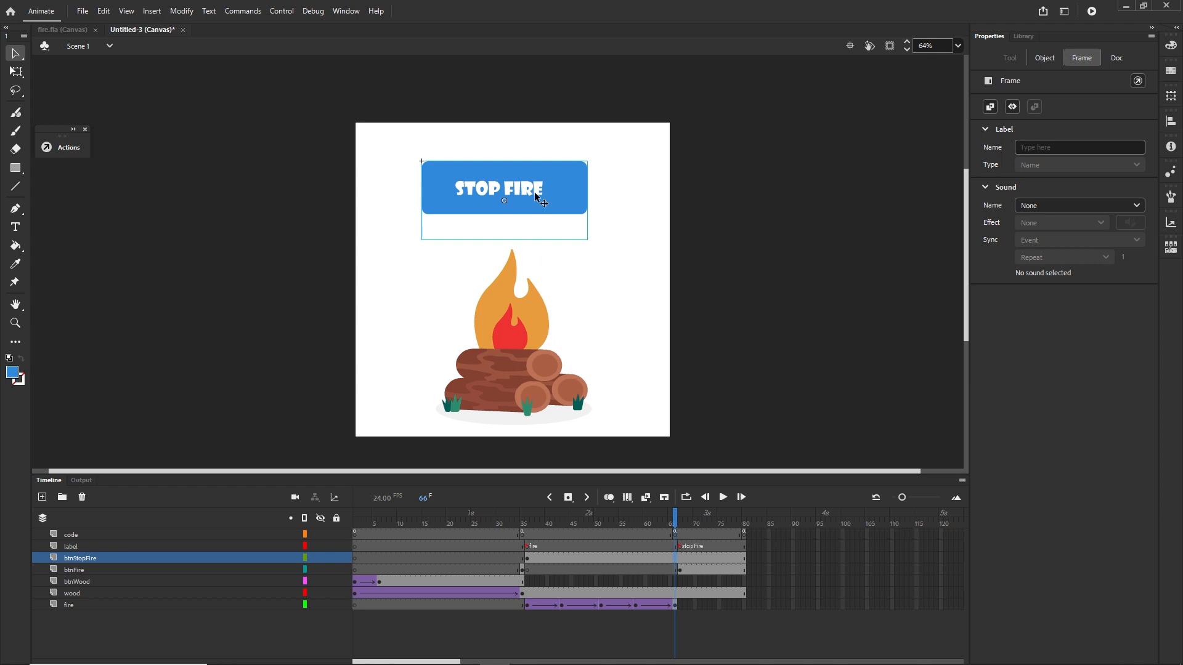
pyautogui.click(681, 560)
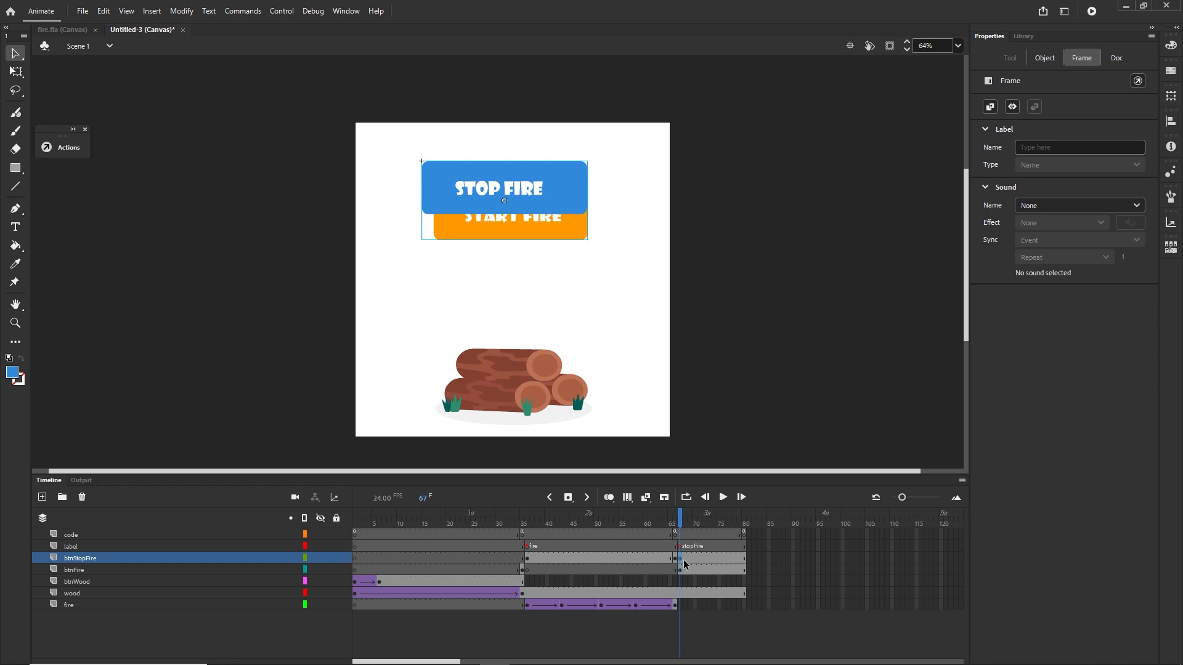
pyautogui.click(546, 198)
pyautogui.click(1137, 235)
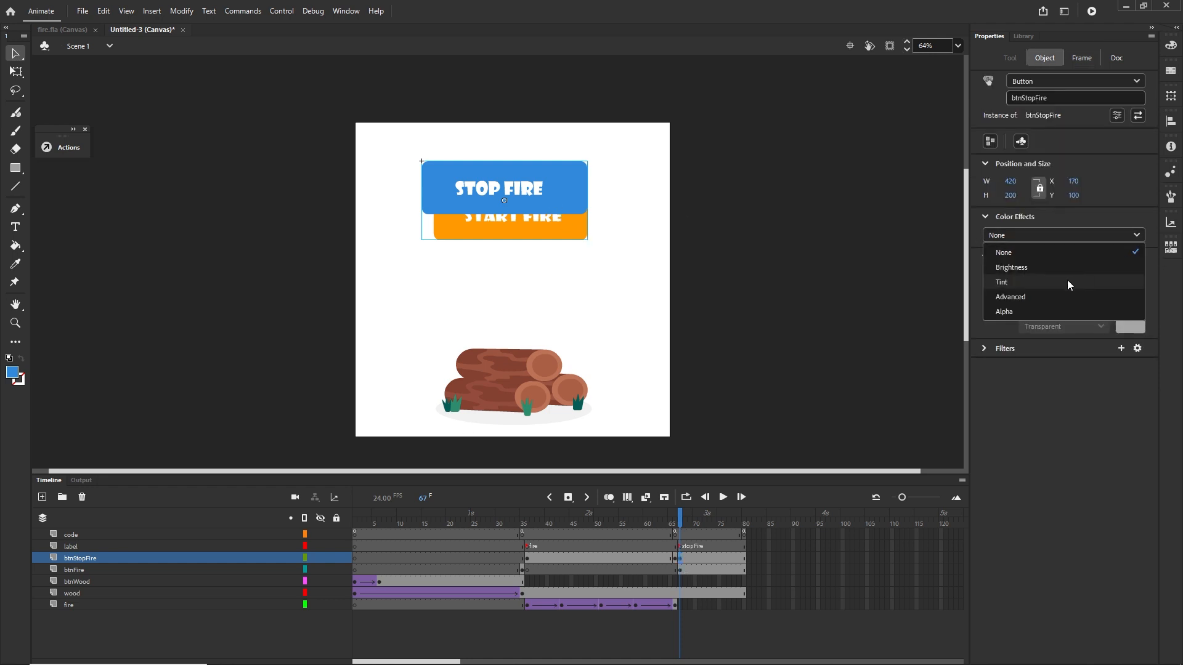
pyautogui.click(1018, 315)
pyautogui.click(812, 414)
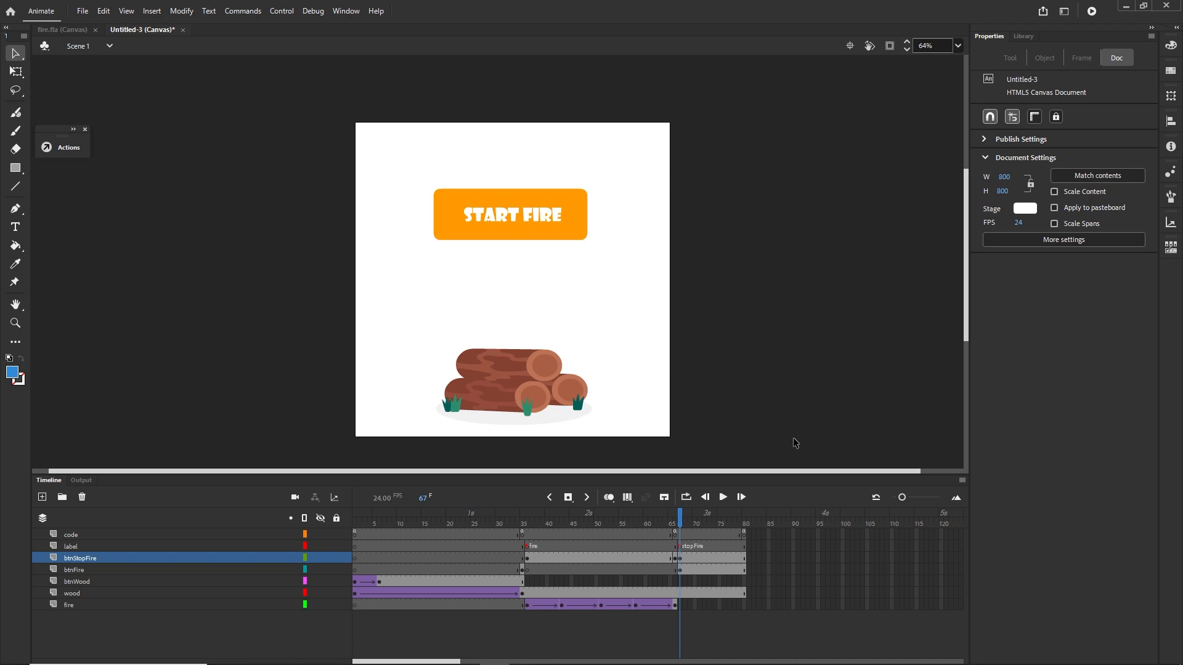
# Test the movie in the browser by adding wood, starting, stopping and restarting the fire, then return to the timeline in Animate
pyautogui.moveTo(680, 519); pyautogui.dragTo(526, 524)
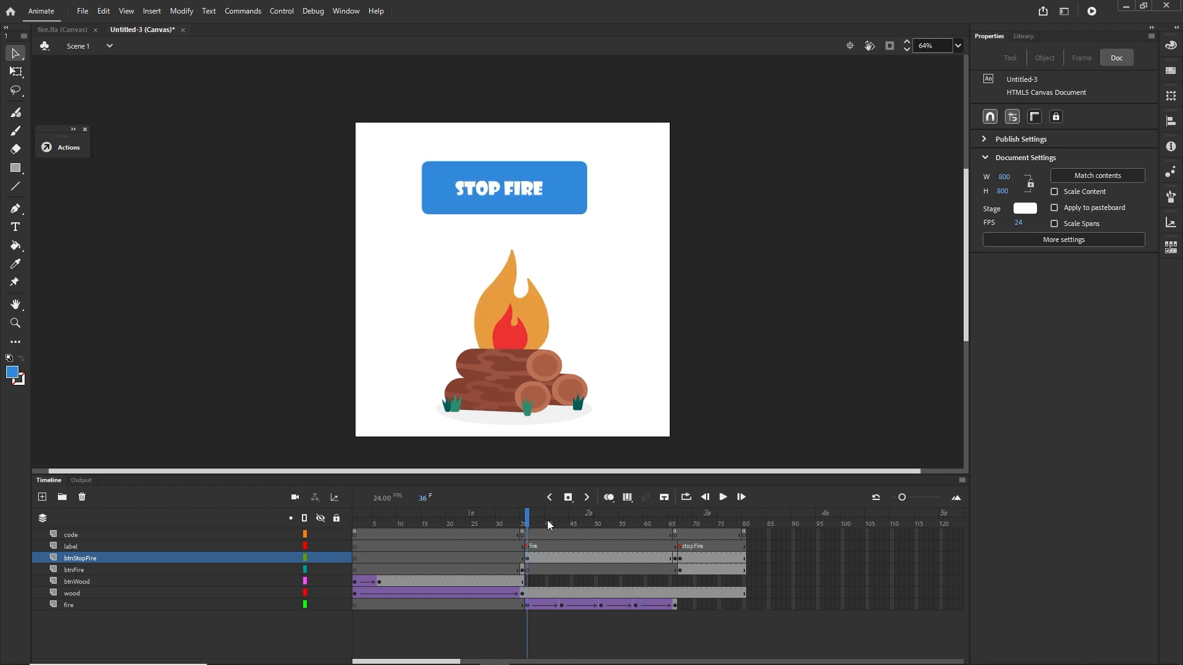
pyautogui.hotkey('ctrl', 'Return')
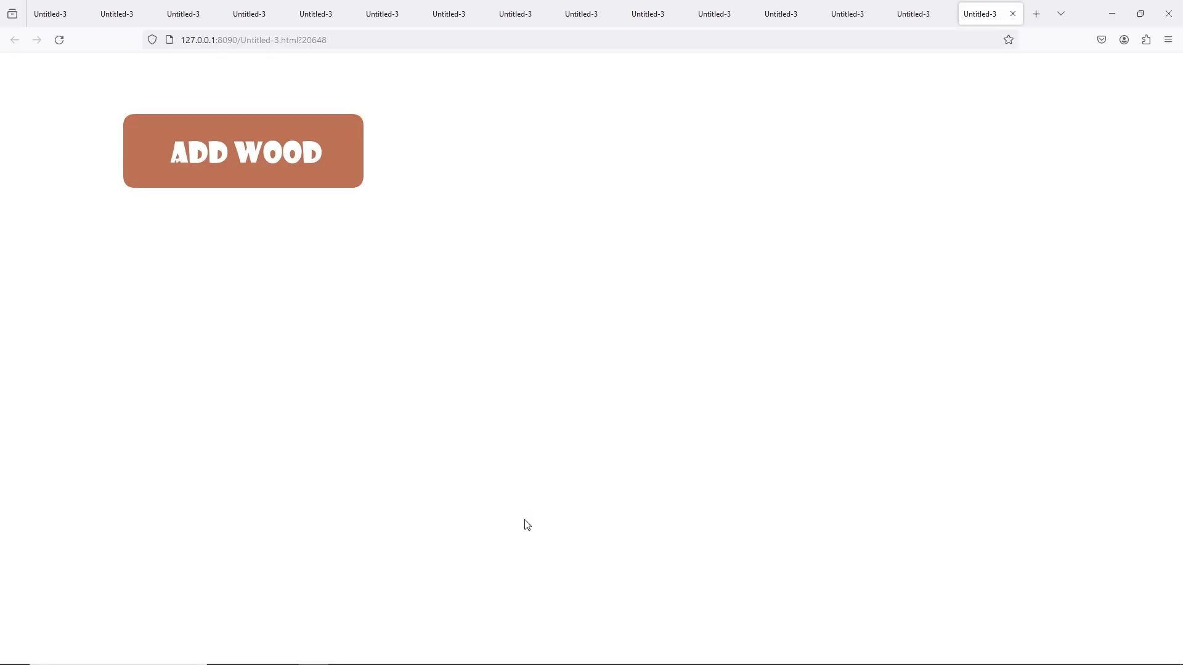
pyautogui.click(261, 174)
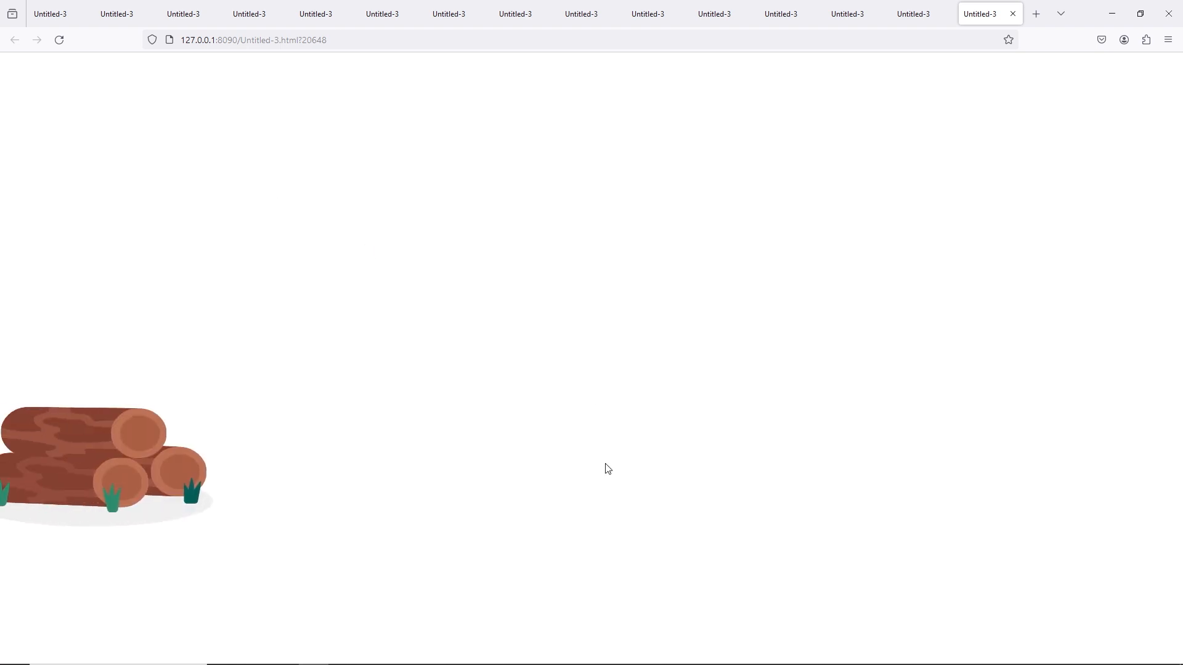
pyautogui.click(272, 220)
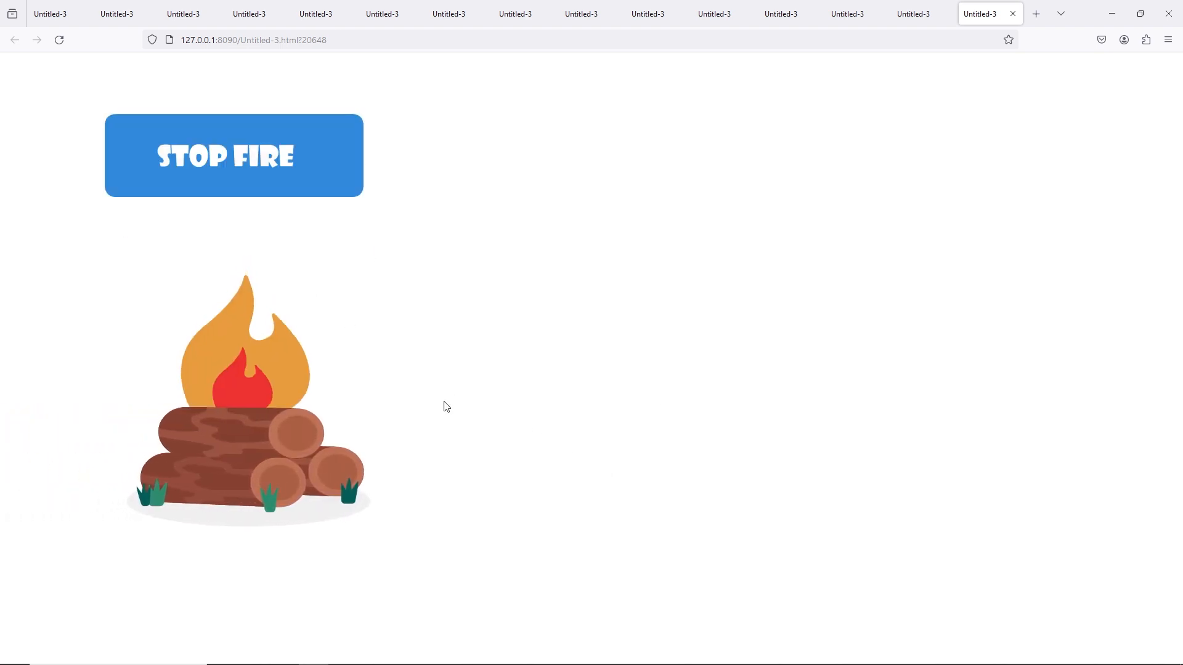
pyautogui.click(279, 191)
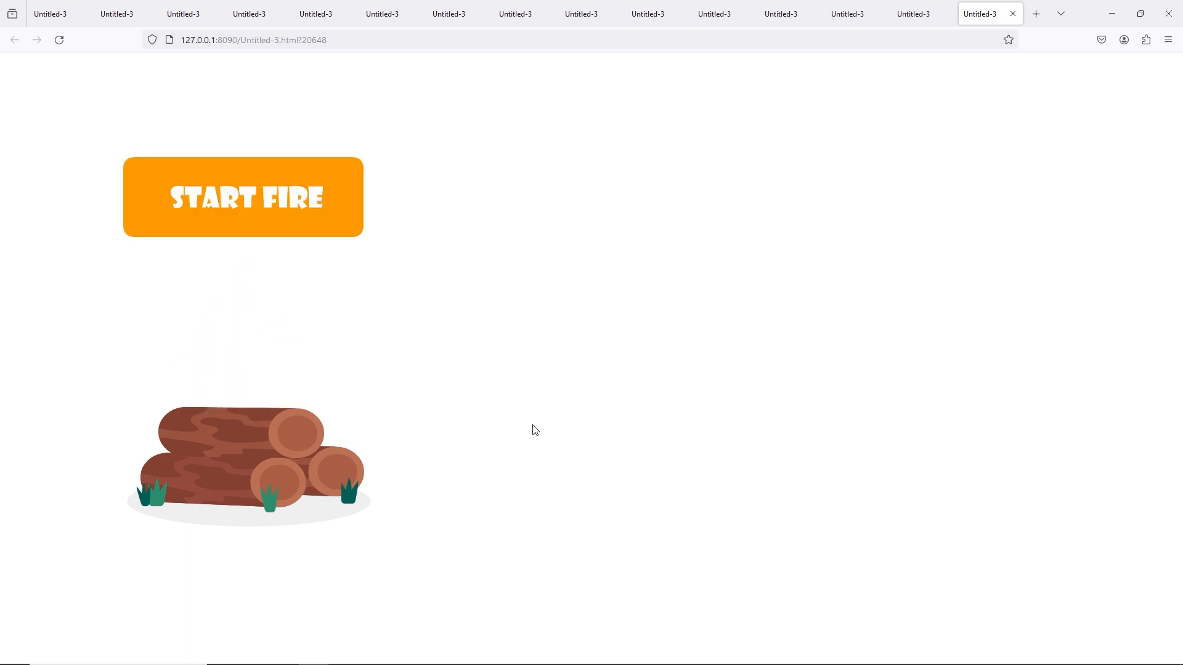
pyautogui.click(247, 197)
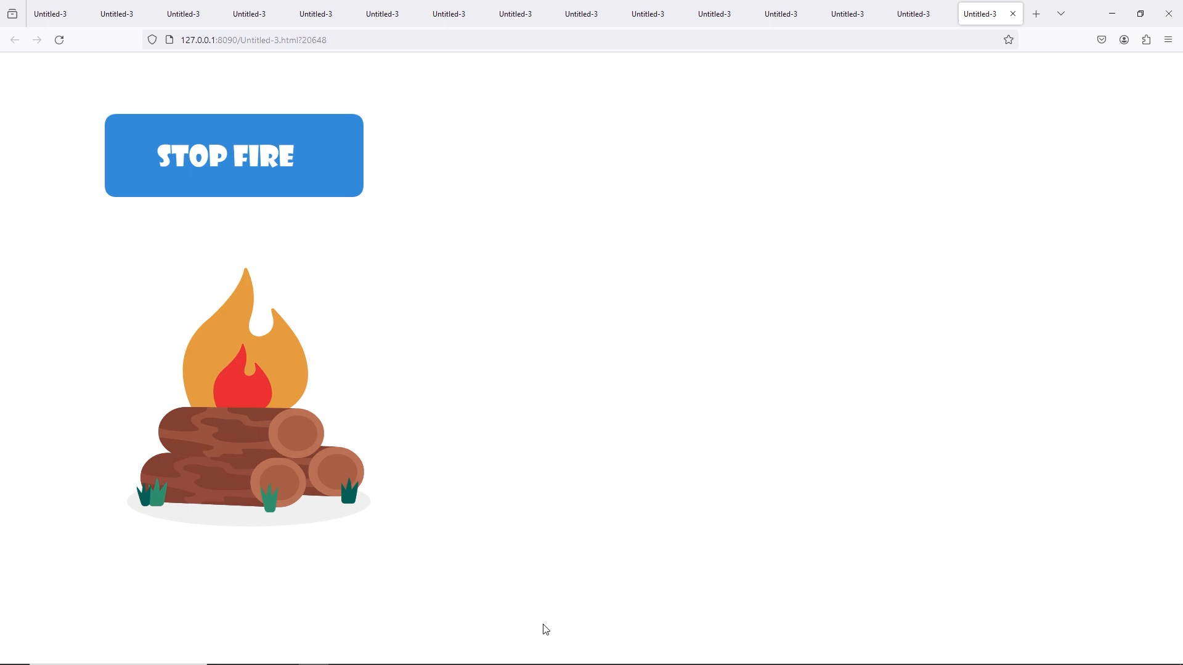
pyautogui.click(242, 178)
pyautogui.click(283, 211)
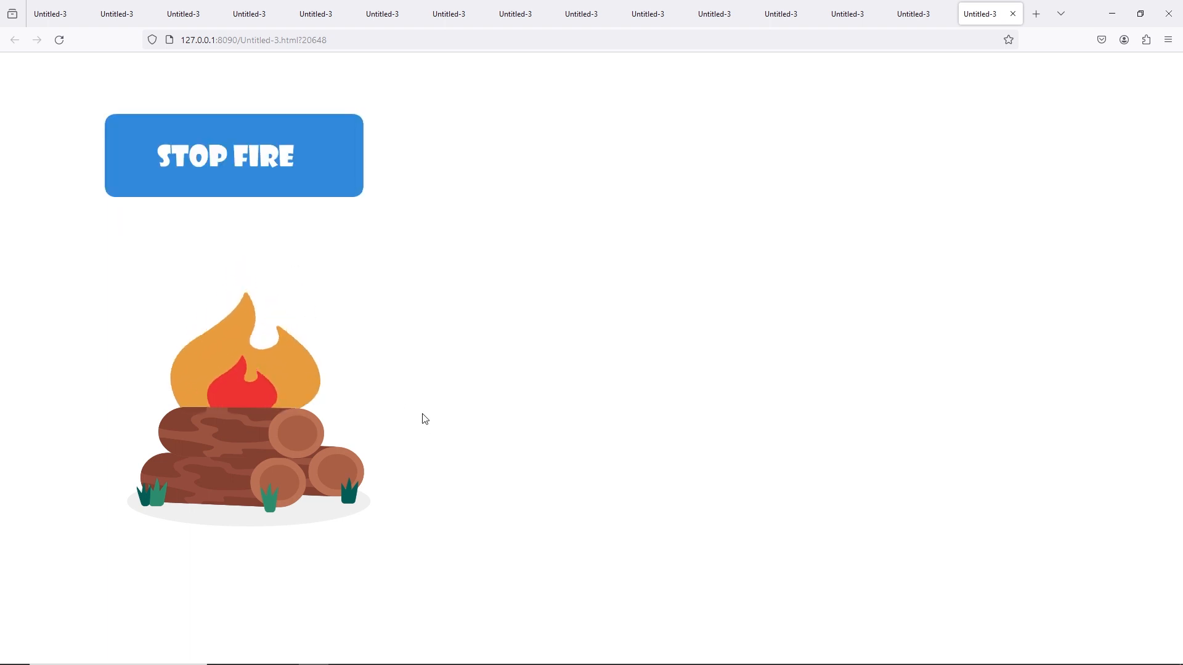
pyautogui.click(495, 654)
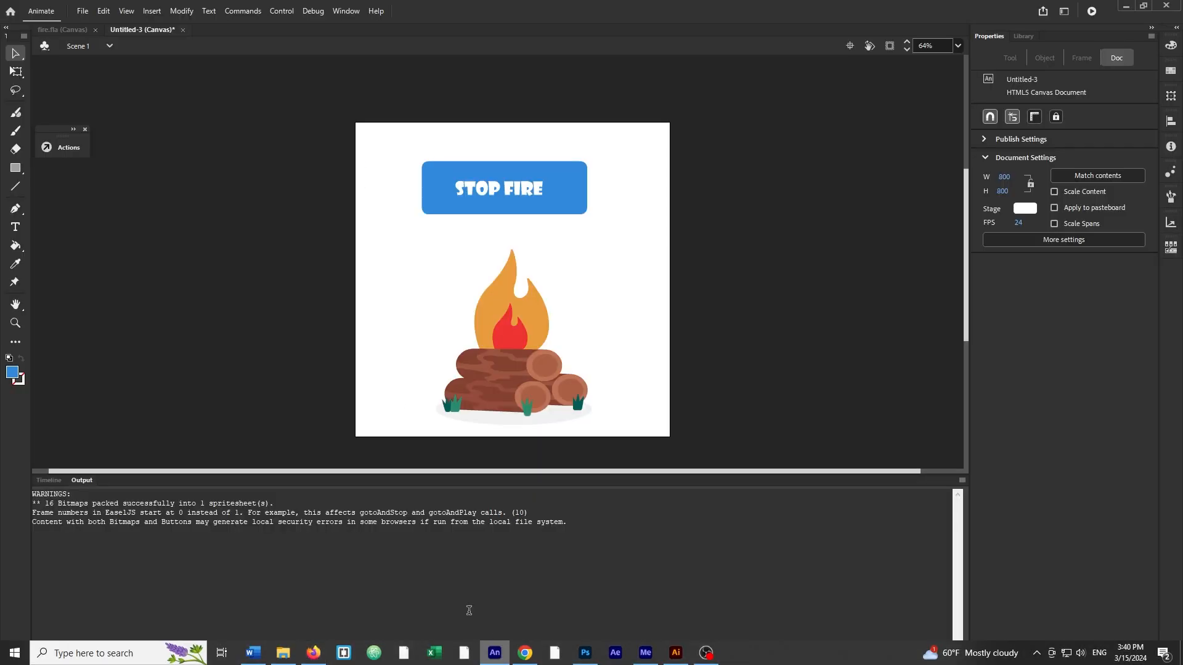
pyautogui.click(50, 481)
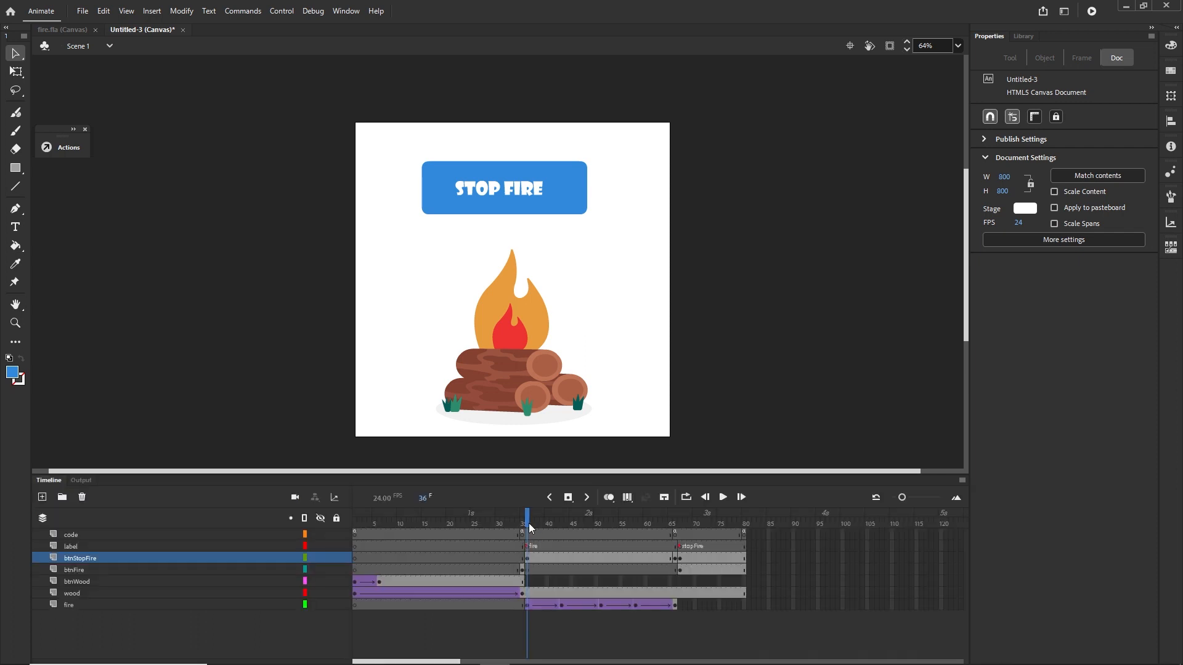
# Review the timeline from frame 1 to the fire label at frame 36, comparing the button shown at frames 35 and 36
pyautogui.moveTo(527, 520); pyautogui.dragTo(337, 533)
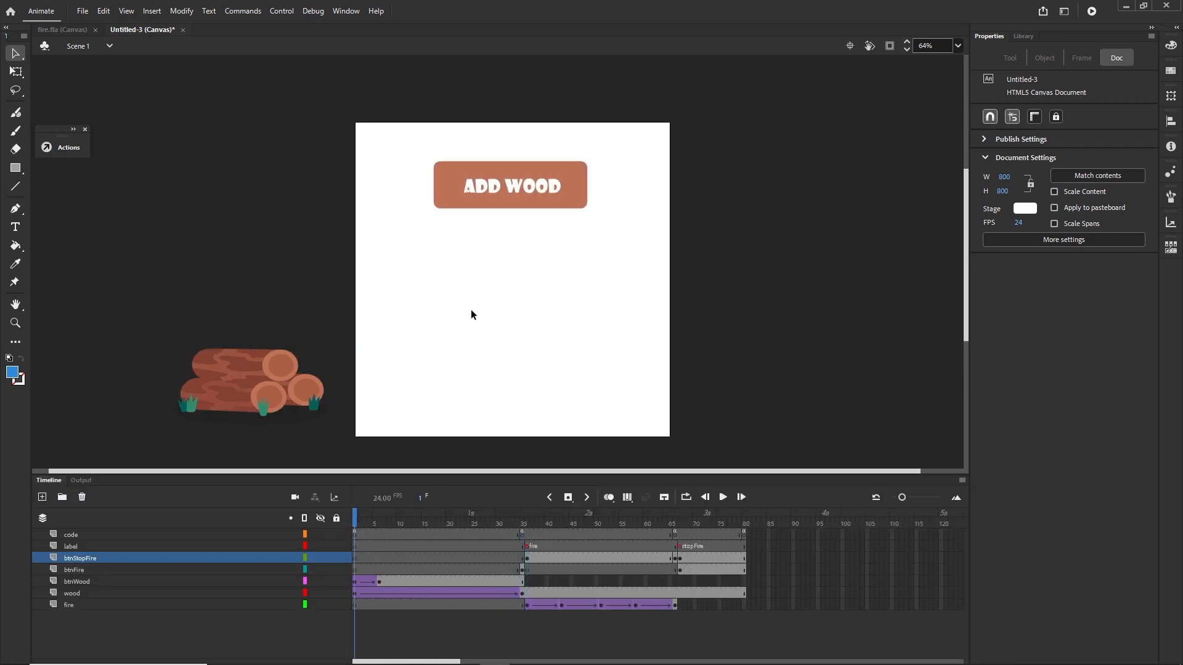
pyautogui.moveTo(354, 522); pyautogui.dragTo(523, 519)
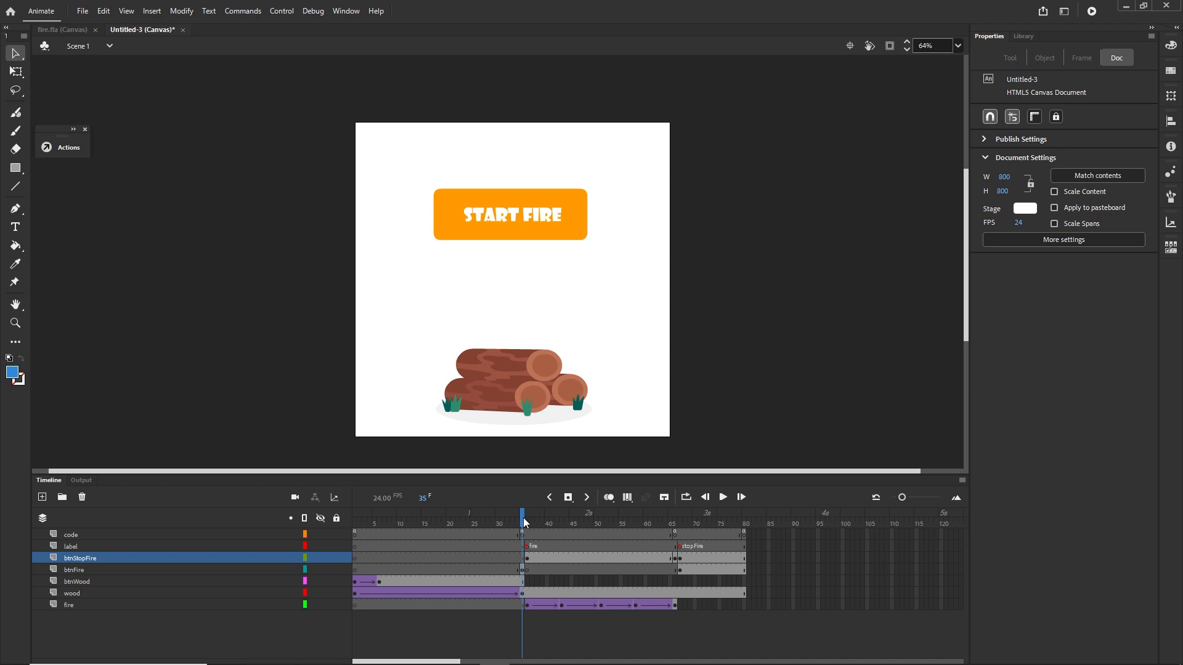
pyautogui.moveTo(522, 520); pyautogui.dragTo(527, 521)
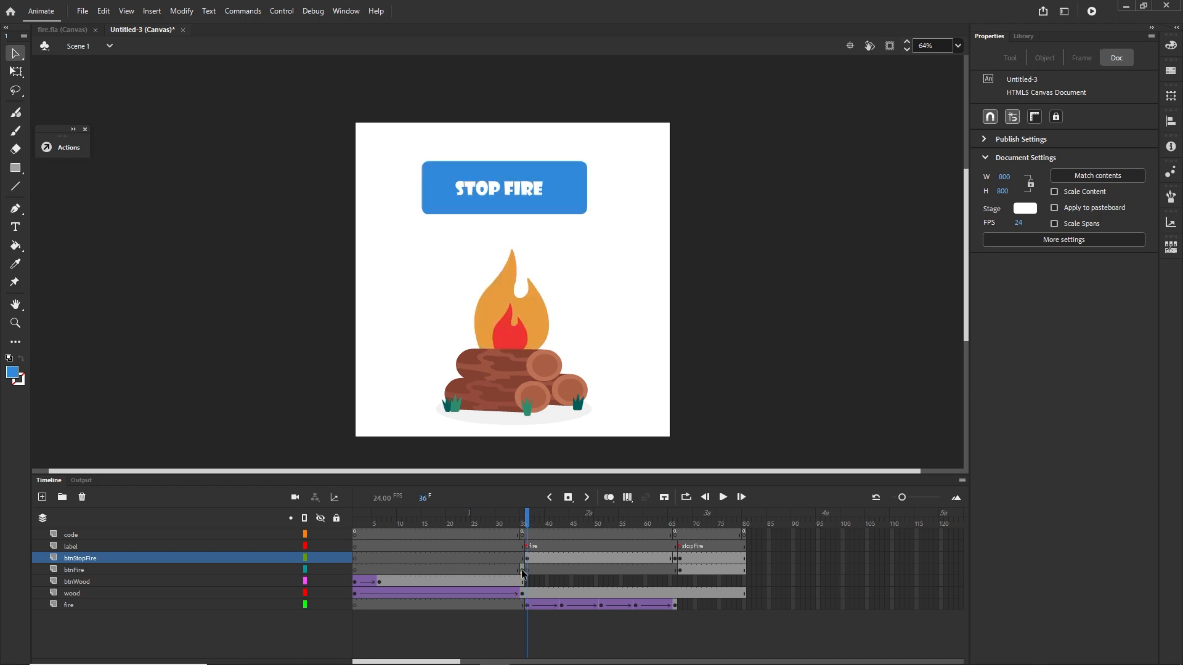
pyautogui.moveTo(528, 528); pyautogui.dragTo(523, 521)
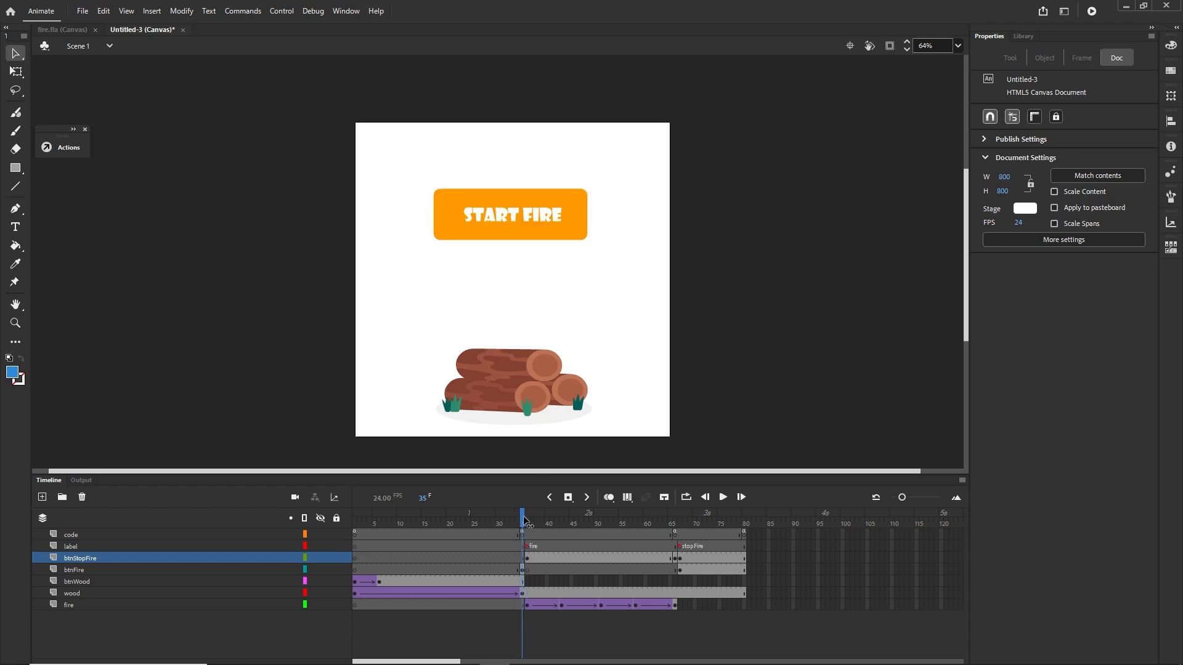
pyautogui.click(524, 522)
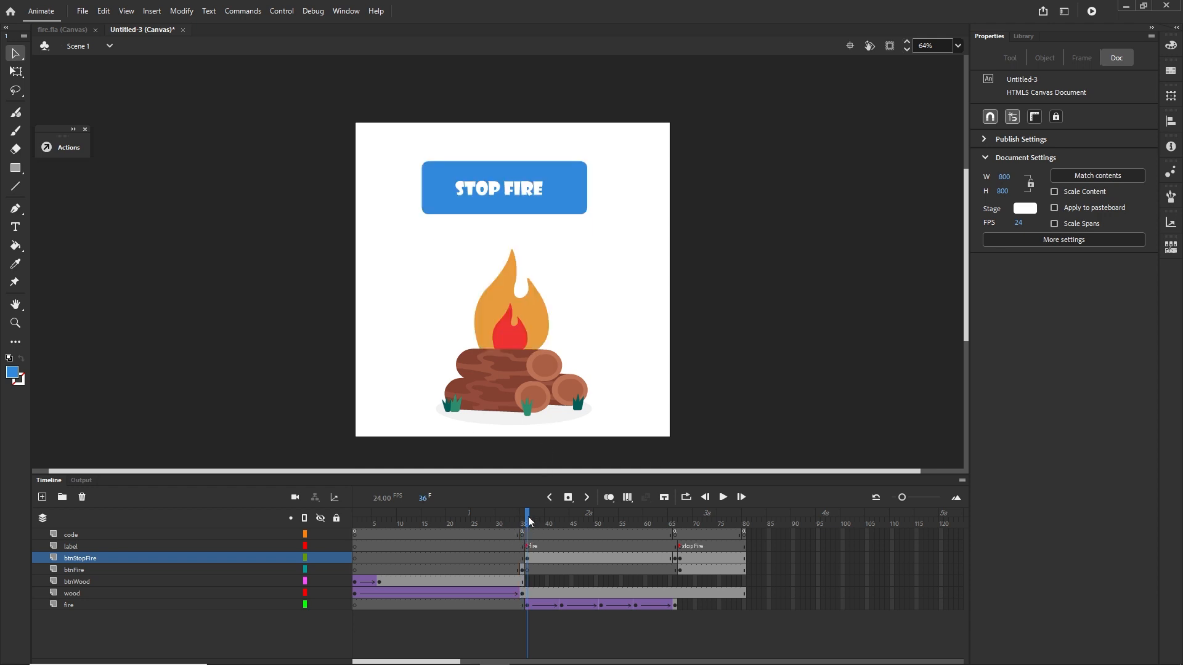
# Examine the looping fire section from frame 36 and the button keyframes around the stopFire label at frame 67
pyautogui.moveTo(527, 520); pyautogui.dragTo(602, 537)
pyautogui.click(676, 536)
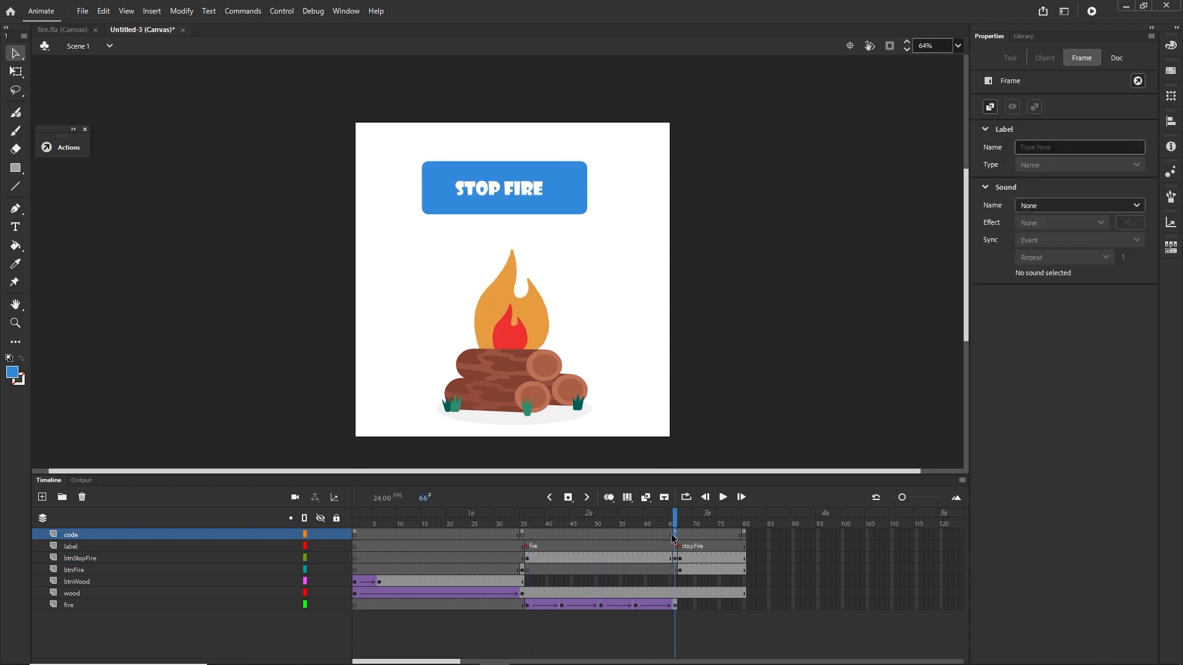
pyautogui.click(528, 559)
pyautogui.moveTo(524, 523); pyautogui.dragTo(605, 523)
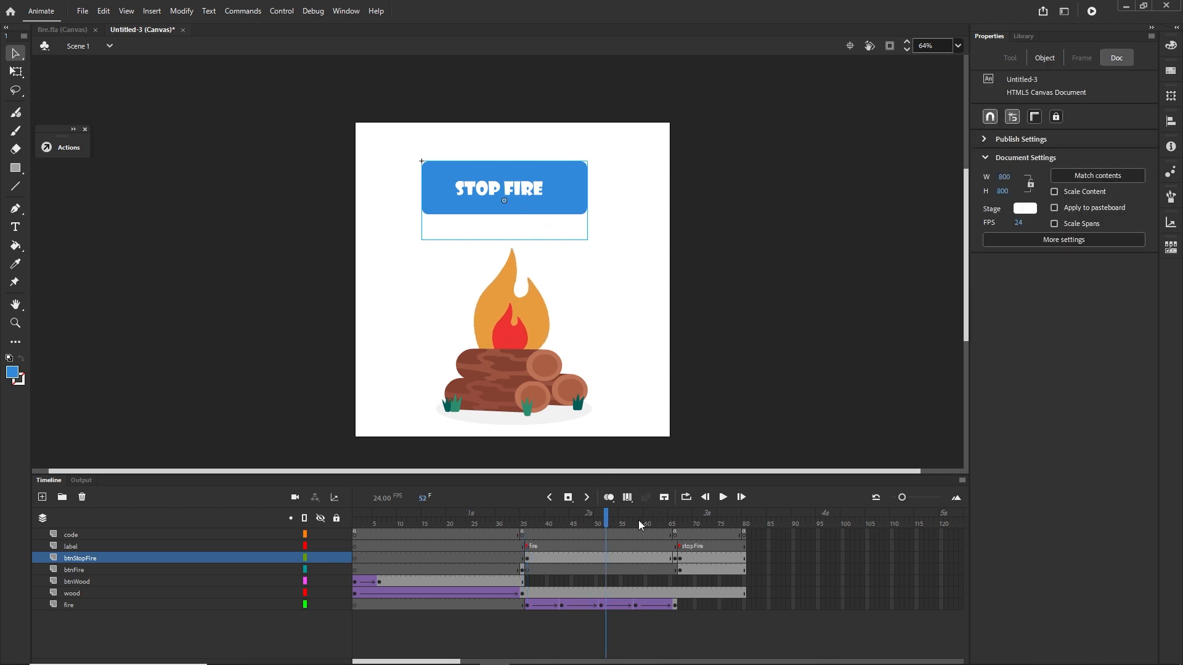
pyautogui.click(631, 523)
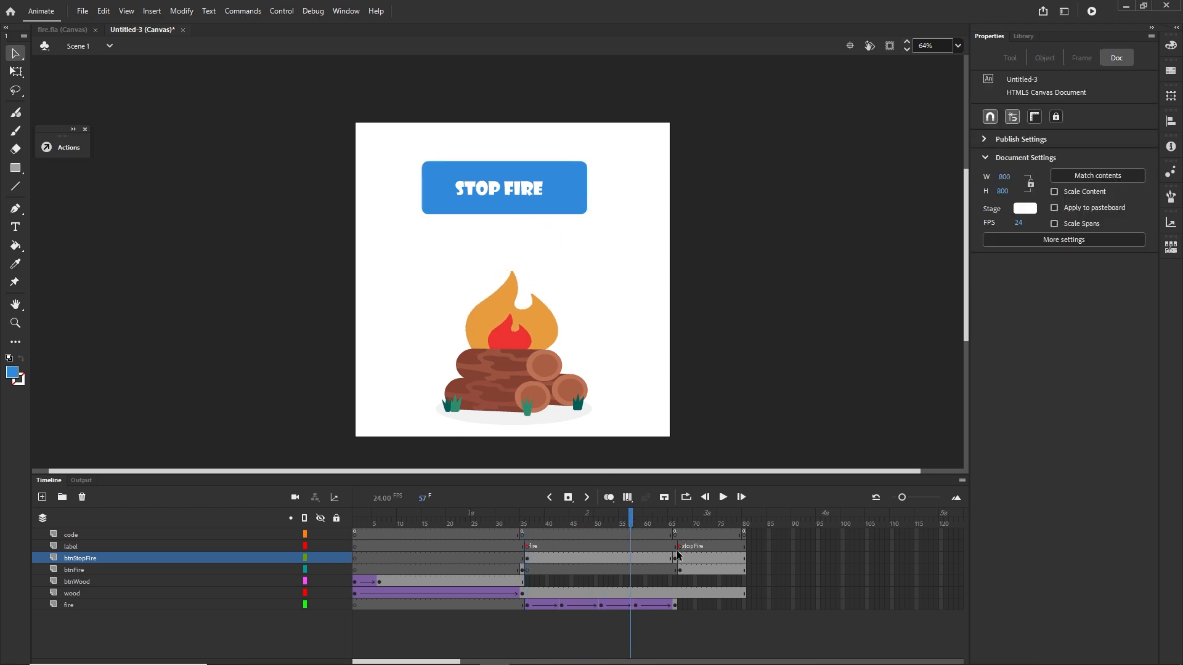
pyautogui.moveTo(665, 523); pyautogui.dragTo(681, 523)
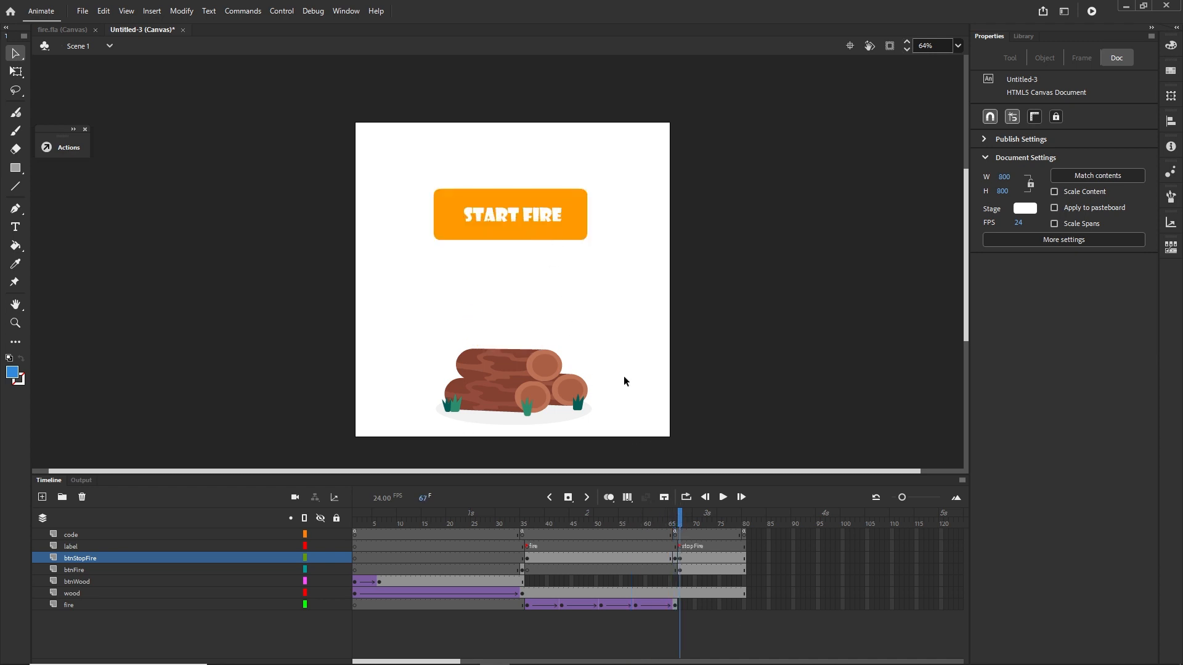
pyautogui.click(681, 569)
pyautogui.moveTo(713, 521); pyautogui.dragTo(561, 534)
pyautogui.click(537, 316)
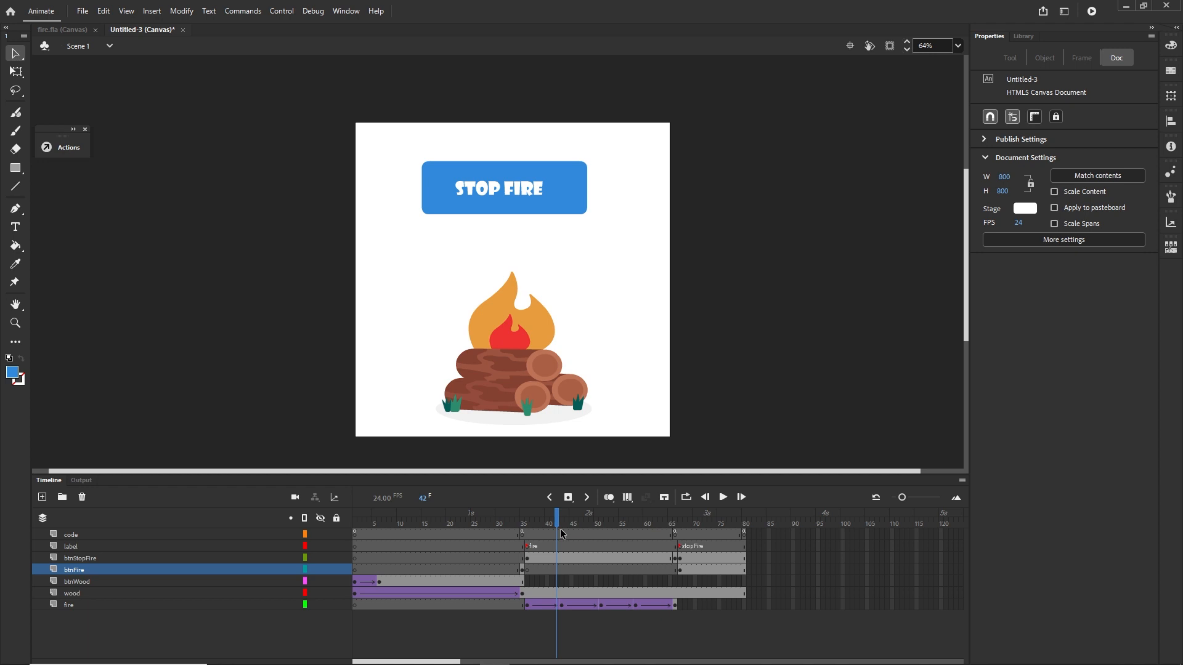
pyautogui.moveTo(561, 534); pyautogui.dragTo(689, 533)
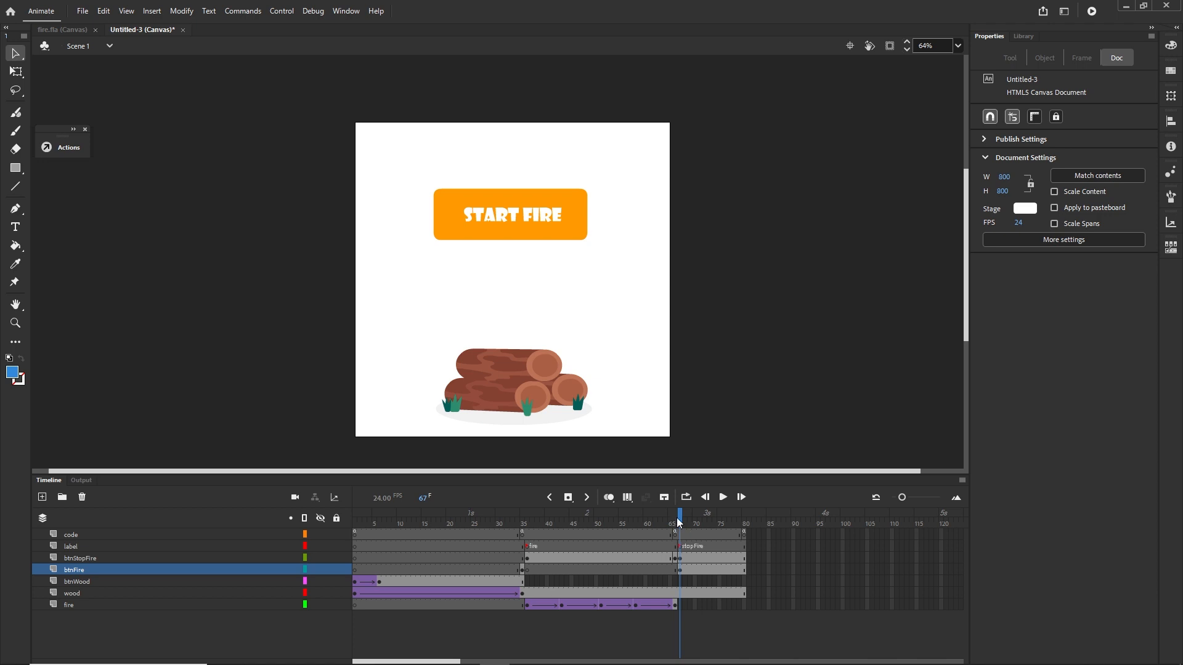
pyautogui.moveTo(683, 515); pyautogui.dragTo(688, 516)
# Add a new layer above btnStopFire and name it btnAgain
pyautogui.click(76, 559)
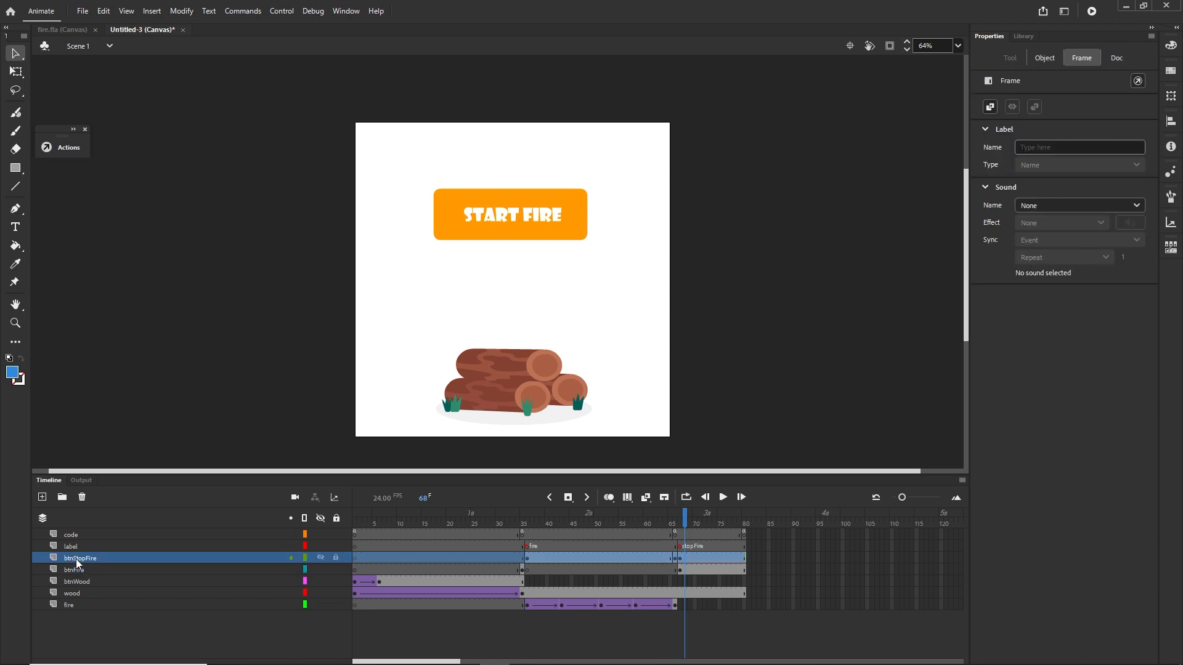
pyautogui.click(40, 500)
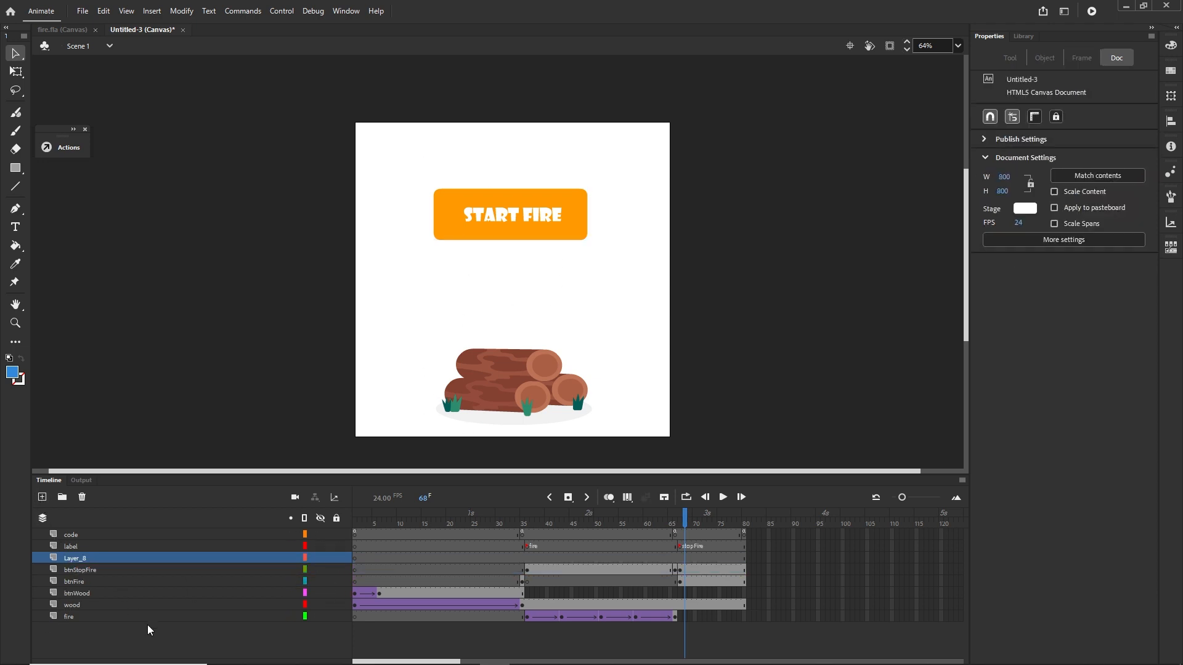
pyautogui.doubleClick(70, 559)
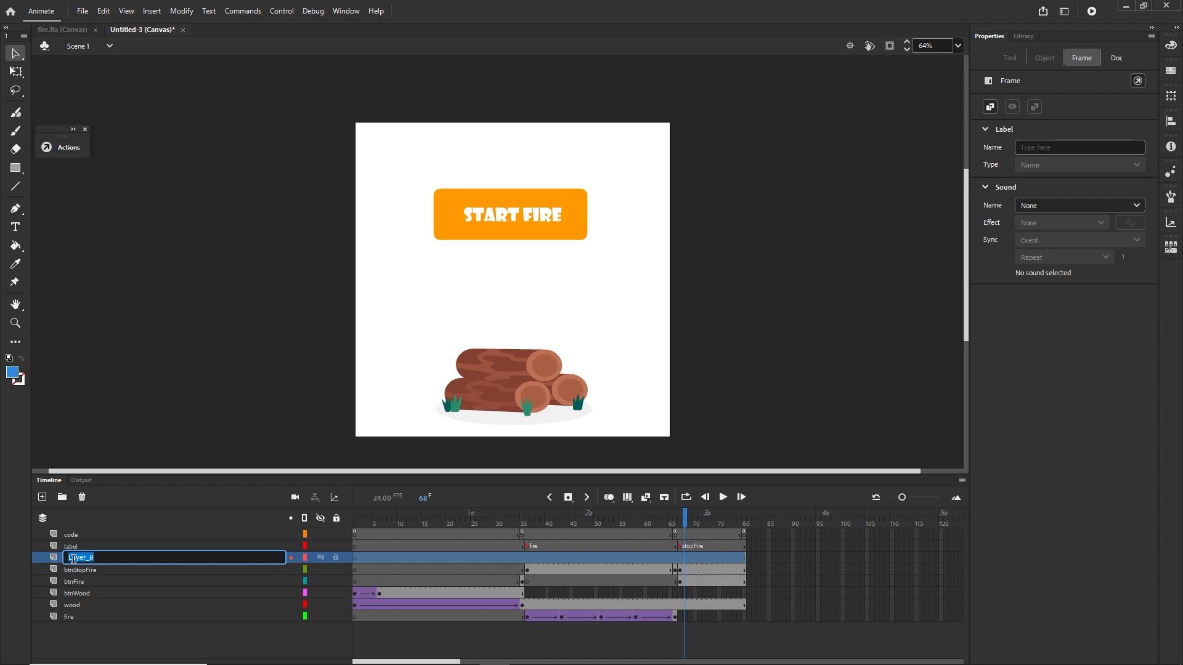
pyautogui.write('btnAgain')
pyautogui.click(194, 638)
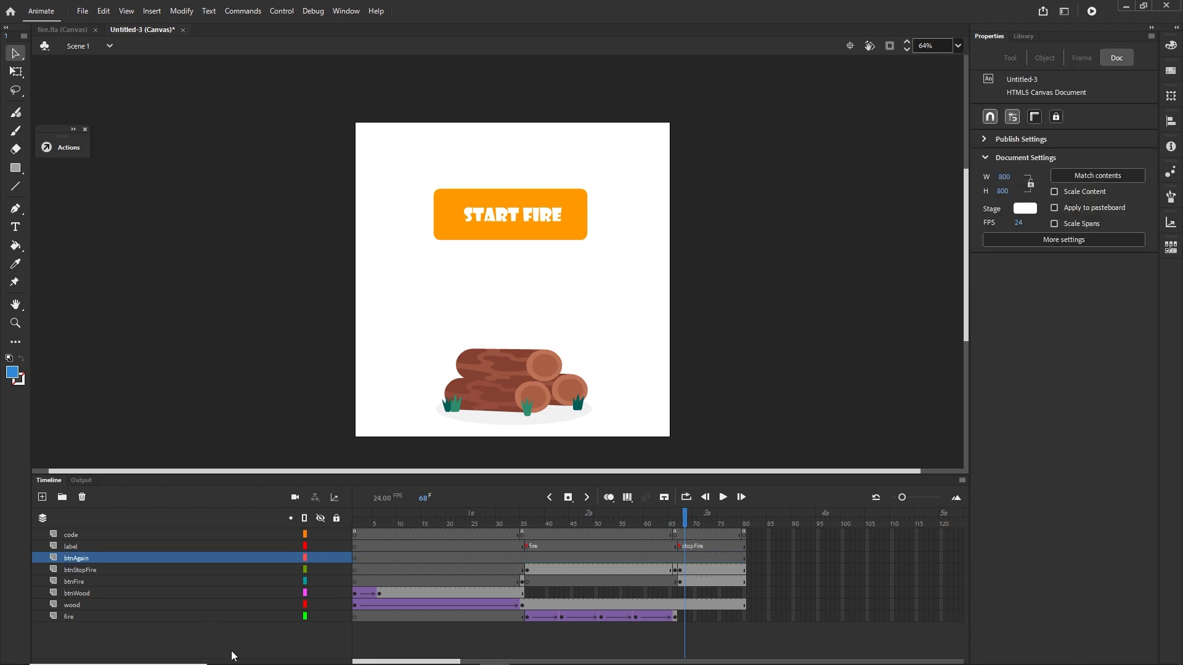
# Draw a rounded rectangle filled with green #66CC66 on the btnAgain layer, between the START FIRE button and the logs
pyautogui.click(20, 175)
pyautogui.click(77, 169)
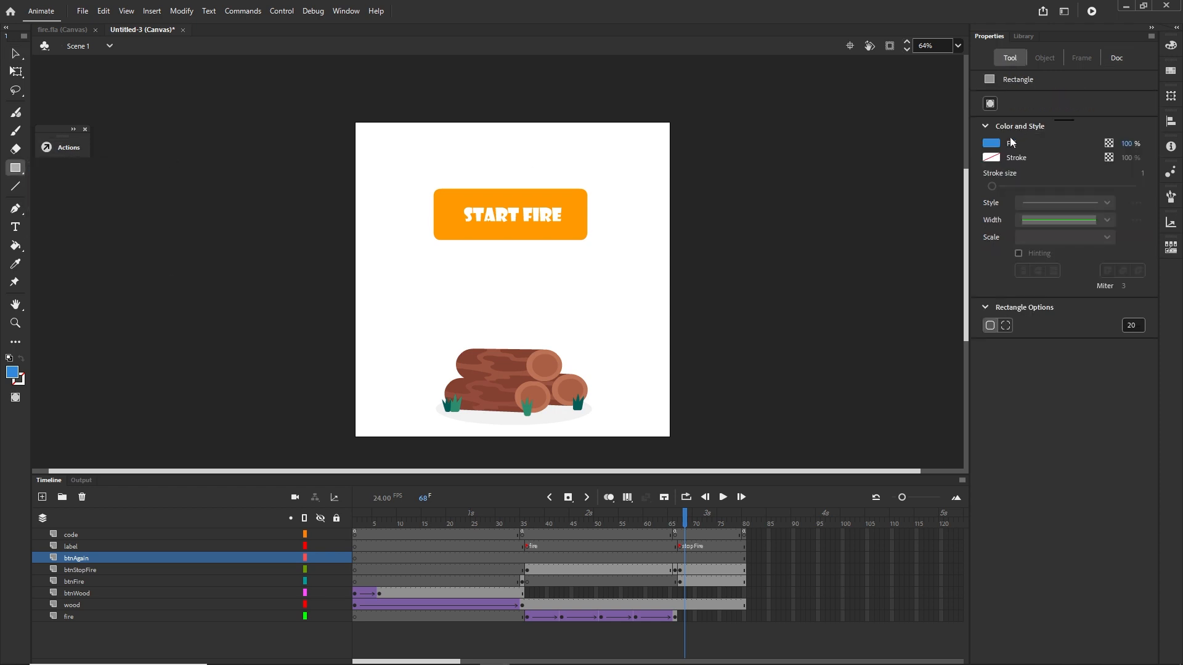
pyautogui.click(991, 143)
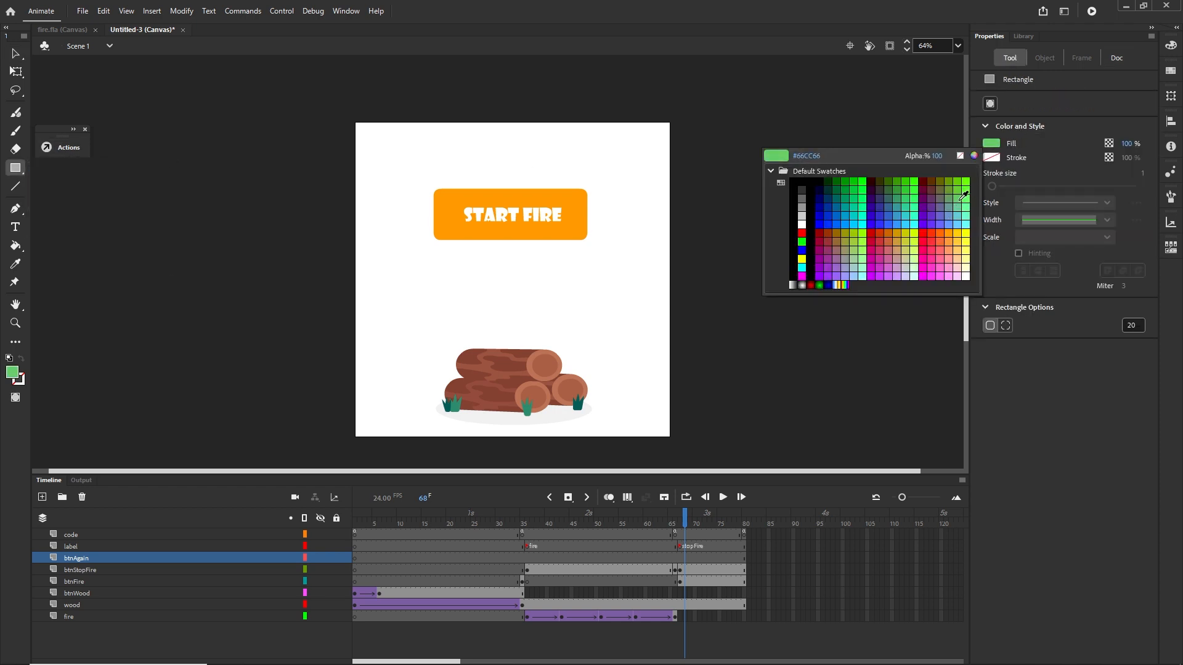
pyautogui.click(964, 196)
pyautogui.moveTo(441, 265); pyautogui.dragTo(583, 303)
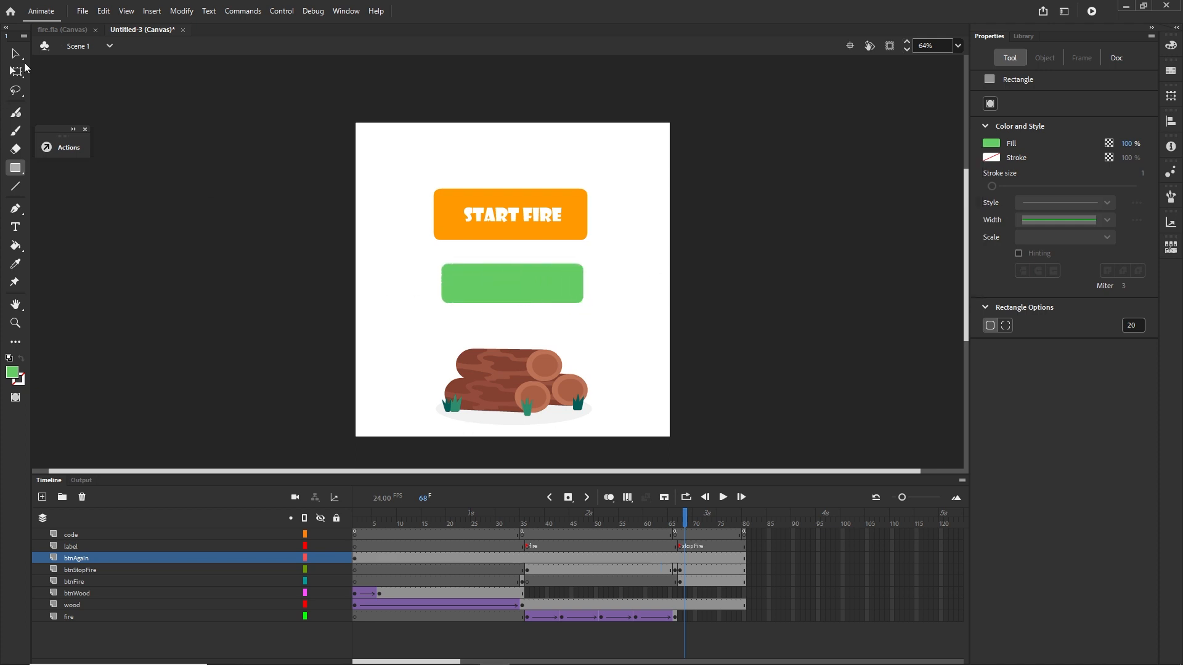
pyautogui.click(15, 53)
# Add the static text START AGAIN in white Showcard Gothic on the green rectangle
pyautogui.click(16, 227)
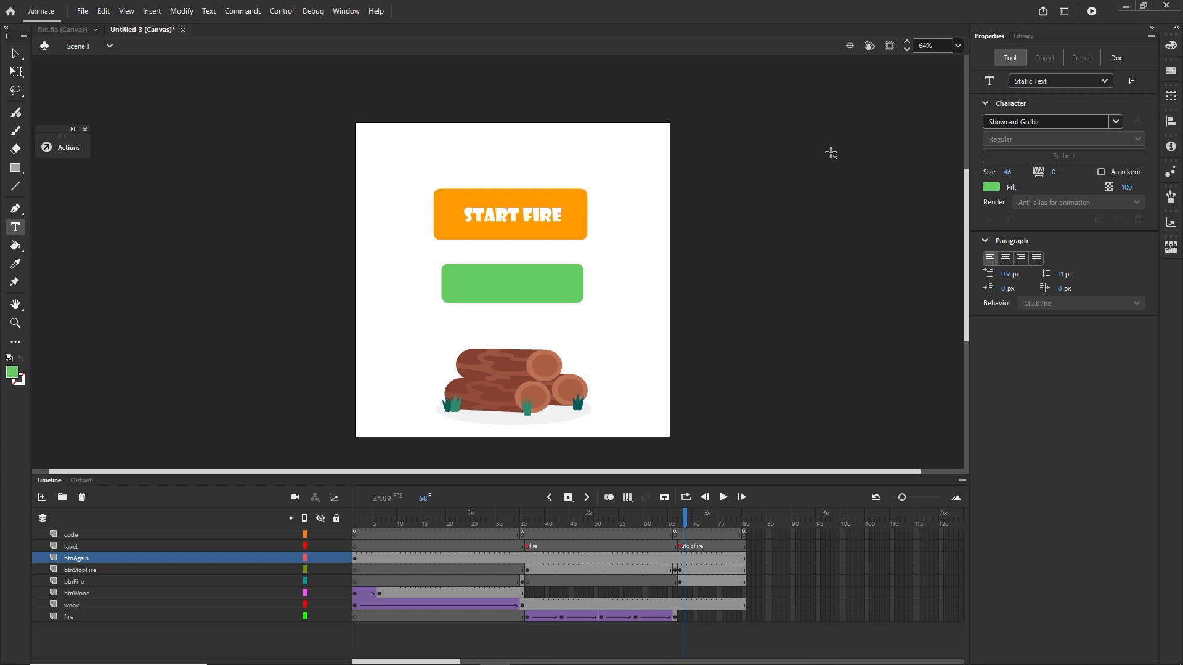
pyautogui.click(996, 188)
pyautogui.click(805, 267)
pyautogui.click(481, 282)
pyautogui.write('STAR')
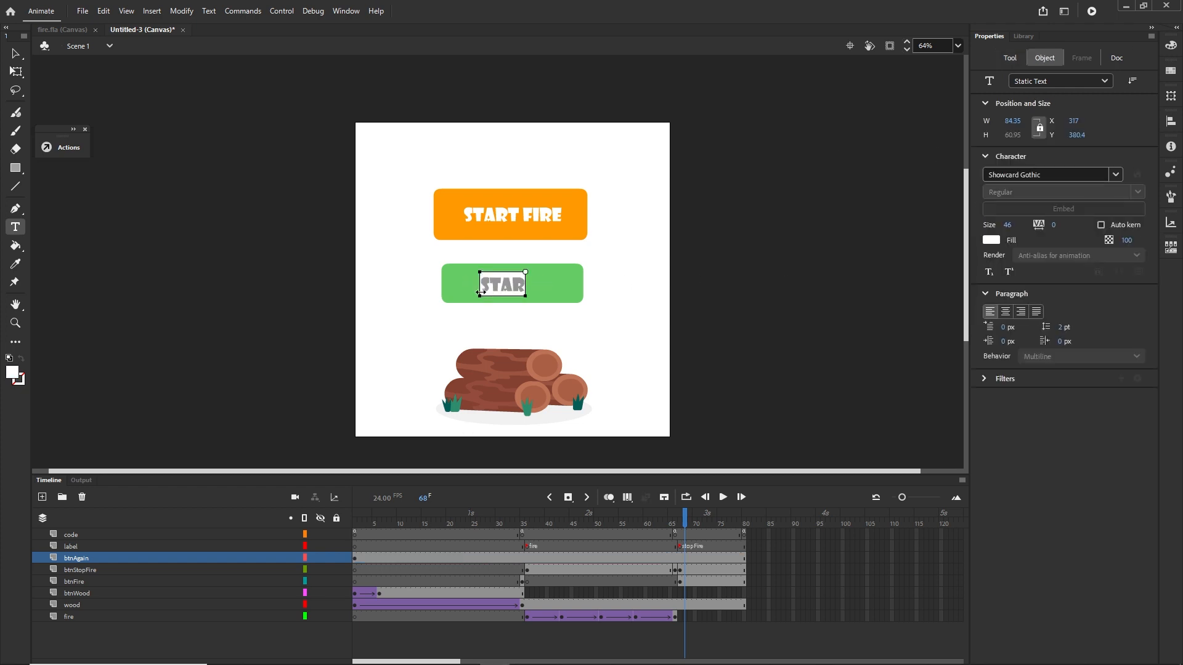
pyautogui.write('T AGAIN')
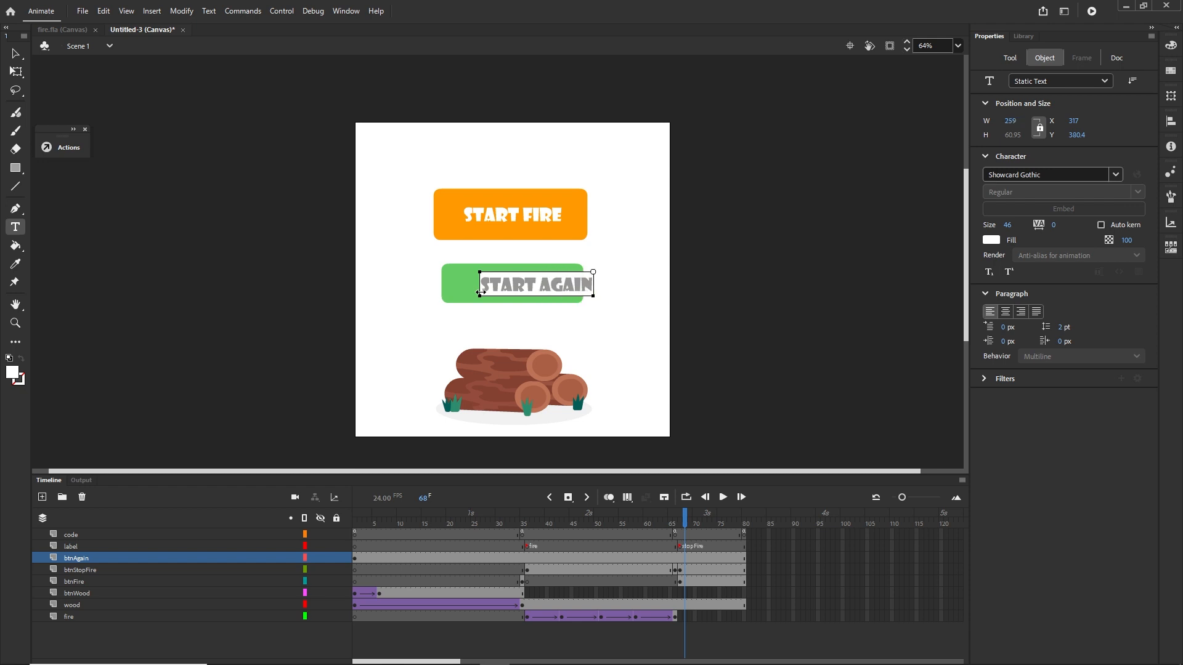
pyautogui.click(15, 54)
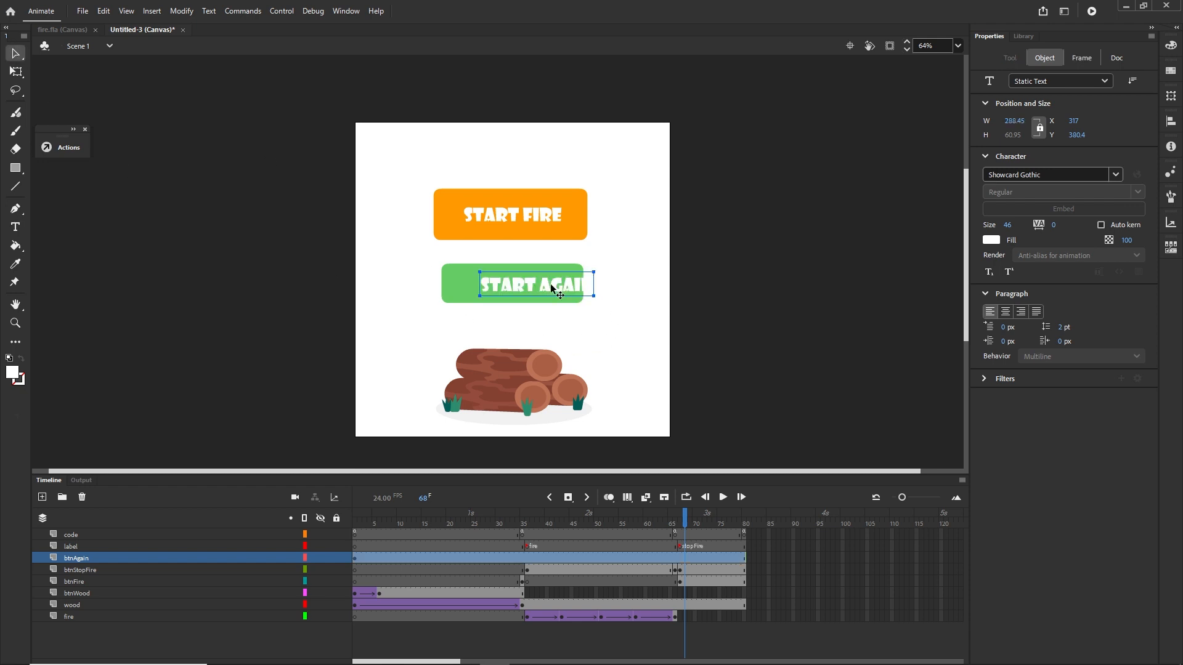
# Center the START AGAIN text on the green rounded rectangle
pyautogui.moveTo(539, 286); pyautogui.dragTo(519, 283)
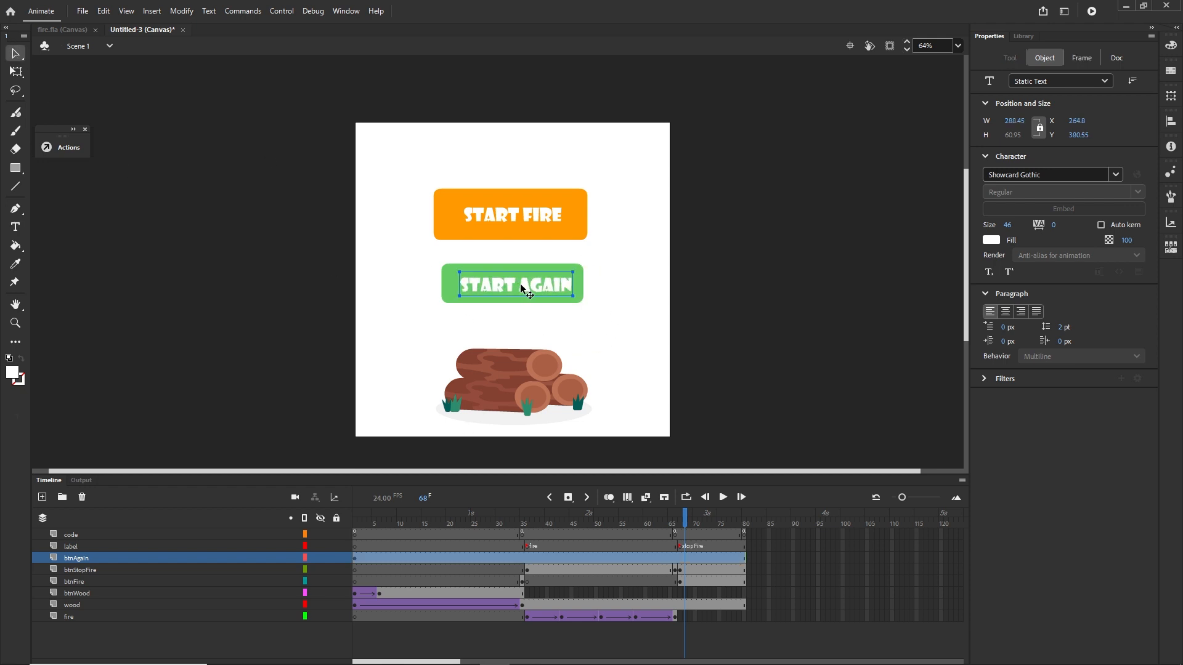
pyautogui.press('Left')
pyautogui.press('Left')
pyautogui.press('Left')
pyautogui.press('Up')
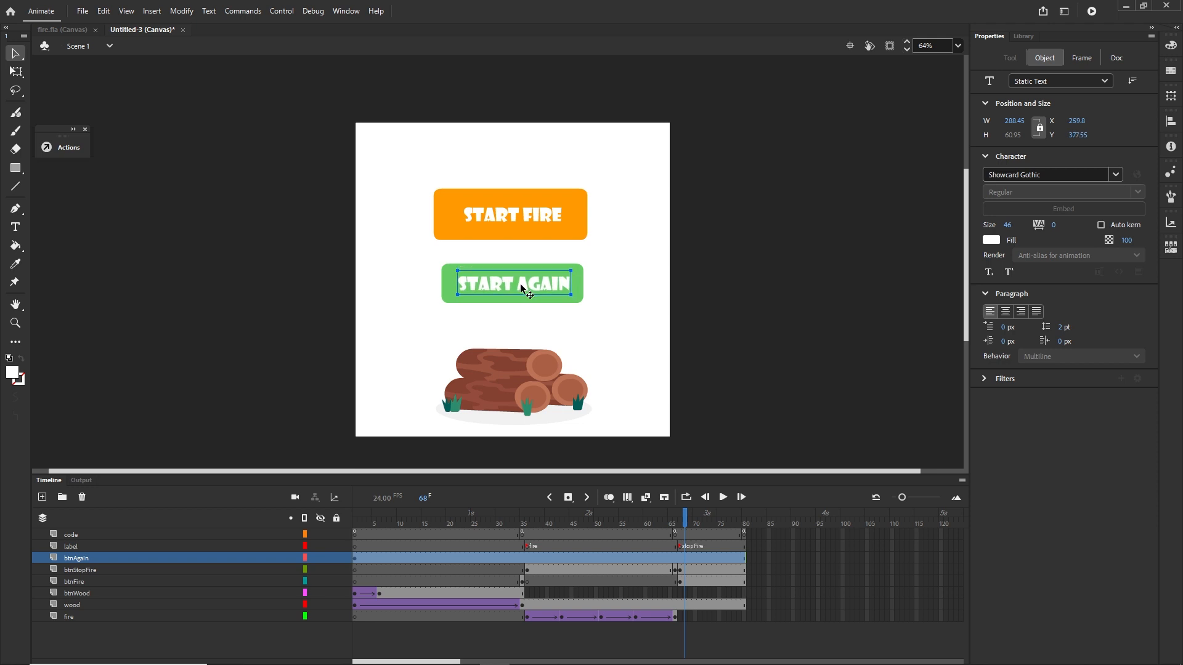
pyautogui.press('Left')
pyautogui.press('Left')
pyautogui.click(733, 308)
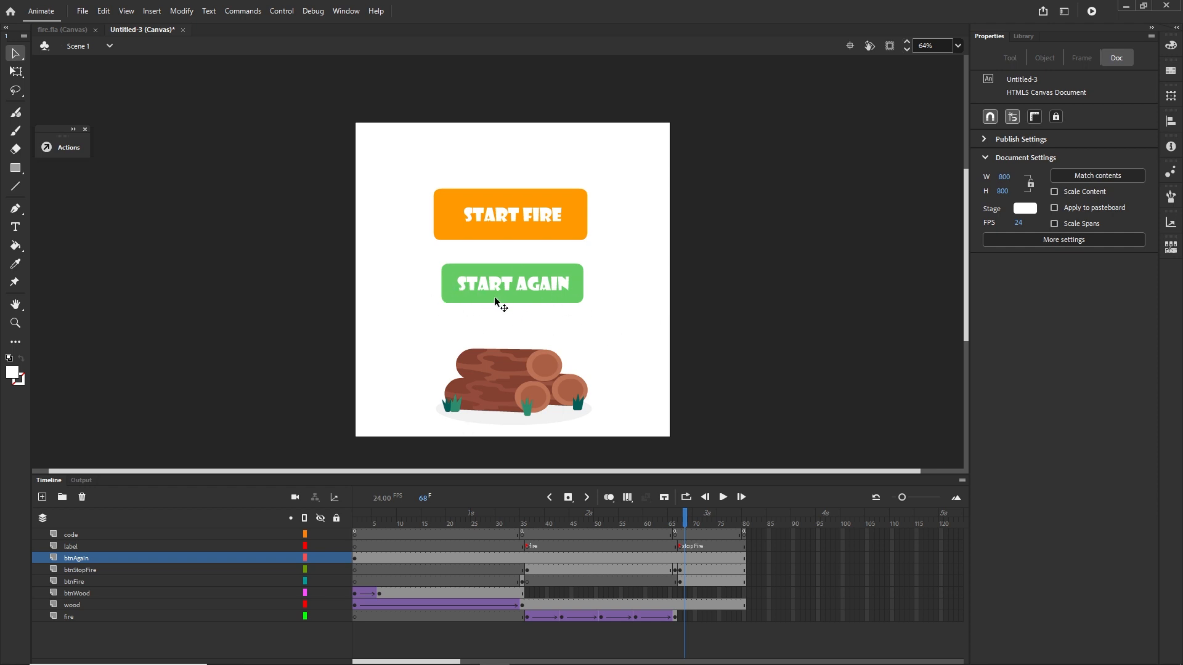
# Darken the fill of the rounded rectangle behind START AGAIN to green #2BAA2B
pyautogui.click(578, 301)
pyautogui.click(992, 197)
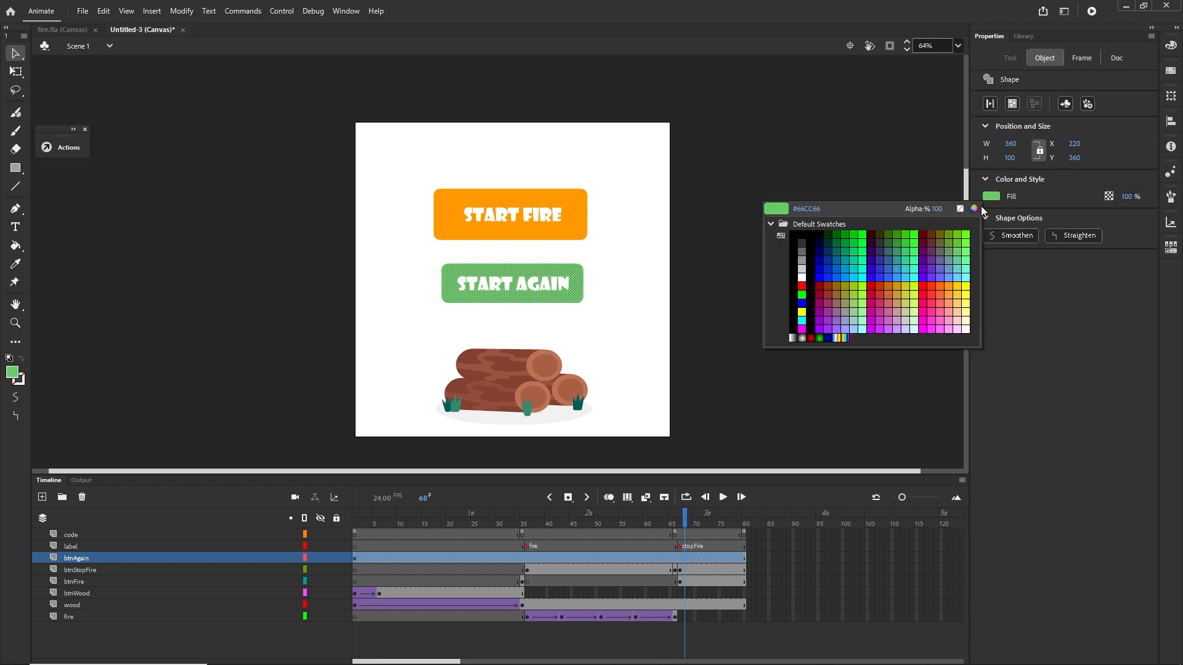
pyautogui.click(979, 211)
pyautogui.click(861, 256)
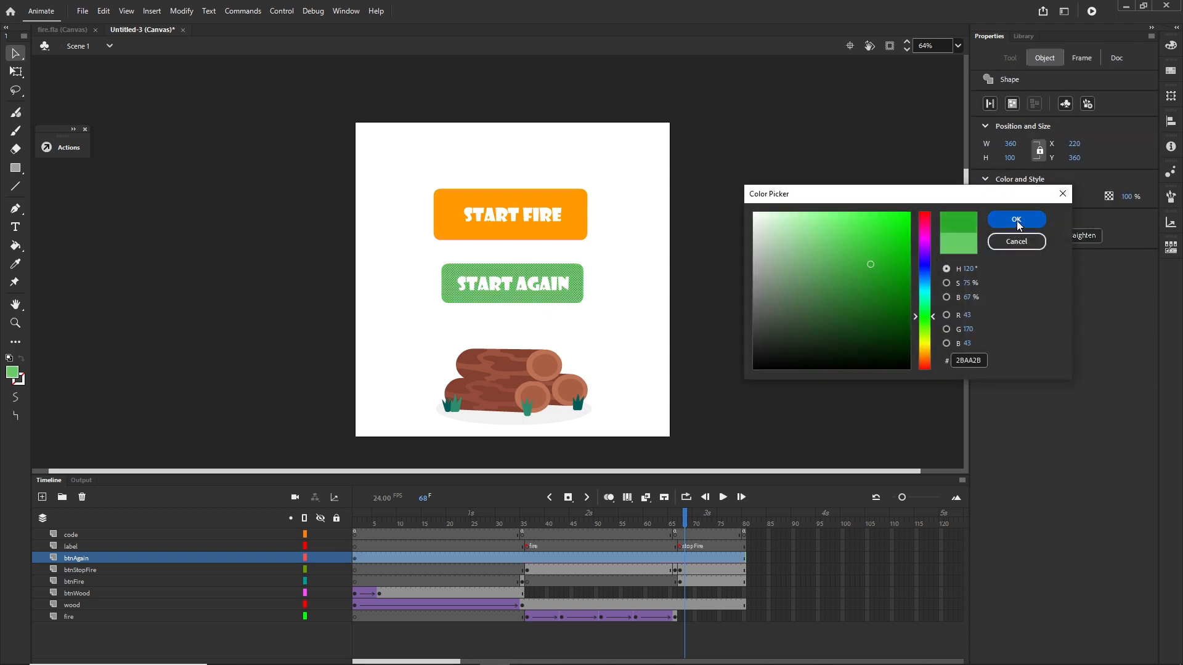
pyautogui.click(1016, 219)
pyautogui.click(739, 318)
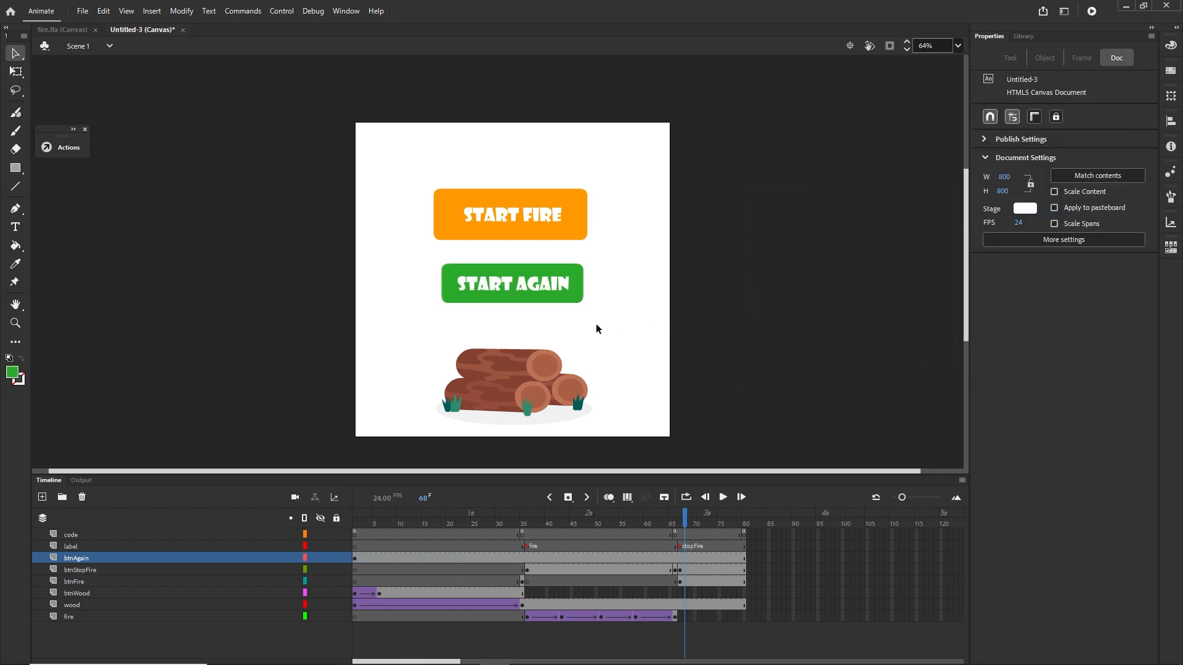
# Convert the green rectangle and its START AGAIN text together into a Button symbol named startAgain
pyautogui.moveTo(572, 299); pyautogui.dragTo(423, 256)
pyautogui.press('F8')
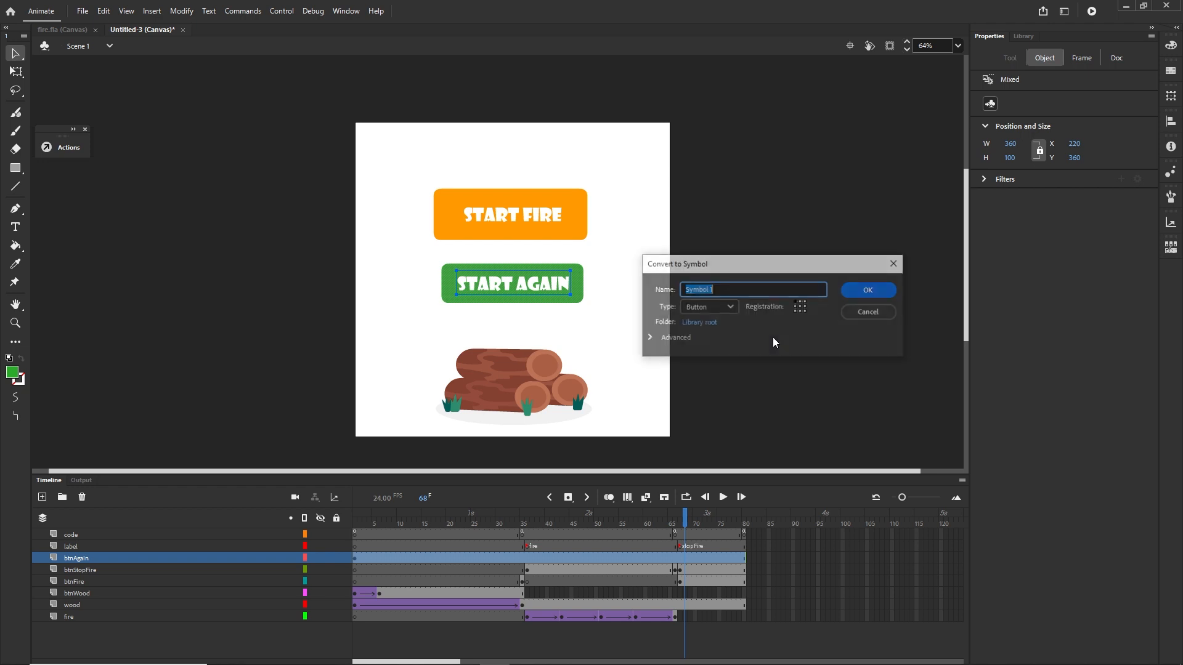
pyautogui.write('startAgain')
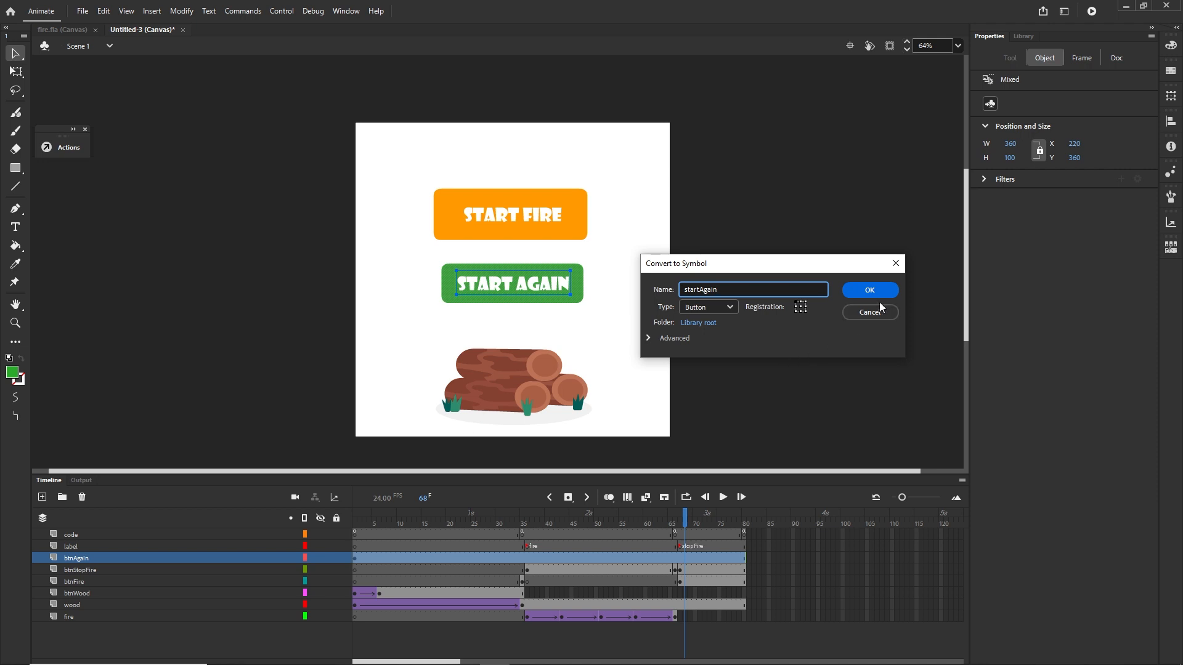
pyautogui.press('Return')
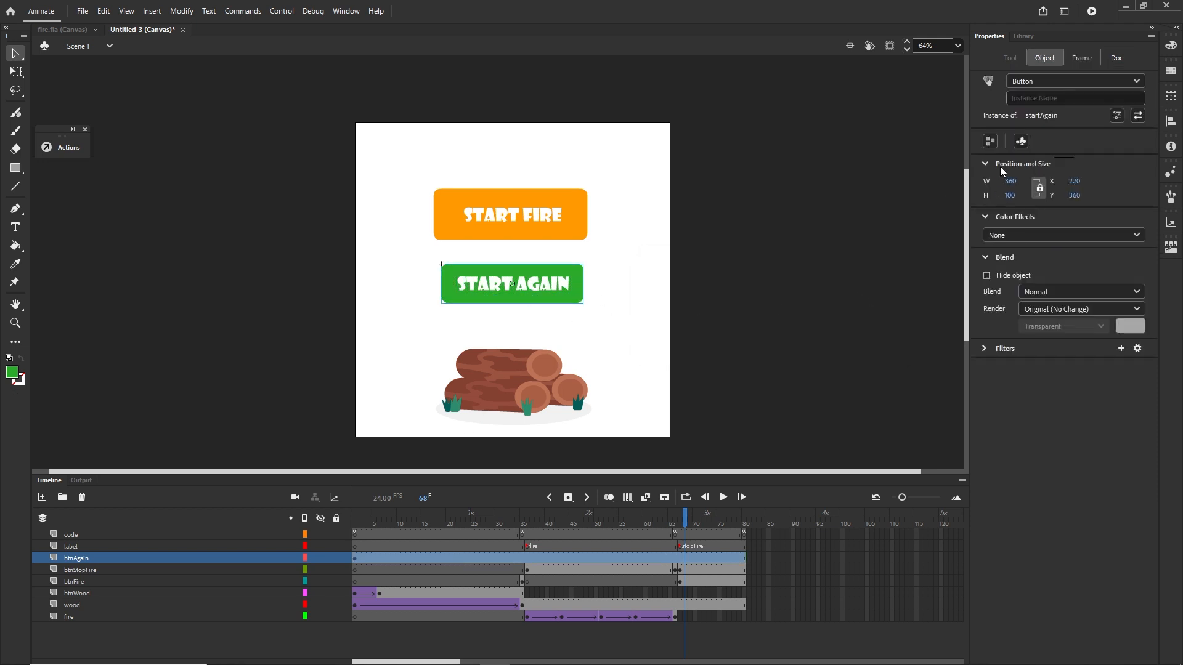
# Give the START AGAIN button the instance name btnAgain and check its symbol in the library
pyautogui.click(1065, 101)
pyautogui.write('btn')
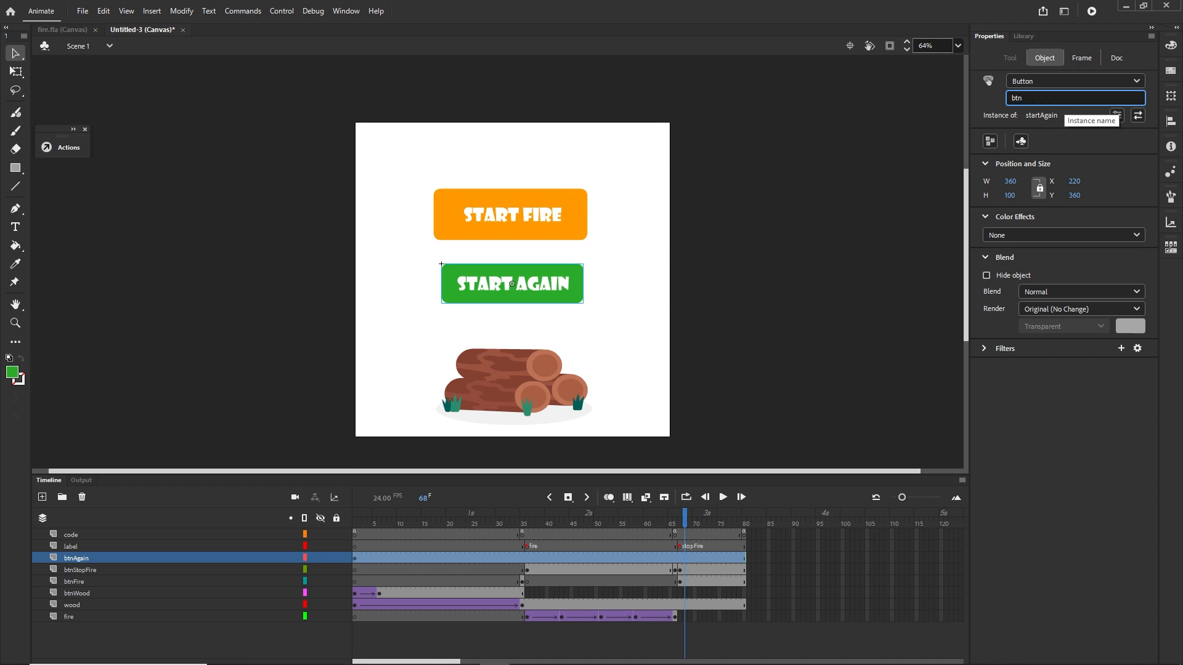
pyautogui.write('Again')
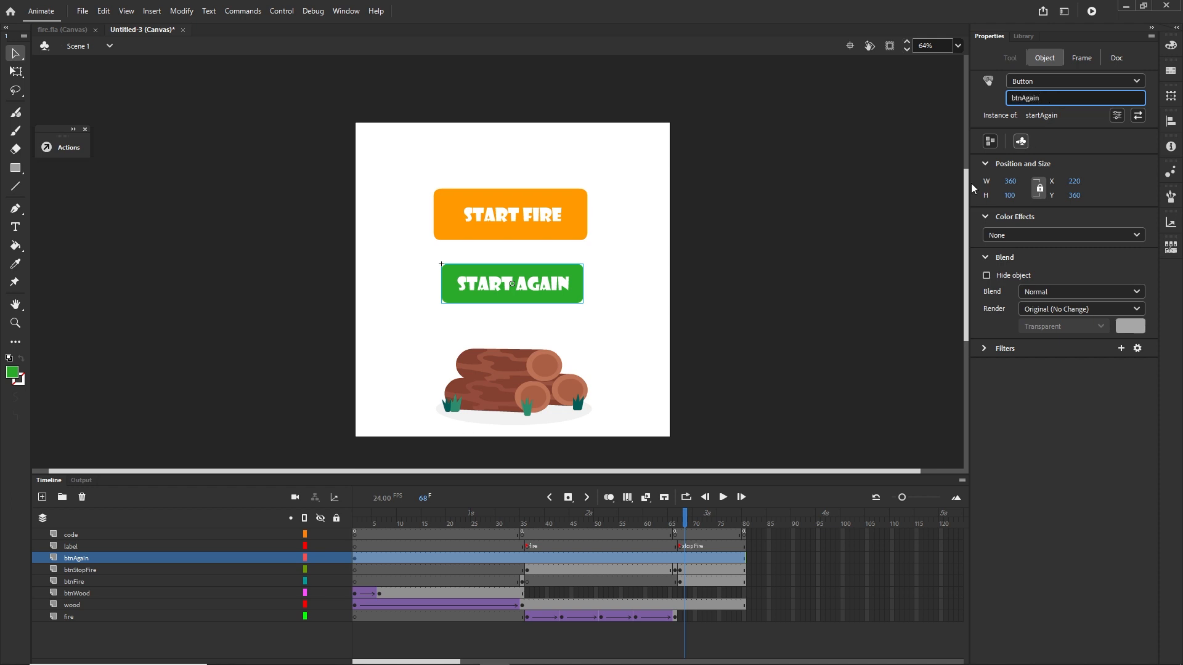
pyautogui.click(743, 267)
pyautogui.click(549, 284)
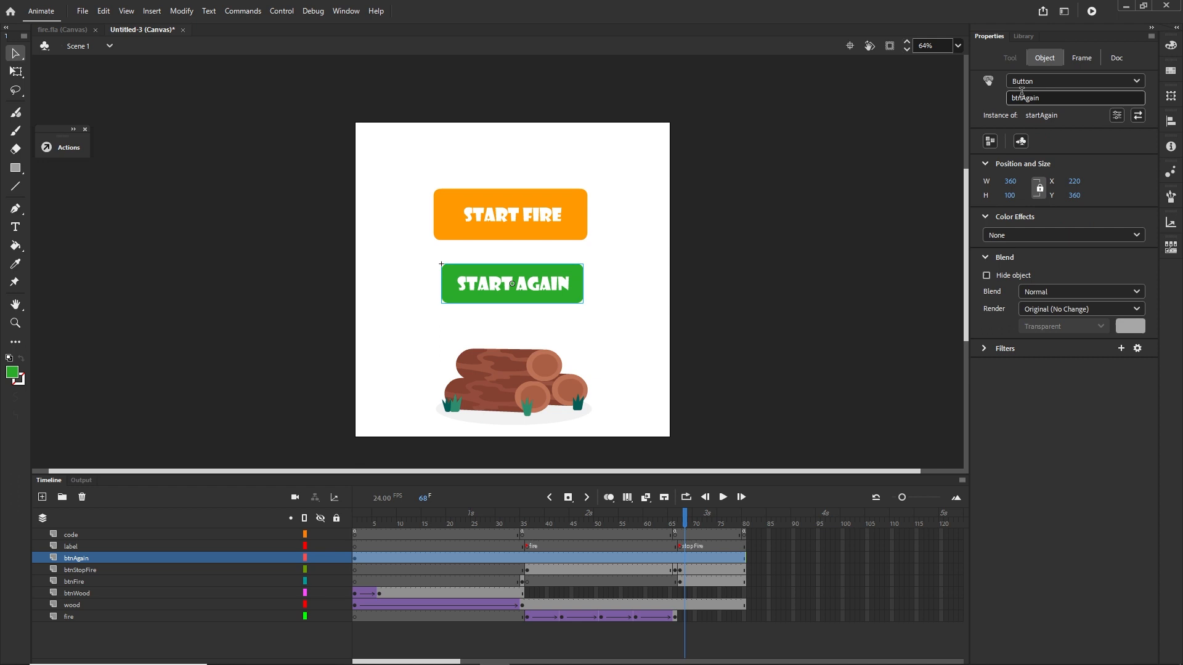
pyautogui.click(1024, 36)
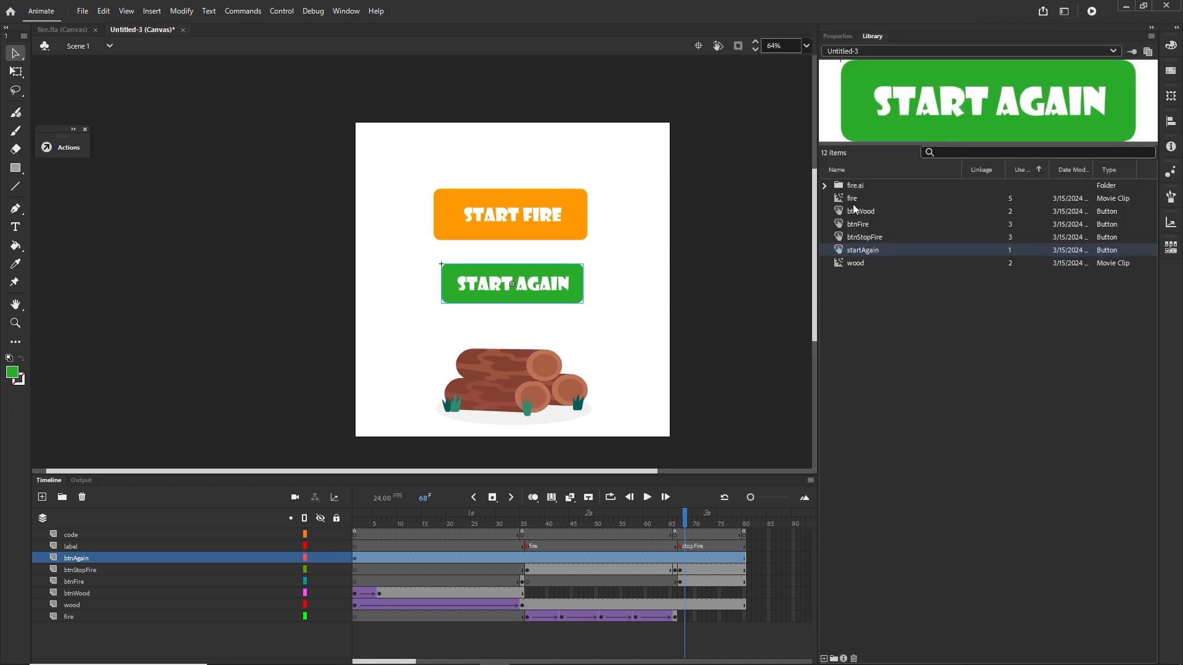
pyautogui.click(843, 34)
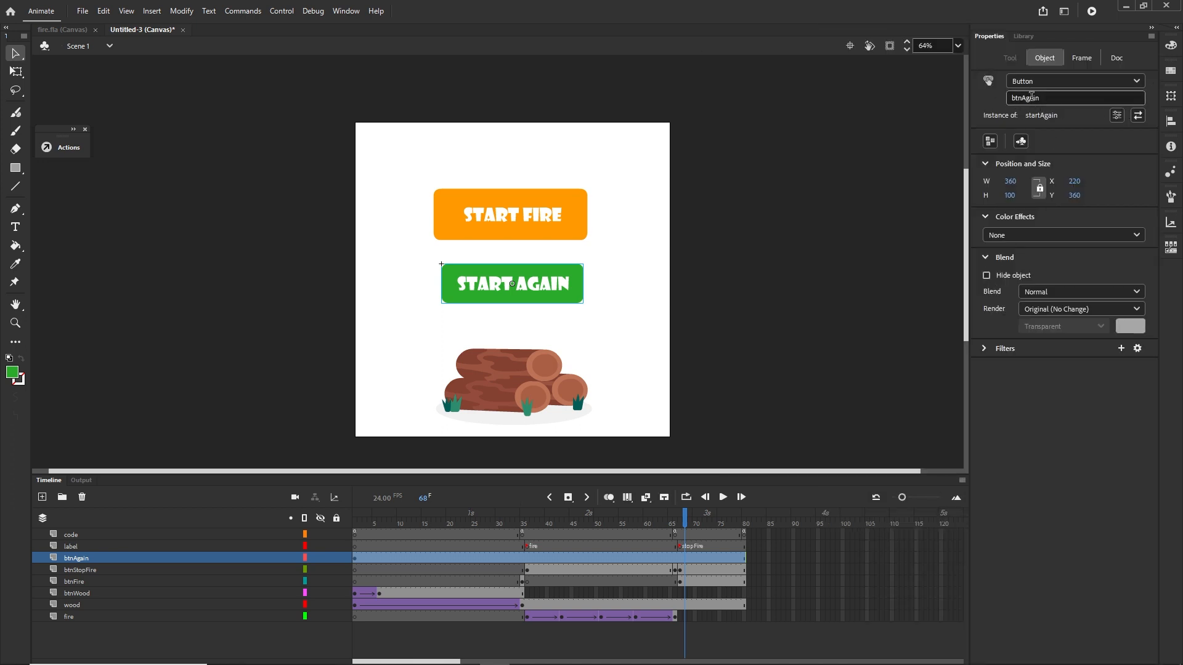
# At frame 67, move the START AGAIN button up 40 px to Y 320, just below the START FIRE button
pyautogui.moveTo(678, 521)
pyautogui.mouseDown()
pyautogui.moveTo(431, 518)
pyautogui.moveTo(679, 517)
pyautogui.mouseUp()
pyautogui.click(636, 460)
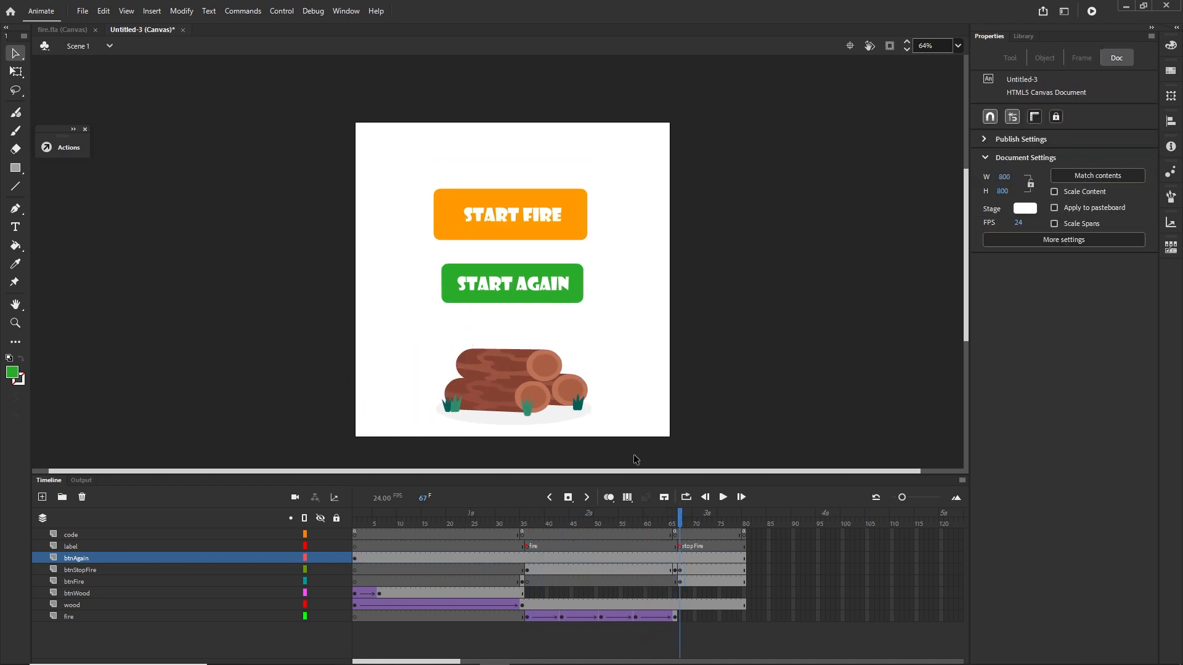
pyautogui.click(532, 297)
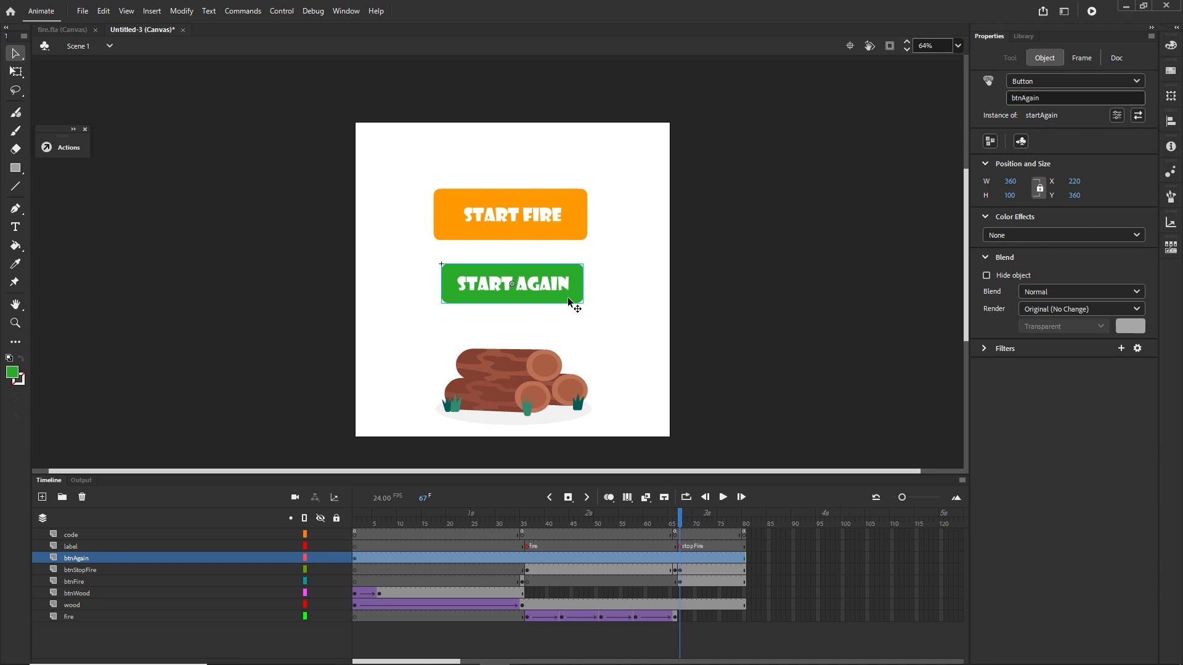
pyautogui.hotkey('shift', 'Up')
pyautogui.hotkey('shift', 'Up')
pyautogui.hotkey('shift', 'Up')
pyautogui.hotkey('shift', 'Up')
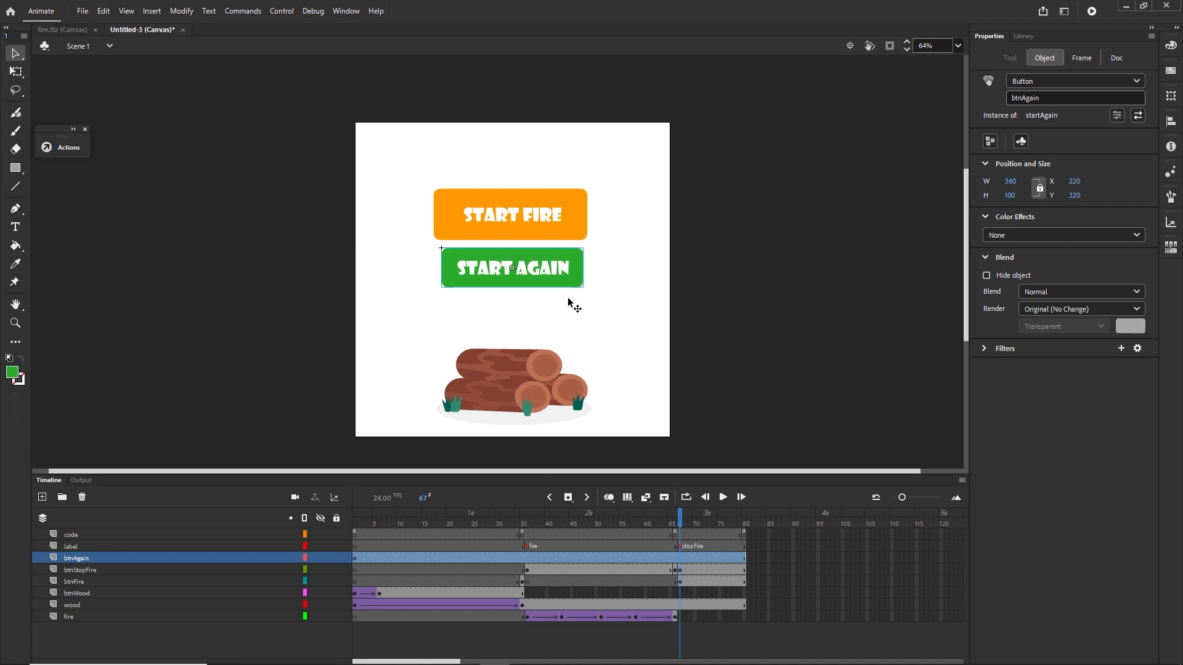
pyautogui.click(649, 339)
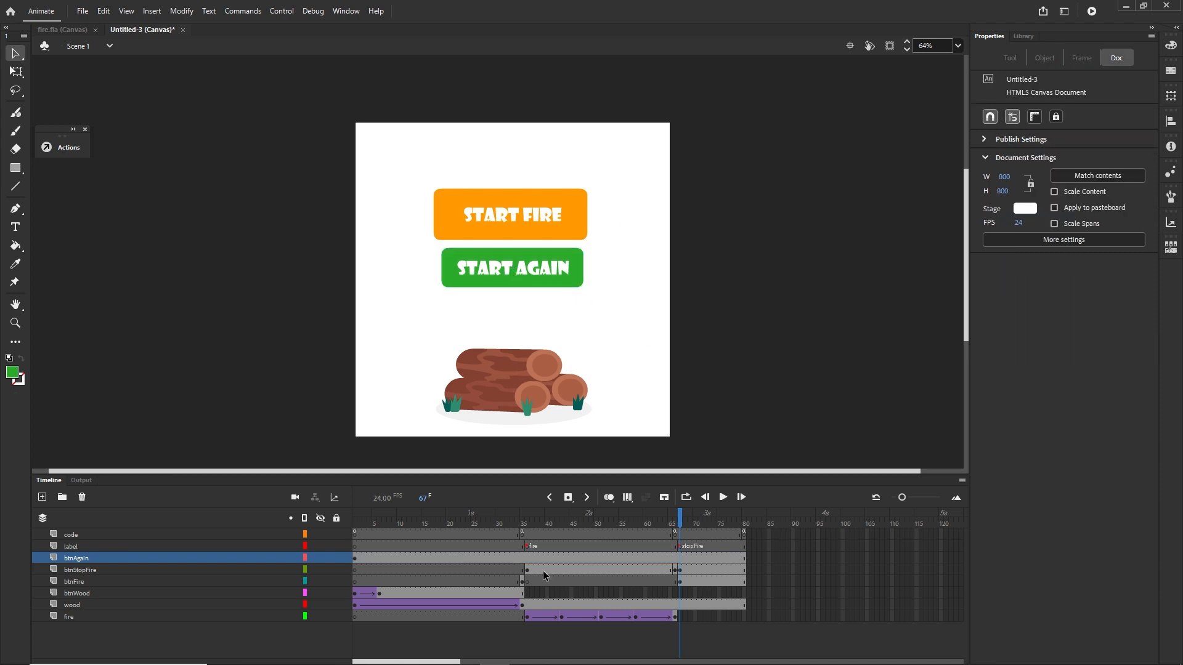
# Move the btnAgain layer's keyframe from frame 1 to frame 67, under the stopFire label
pyautogui.click(355, 559)
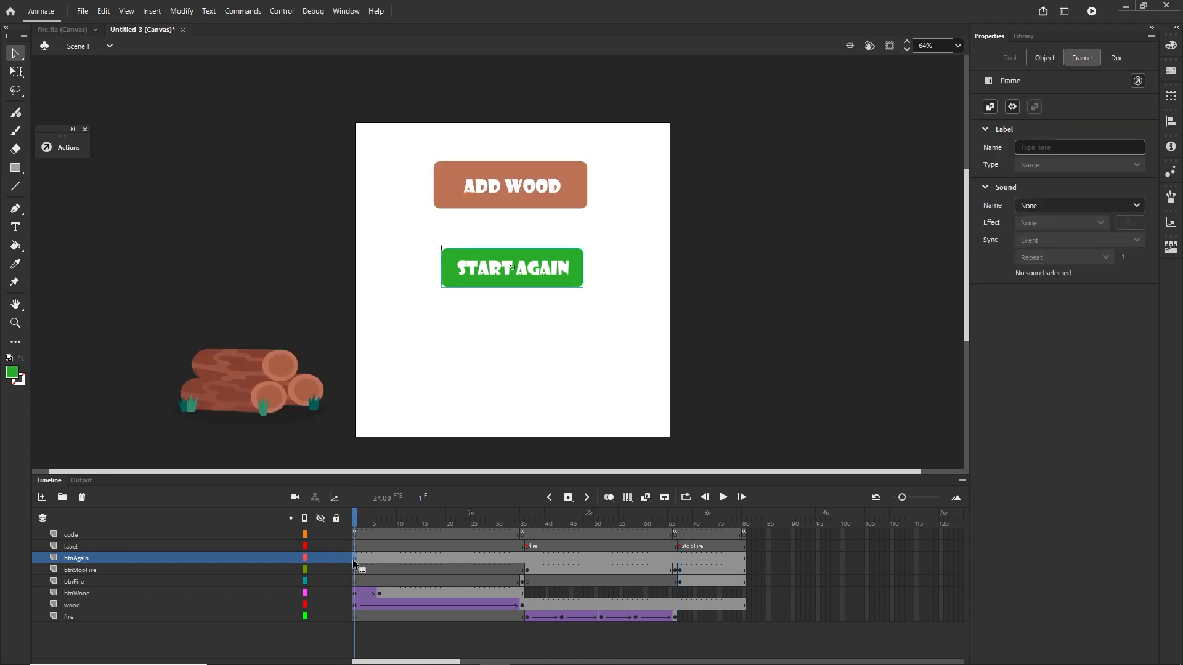
pyautogui.click(682, 560)
pyautogui.moveTo(678, 521)
pyautogui.mouseDown()
pyautogui.moveTo(525, 521)
pyautogui.moveTo(666, 514)
pyautogui.mouseUp()
# Test the movie in the browser by adding wood, starting the fire and stopping it, and return to the Animate timeline
pyautogui.hotkey('ctrl', 'Return')
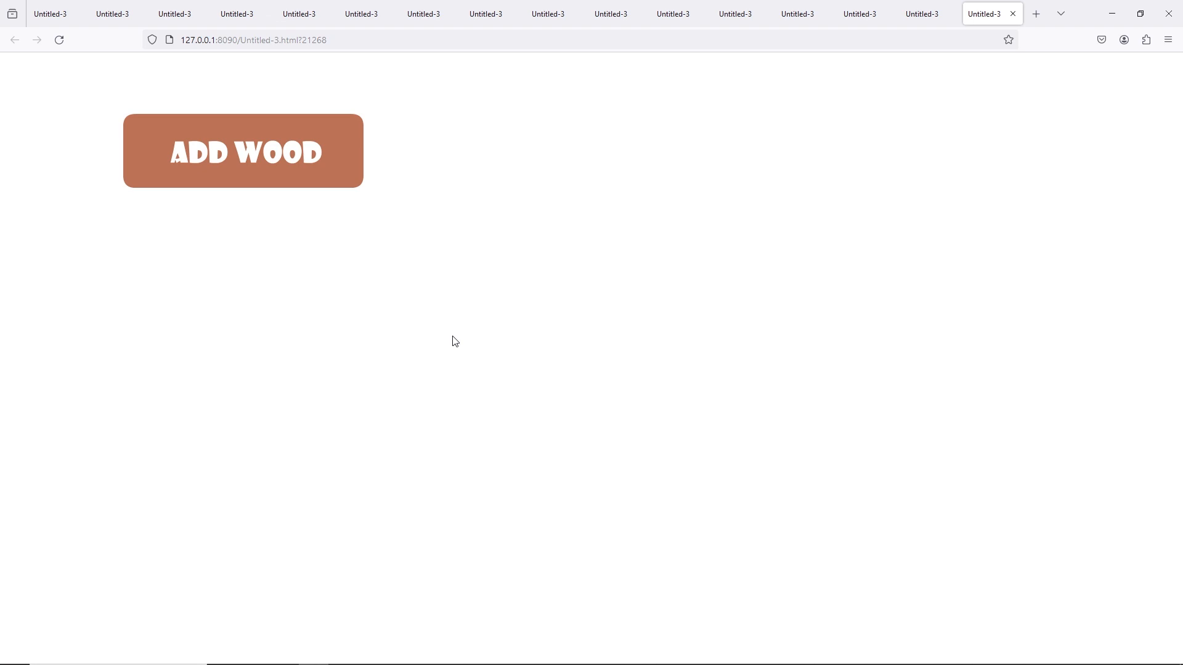
pyautogui.click(246, 169)
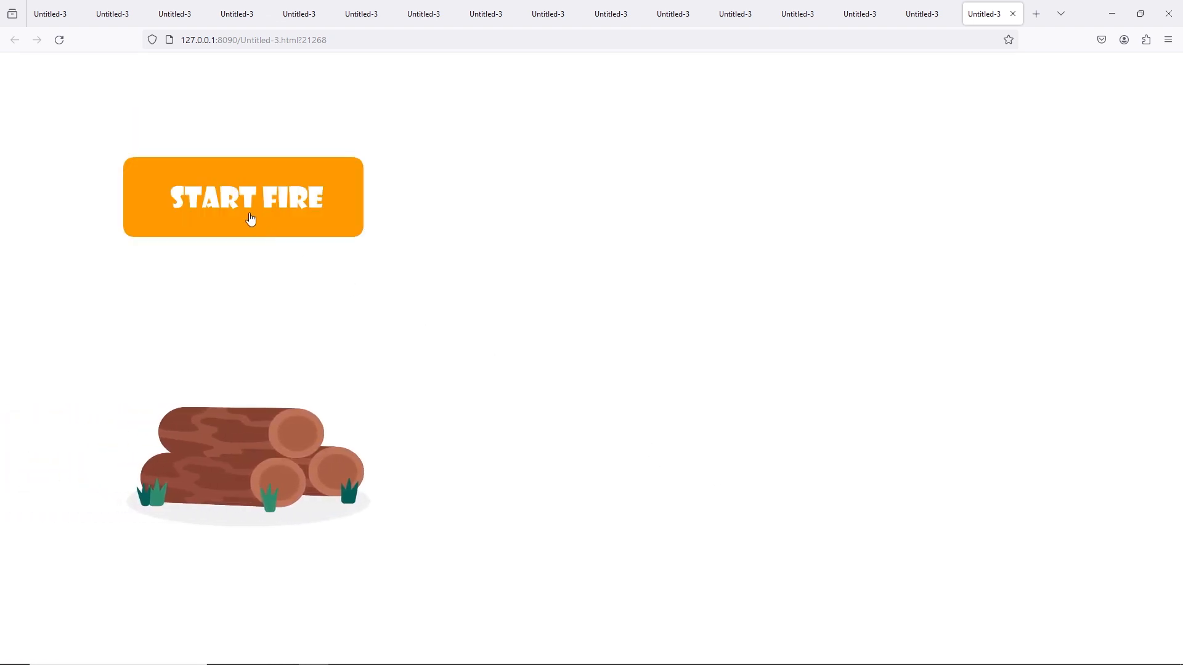
pyautogui.click(251, 219)
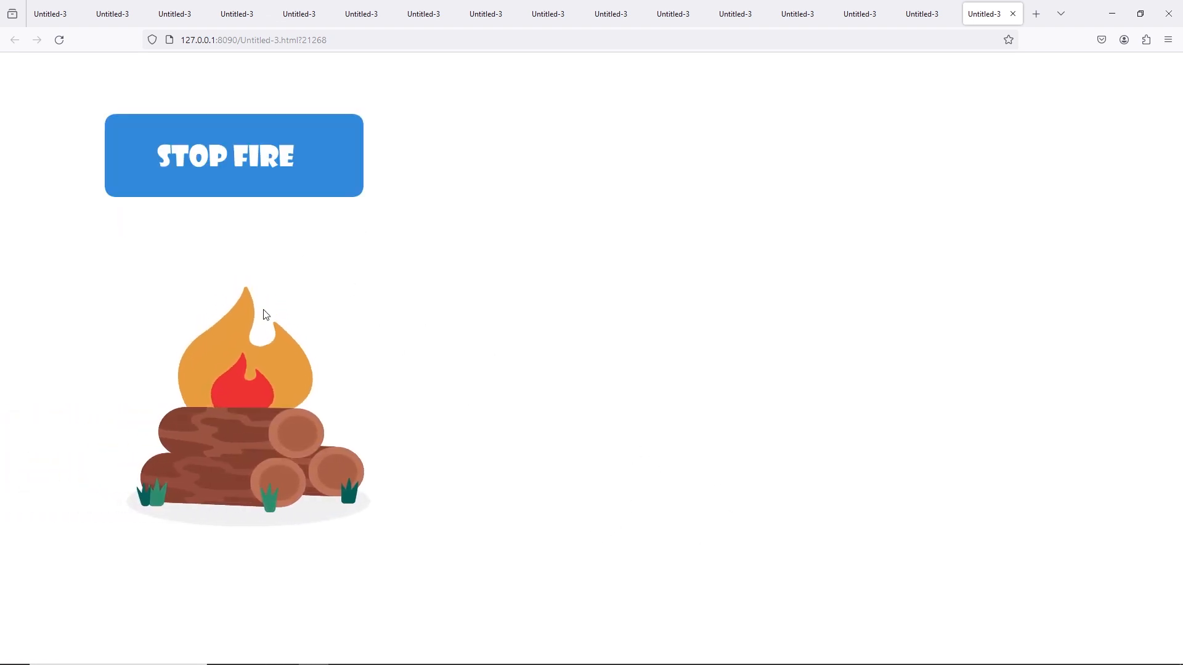
pyautogui.click(204, 160)
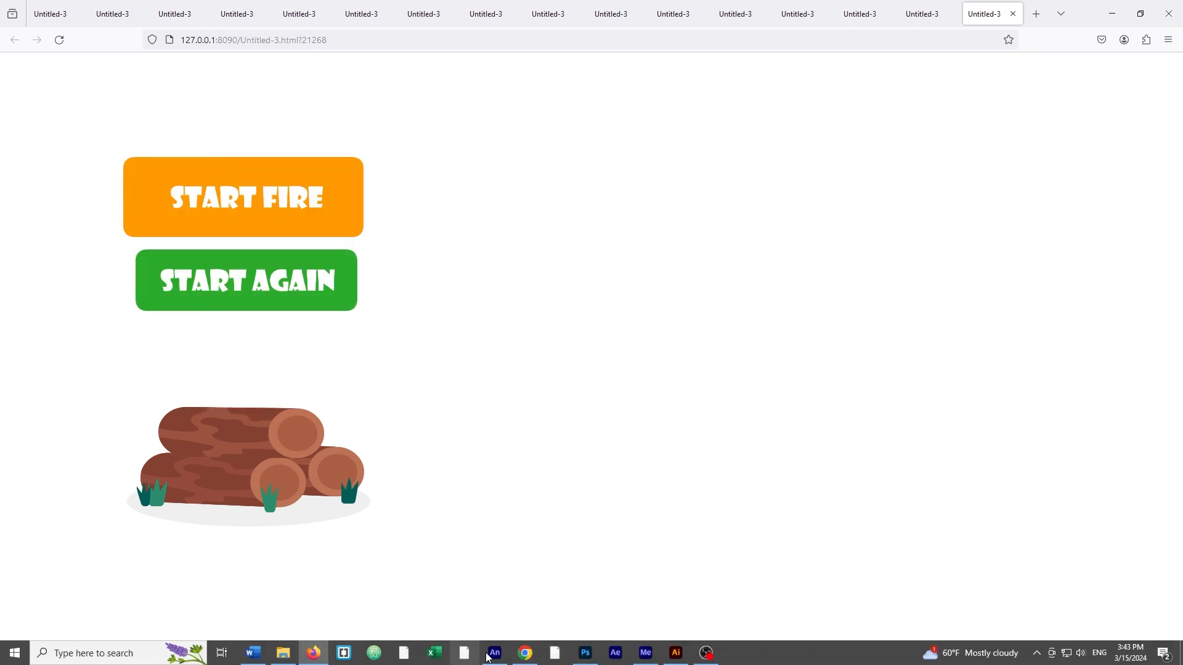
pyautogui.click(464, 653)
pyautogui.click(45, 480)
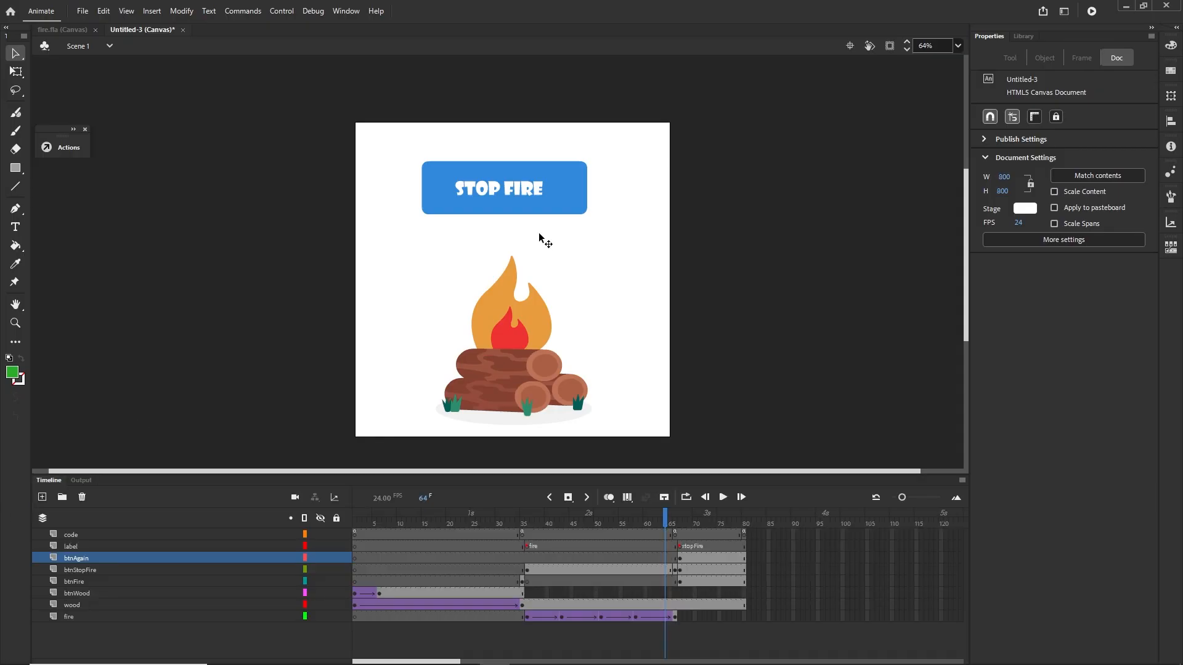
# Check frame 67 and retest the movie in the browser, starting and stopping the fire twice, before returning to Animate's timeline
pyautogui.click(680, 522)
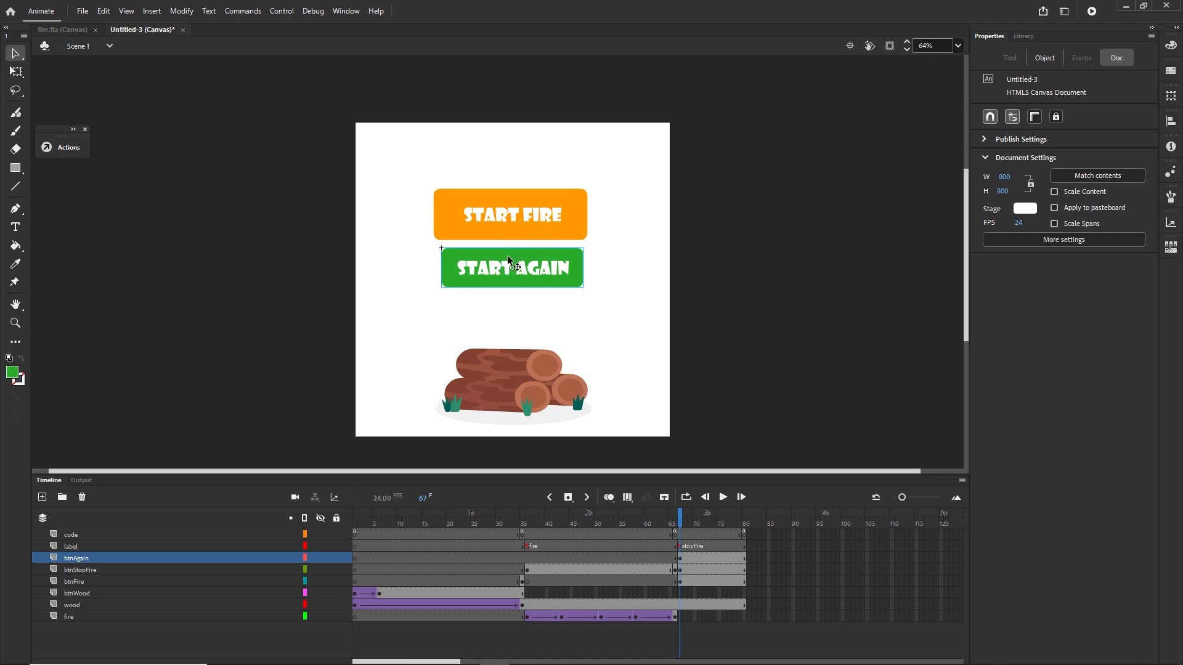
pyautogui.click(778, 356)
pyautogui.hotkey('ctrl', 'Return')
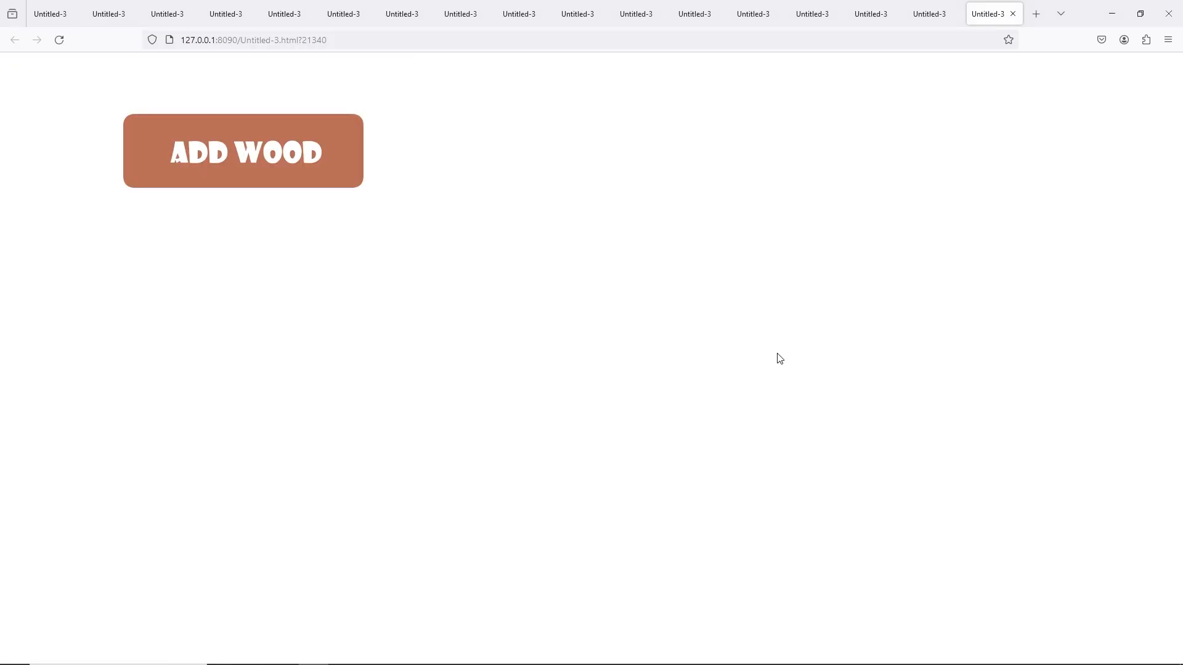
pyautogui.click(245, 164)
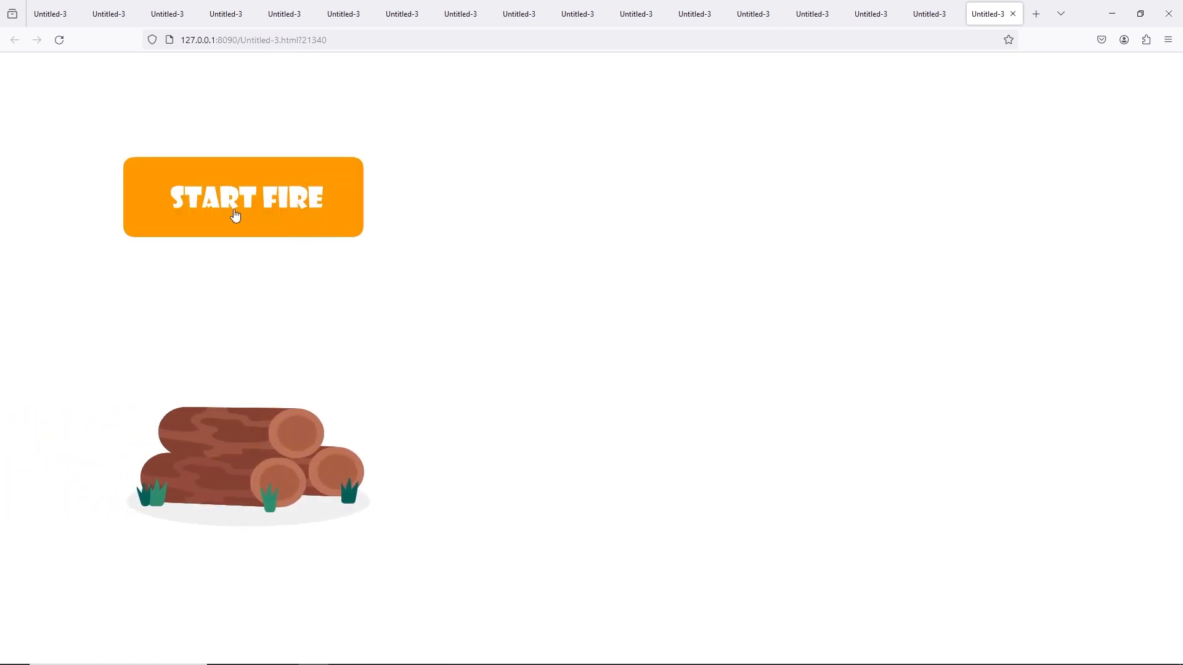
pyautogui.click(246, 203)
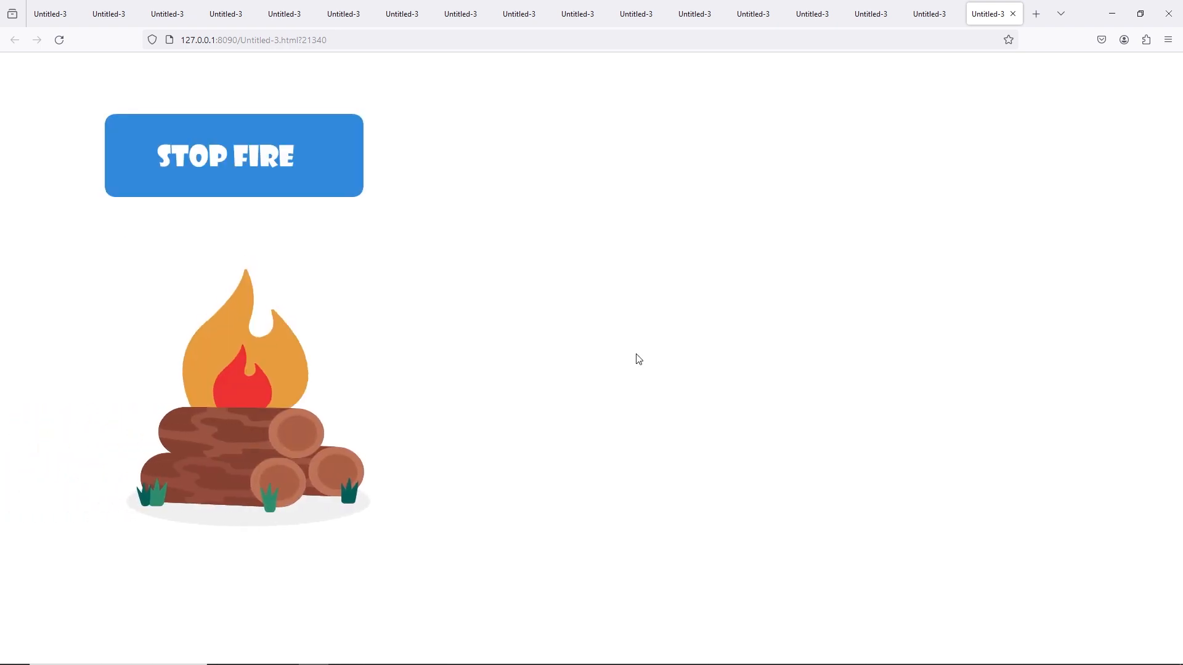
pyautogui.click(245, 184)
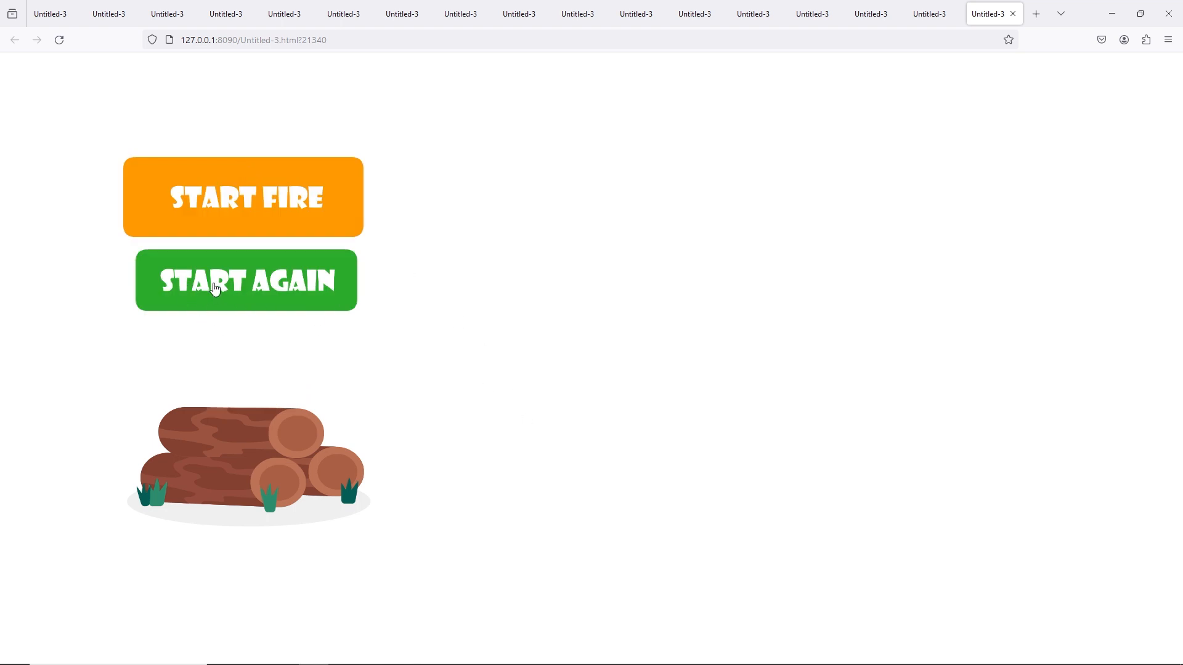
pyautogui.click(243, 203)
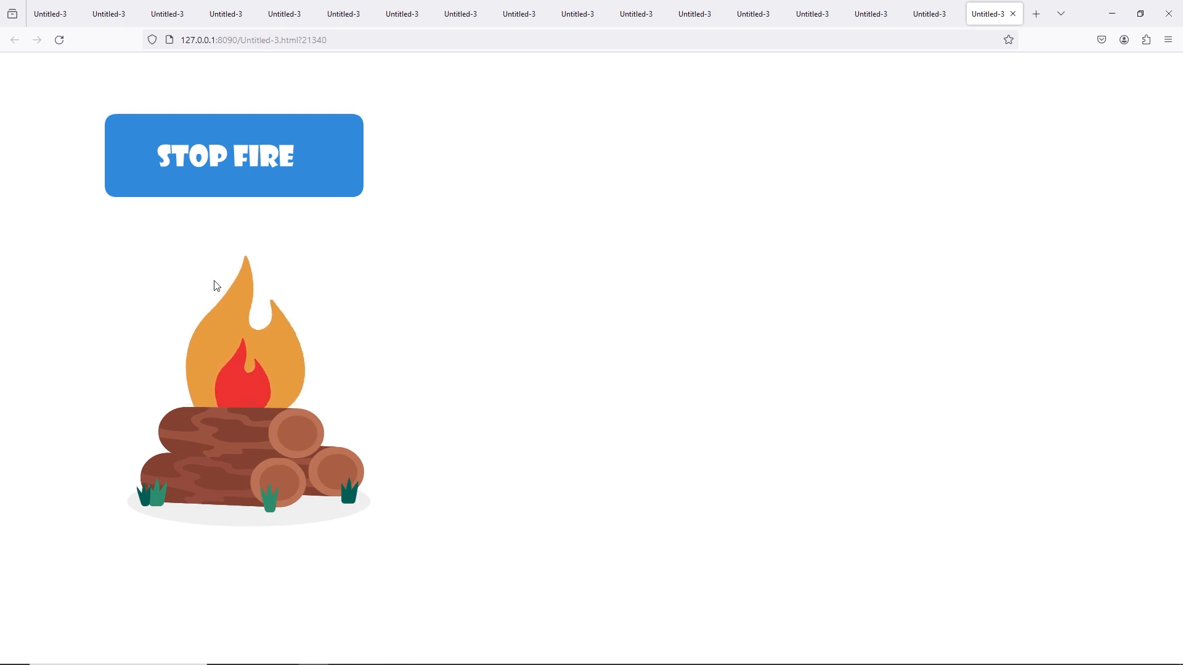
pyautogui.click(207, 163)
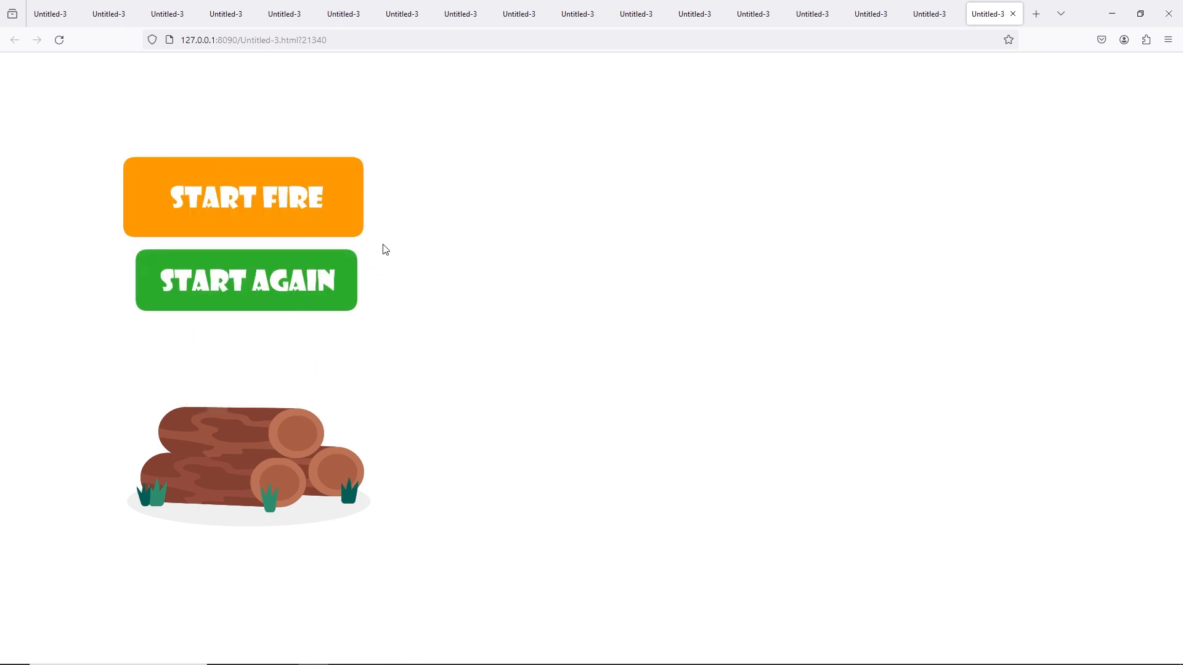
pyautogui.click(493, 656)
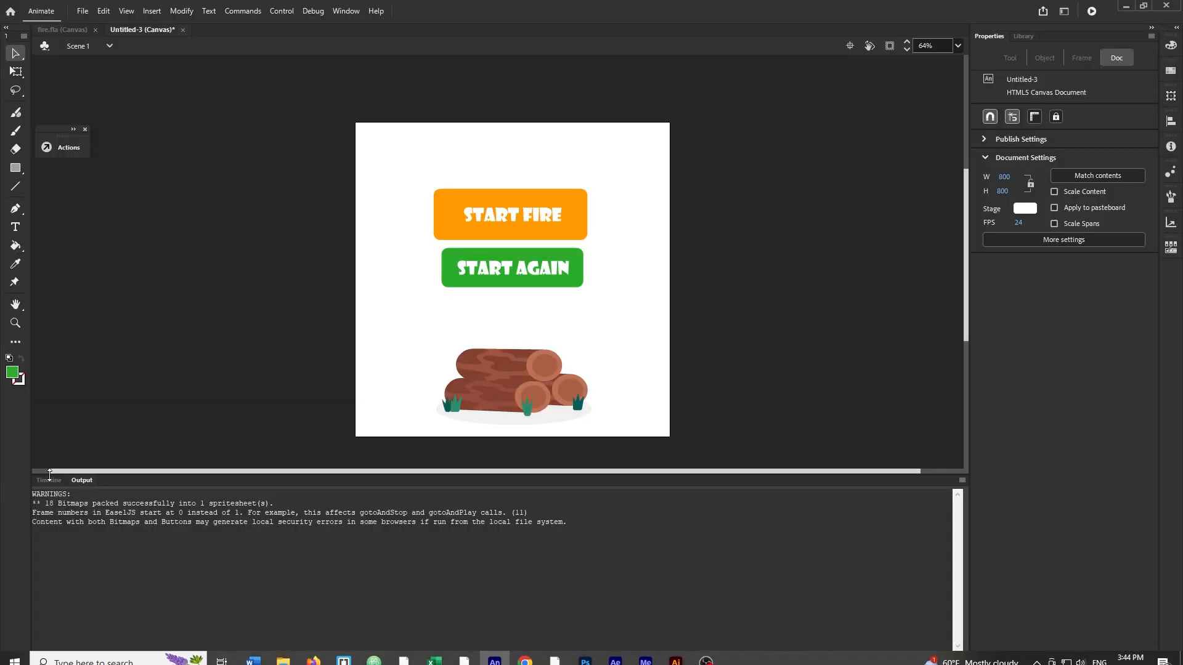
pyautogui.click(56, 481)
# In the code layer's frame 1 script, duplicate the btnStopFire click listener line below the stopFire function
pyautogui.click(549, 282)
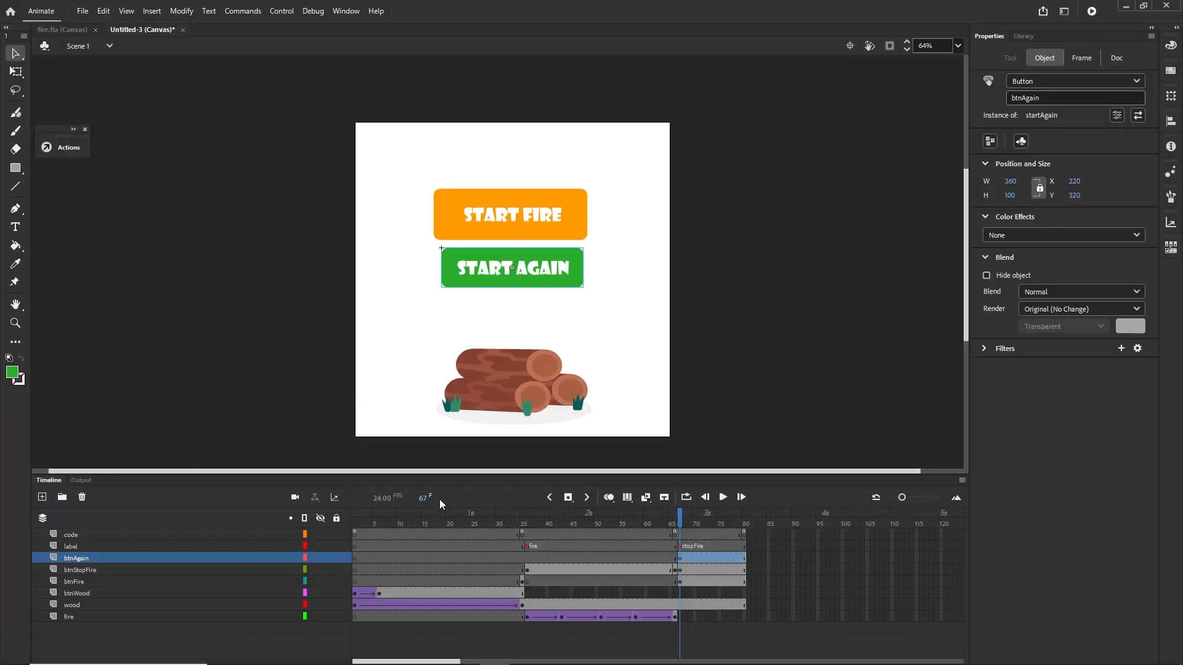
pyautogui.click(356, 535)
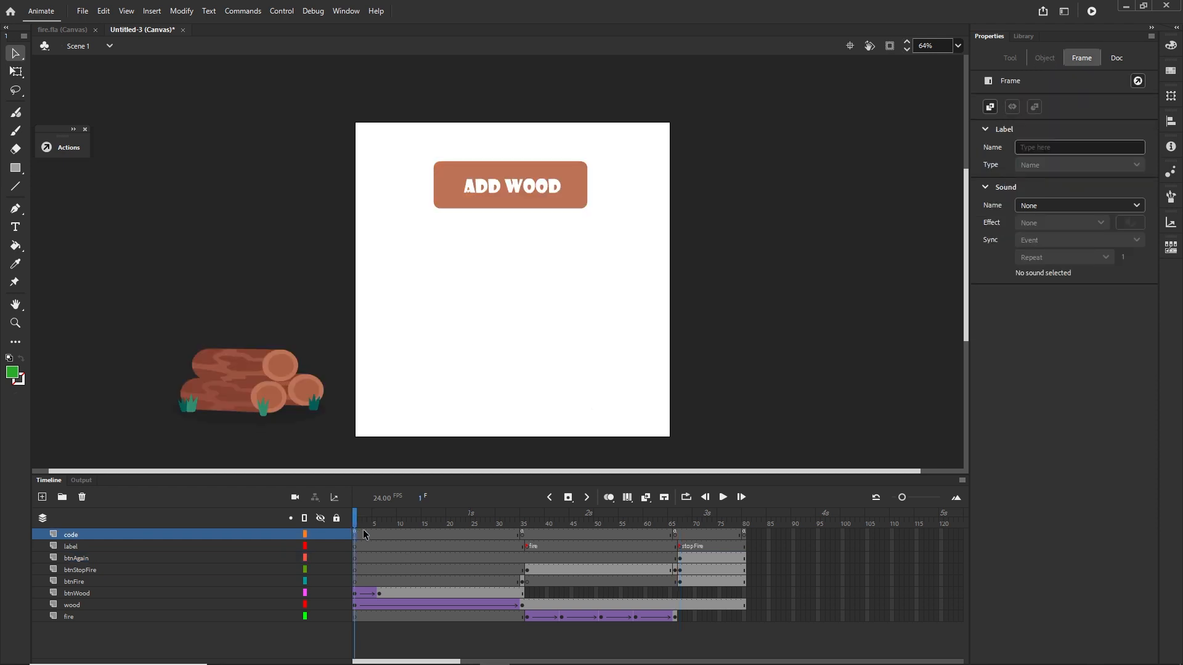
pyautogui.press('F9')
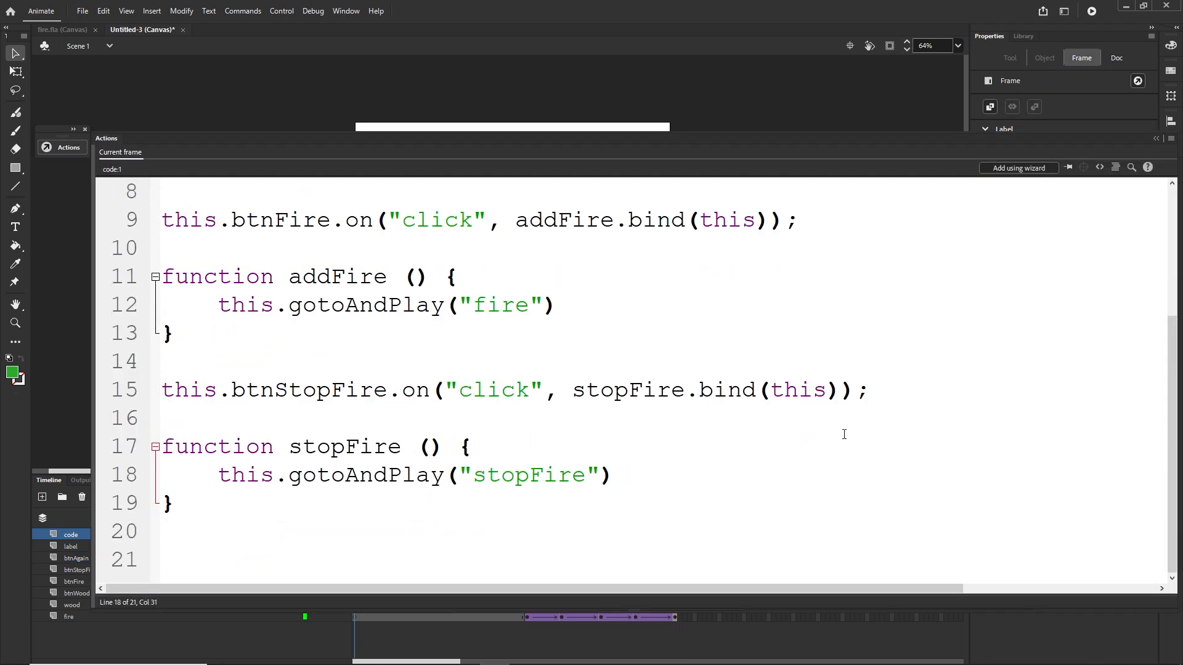
pyautogui.moveTo(871, 390); pyautogui.dragTo(167, 397)
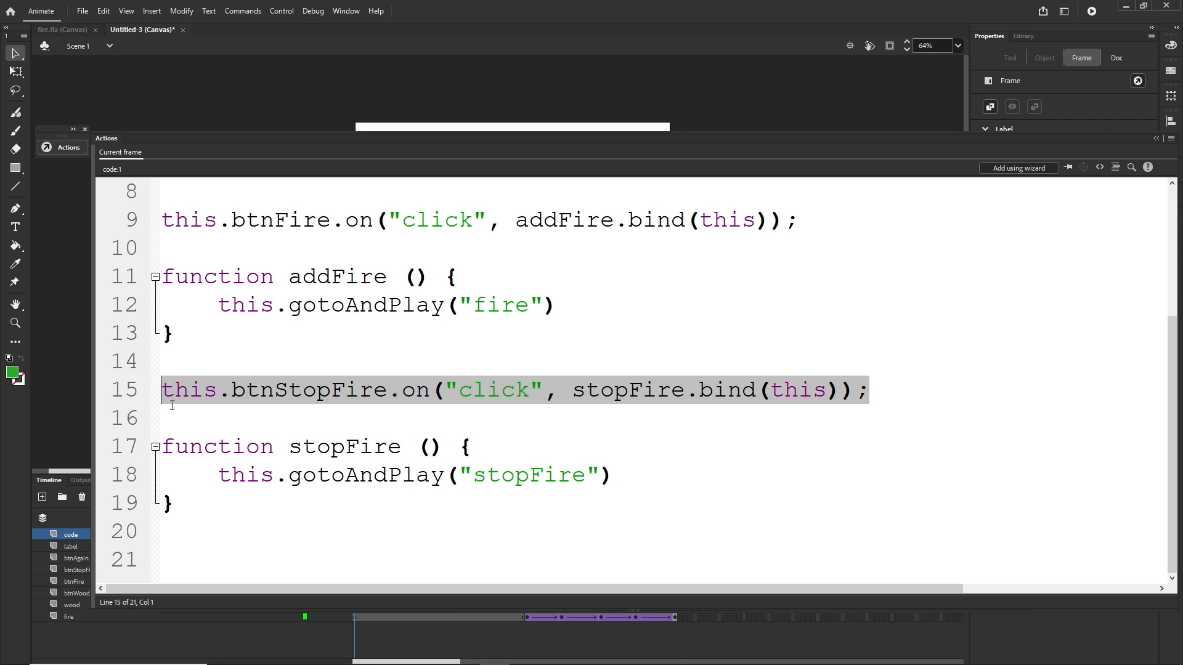
pyautogui.hotkey('ctrl', 'c')
pyautogui.click(203, 510)
pyautogui.press('Return')
pyautogui.press('Return')
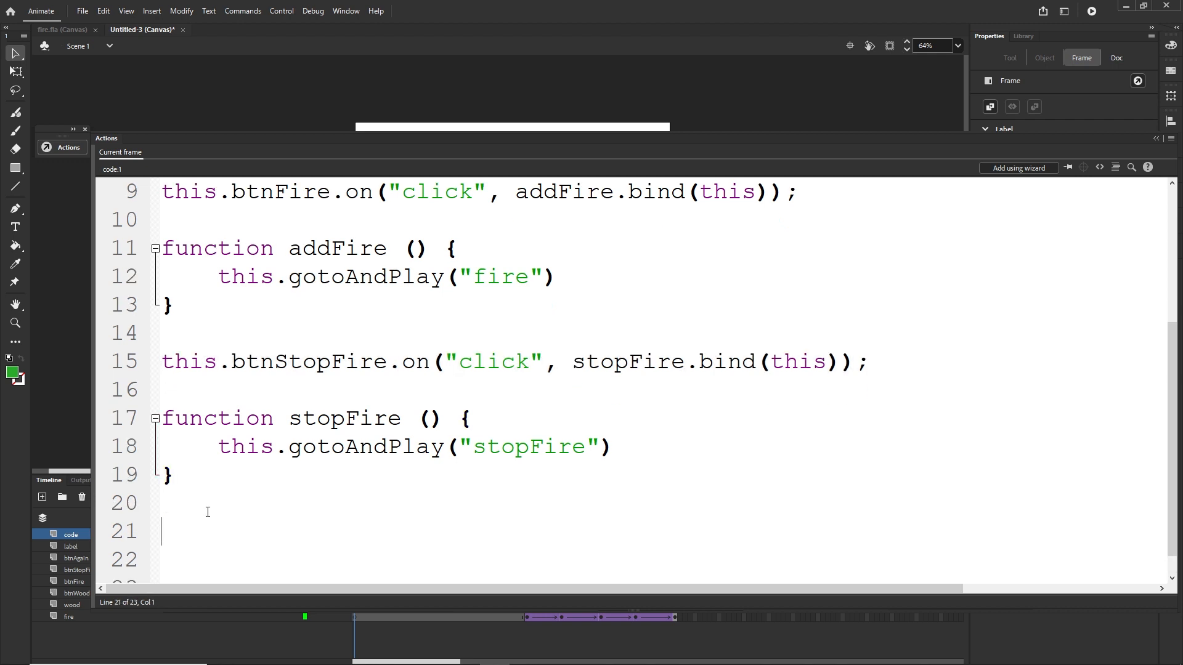
pyautogui.hotkey('ctrl', 'v')
pyautogui.scroll(-1, 368, 496)
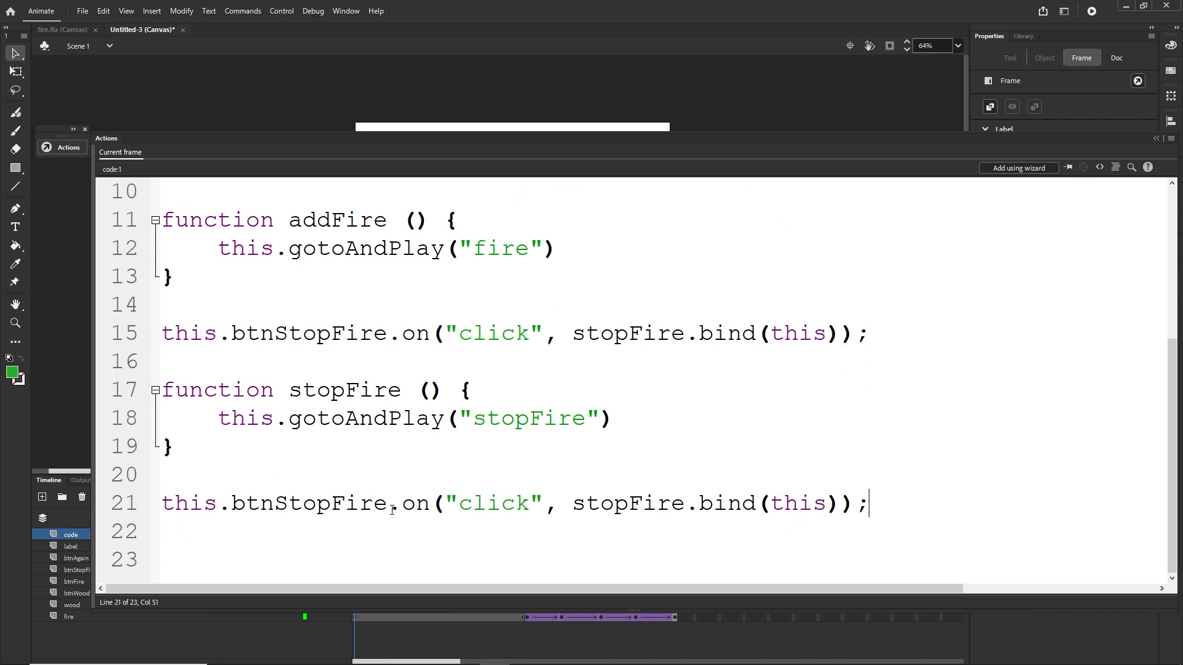
# Change the copied listener to this.btnAgain.on("click", startAgain.bind(this));
pyautogui.moveTo(392, 510); pyautogui.dragTo(275, 510)
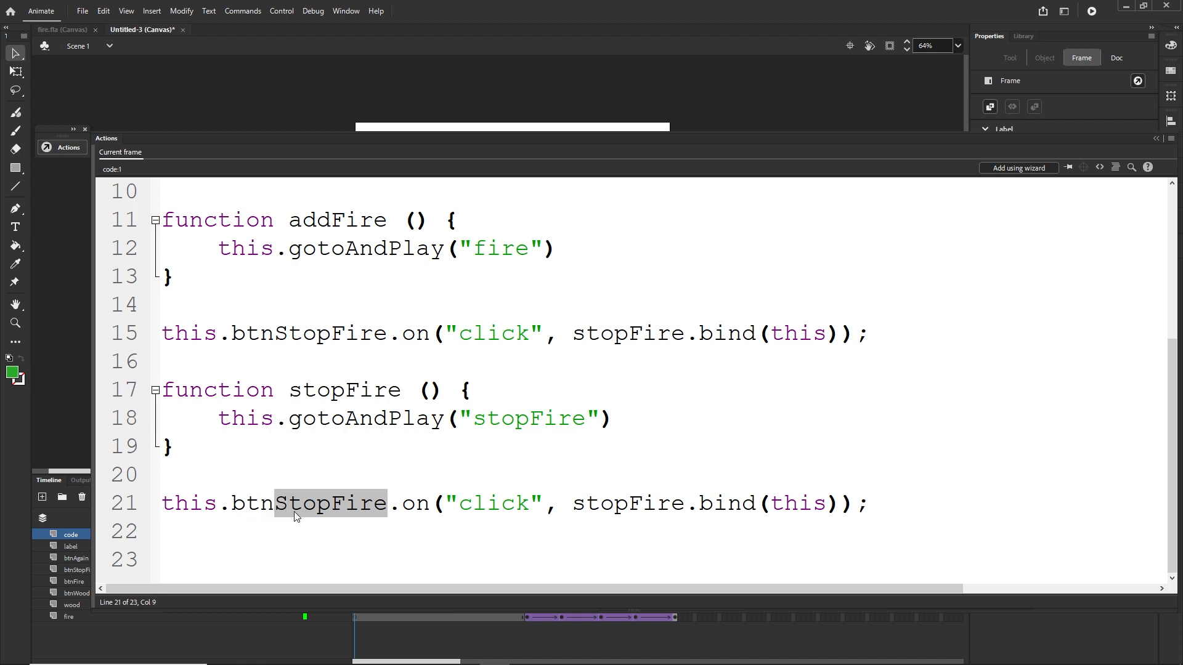
pyautogui.write('Again')
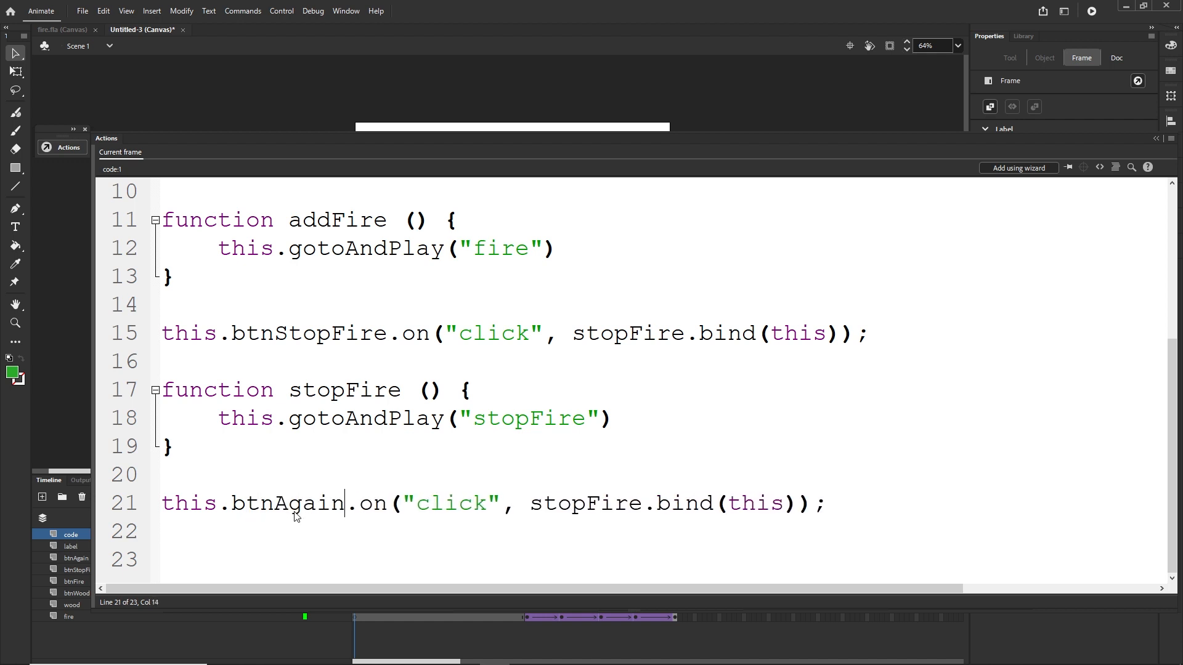
pyautogui.moveTo(644, 506); pyautogui.dragTo(536, 505)
pyautogui.write('startAg')
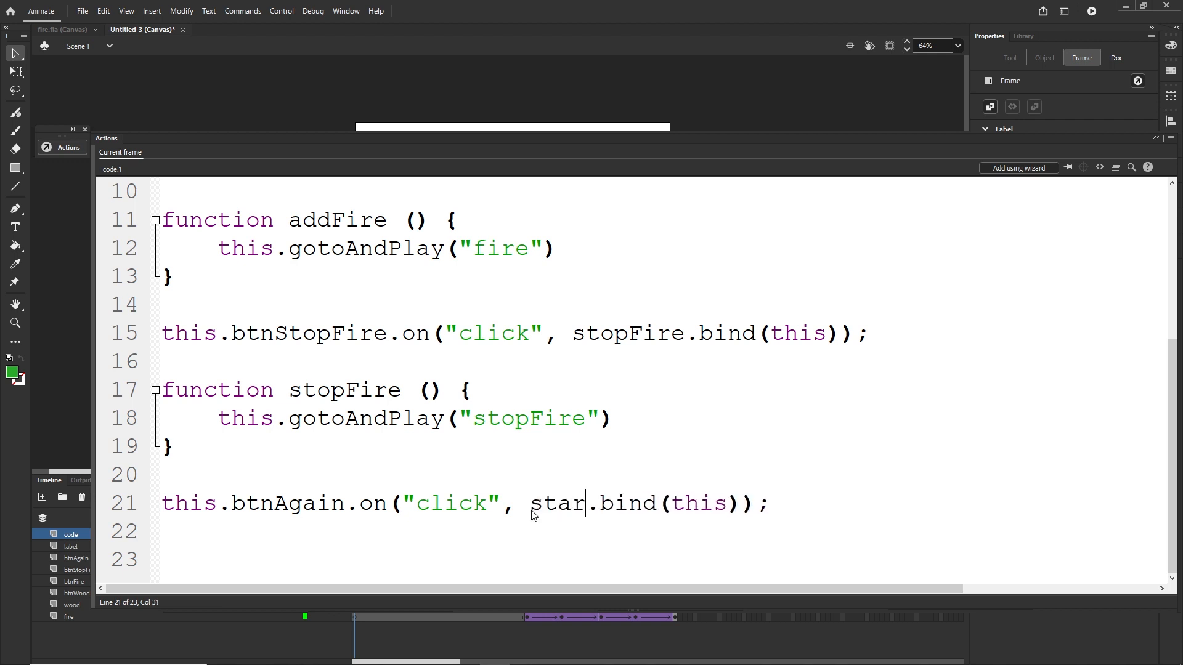
pyautogui.write('ain')
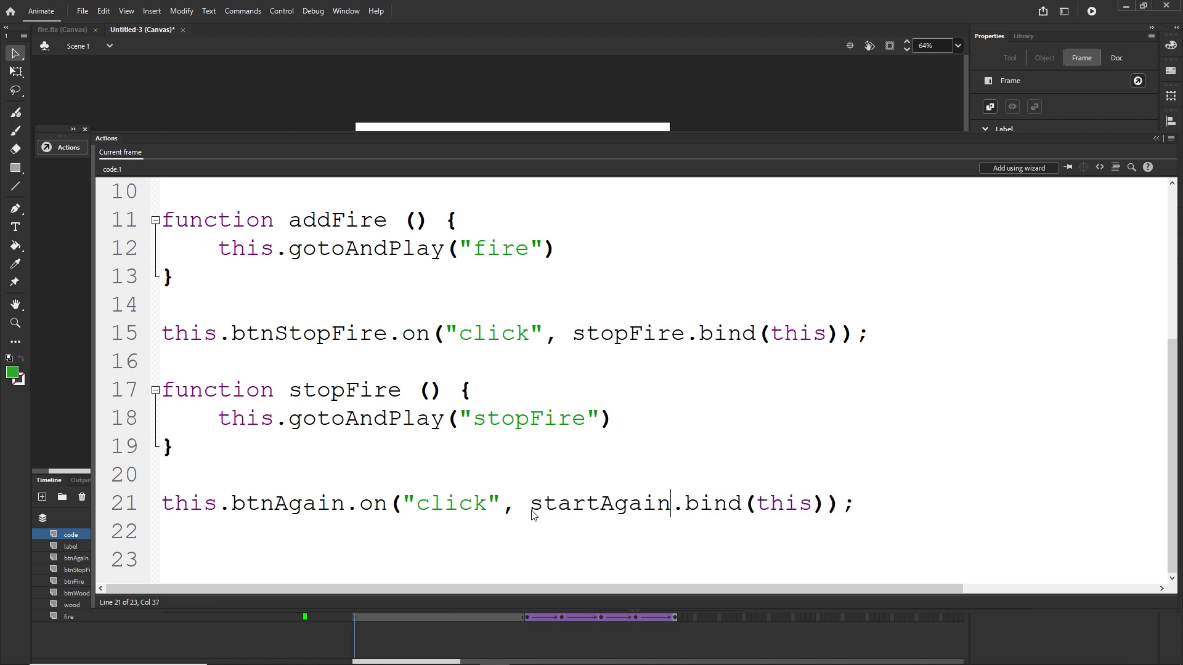
# Declare an empty function startAgain () { } two lines below the btnAgain listener
pyautogui.click(872, 508)
pyautogui.press('Return')
pyautogui.press('Return')
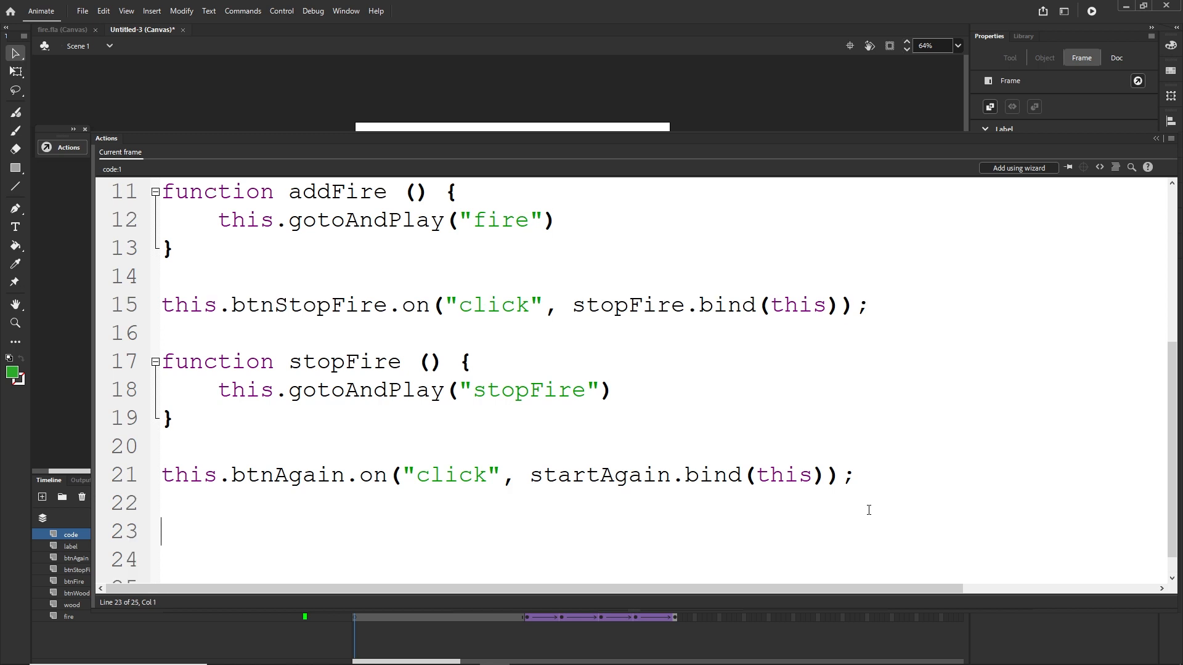
pyautogui.write('function')
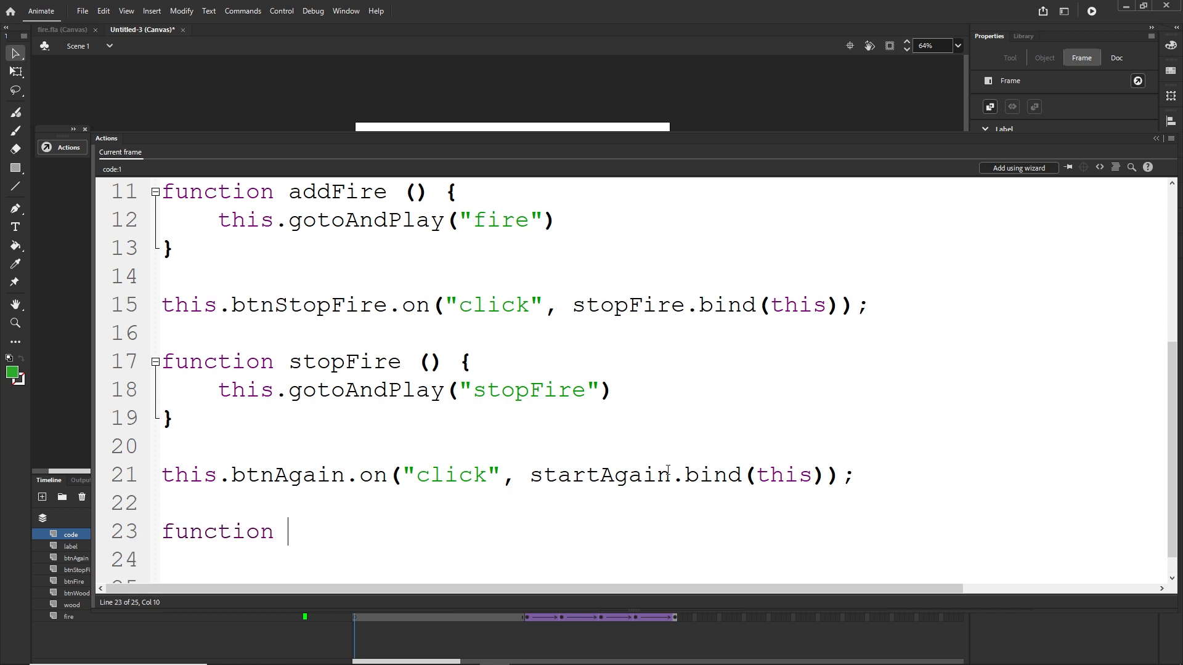
pyautogui.moveTo(668, 470); pyautogui.dragTo(529, 476)
pyautogui.hotkey('ctrl', 'c')
pyautogui.click(299, 531)
pyautogui.hotkey('ctrl', 'v')
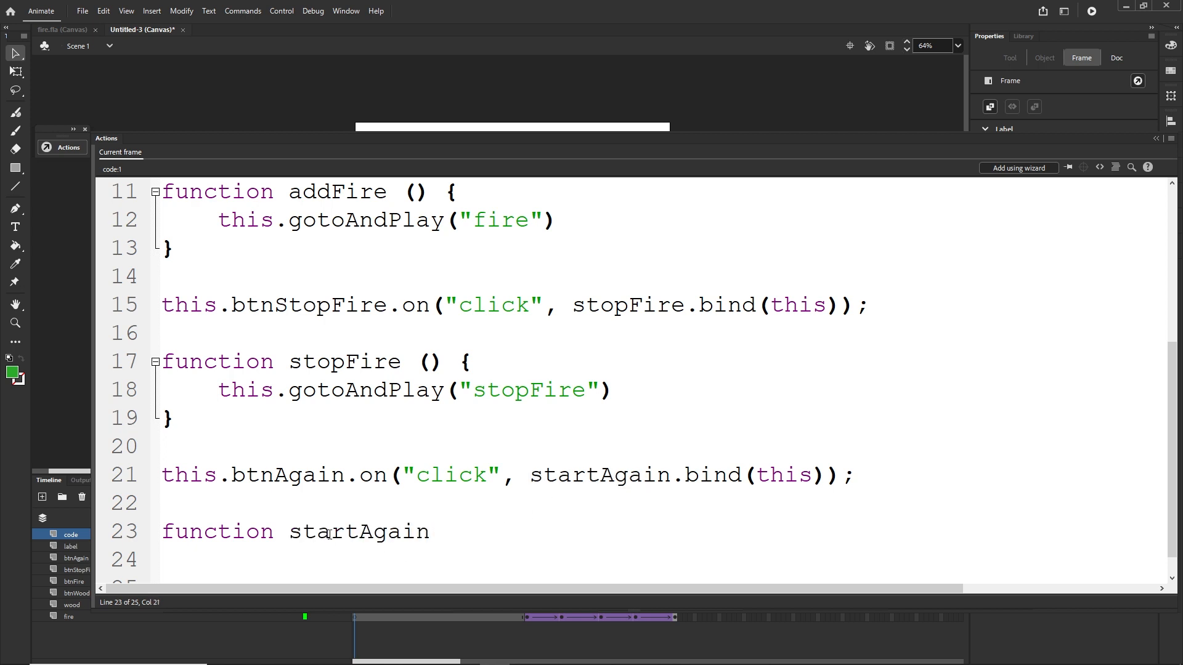
pyautogui.write('() {')
pyautogui.press('Return')
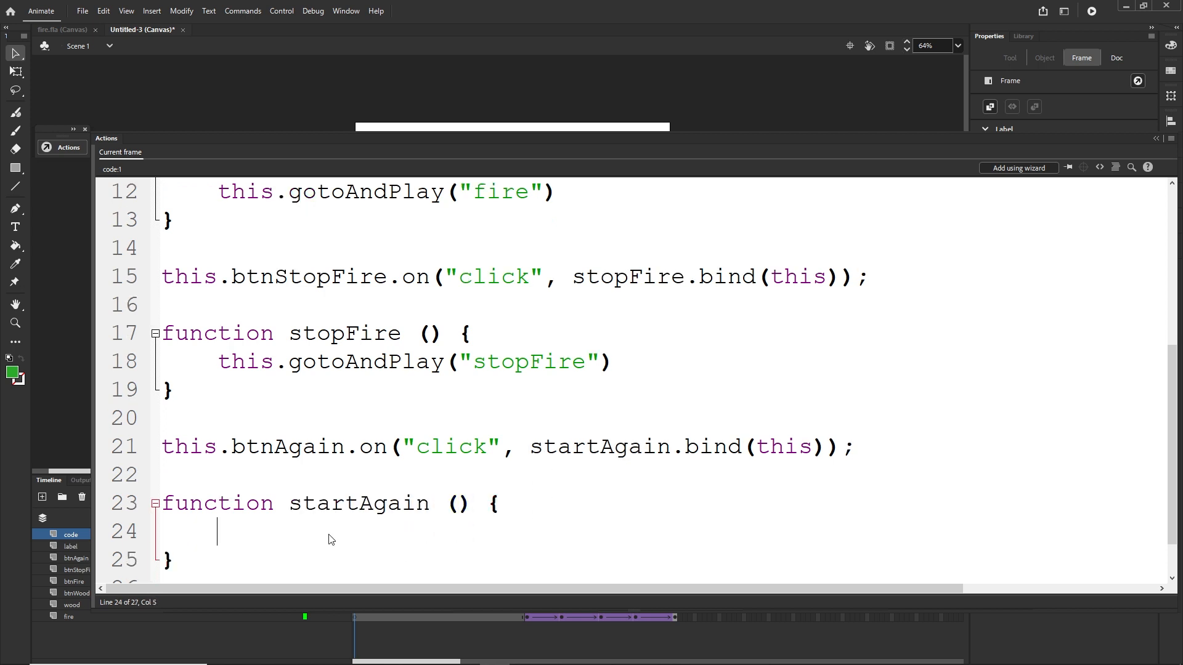
# Fill the startAgain function with this.gotoAndPlay("startAgain"), reusing the statement from stopFire, and collapse the script editor
pyautogui.moveTo(618, 360); pyautogui.dragTo(223, 373)
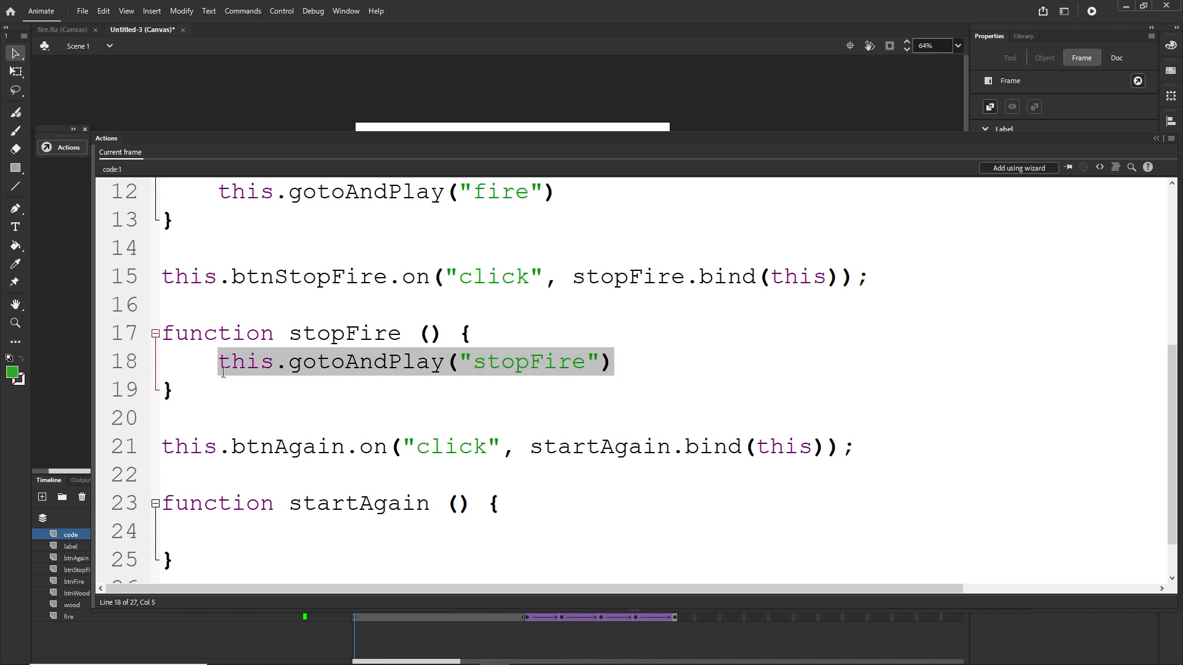
pyautogui.click(227, 524)
pyautogui.hotkey('ctrl', 'v')
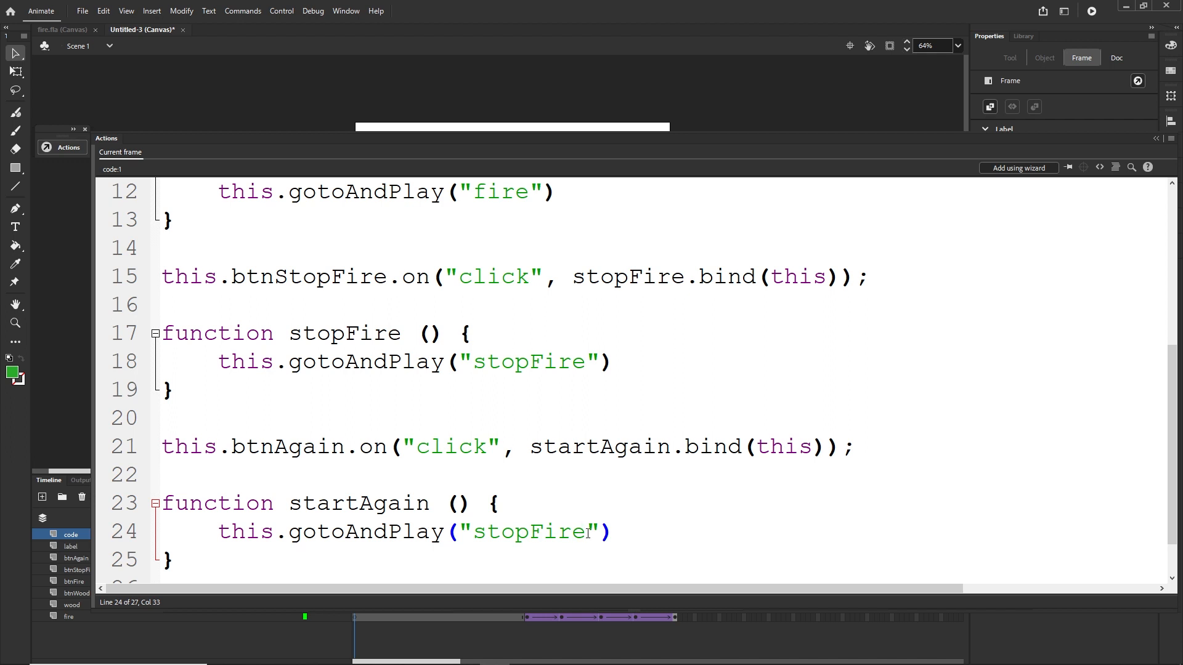
pyautogui.moveTo(588, 533); pyautogui.dragTo(480, 540)
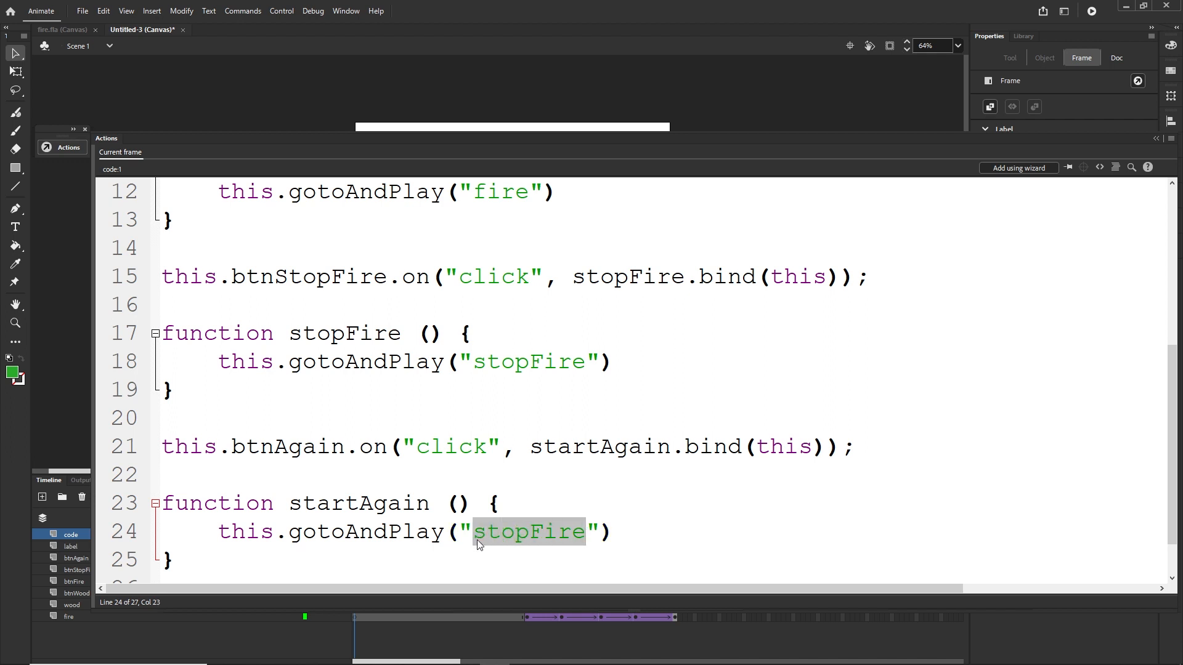
pyautogui.write('startA')
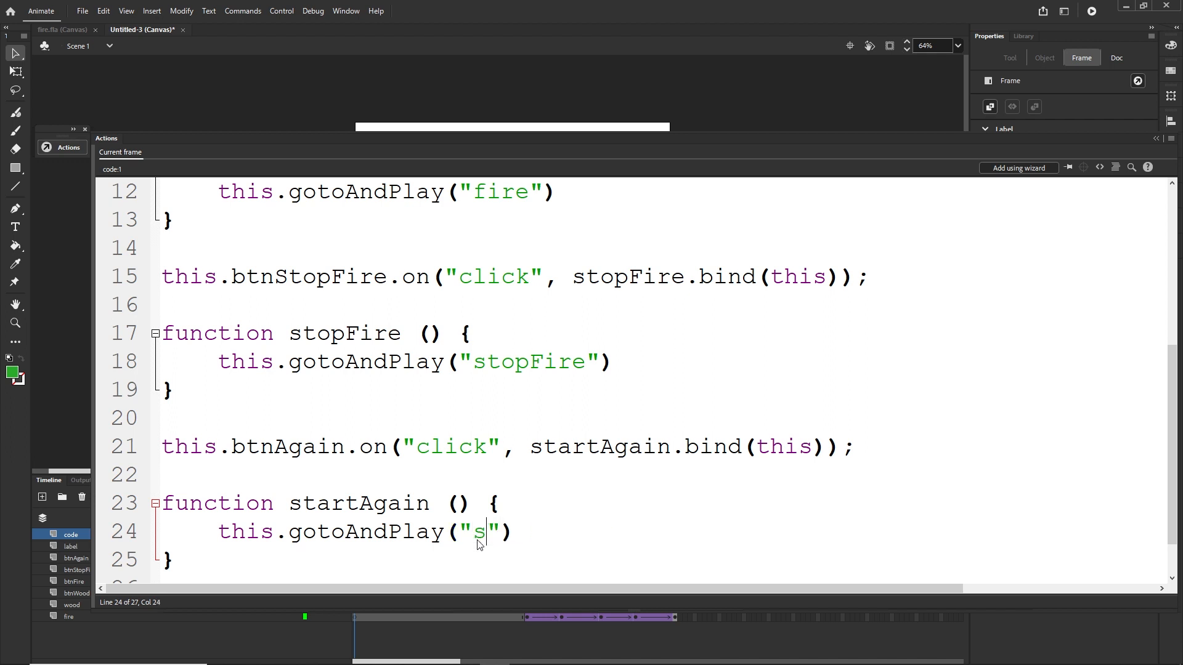
pyautogui.write('gain')
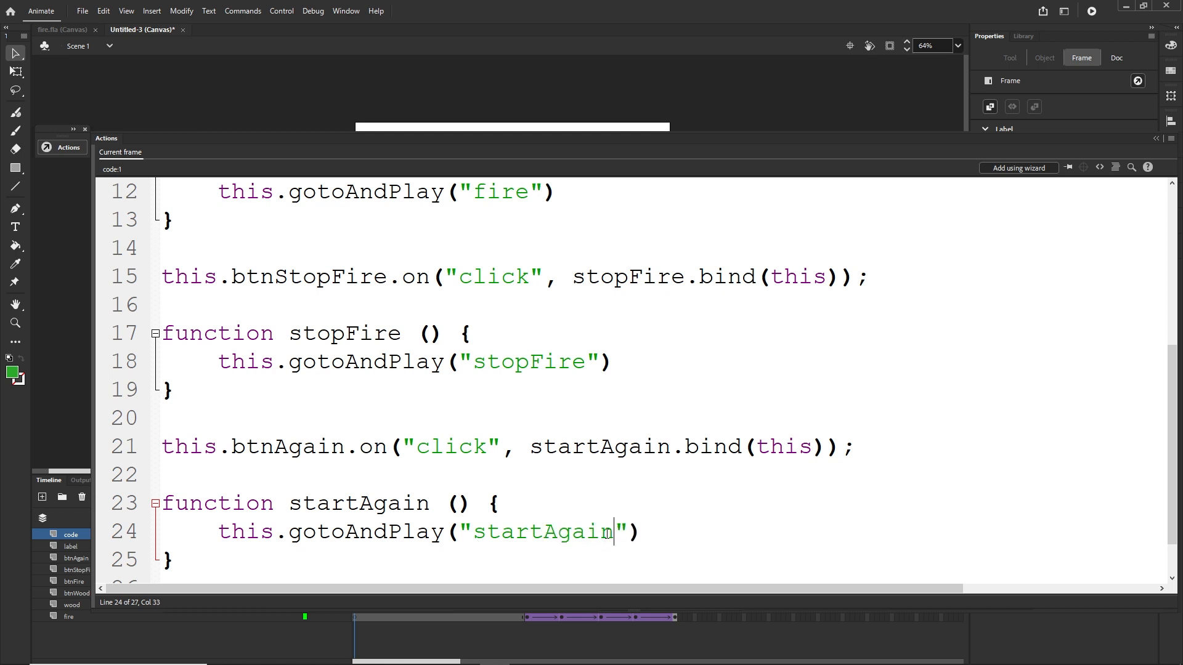
pyautogui.moveTo(611, 533); pyautogui.dragTo(485, 541)
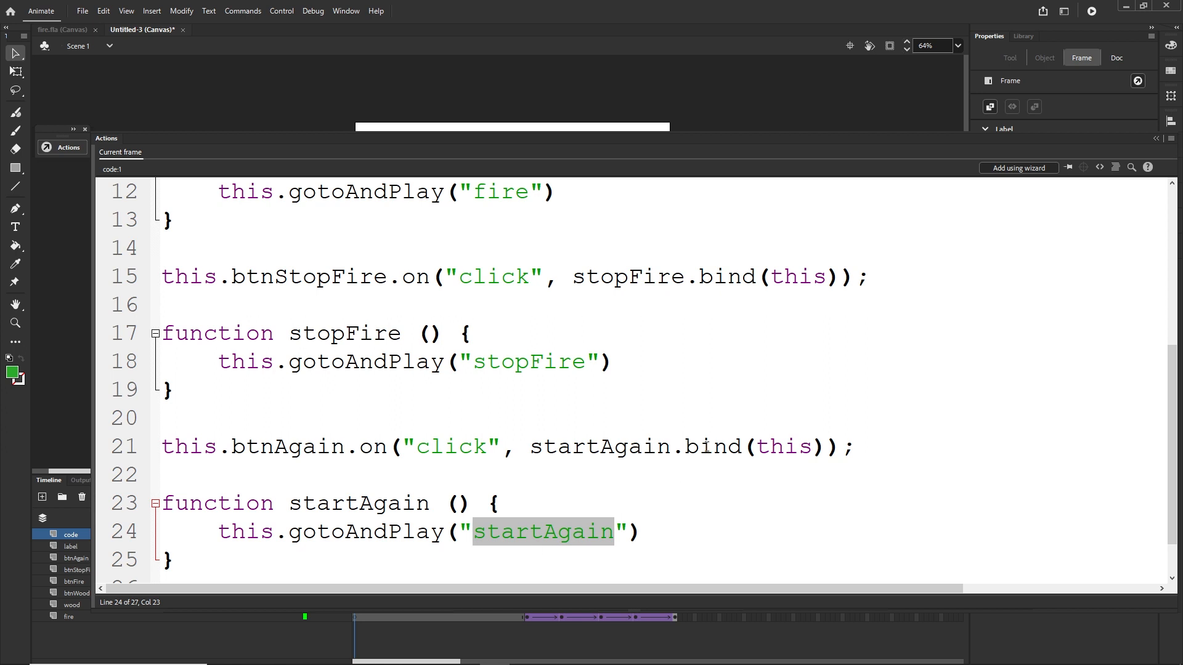
pyautogui.click(1156, 138)
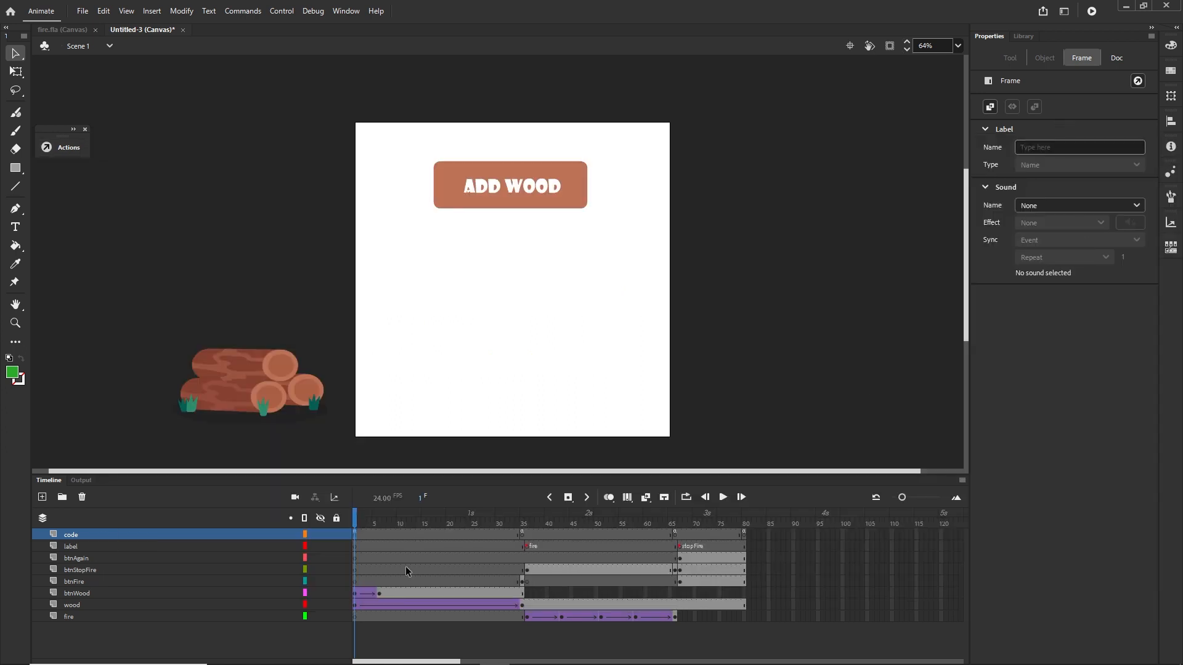
# Give frame 2 of the label layer the frame label startAgain
pyautogui.click(355, 547)
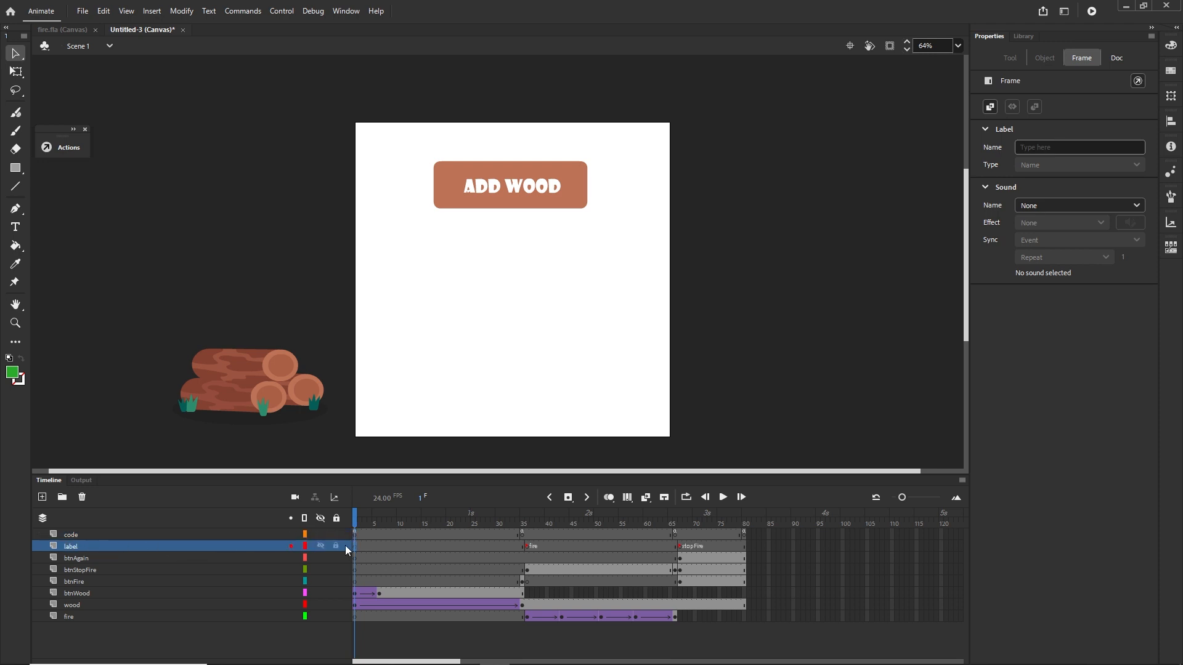
pyautogui.click(359, 549)
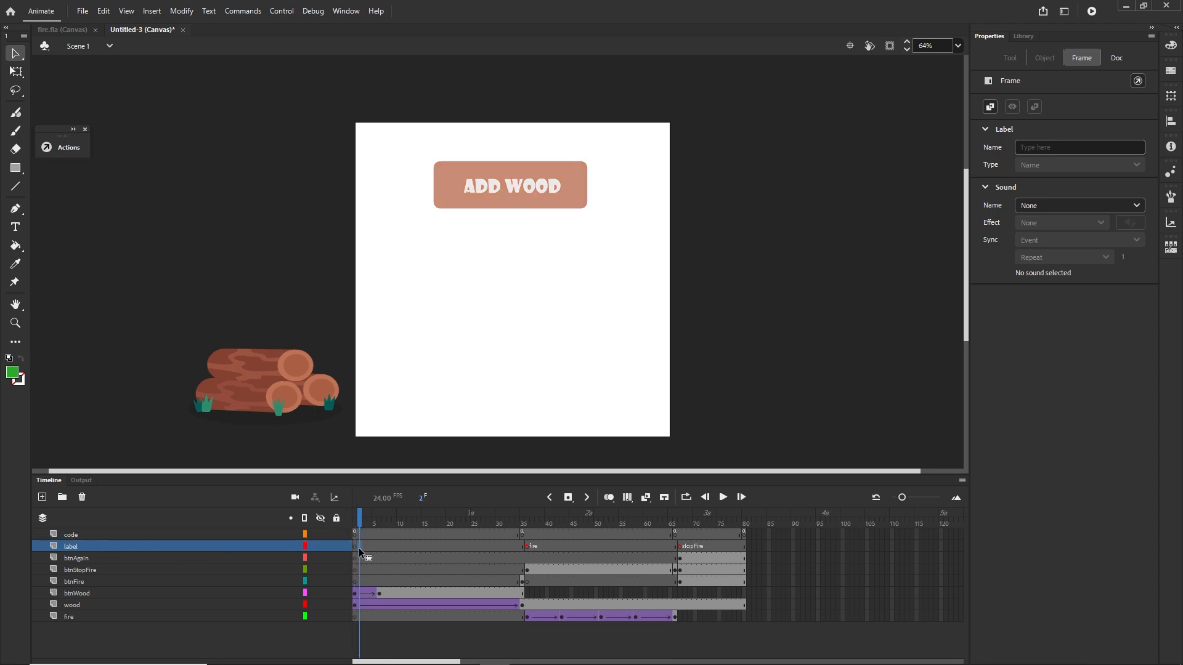
pyautogui.click(356, 516)
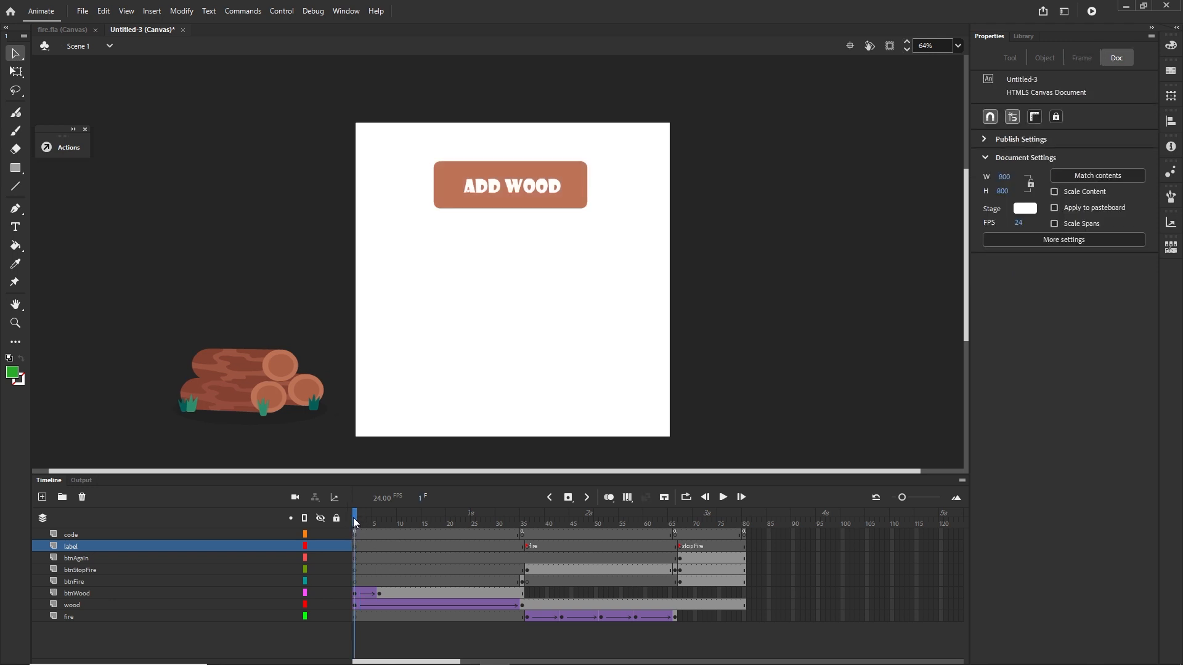
pyautogui.click(359, 523)
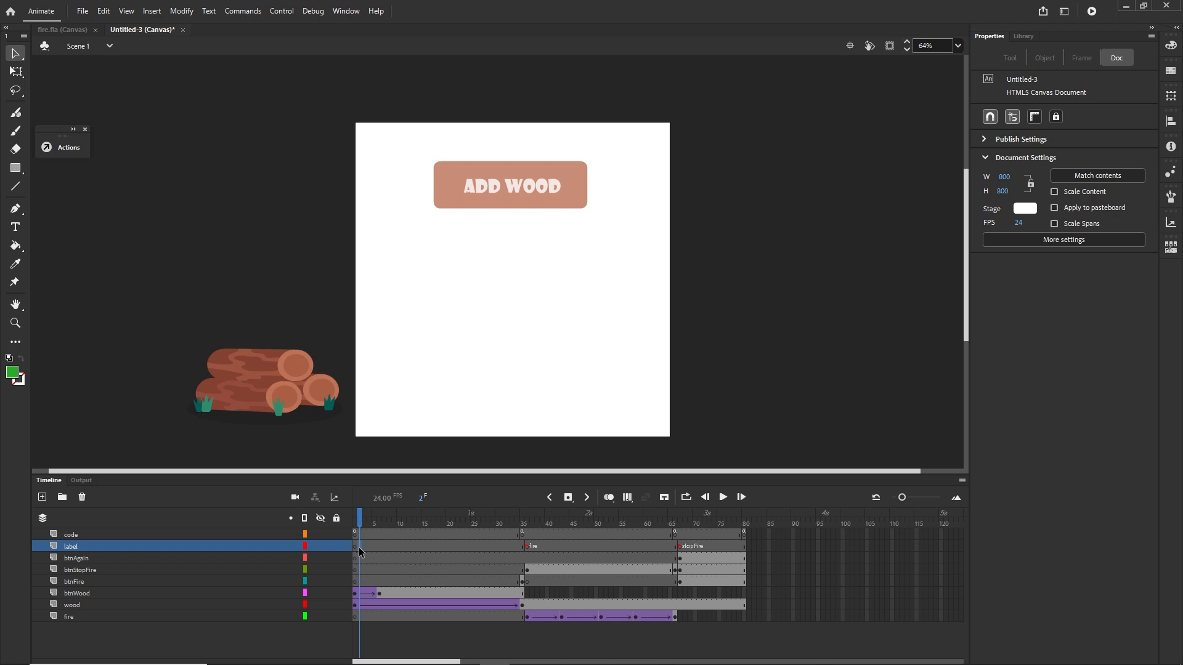
pyautogui.click(359, 548)
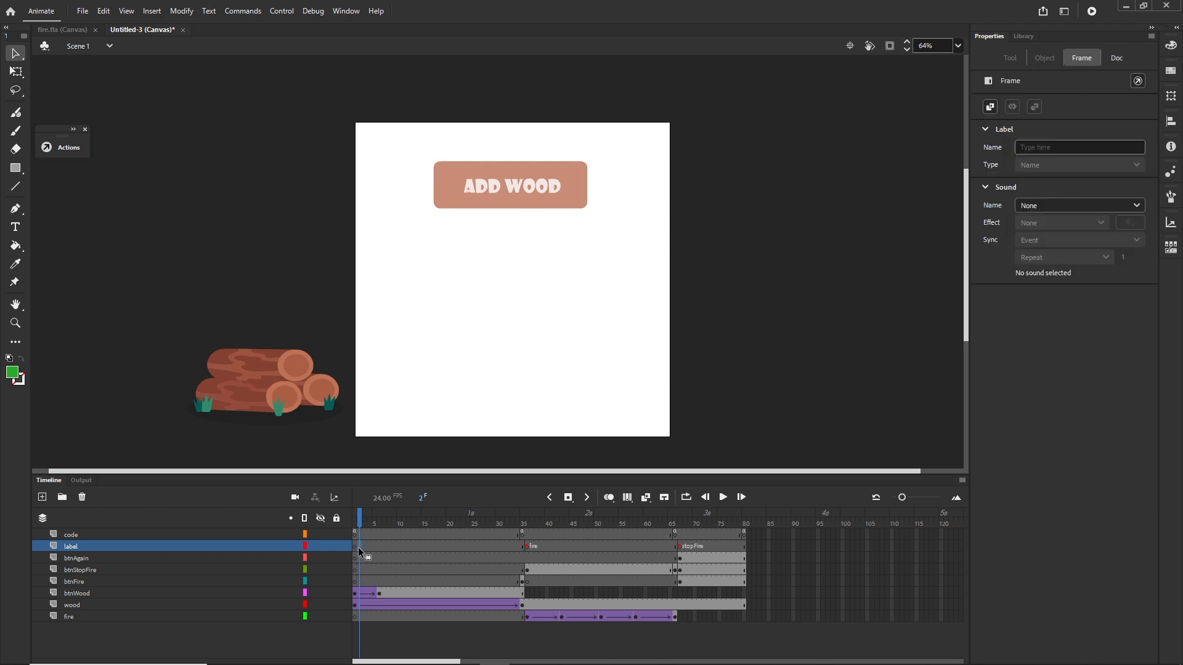
pyautogui.click(1066, 152)
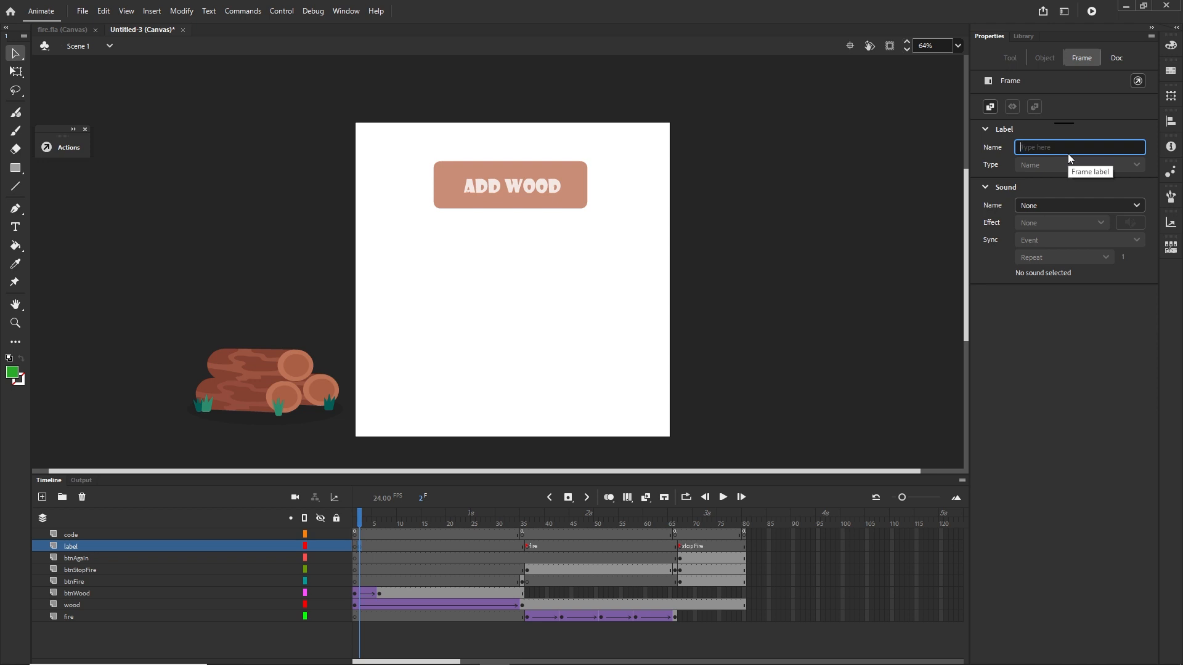
pyautogui.write('startAgain')
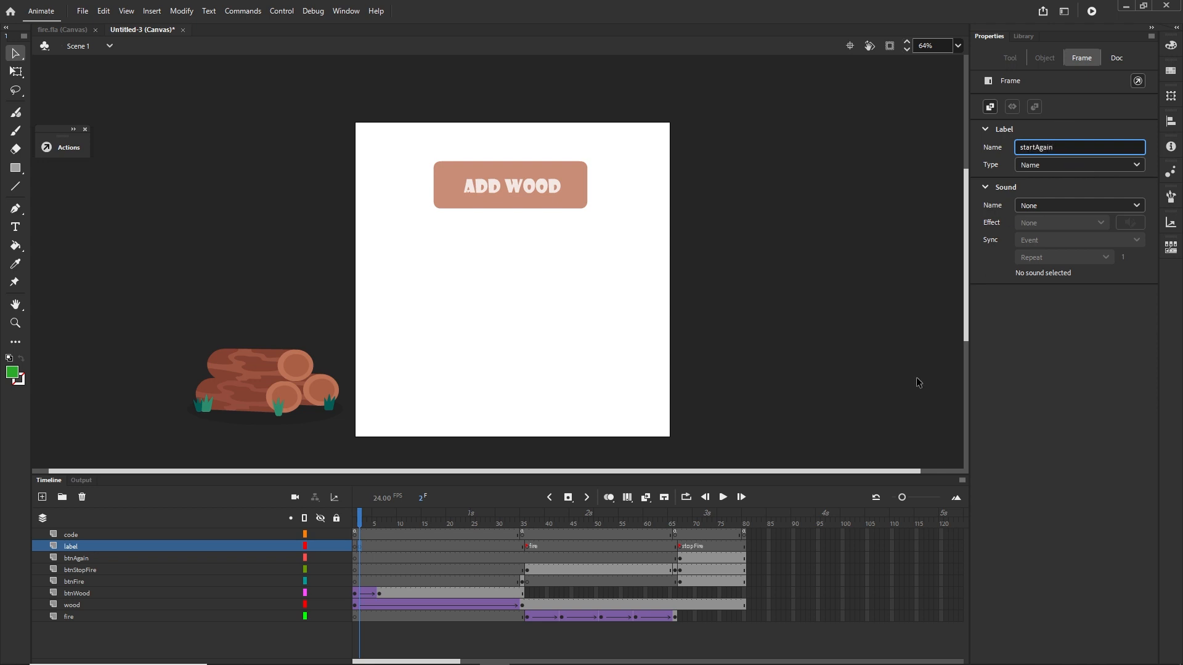
pyautogui.click(720, 412)
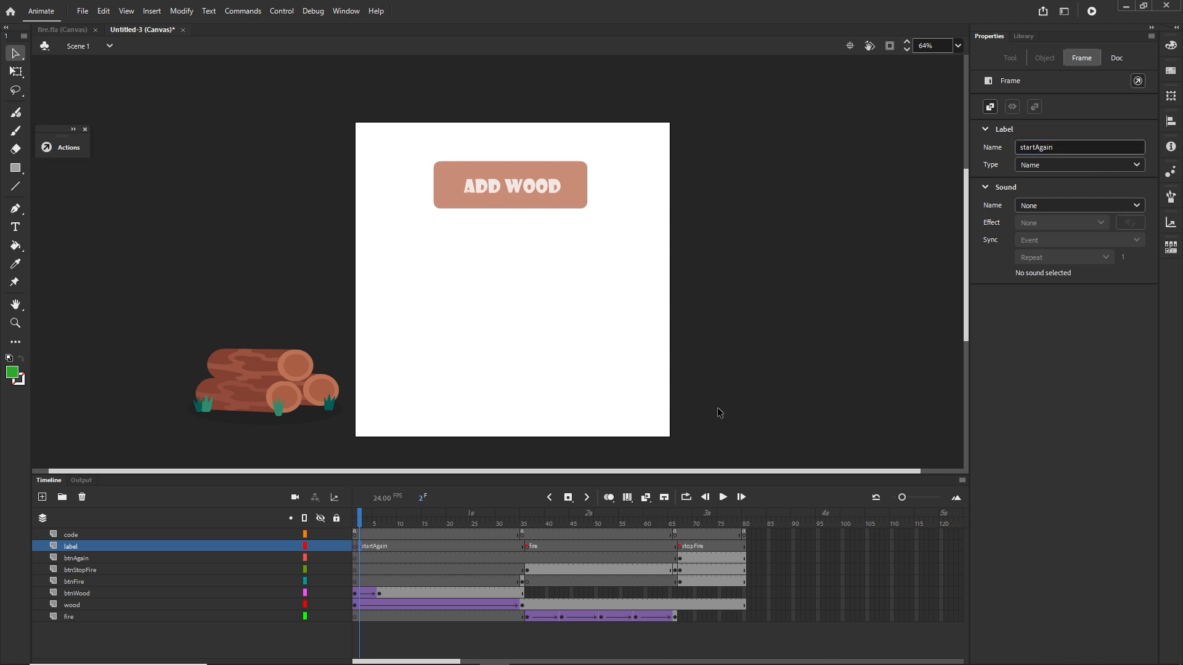
# Compare the startAgain call in the frame 1 script with the label at frame 2, and scrub through the wood animation from frame 1
pyautogui.click(356, 534)
pyautogui.click(355, 534)
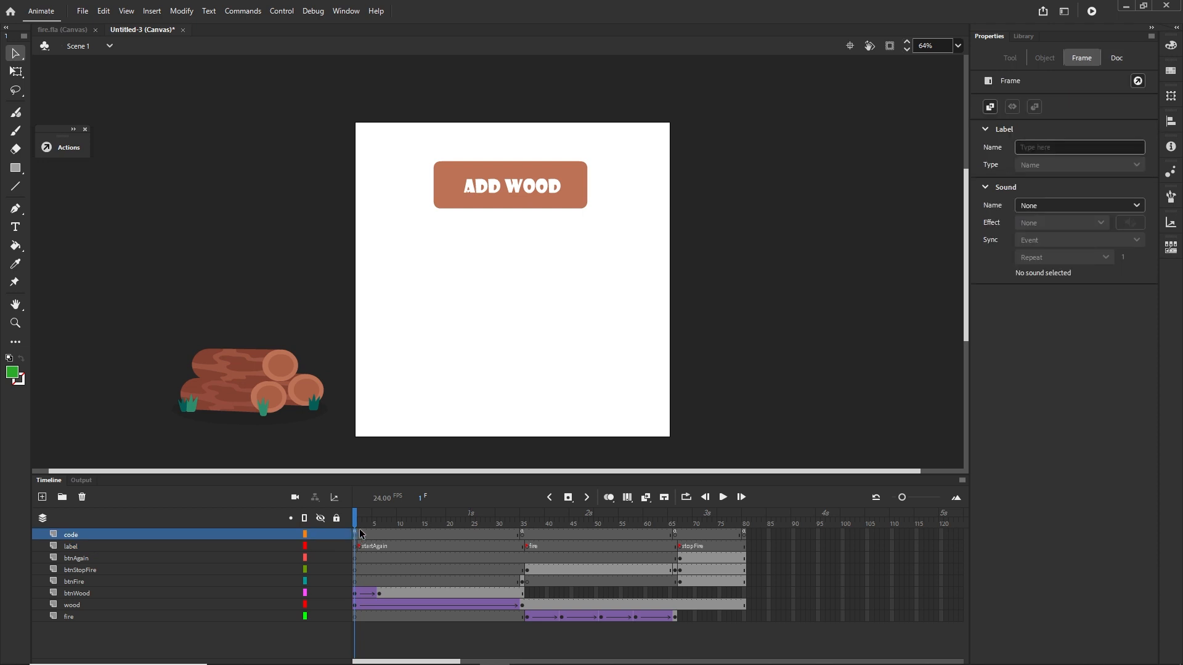
pyautogui.press('F9')
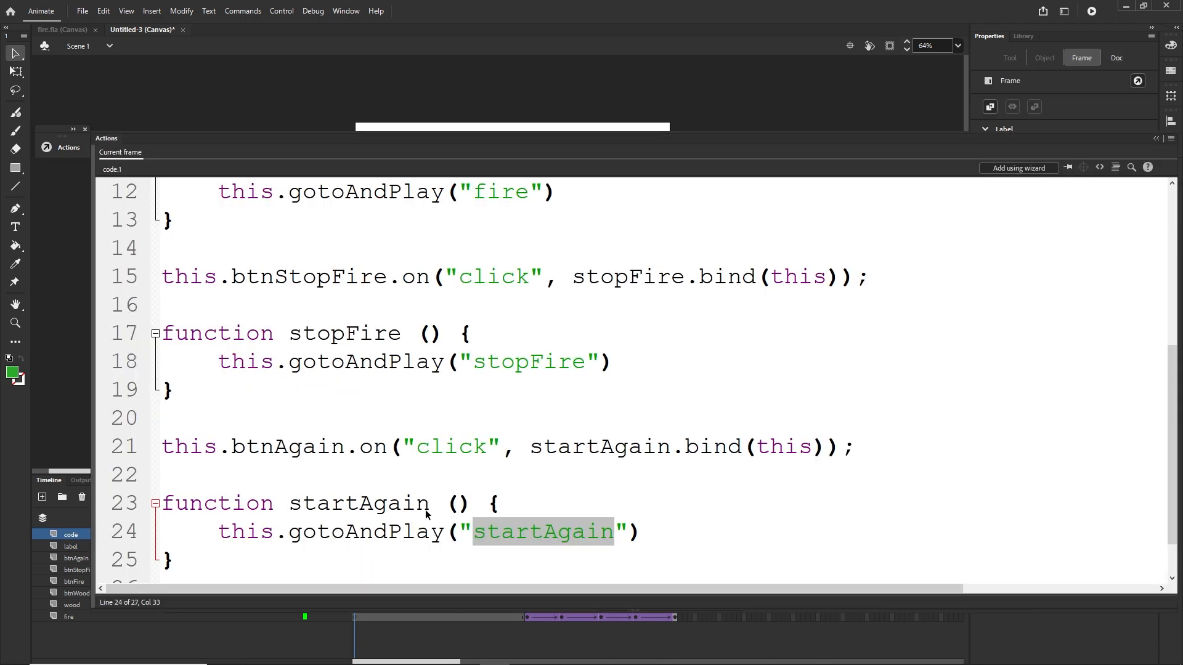
pyautogui.click(1156, 138)
pyautogui.click(738, 438)
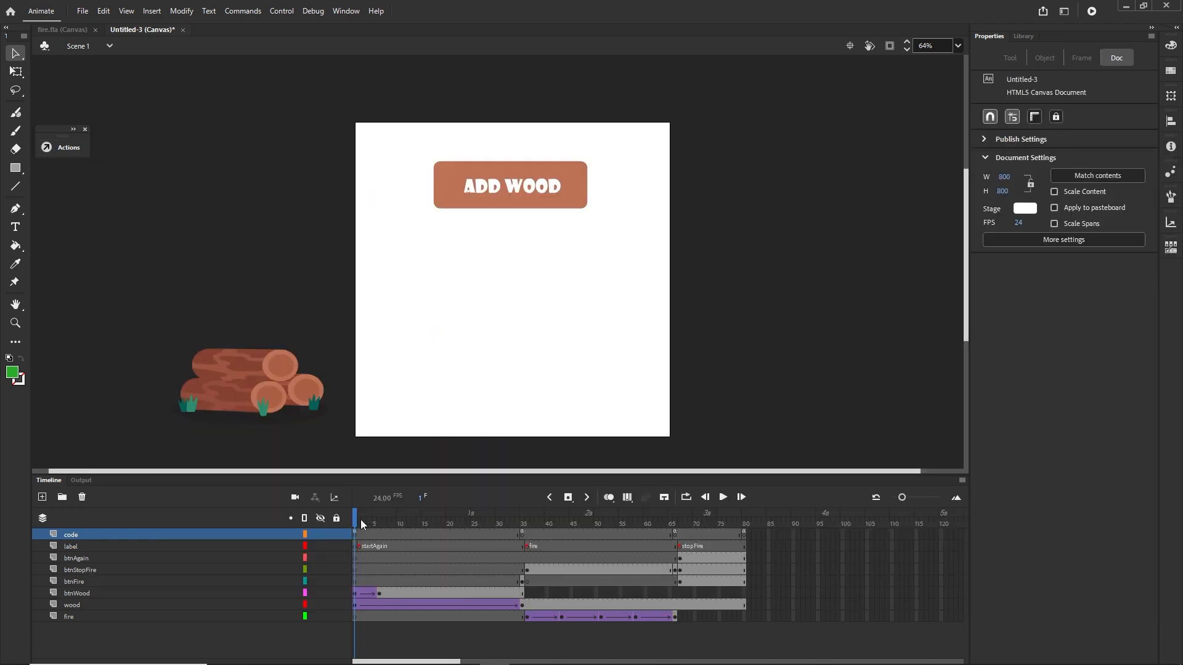
pyautogui.moveTo(360, 520)
pyautogui.mouseDown()
pyautogui.moveTo(684, 522)
pyautogui.moveTo(361, 541)
pyautogui.mouseUp()
pyautogui.click(363, 546)
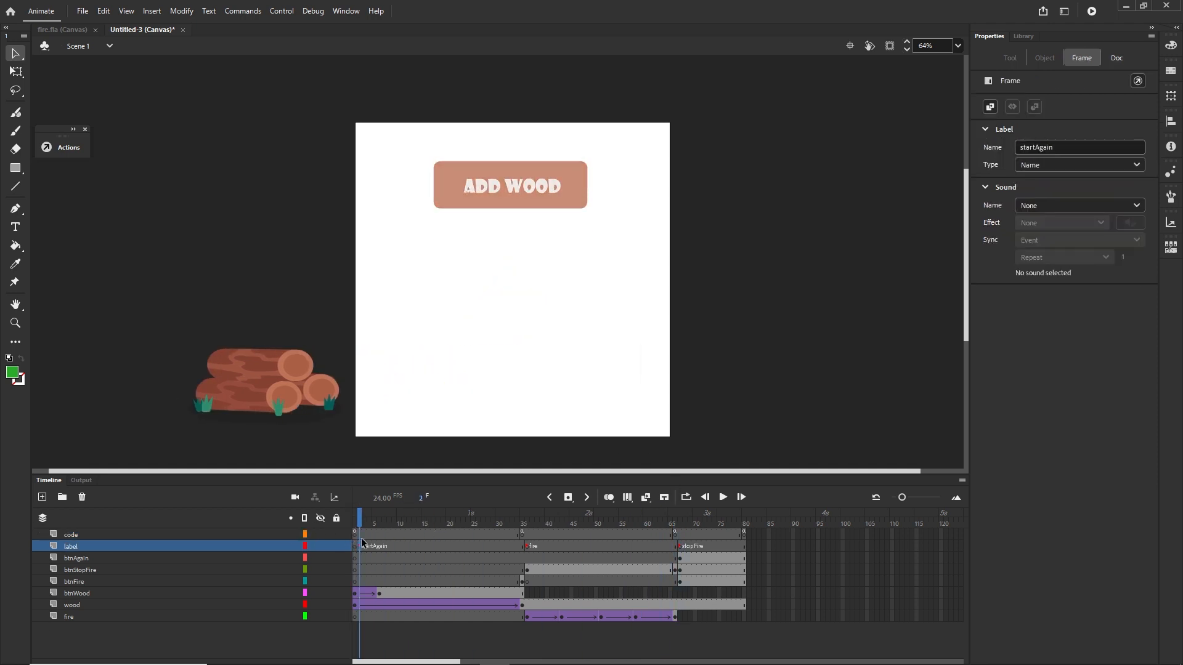
pyautogui.moveTo(361, 520); pyautogui.dragTo(347, 522)
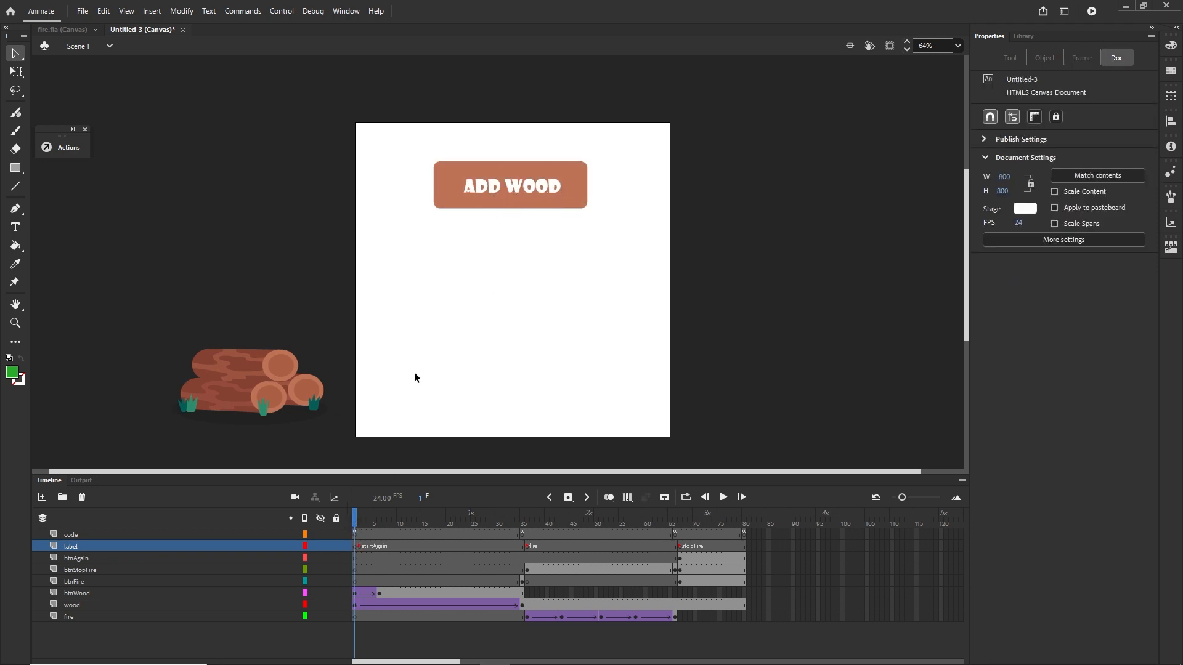
pyautogui.moveTo(357, 519); pyautogui.dragTo(461, 521)
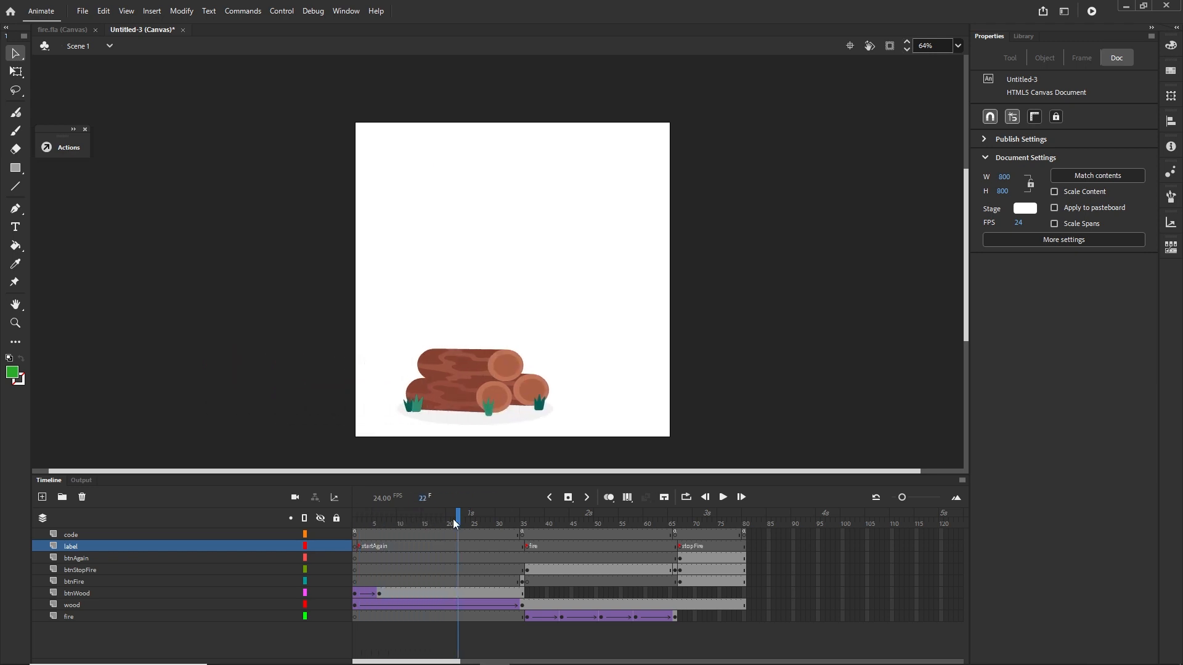
# Test the movie in the browser by adding wood, starting and stopping the fire twice, and starting again, and return to the timeline
pyautogui.hotkey('ctrl', 'Return')
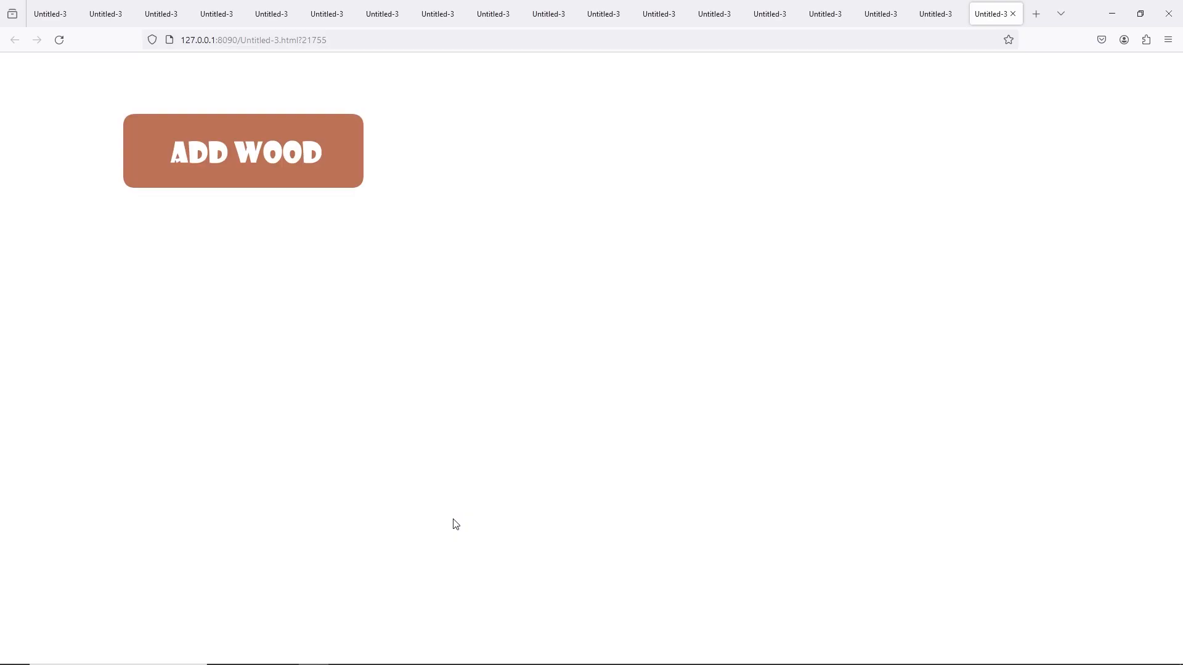
pyautogui.click(256, 166)
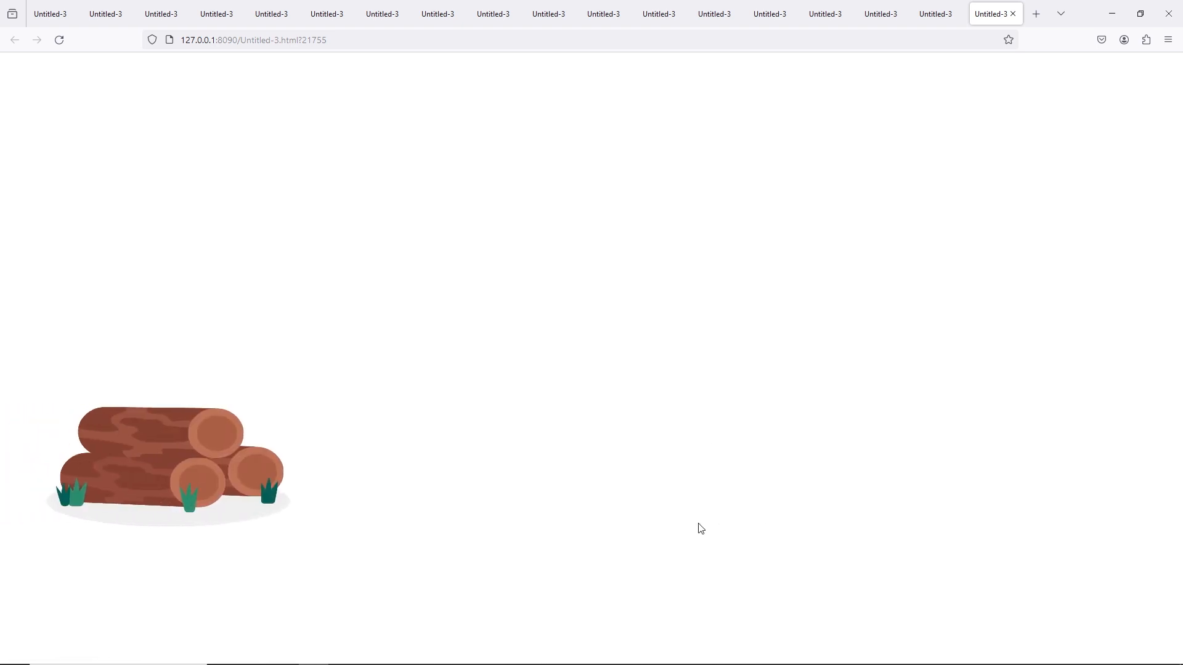
pyautogui.click(238, 217)
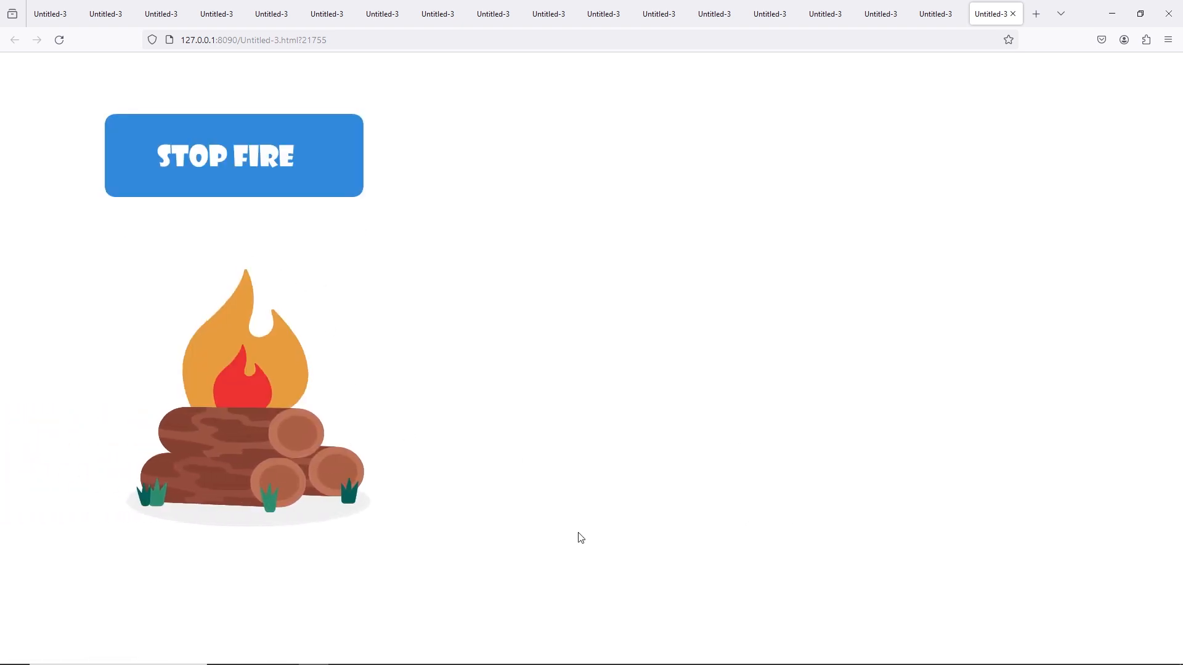
pyautogui.click(305, 188)
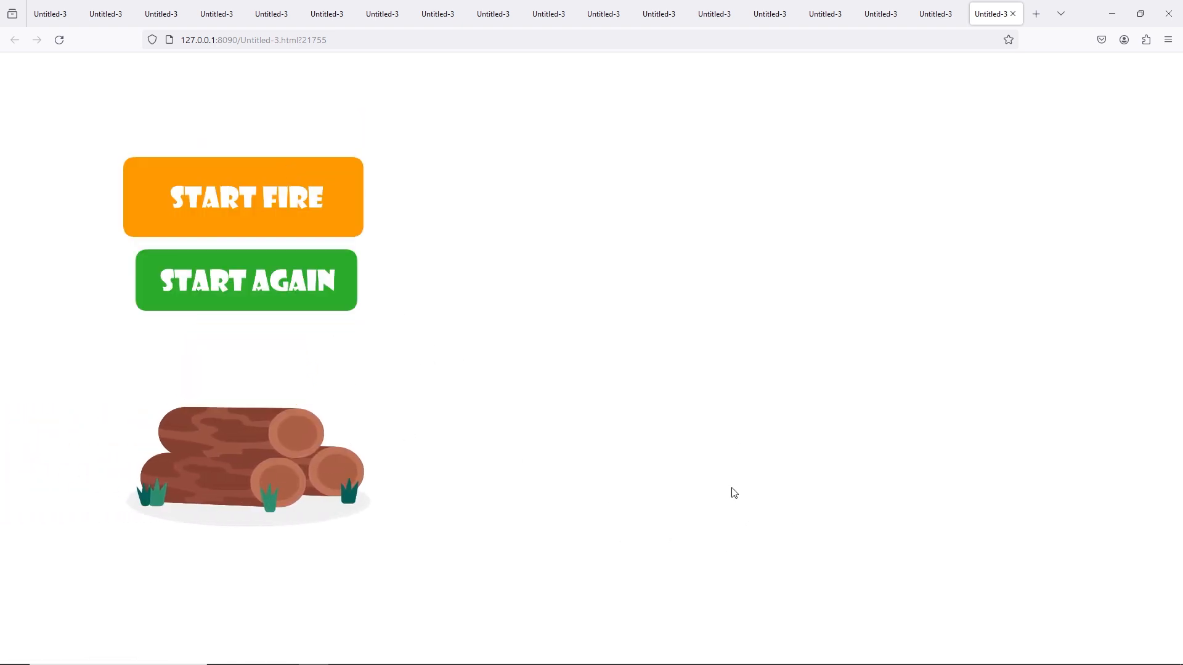
pyautogui.click(271, 188)
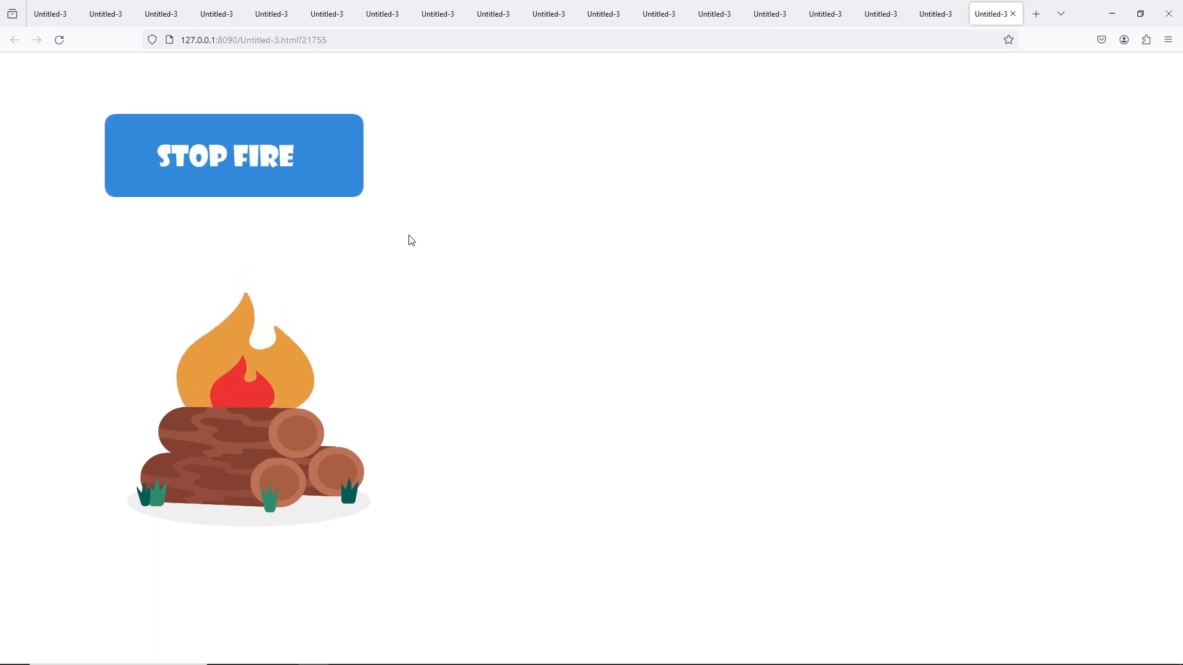
pyautogui.click(191, 146)
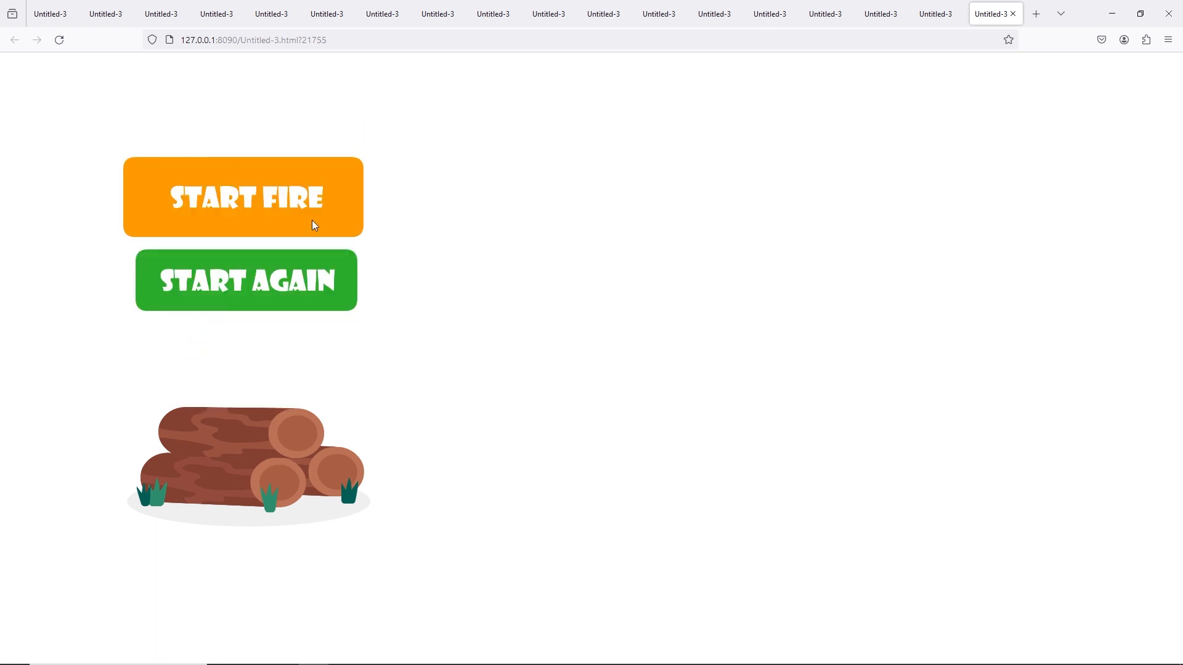
pyautogui.click(242, 290)
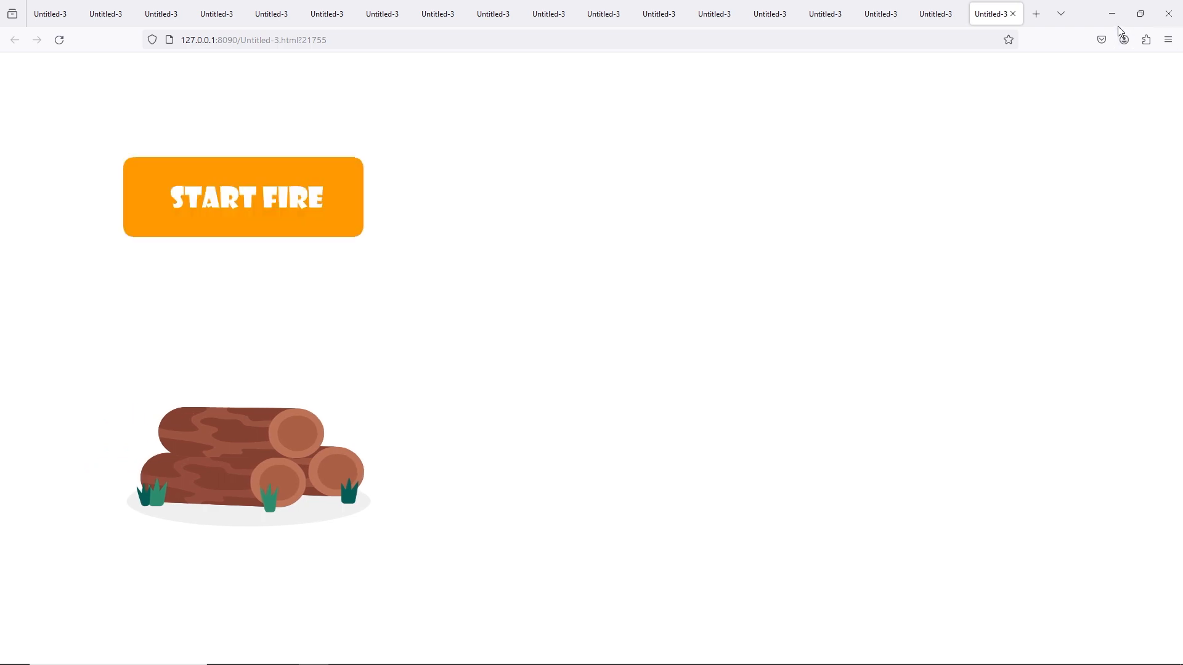
pyautogui.click(1112, 14)
pyautogui.click(49, 480)
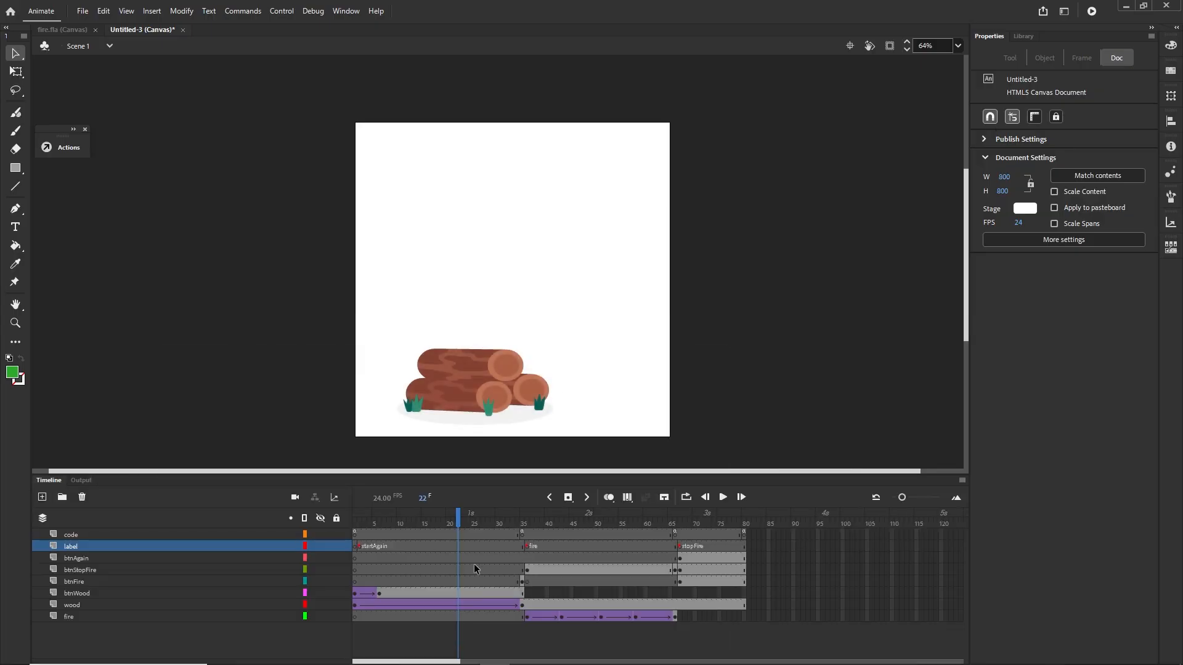
# Compare frames 1 and 2, move the startAgain label keyframe from frame 2 to frame 1 of the label layer, and play the timeline
pyautogui.moveTo(464, 520)
pyautogui.mouseDown()
pyautogui.moveTo(359, 520)
pyautogui.moveTo(642, 520)
pyautogui.moveTo(695, 507)
pyautogui.moveTo(453, 520)
pyautogui.mouseUp()
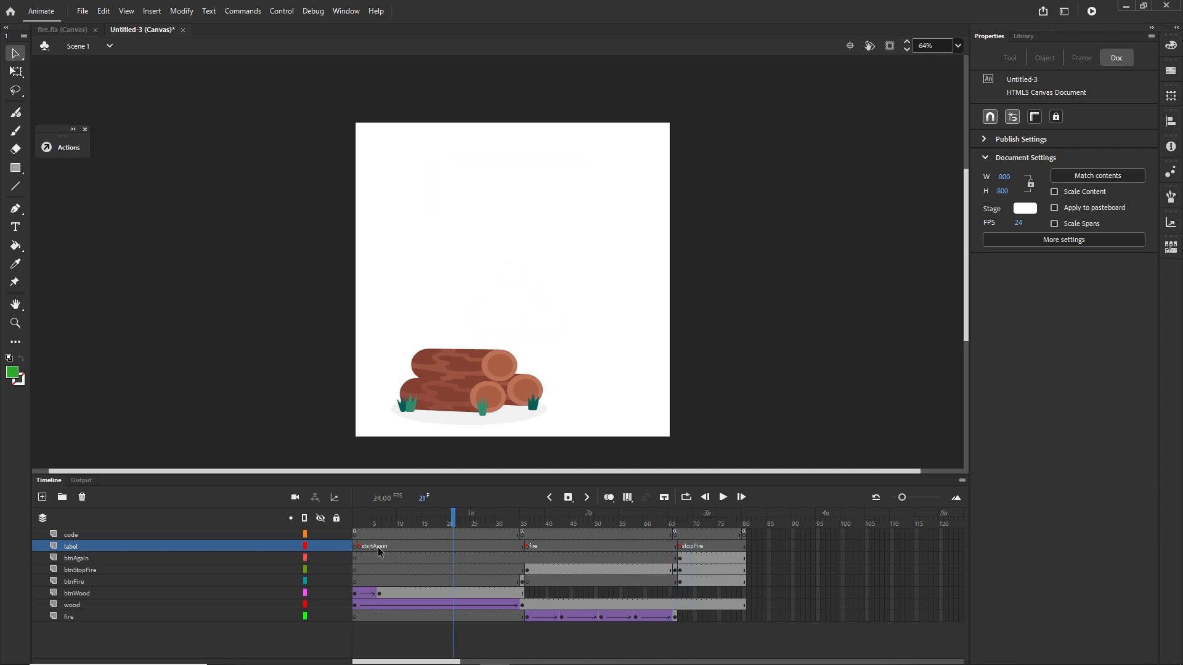
pyautogui.click(358, 548)
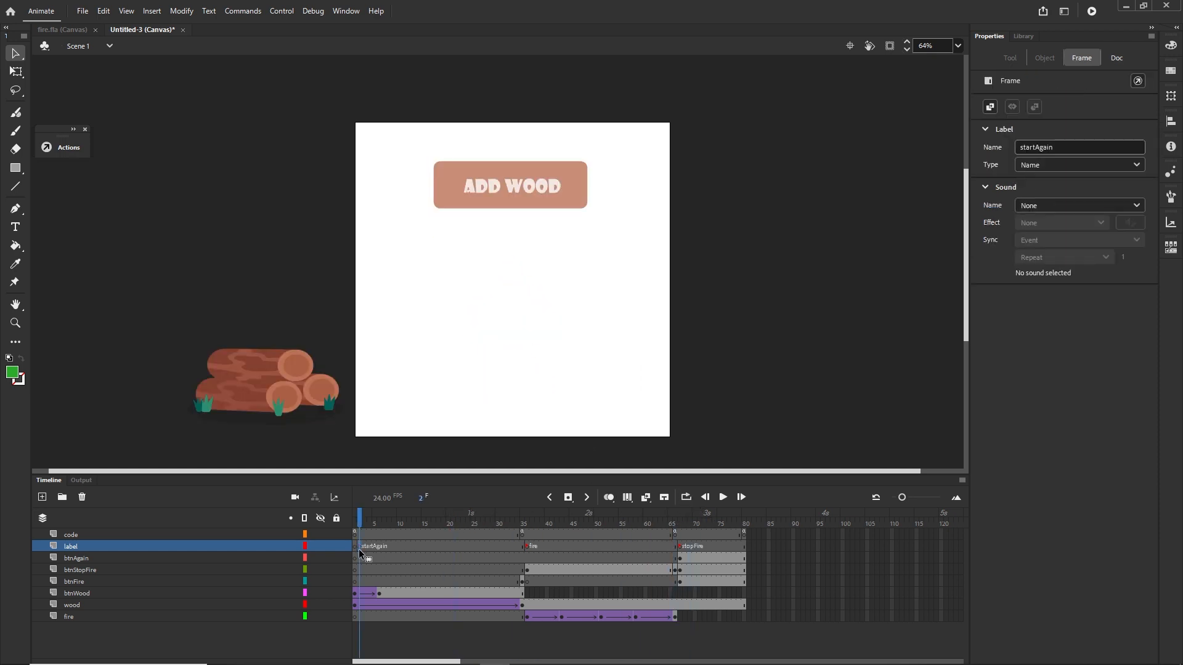
pyautogui.click(355, 523)
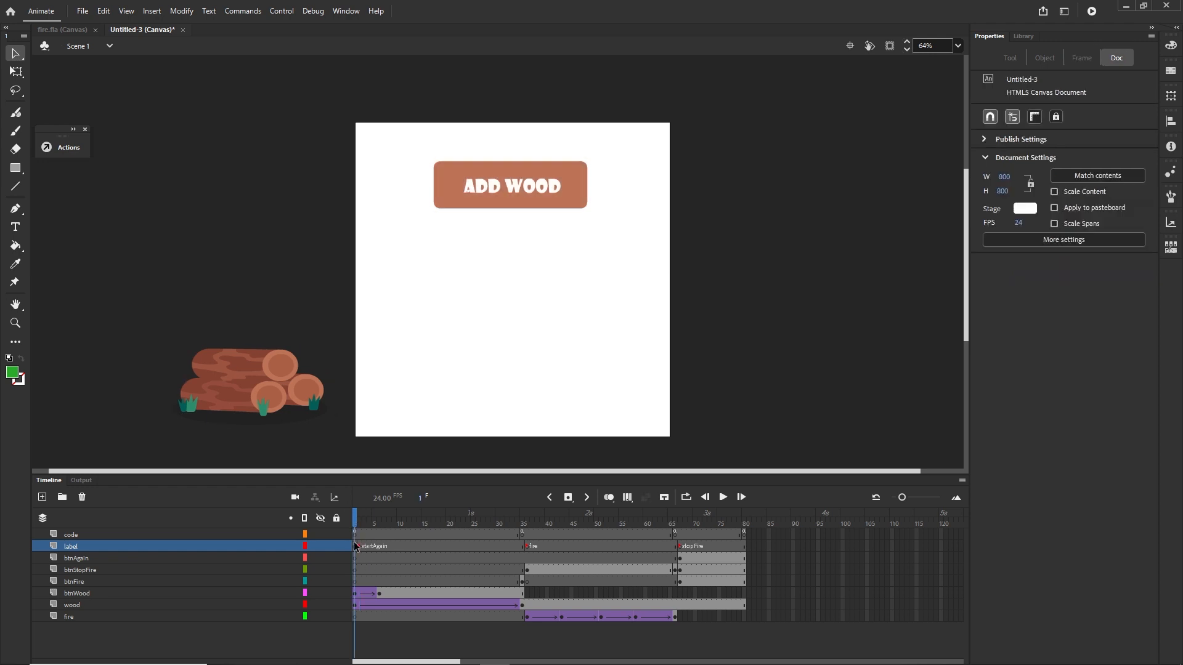
pyautogui.click(359, 521)
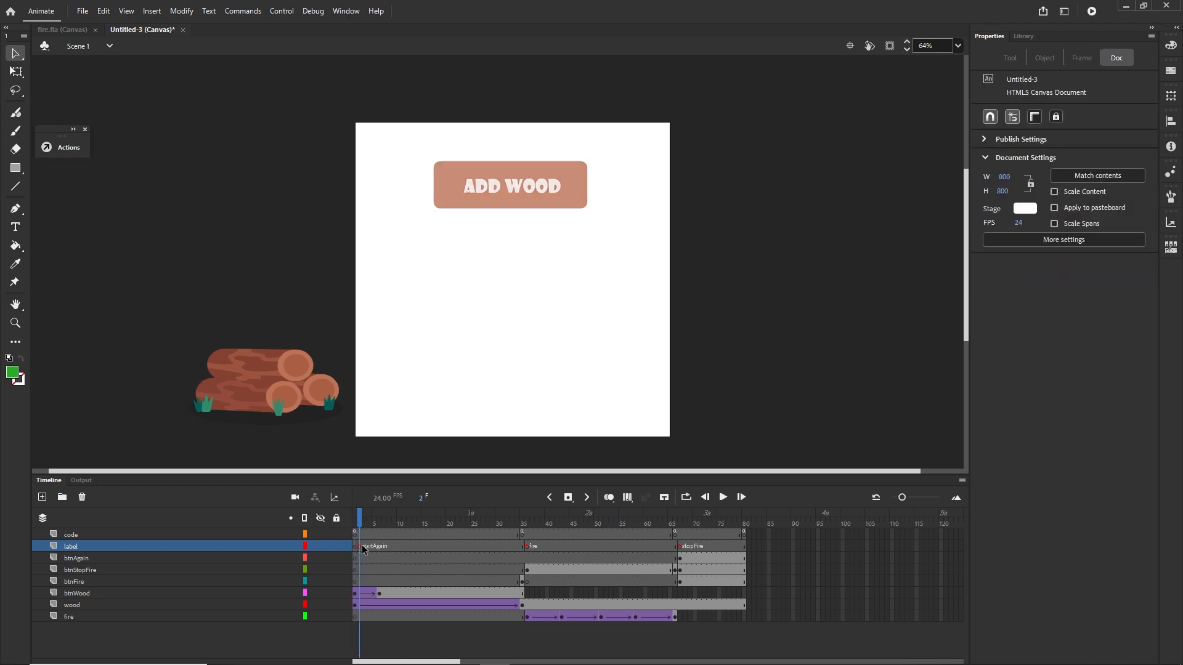
pyautogui.click(361, 549)
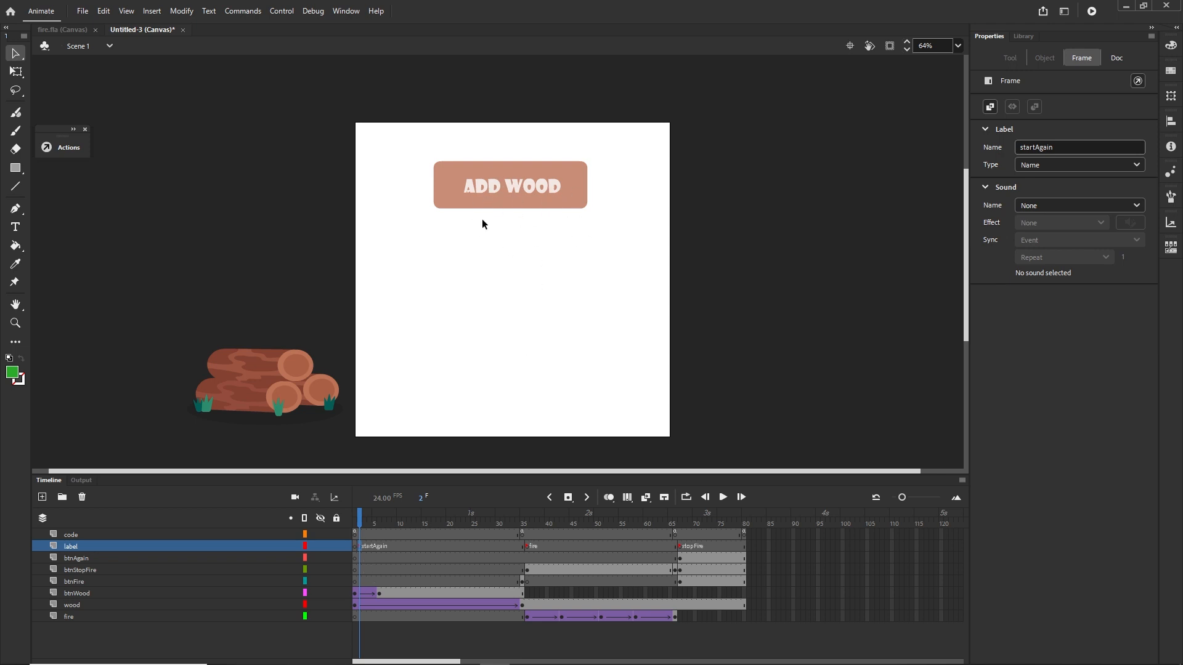
pyautogui.click(355, 547)
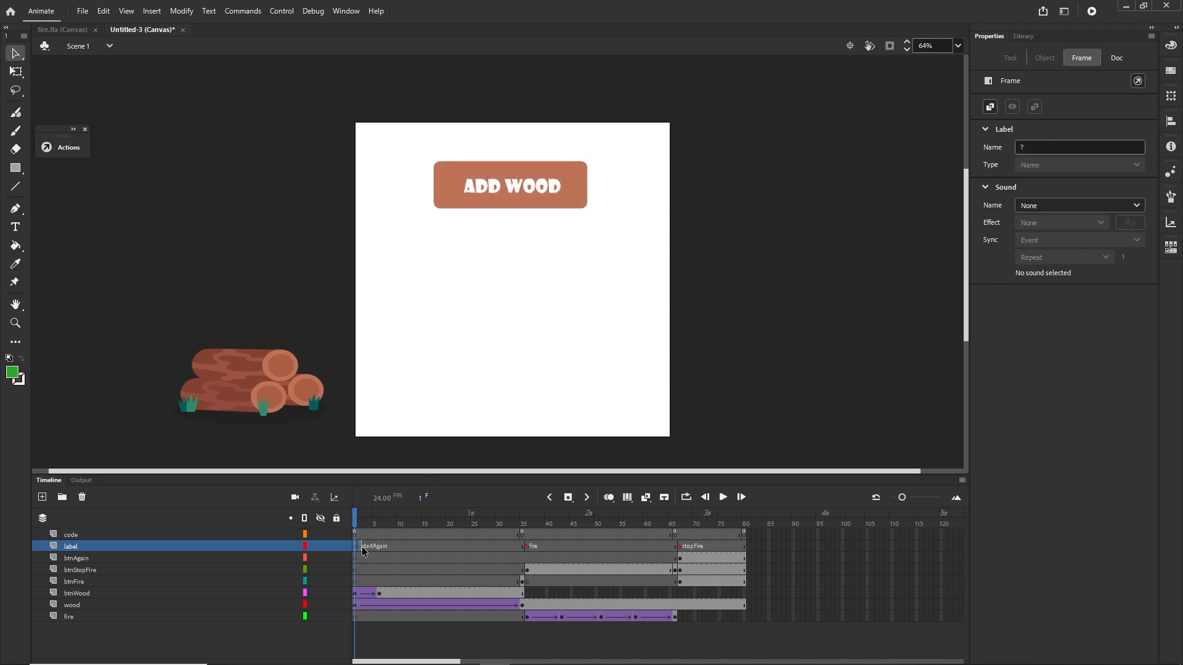
pyautogui.click(359, 547)
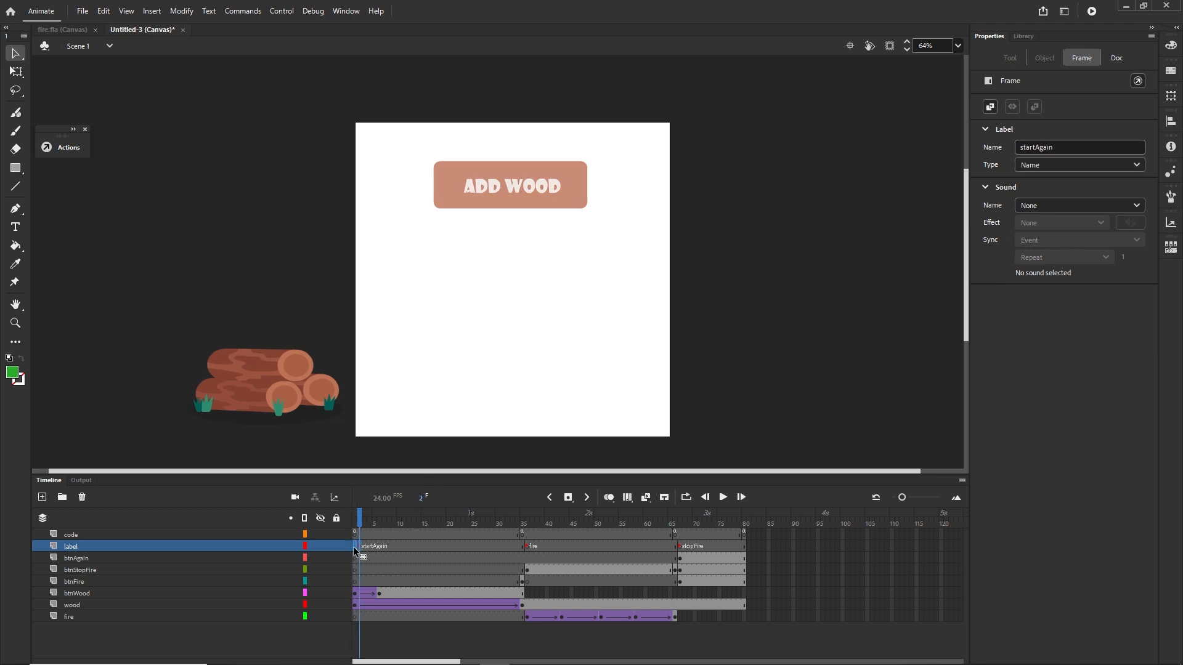
pyautogui.press('Return')
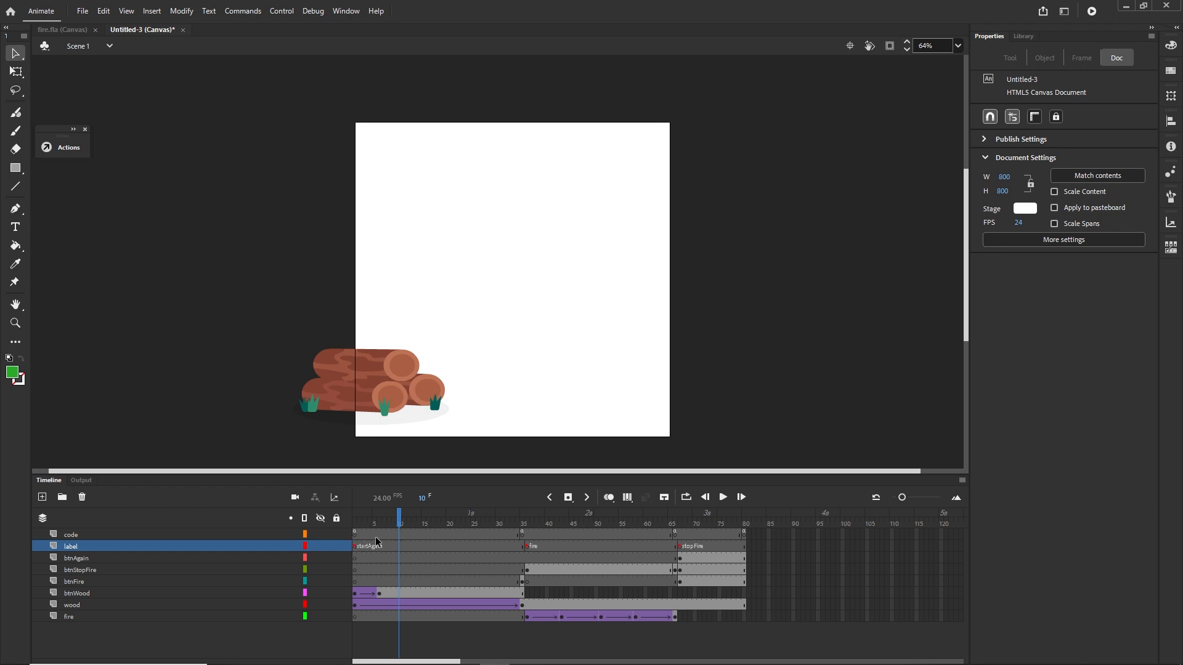
# Test the movie in the browser again, running through add wood, start fire, stop fire and start again
pyautogui.hotkey('ctrl', 'Return')
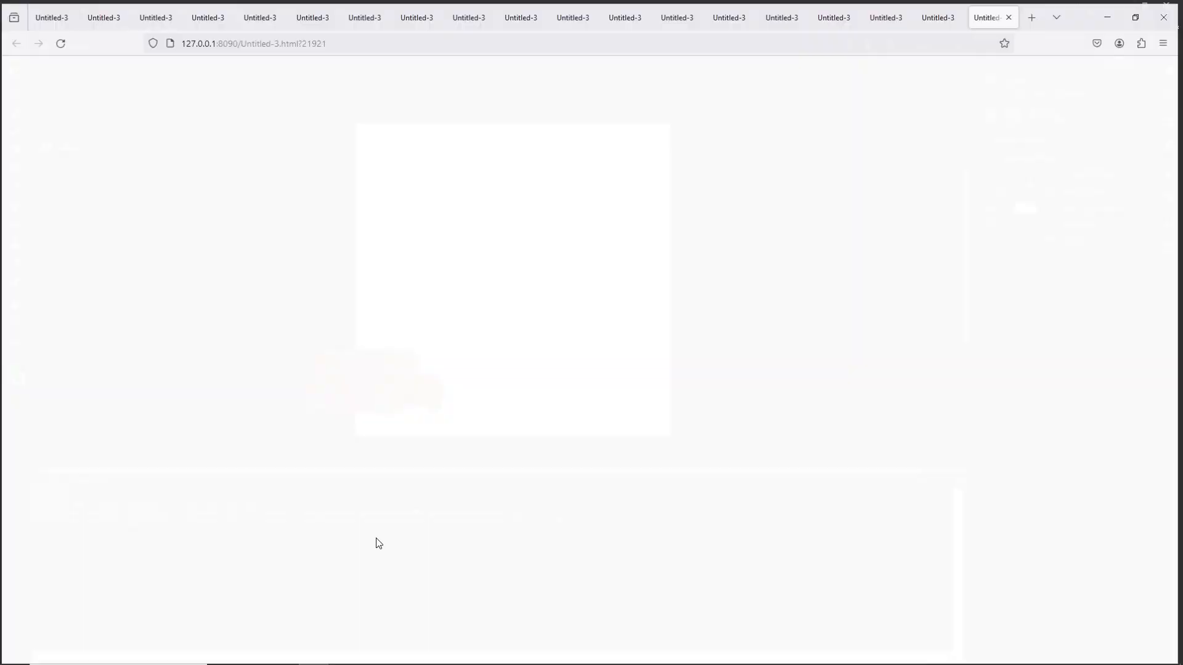
pyautogui.click(246, 181)
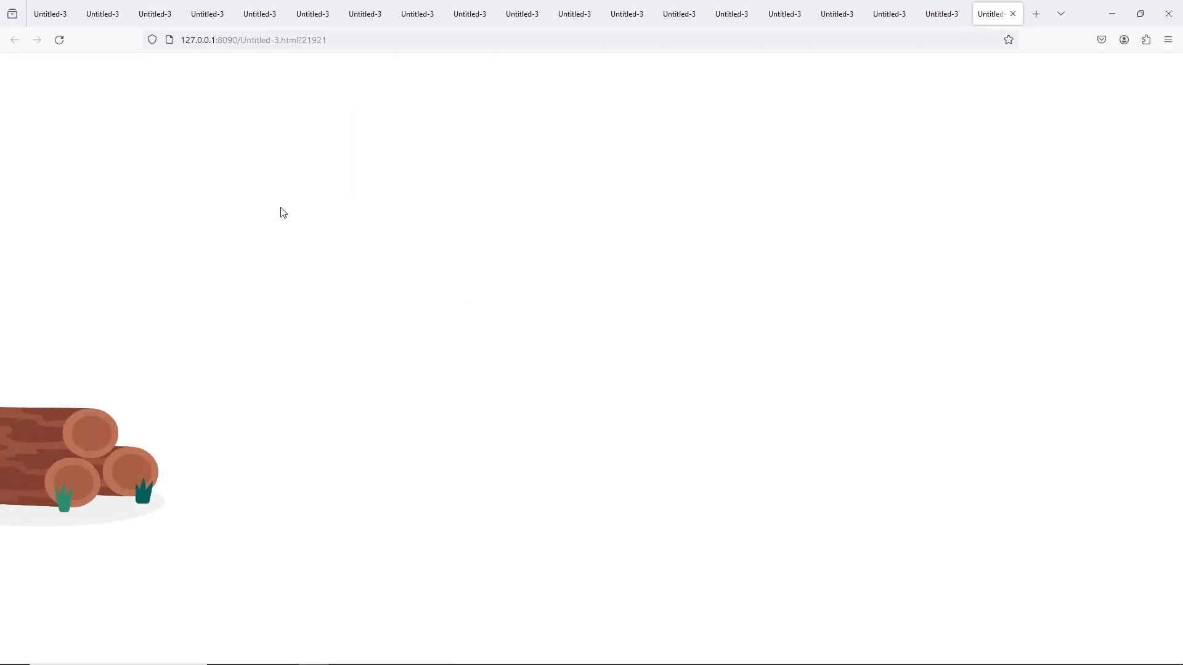
pyautogui.click(249, 205)
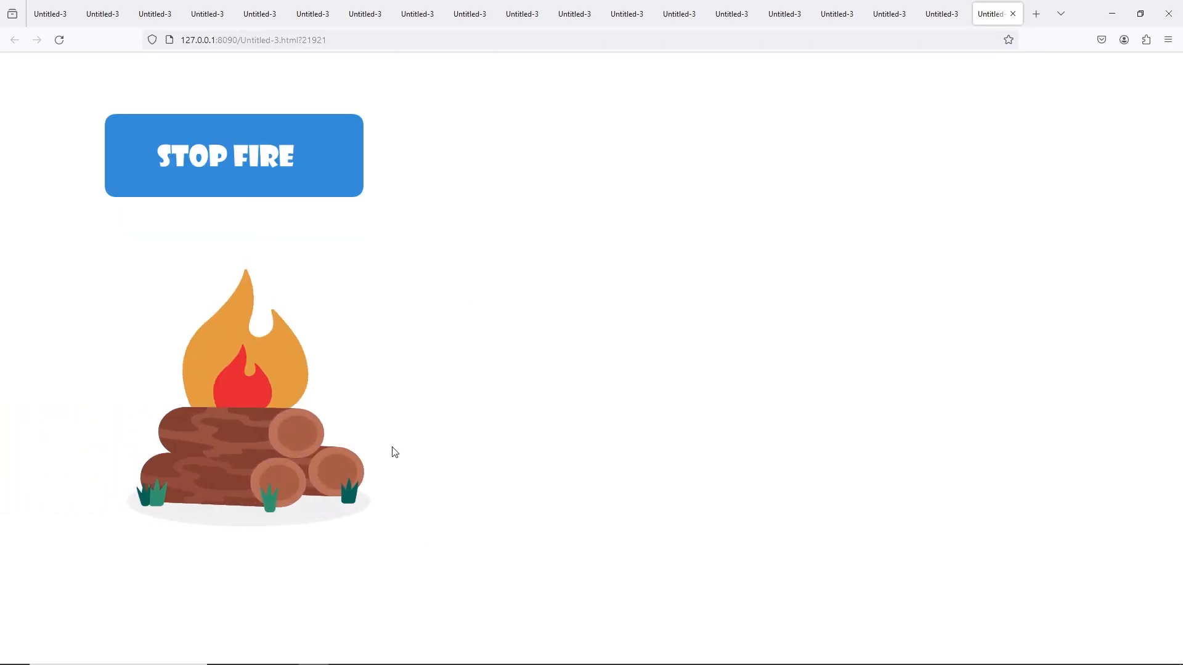
pyautogui.click(246, 186)
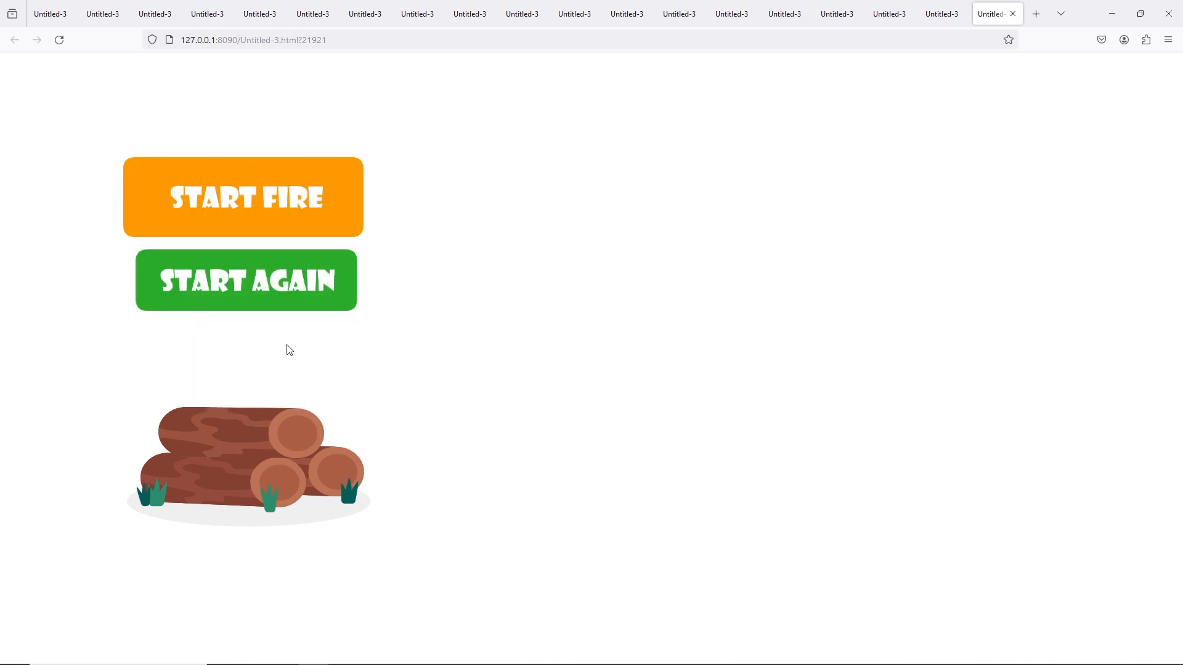
pyautogui.click(264, 288)
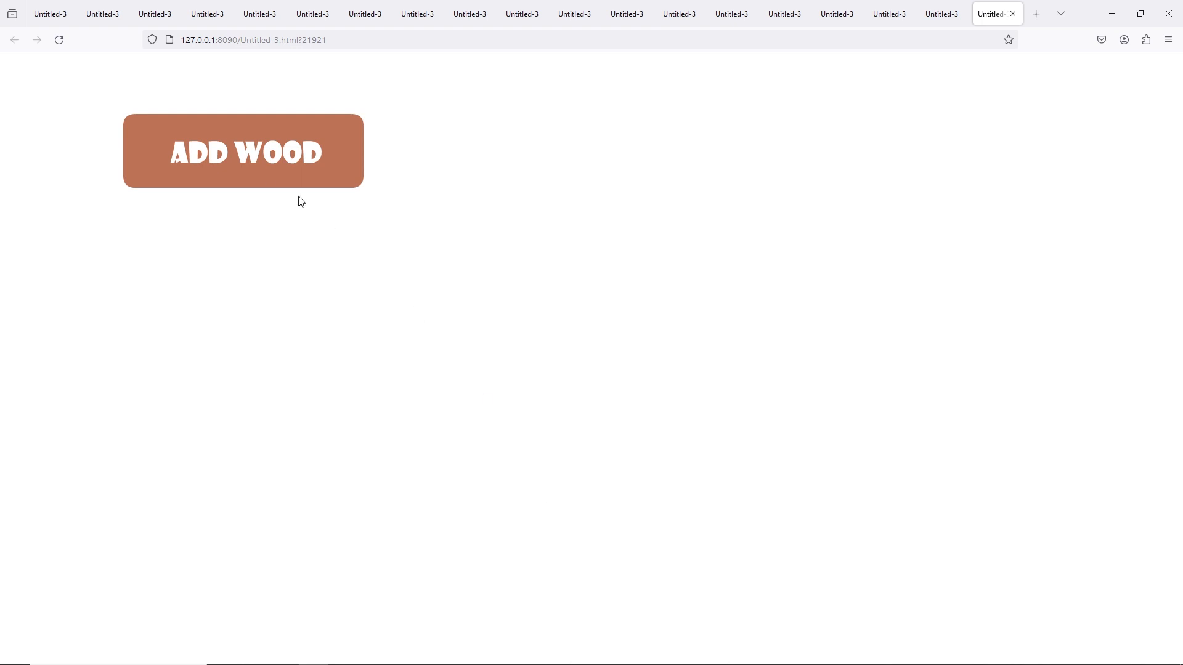
# Repeat the add wood, start fire, stop fire and start again cycle in the browser preview, and return to the timeline in Animate
pyautogui.click(264, 177)
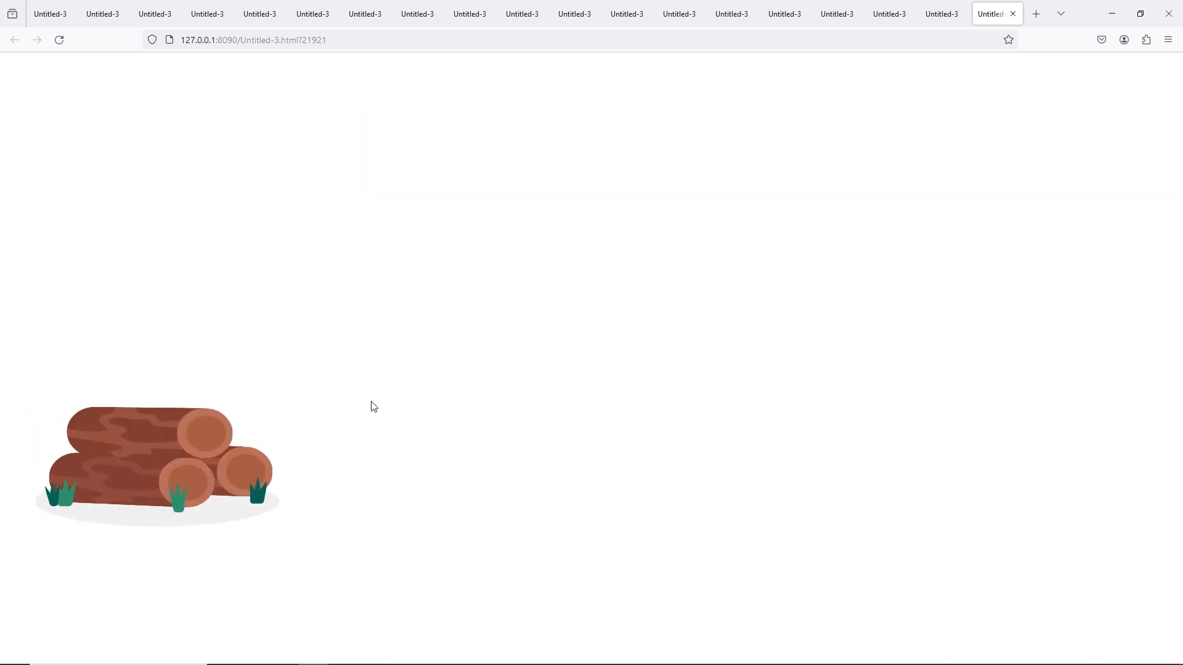
pyautogui.click(245, 236)
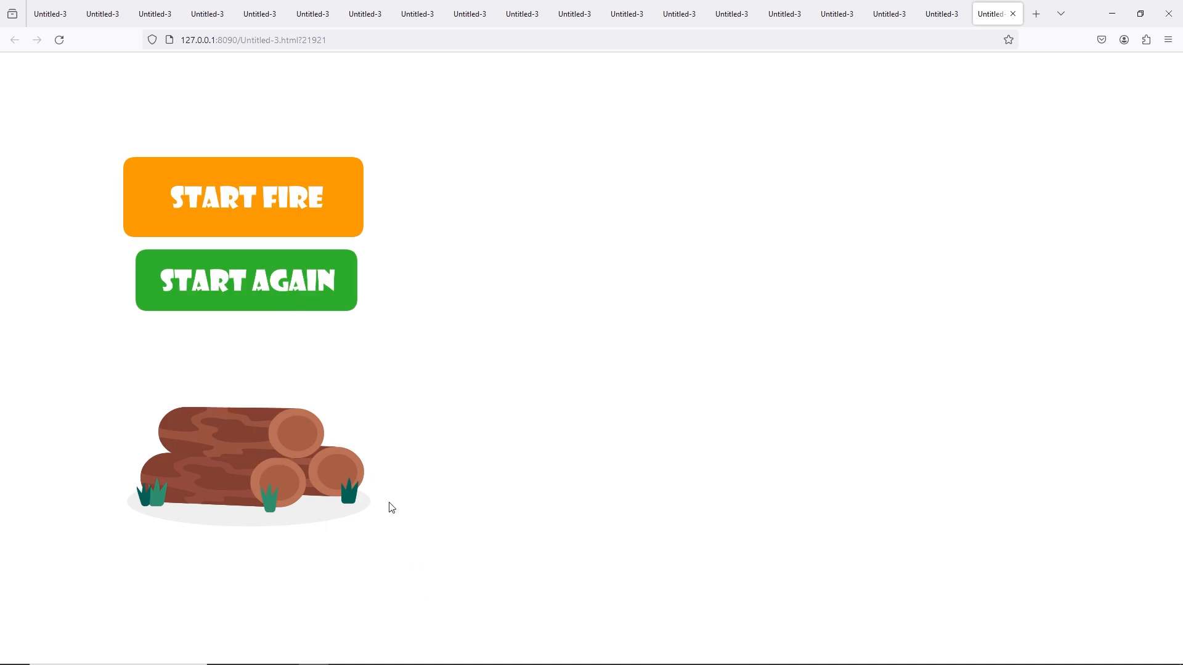
pyautogui.click(276, 297)
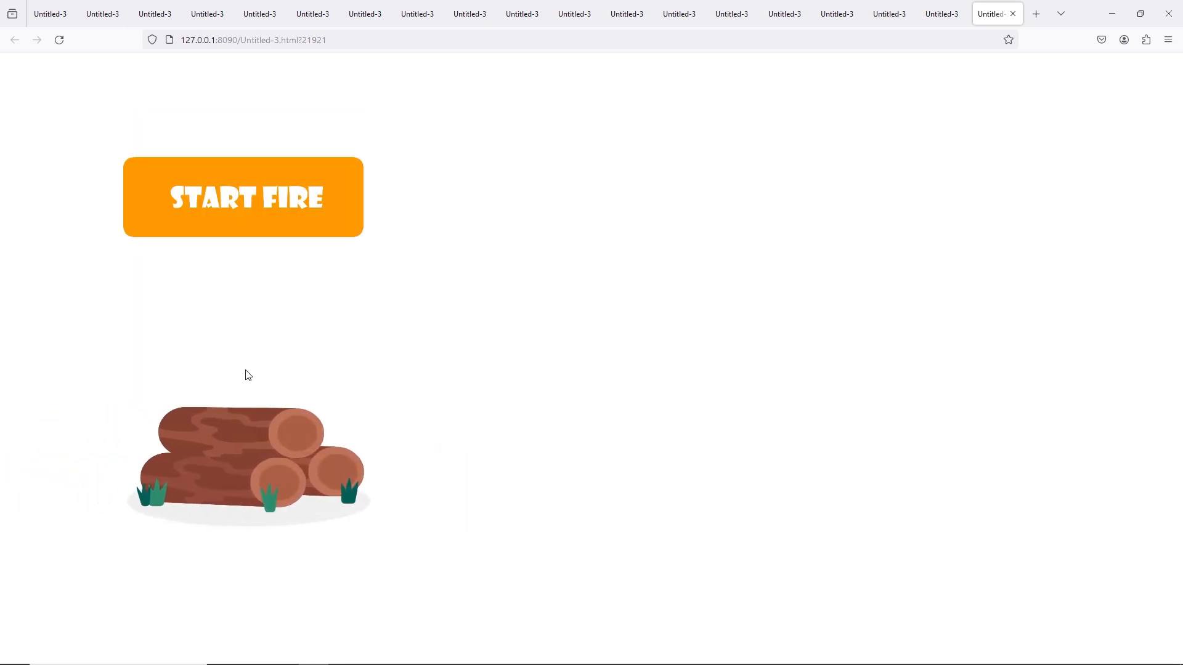
pyautogui.click(266, 211)
pyautogui.click(228, 171)
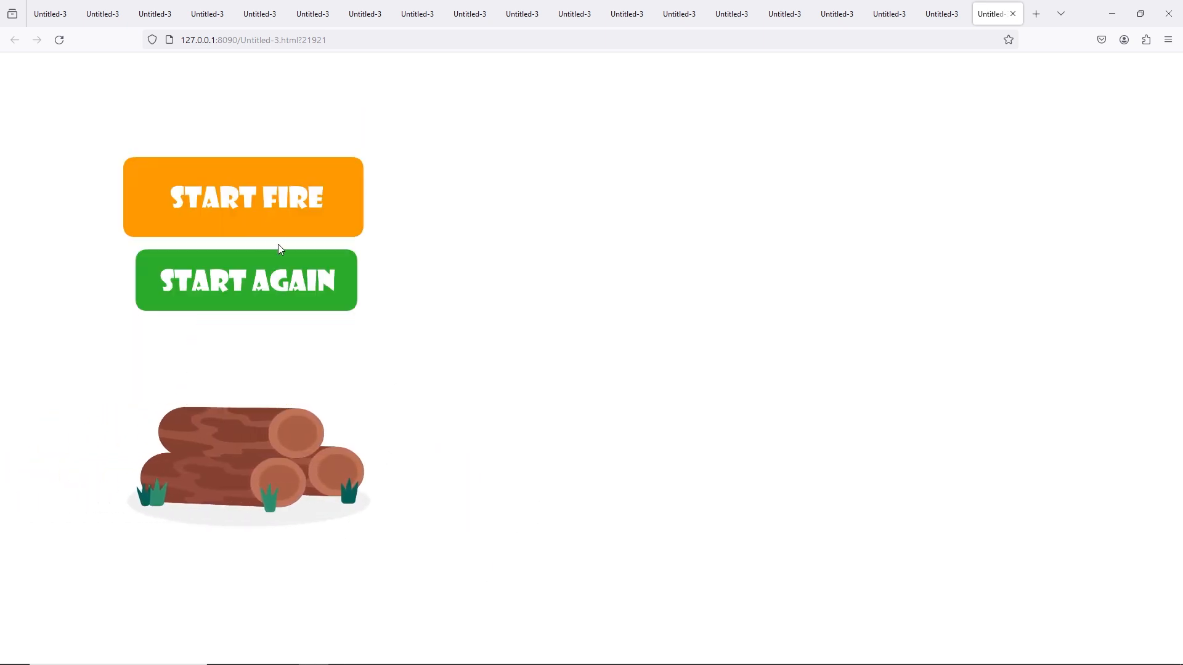
pyautogui.click(259, 275)
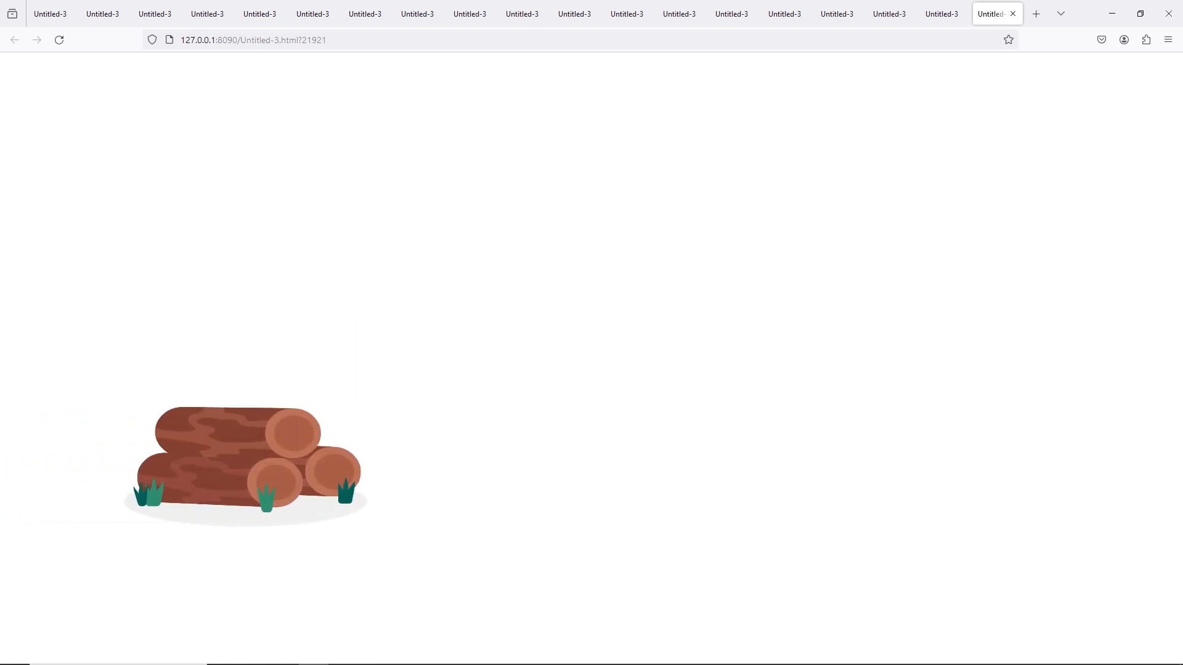
pyautogui.click(495, 661)
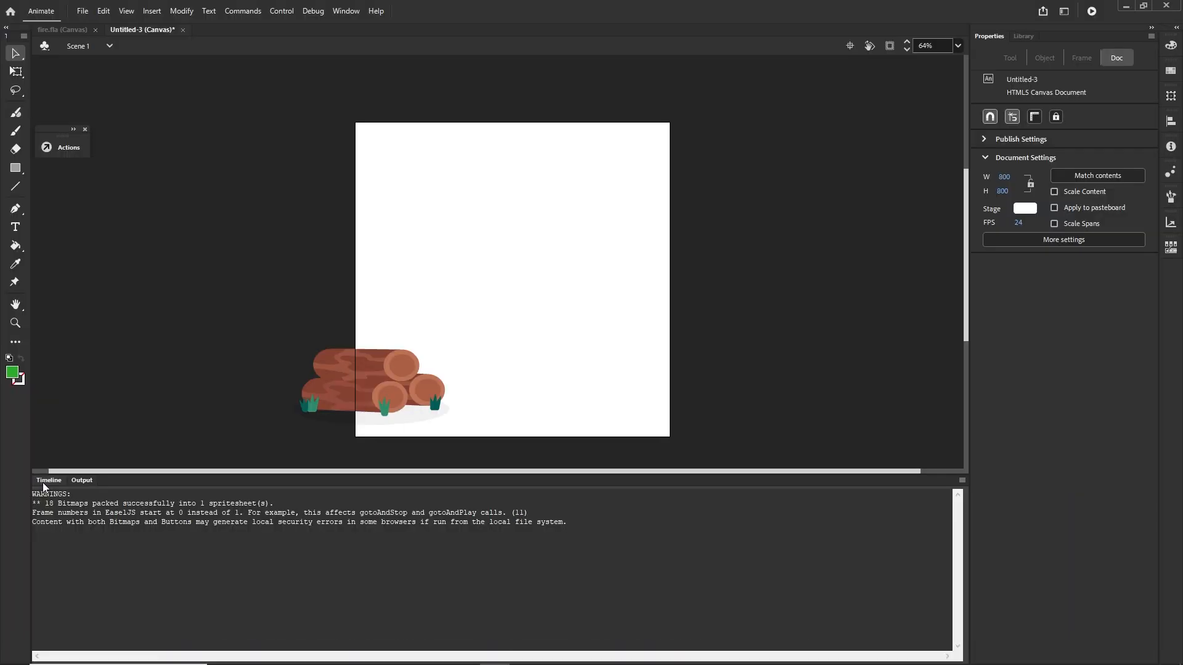
pyautogui.click(43, 481)
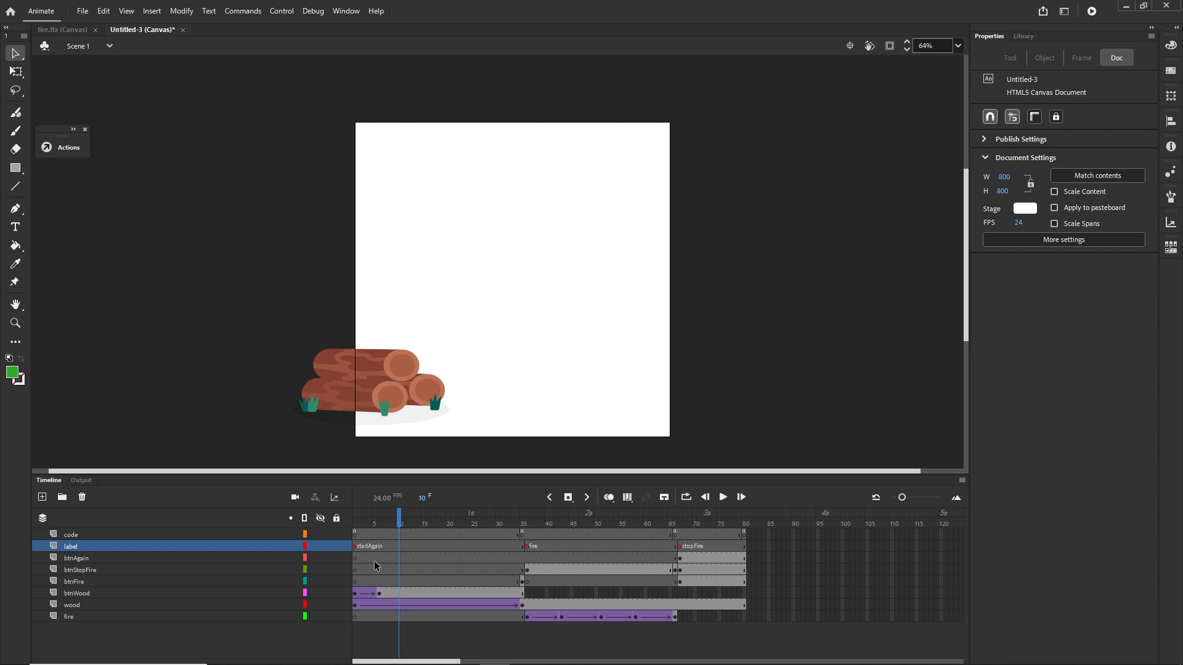
# Move the script keyframe on the code layer from frame 1 to frame 2 and compare the stage at both frames
pyautogui.click(356, 534)
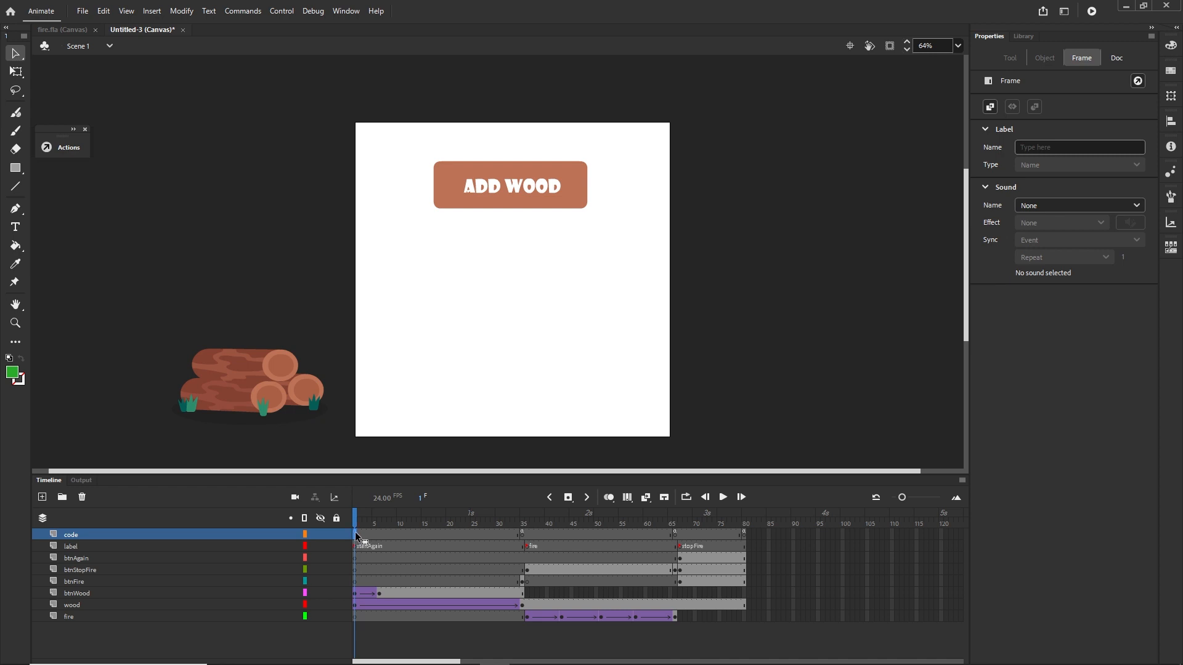
pyautogui.moveTo(355, 535); pyautogui.dragTo(360, 535)
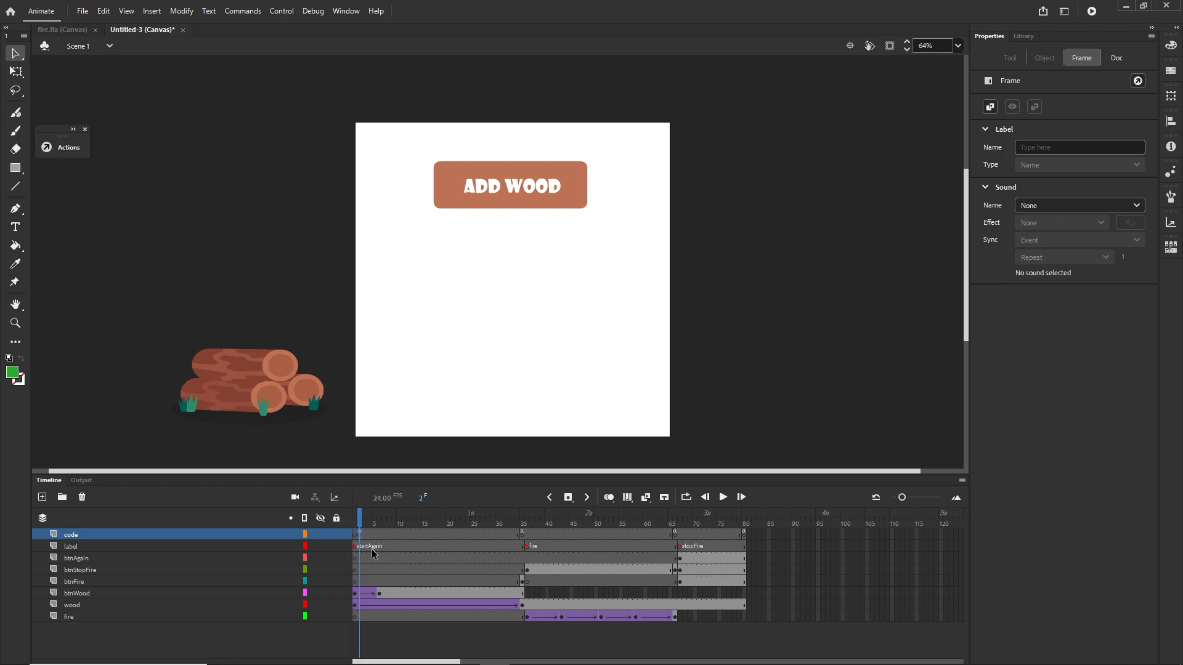
pyautogui.click(356, 521)
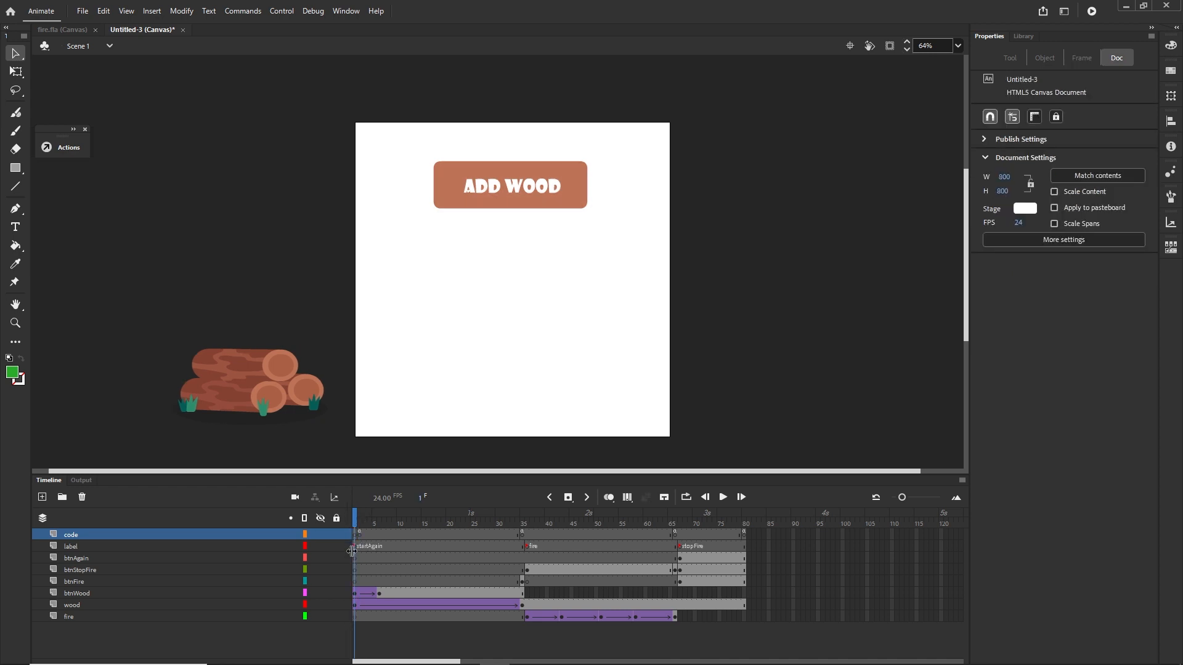
pyautogui.click(361, 520)
pyautogui.click(356, 521)
pyautogui.click(360, 521)
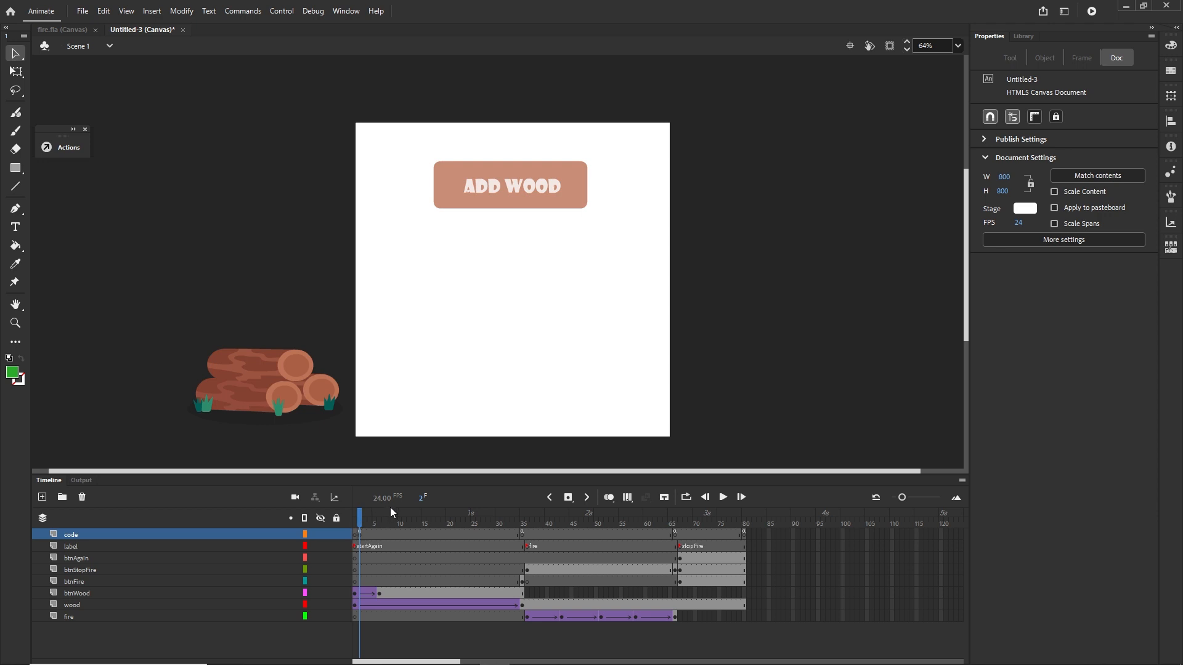
# Move the first keyframe of the btnWood layer from frame 1 to frame 2
pyautogui.click(354, 593)
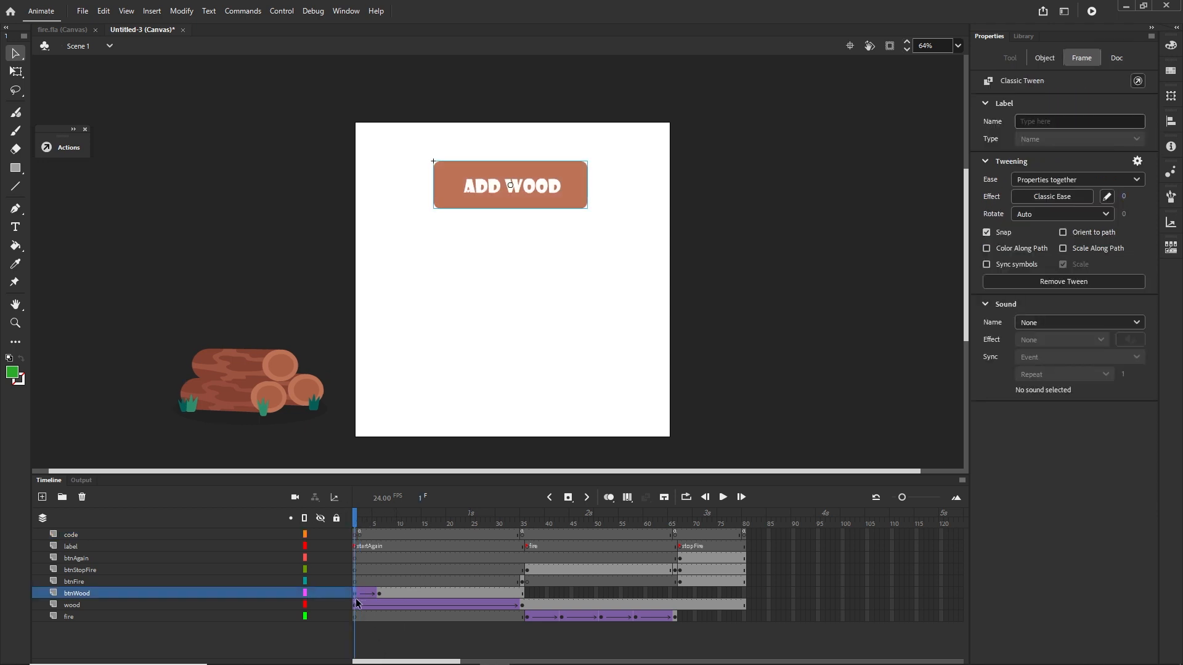
pyautogui.click(83, 593)
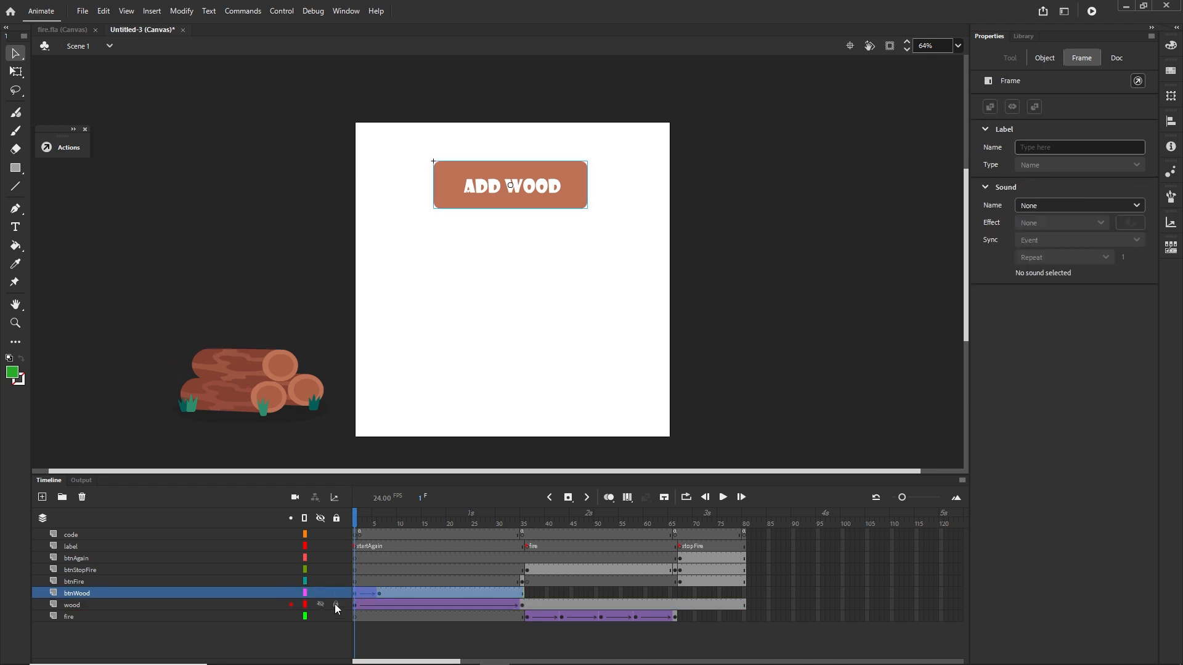
pyautogui.click(355, 594)
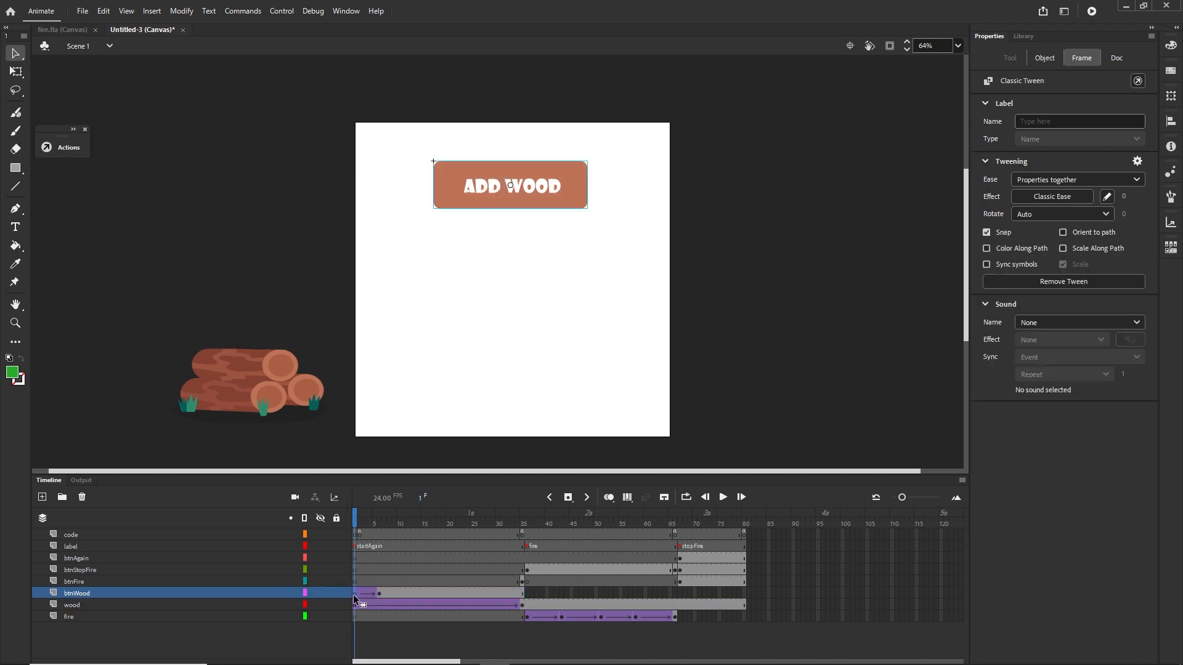
pyautogui.moveTo(357, 594); pyautogui.dragTo(361, 594)
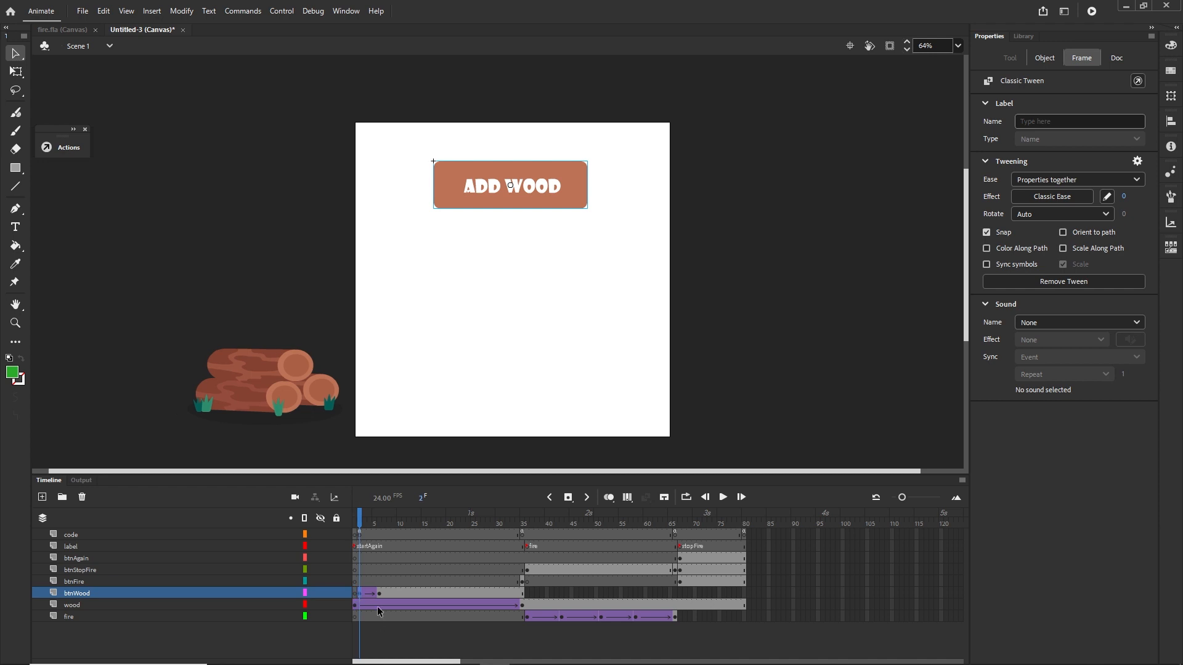
pyautogui.moveTo(357, 523); pyautogui.dragTo(359, 523)
# Move the first keyframe of the wood layer from frame 1 to frame 2
pyautogui.click(354, 608)
pyautogui.click(353, 607)
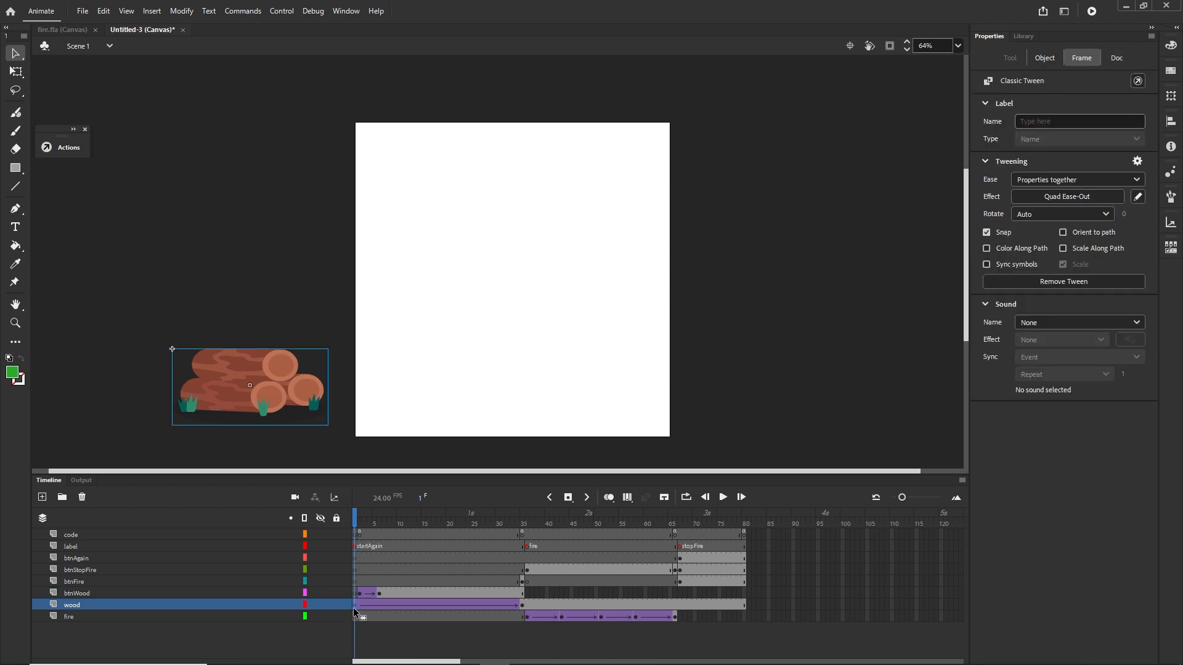
pyautogui.moveTo(355, 607); pyautogui.dragTo(360, 606)
pyautogui.moveTo(362, 520); pyautogui.dragTo(350, 535)
# Review the script on frame 2 of the code layer down to the startAgain function
pyautogui.click(360, 535)
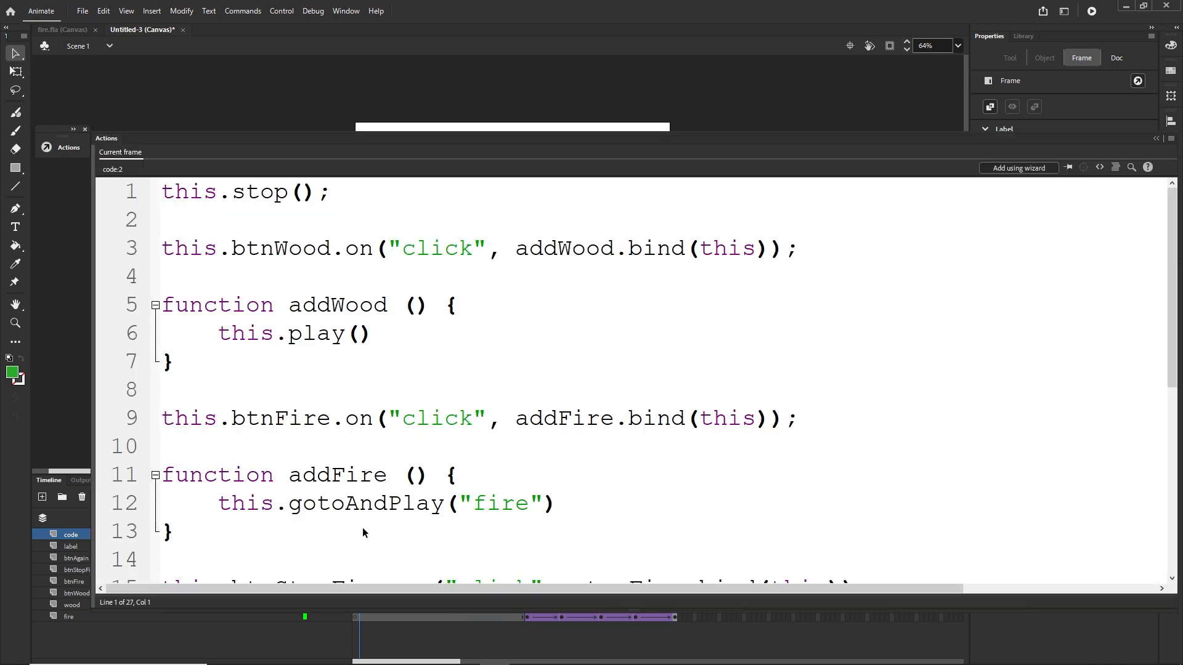
pyautogui.press('F9')
pyautogui.scroll(-4, 331, 382)
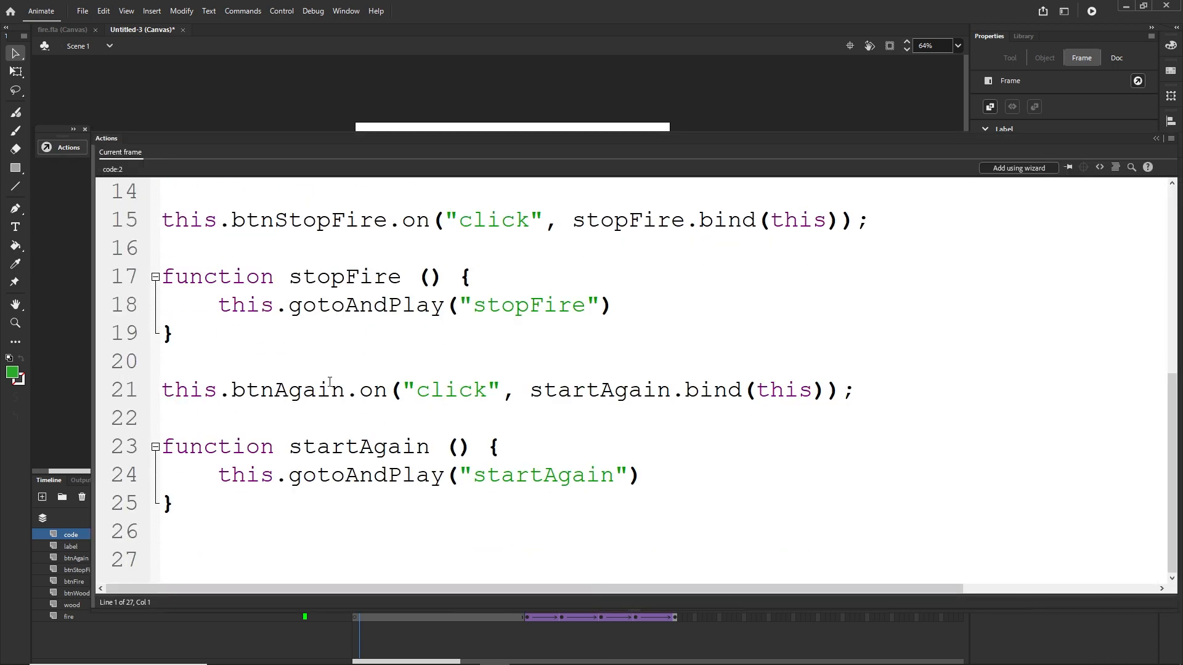
pyautogui.click(1156, 138)
# Compare the stage at frames 1 and 2, and check the startAgain label frame and the first code-layer frames
pyautogui.click(355, 518)
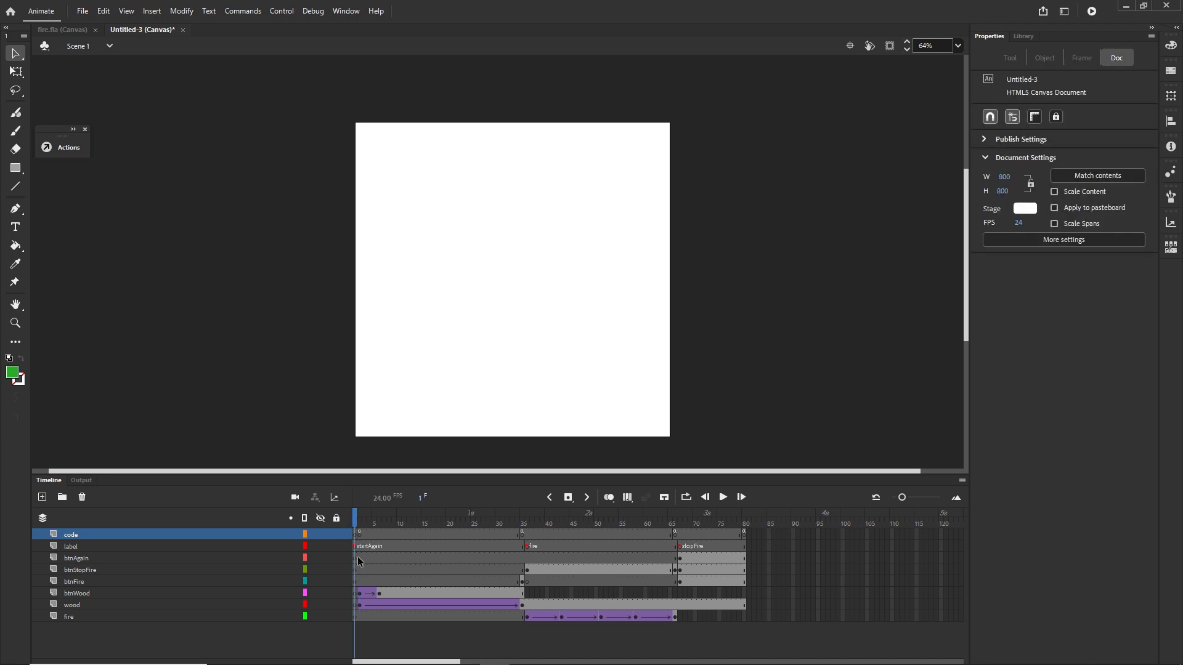
pyautogui.click(360, 518)
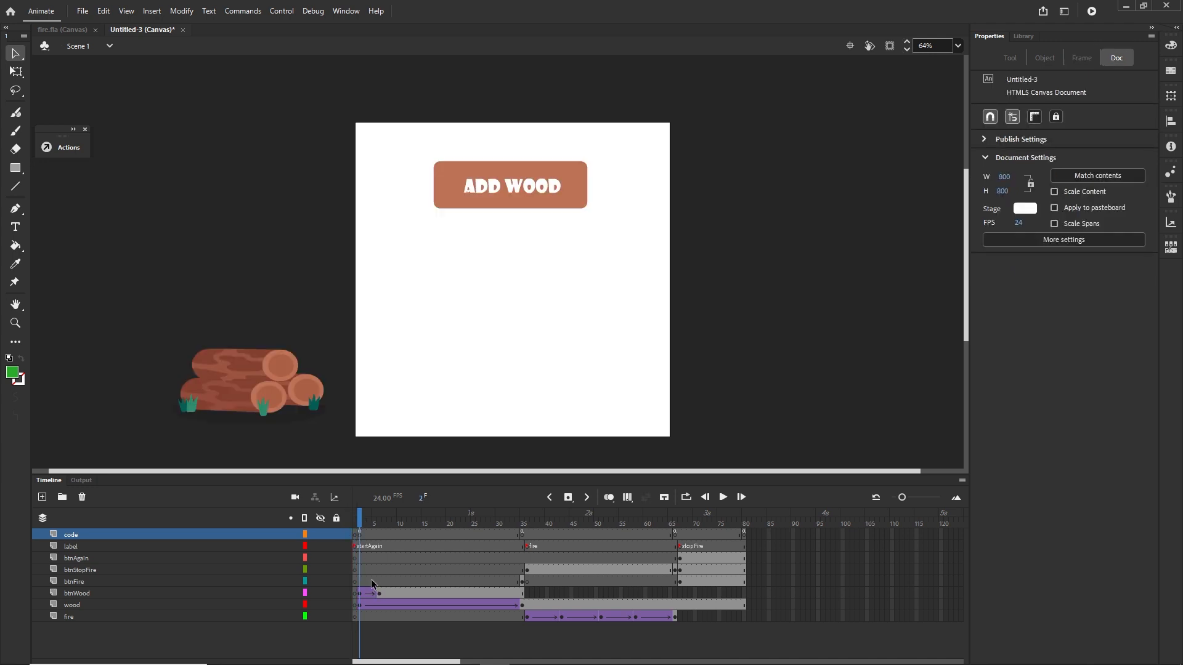
pyautogui.click(355, 525)
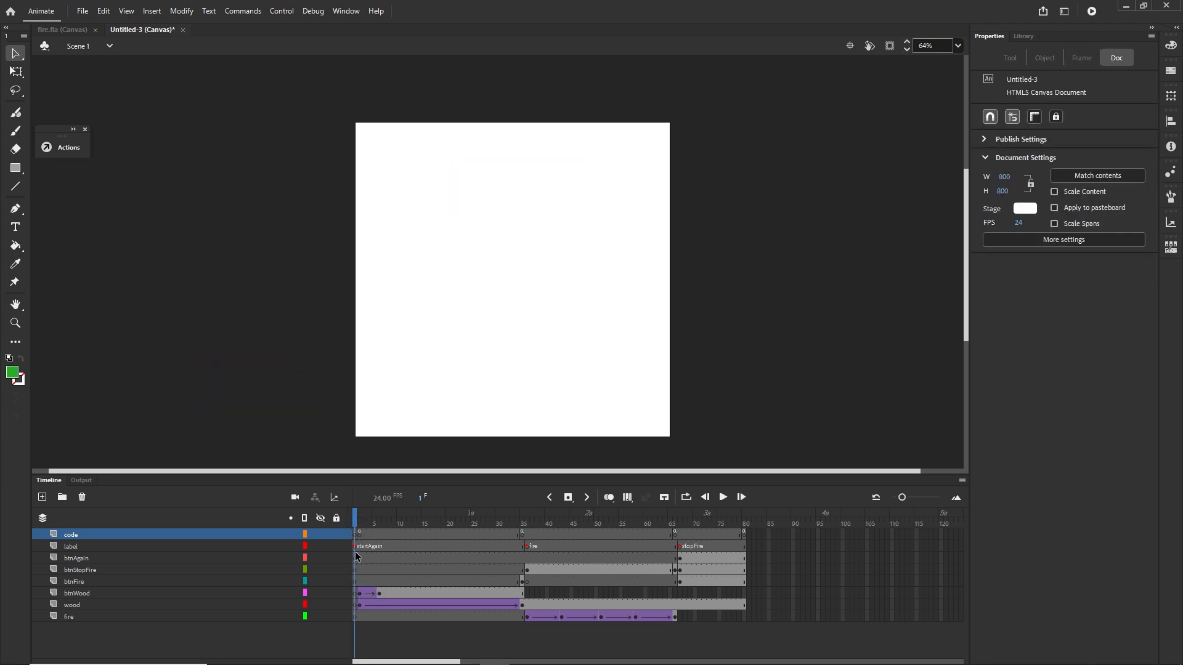
pyautogui.click(356, 546)
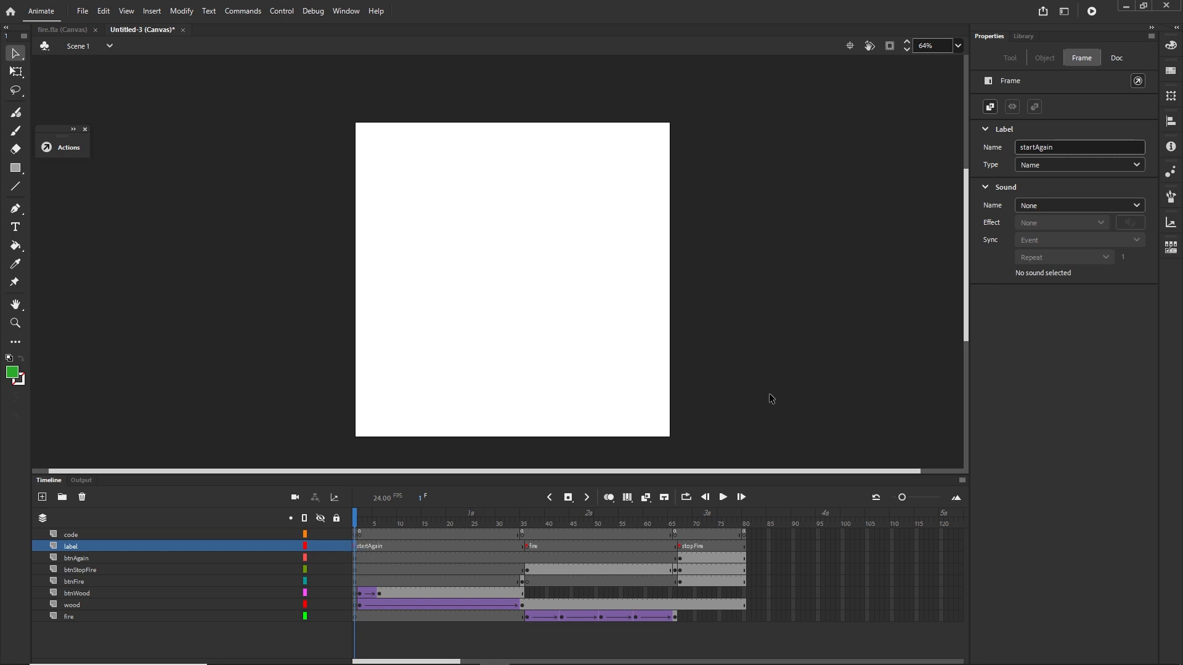
pyautogui.click(775, 374)
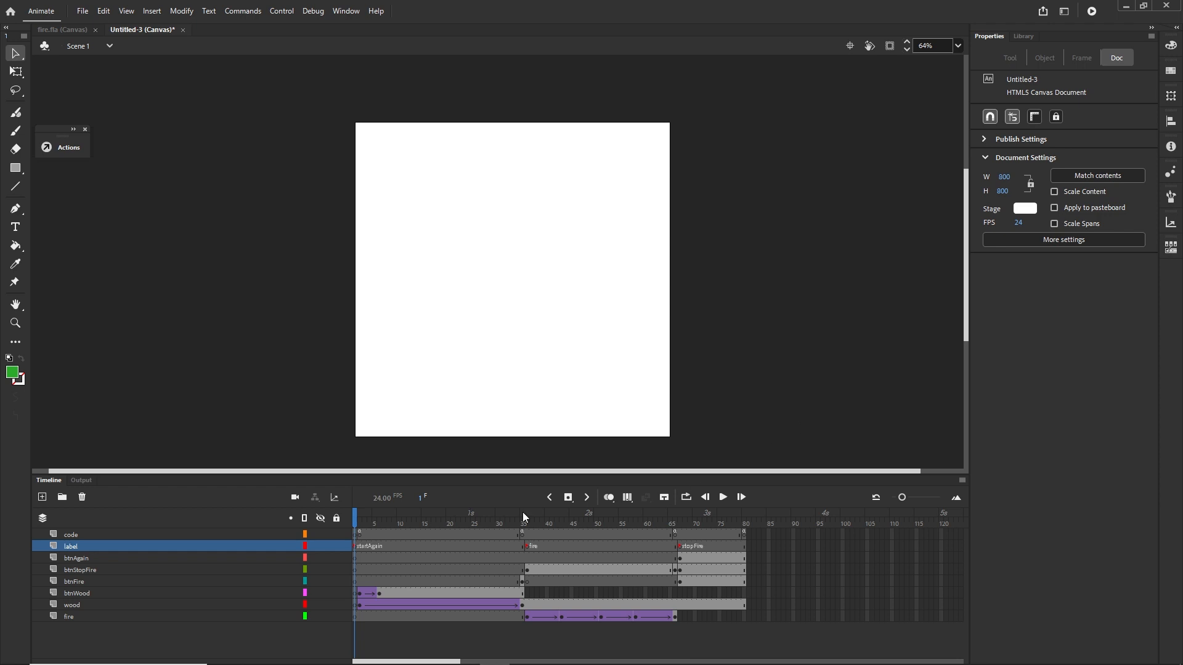
pyautogui.click(361, 537)
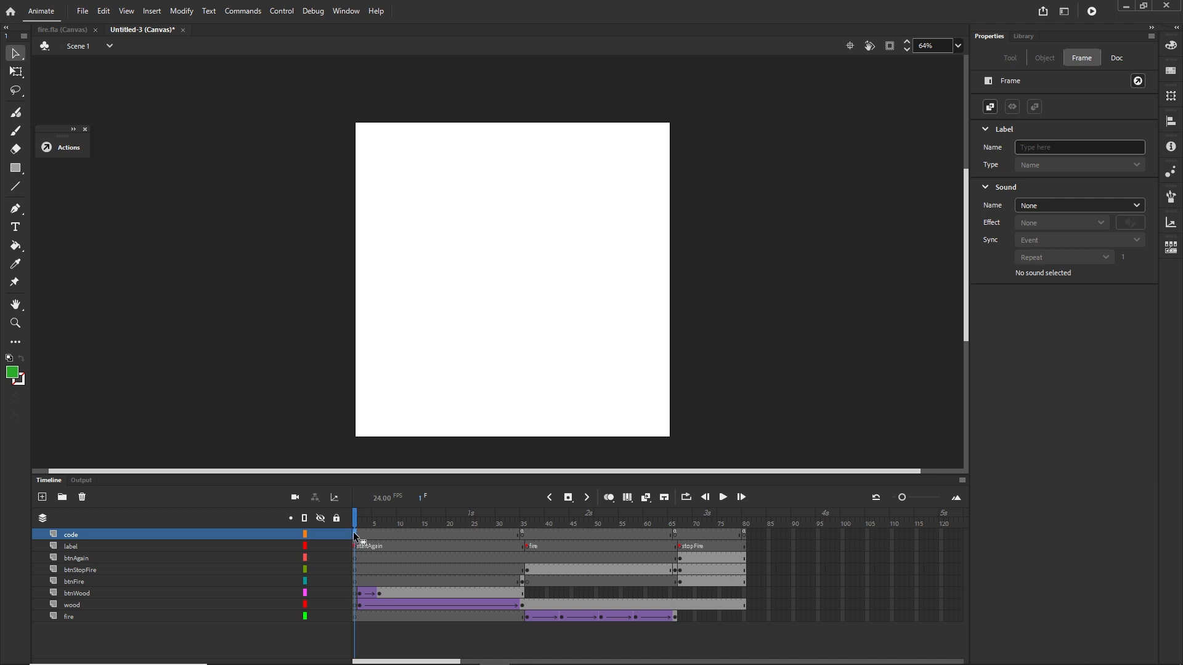
pyautogui.click(359, 535)
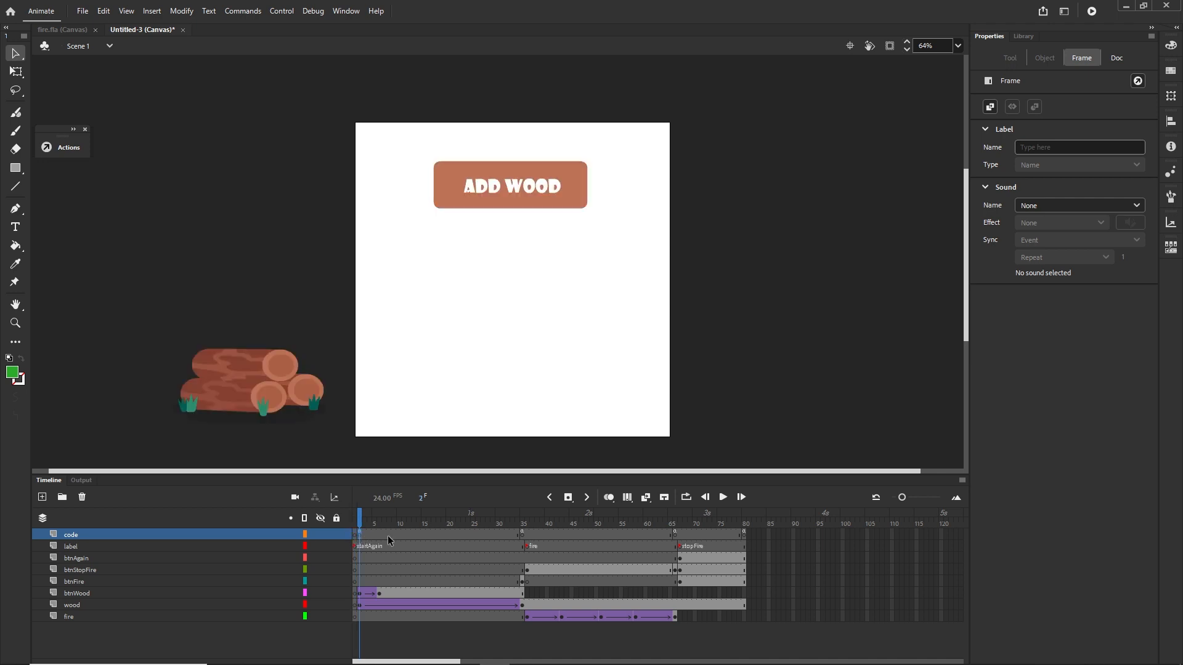
# Test the movie in the browser, running twice through add wood, start fire, stop fire and start again, and return to Animate
pyautogui.click(698, 405)
pyautogui.hotkey('ctrl', 'Return')
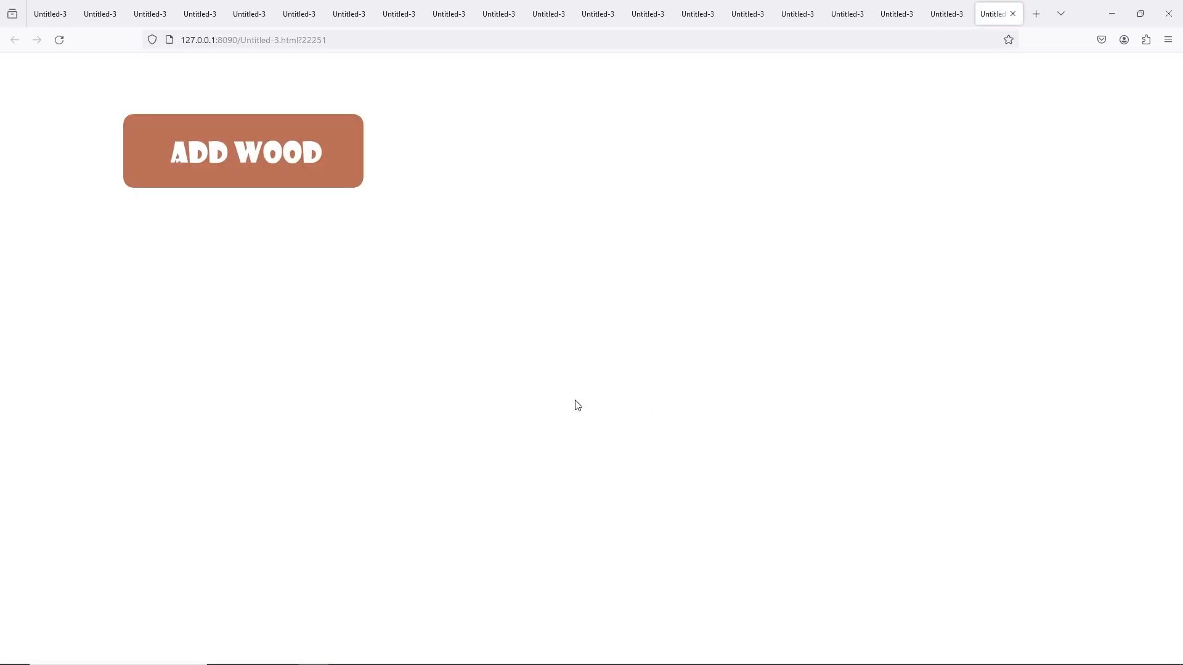
pyautogui.click(240, 176)
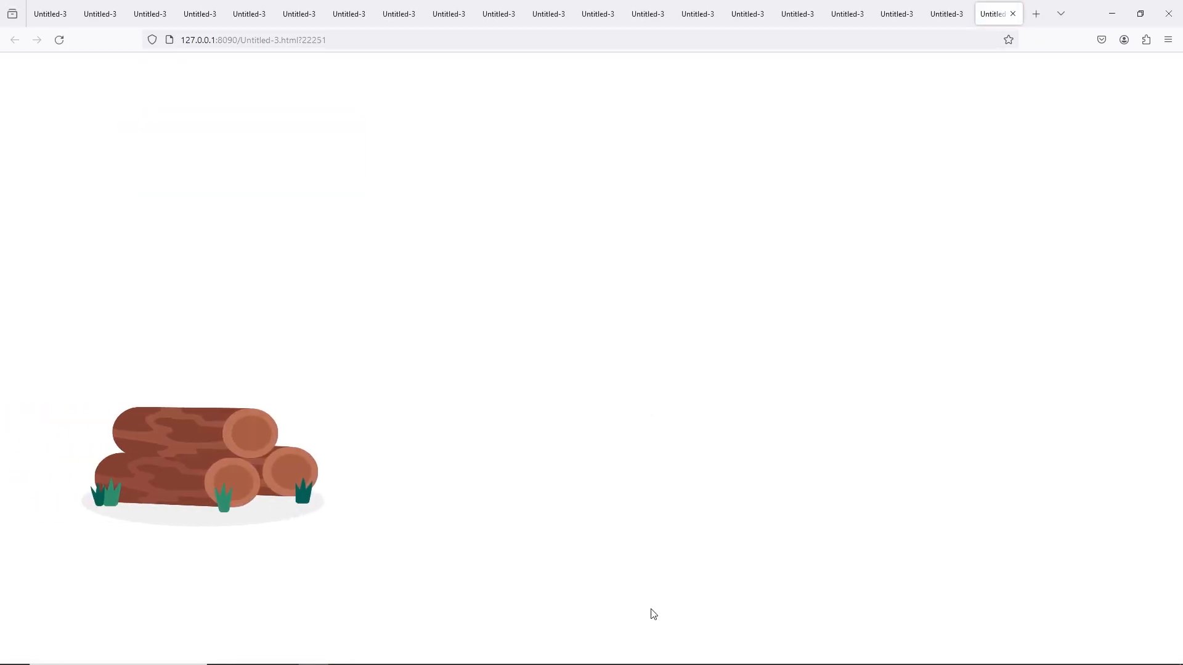
pyautogui.click(275, 232)
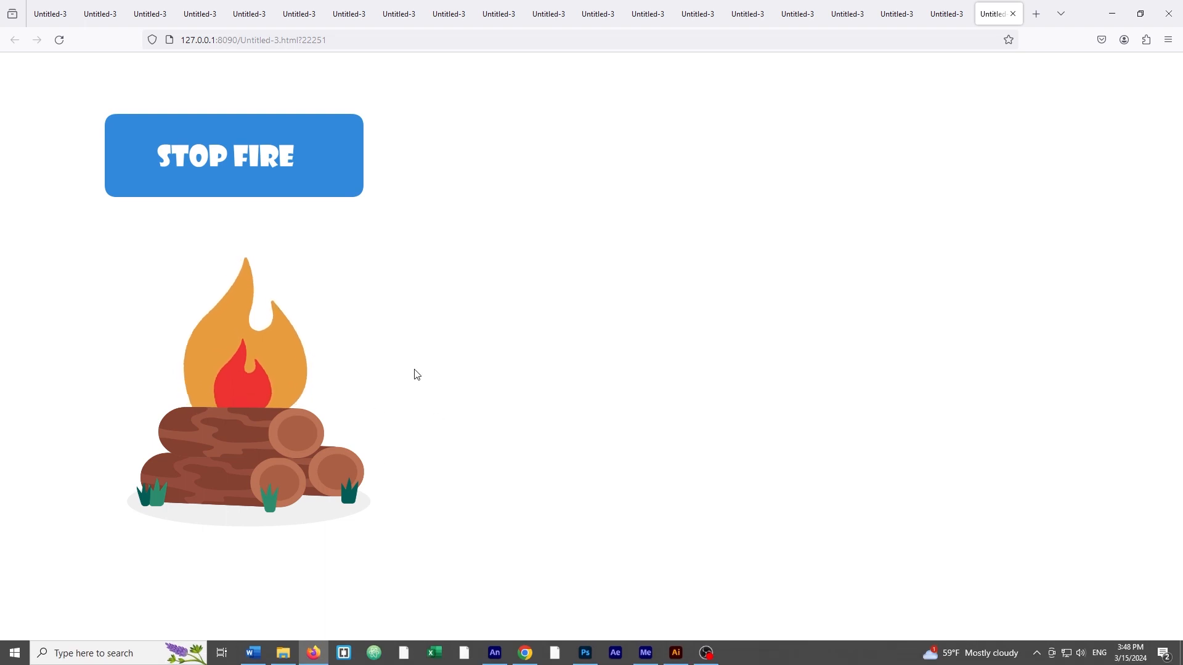
pyautogui.click(305, 185)
pyautogui.click(275, 211)
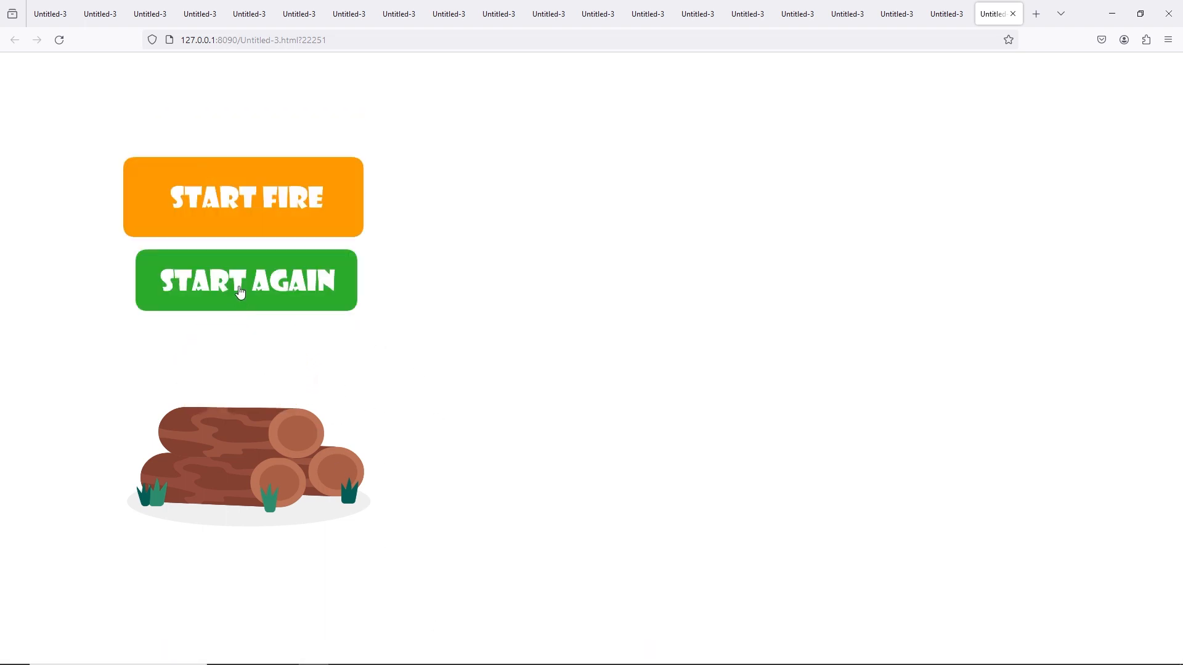
pyautogui.click(237, 288)
pyautogui.click(239, 159)
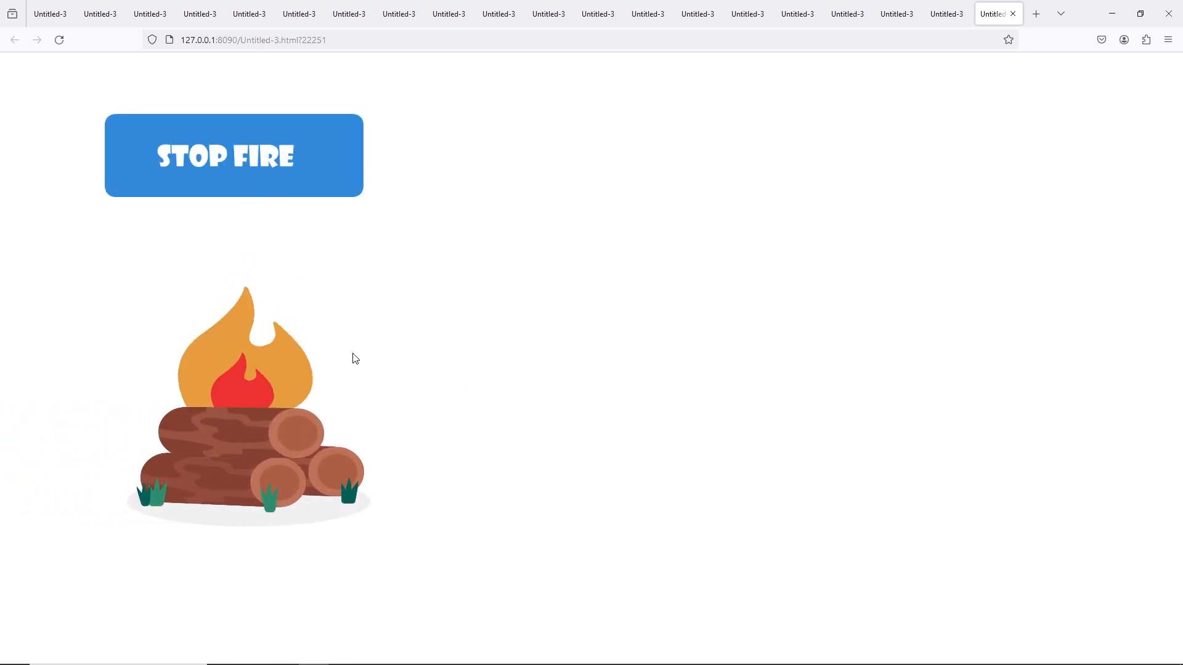
pyautogui.click(271, 192)
pyautogui.click(278, 305)
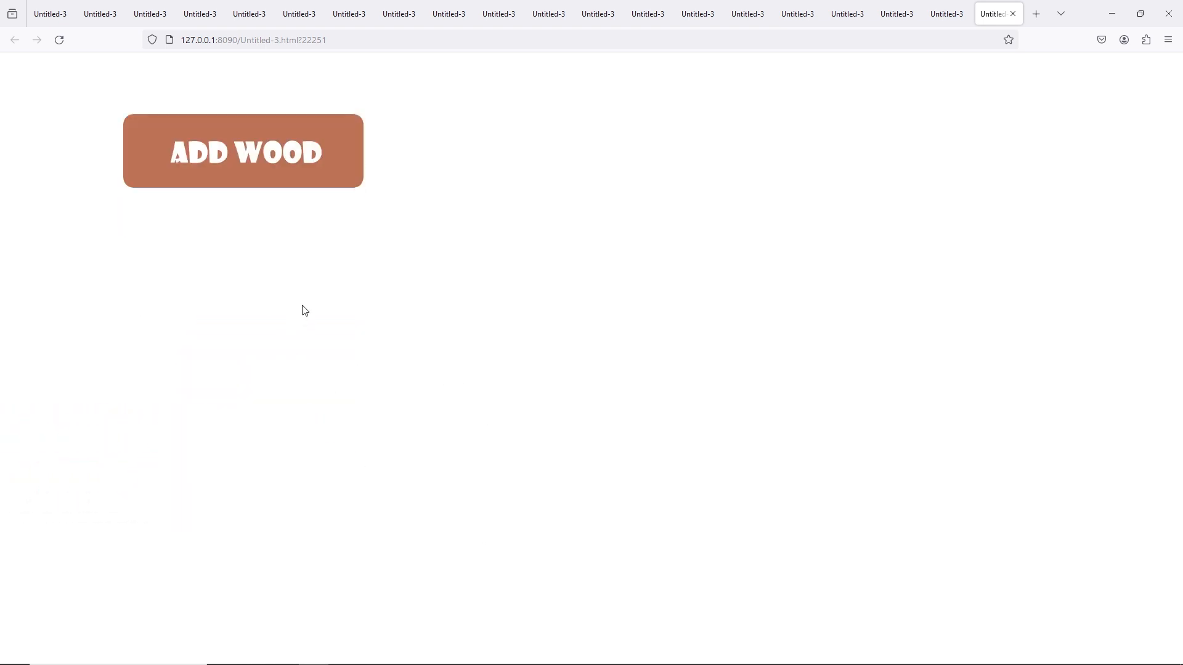
pyautogui.click(1112, 14)
# Copy the btnWood keyframe from frame 2 to frame 1, check frame 1 on the stage, and close the floating Actions panel
pyautogui.click(50, 481)
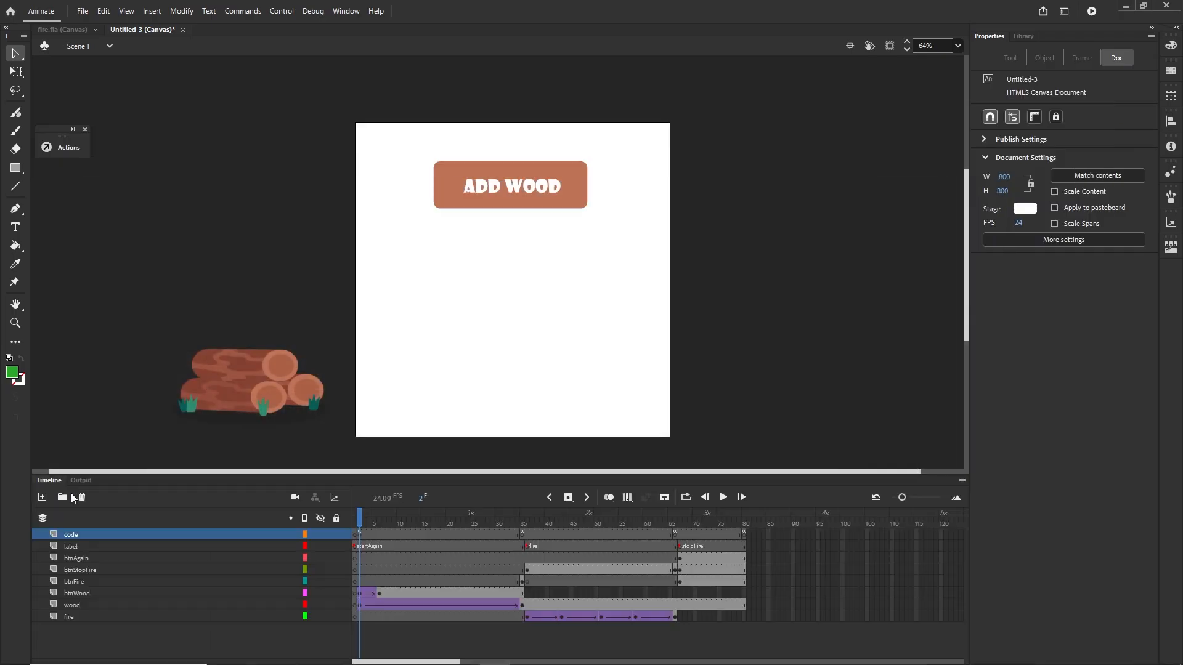
pyautogui.click(407, 618)
pyautogui.moveTo(405, 516); pyautogui.dragTo(349, 519)
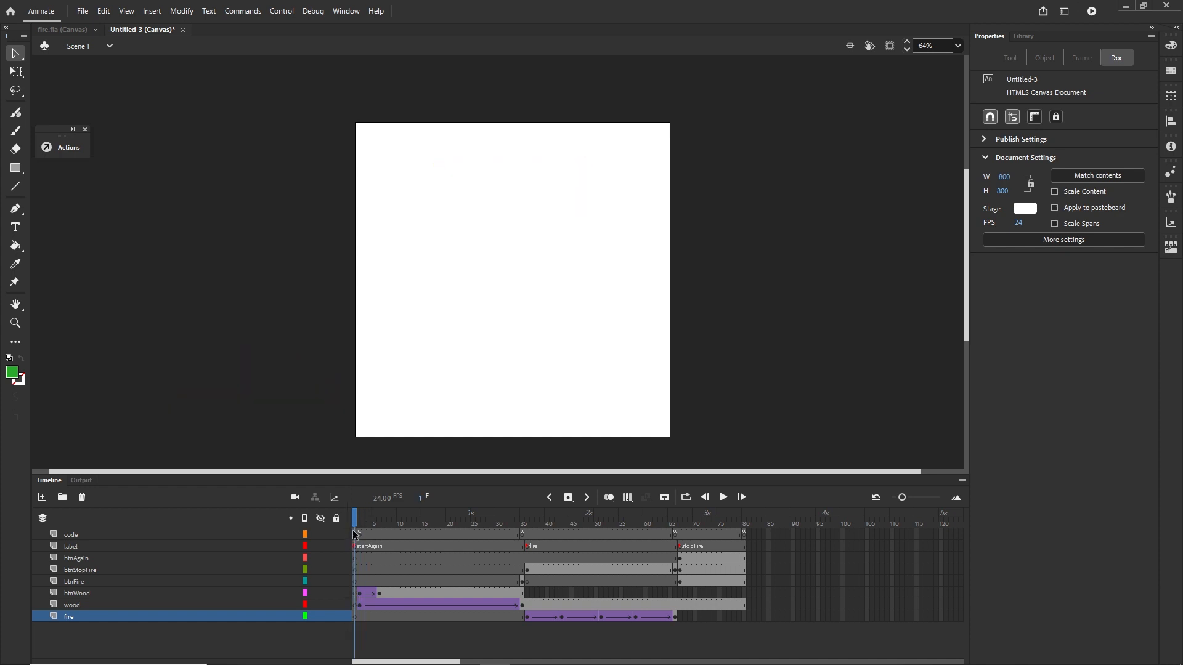
pyautogui.moveTo(354, 524); pyautogui.dragTo(359, 524)
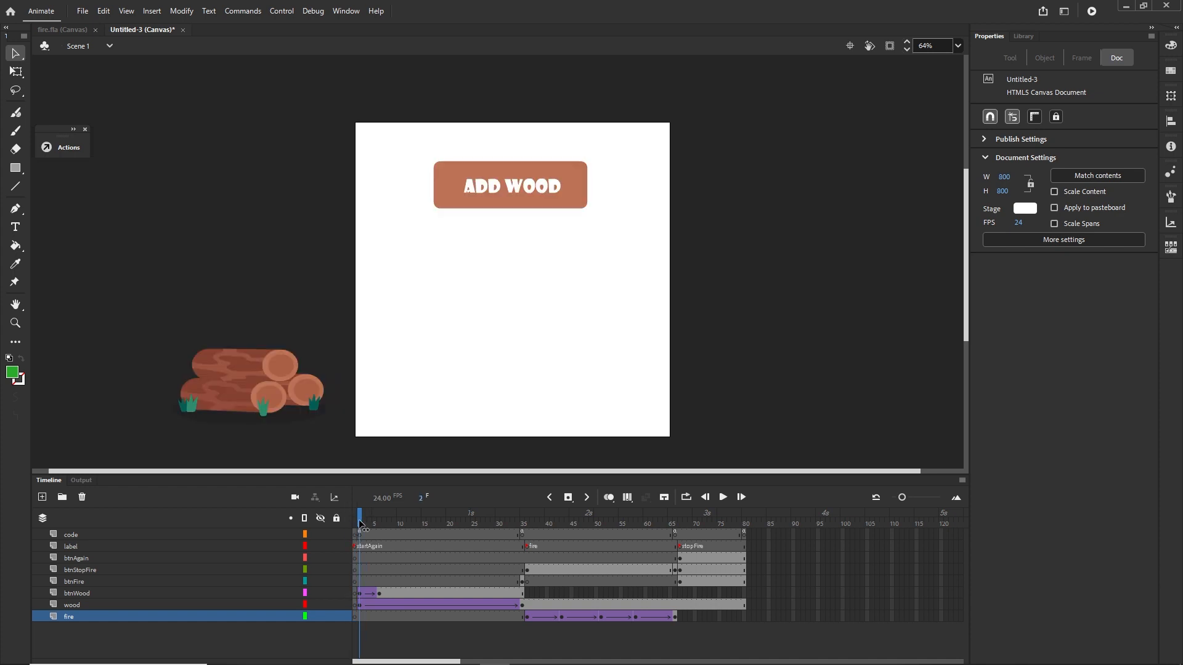
pyautogui.click(361, 594)
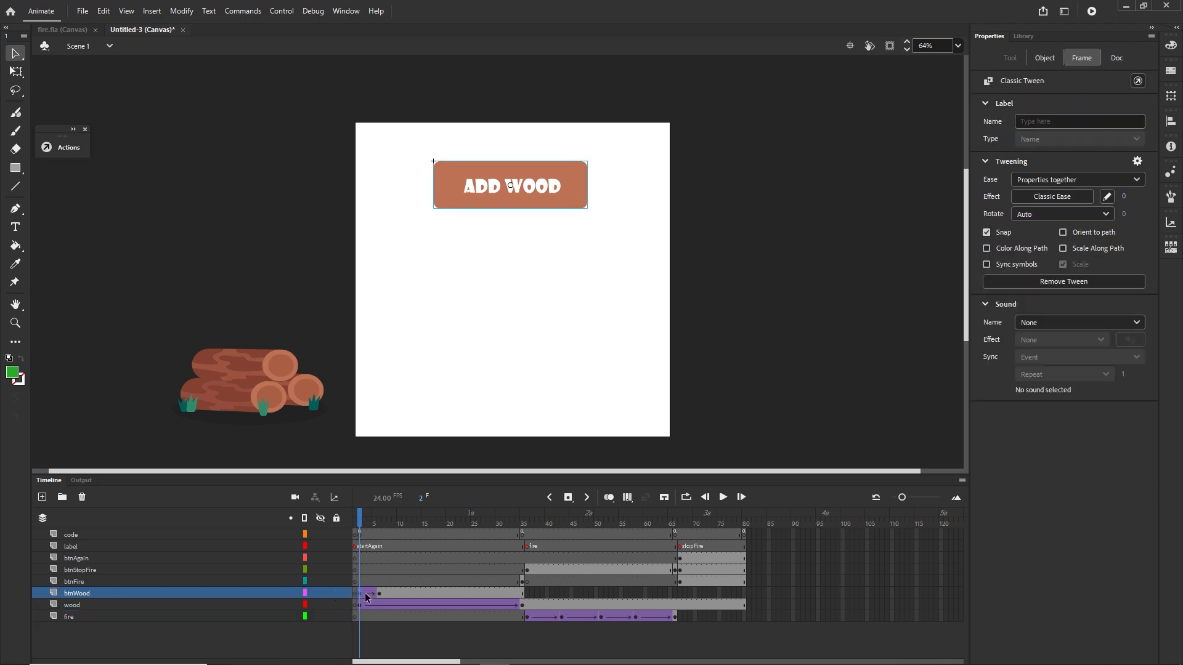
pyautogui.click(357, 596)
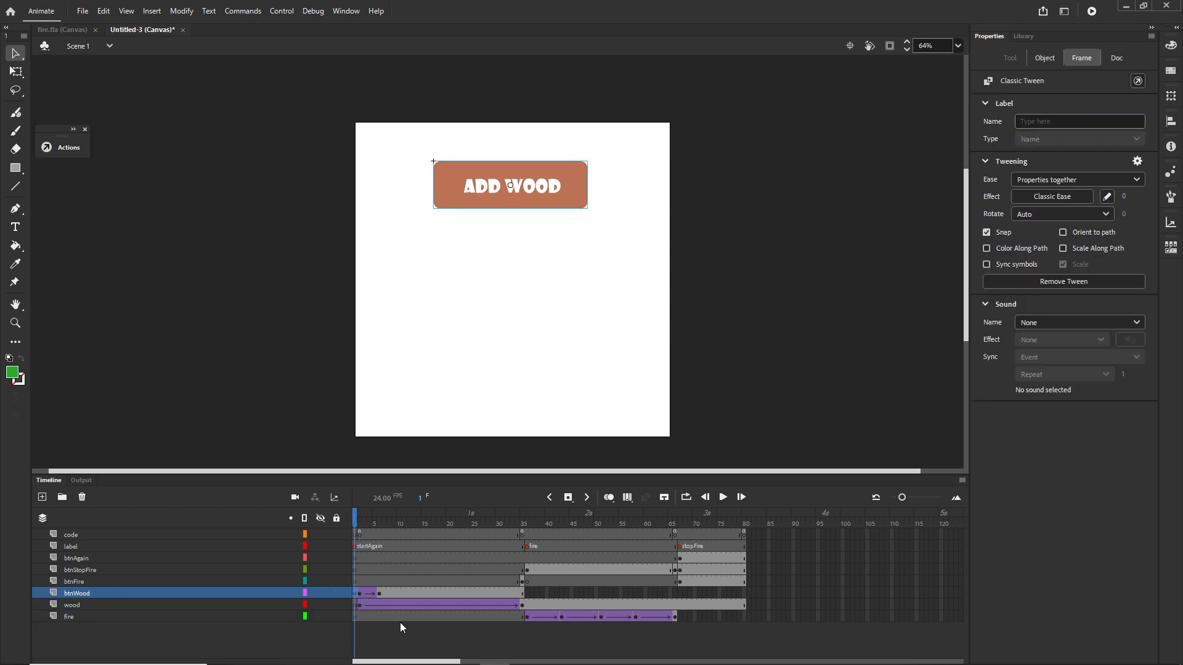
pyautogui.click(402, 626)
pyautogui.moveTo(354, 511)
pyautogui.mouseDown()
pyautogui.moveTo(364, 513)
pyautogui.moveTo(352, 514)
pyautogui.mouseUp()
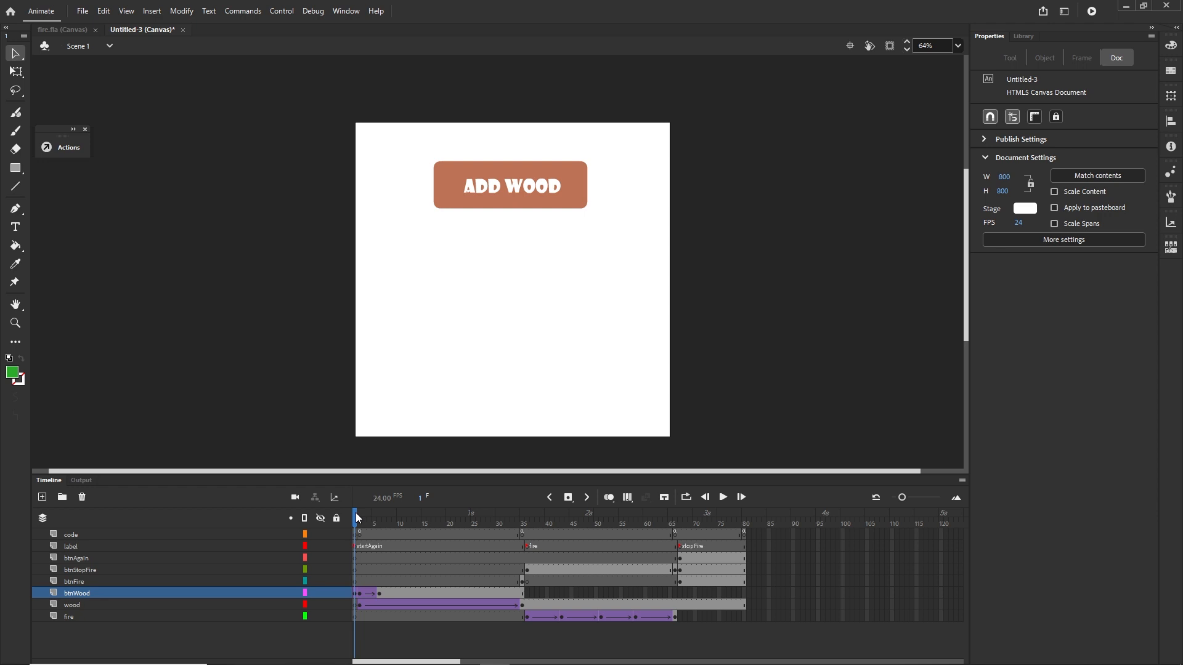
pyautogui.click(86, 130)
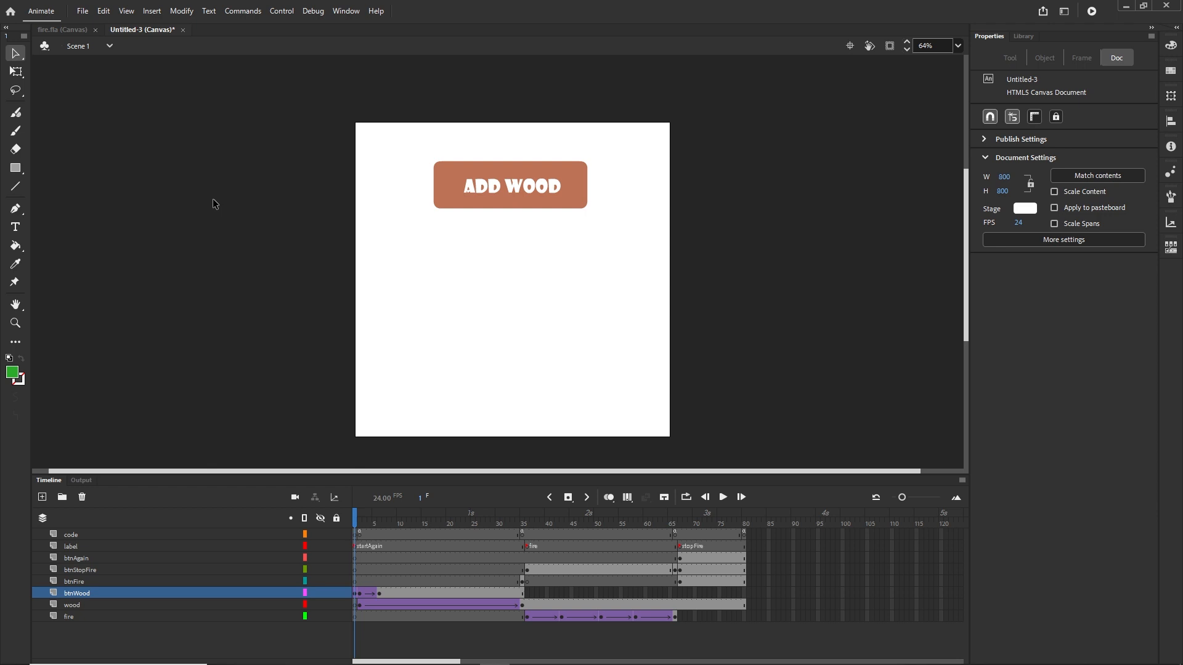
# Start saving the document and browse to the tutorial folder inside Tutorials Record > 26 timeline navigation
pyautogui.hotkey('ctrl', 's')
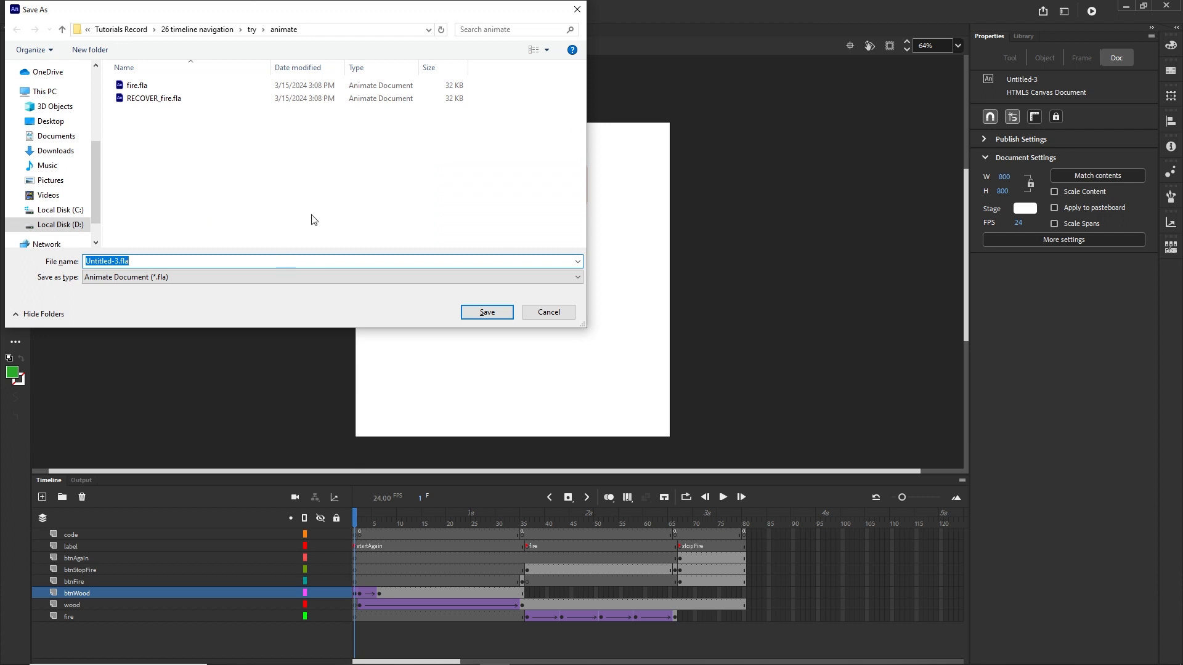
pyautogui.click(121, 29)
pyautogui.scroll(-5, 160, 146)
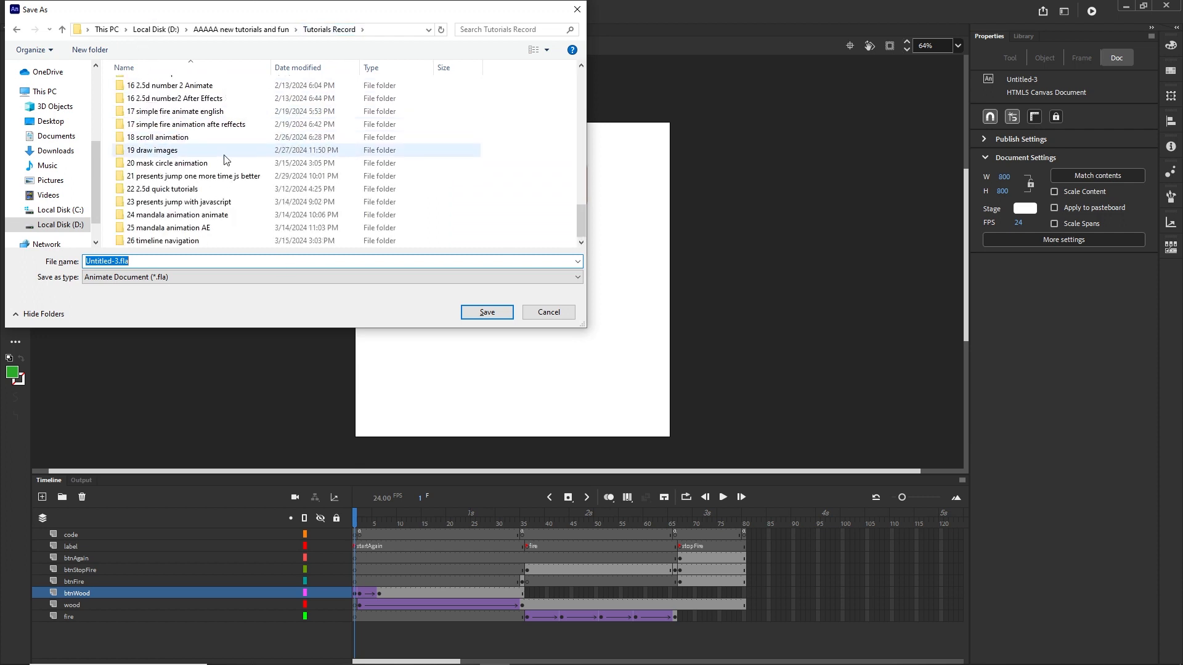
pyautogui.doubleClick(151, 246)
pyautogui.click(141, 107)
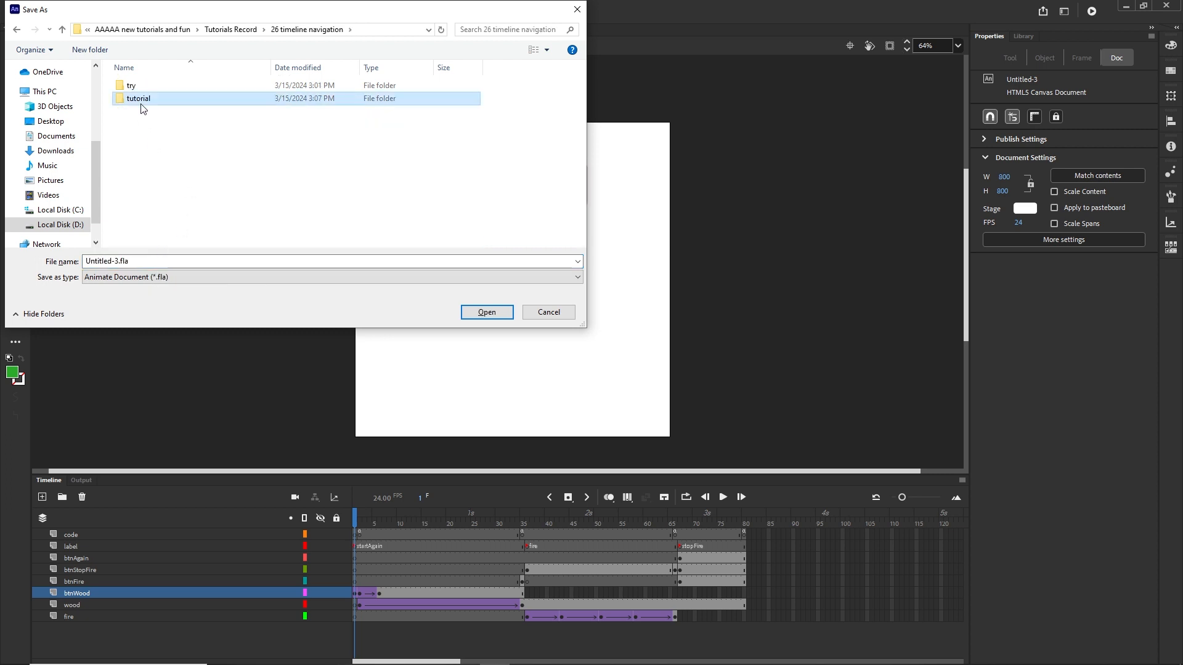
pyautogui.doubleClick(141, 106)
# Create a new folder named animate inside the tutorial folder and open it
pyautogui.rightClick(133, 125)
pyautogui.moveTo(264, 282)
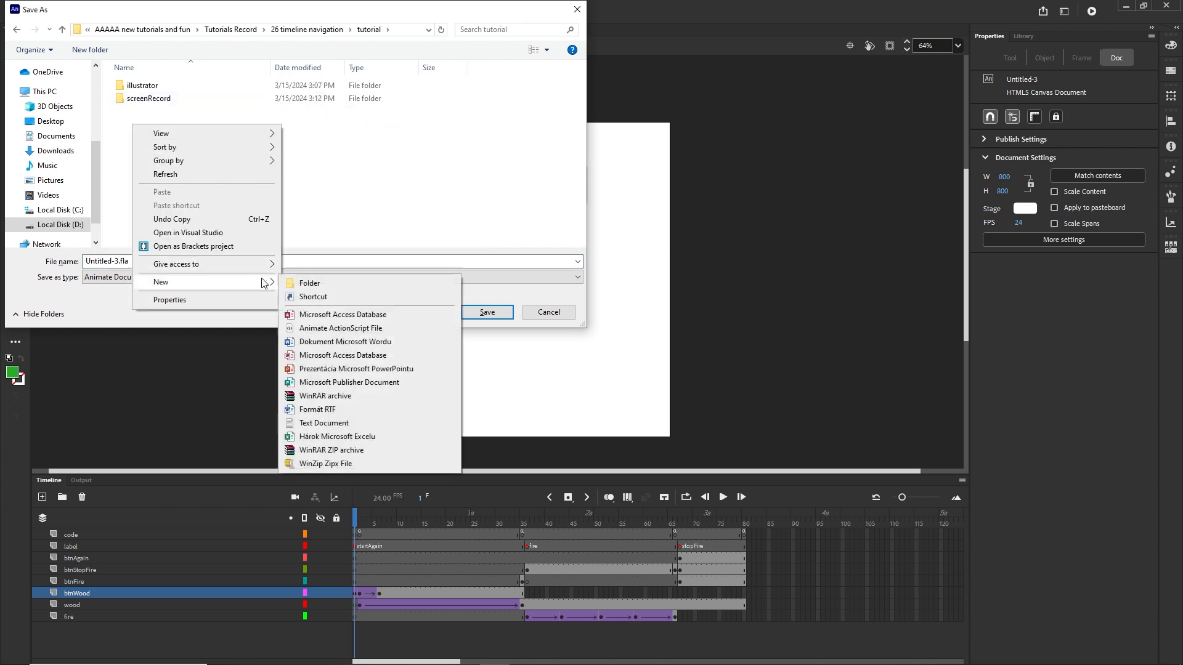
pyautogui.click(301, 283)
pyautogui.write('a')
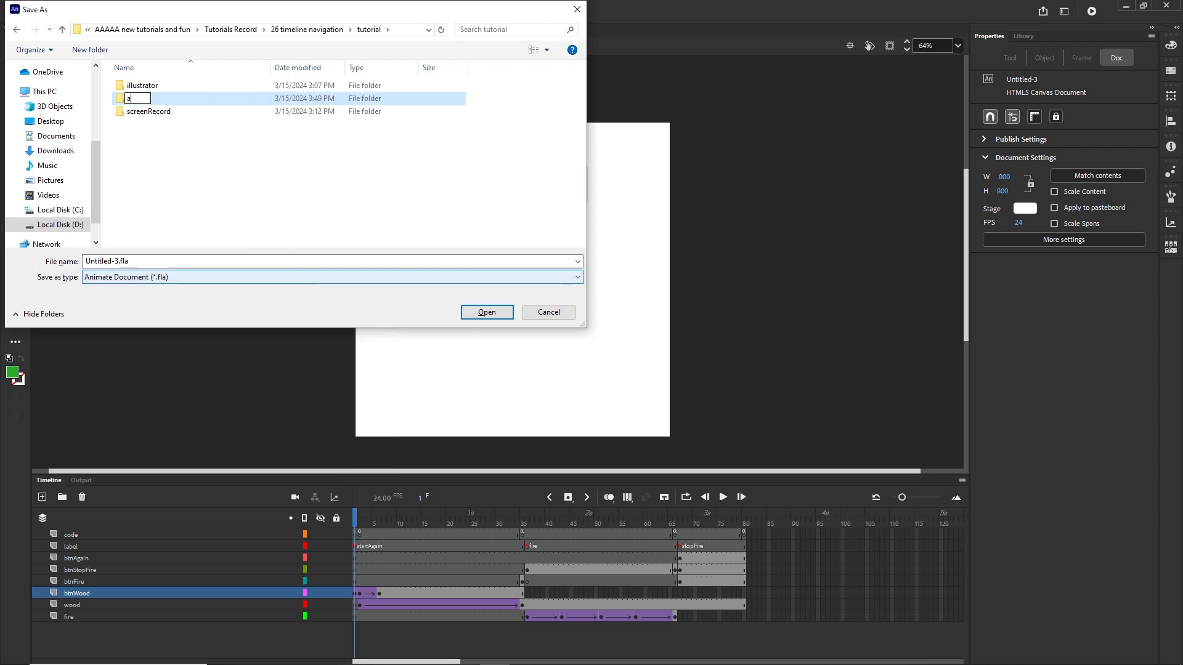
pyautogui.write('nimate')
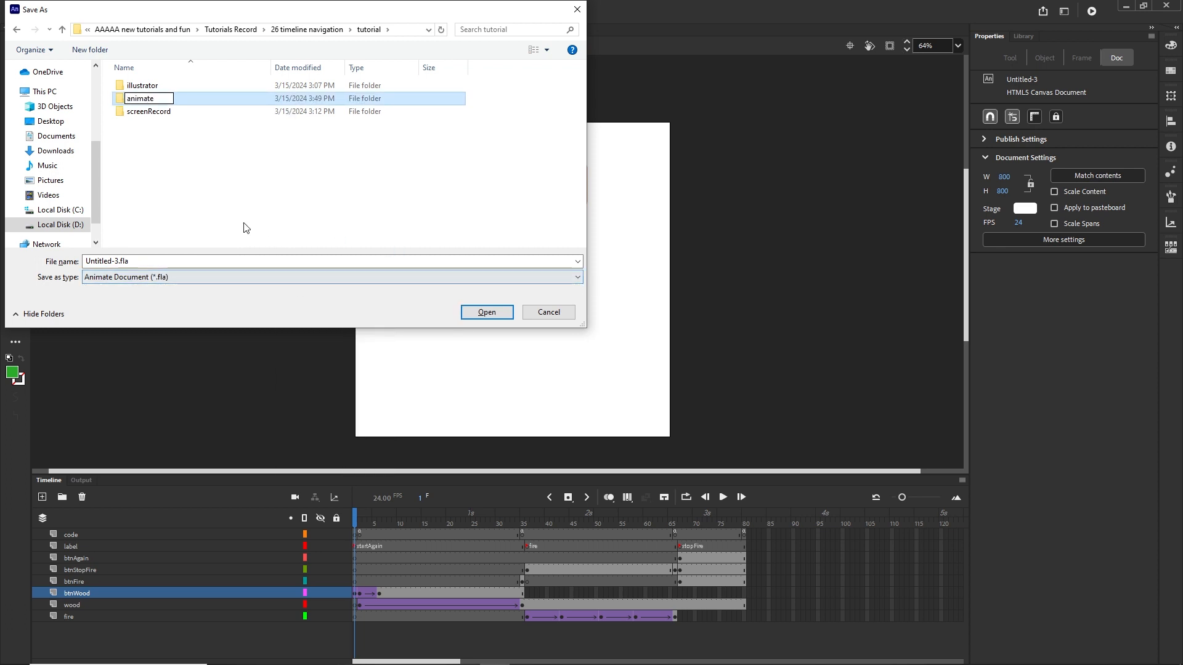
pyautogui.press('Return')
pyautogui.press('Return')
# Save the document as fire in the new animate folder
pyautogui.click(143, 259)
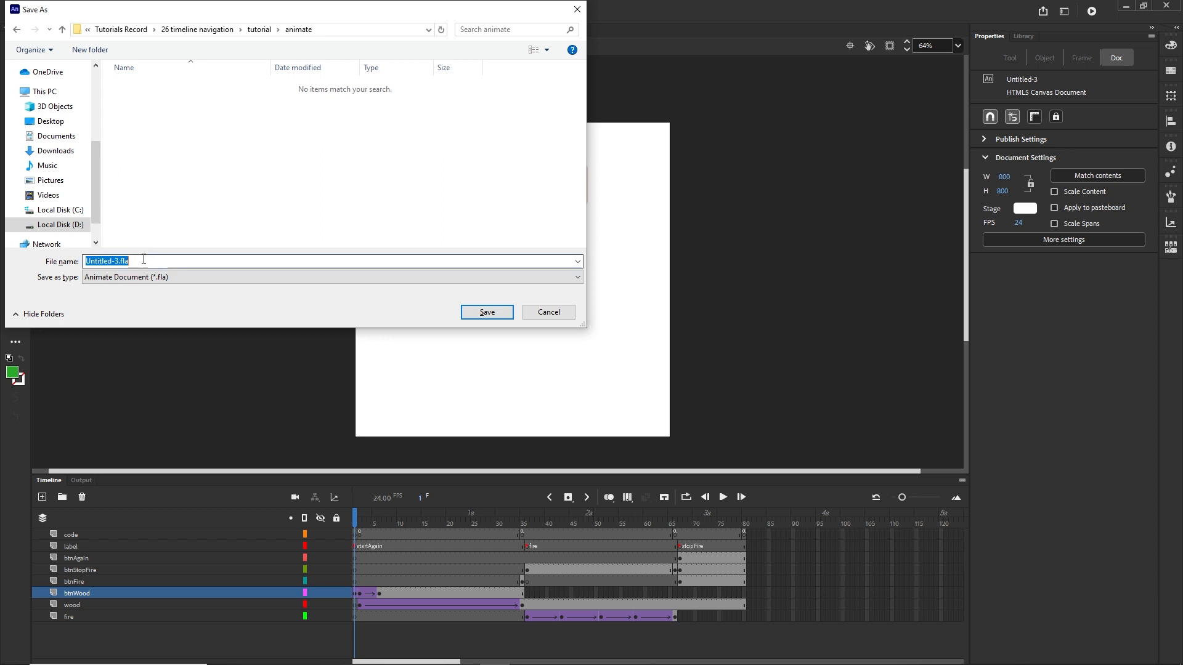
pyautogui.write('fl')
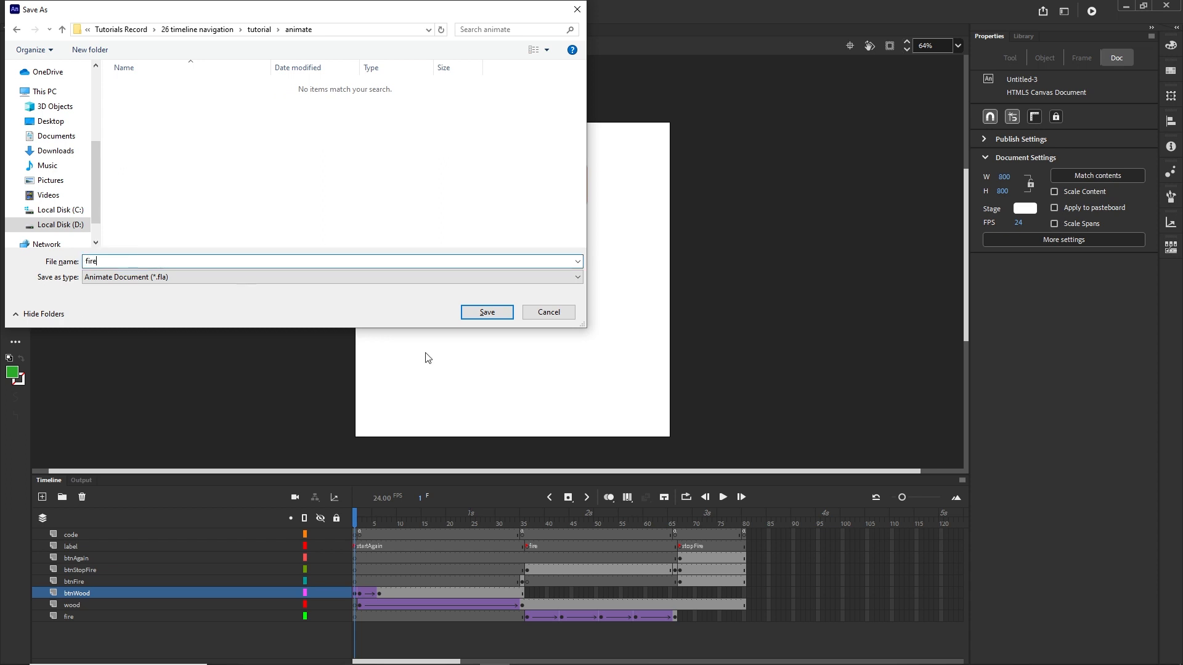
pyautogui.write('re')
pyautogui.click(486, 312)
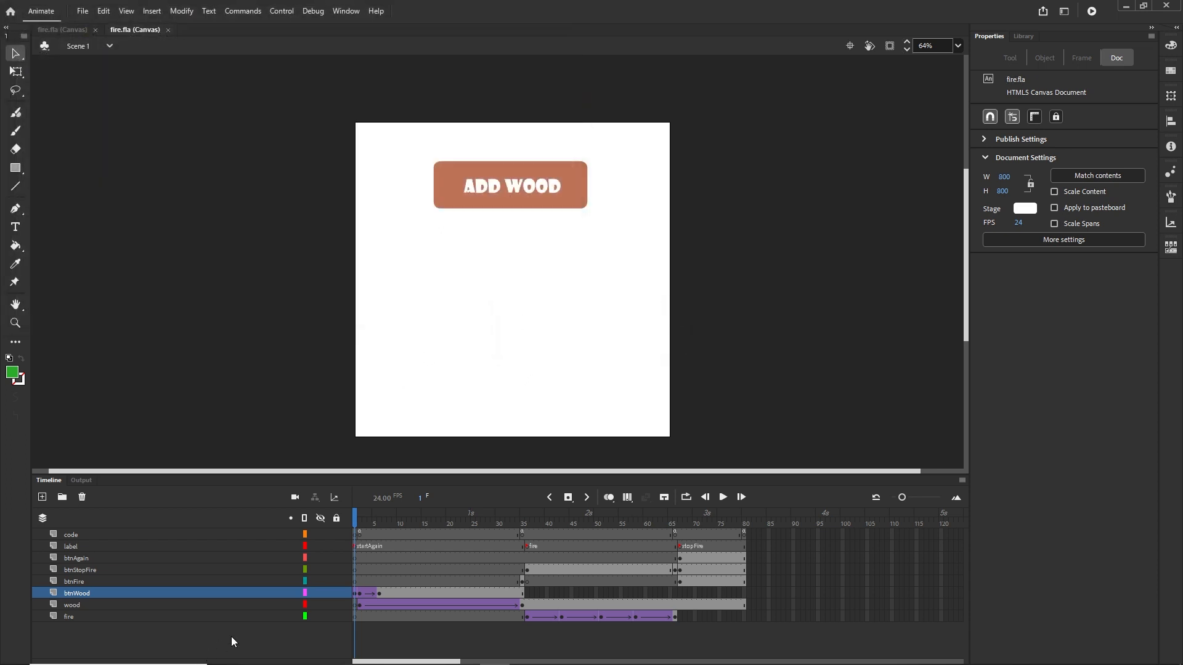
# Switch to File Explorer and check the saved Animate documents in the tutorial's animate folder
pyautogui.click(283, 653)
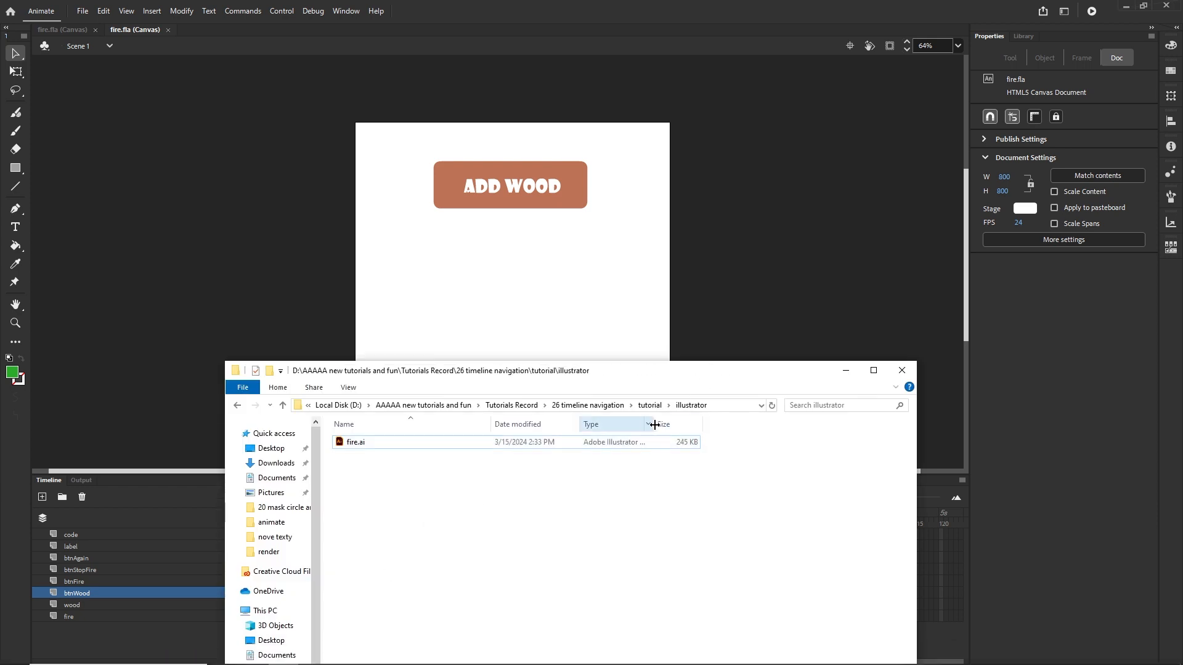
pyautogui.click(649, 404)
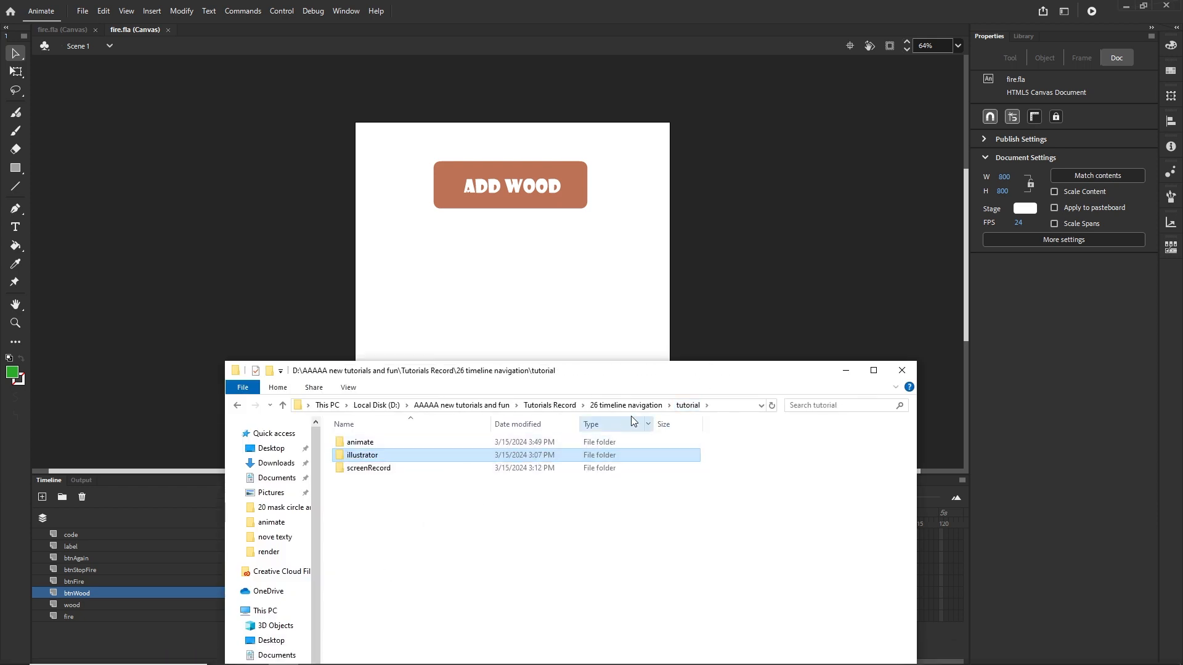
pyautogui.click(373, 469)
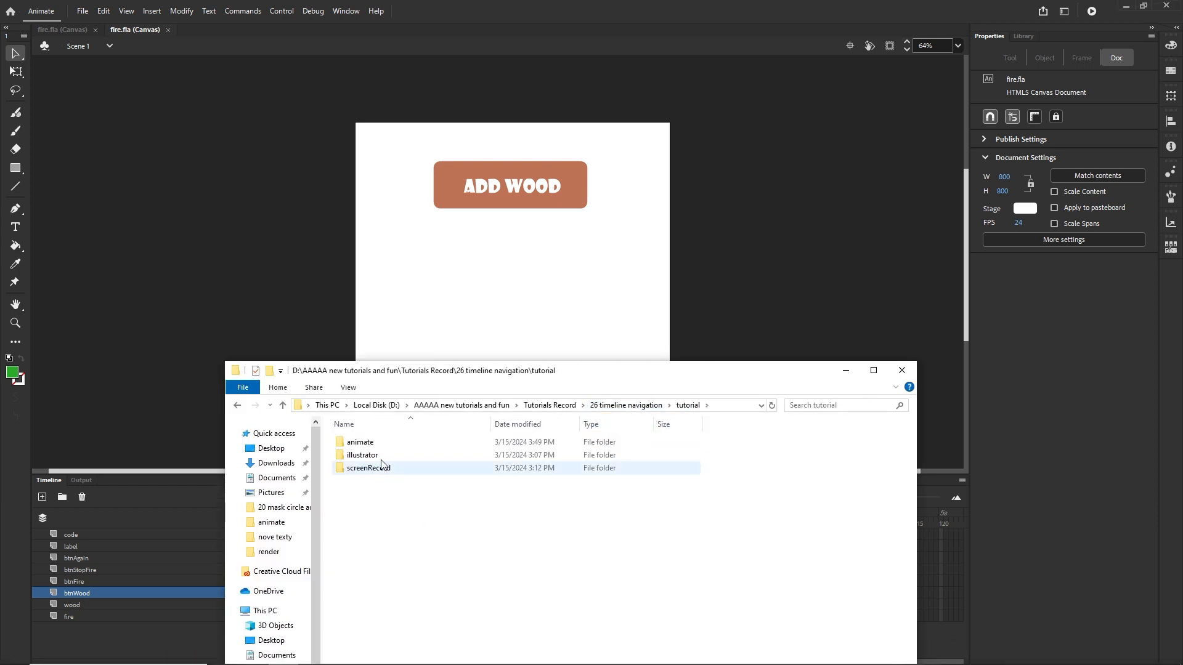
pyautogui.doubleClick(369, 442)
pyautogui.click(361, 445)
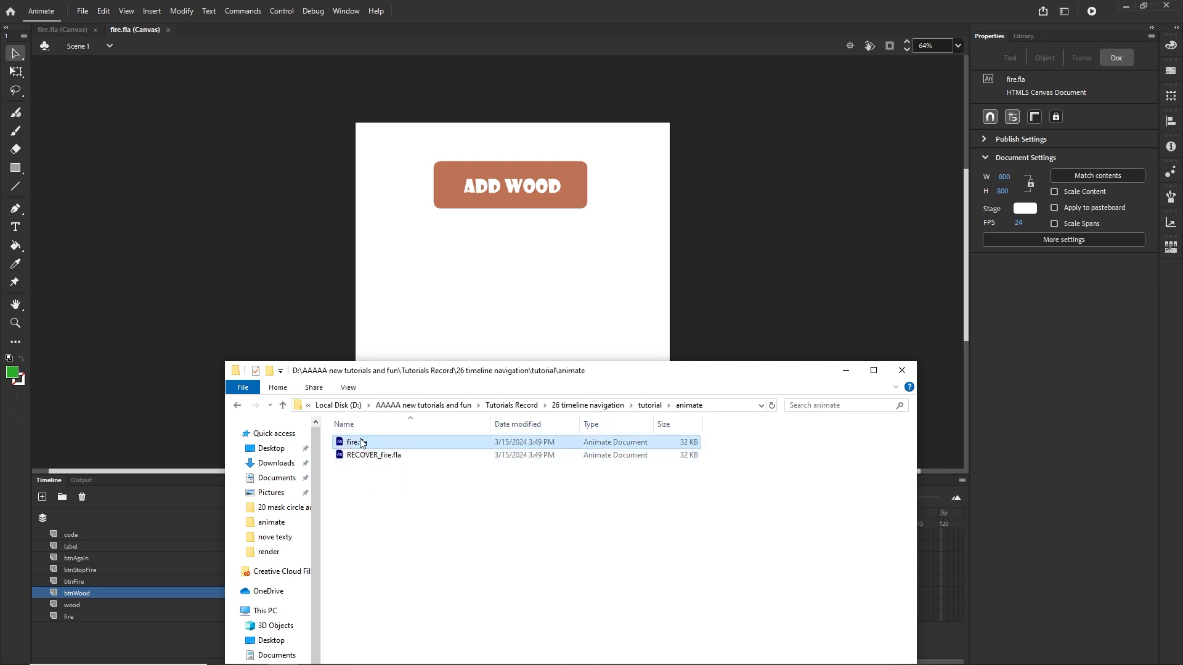
pyautogui.click(372, 456)
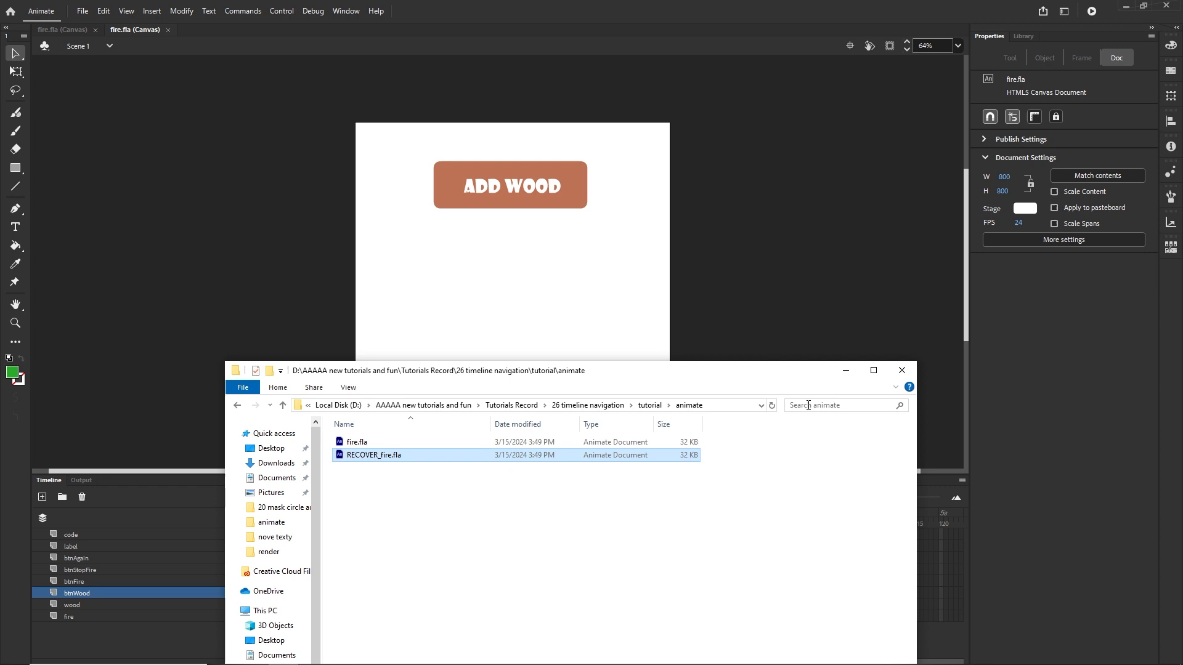
pyautogui.click(843, 372)
# Test the movie in the browser, add the wood, and inspect the generated fire.js and fire.html files in File Explorer
pyautogui.hotkey('ctrl', 'Return')
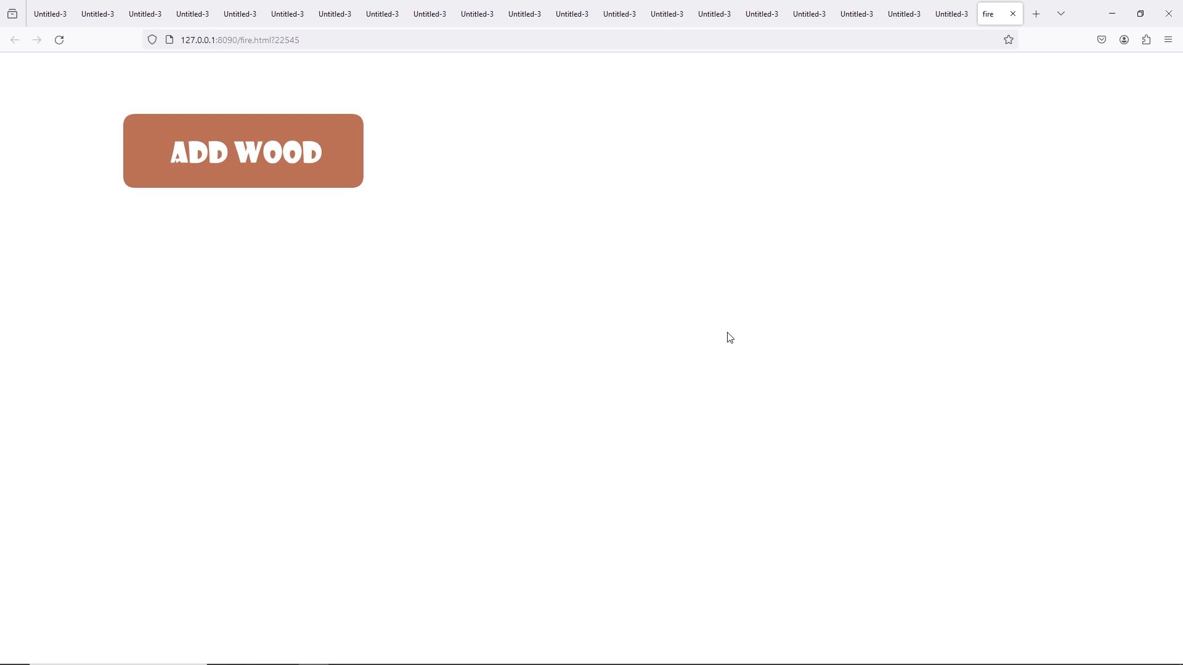
pyautogui.click(320, 163)
pyautogui.moveTo(298, 654)
pyautogui.click(283, 598)
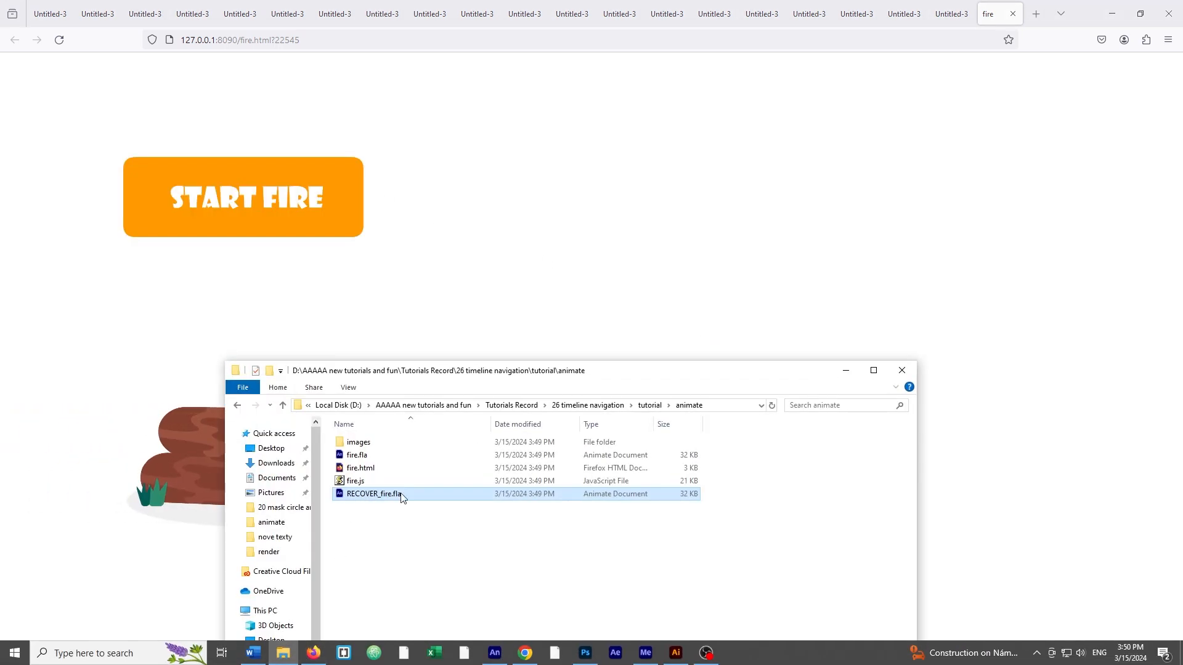
pyautogui.click(376, 495)
pyautogui.click(365, 483)
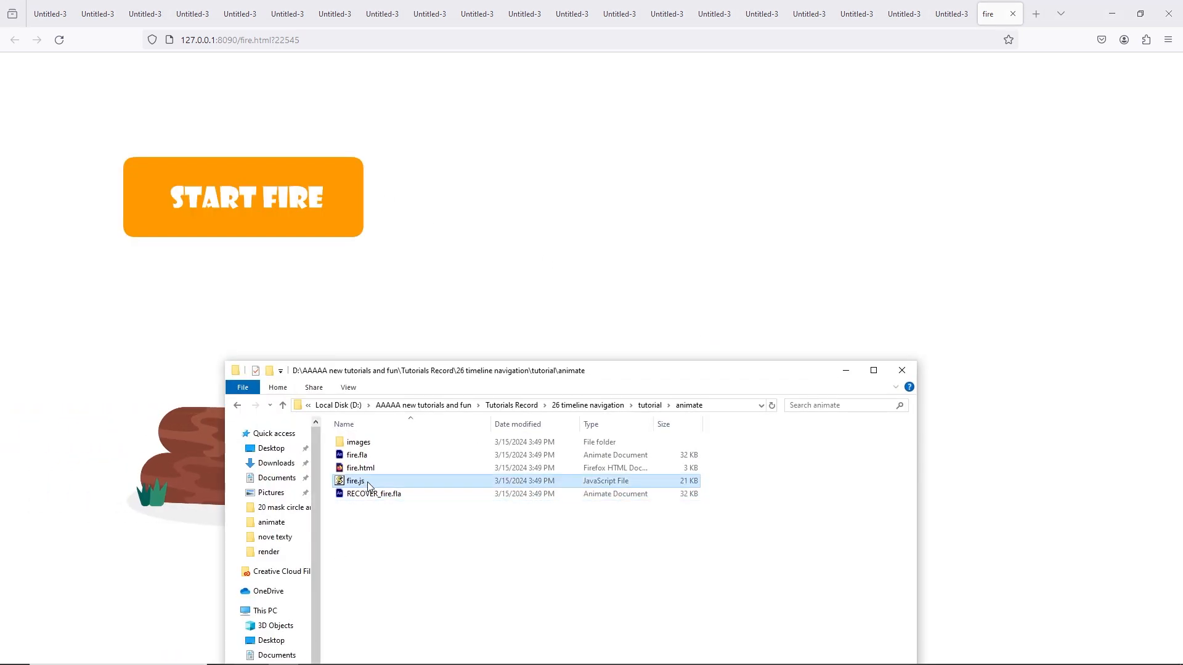
pyautogui.click(363, 469)
# Look inside the generated images folder and return to the animate folder
pyautogui.click(361, 443)
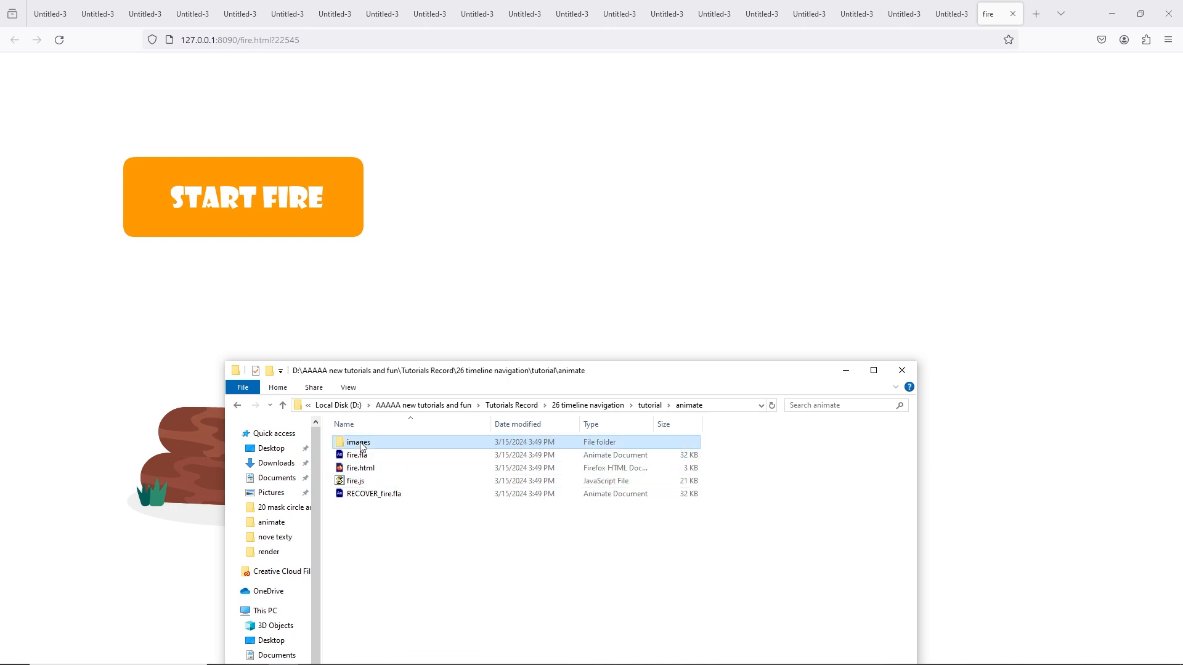
pyautogui.click(360, 445)
pyautogui.click(378, 563)
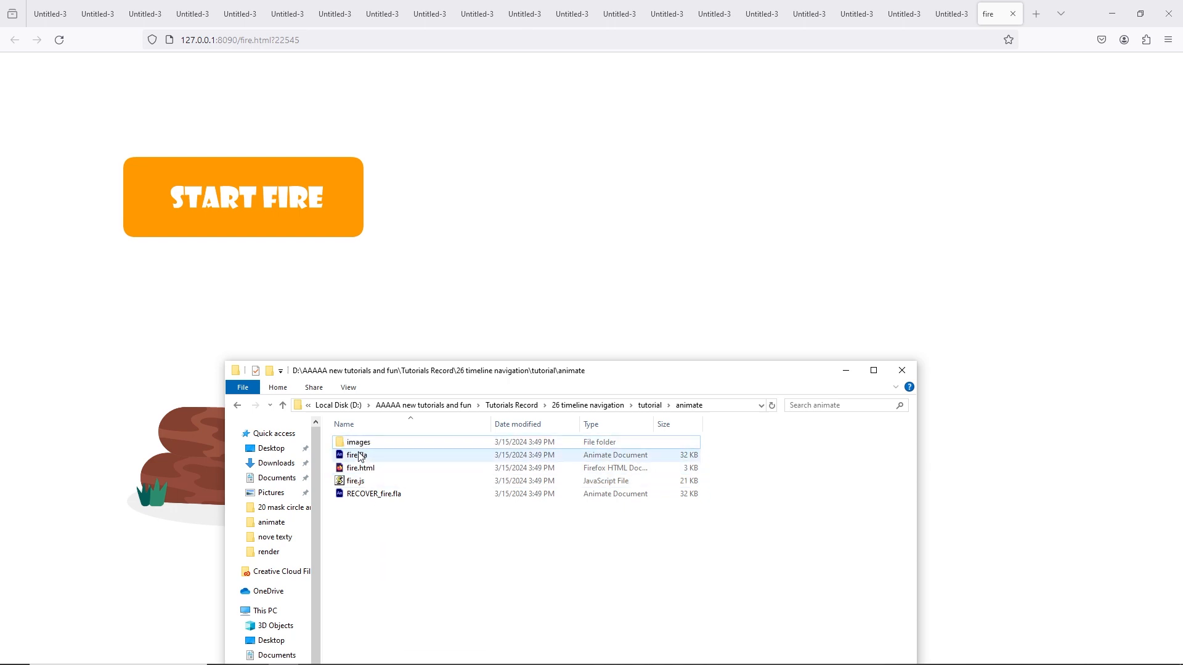
pyautogui.click(359, 445)
pyautogui.doubleClick(359, 445)
pyautogui.click(237, 407)
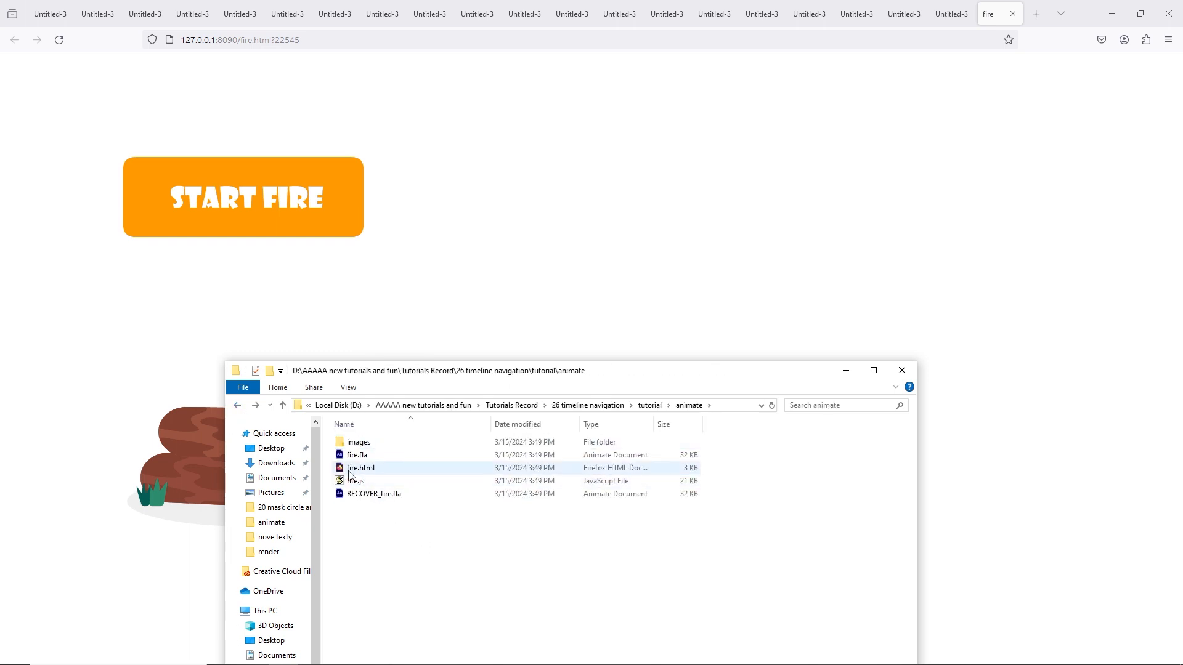
# Open fire.html from the animate folder in the browser and show the developer console to check for errors
pyautogui.click(363, 470)
pyautogui.doubleClick(363, 471)
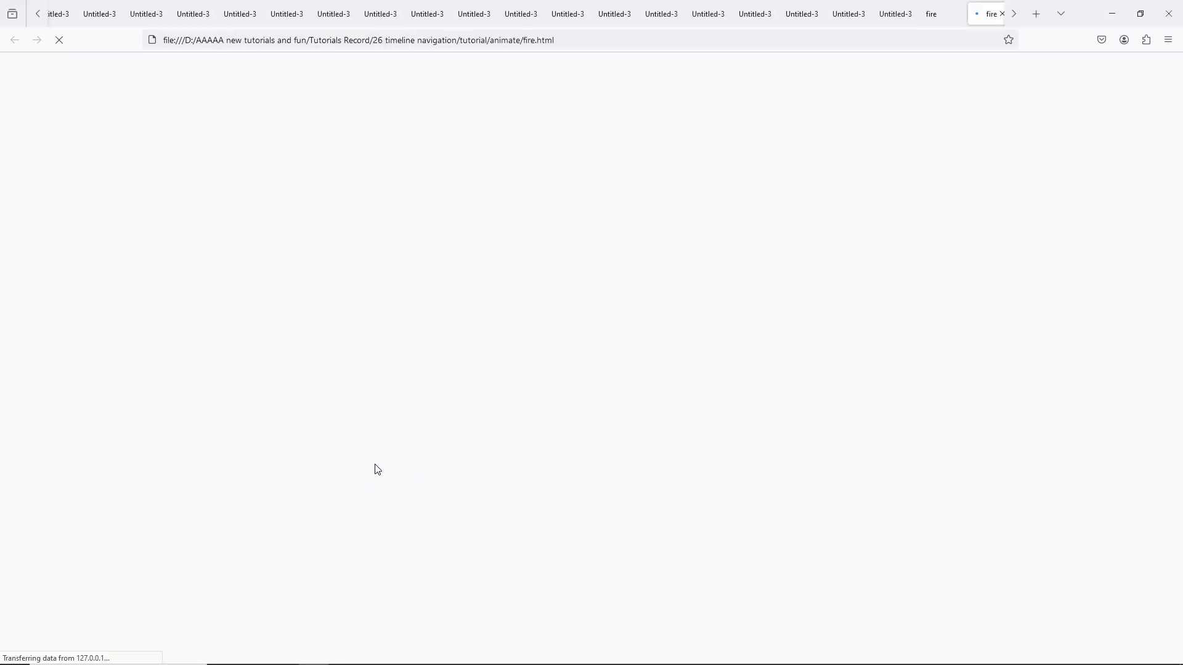
pyautogui.press('F12')
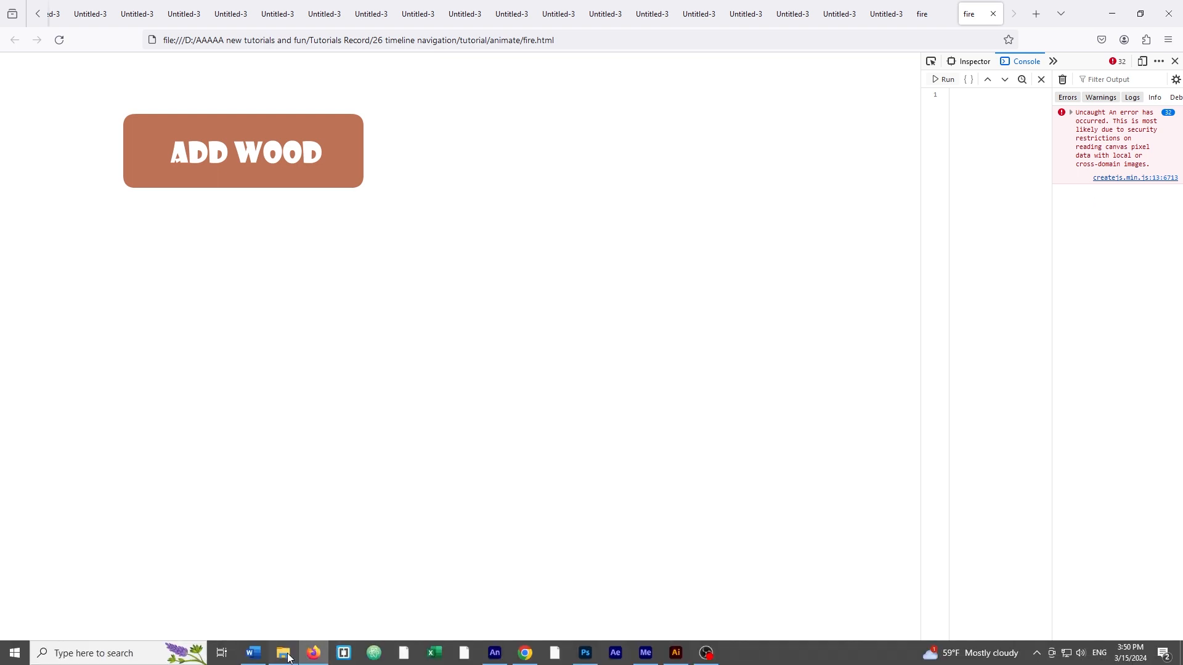
# Delete fire.js, fire.html and the images folder from the animate folder in File Explorer
pyautogui.click(283, 653)
pyautogui.click(343, 483)
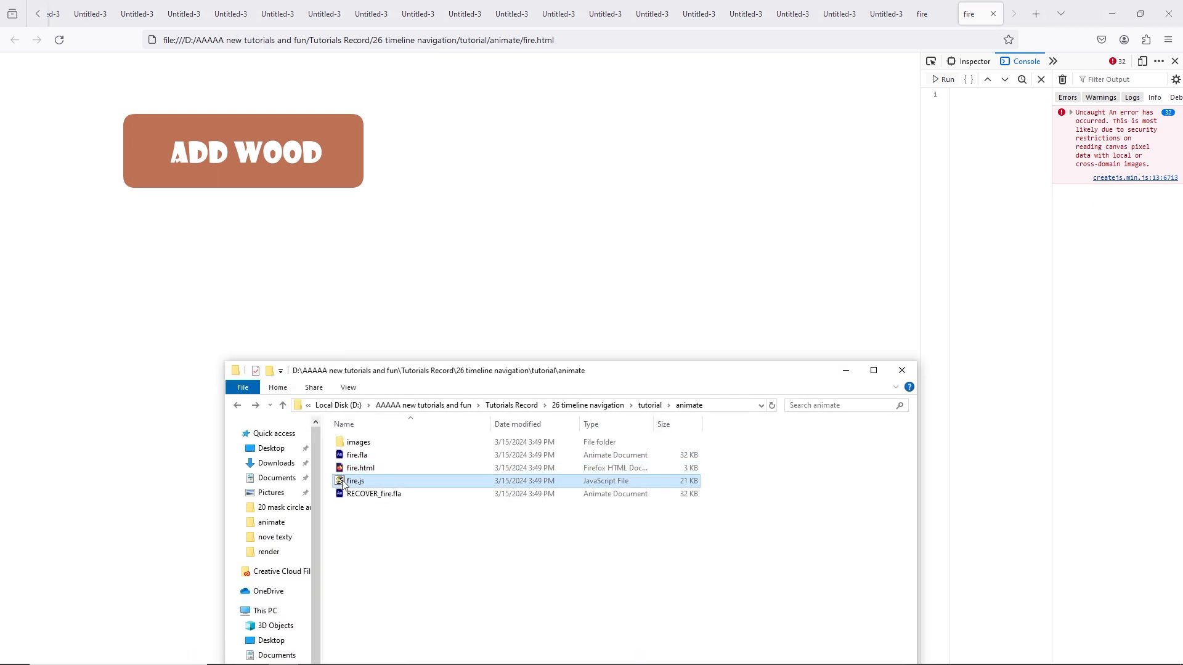
pyautogui.press('Delete')
pyautogui.click(364, 473)
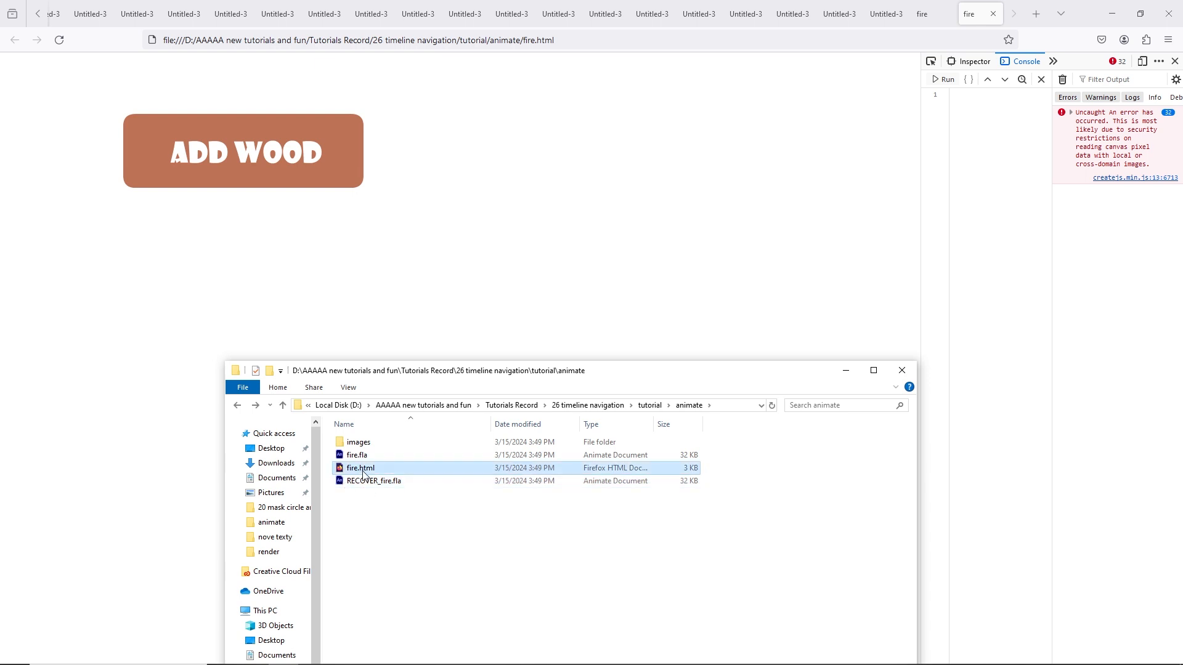
pyautogui.press('Delete')
pyautogui.click(358, 443)
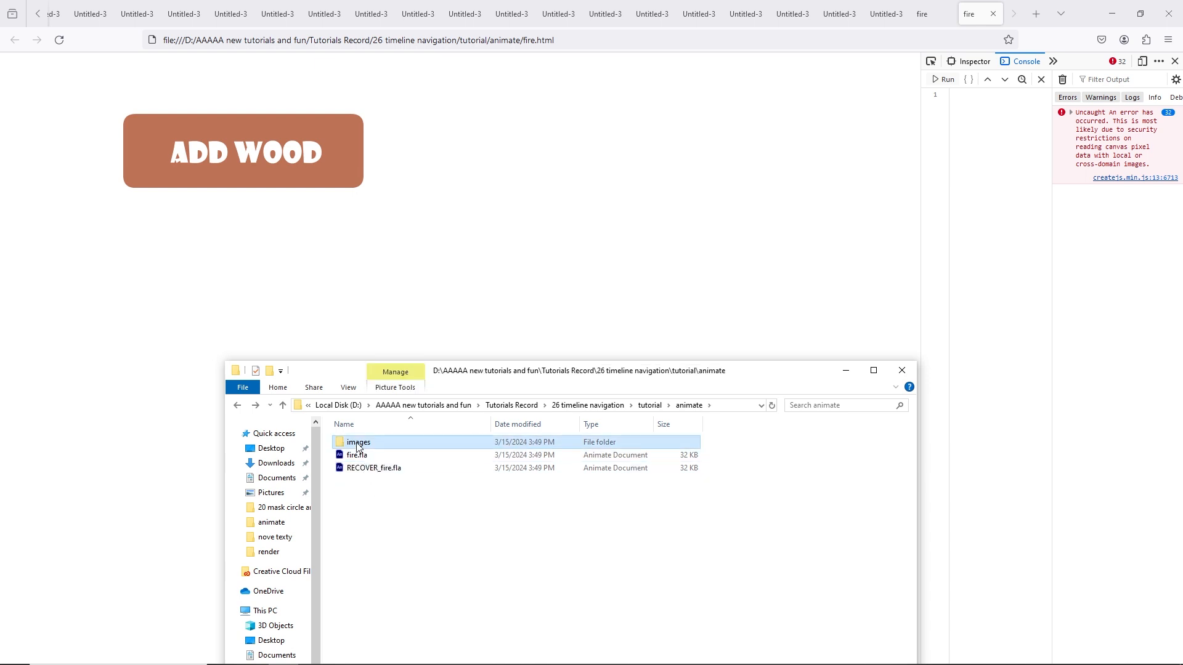
pyautogui.press('Delete')
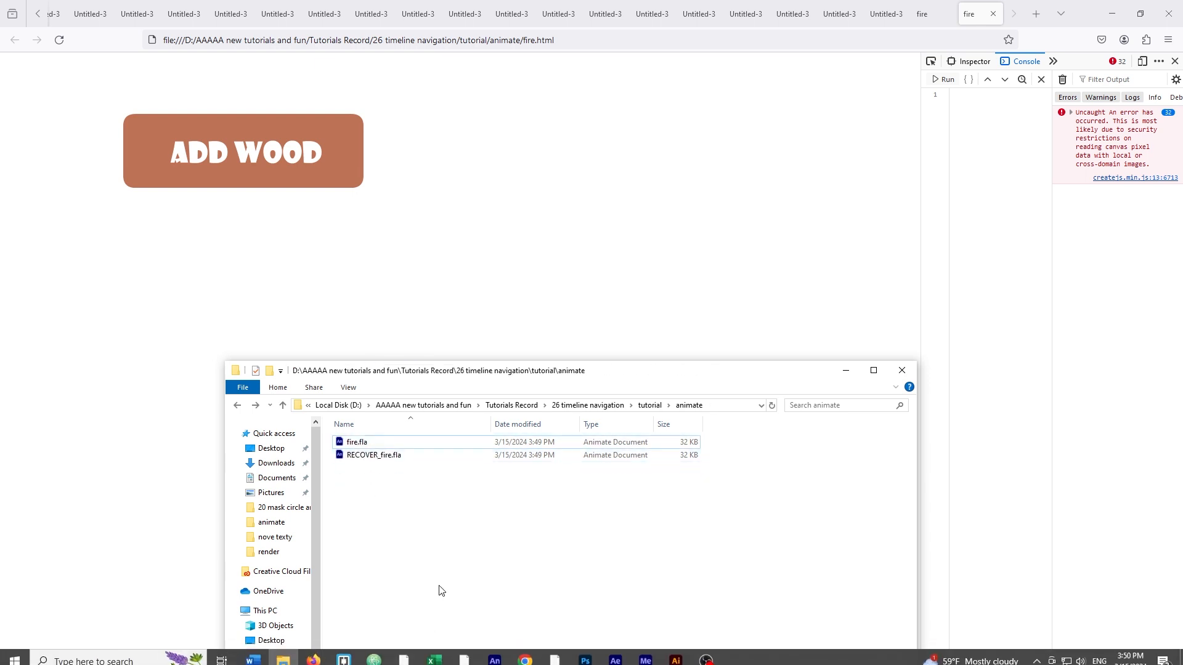
# Return to Animate and, in the publish settings, browse the output destination to 26 timeline navigation > tutorial > animate
pyautogui.click(494, 655)
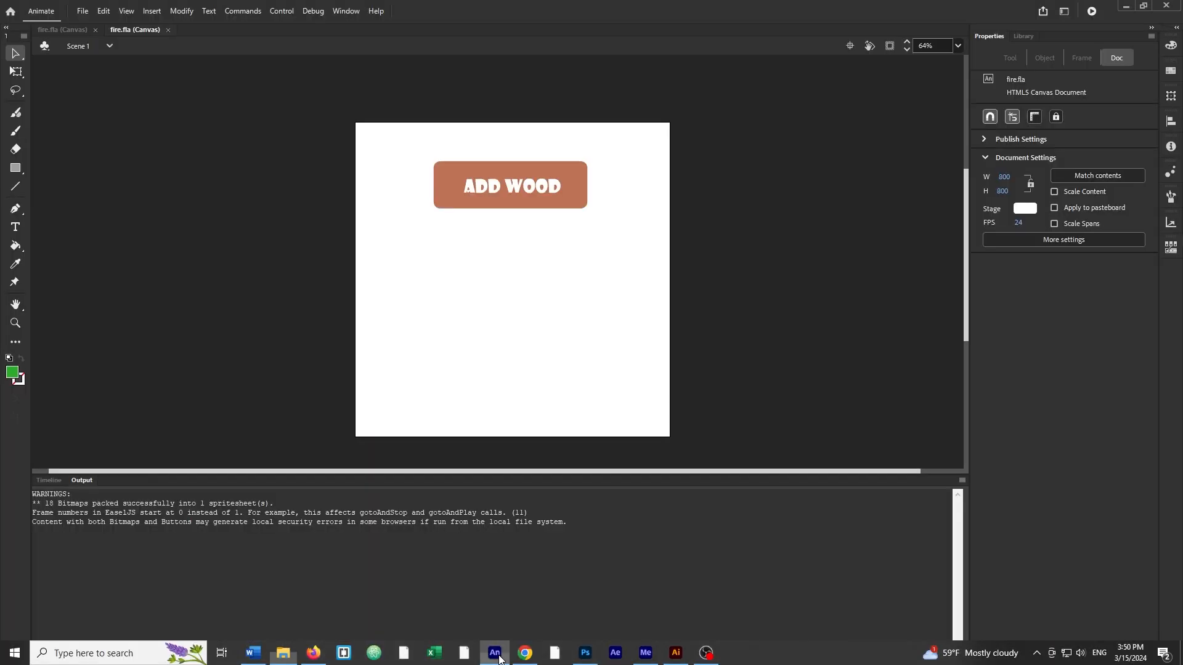
pyautogui.click(82, 11)
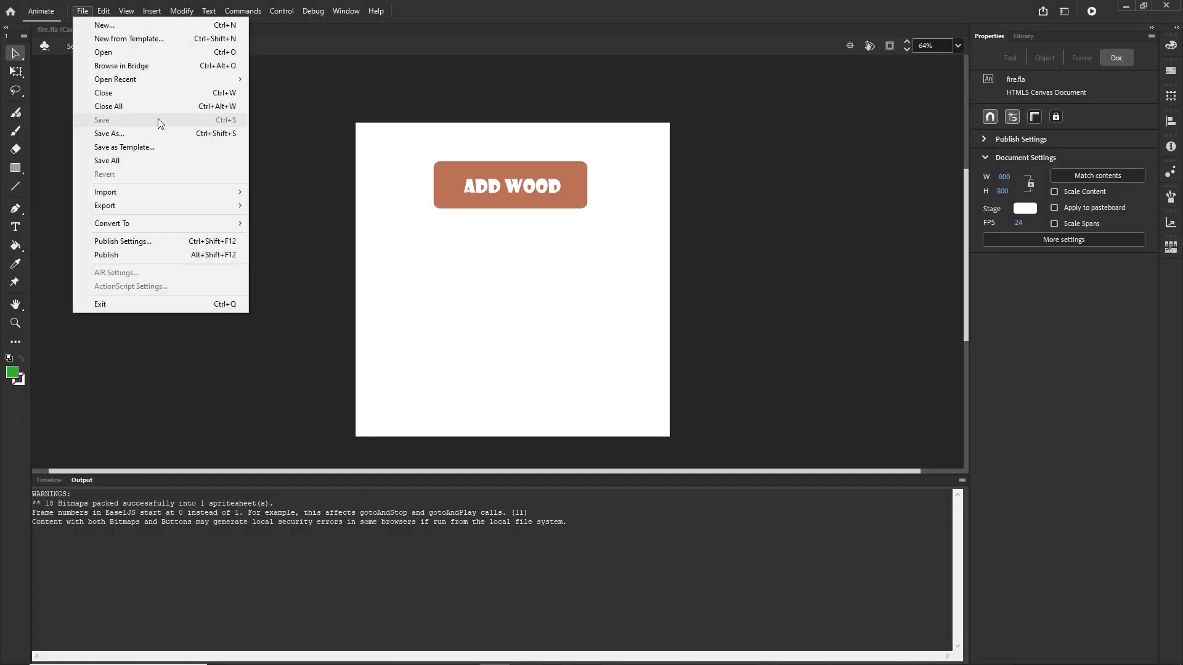
pyautogui.click(148, 238)
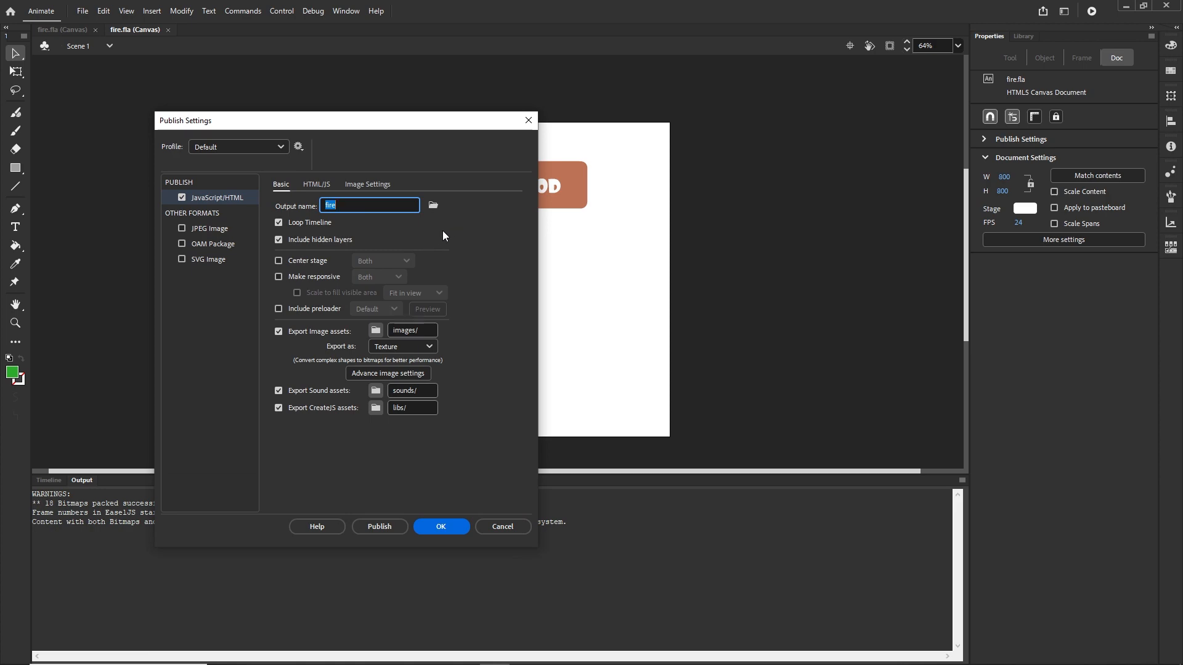
pyautogui.click(433, 206)
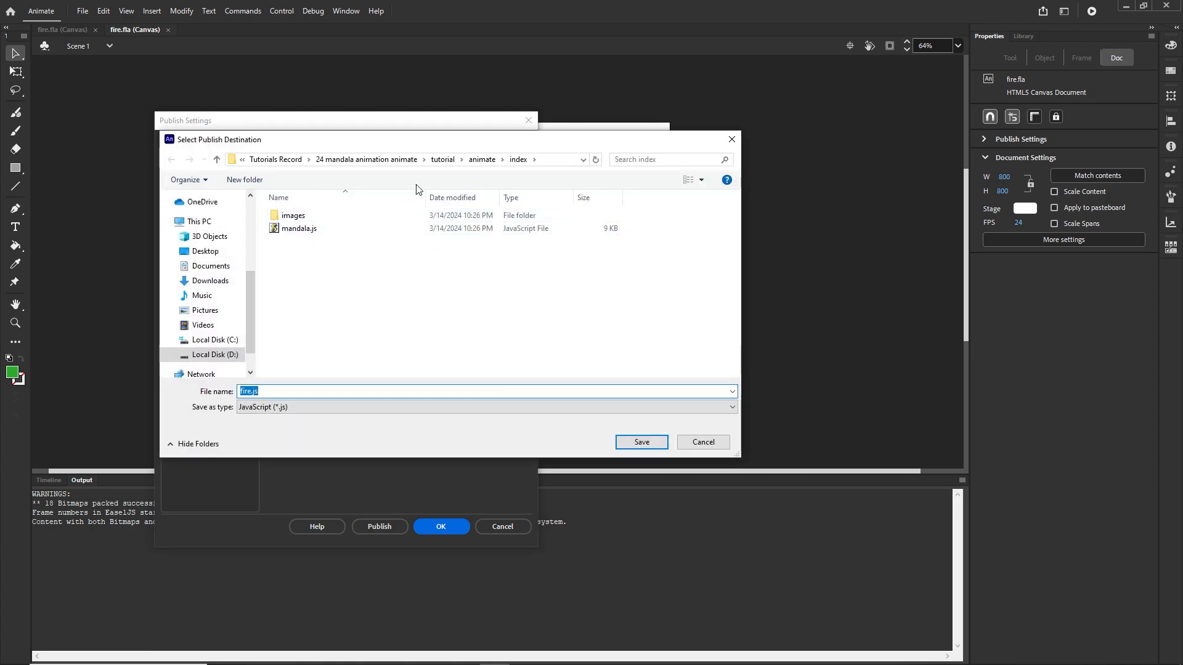
pyautogui.click(268, 159)
pyautogui.scroll(-5, 339, 308)
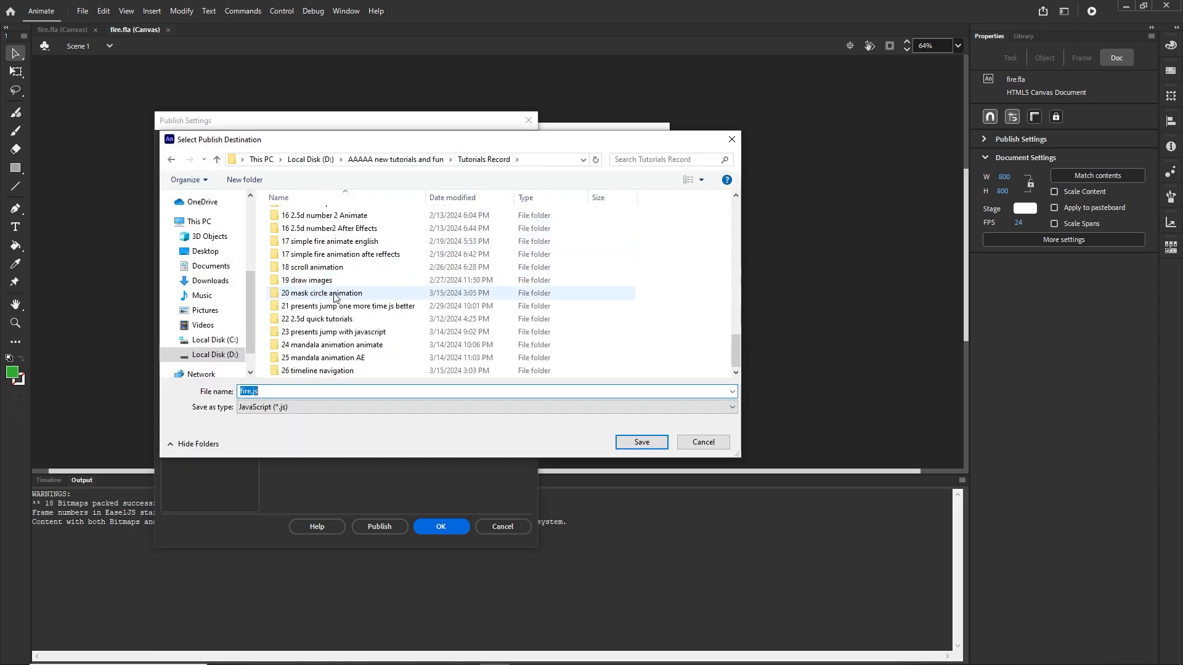
pyautogui.doubleClick(340, 371)
pyautogui.doubleClick(298, 229)
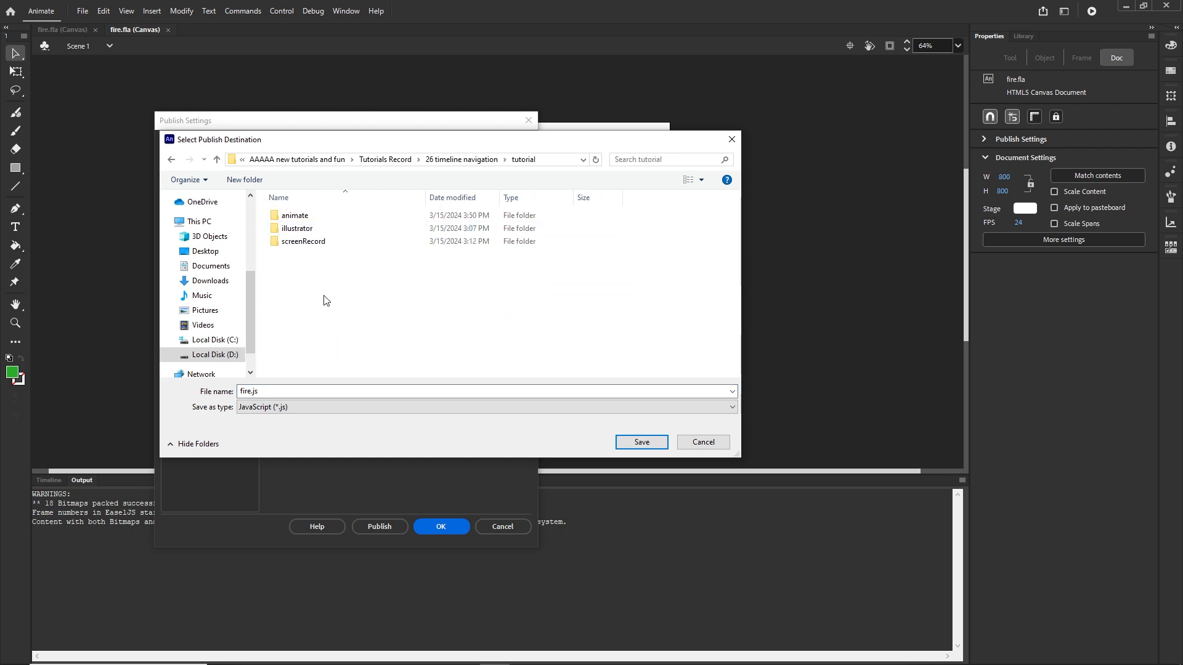
pyautogui.doubleClick(299, 222)
# Create a new folder named index inside the animate folder and open it
pyautogui.rightClick(313, 245)
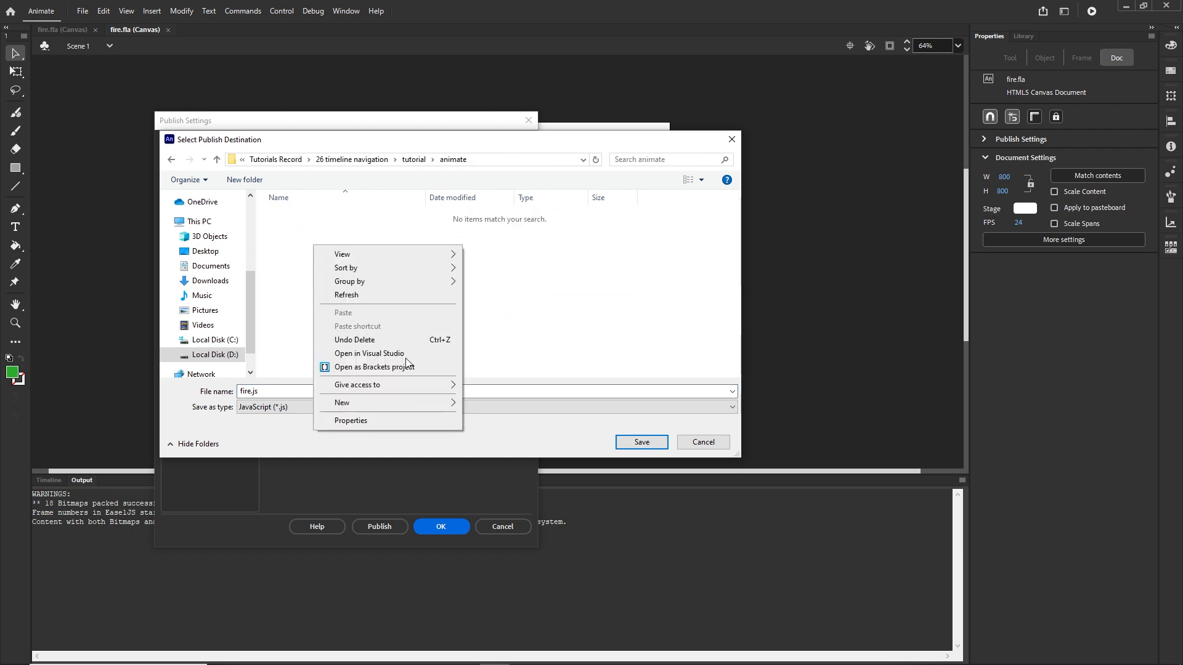
pyautogui.moveTo(430, 408)
pyautogui.click(483, 401)
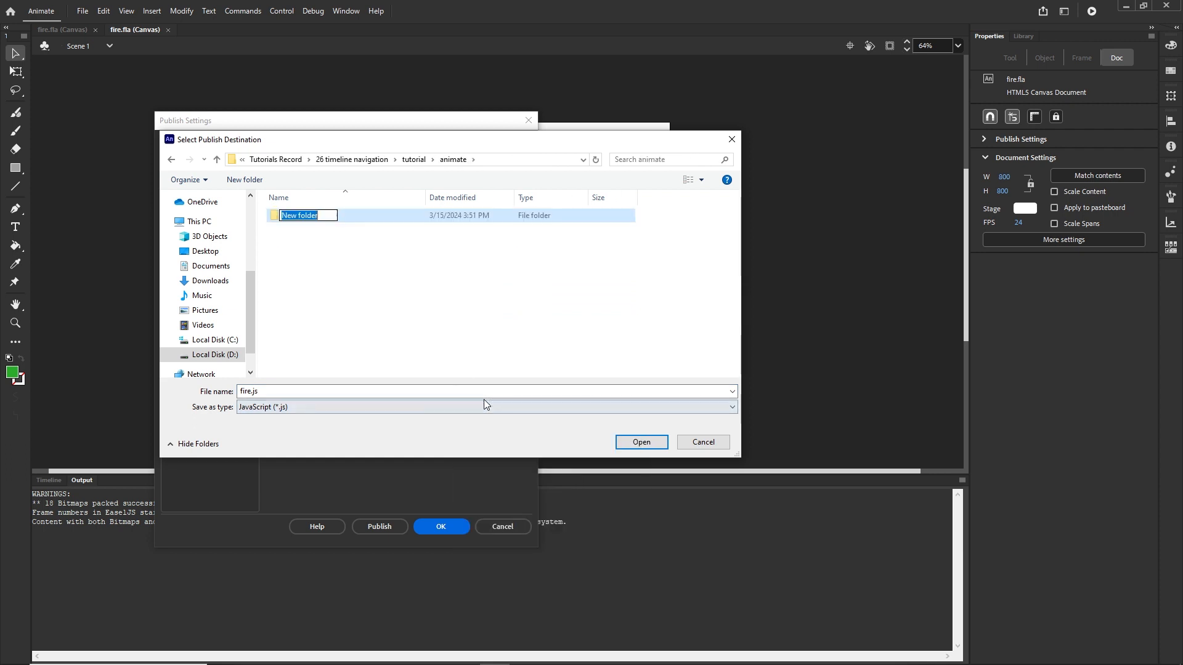
pyautogui.write('index')
pyautogui.click(418, 298)
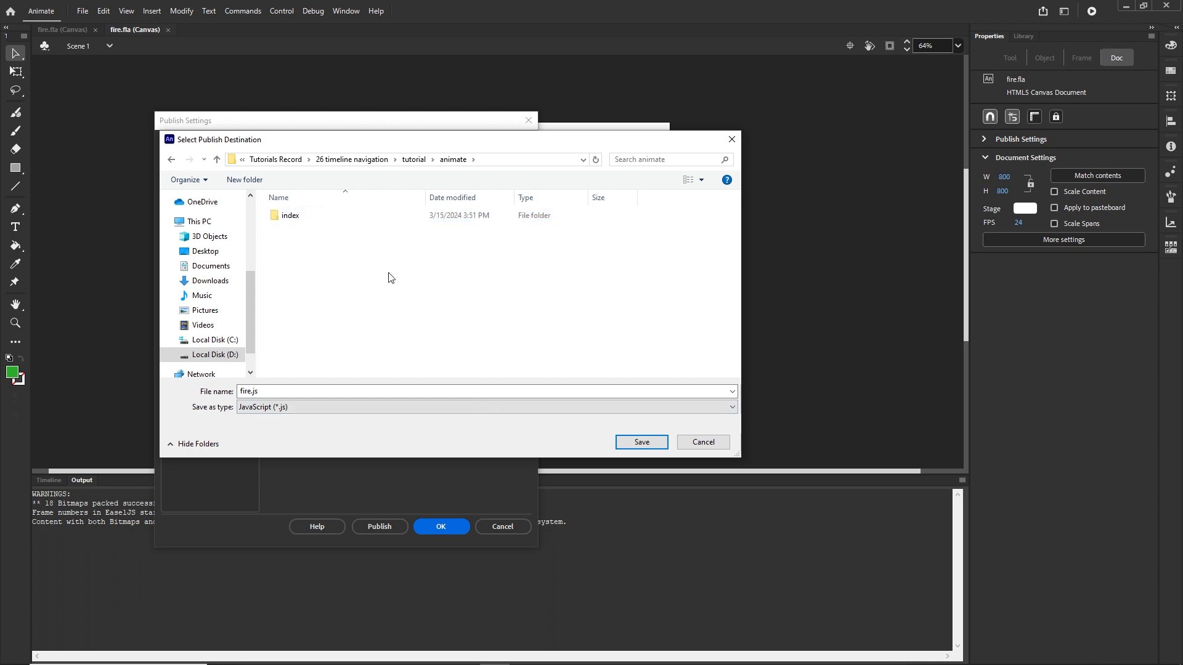
pyautogui.doubleClick(289, 216)
# Set the publish output to fire.js in the index folder and accept the publish settings
pyautogui.click(244, 392)
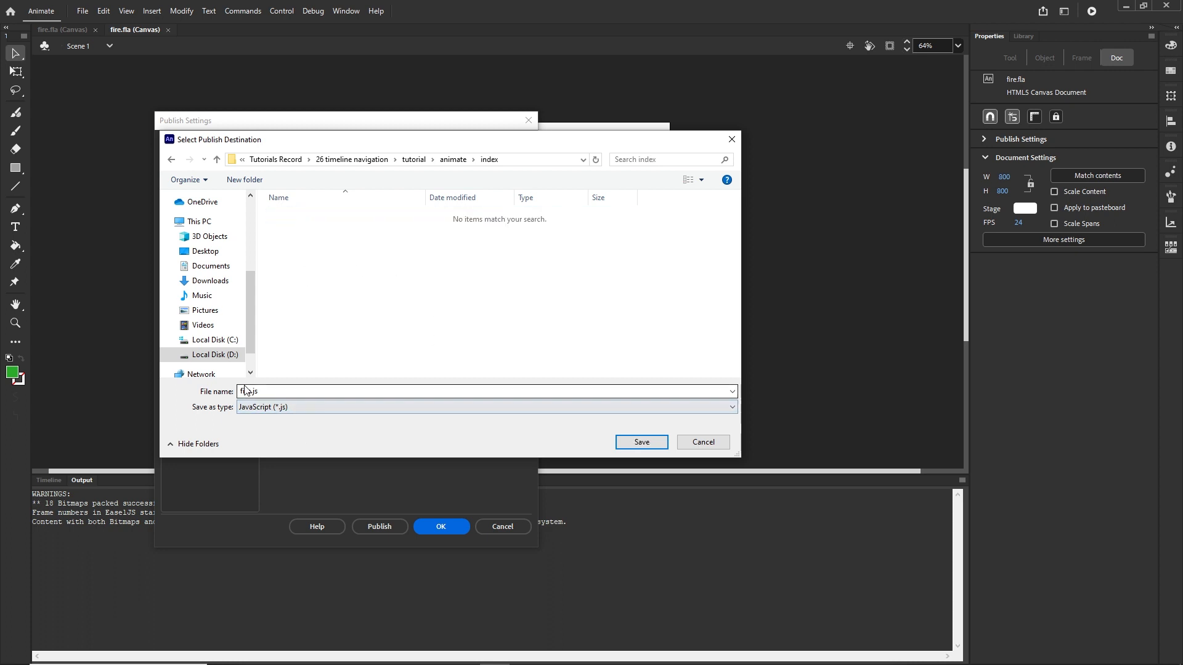
pyautogui.click(646, 445)
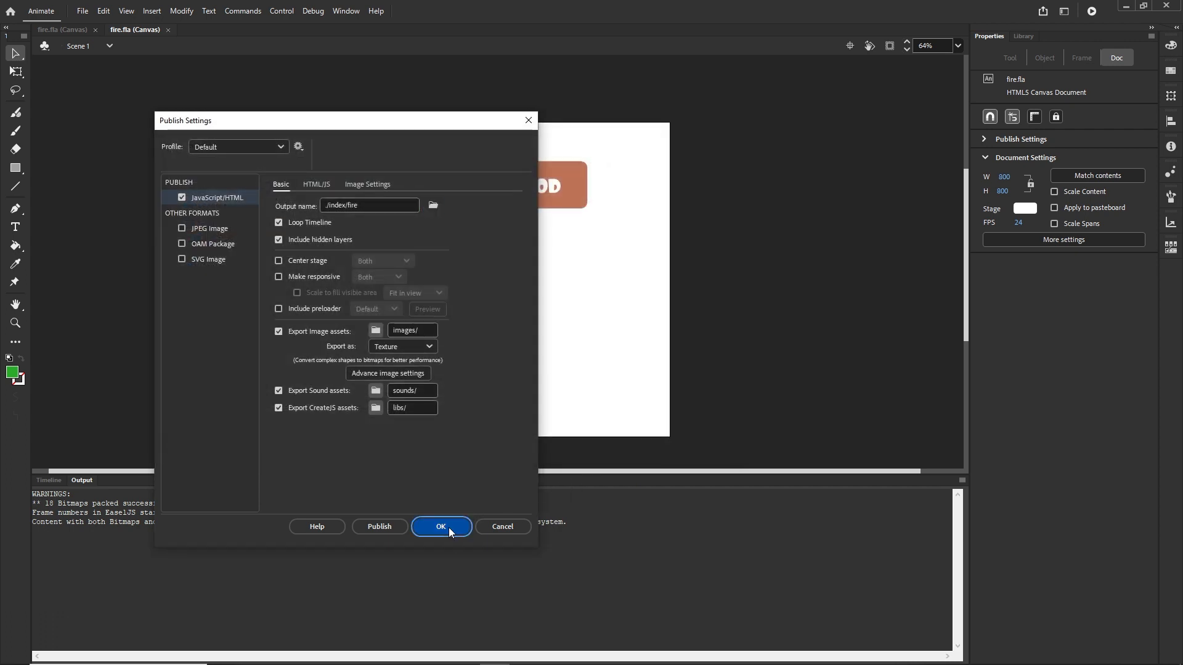
pyautogui.click(448, 527)
# Publish the document and check the exported files in the index folder in File Explorer
pyautogui.click(82, 11)
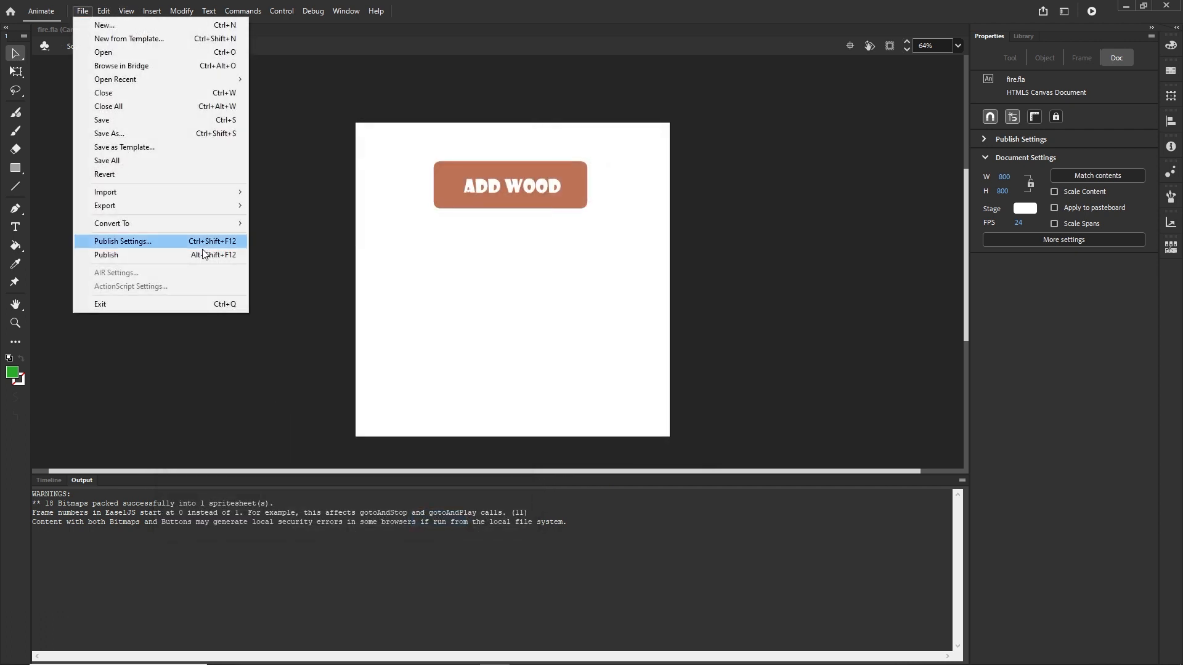
pyautogui.click(143, 255)
pyautogui.click(283, 652)
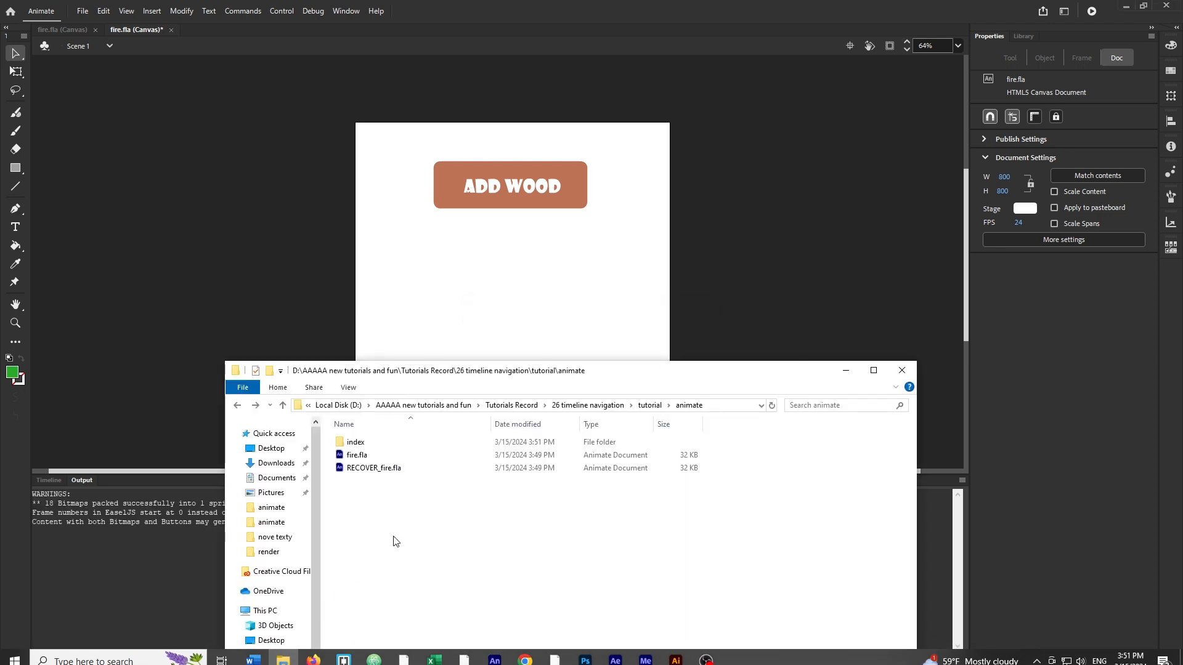
pyautogui.doubleClick(357, 443)
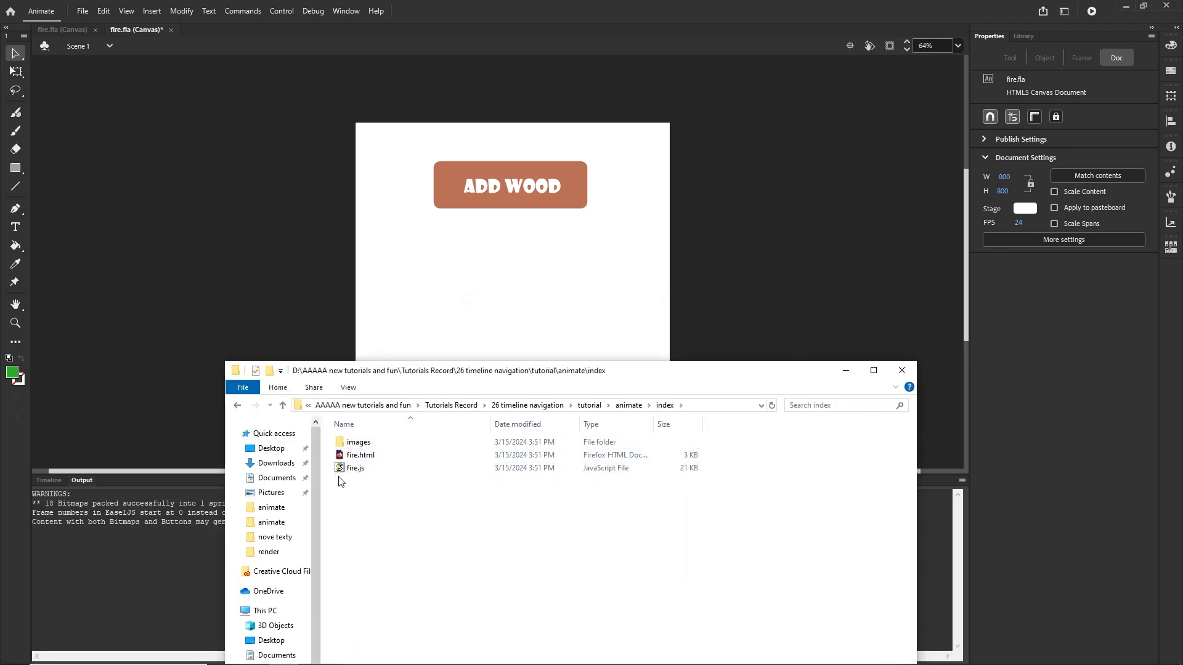
pyautogui.moveTo(356, 473); pyautogui.dragTo(359, 446)
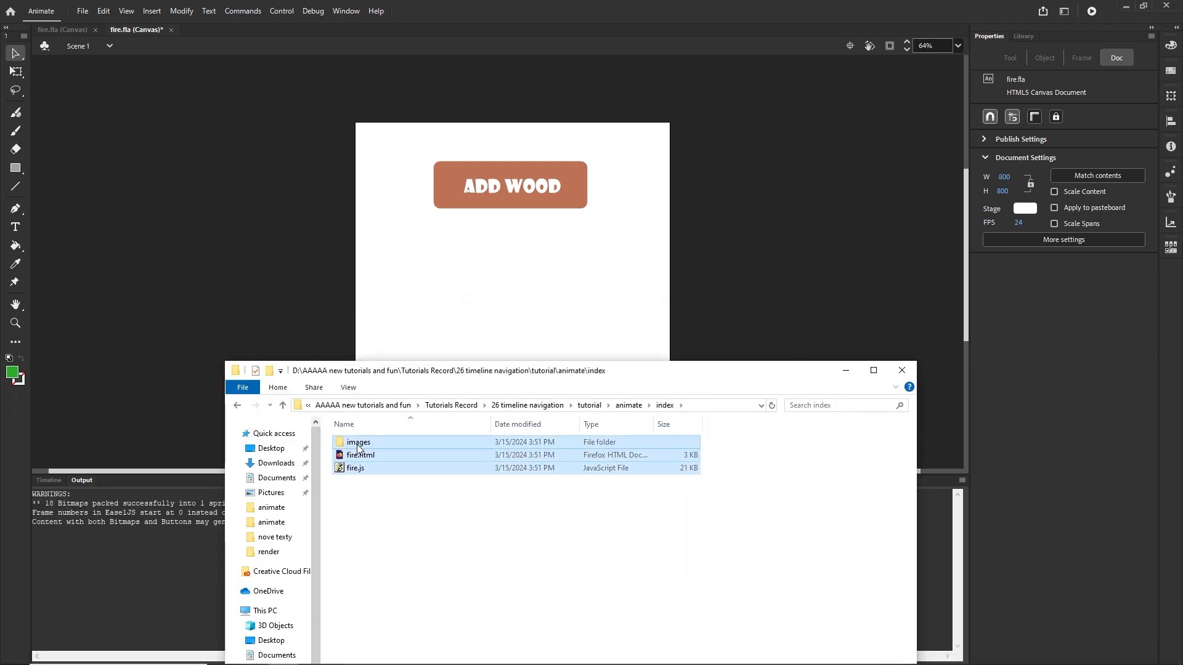
# Delete the images folder, fire.html and fire.js from the index folder
pyautogui.press('Delete')
pyautogui.click(83, 11)
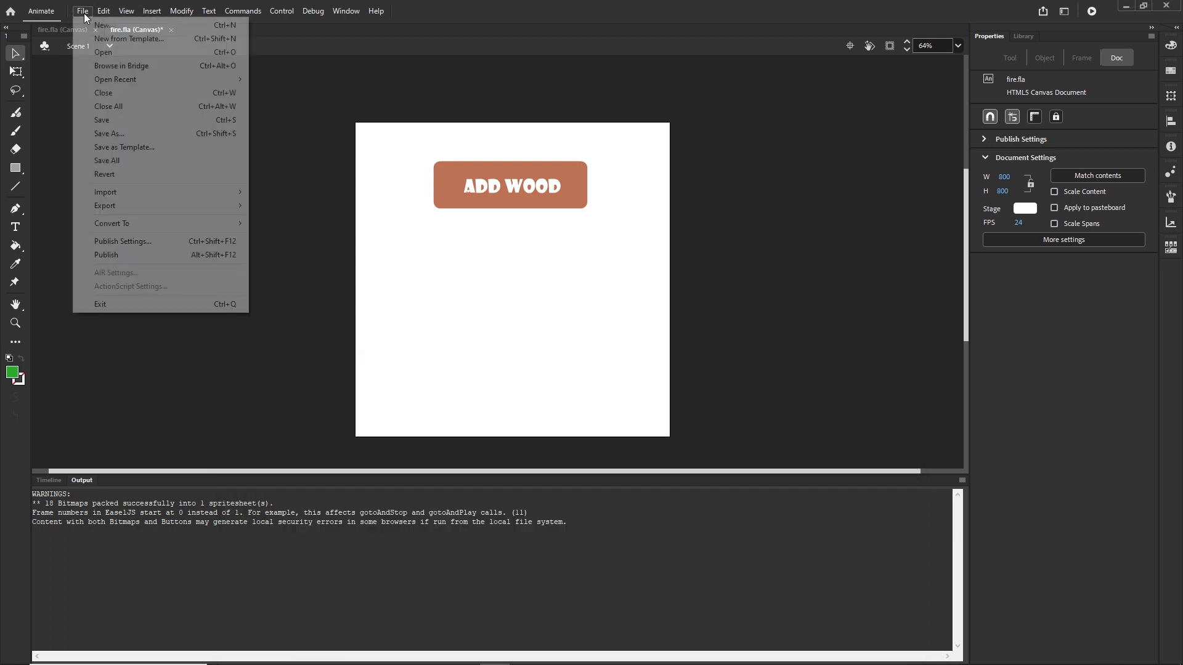
pyautogui.click(147, 240)
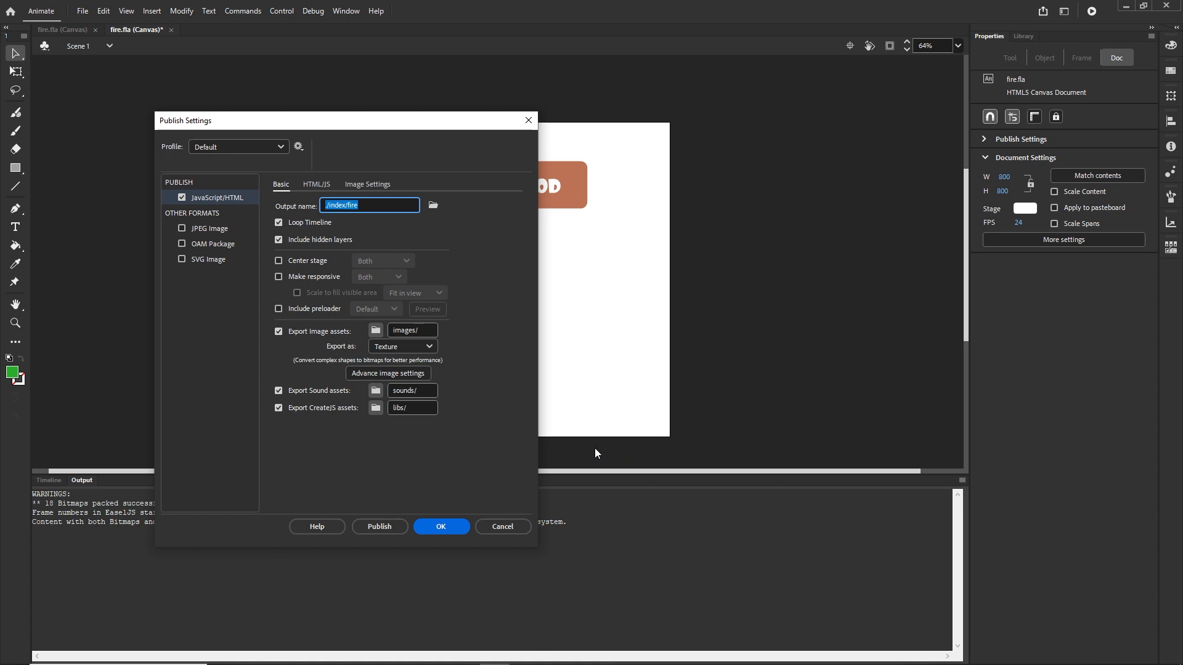
pyautogui.click(427, 349)
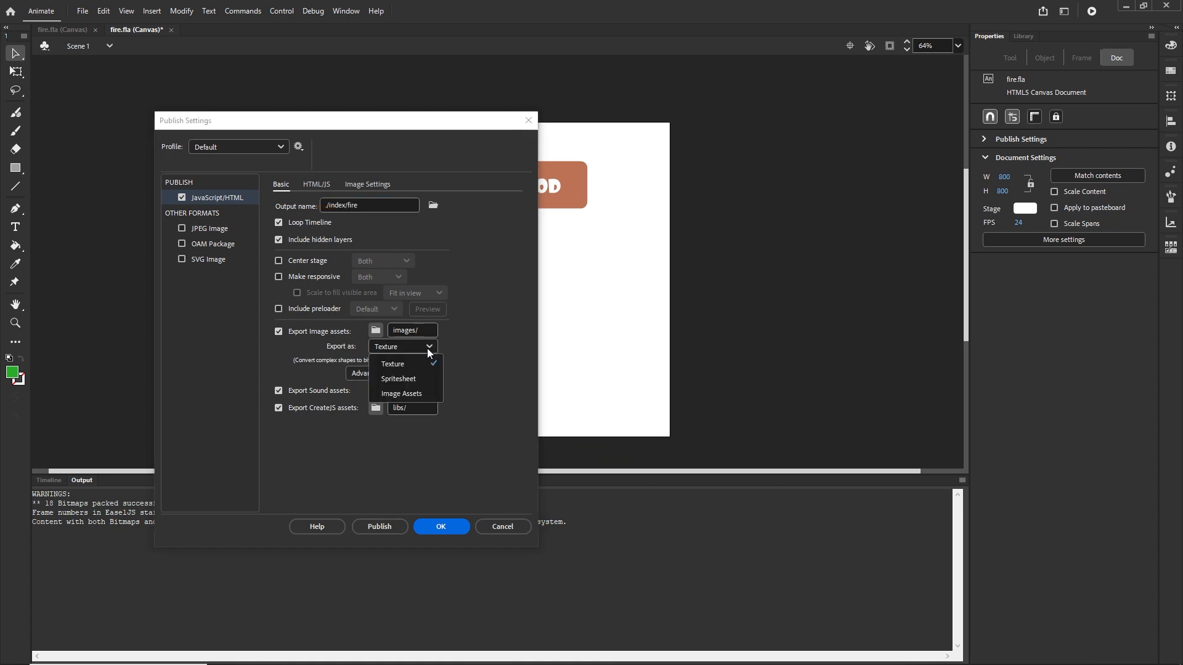
pyautogui.click(502, 526)
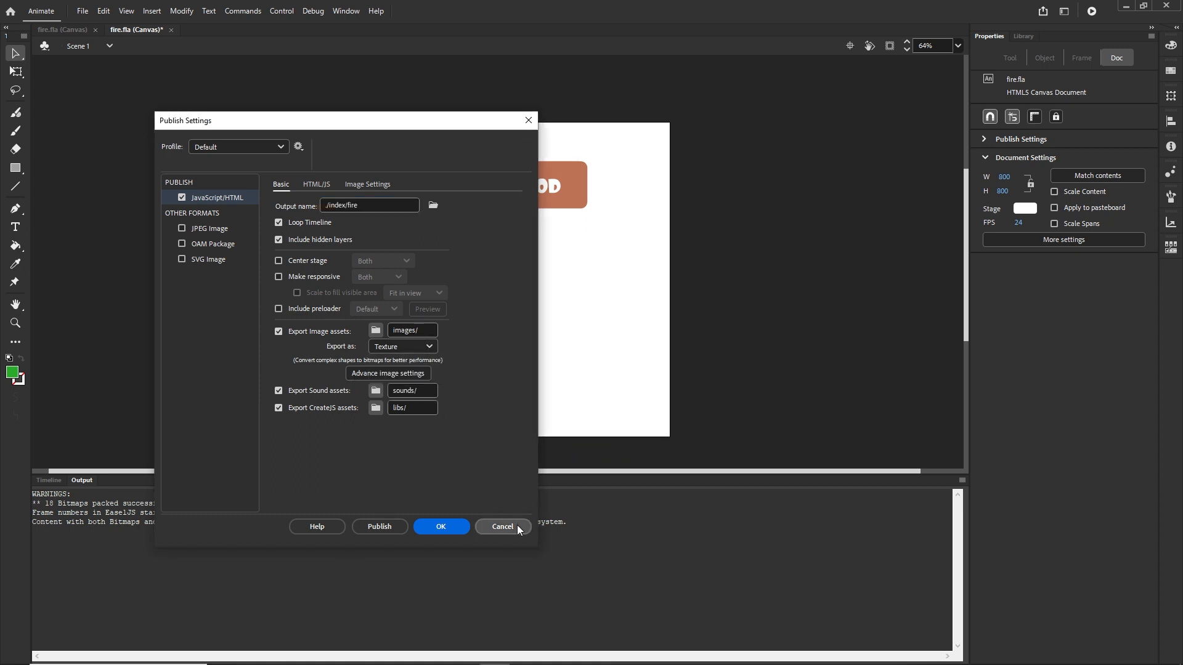
pyautogui.click(502, 527)
# Show the timeline at frame 40, and change the publish settings to export image assets as Spritesheet
pyautogui.click(54, 482)
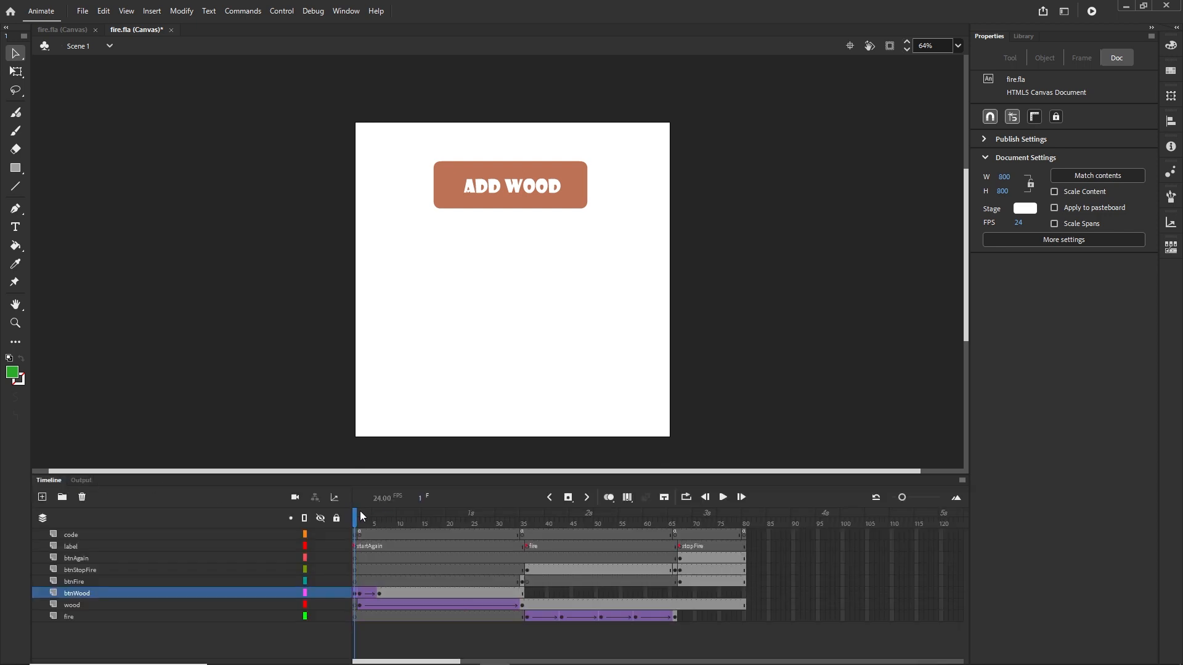
pyautogui.moveTo(360, 512); pyautogui.dragTo(546, 514)
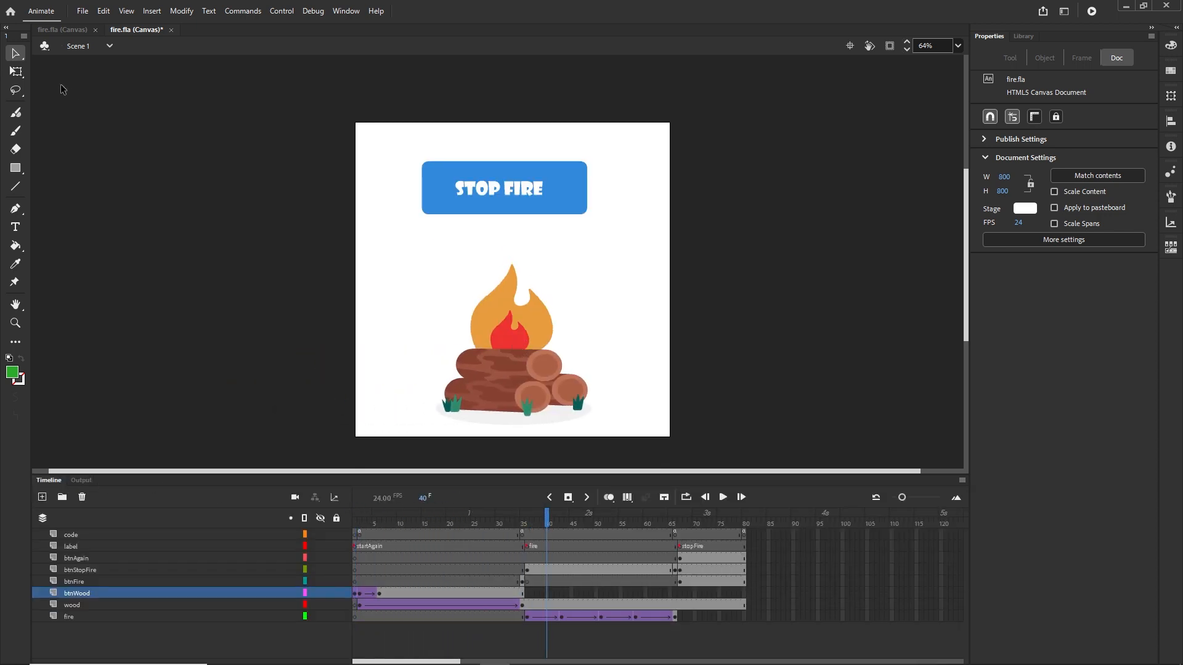
pyautogui.click(82, 11)
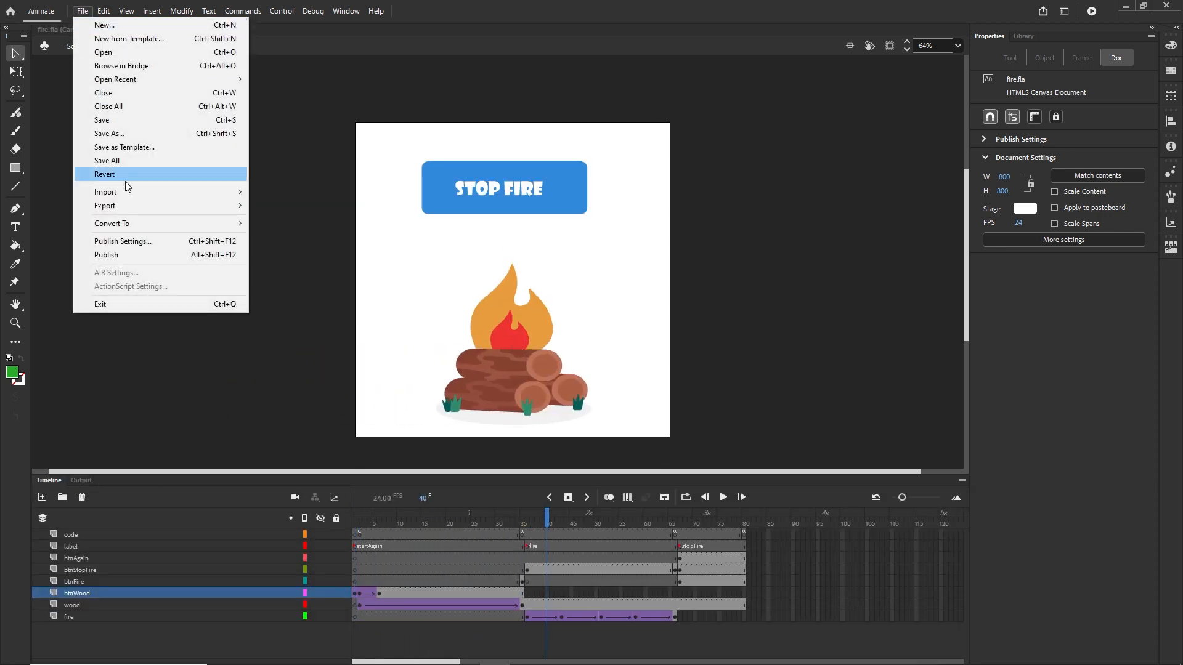
pyautogui.click(123, 241)
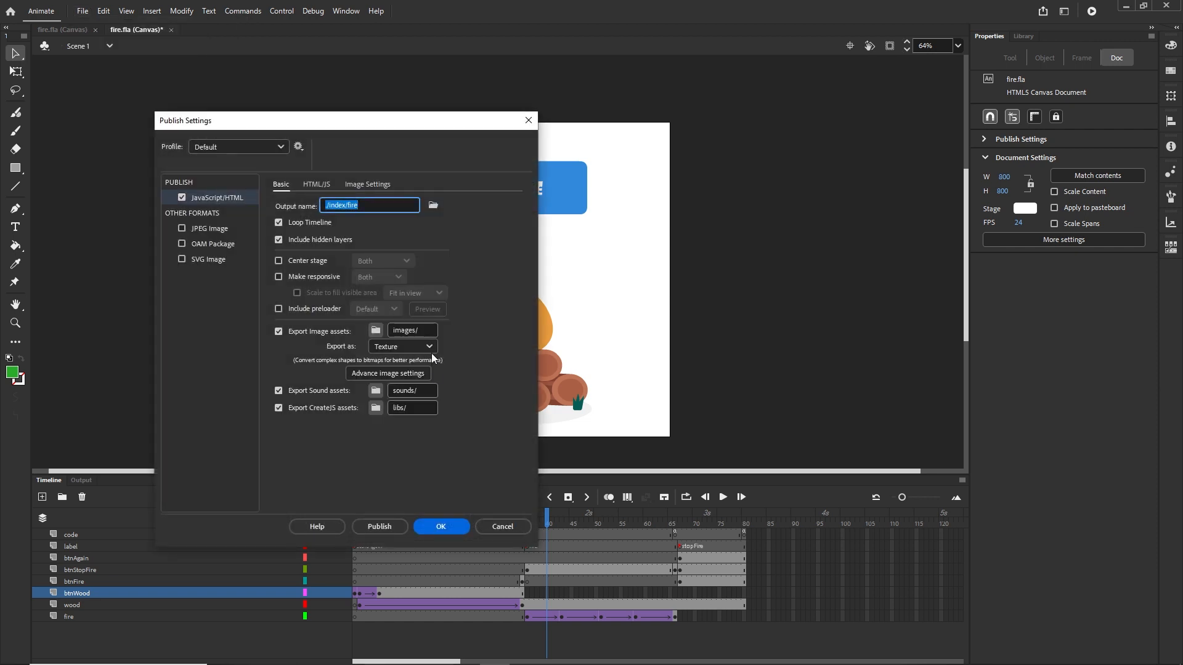
pyautogui.click(430, 348)
pyautogui.click(443, 361)
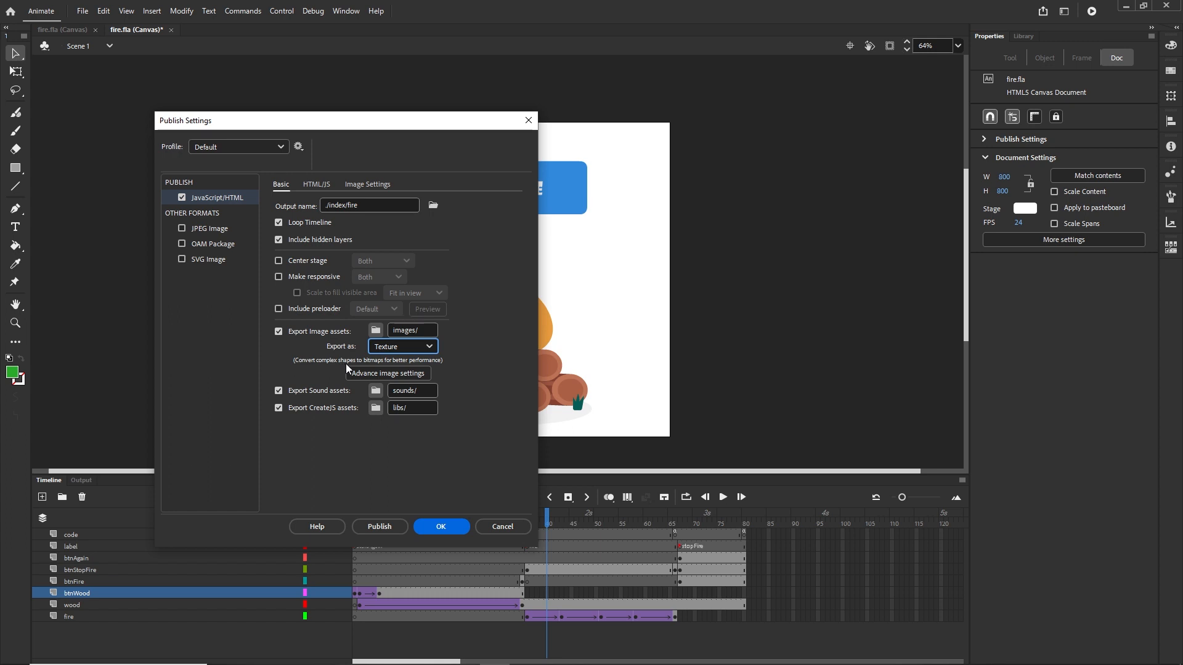
pyautogui.click(409, 347)
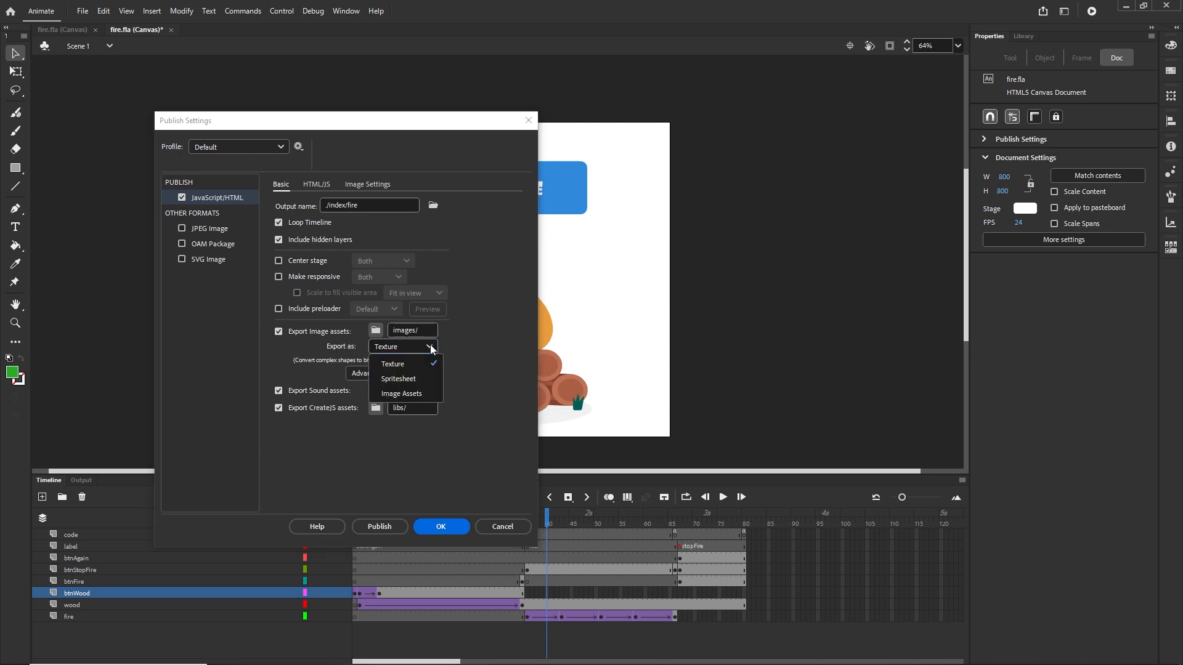
pyautogui.click(403, 380)
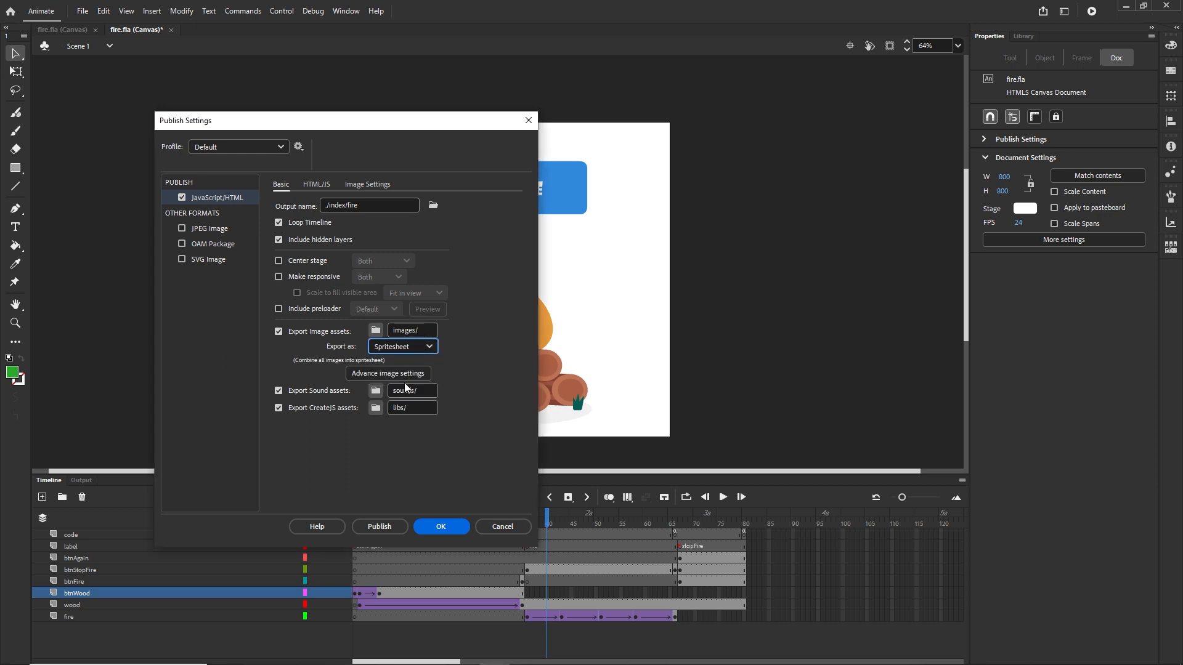
pyautogui.click(446, 528)
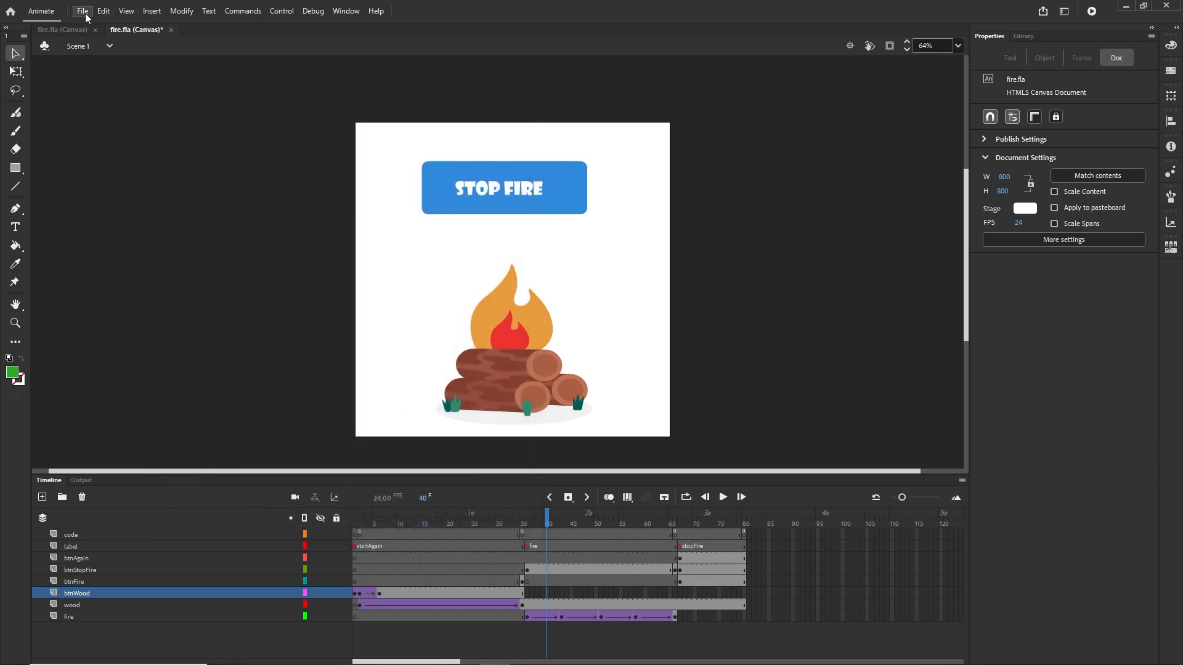
# Publish the document with the new settings and check the exported files in the index folder in File Explorer
pyautogui.click(82, 11)
pyautogui.click(117, 255)
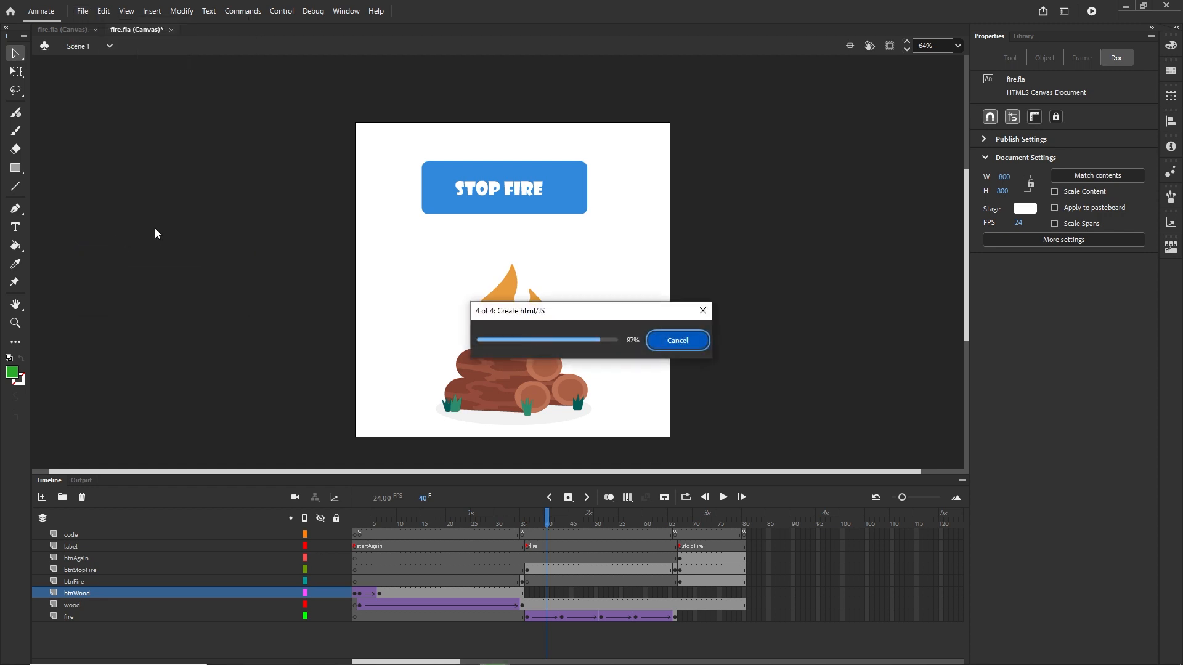
pyautogui.click(286, 655)
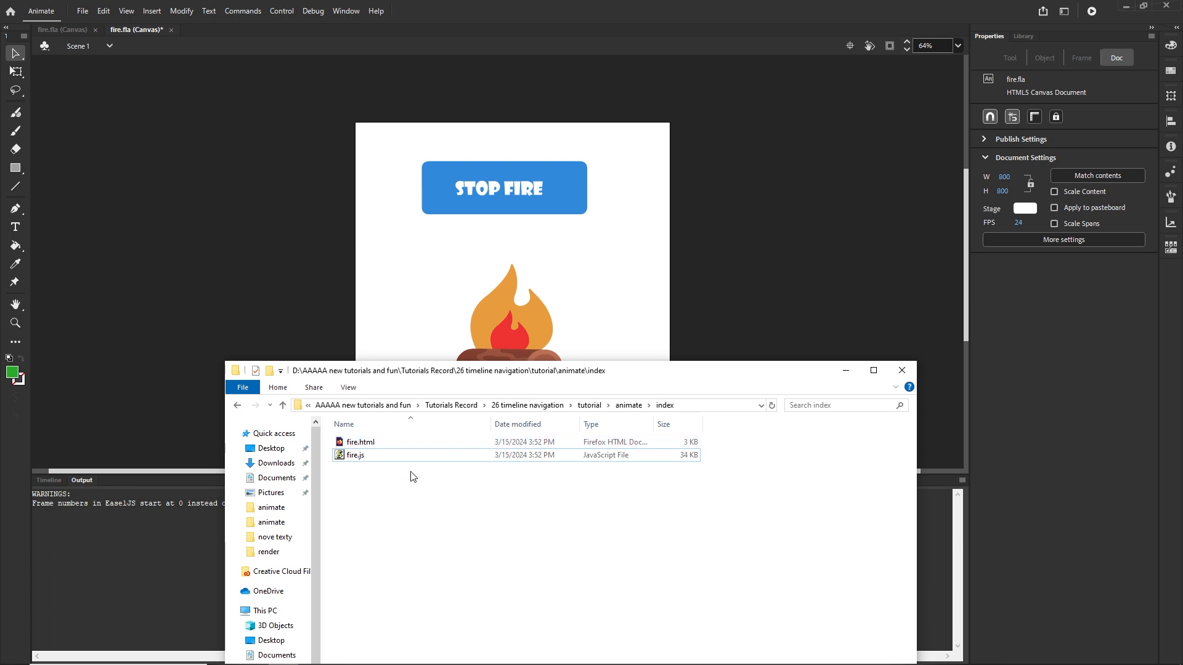
# Open fire.html in Firefox with the developer console displayed and test the campfire buttons through a full cycle, starting with Add Wood
pyautogui.doubleClick(360, 445)
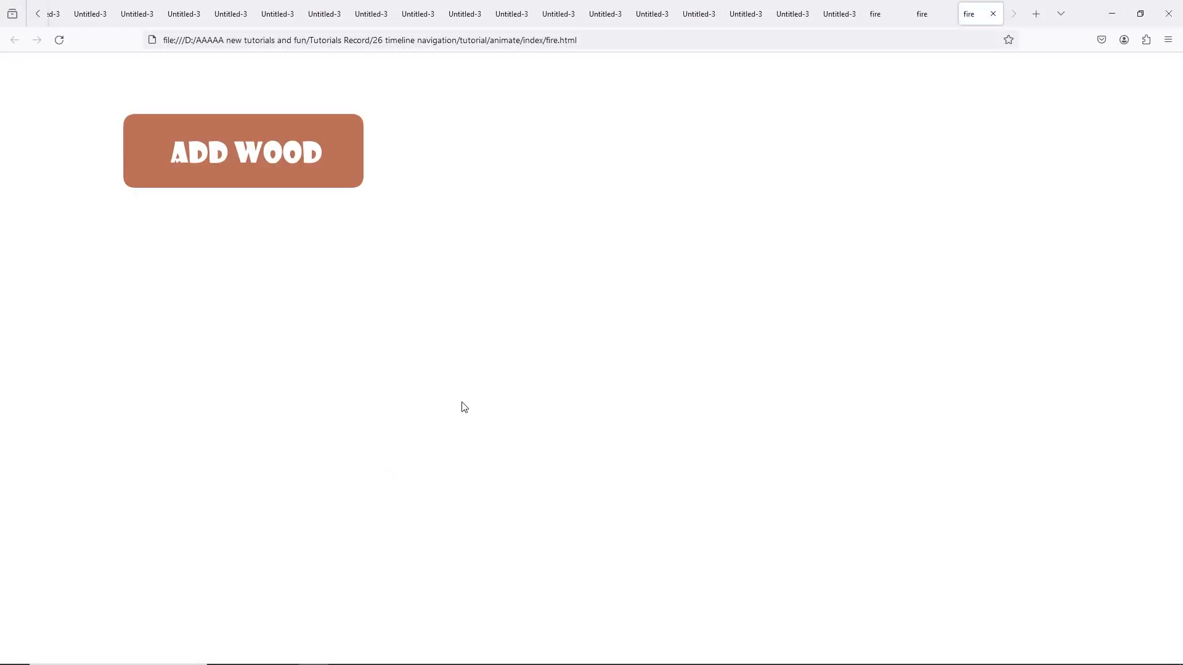
pyautogui.press('F12')
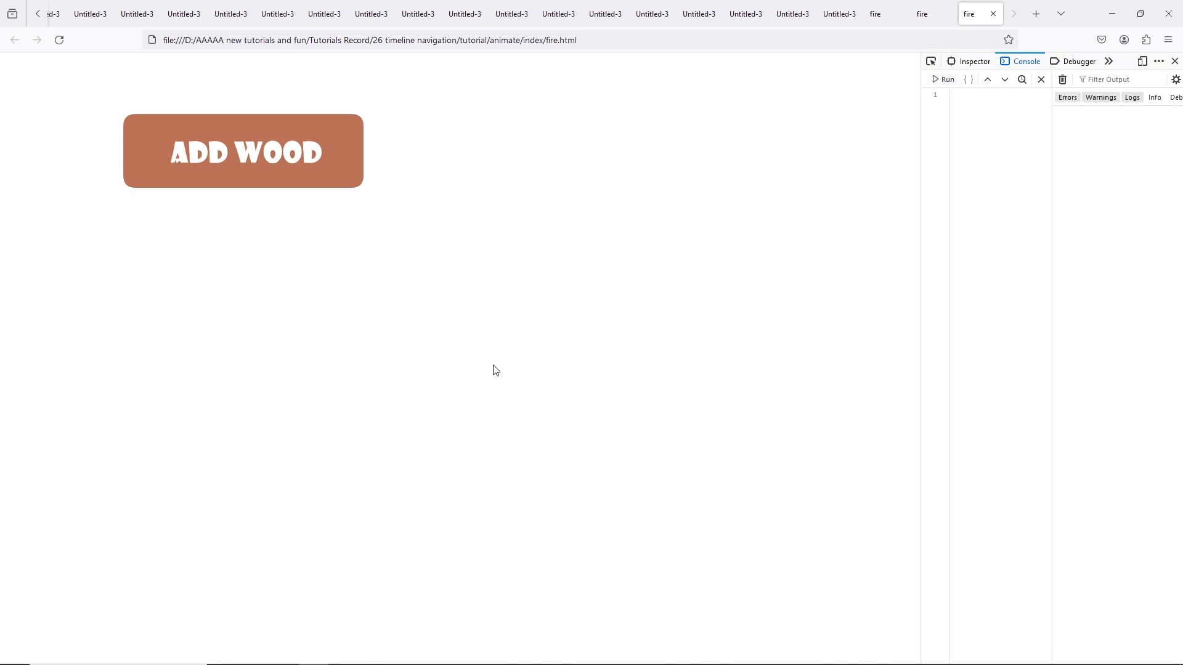
pyautogui.click(258, 172)
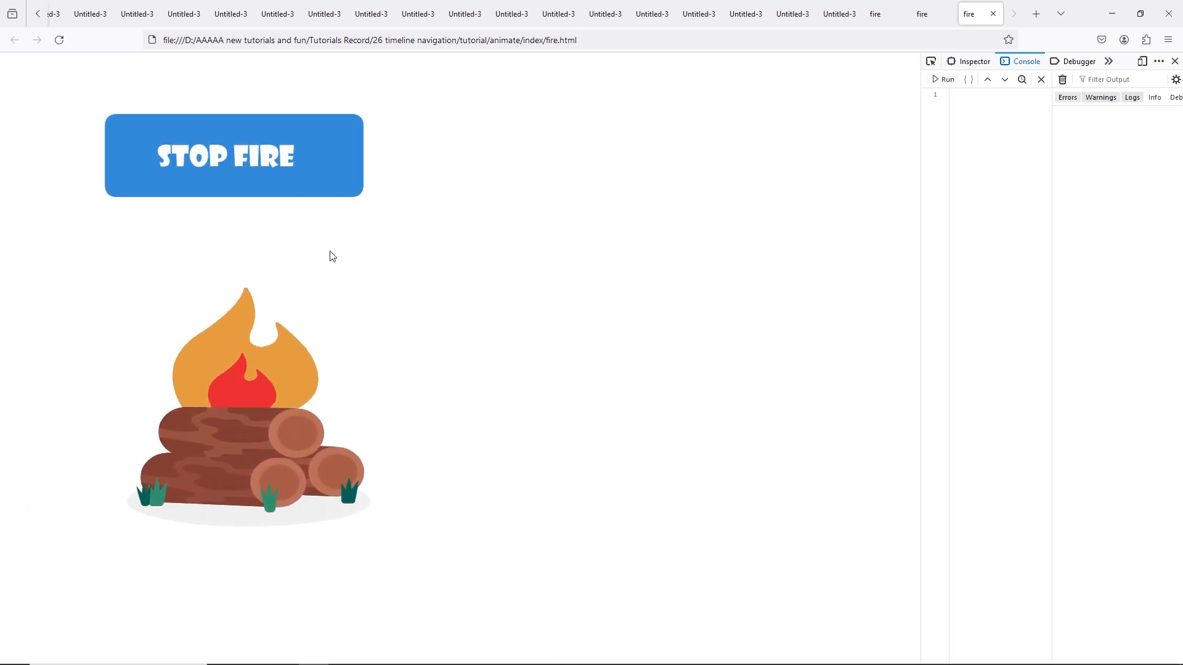
pyautogui.click(297, 180)
pyautogui.click(345, 297)
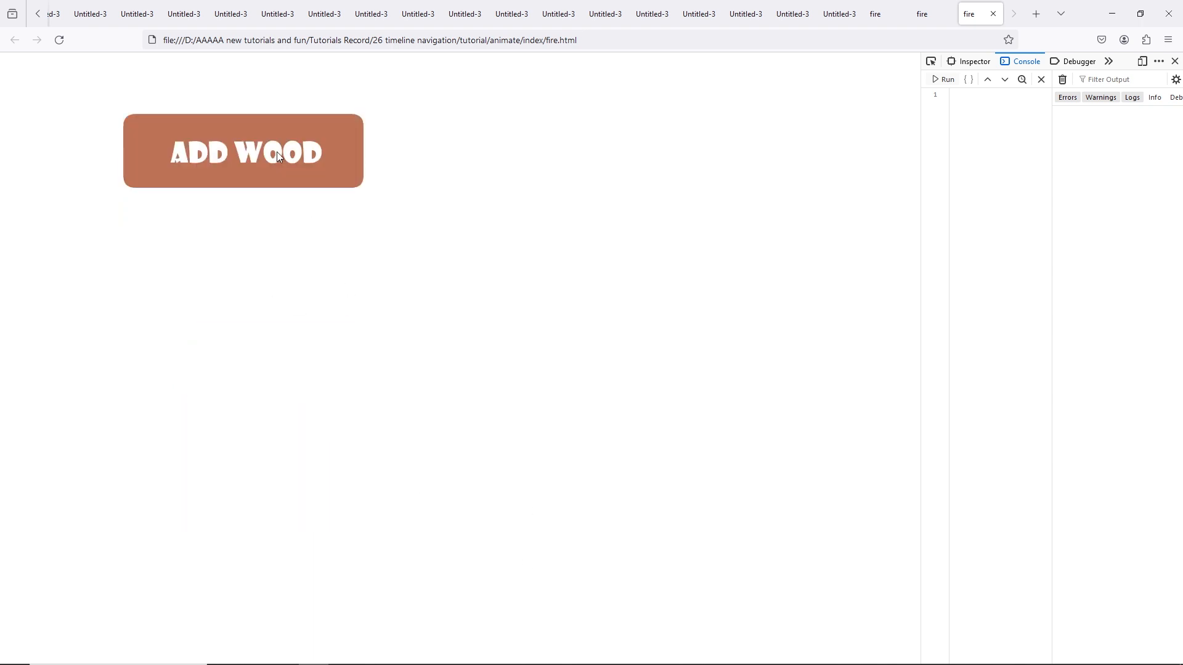
pyautogui.click(274, 154)
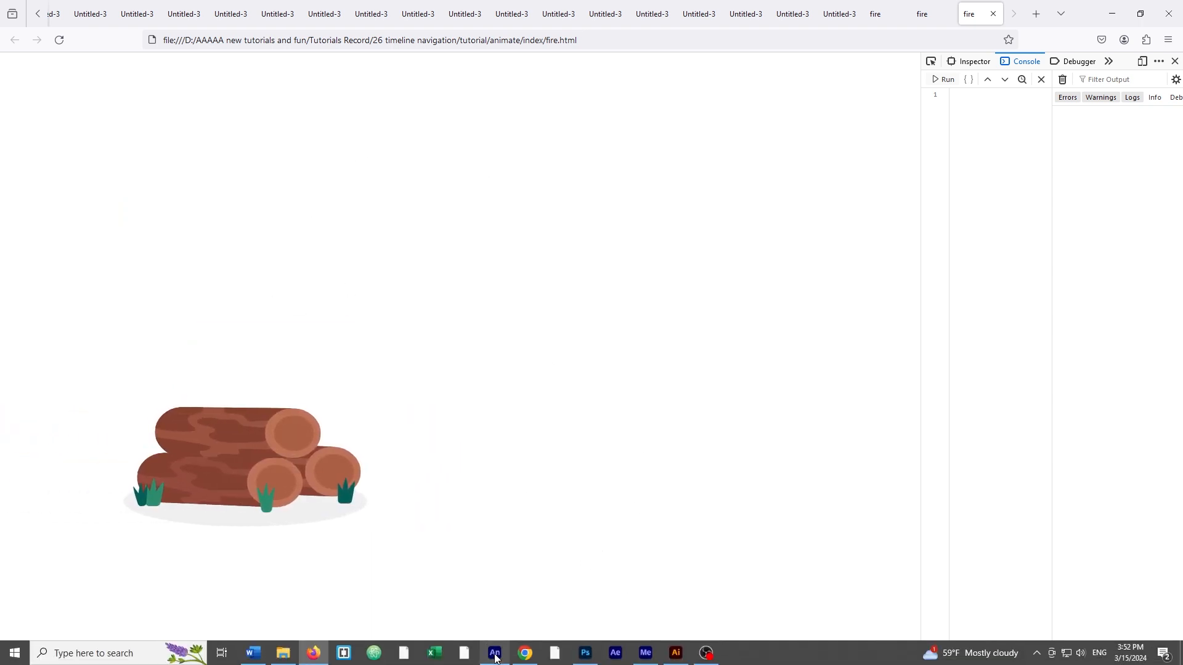
# Return to Animate and change the stage colour to a pale cream with a hue of 47°
pyautogui.click(495, 651)
pyautogui.click(50, 482)
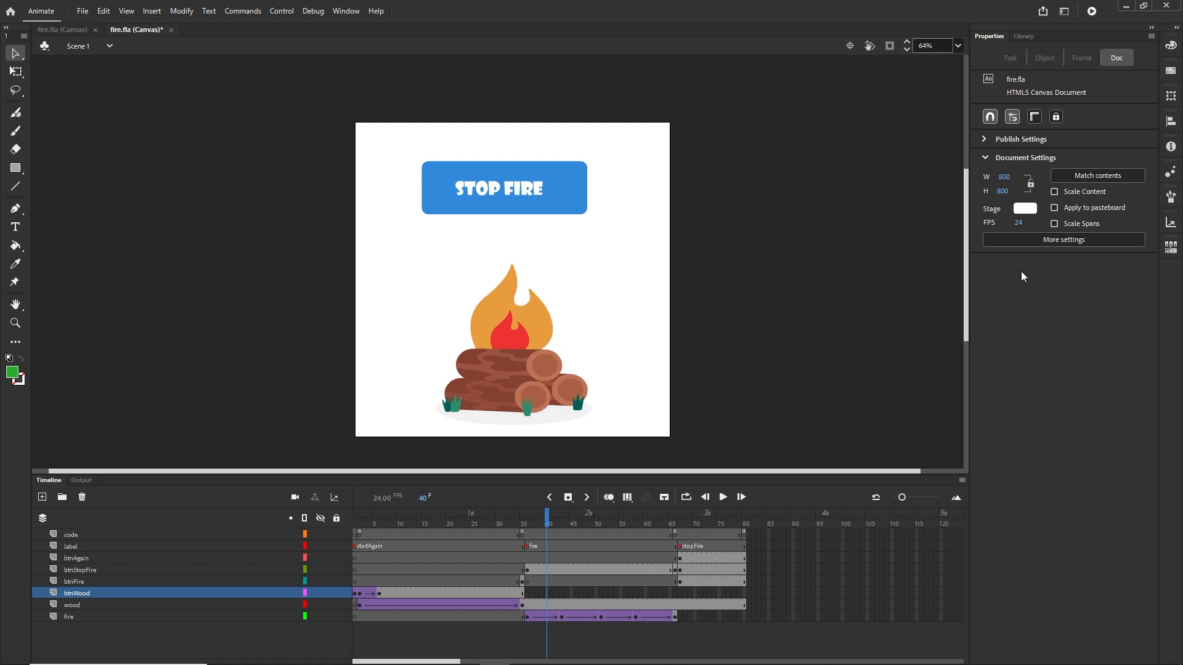
pyautogui.click(1029, 210)
pyautogui.click(1004, 223)
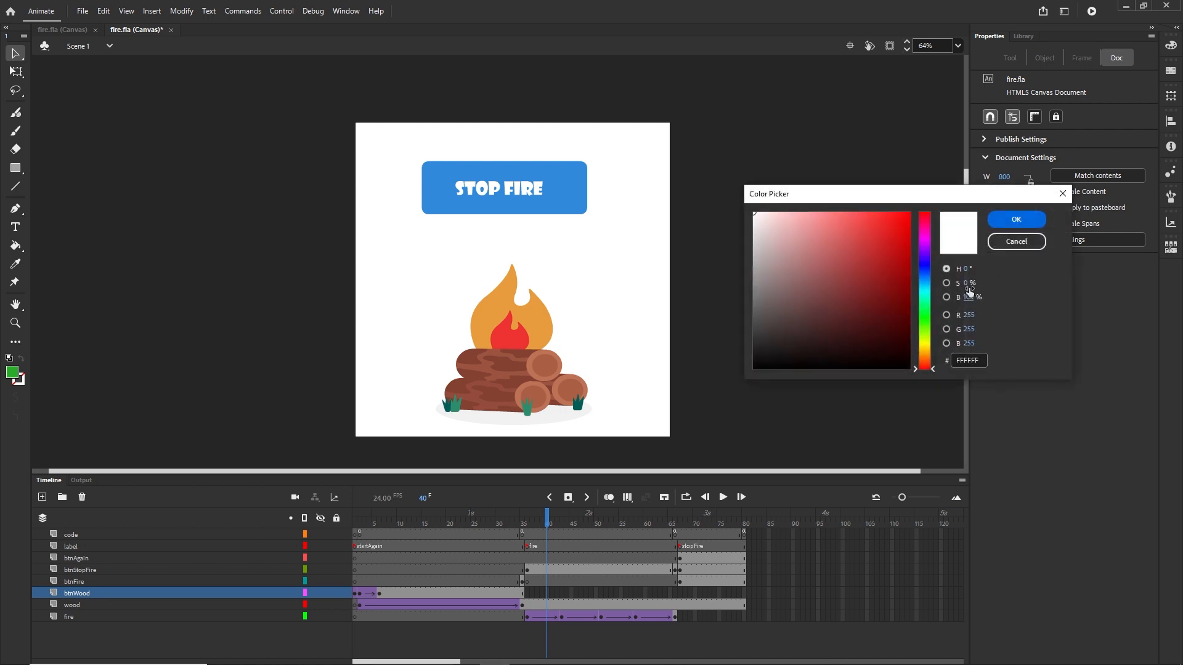
pyautogui.click(928, 349)
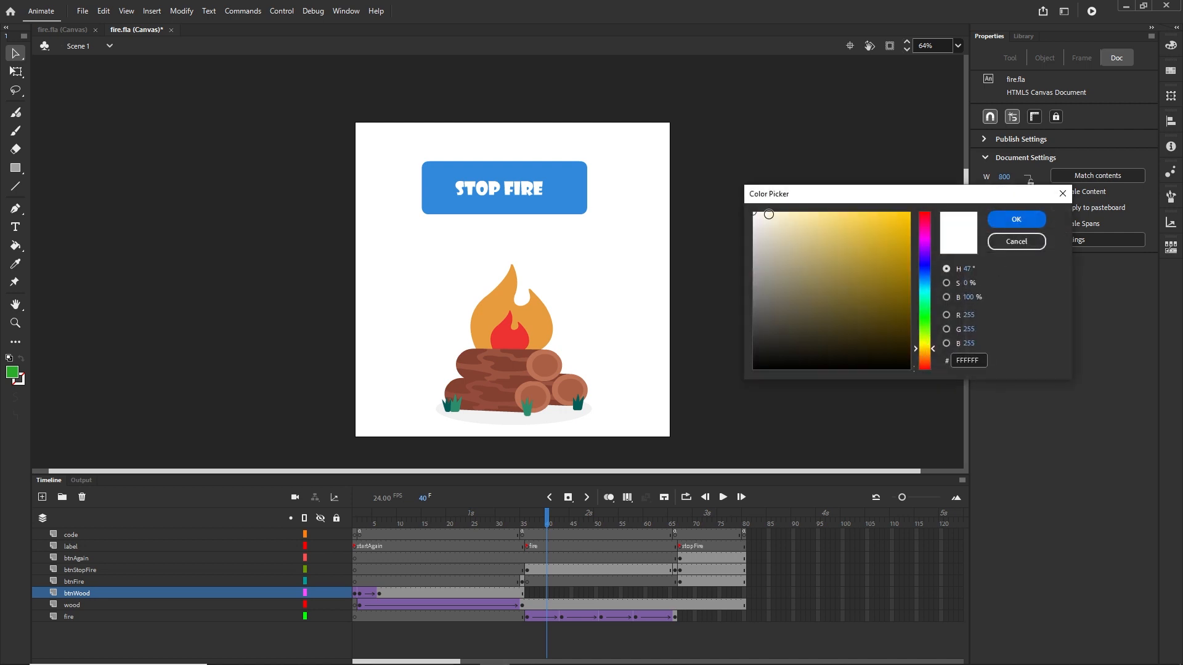
pyautogui.click(766, 212)
pyautogui.click(1015, 220)
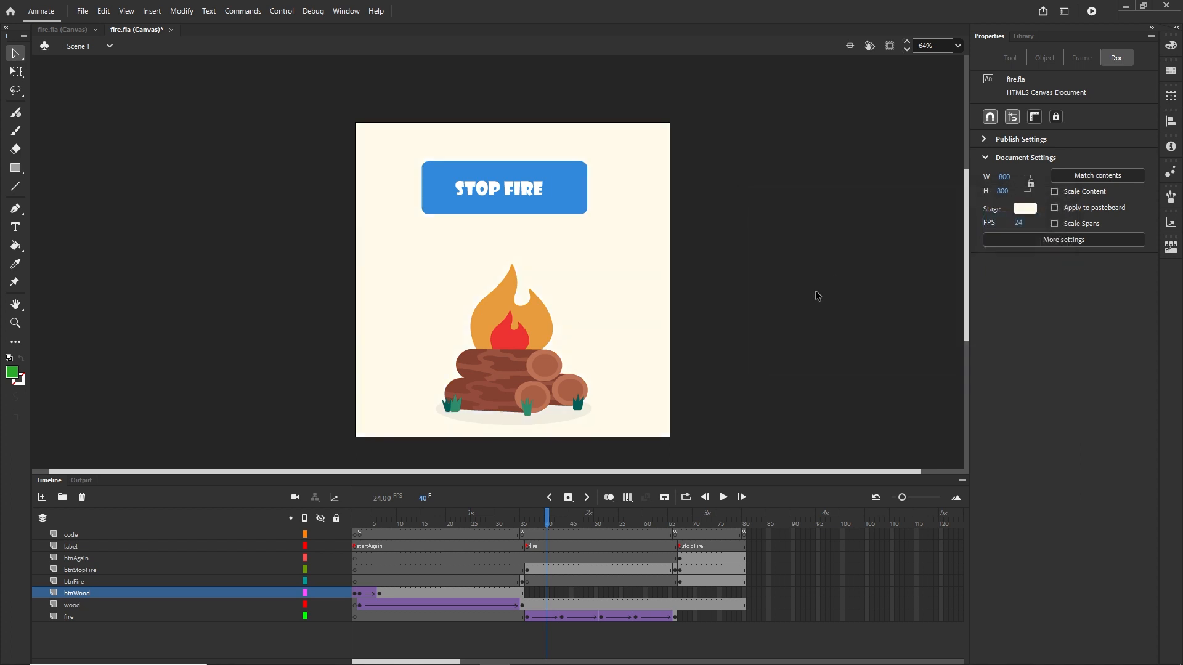
# Republish the document, open fire.html from the index folder in Firefox and test the Add Wood button
pyautogui.click(83, 13)
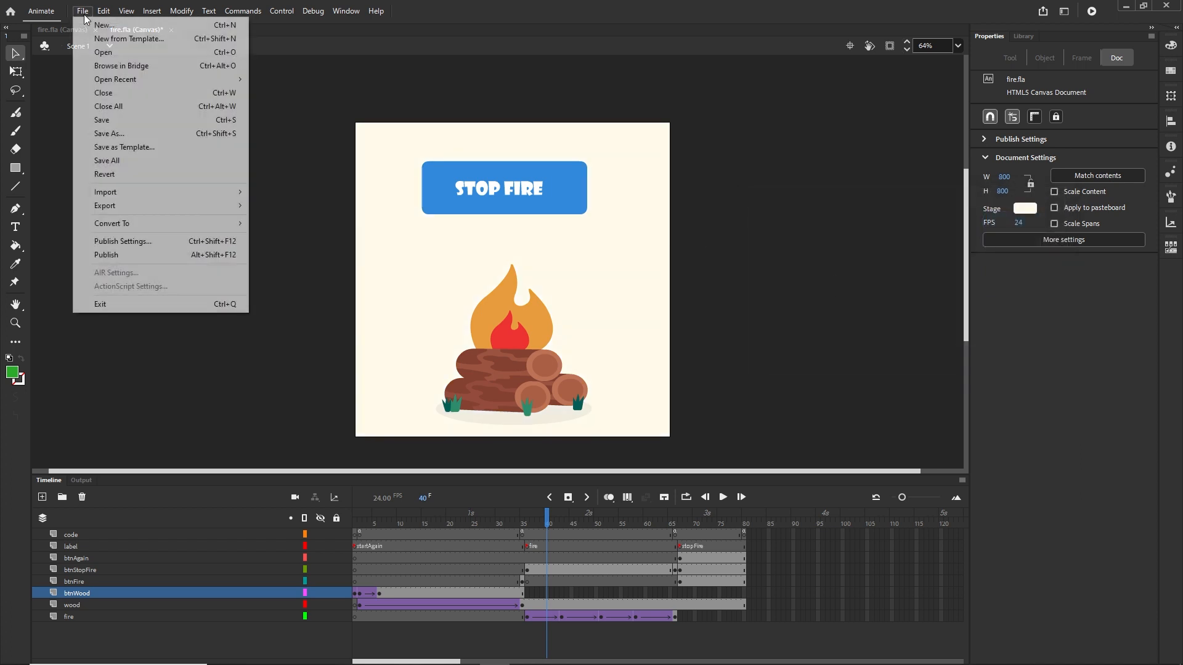
pyautogui.click(111, 254)
pyautogui.click(284, 654)
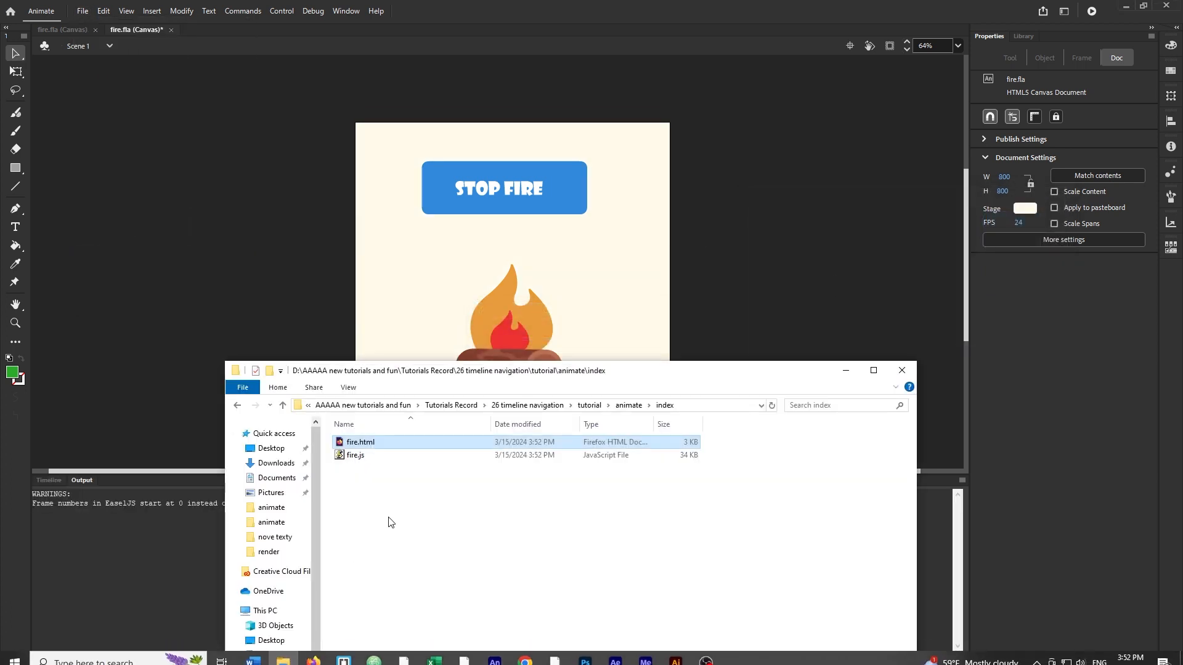
pyautogui.click(340, 445)
pyautogui.doubleClick(339, 449)
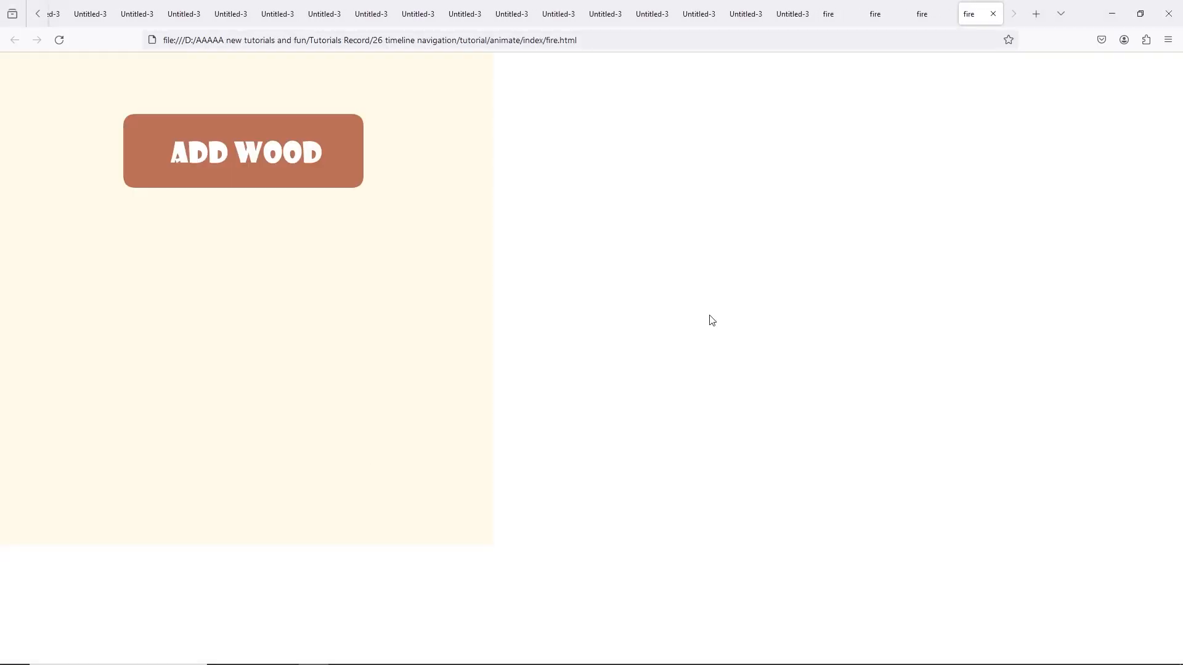
pyautogui.click(251, 172)
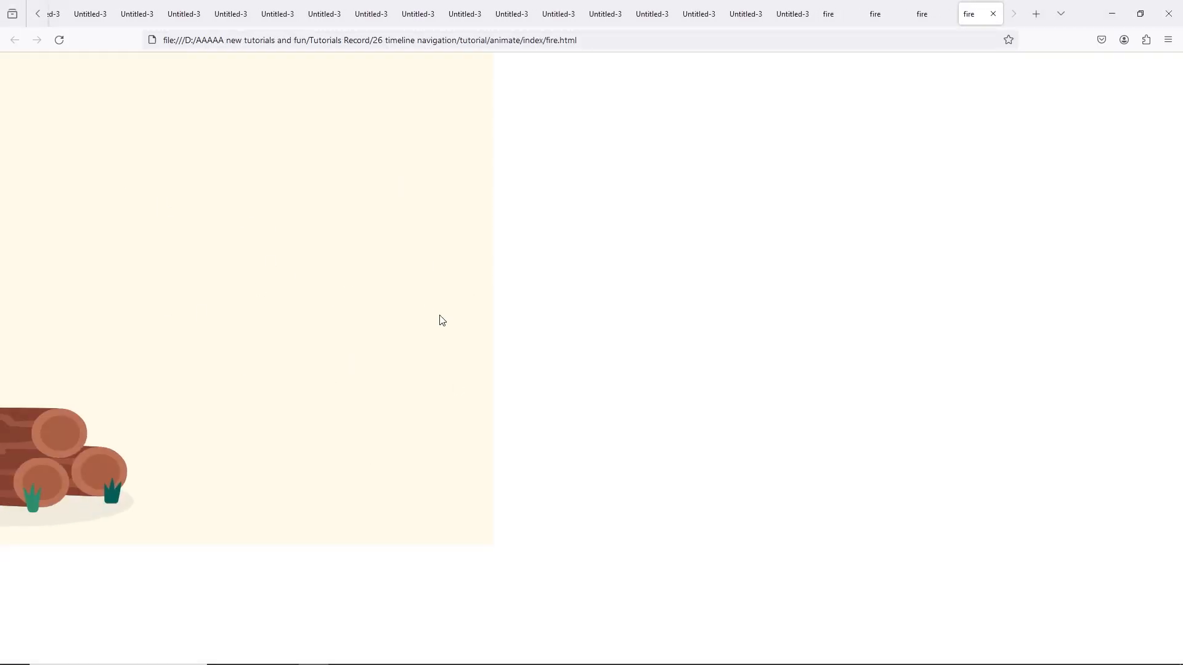